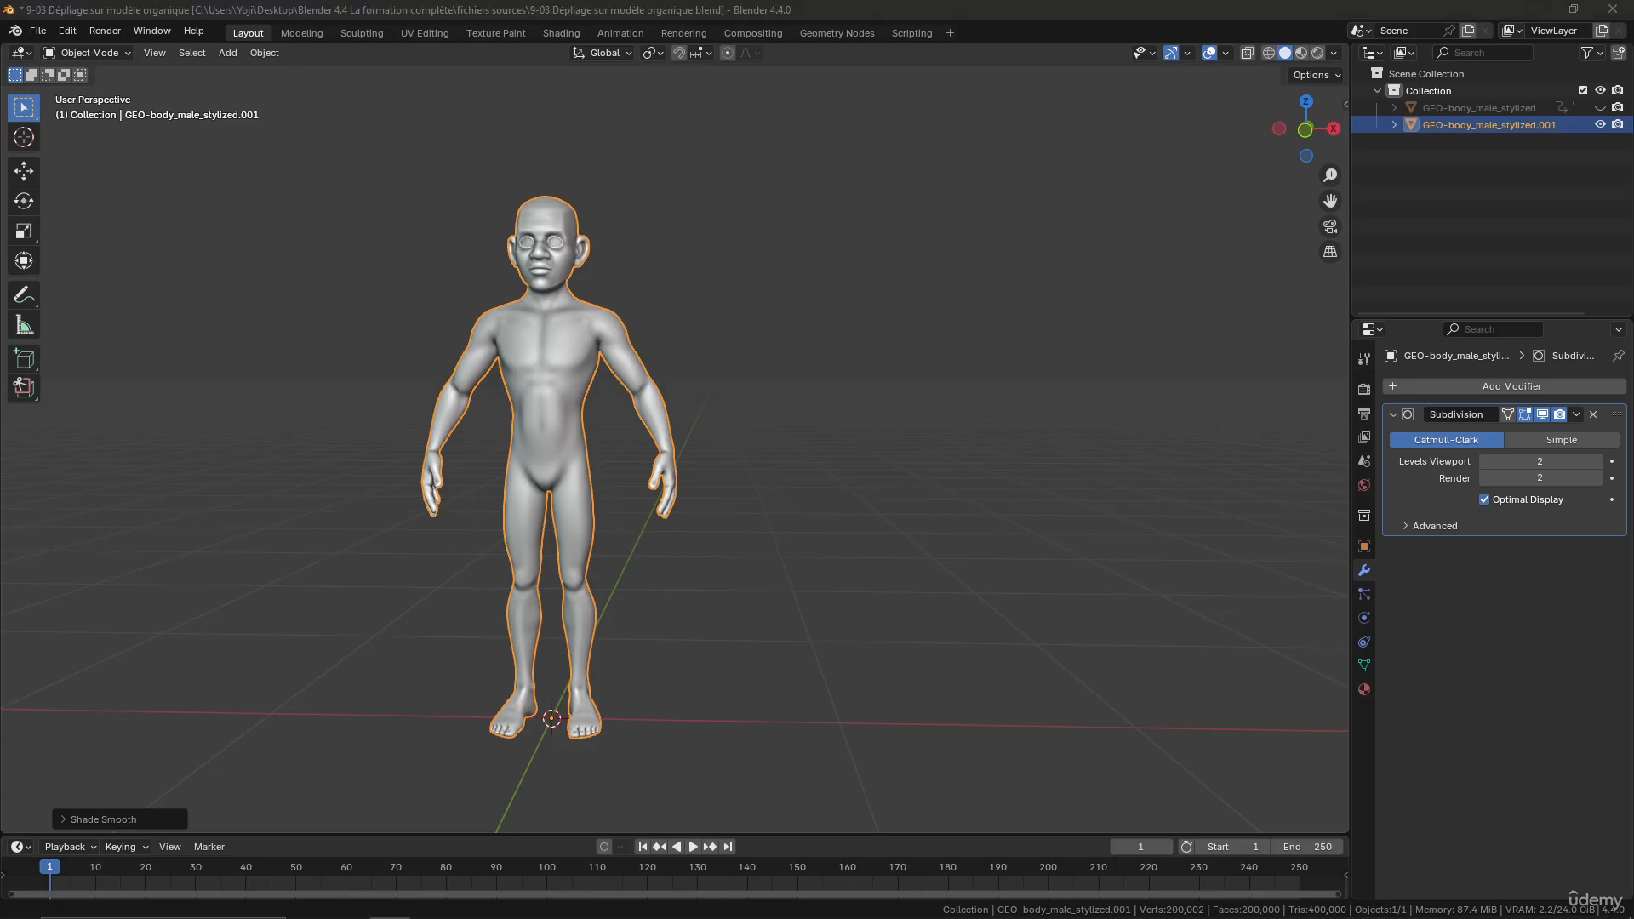
- Expand the UV Maps list in the body mesh's object data properties
drag(1633, 409, 672, 0)
click(1365, 666)
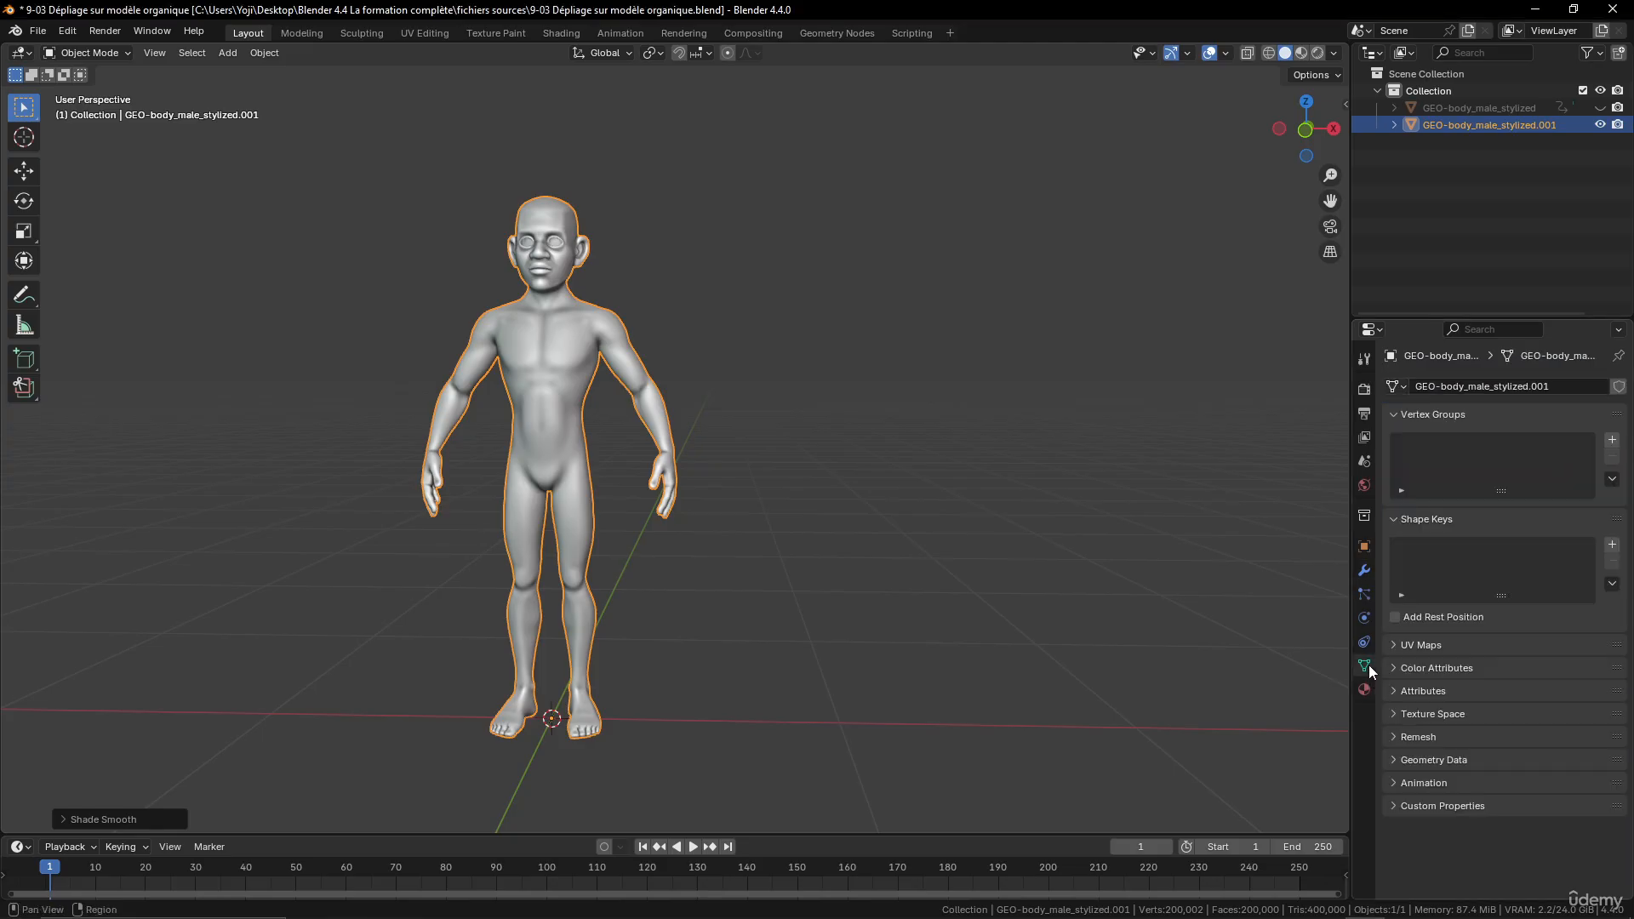
click(1396, 646)
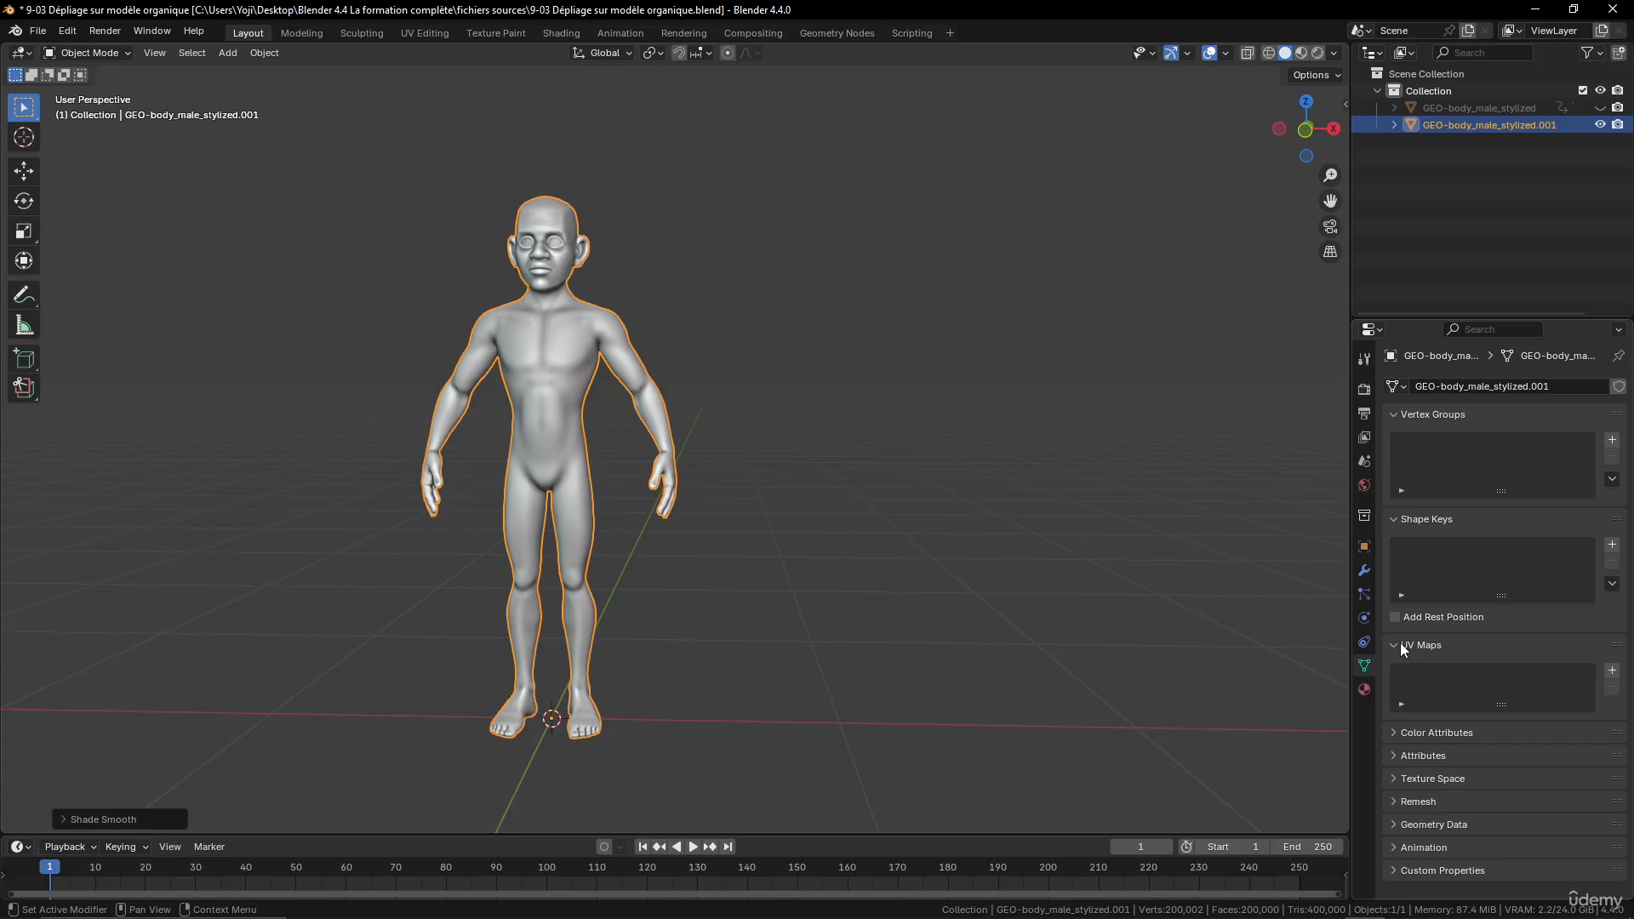
- Put the body mesh in Edit Mode and look up the Mark Seam operation for edges
middle_drag(589, 442, 711, 349)
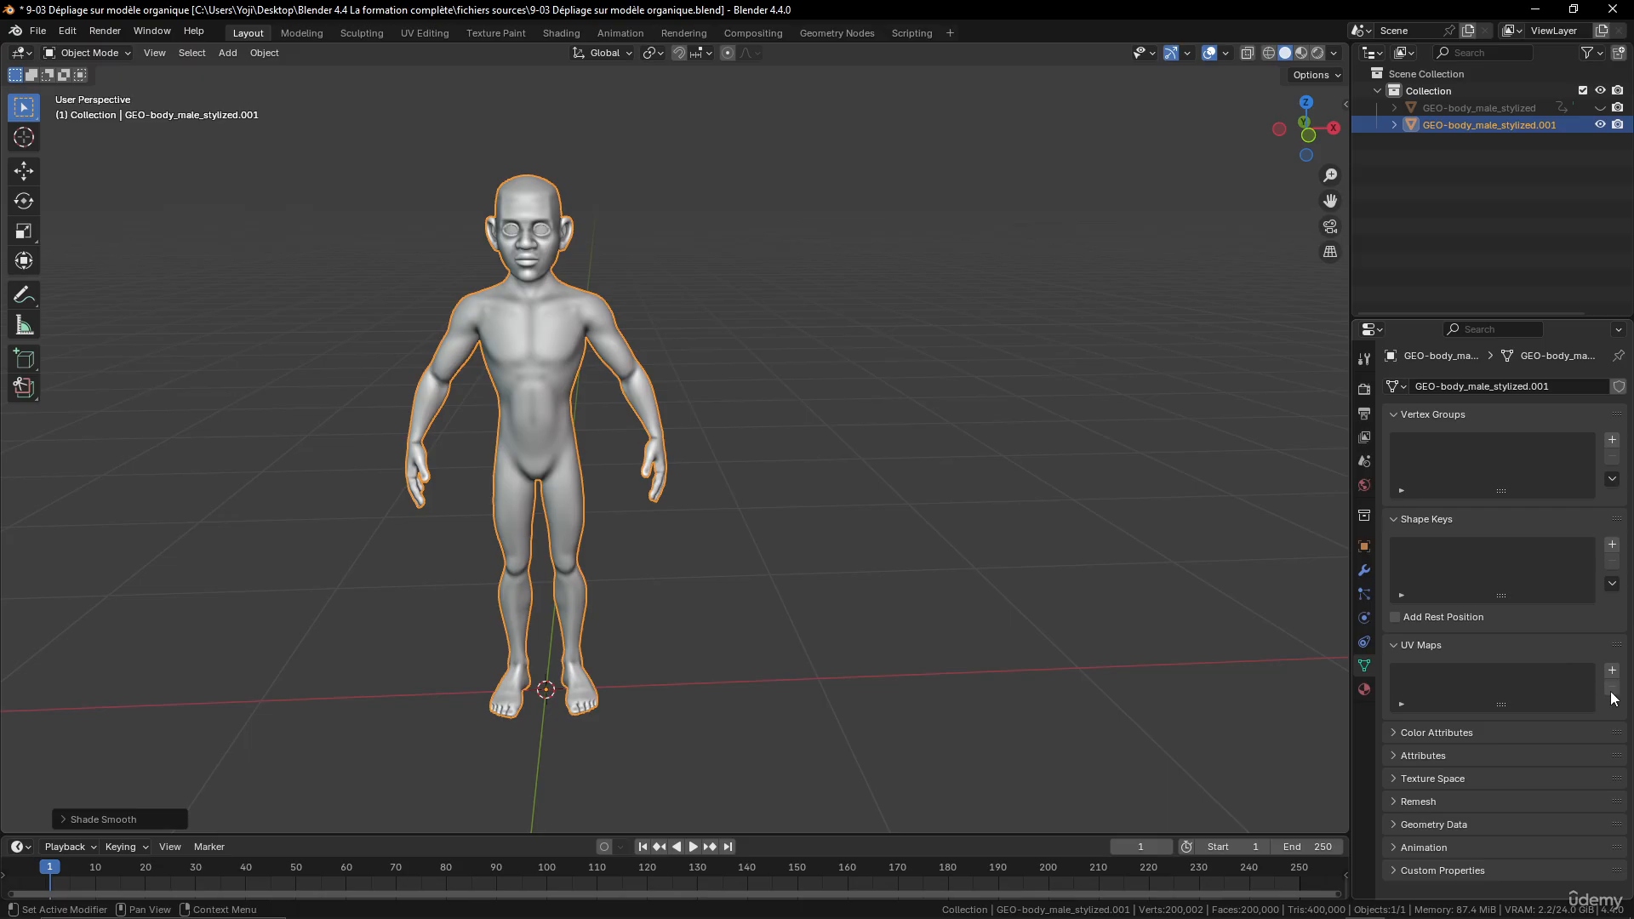
key(Tab)
right_click(802, 433)
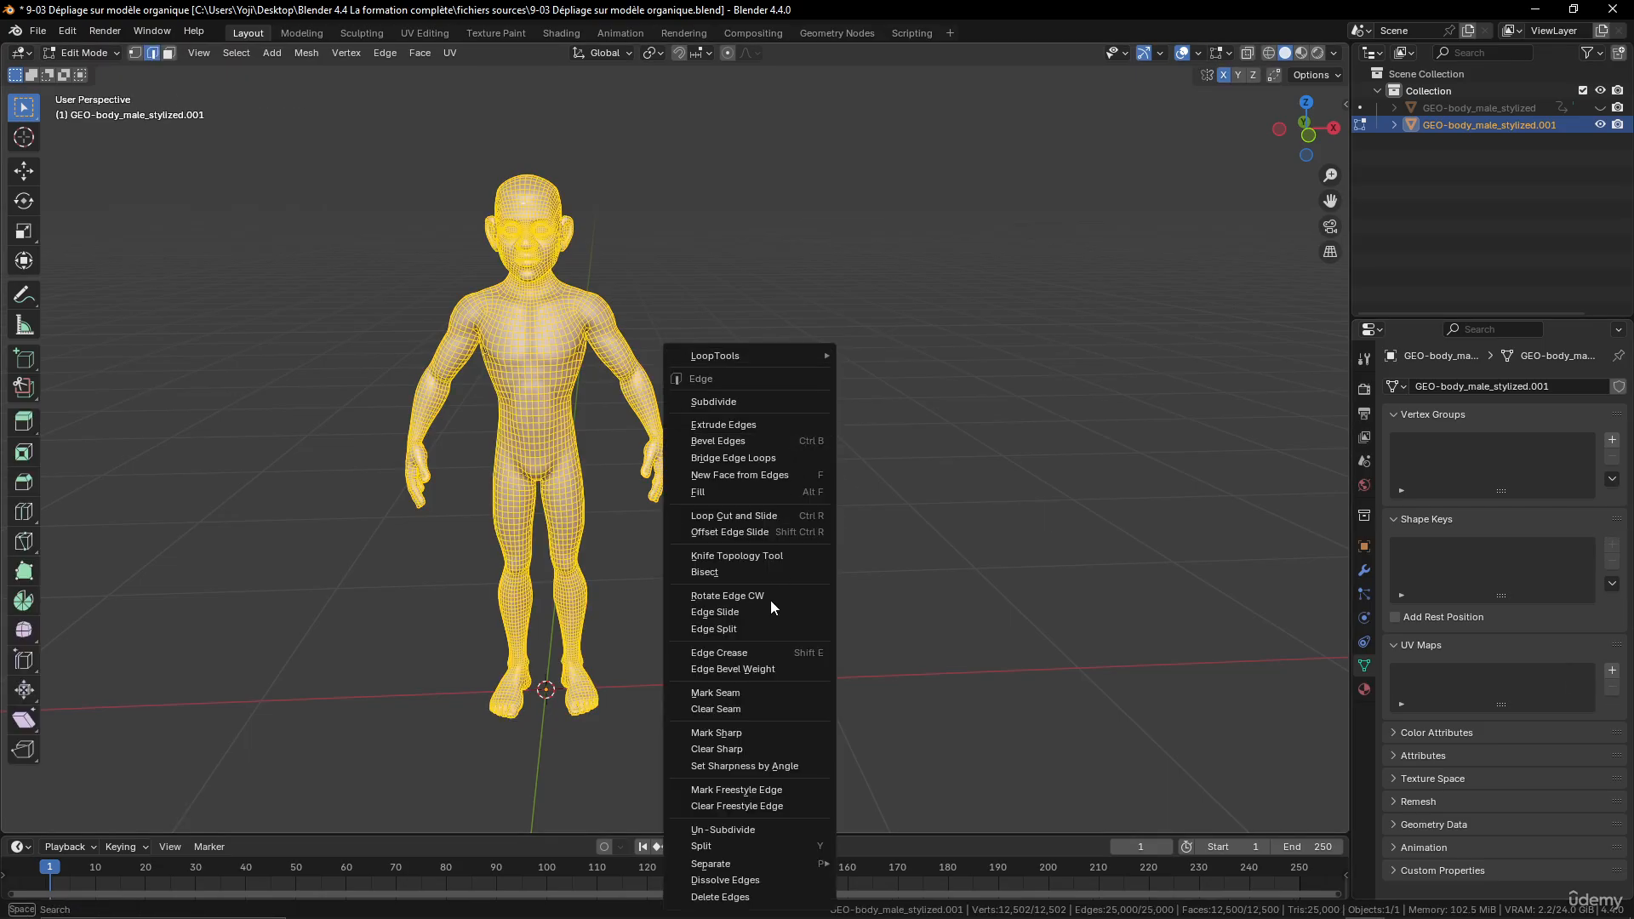
click(768, 695)
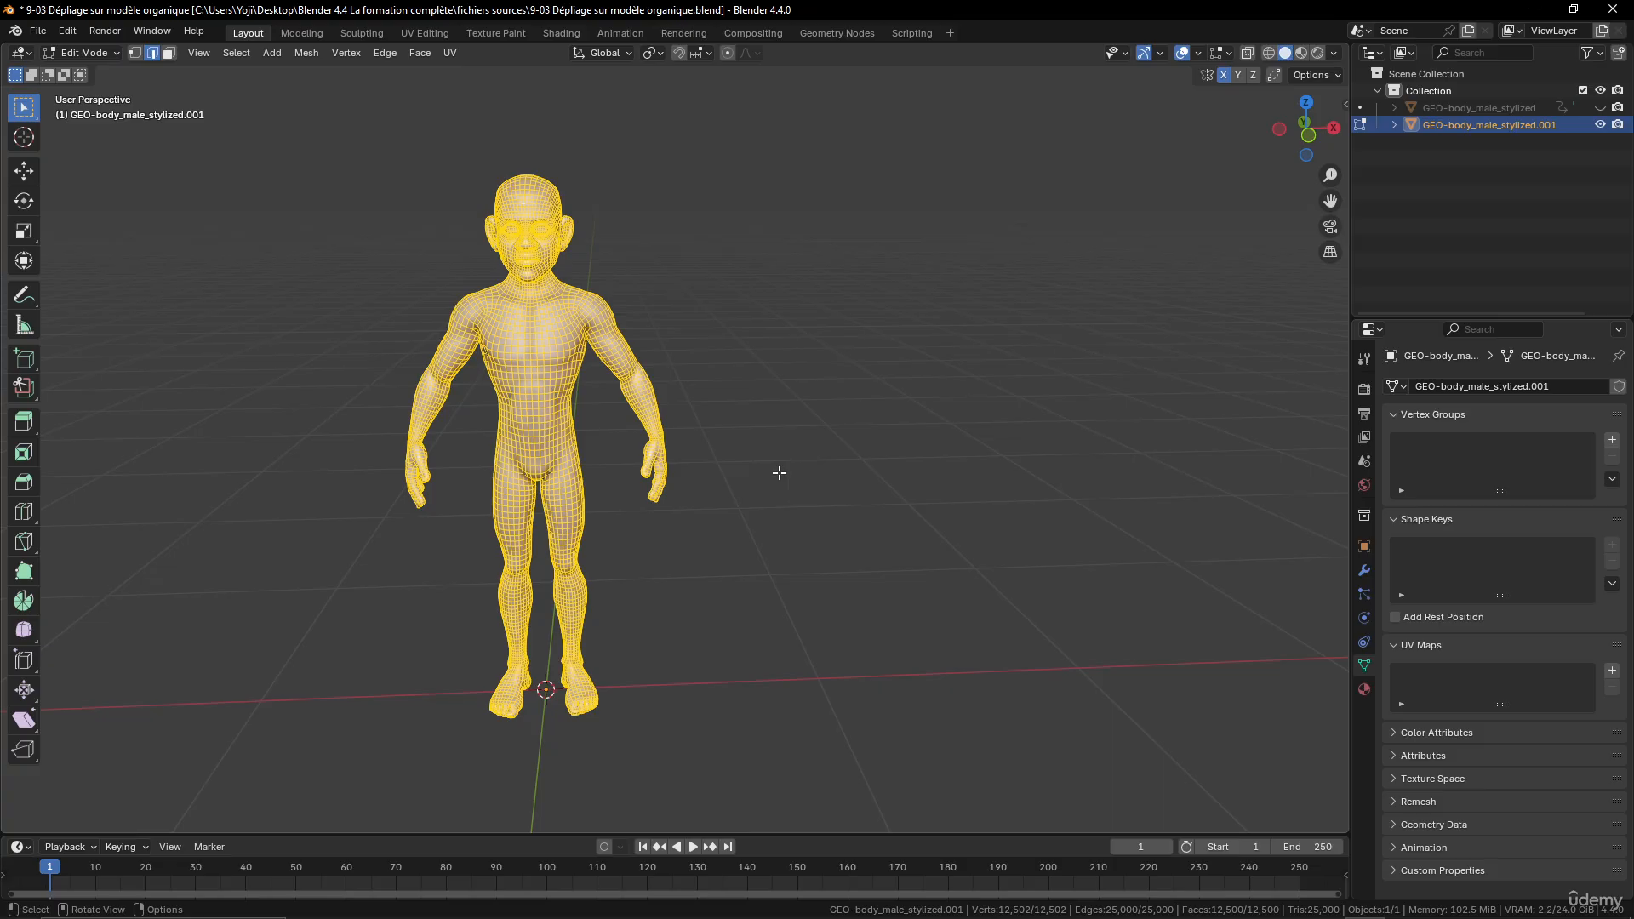
- Annotate a freehand outline around the character's left arm from shoulder to wrist in front orthographic view
scroll(698, 426, up, 3)
shift+middle_drag(746, 403, 795, 401)
key(KP_1)
scroll(678, 359, up, 1)
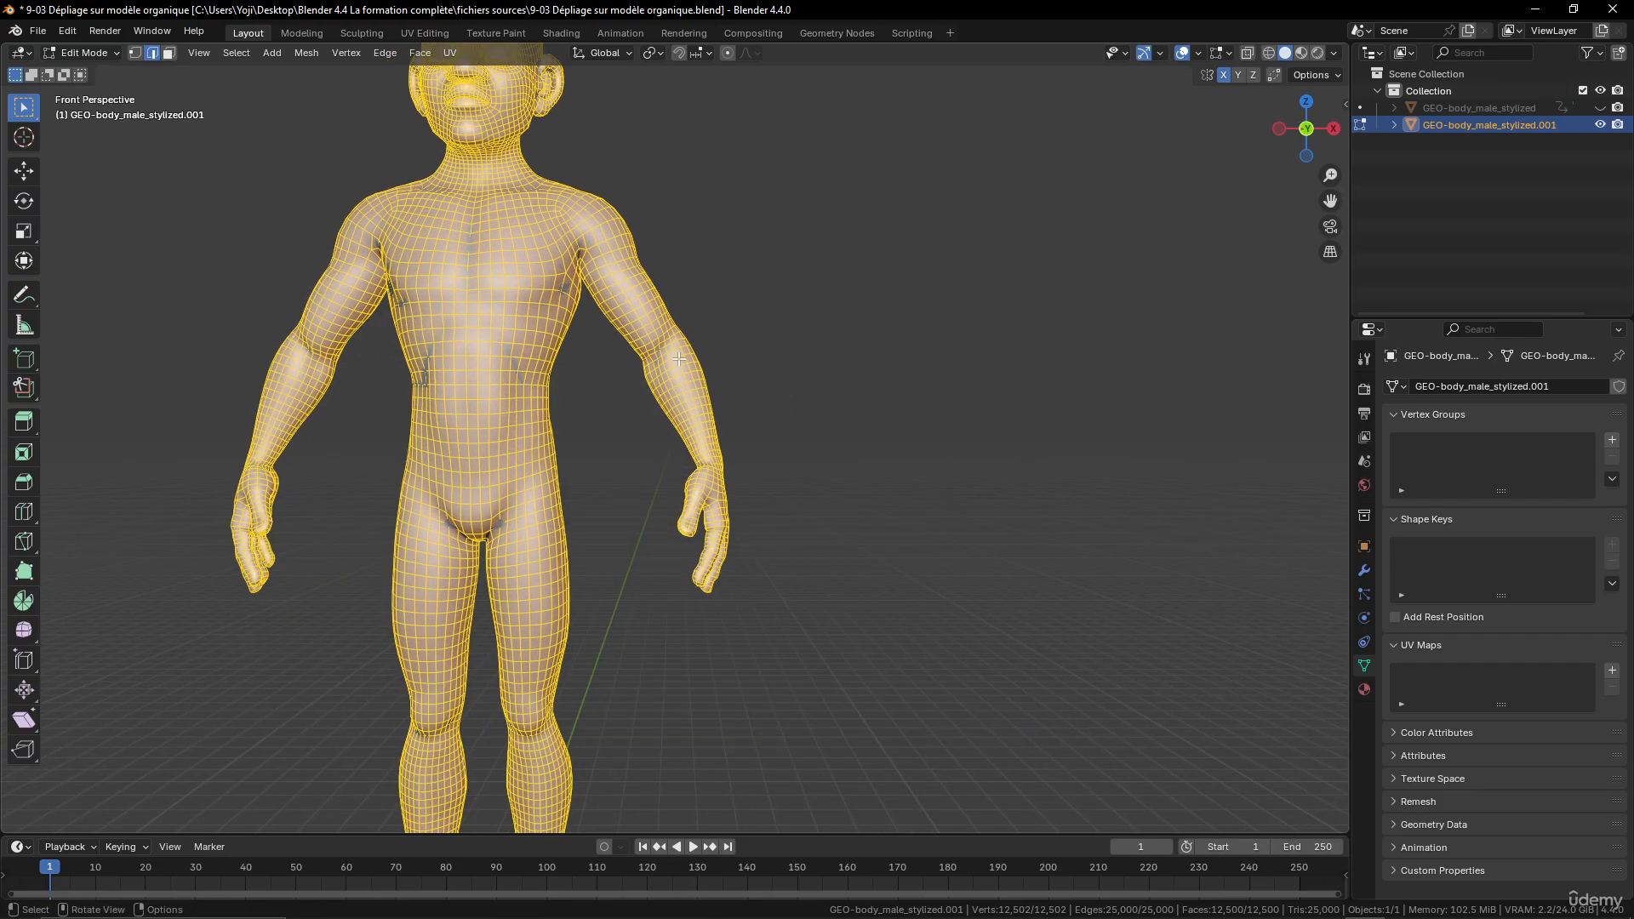
key(KP_5)
scroll(705, 355, down, 3)
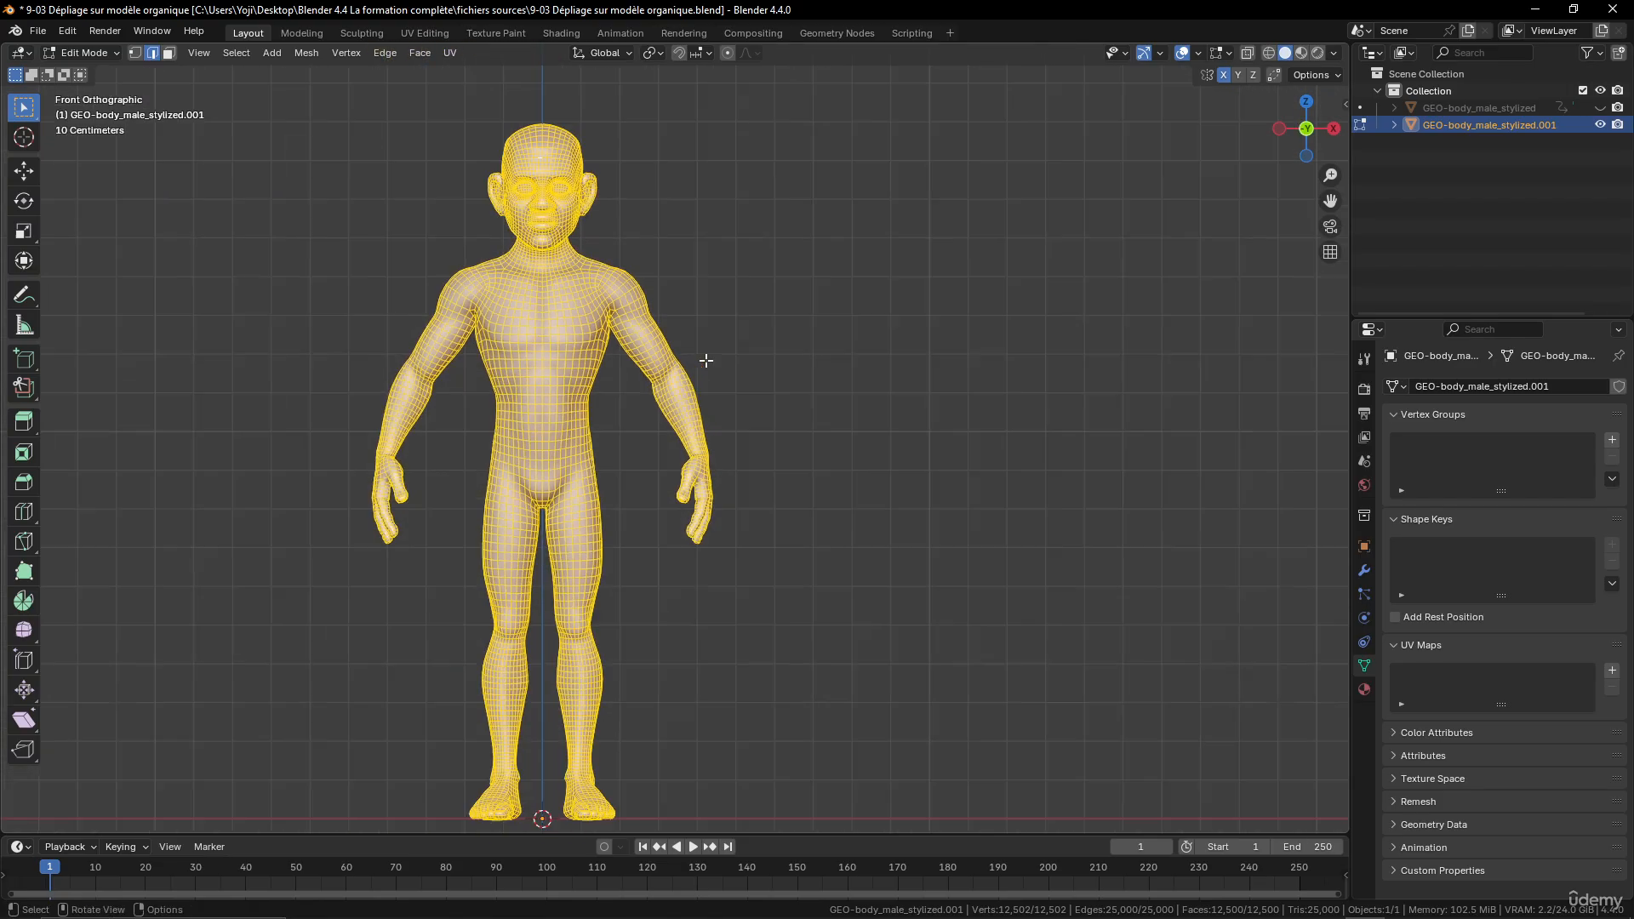
scroll(705, 356, up, 4)
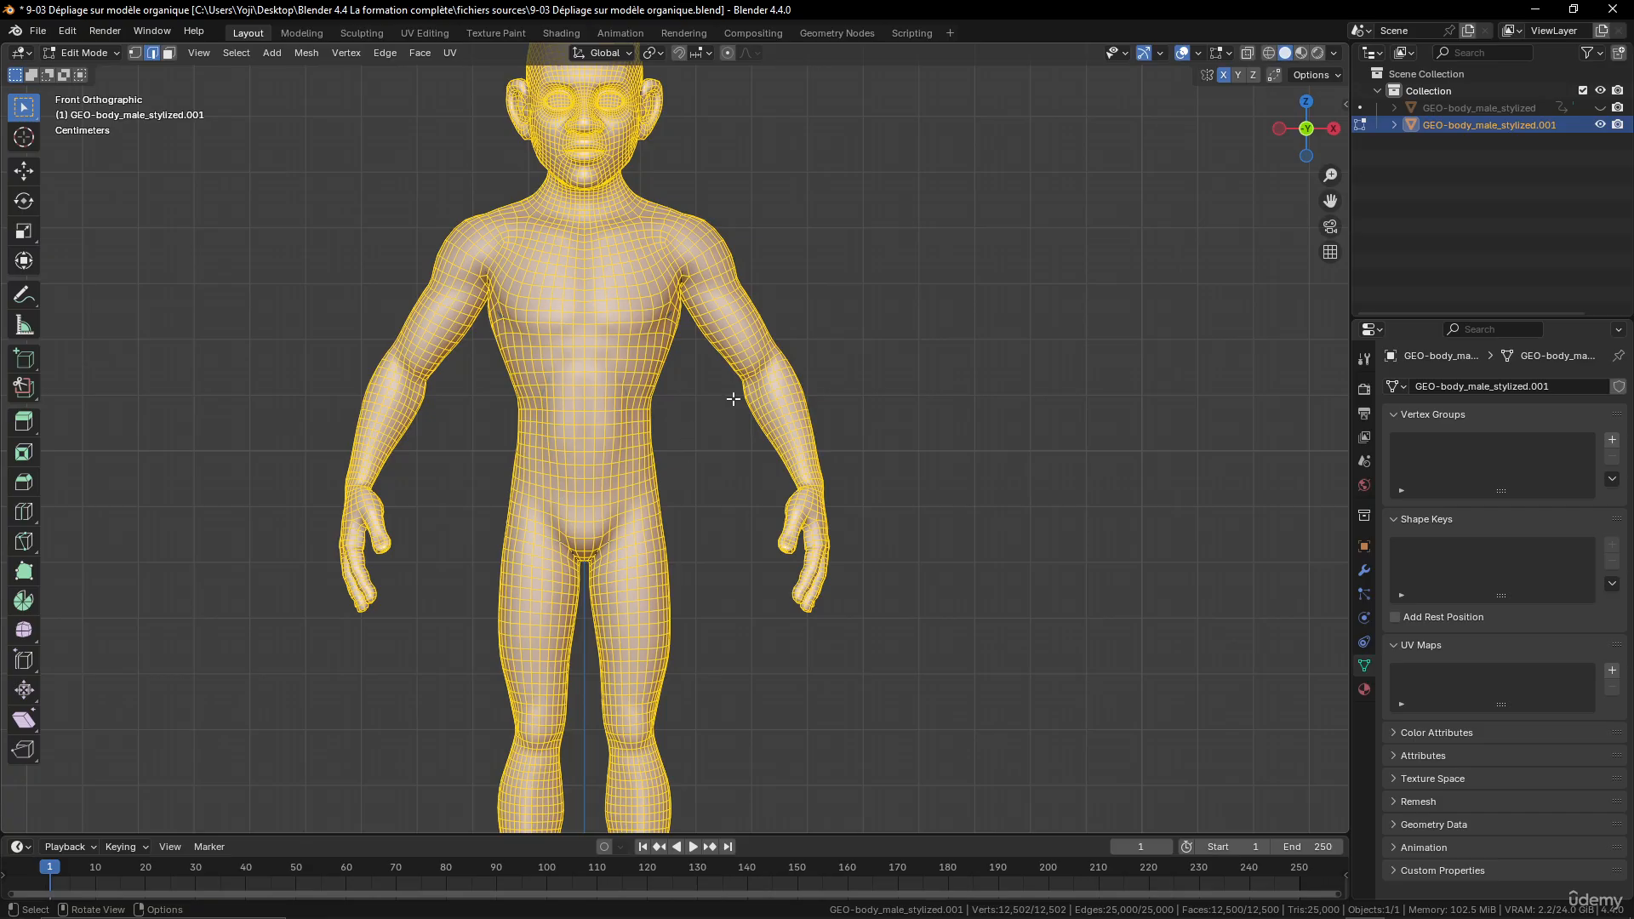
scroll(733, 399, down, 4)
scroll(758, 397, up, 4)
click(24, 300)
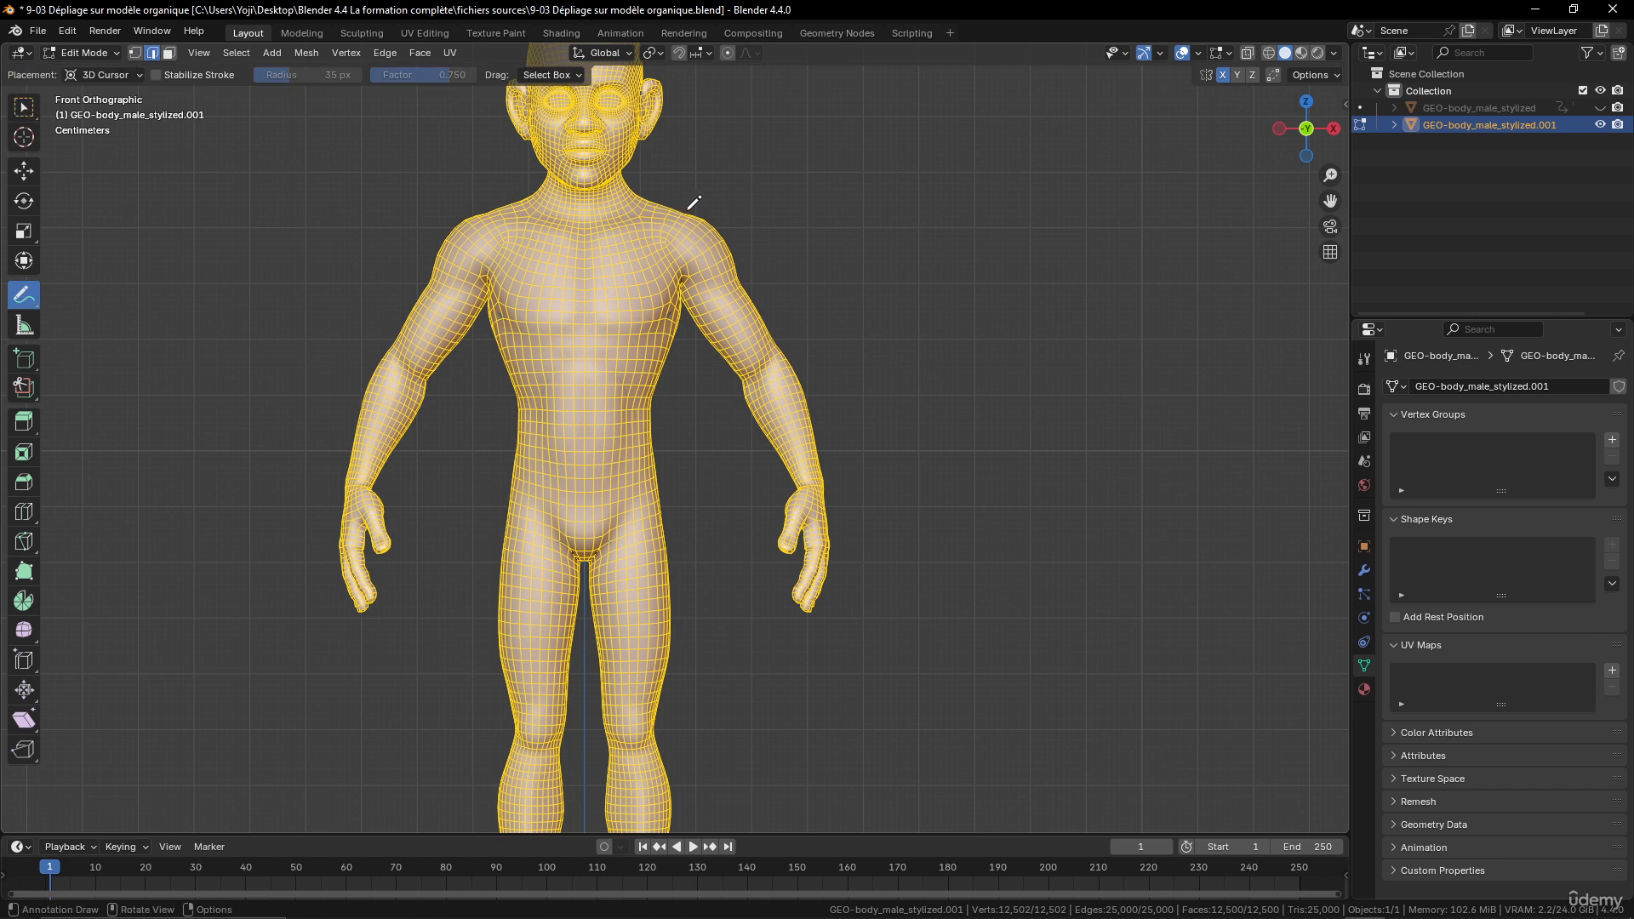
mouse_move(687, 210)
mouse_down()
mouse_move(689, 310)
mouse_move(800, 485)
mouse_move(843, 400)
mouse_move(716, 220)
mouse_move(693, 213)
mouse_up()
- Sketch annotation strokes over the character's left hand from an angled view
middle_drag(872, 503, 769, 506)
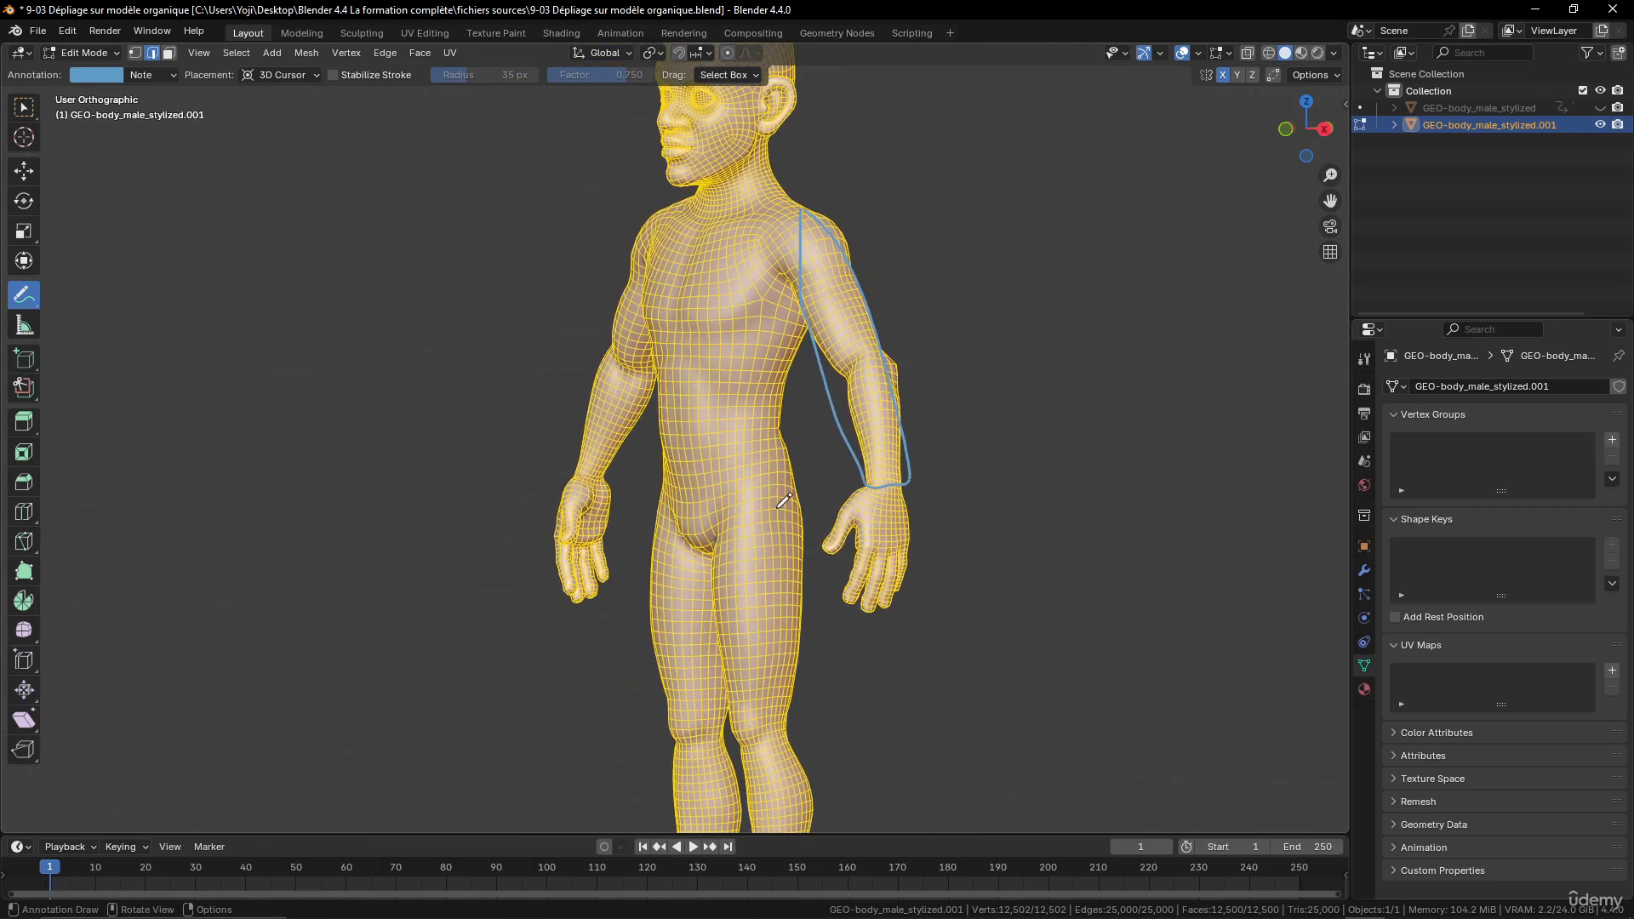
scroll(991, 536, up, 3)
mouse_move(993, 518)
mouse_down()
mouse_move(994, 634)
mouse_move(1102, 635)
mouse_move(1090, 526)
mouse_move(993, 581)
mouse_move(940, 651)
mouse_move(915, 588)
mouse_move(979, 530)
mouse_move(990, 579)
mouse_up()
mouse_move(1005, 651)
mouse_down()
mouse_move(996, 634)
mouse_move(1011, 703)
mouse_move(945, 724)
mouse_move(994, 636)
mouse_up()
mouse_move(920, 557)
middle_down()
mouse_move(1014, 554)
mouse_move(945, 502)
middle_up()
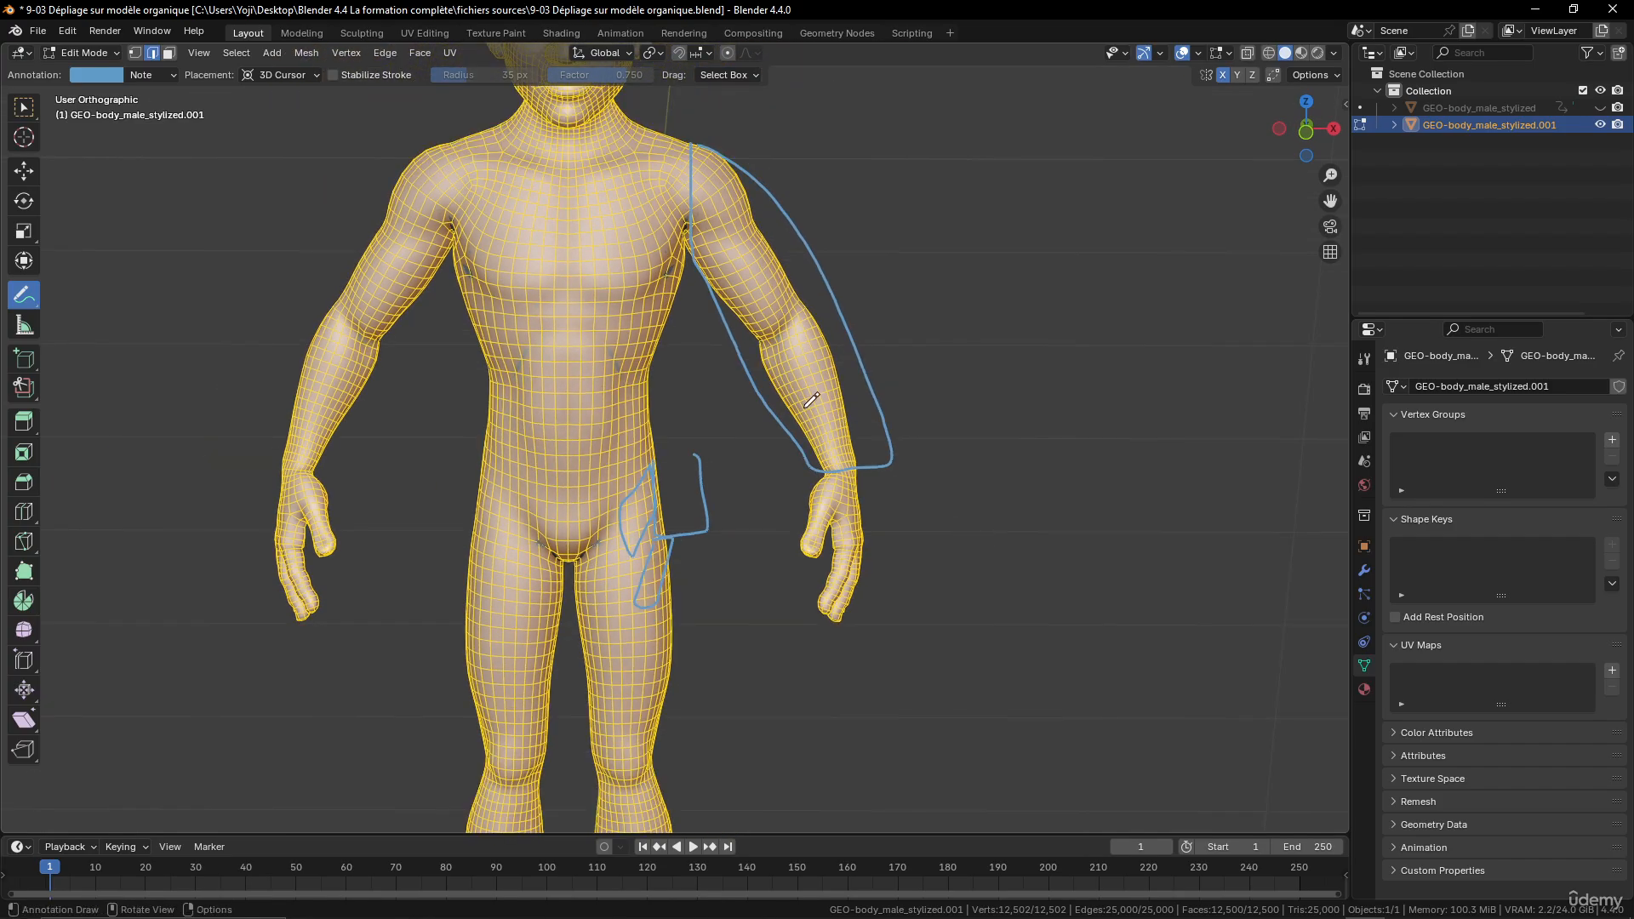
- Annotate outlines around the torso and the character's left leg down to the ankle in front view
key(KP_1)
mouse_move(679, 159)
mouse_down()
mouse_move(685, 524)
mouse_move(537, 541)
mouse_move(468, 417)
mouse_move(451, 170)
mouse_move(678, 160)
mouse_up()
scroll(674, 579, down, 1)
mouse_move(669, 528)
mouse_down()
mouse_move(587, 579)
mouse_move(667, 563)
mouse_move(698, 794)
mouse_up()
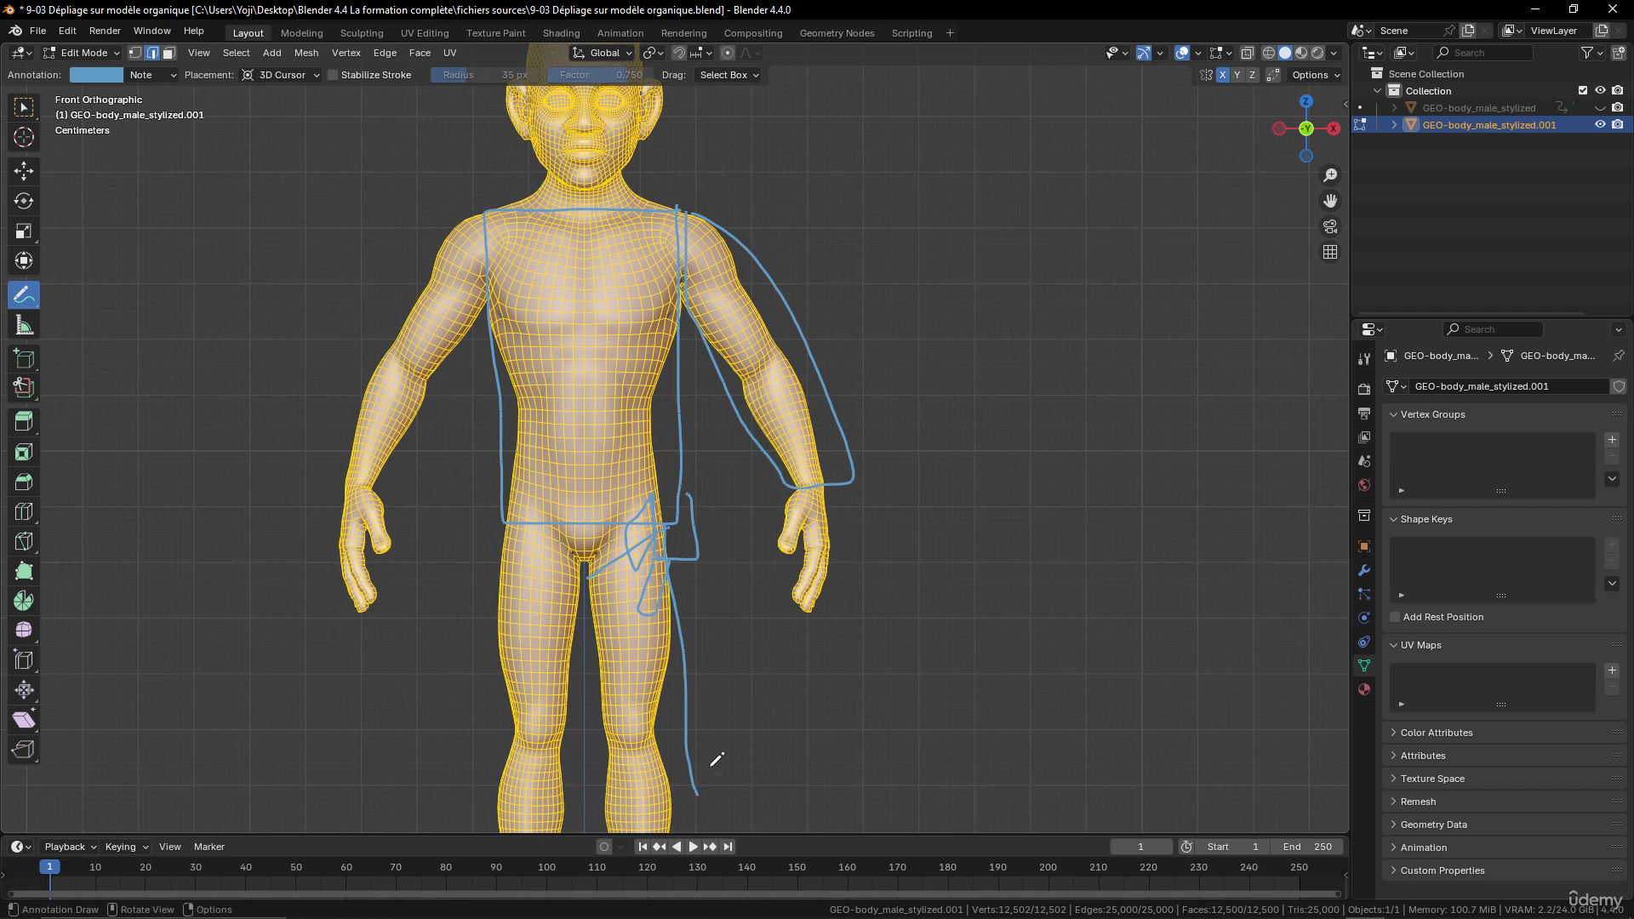
scroll(709, 767, down, 2)
shift+middle_drag(717, 723, 719, 676)
drag(687, 641, 690, 743)
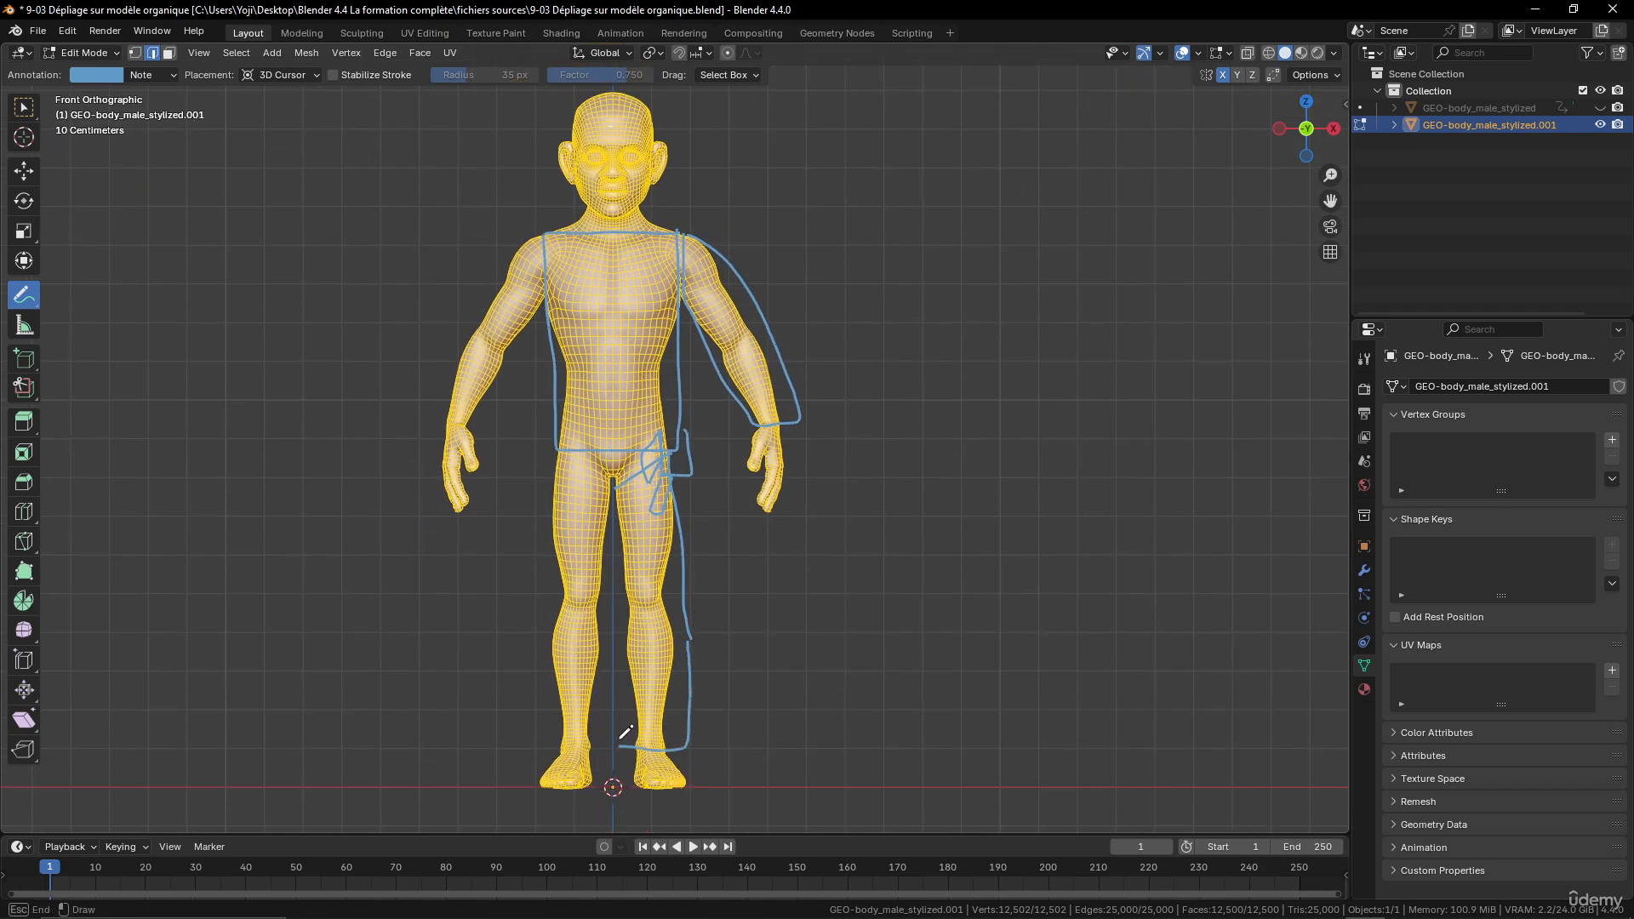
- Examine the neck, face and ear topology of the head from front, side and three-quarter angles
scroll(679, 351, up, 4)
shift+middle_drag(673, 356, 734, 681)
scroll(701, 452, up, 2)
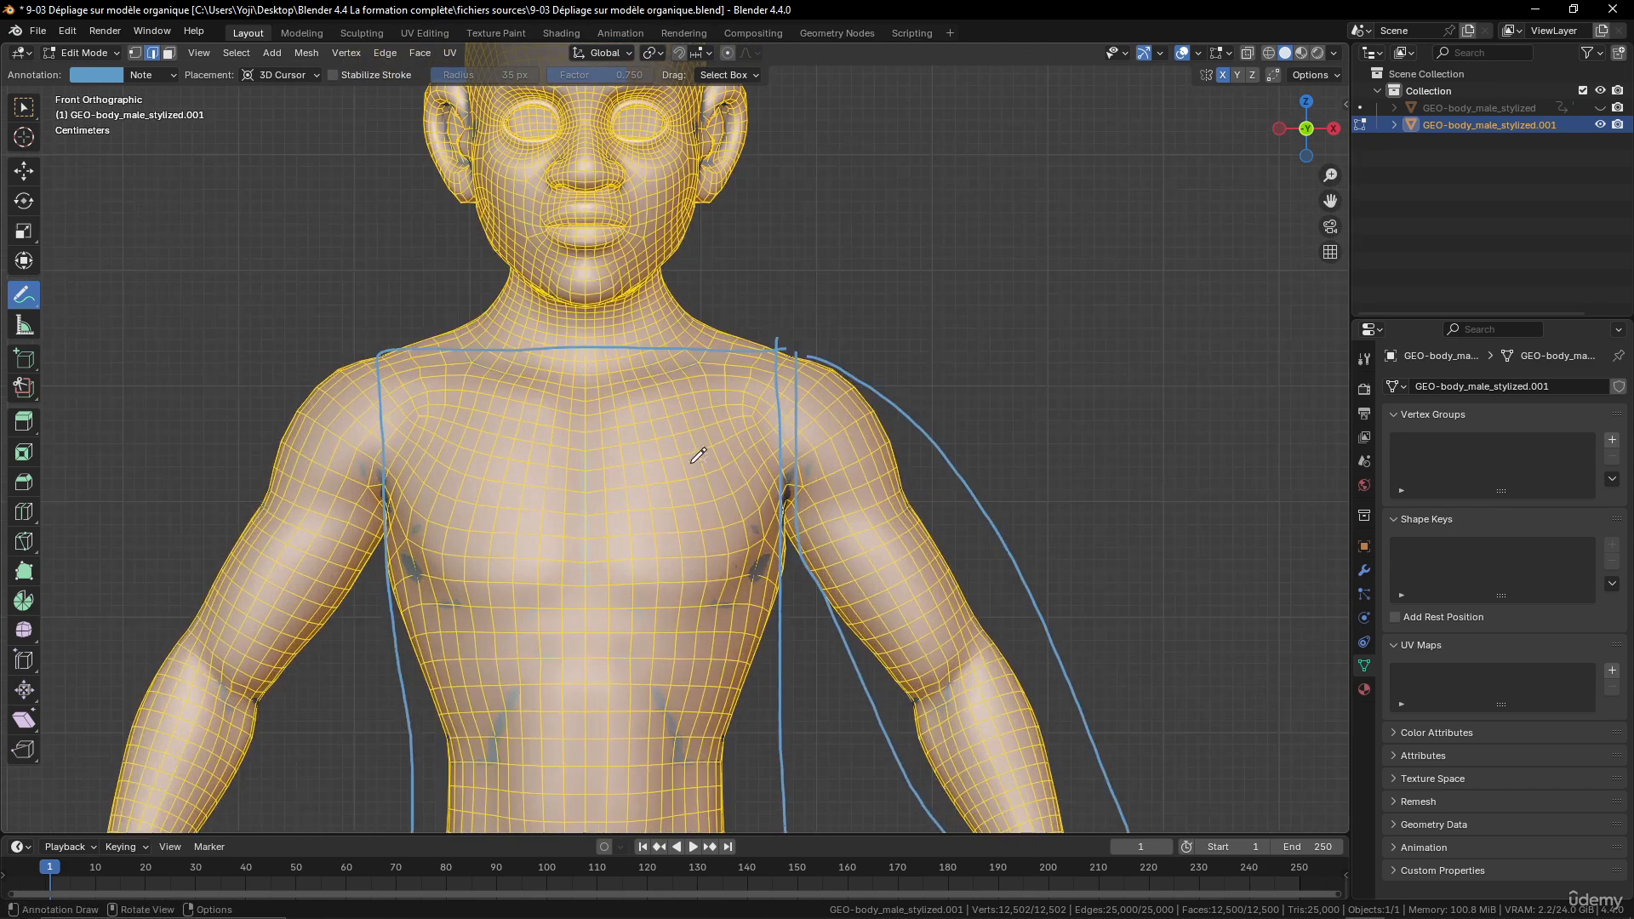
shift+middle_drag(700, 452, 763, 750)
middle_drag(742, 539, 545, 542)
middle_drag(821, 571, 826, 537)
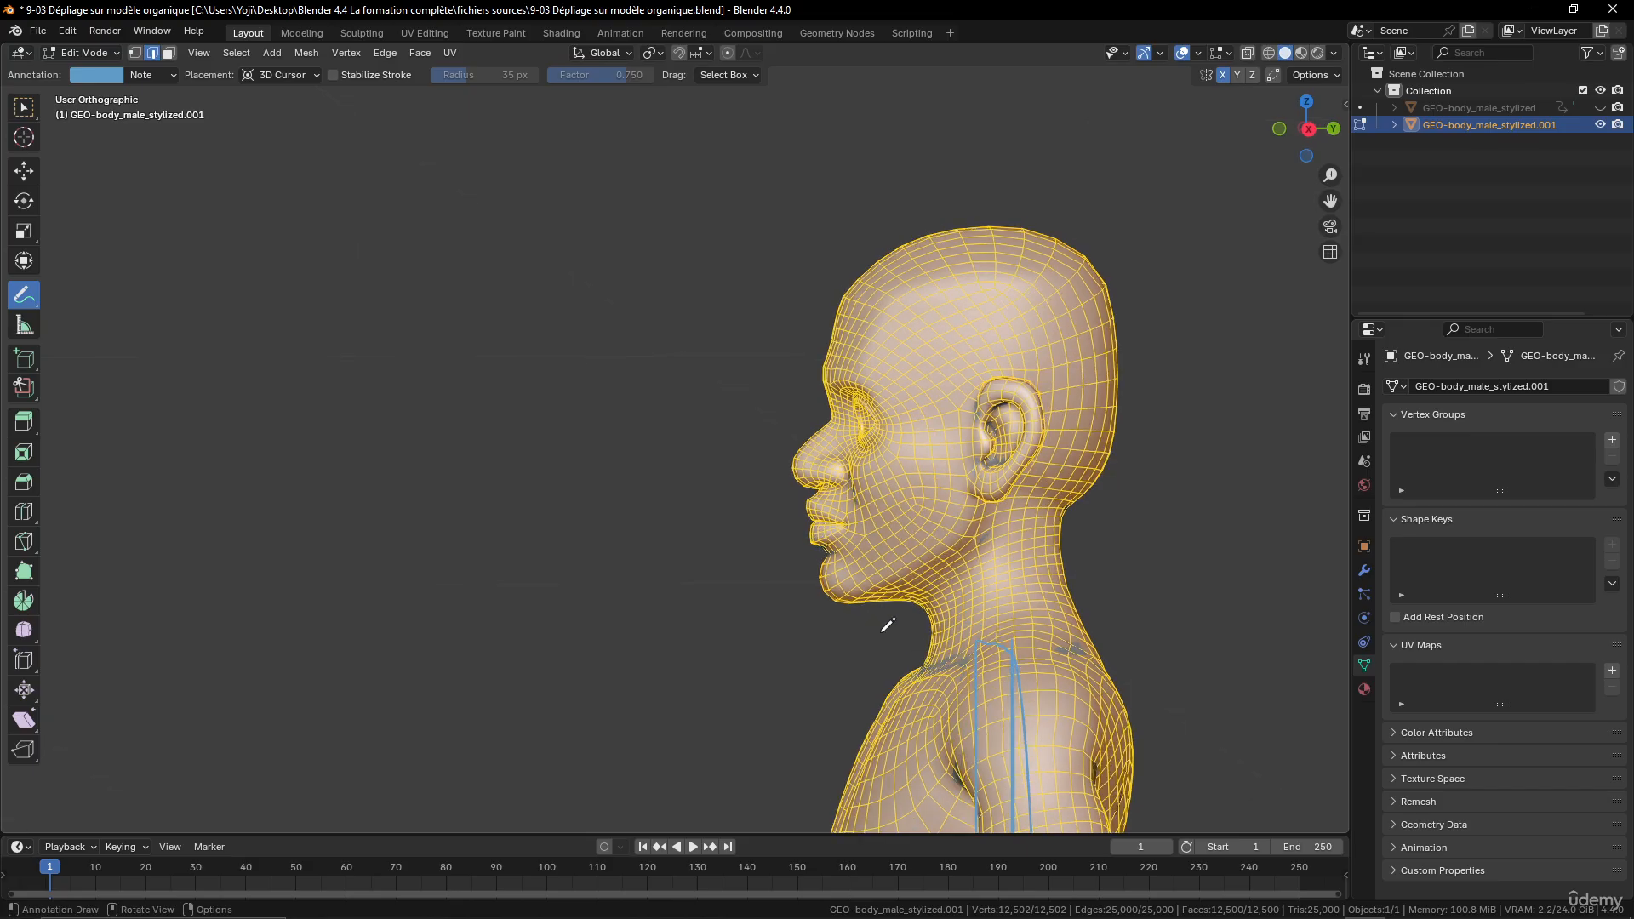
mouse_move(849, 376)
middle_down()
mouse_move(913, 365)
mouse_move(811, 365)
mouse_move(830, 372)
middle_up()
middle_drag(847, 302, 924, 328)
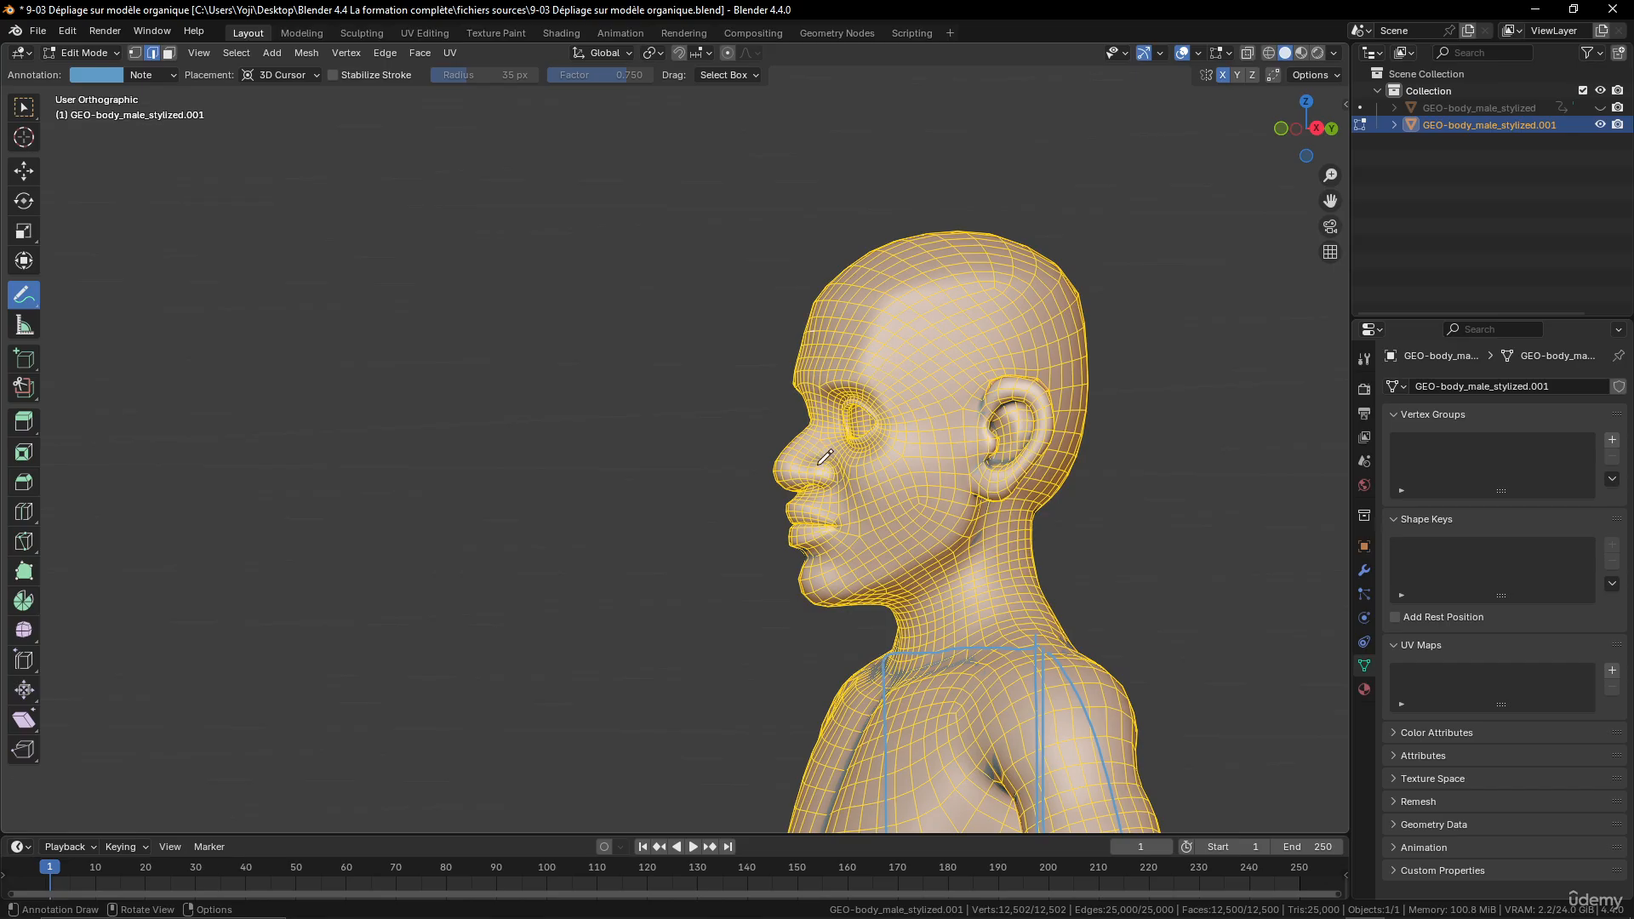
scroll(947, 481, up, 2)
middle_drag(947, 481, 1098, 467)
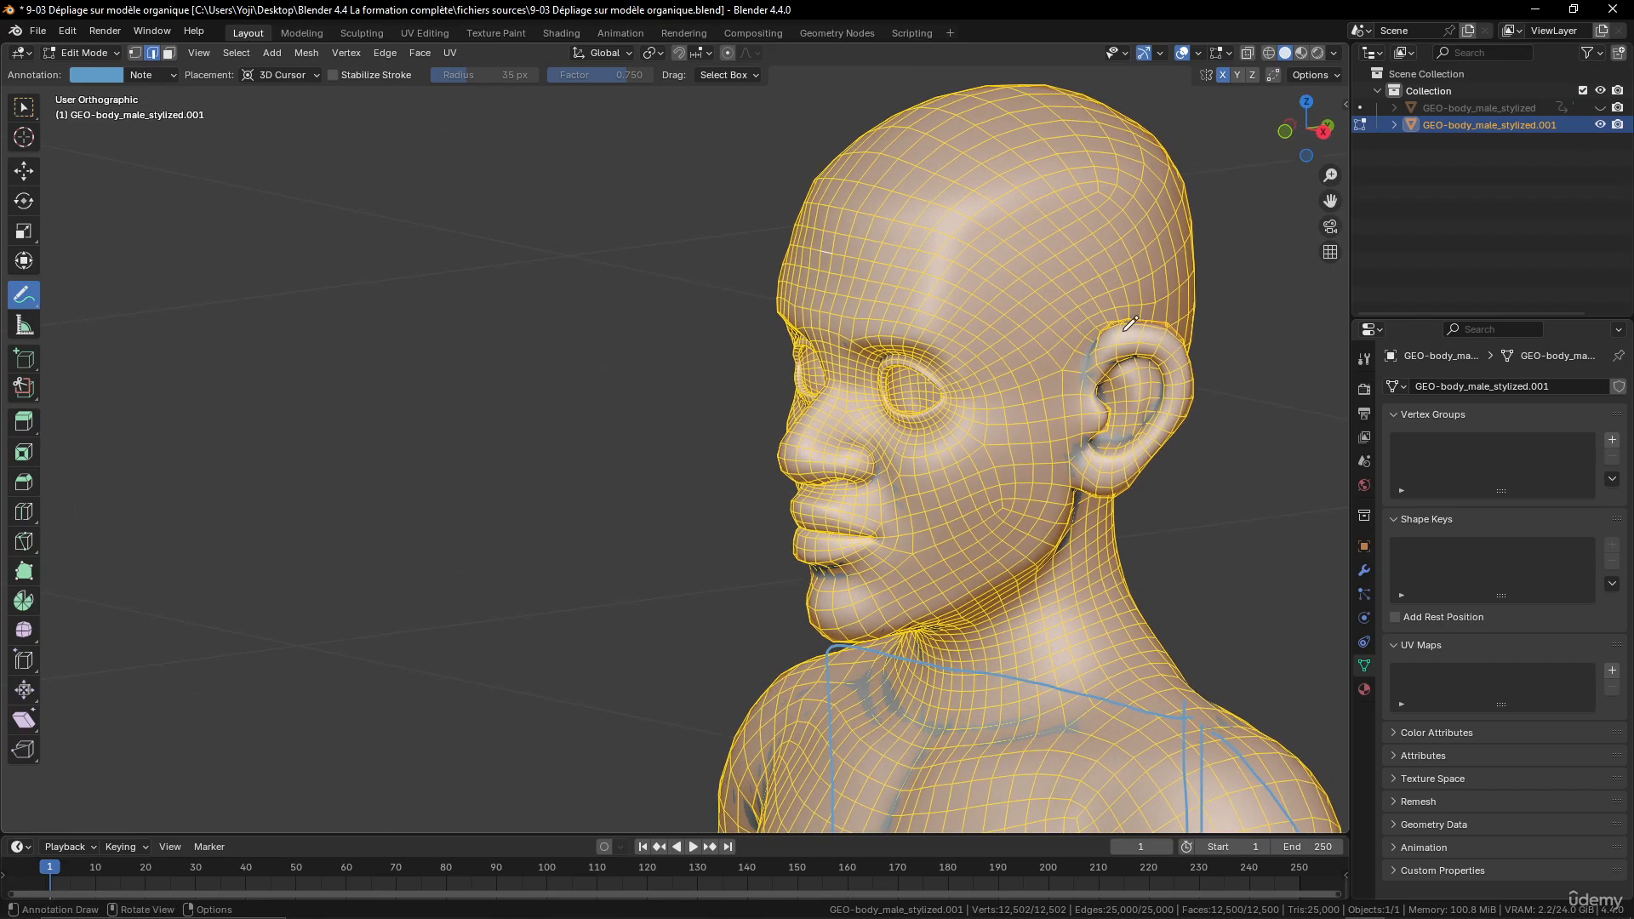
middle_drag(965, 422, 979, 383)
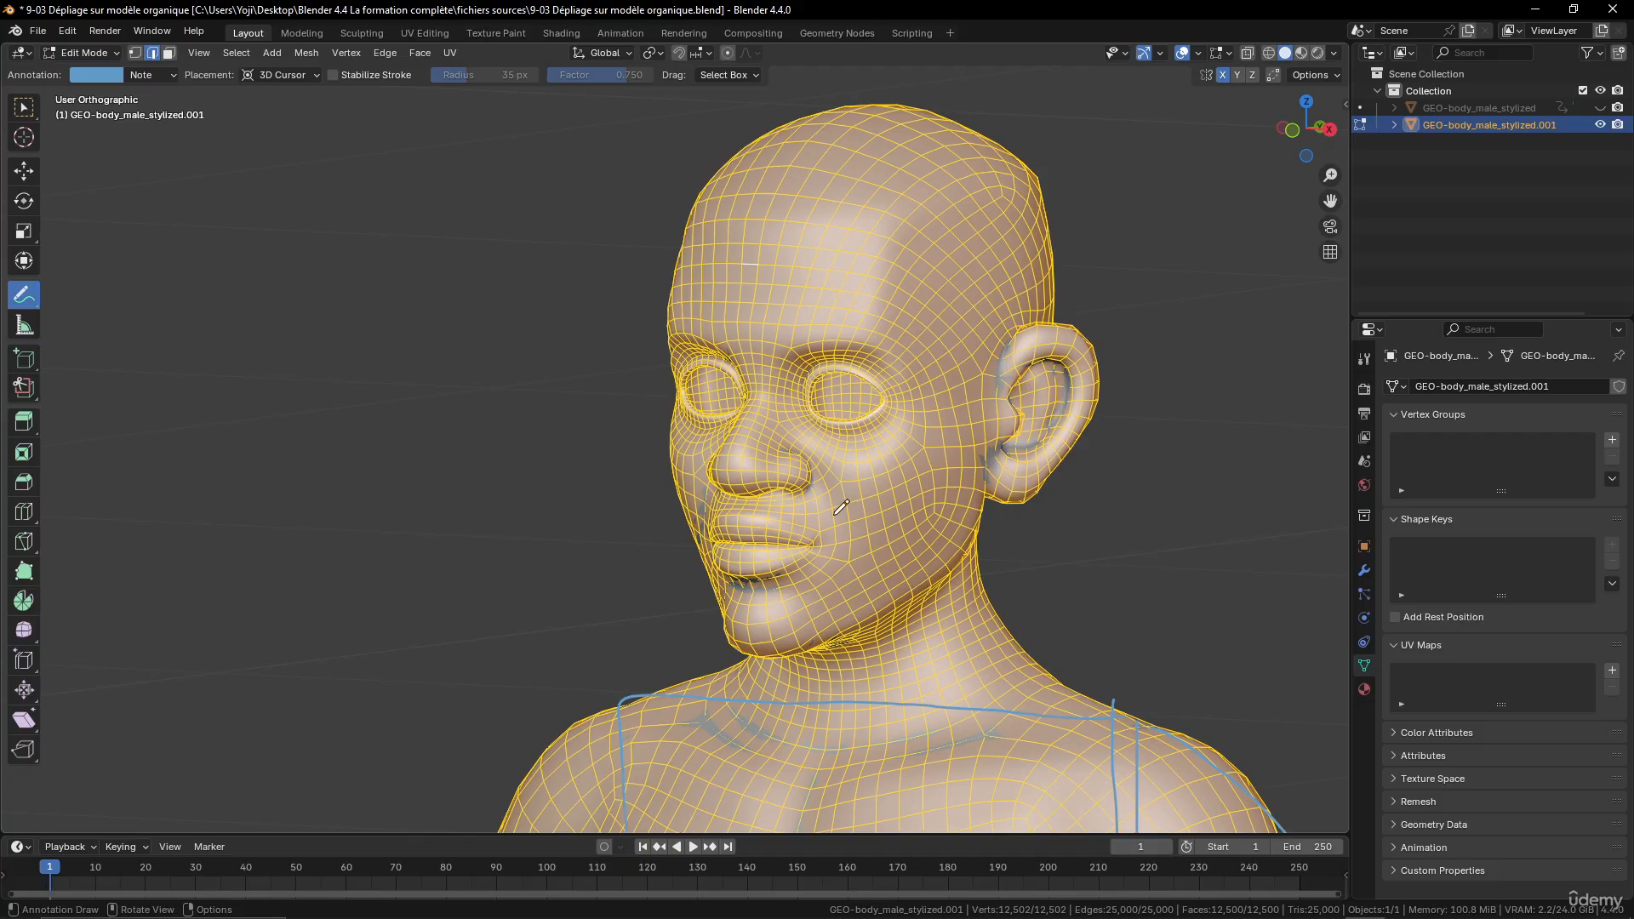
- Erase all annotation strokes around the body in front view and return to the selection tool
scroll(841, 508, down, 6)
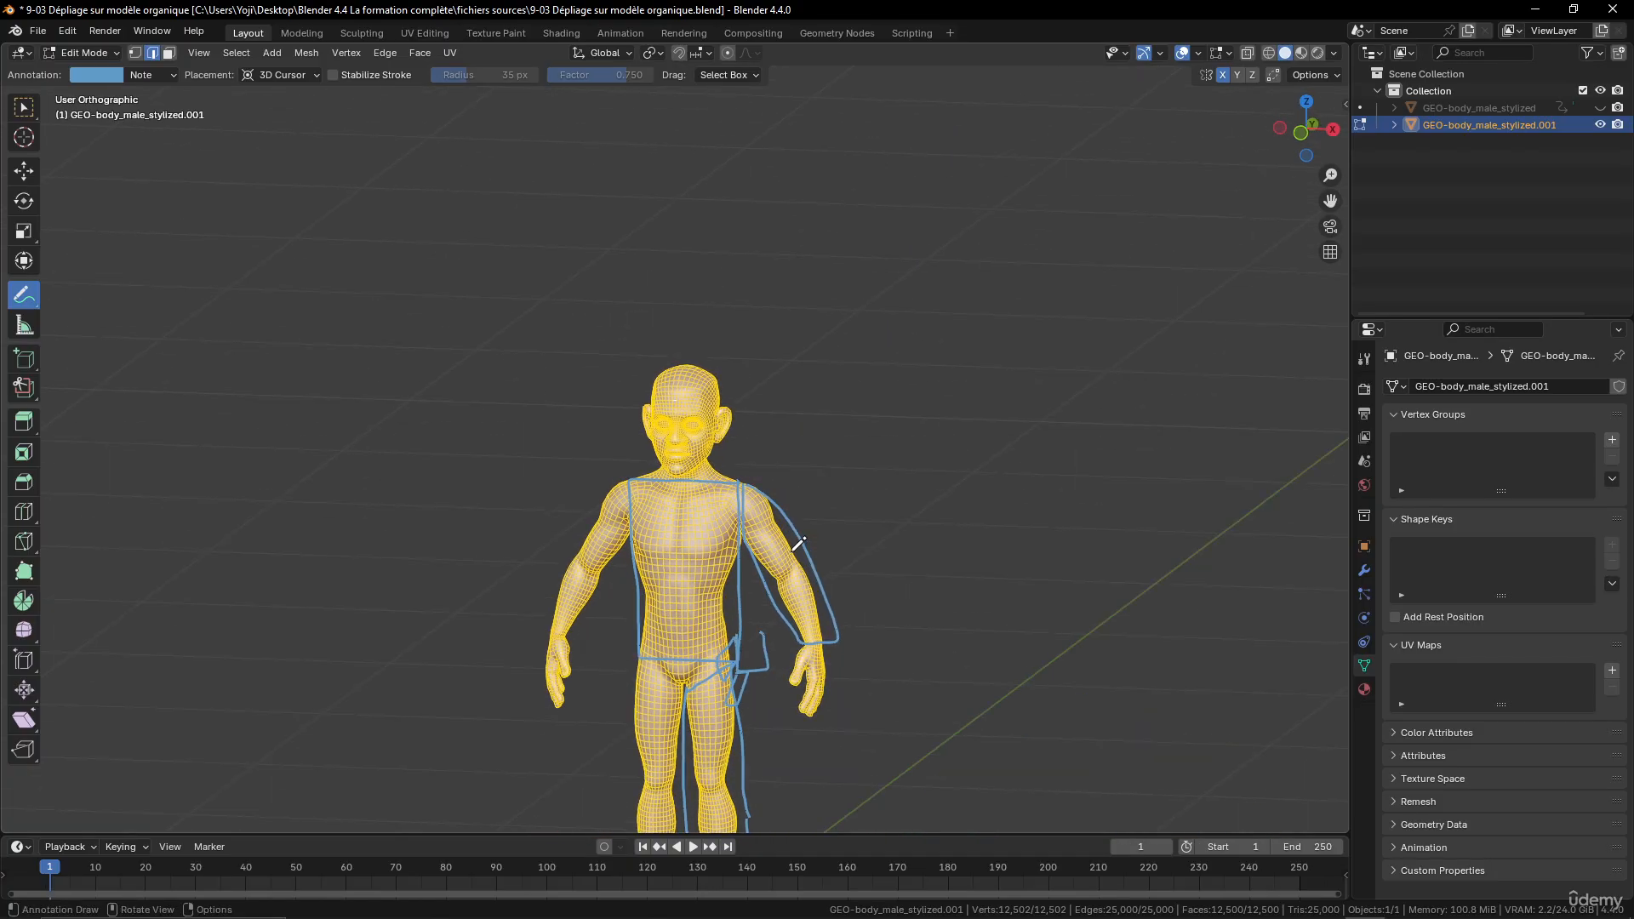
key(KP_1)
scroll(794, 558, down, 2)
scroll(799, 583, up, 1)
shift+middle_drag(812, 554, 838, 451)
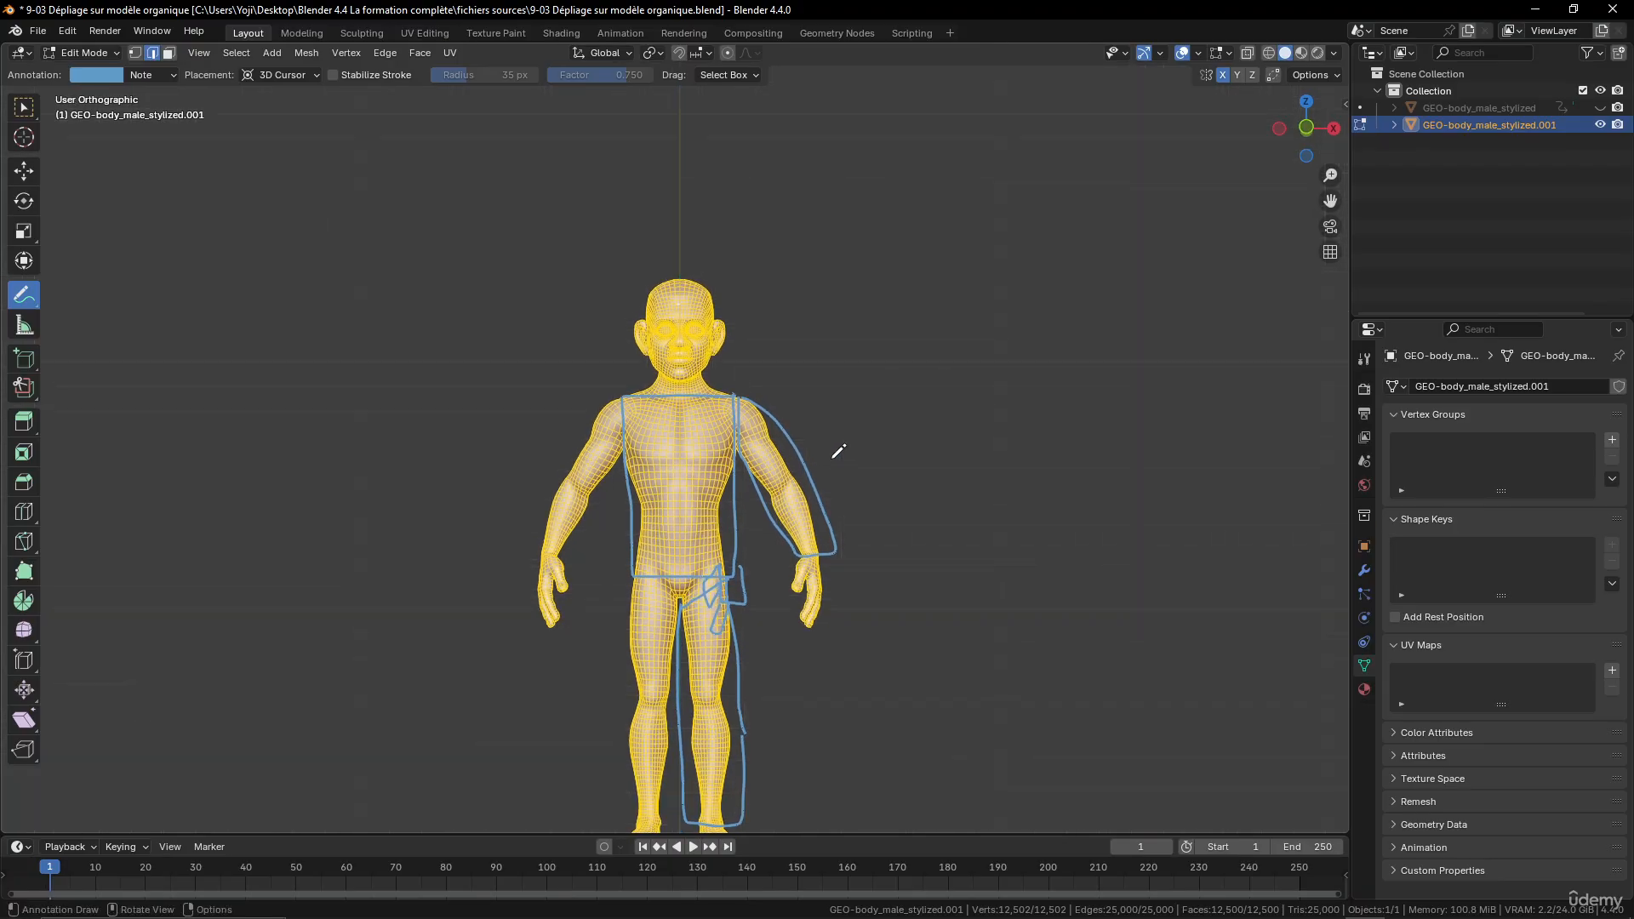
key(KP_1)
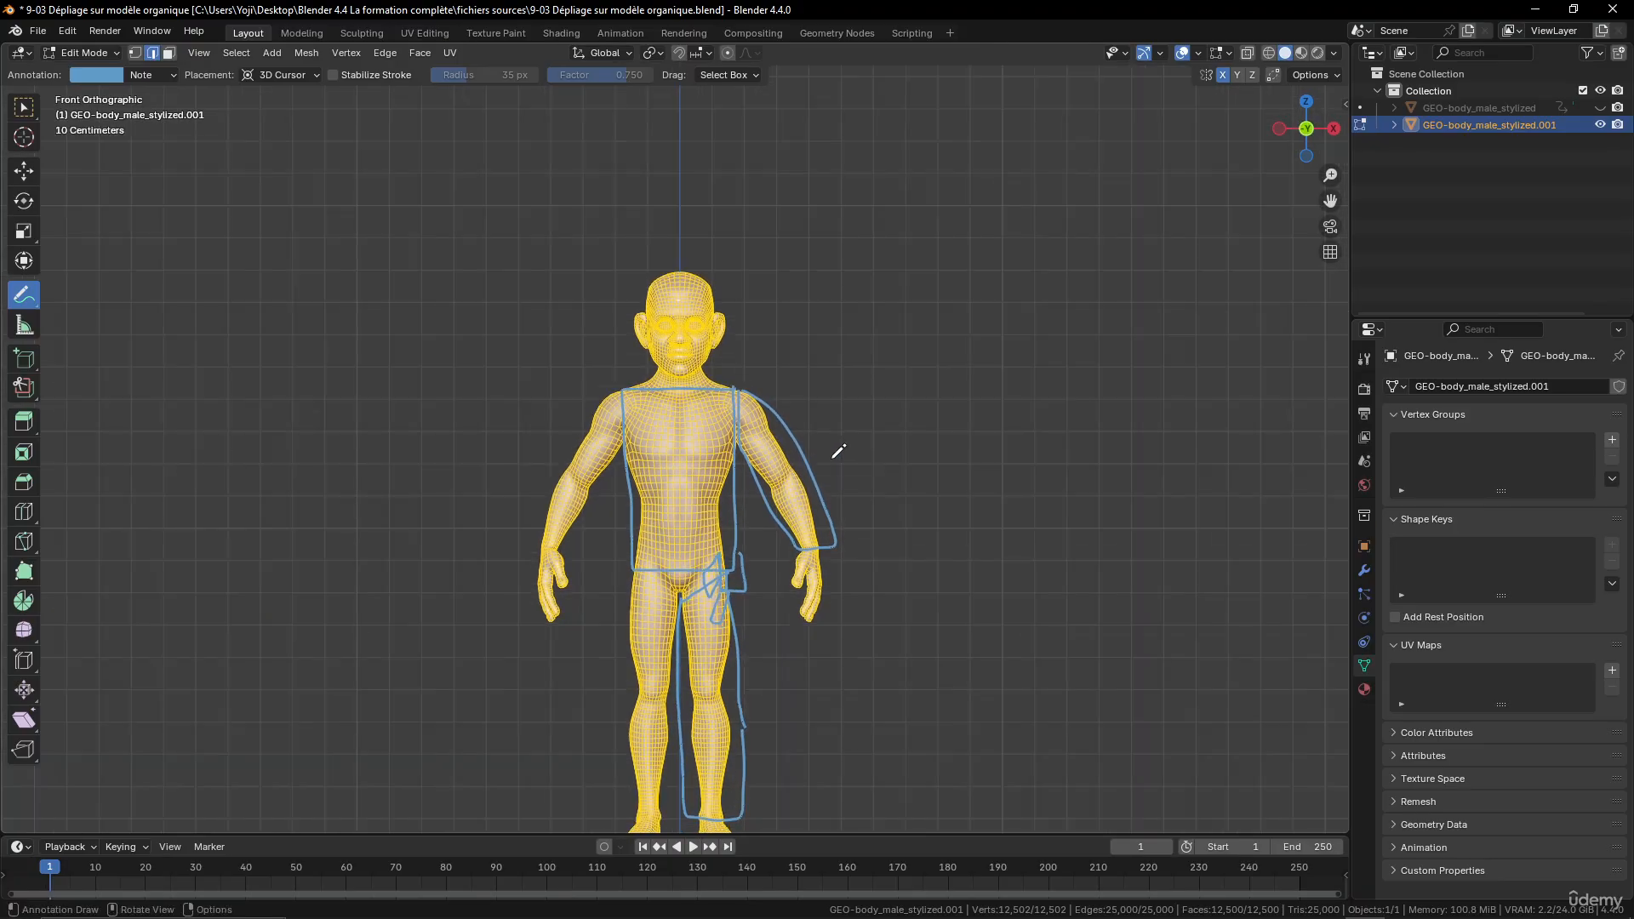
mouse_move(661, 381)
ctrl+mouse_down()
mouse_move(796, 391)
mouse_move(681, 665)
mouse_move(748, 729)
mouse_move(664, 785)
mouse_move(695, 738)
mouse_move(782, 445)
mouse_move(651, 594)
mouse_move(647, 421)
mouse_move(751, 390)
mouse_move(802, 534)
mouse_move(836, 562)
mouse_move(861, 508)
ctrl+mouse_up()
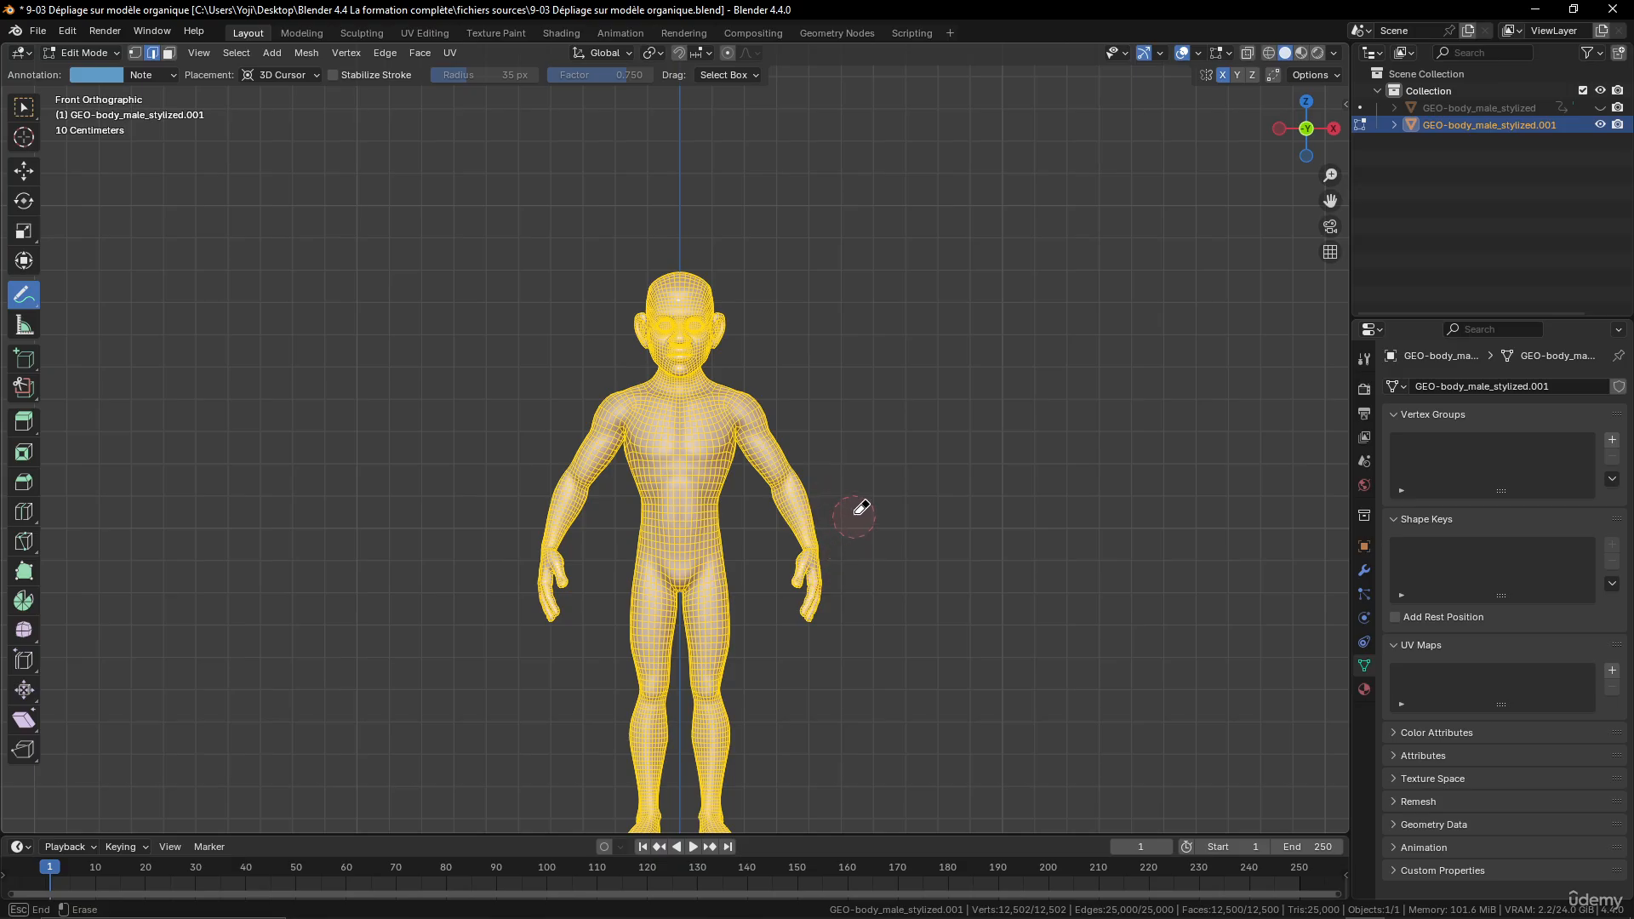
key(w)
- Switch the Subdivision modifier's Optimal Display off and back on, and enable its On Cage display
scroll(711, 433, up, 5)
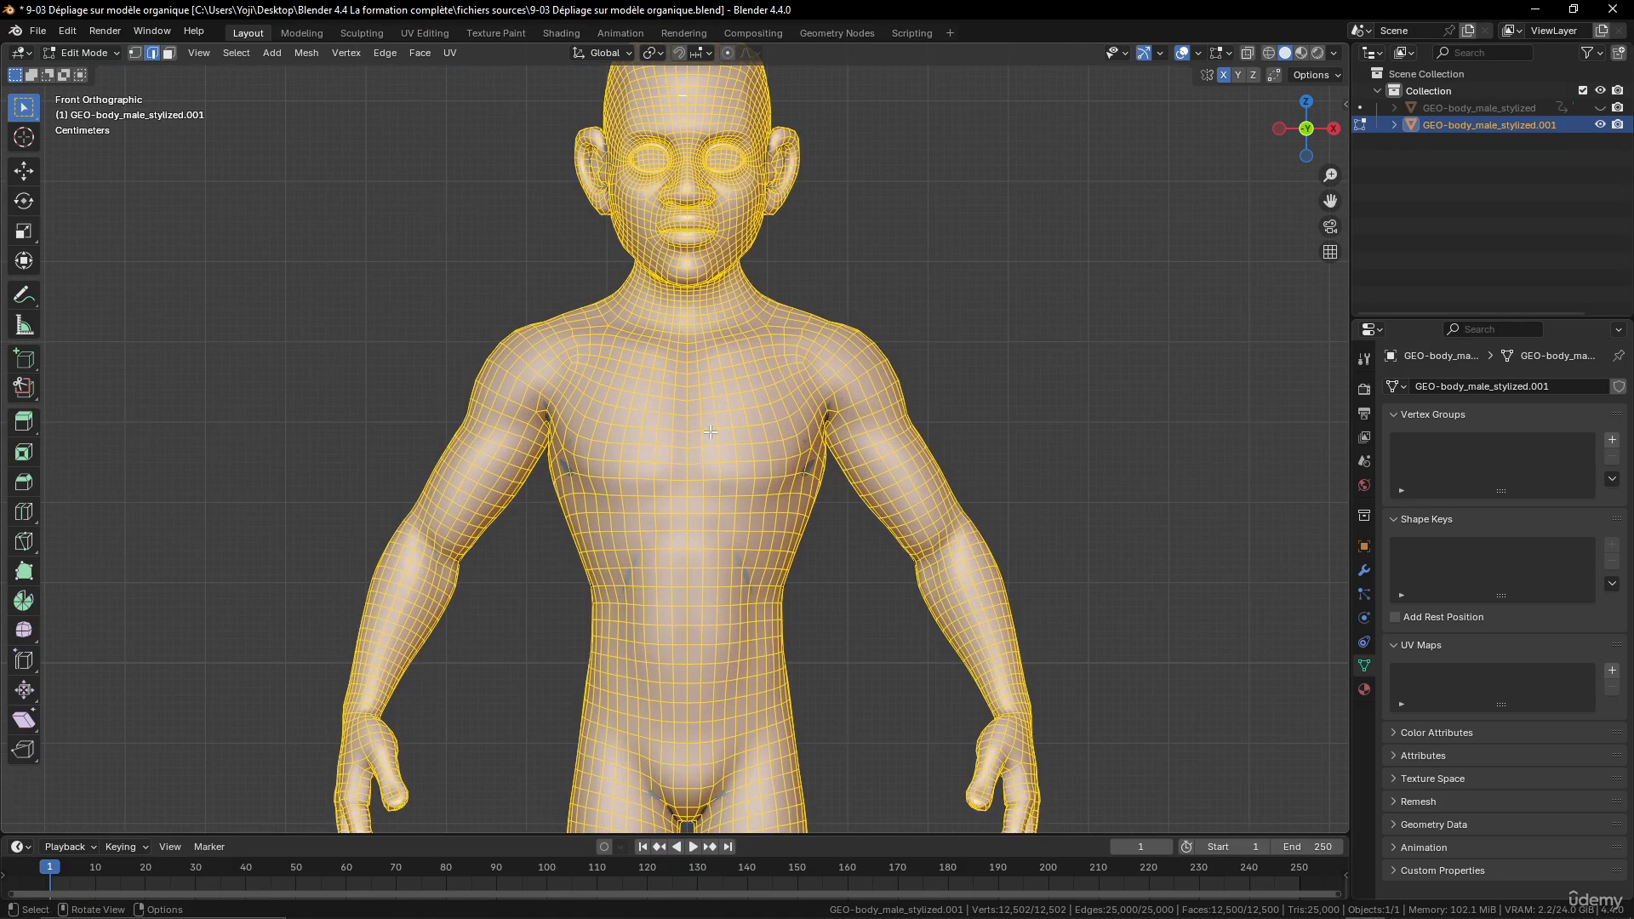
scroll(710, 433, up, 3)
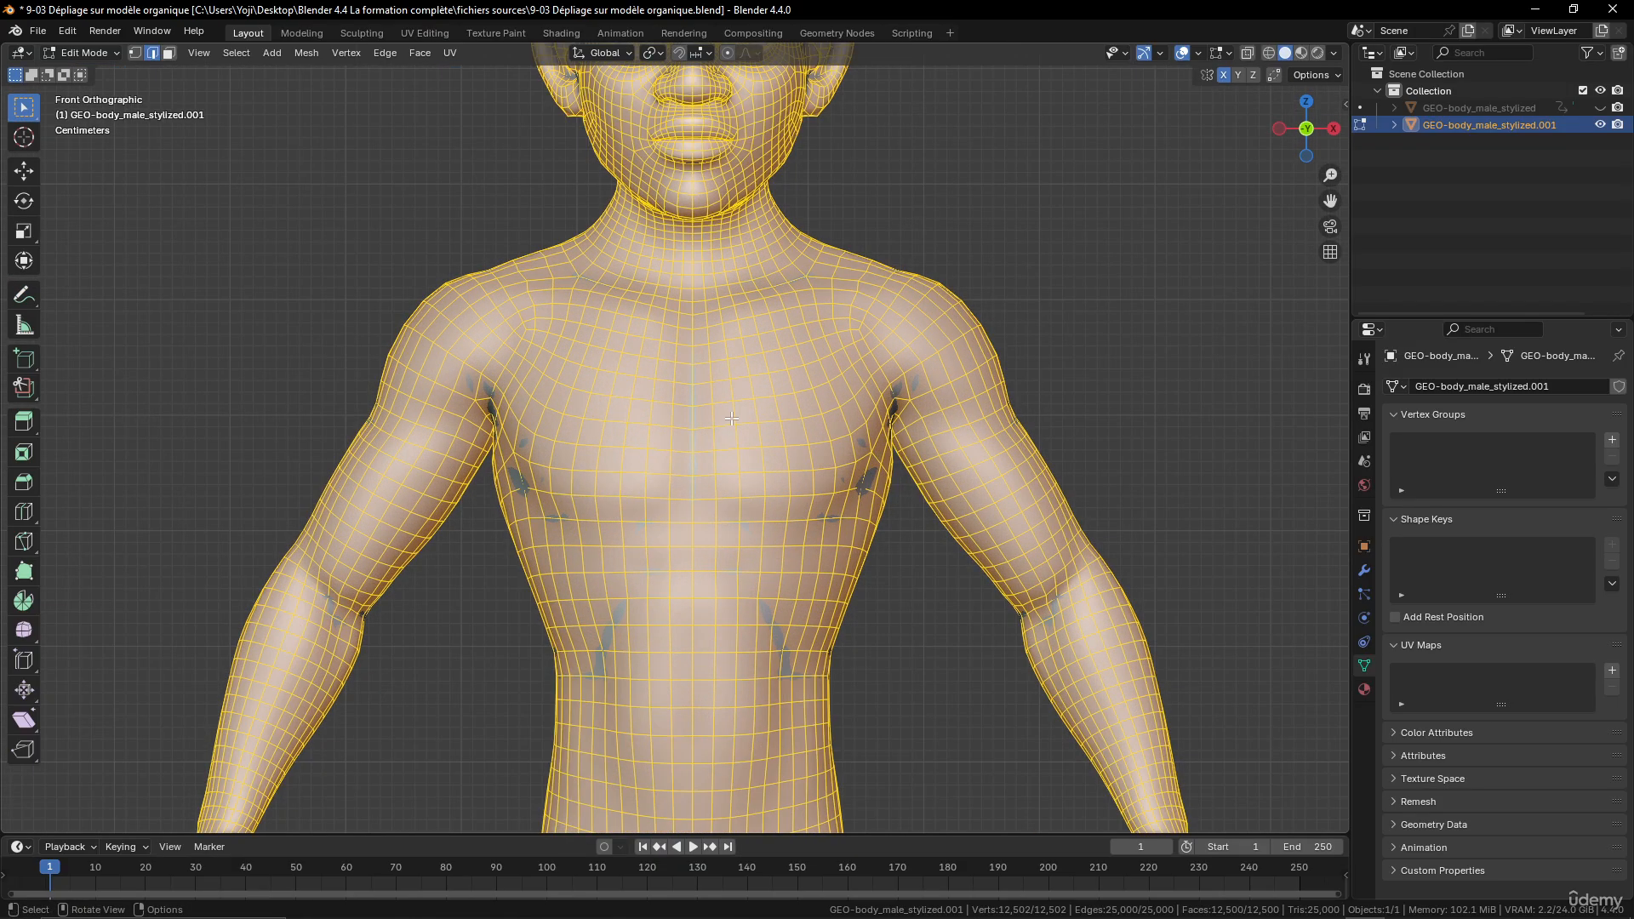
click(1365, 570)
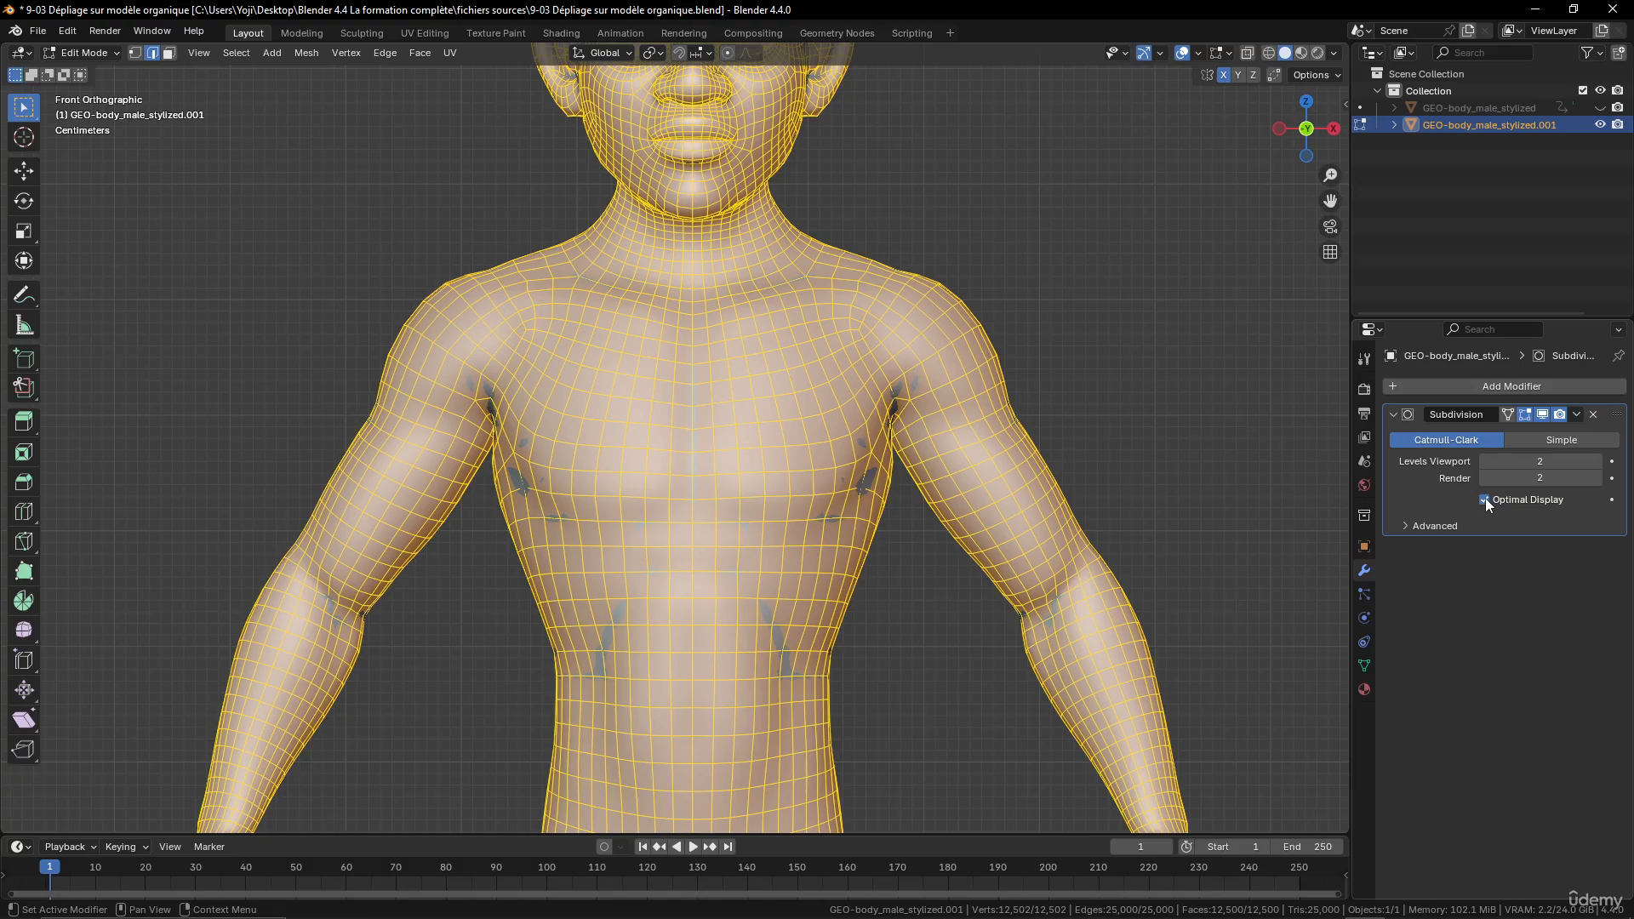
click(1485, 500)
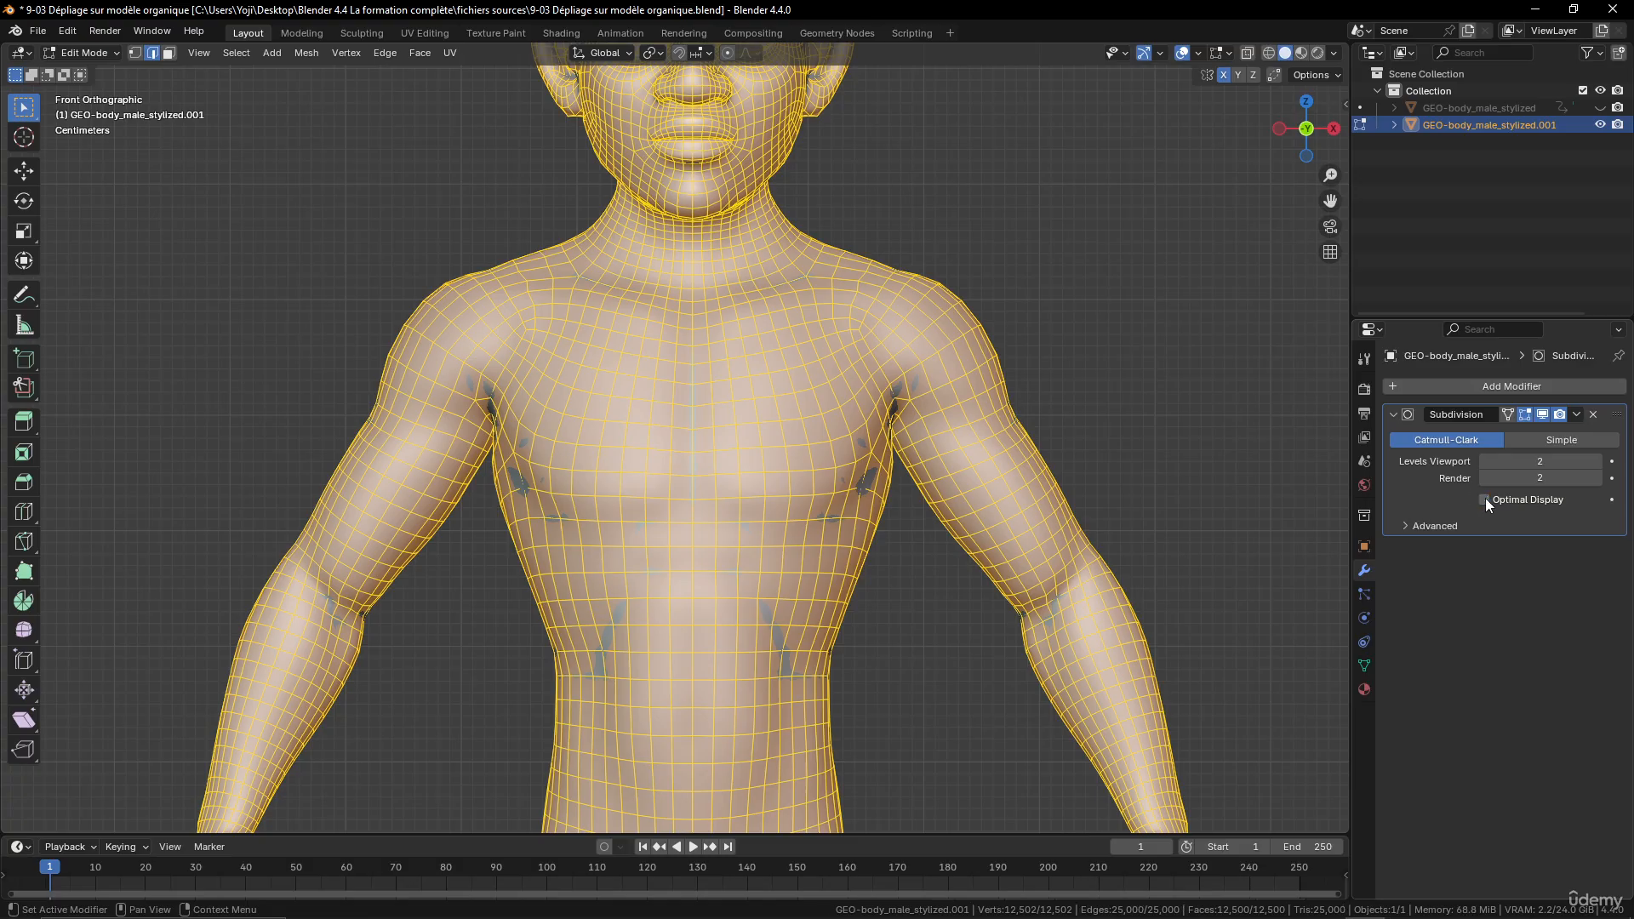
click(1510, 412)
scroll(795, 412, down, 1)
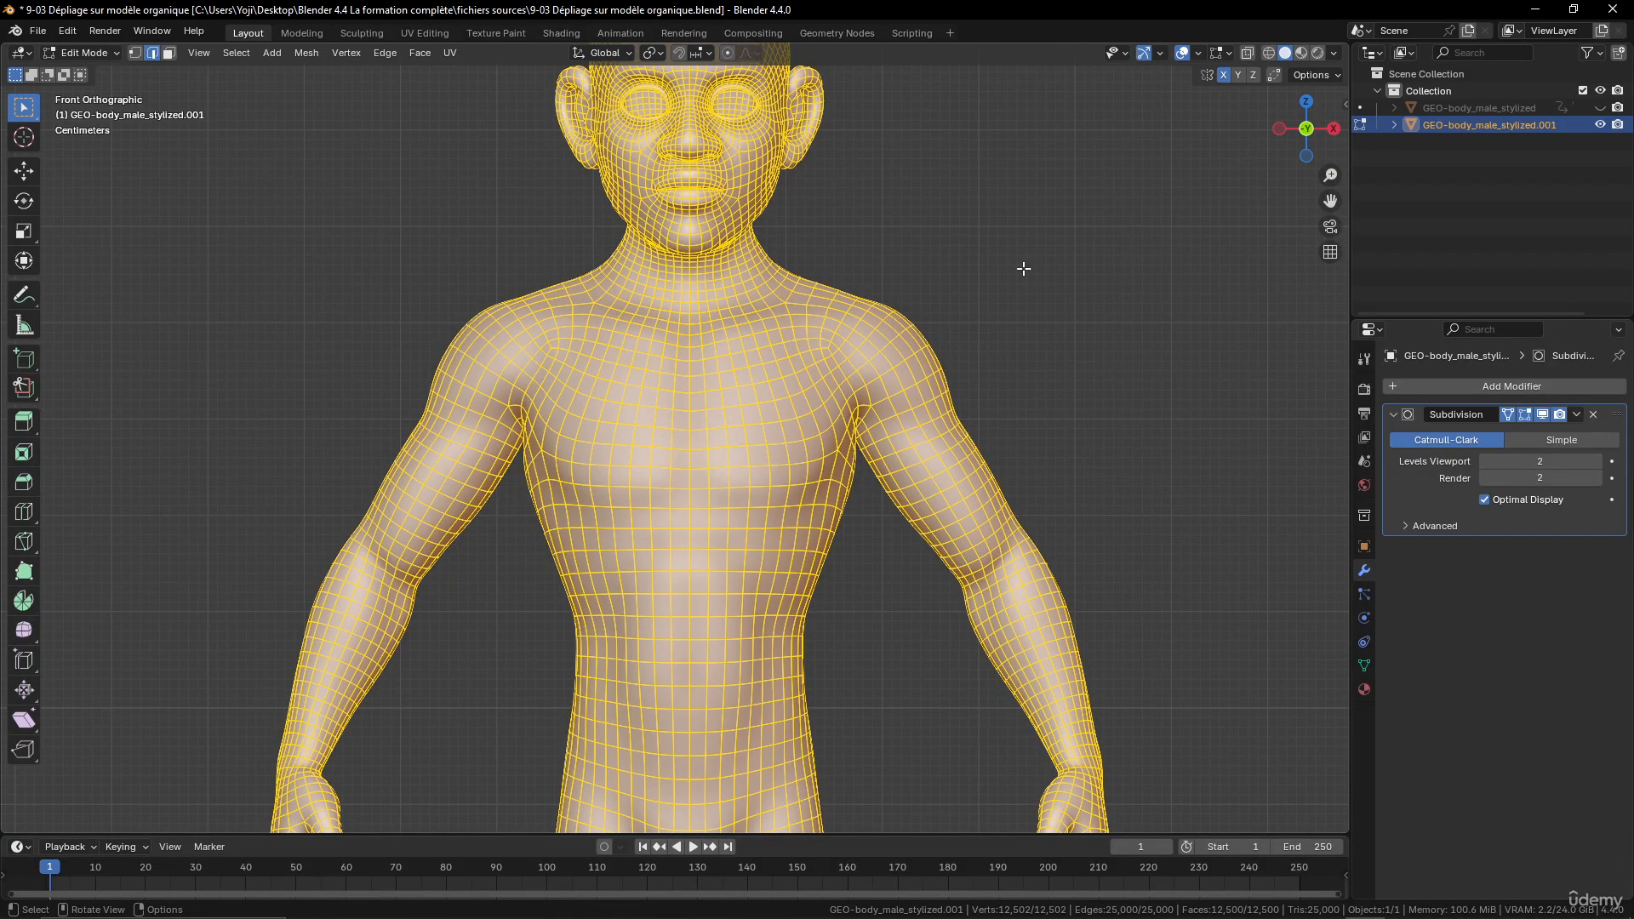
- Switch to the UV Editing workspace and unlink the checker image from the image editor
click(425, 32)
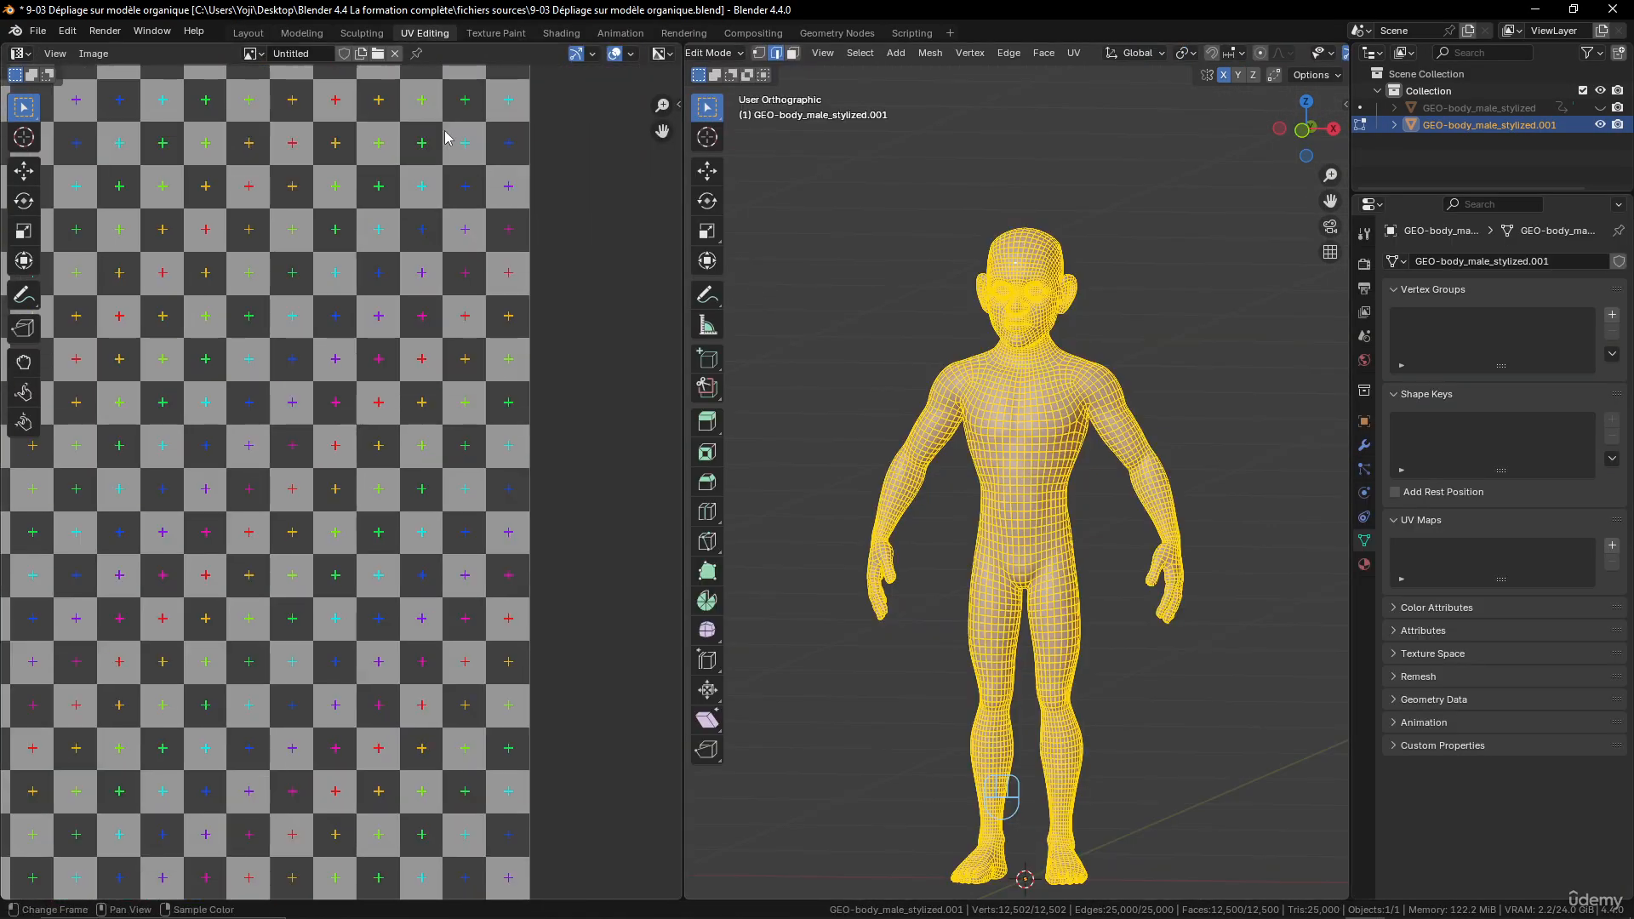
click(396, 55)
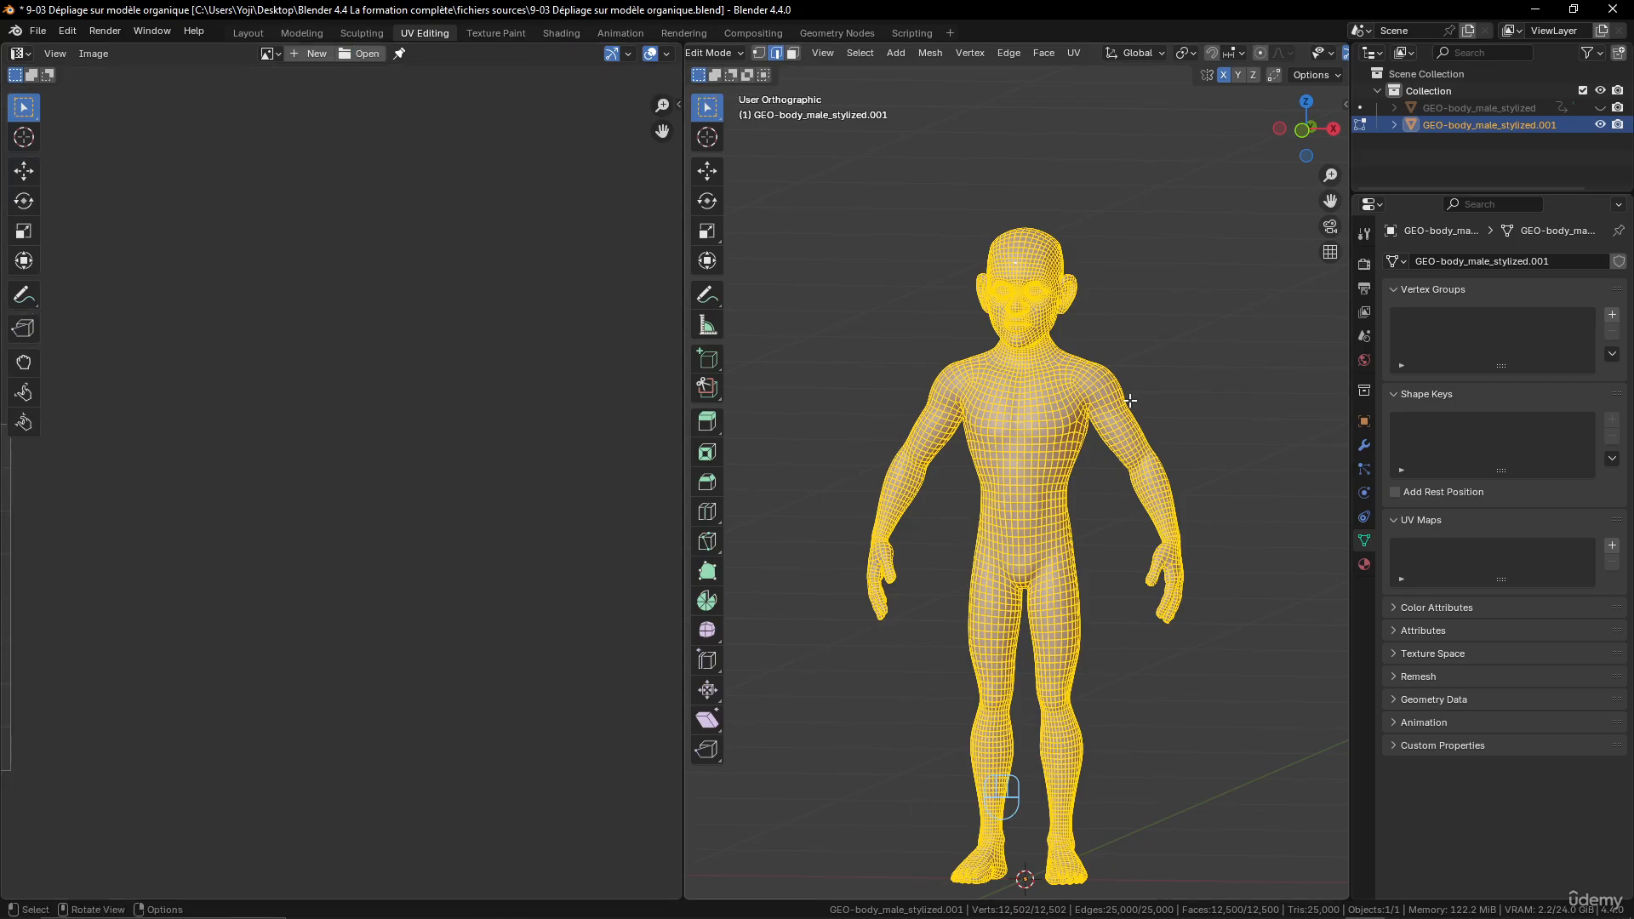
- Mark the horizontal edge loop around the base of the neck as a seam
scroll(1075, 442, up, 5)
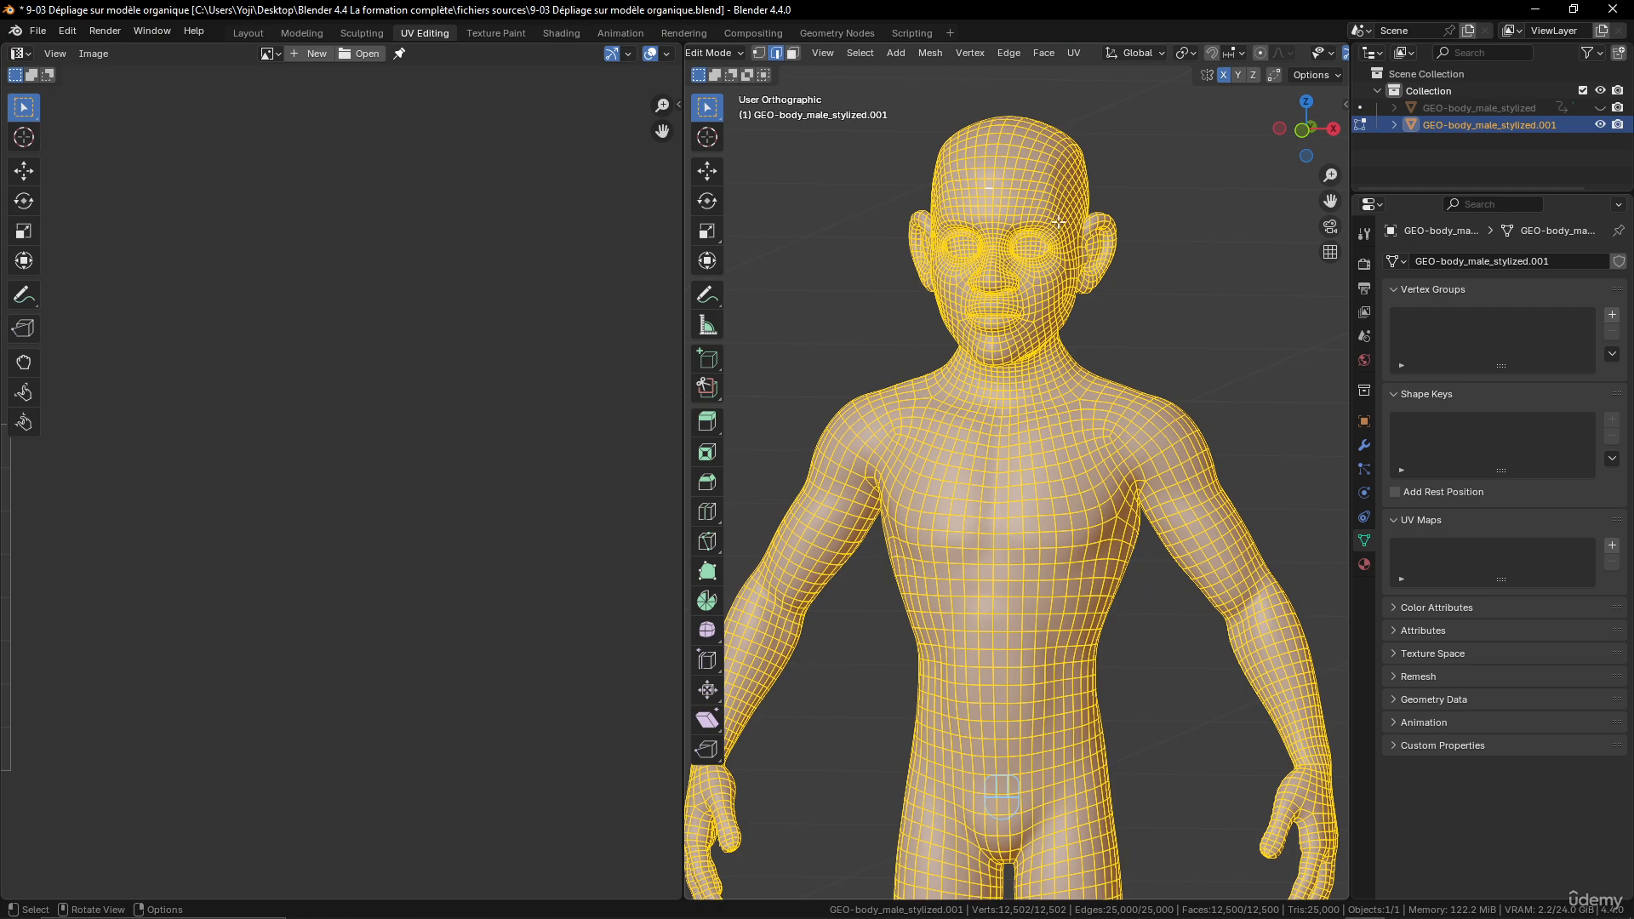
scroll(1123, 224, up, 5)
shift+middle_drag(1128, 230, 1226, 345)
middle_drag(1226, 345, 1055, 373)
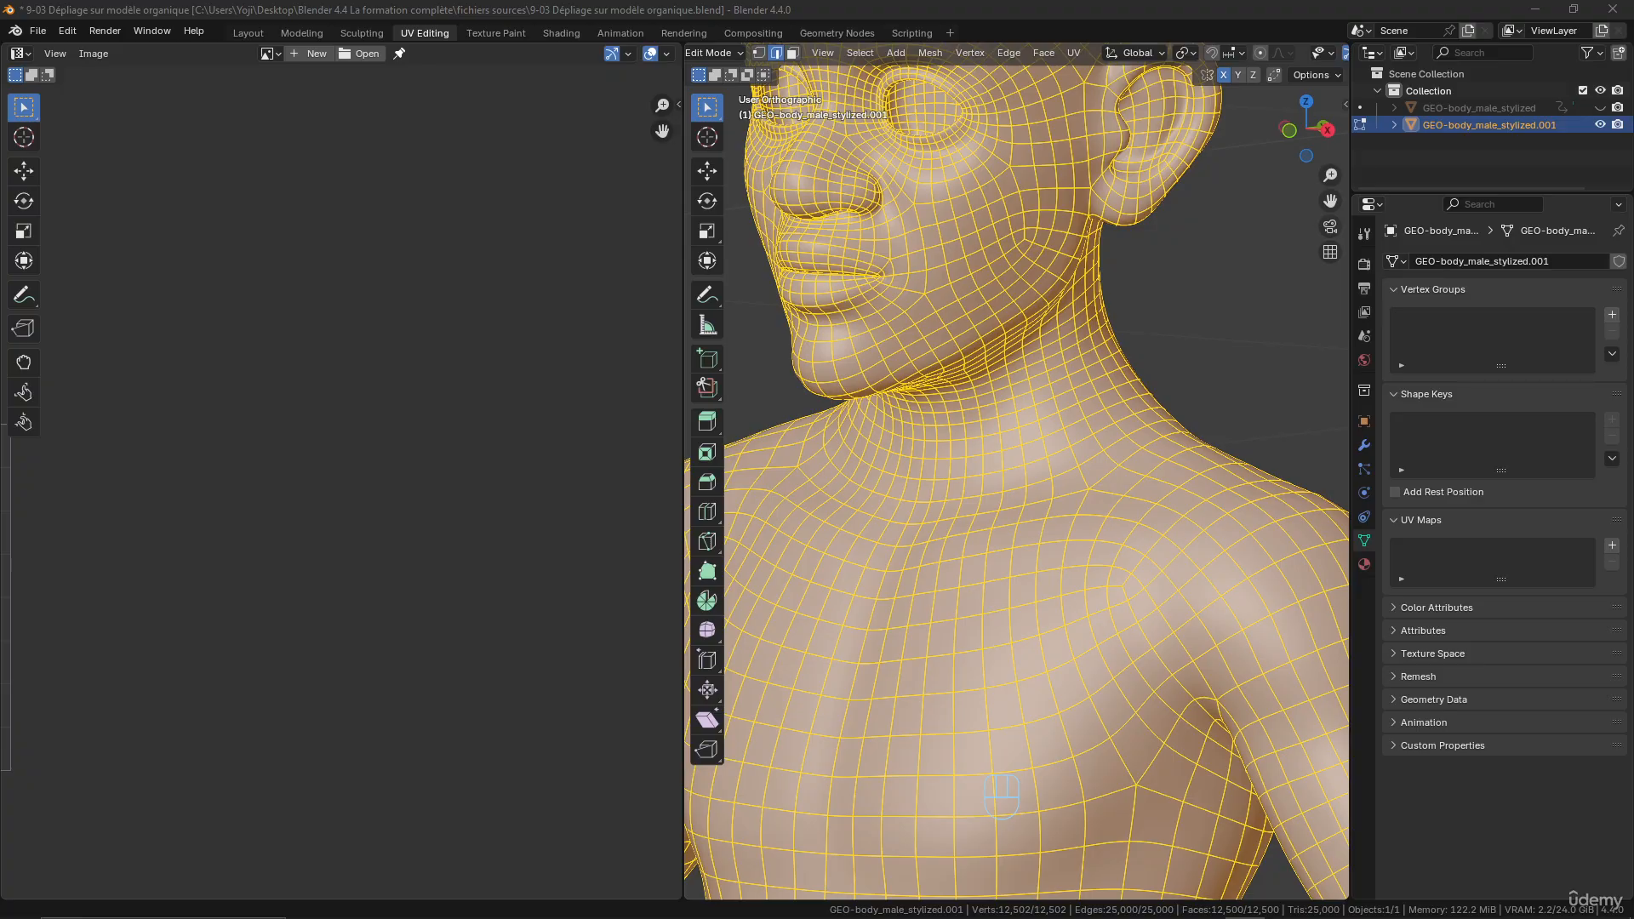
middle_drag(963, 383, 1001, 452)
alt+click(1008, 449)
key(ctrl+e)
click(1025, 471)
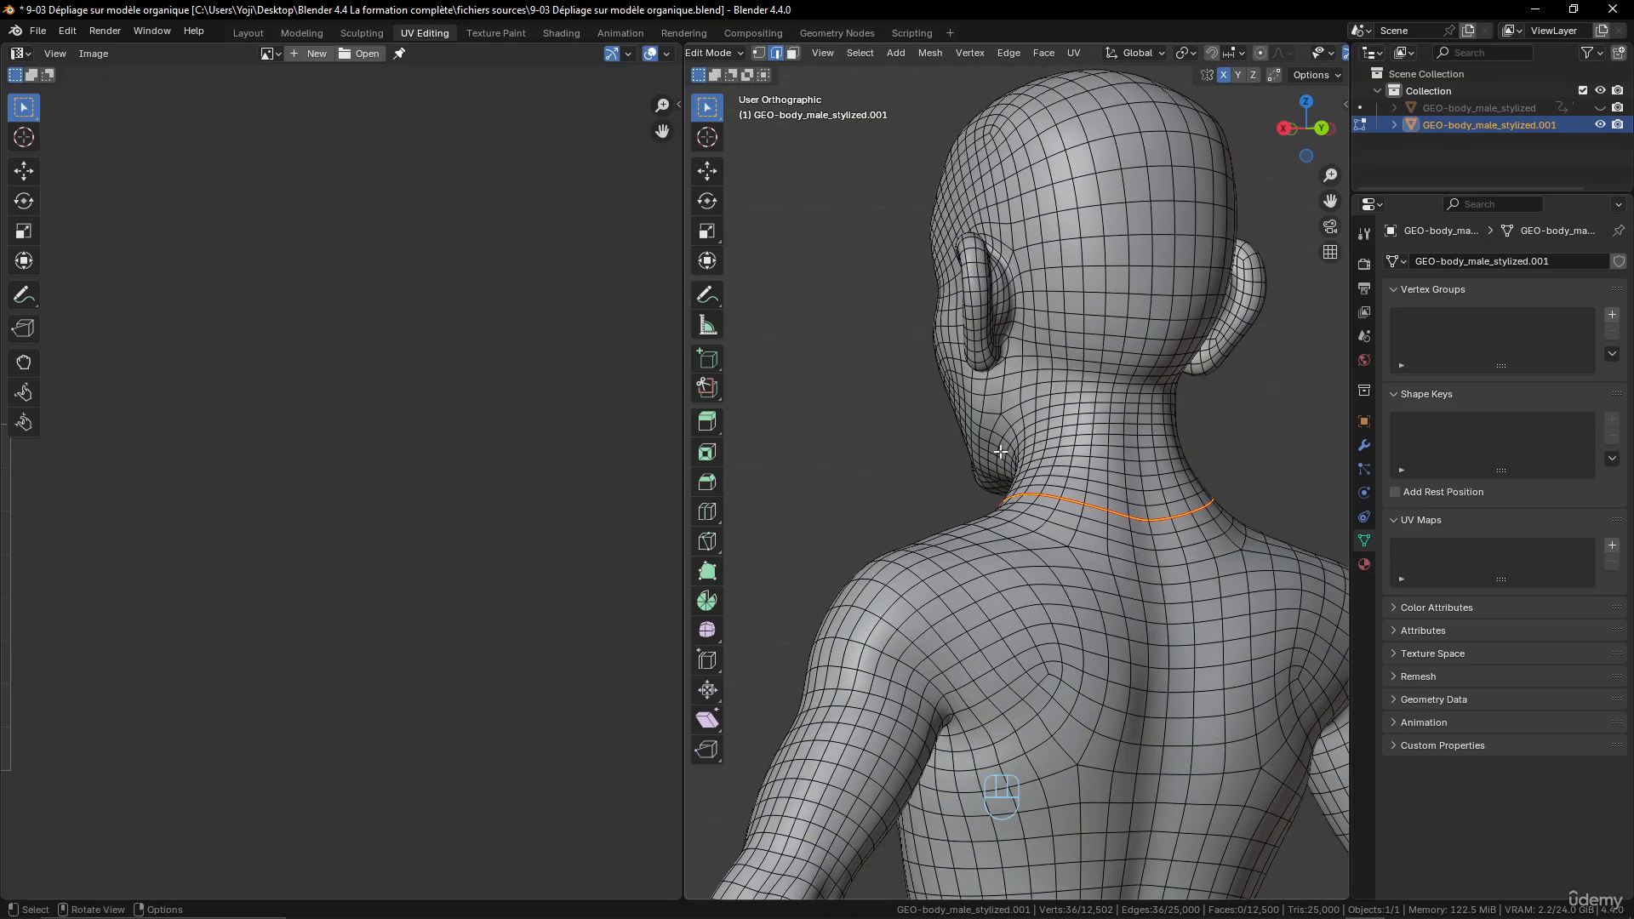
- Mark the vertical edge path from the neck seam up the back of the head to the top of the skull as a seam
click(1147, 511)
shift+middle_drag(1148, 509, 1133, 558)
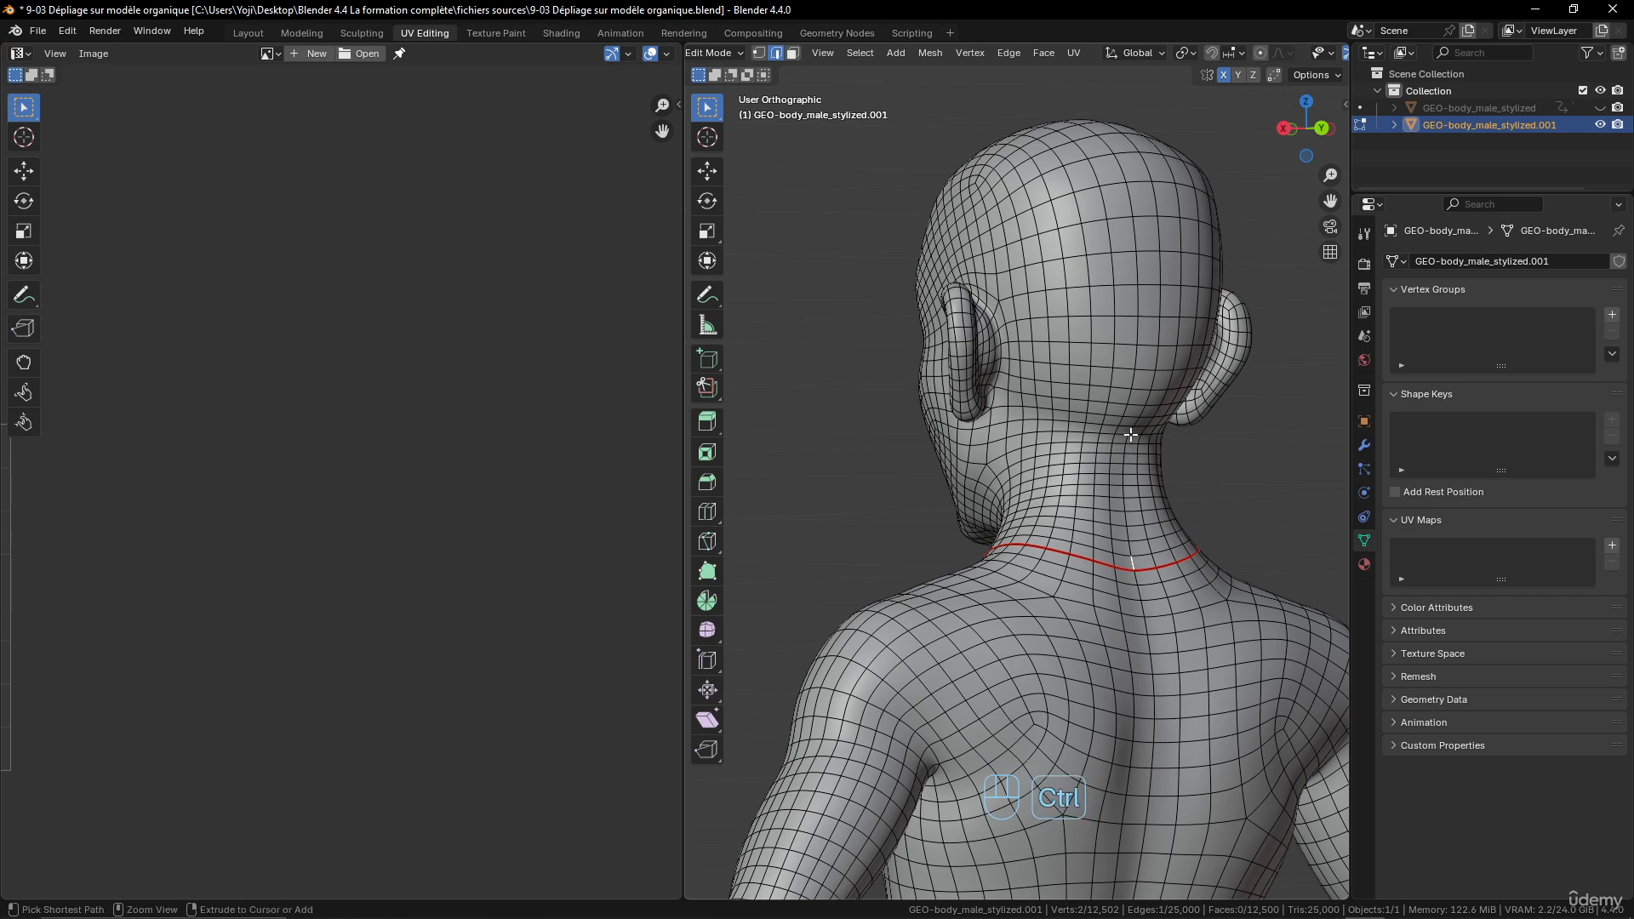
ctrl+click(1130, 432)
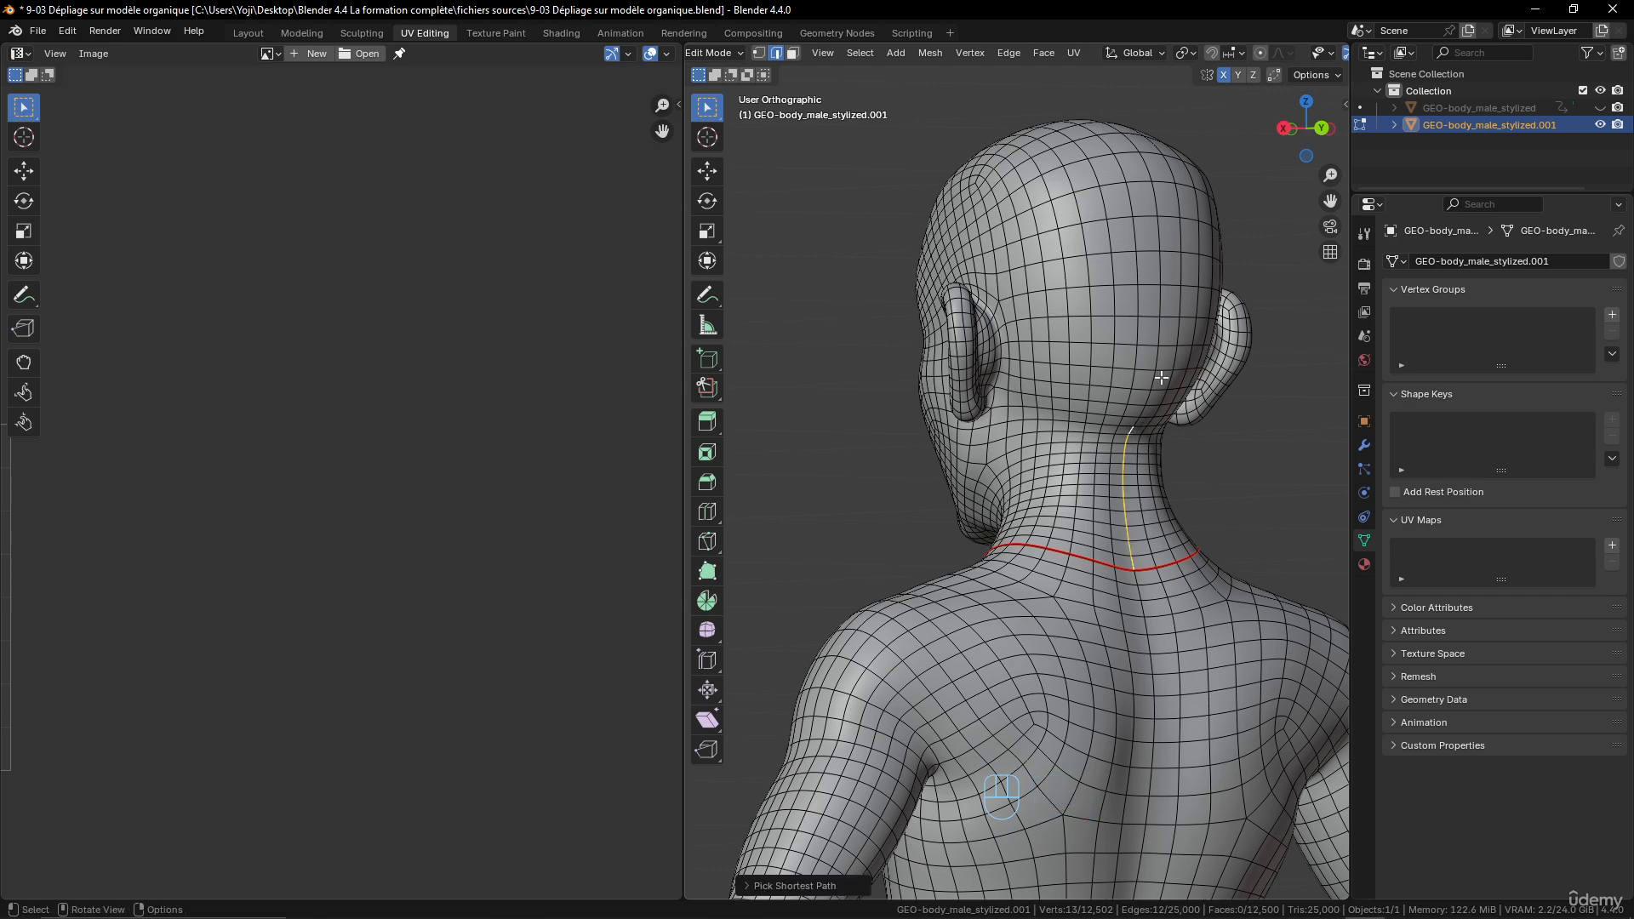
ctrl+click(1155, 269)
middle_drag(1154, 269, 836, 290)
ctrl+click(1064, 151)
ctrl+click(1027, 237)
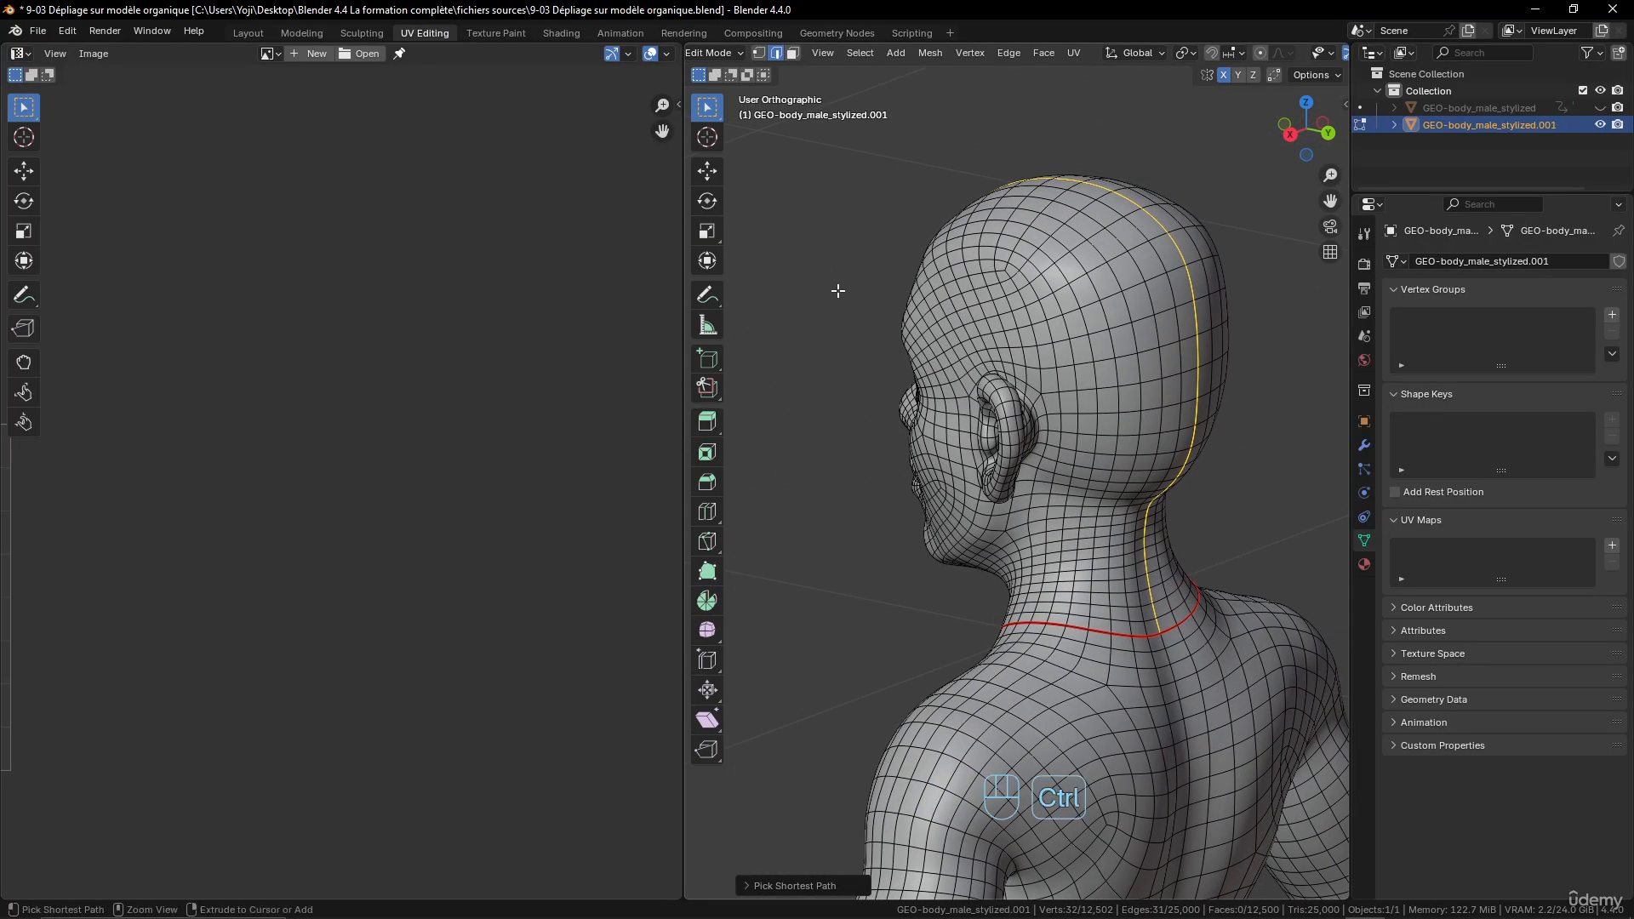
key(ctrl+e)
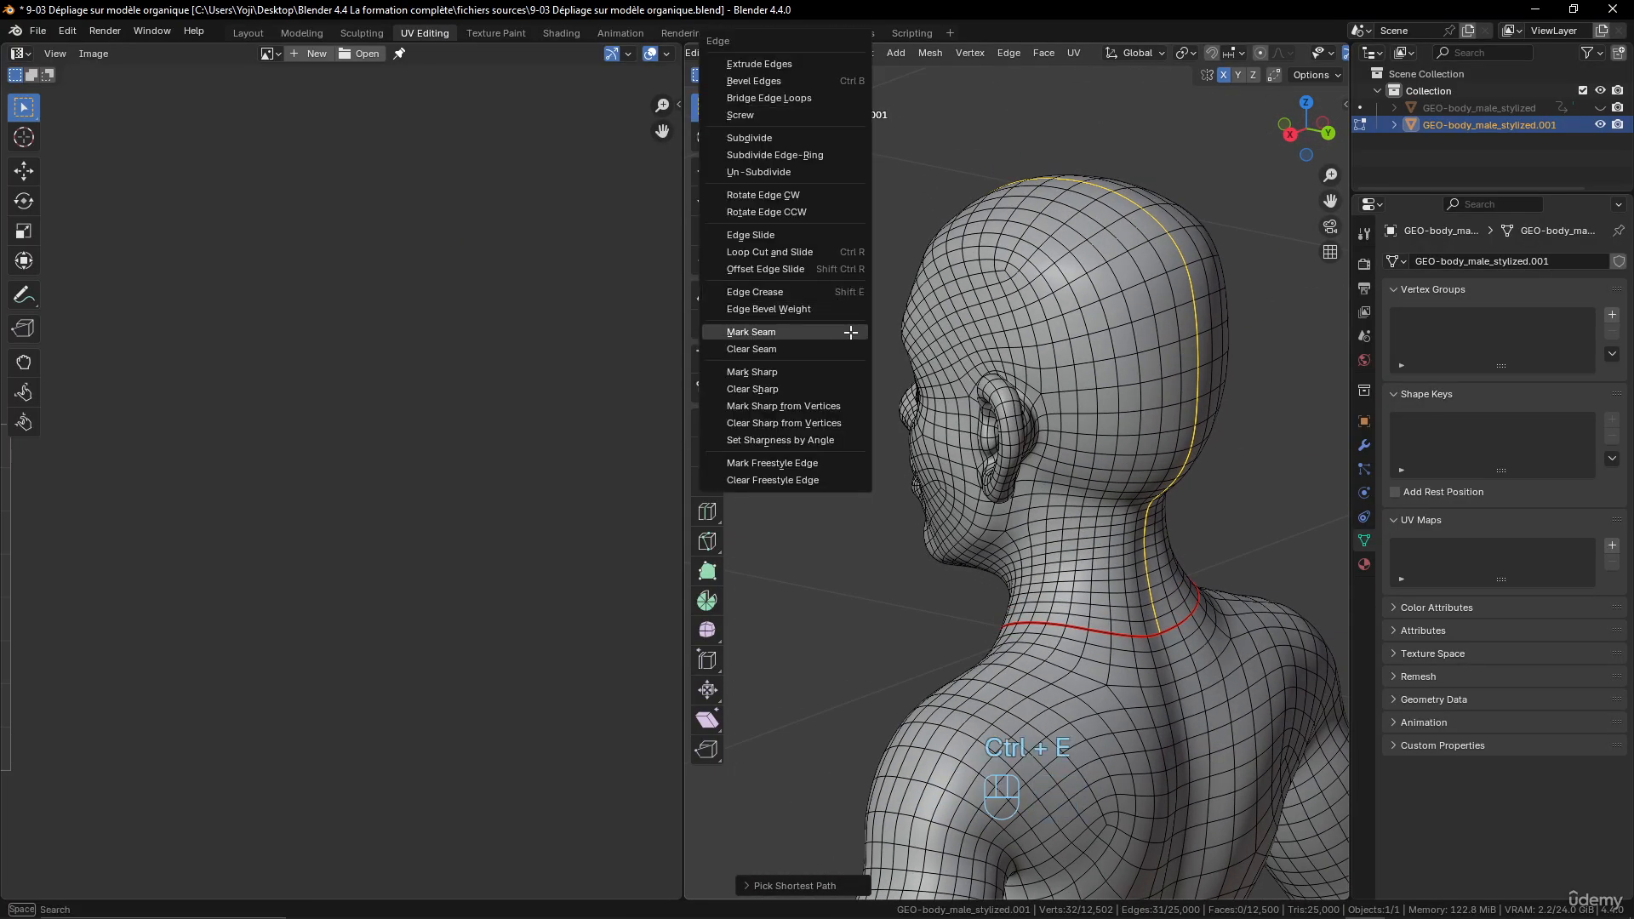
click(817, 332)
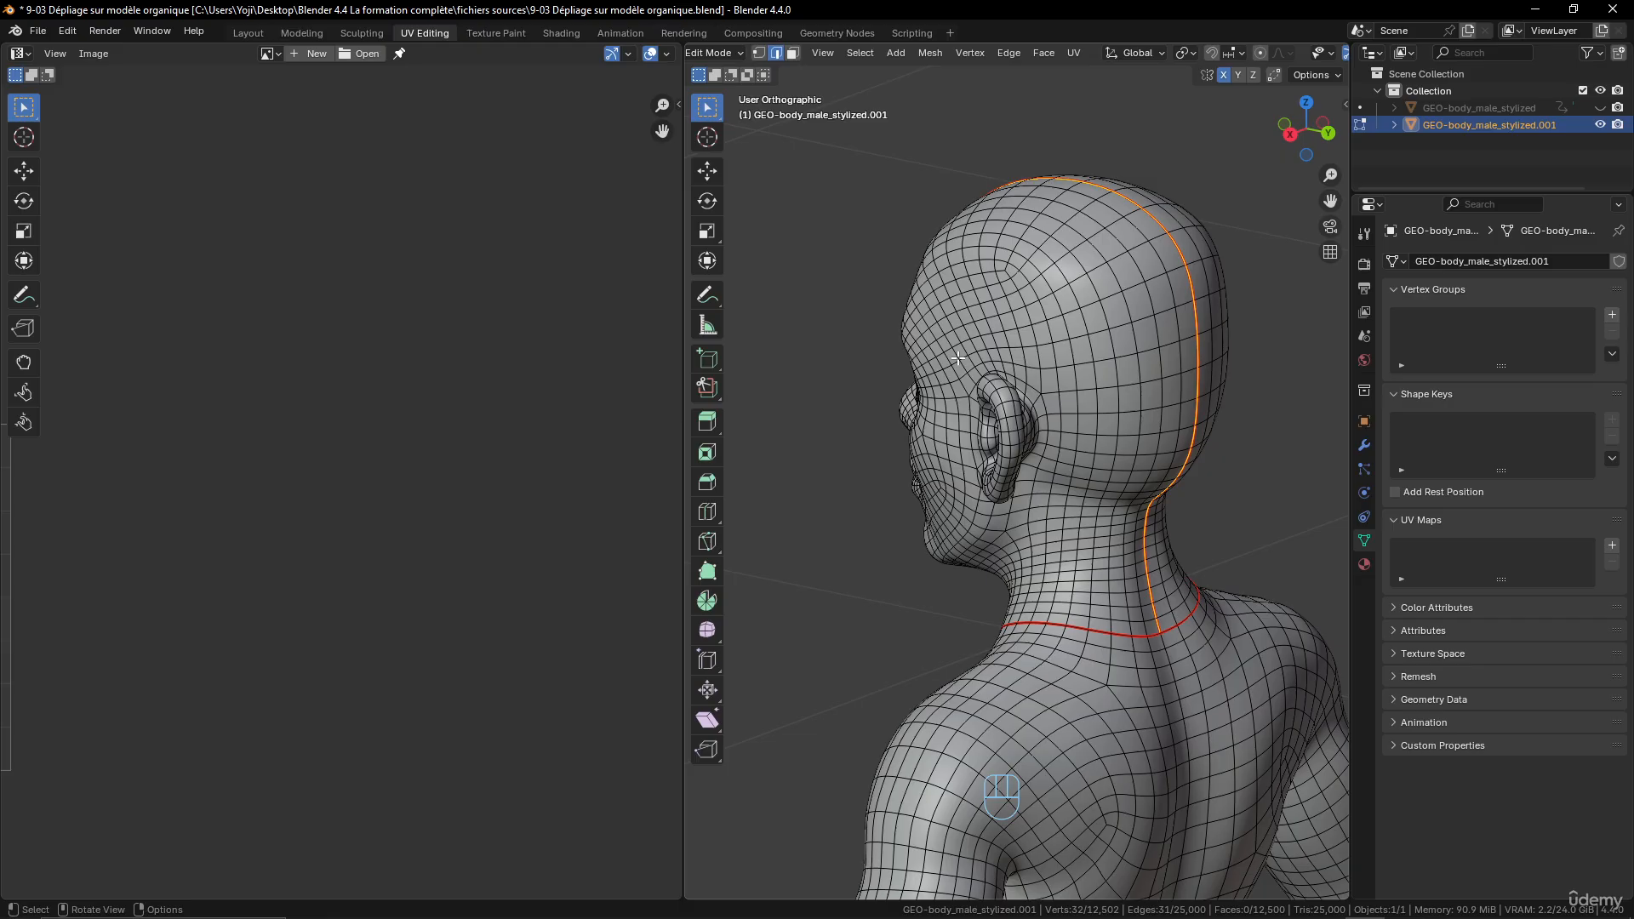
- Select the whole mesh and unwrap it with the Angle Based method
scroll(958, 358, down, 3)
key(a)
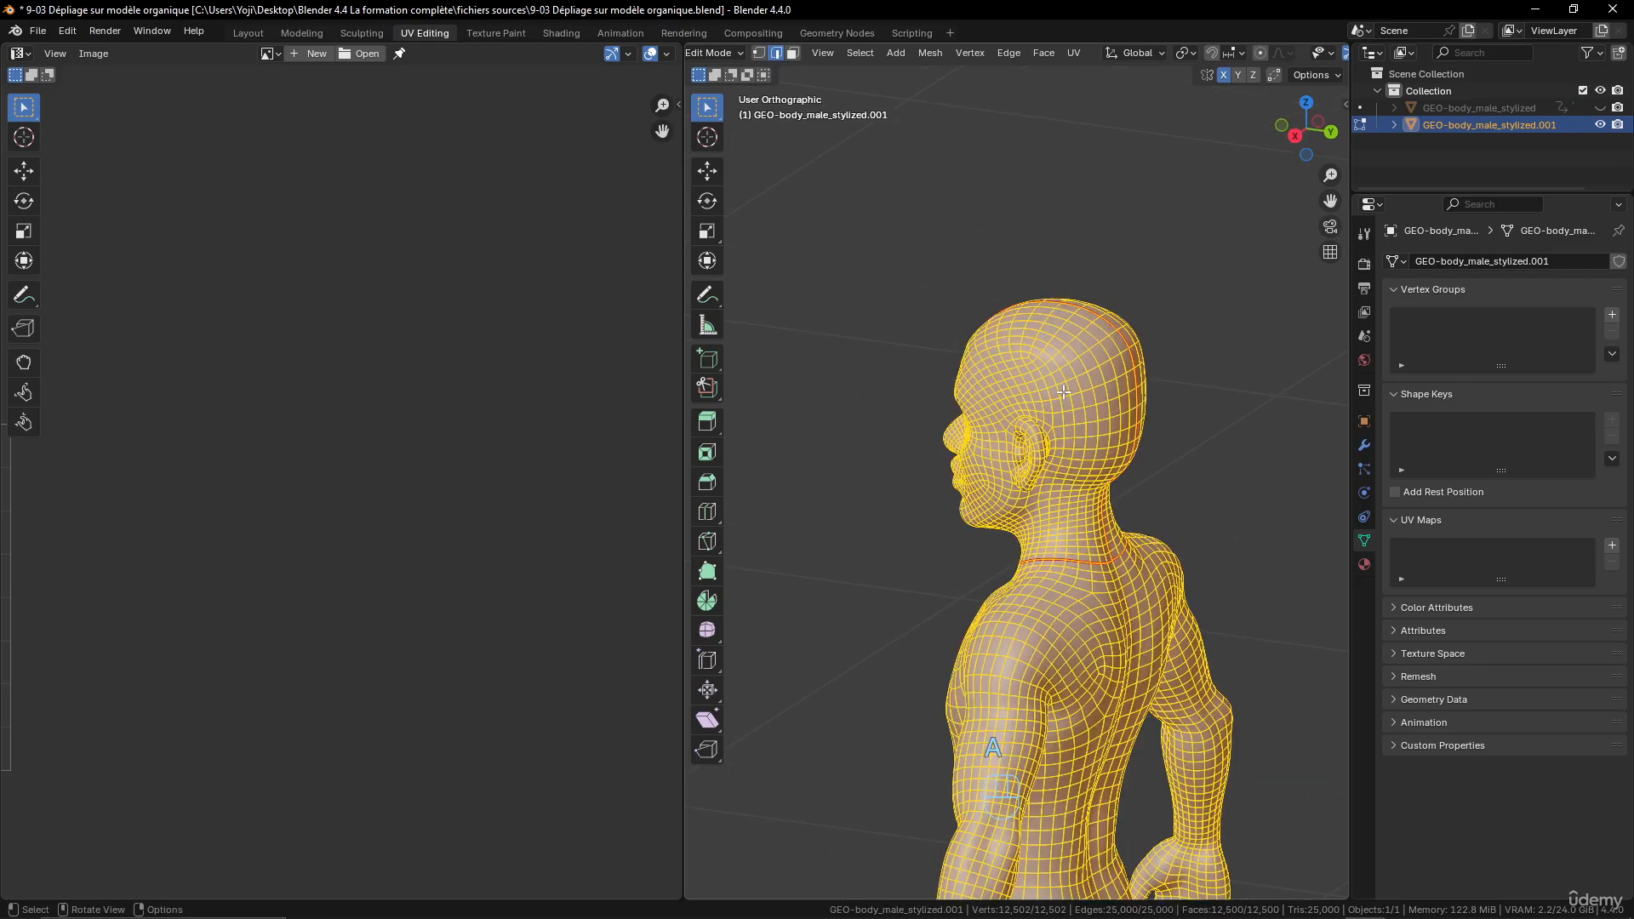
key(u)
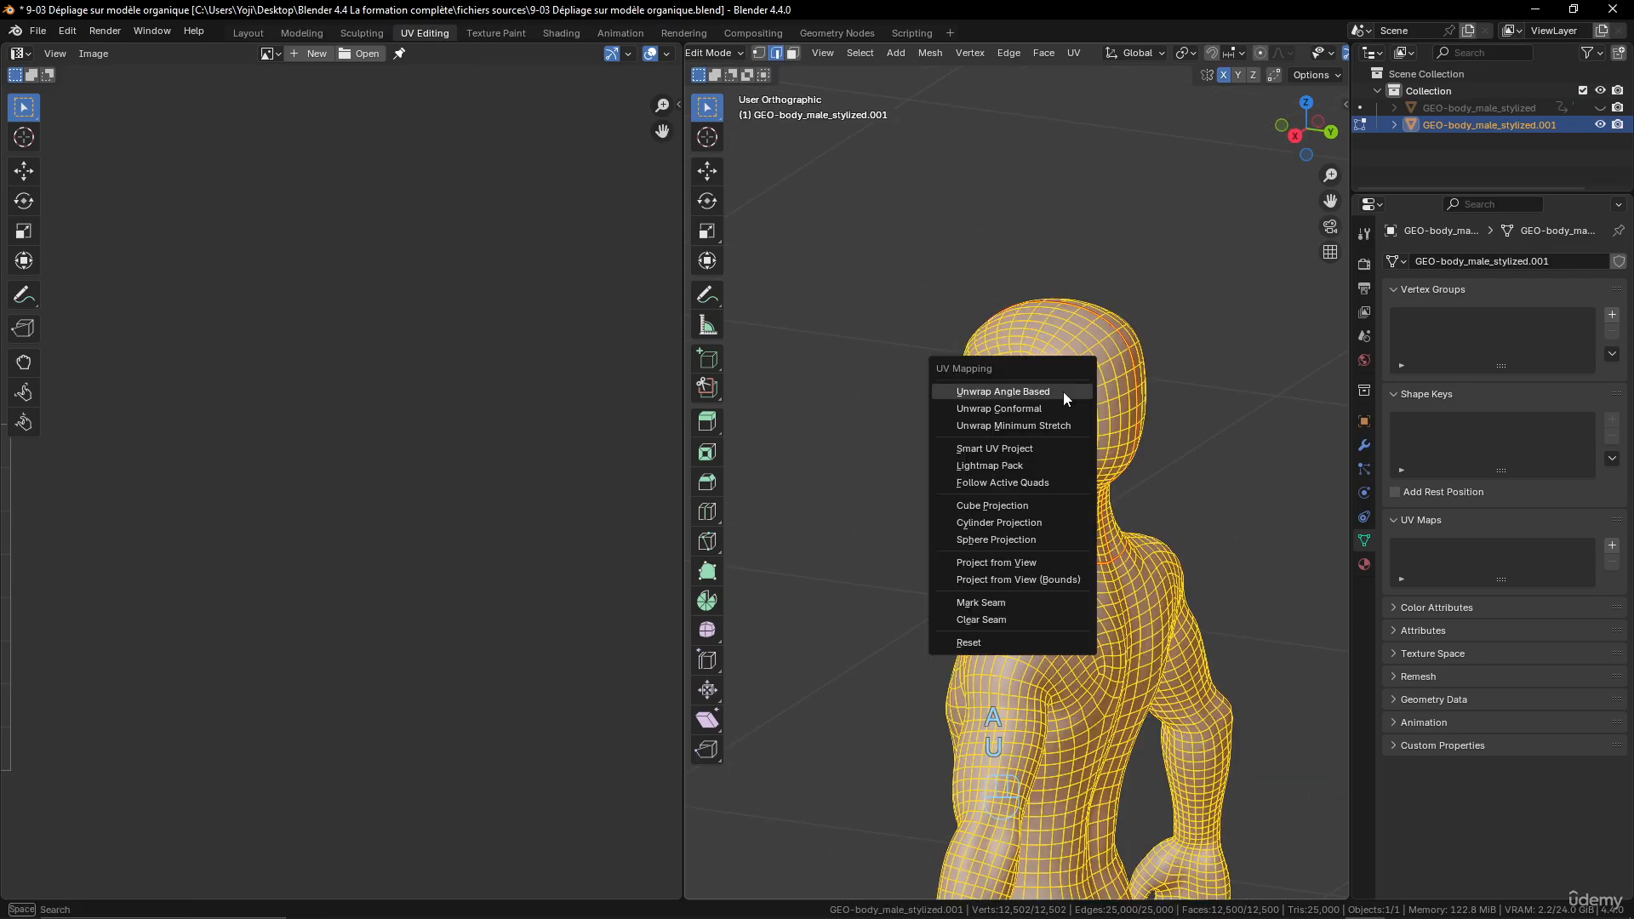
click(1064, 392)
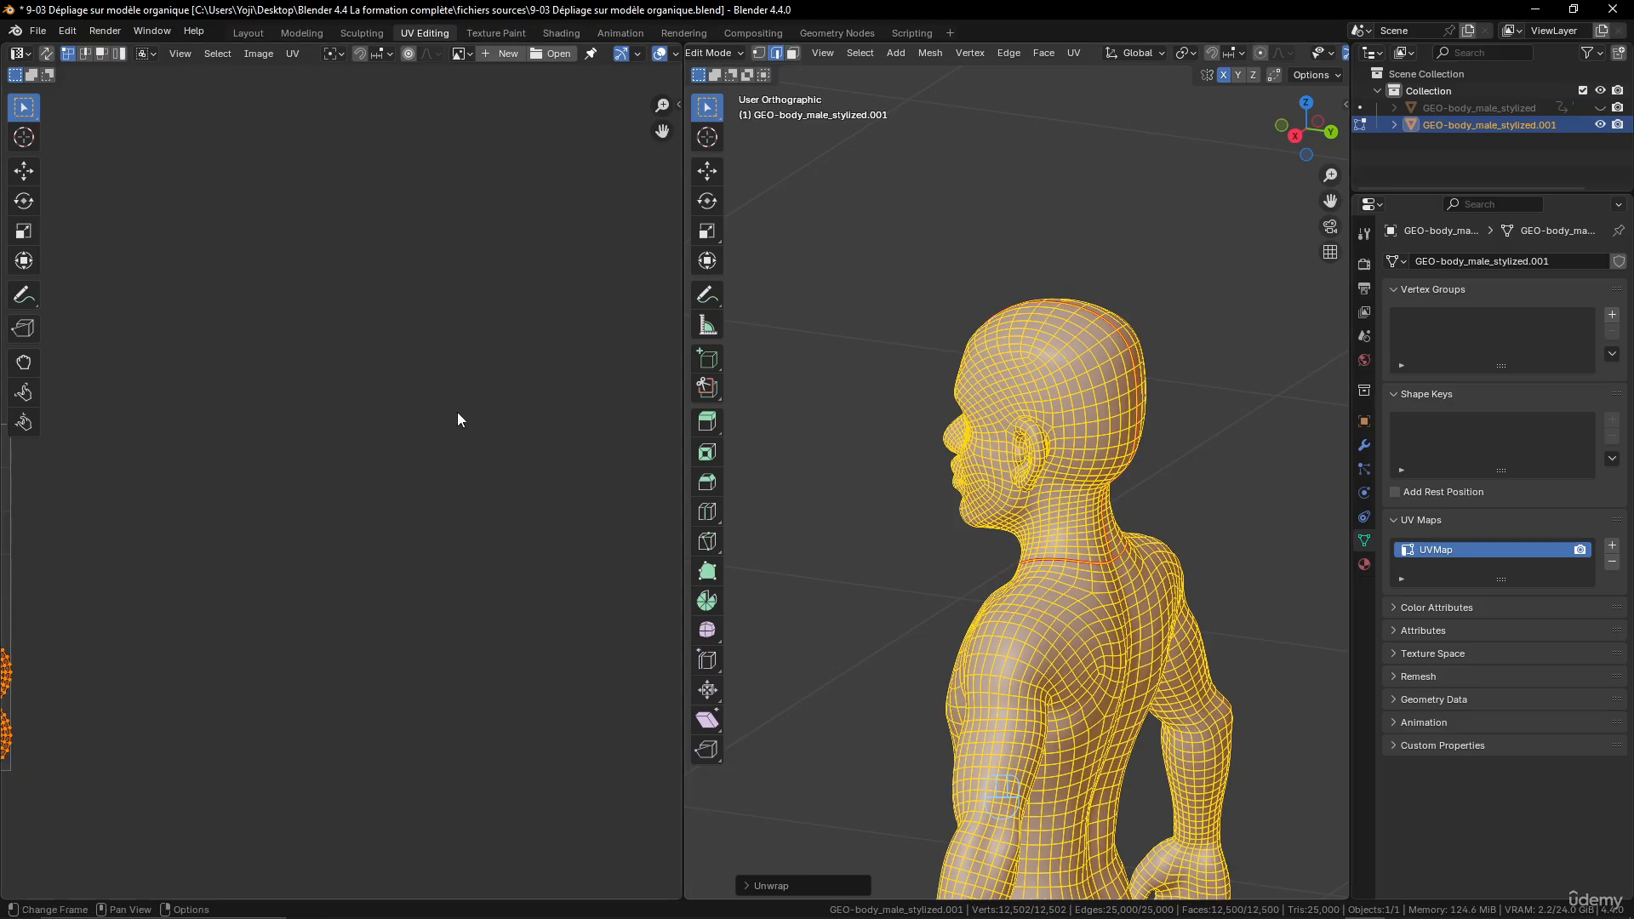
- Examine the circular body island in the UV layout and compare its dense areas with the body's limbs
scroll(419, 405, up, 3)
middle_drag(350, 505, 486, 536)
scroll(484, 536, up, 8)
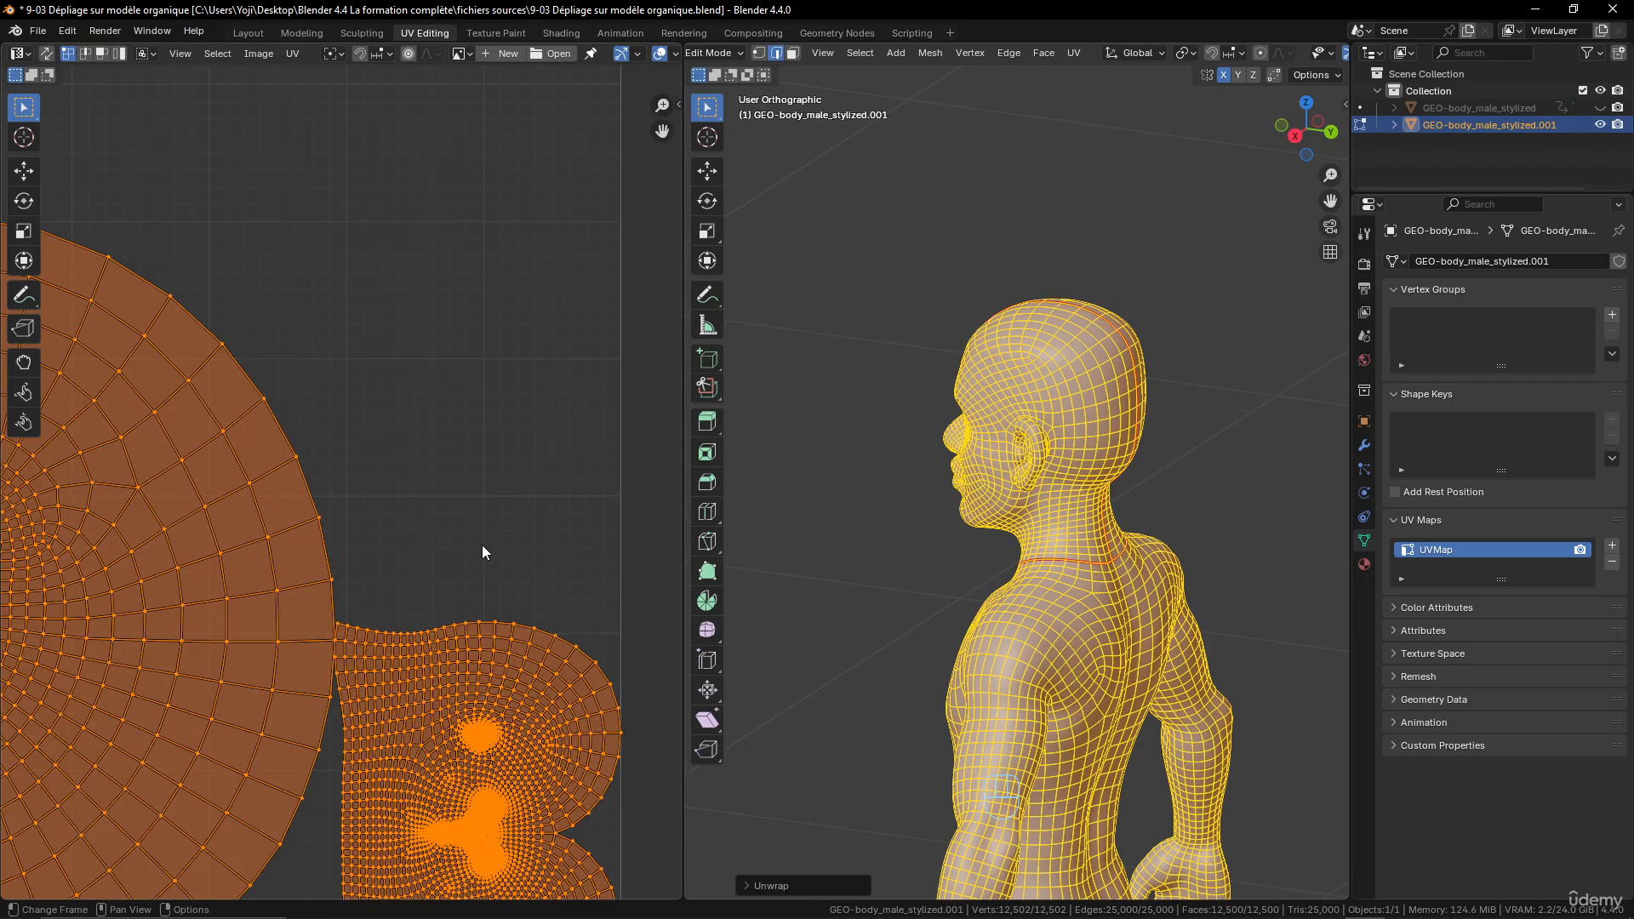
scroll(460, 464, down, 2)
middle_drag(975, 660, 1160, 654)
shift+middle_drag(1195, 708, 1160, 361)
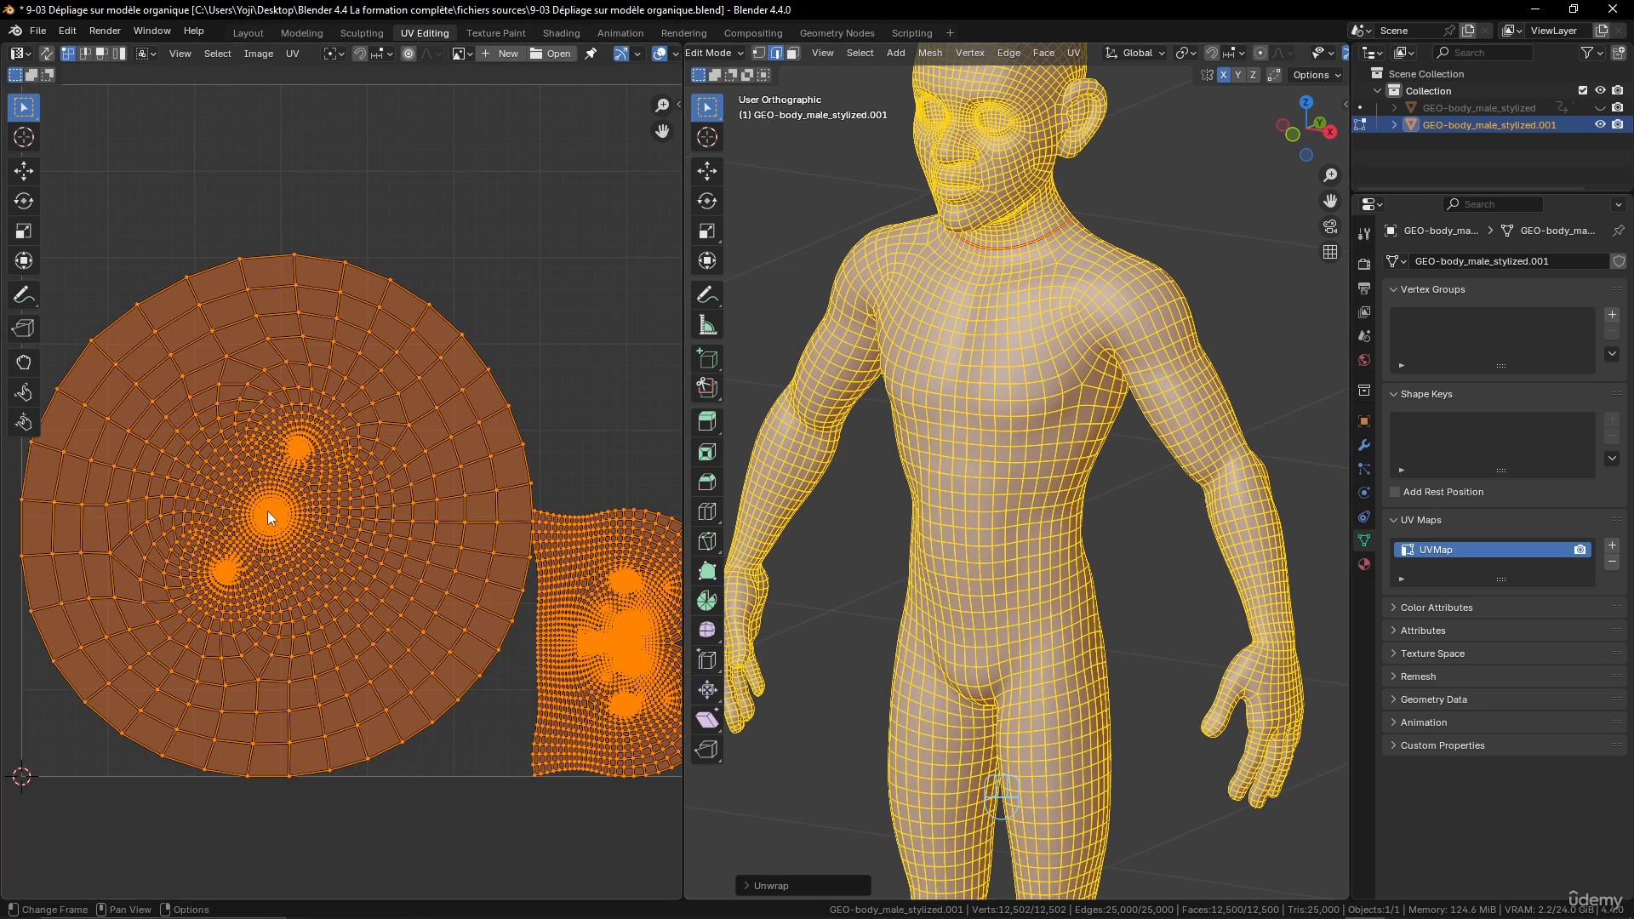
scroll(267, 511, up, 10)
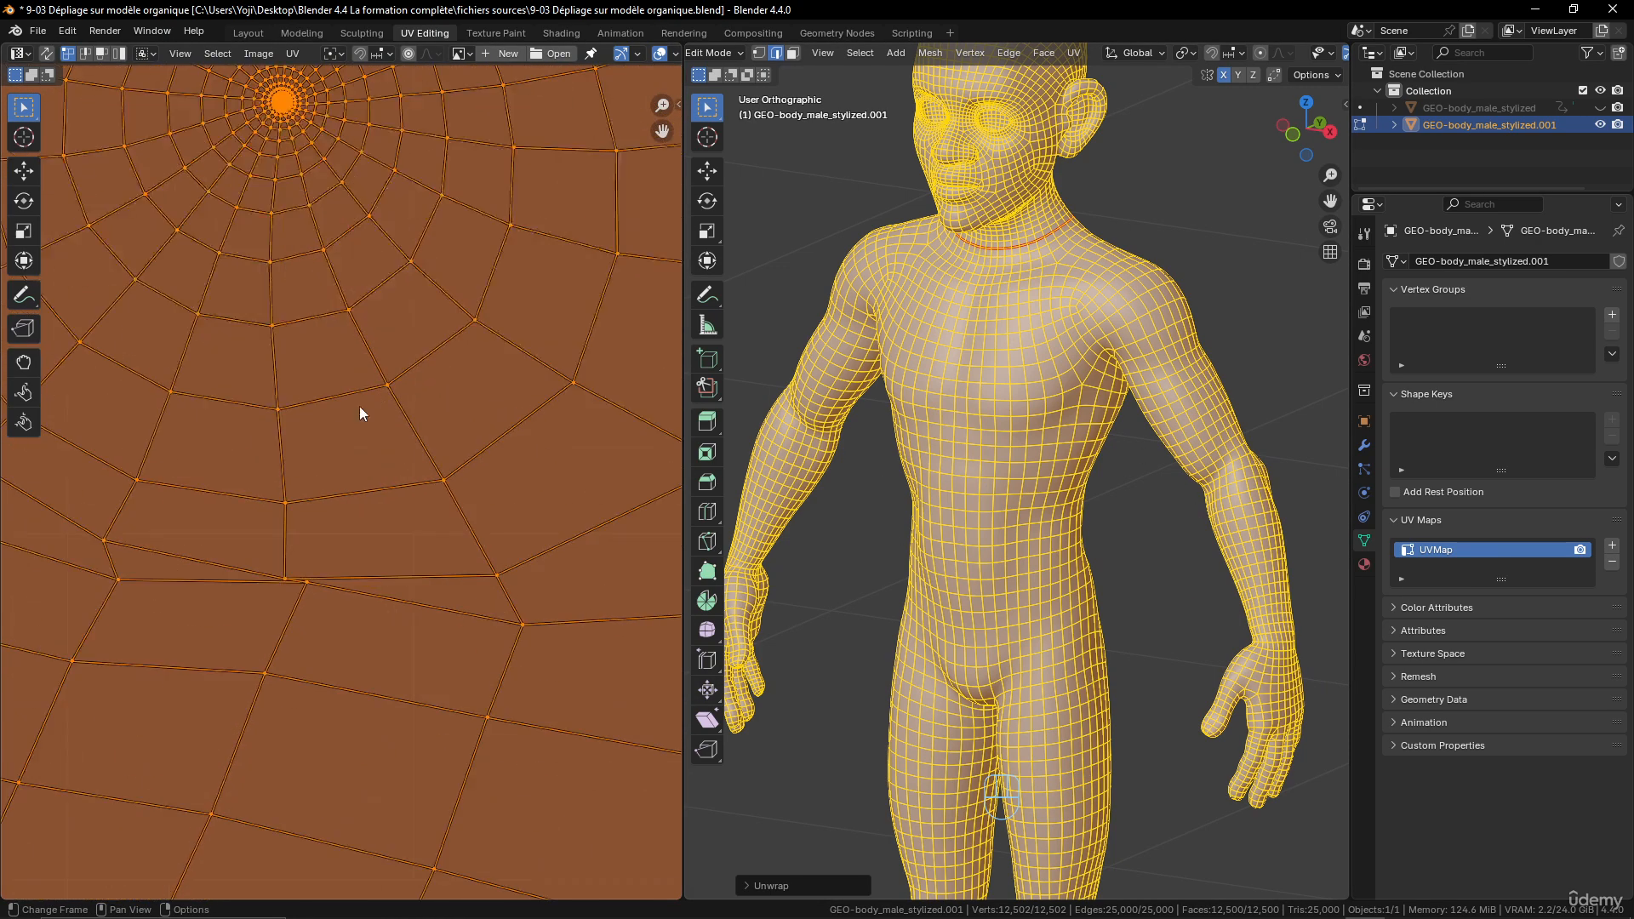
scroll(359, 415, down, 10)
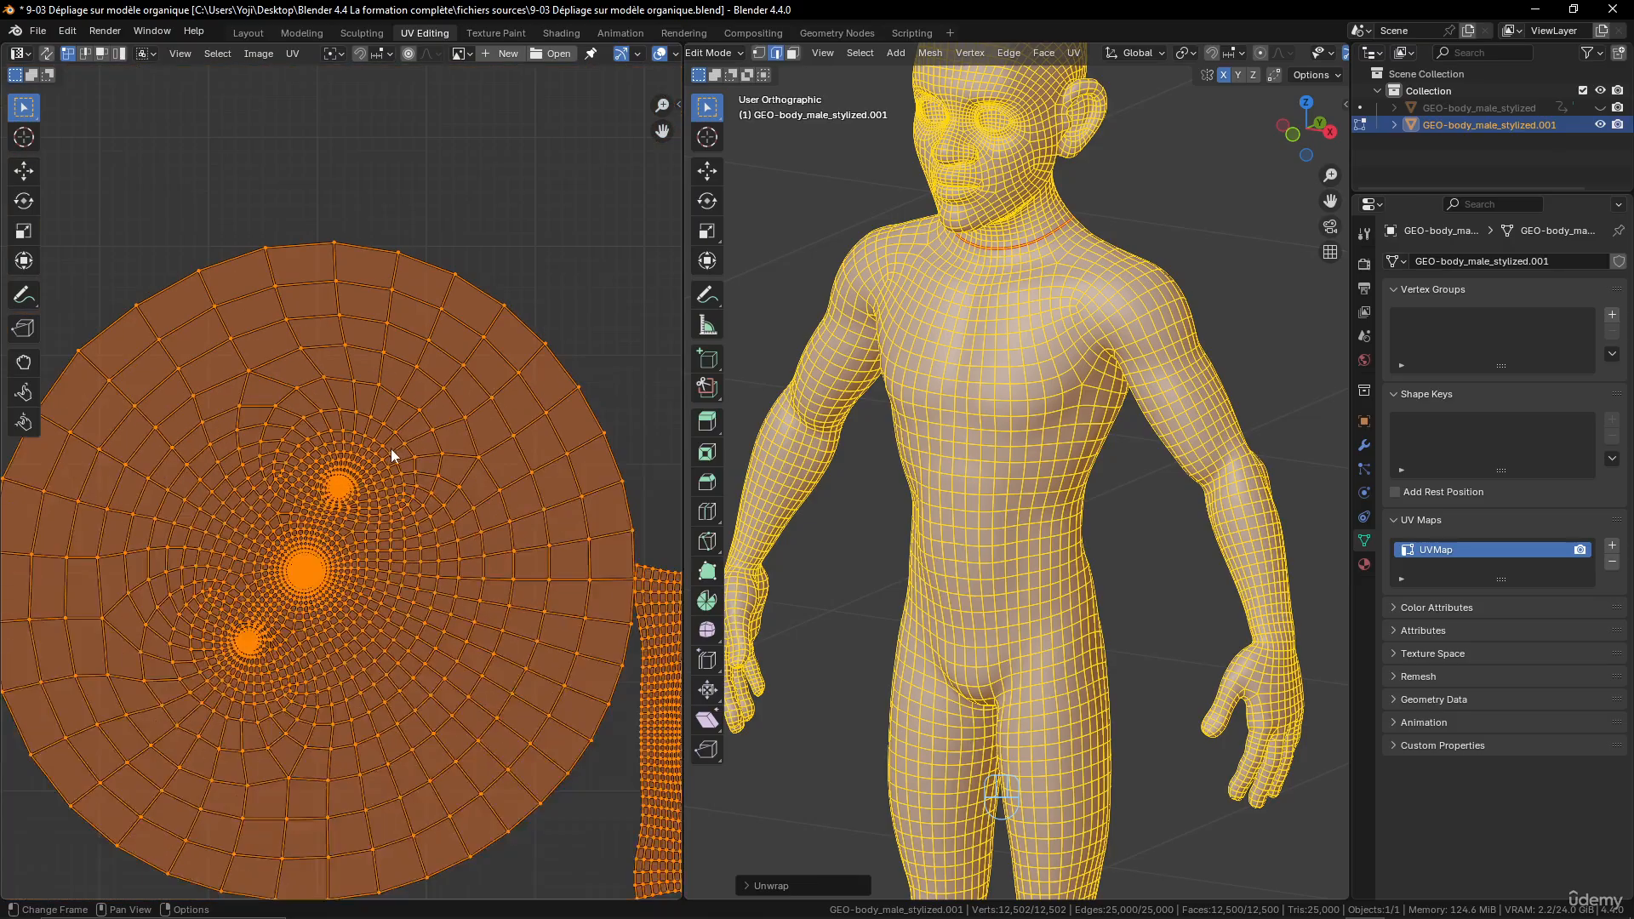
scroll(390, 448, down, 2)
middle_drag(393, 450, 339, 417)
middle_drag(473, 558, 136, 360)
- Examine the head island's dense clusters for the eyes, nostrils, mouth and ears, comparing them with the face mesh
scroll(383, 471, up, 3)
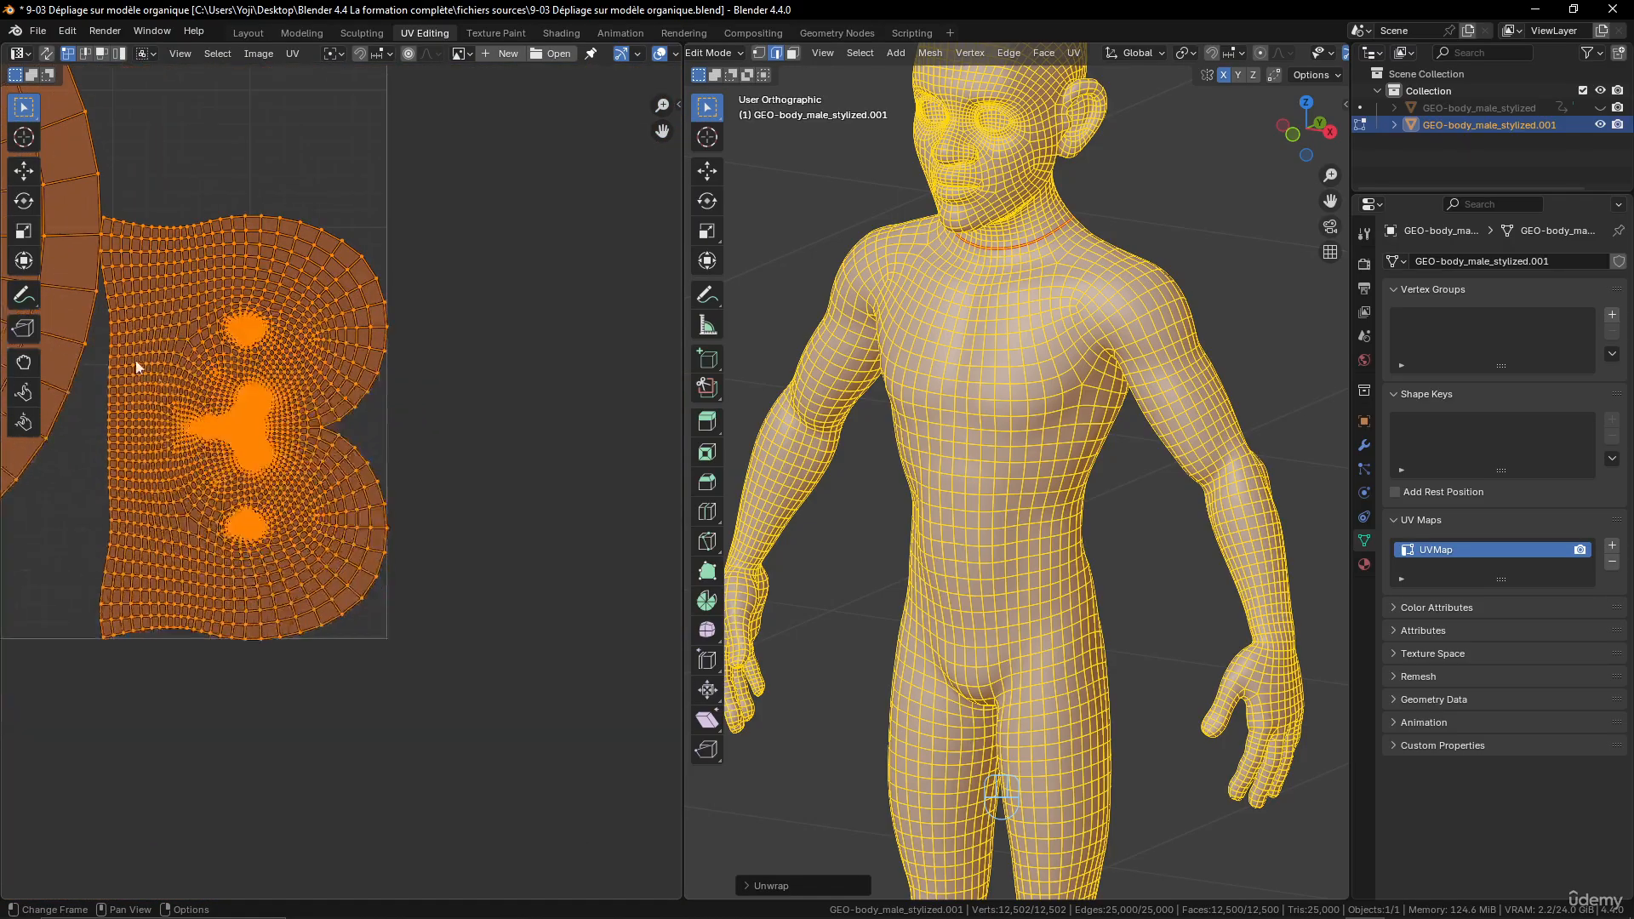
scroll(274, 426, up, 5)
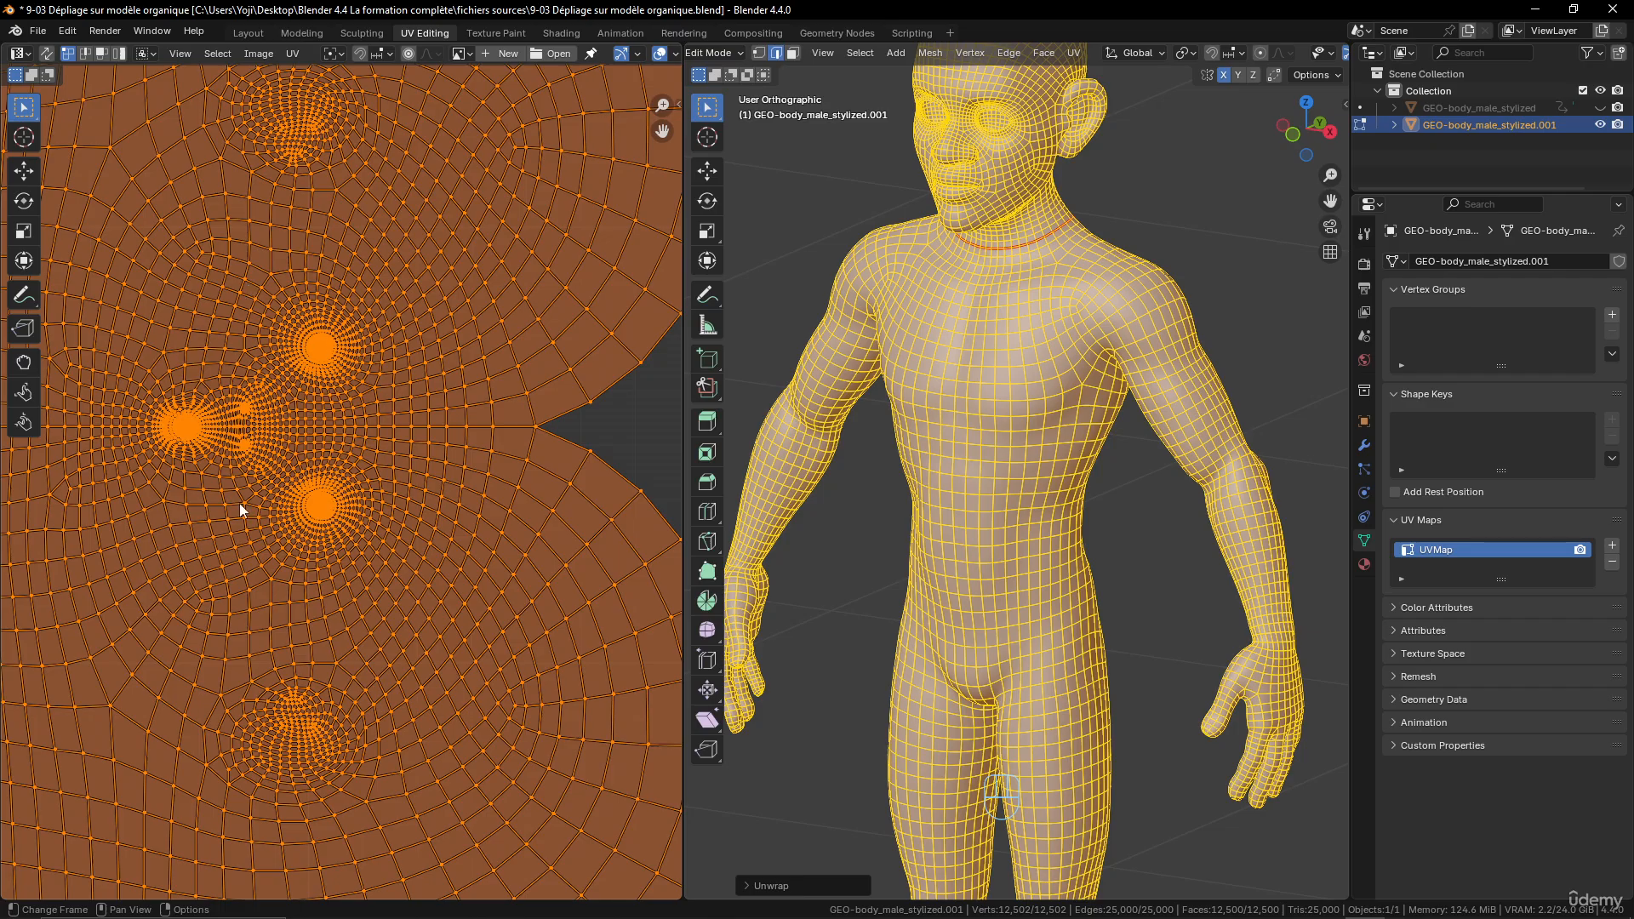
scroll(338, 605, down, 2)
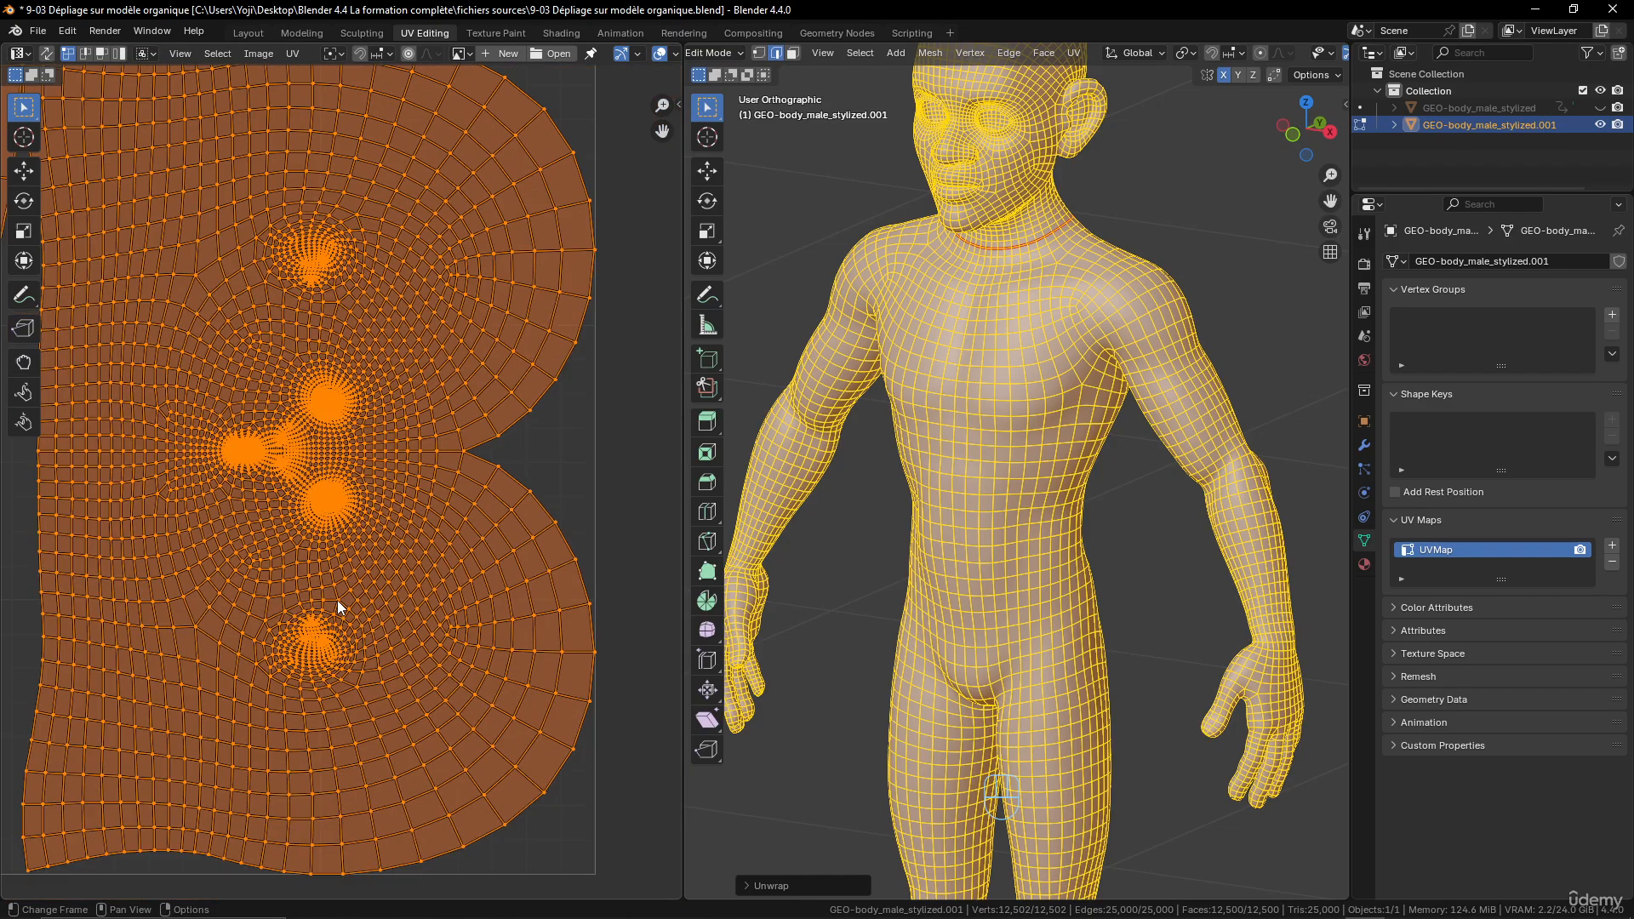
scroll(338, 605, up, 4)
middle_drag(339, 496, 397, 577)
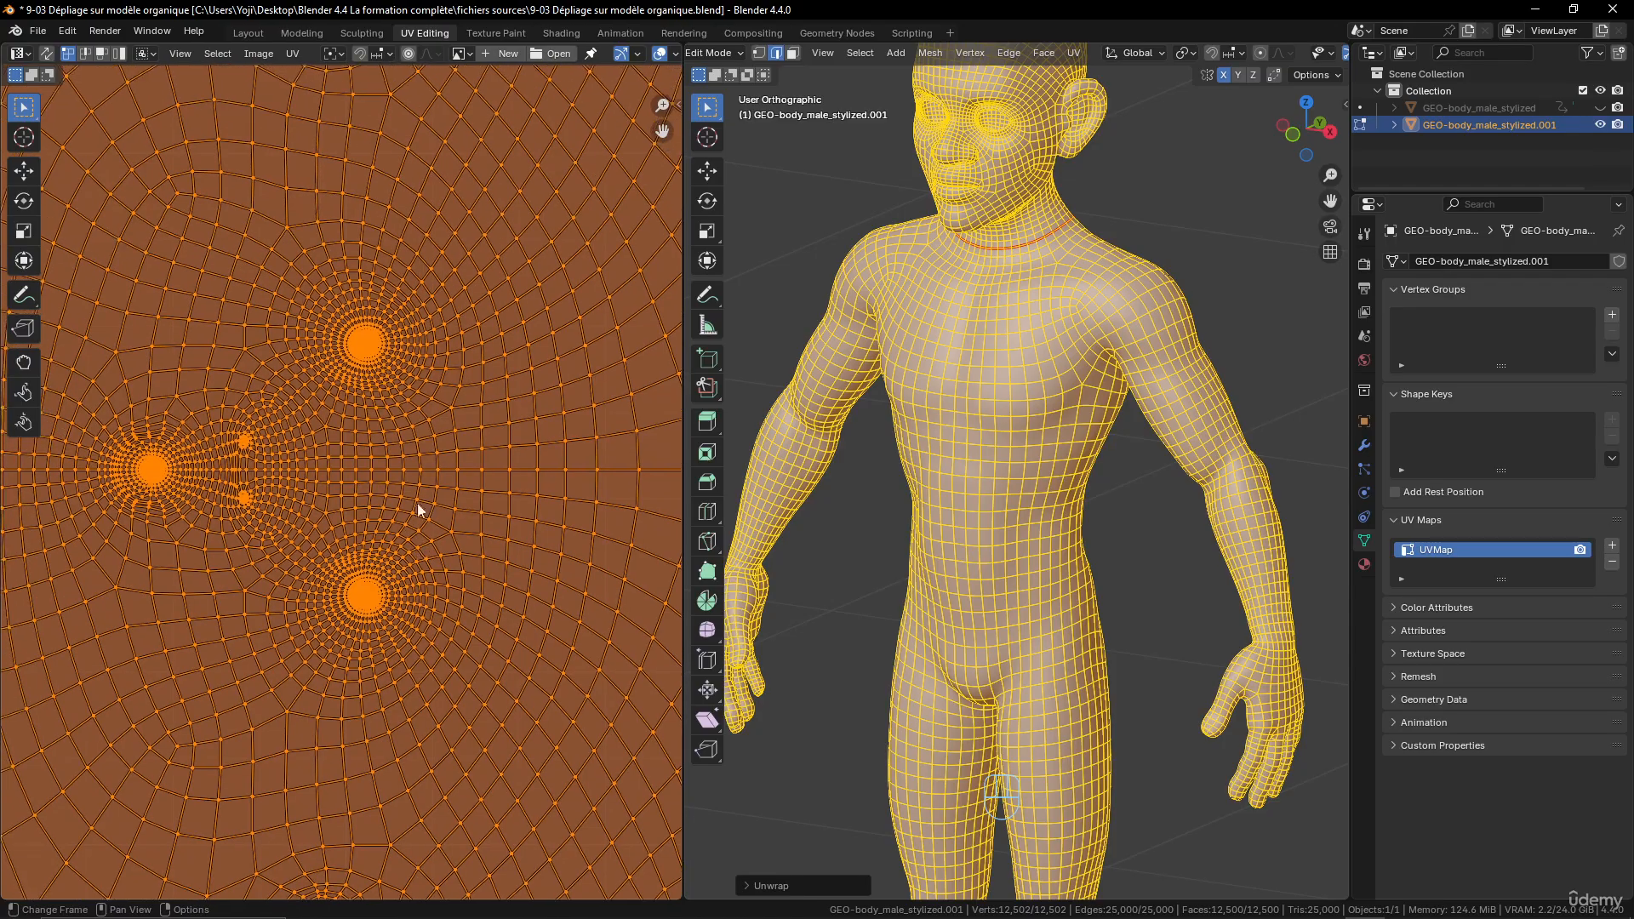
scroll(355, 453, up, 3)
middle_drag(355, 454, 389, 558)
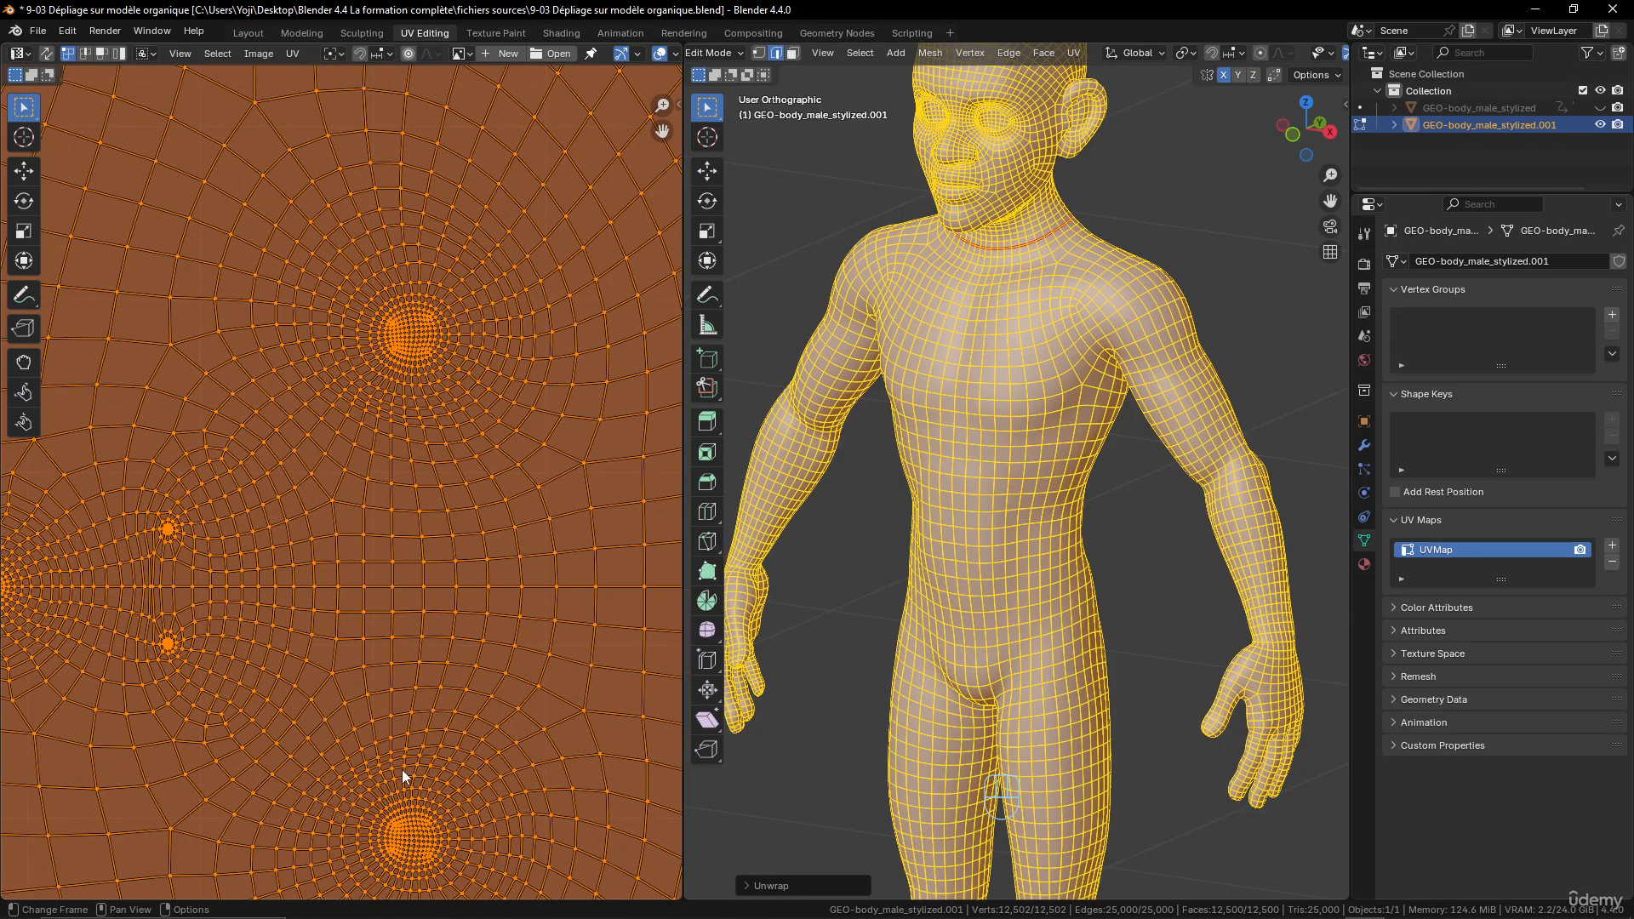
middle_drag(199, 693, 342, 611)
scroll(370, 671, up, 6)
scroll(362, 562, up, 4)
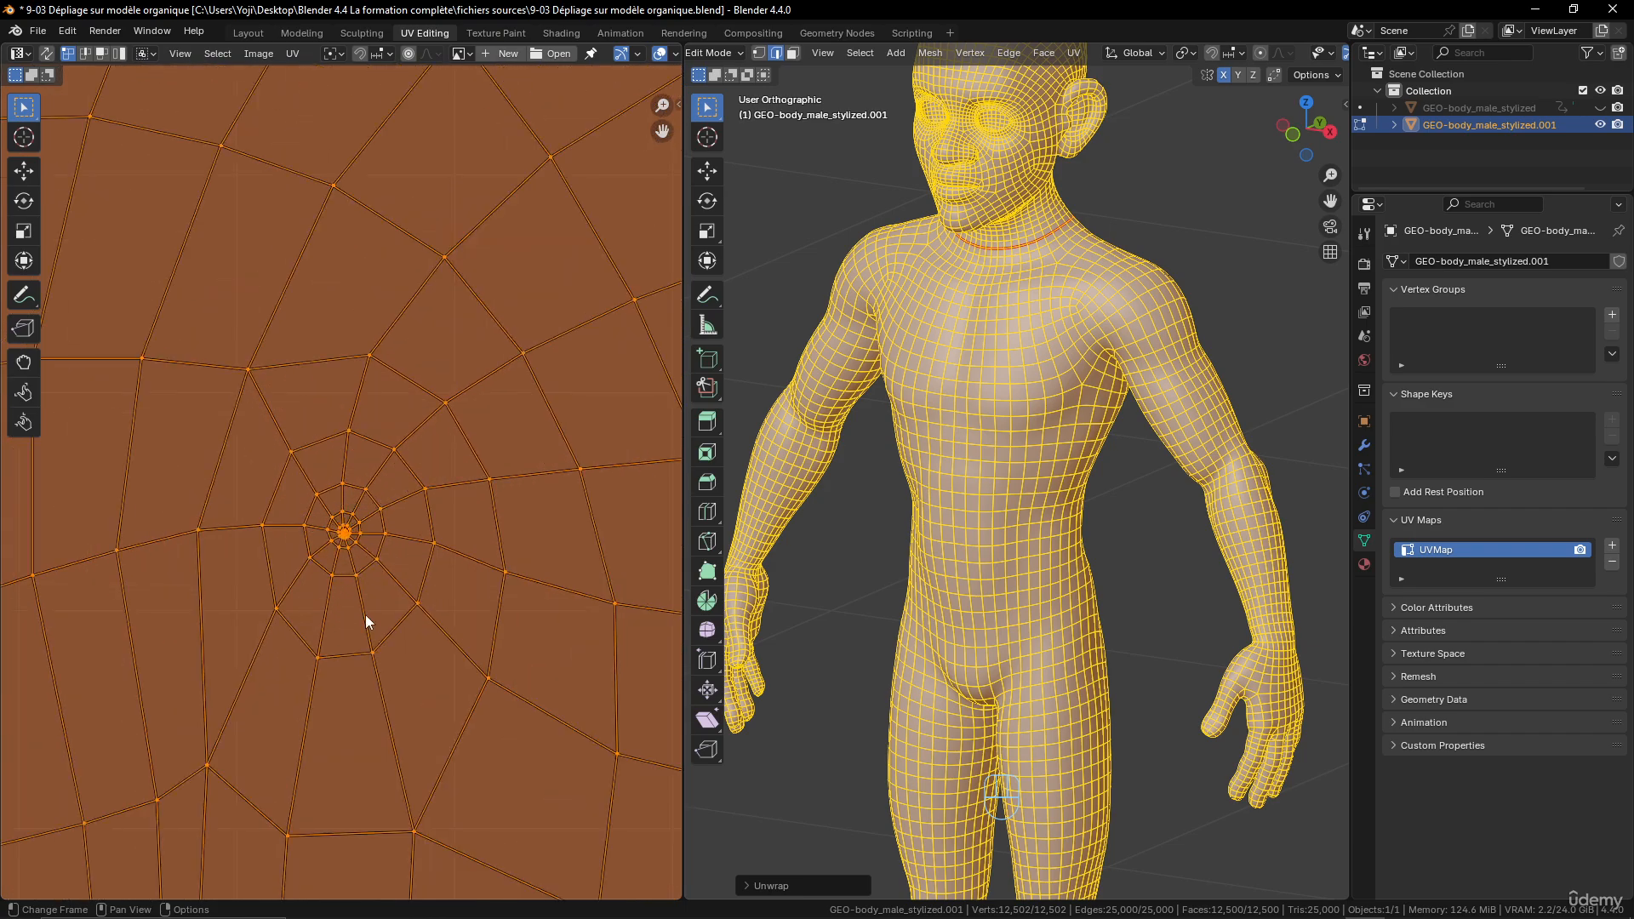
scroll(363, 611, down, 5)
middle_drag(173, 583, 287, 544)
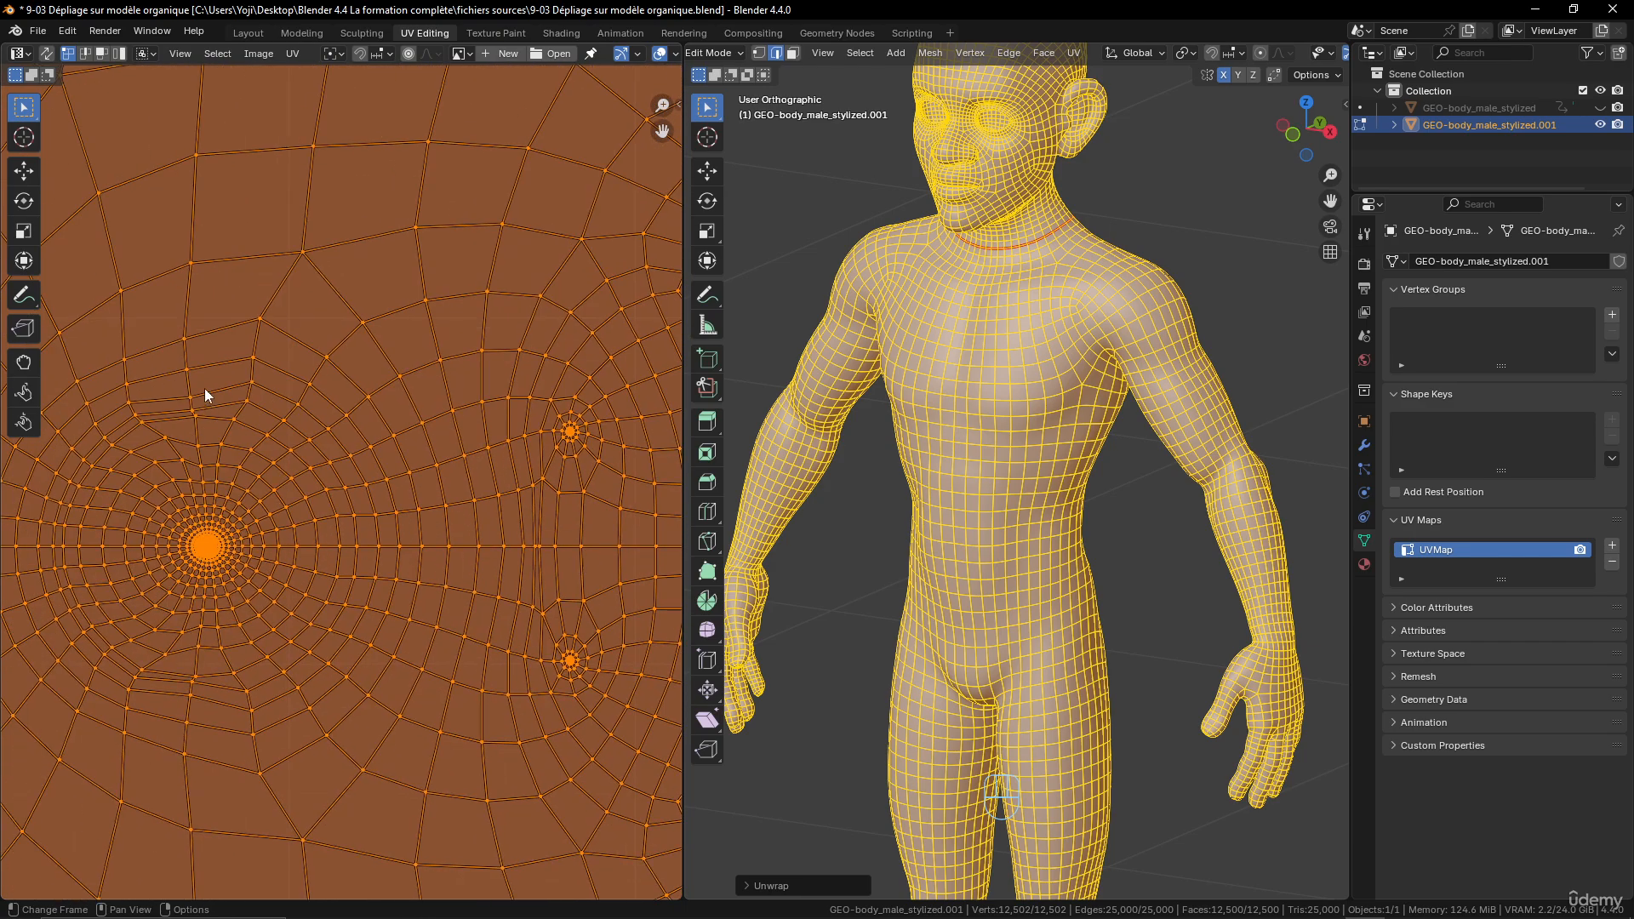
middle_drag(1010, 198, 949, 175)
scroll(554, 614, down, 6)
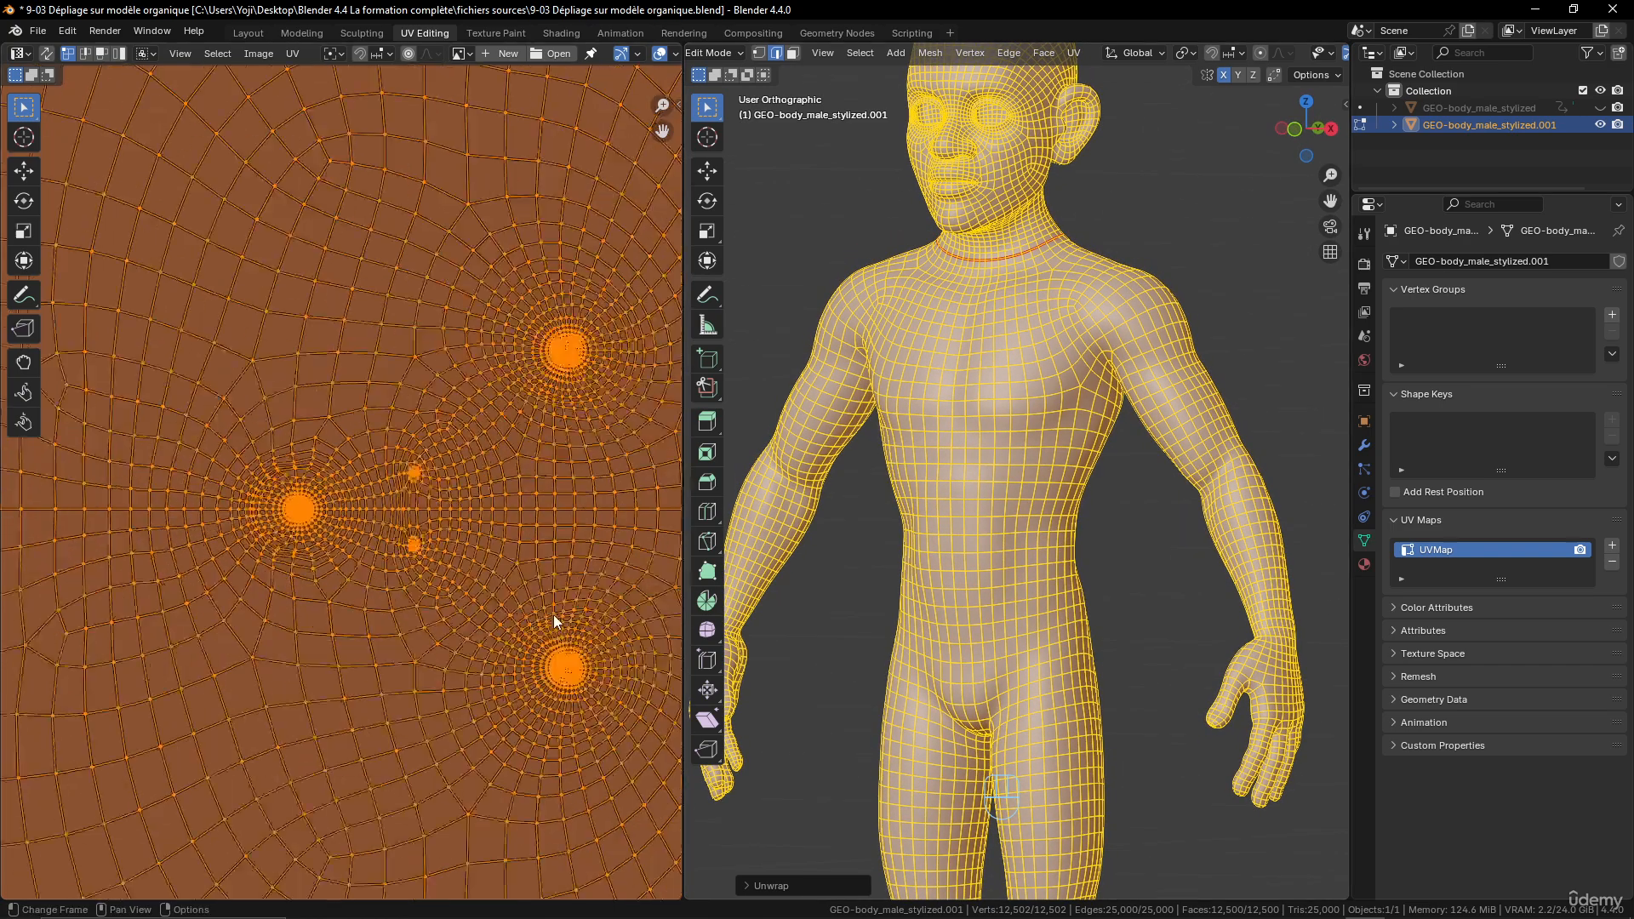
middle_drag(506, 648, 425, 513)
scroll(492, 664, up, 3)
scroll(493, 667, down, 3)
middle_drag(485, 666, 465, 484)
scroll(358, 536, down, 1)
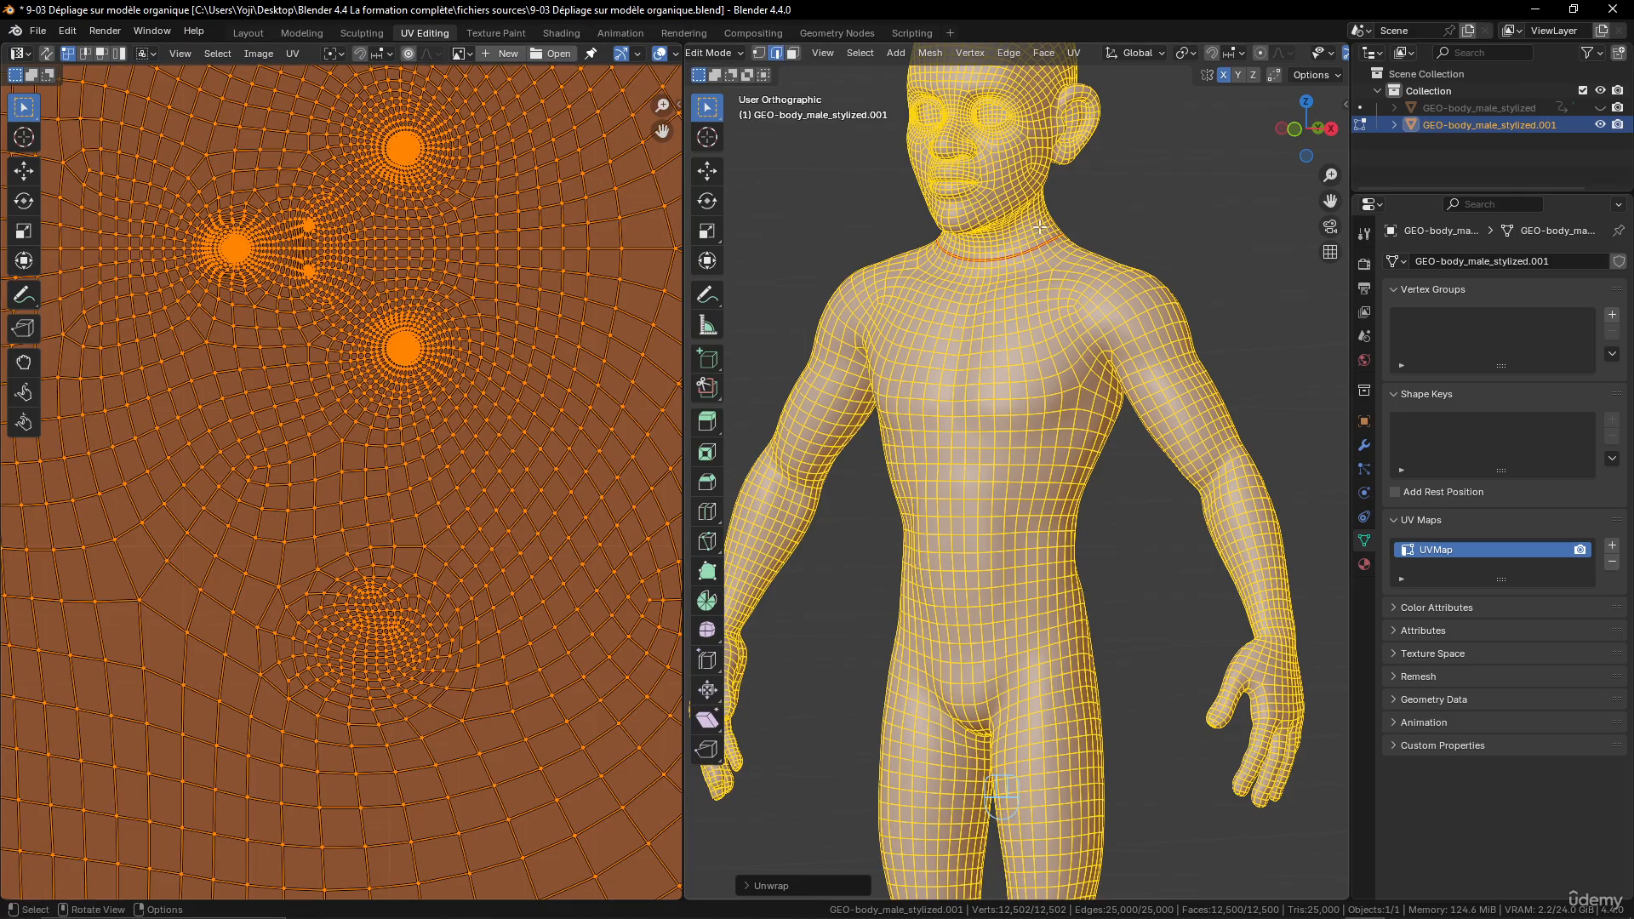
- Mark the edge loop around the inner rim of the character's left eye socket as a seam
shift+middle_drag(1040, 227, 1071, 437)
scroll(1071, 437, up, 5)
scroll(984, 410, up, 3)
shift+middle_drag(979, 199, 1078, 620)
scroll(1079, 619, up, 3)
middle_drag(1180, 542, 1104, 537)
scroll(1104, 537, up, 2)
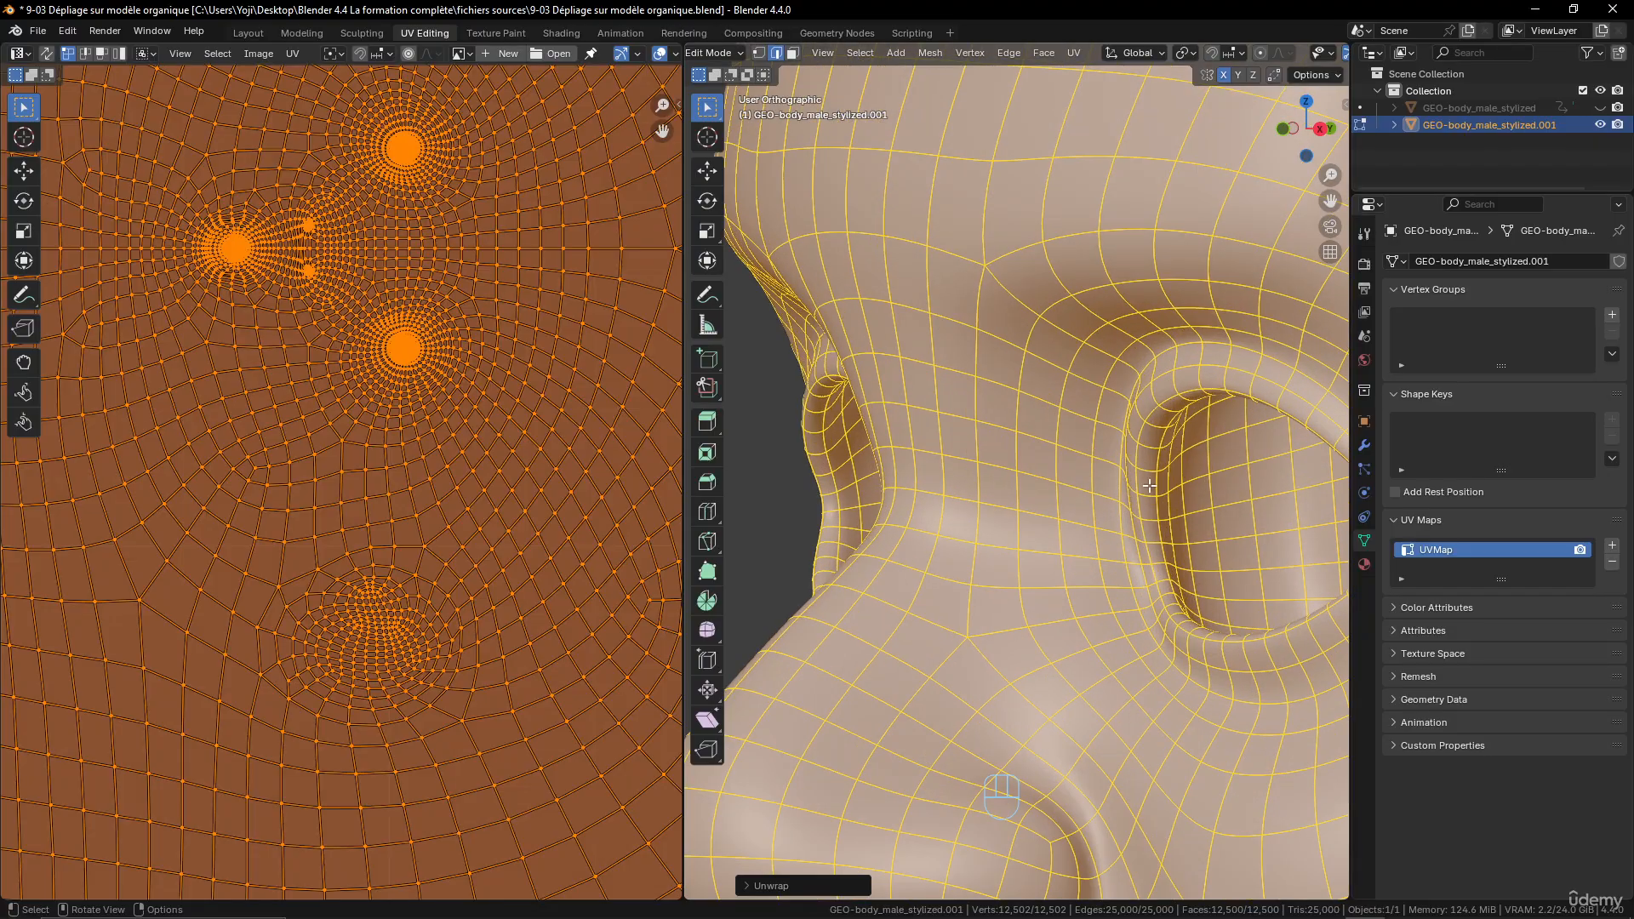
alt+click(1149, 485)
key(ctrl+e)
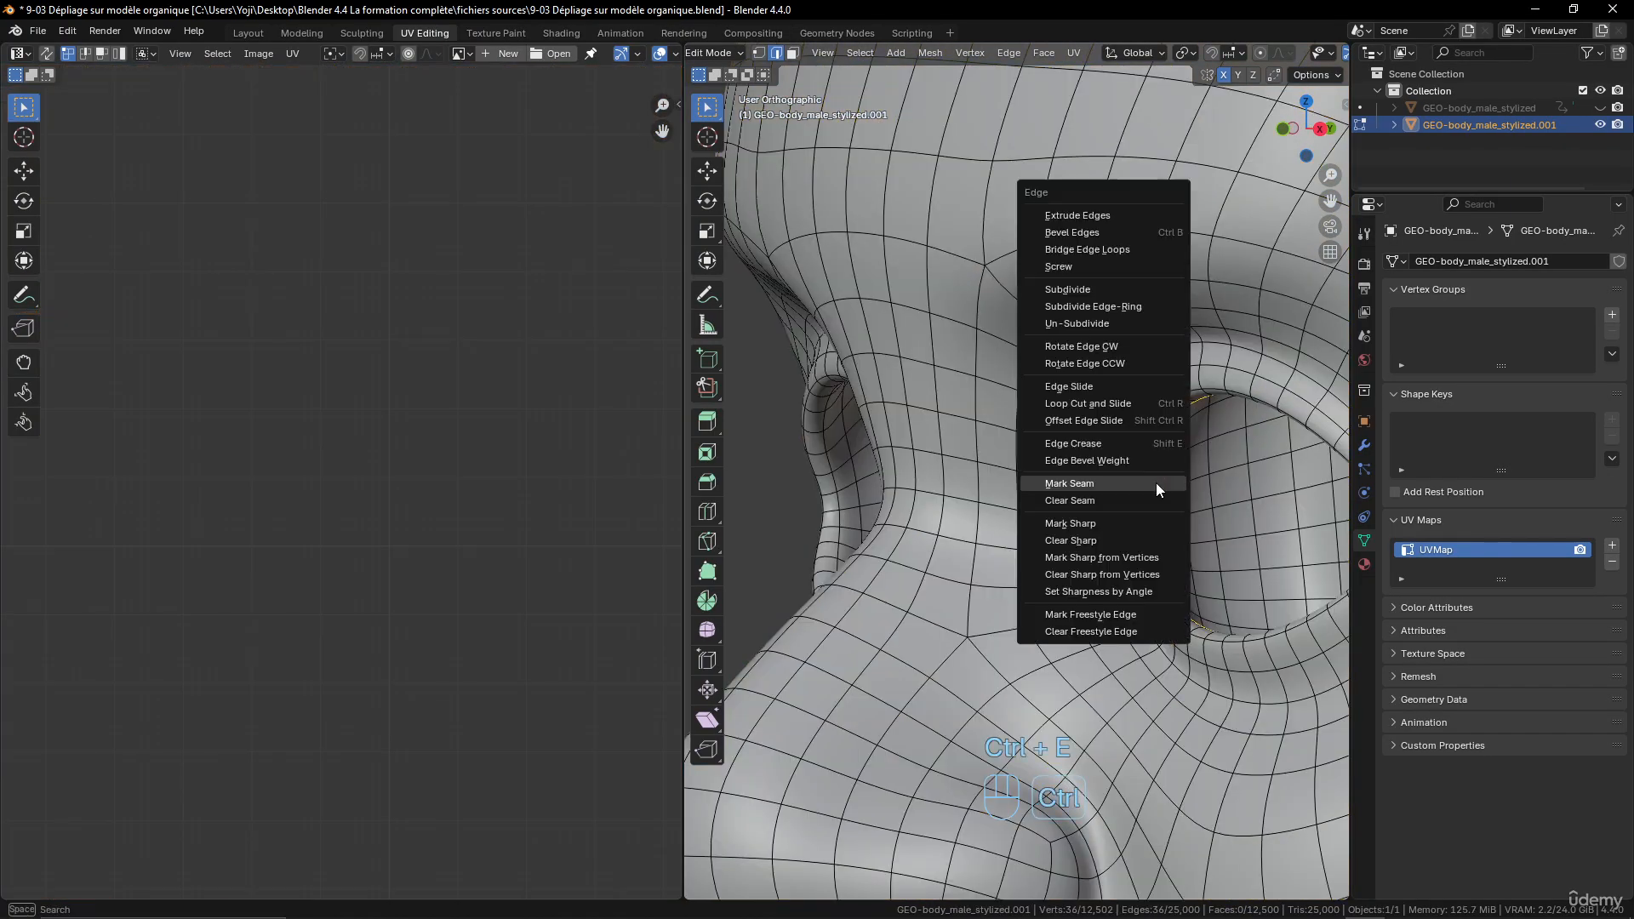
click(1156, 483)
- Mark the matching inner-rim edge loop of the character's right eye socket as a seam
middle_drag(1156, 483, 1099, 562)
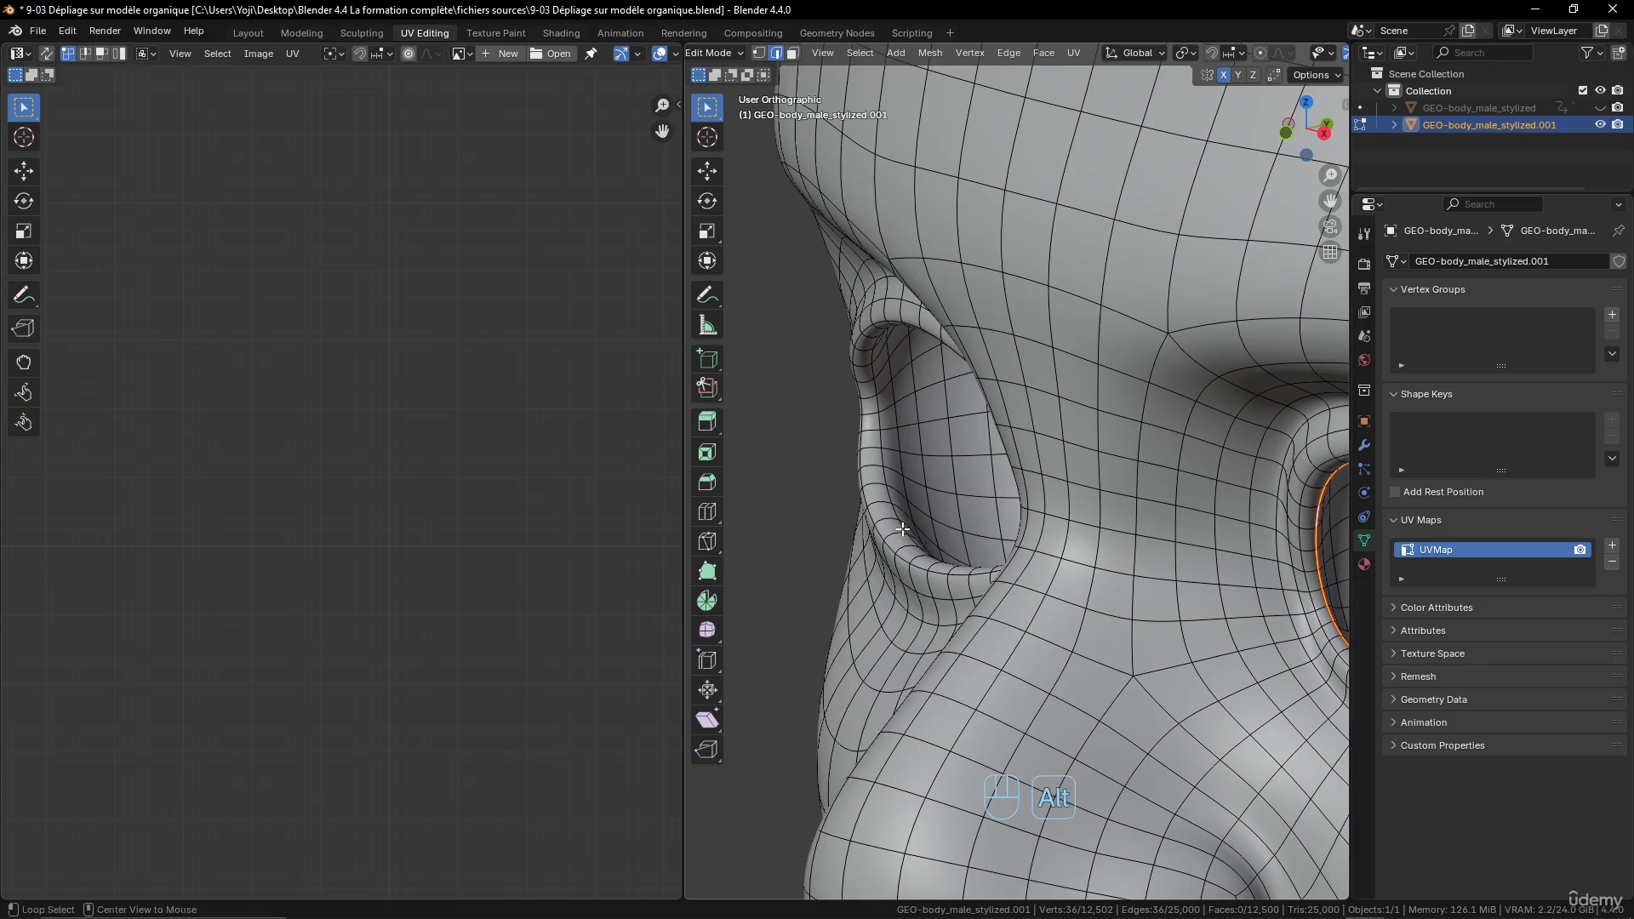
alt+click(903, 526)
key(ctrl+e)
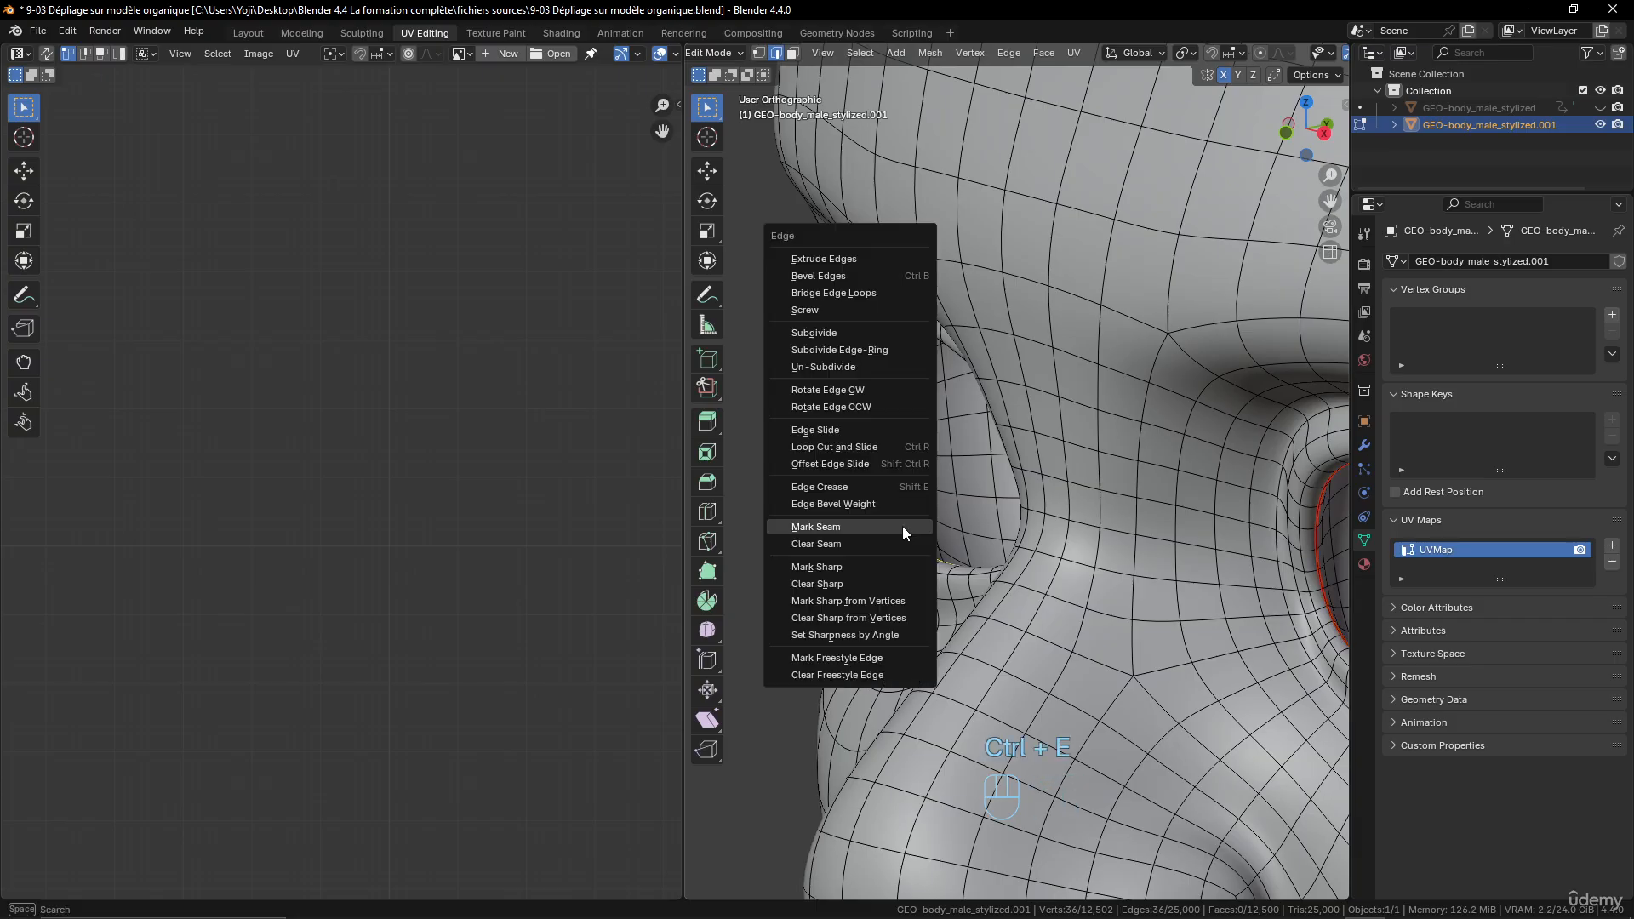
click(902, 527)
- Mark the edge loop around the opening of the character's left nostril as a seam
middle_drag(903, 526, 1035, 340)
scroll(1020, 530, down, 4)
scroll(1034, 409, up, 3)
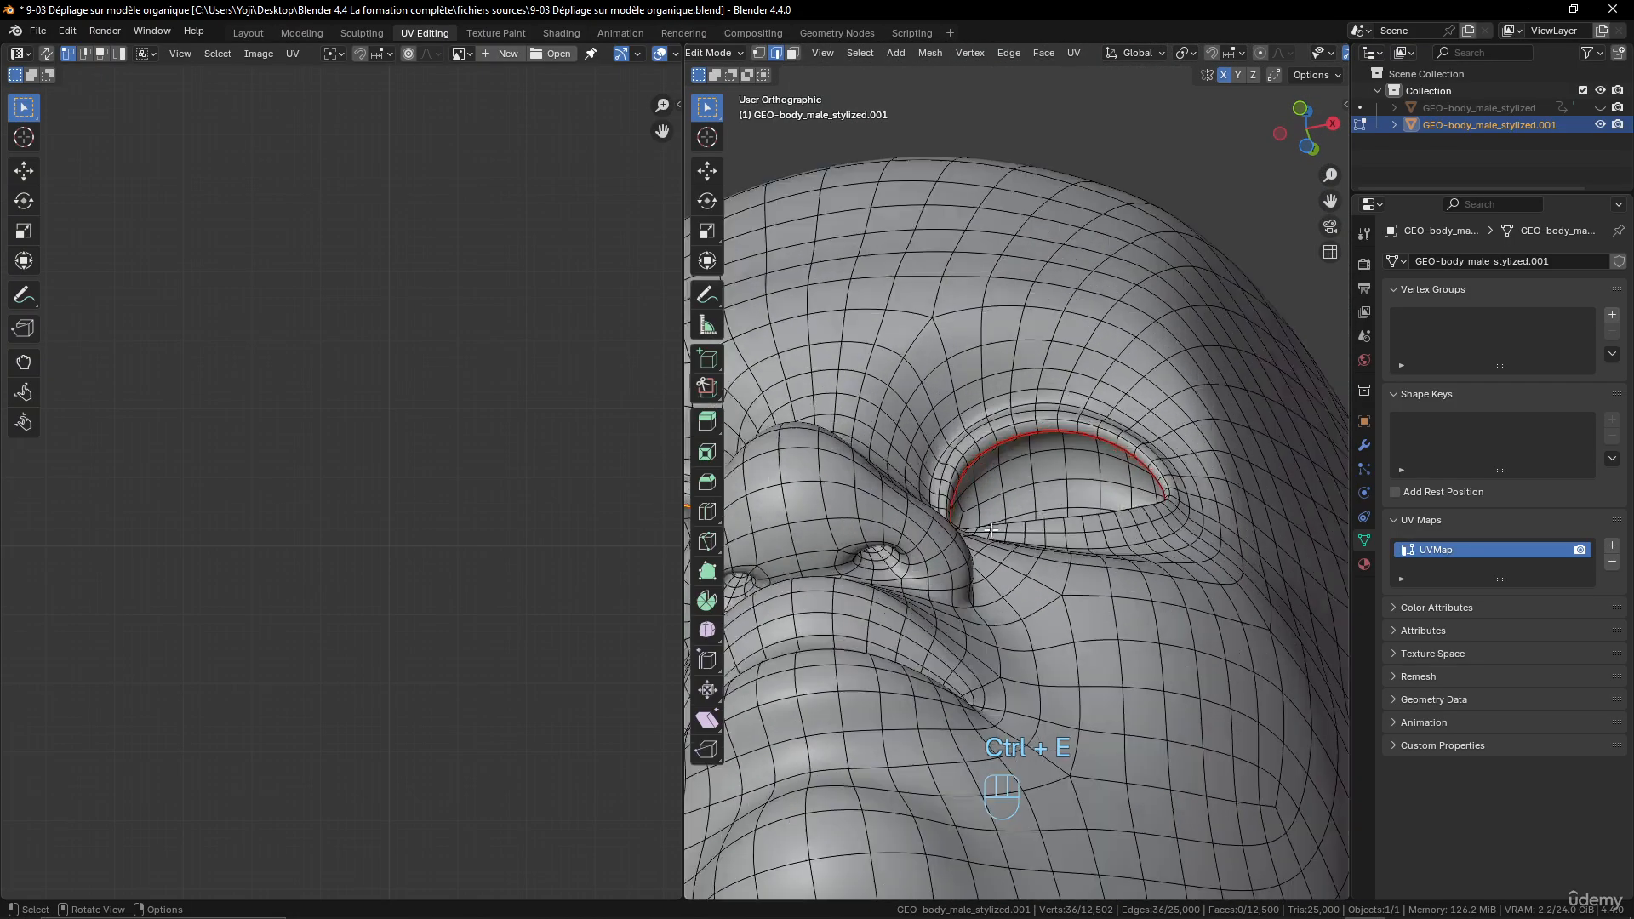
middle_drag(1022, 503, 1073, 454)
scroll(1007, 470, up, 2)
alt+click(991, 467)
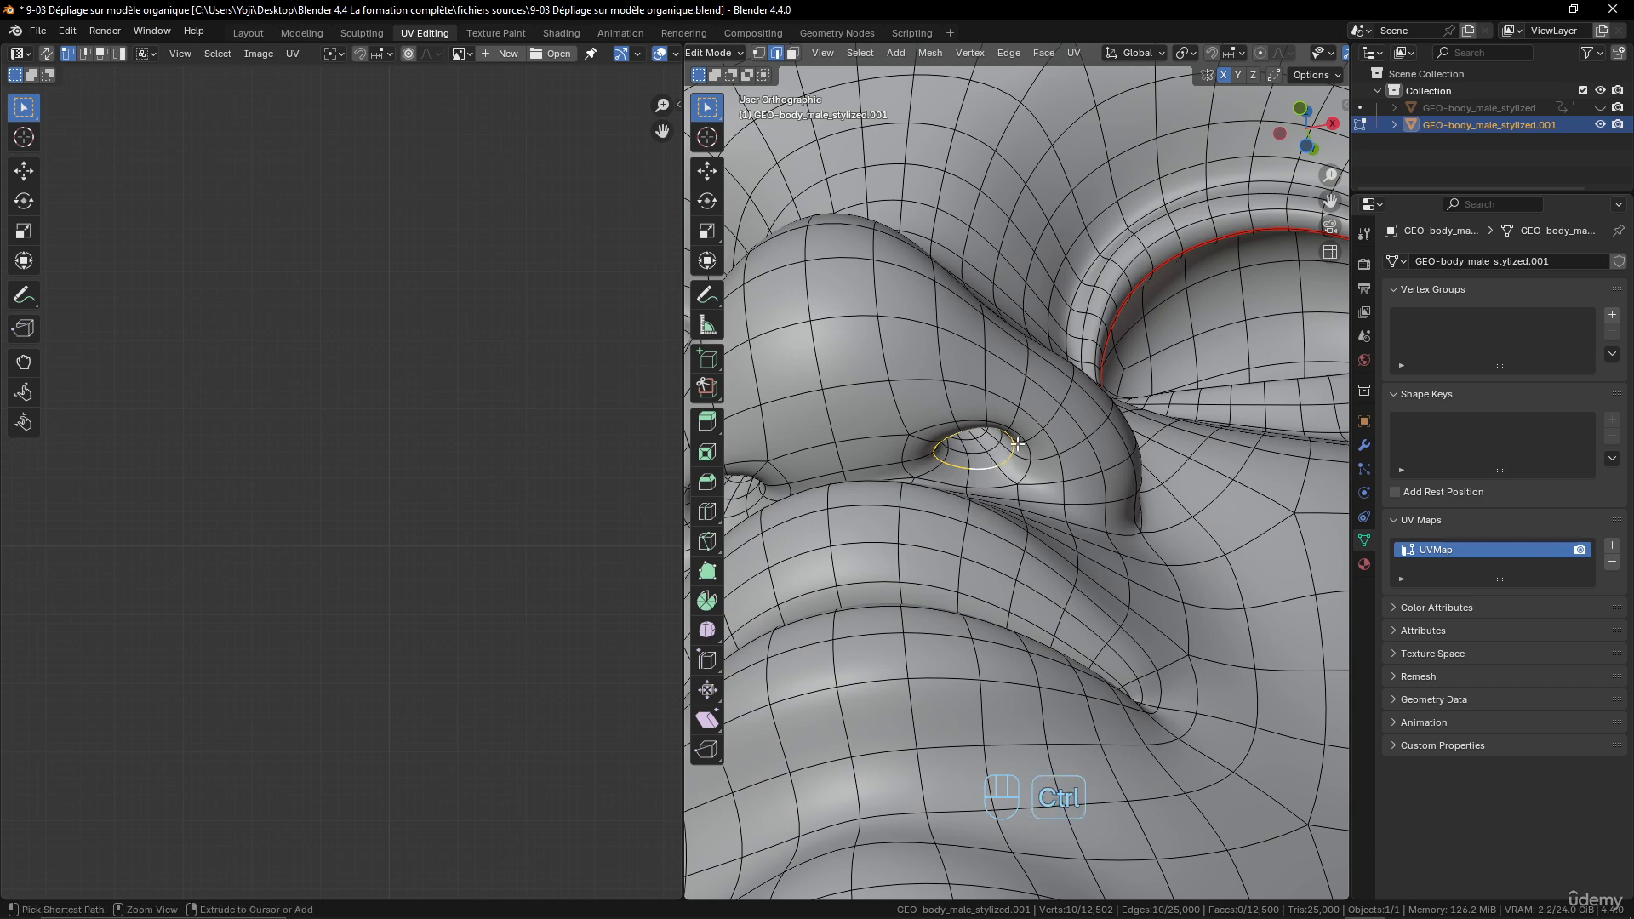
key(ctrl+e)
click(1021, 448)
- Mark the edge loop around the opening of the character's right nostril as a seam
middle_drag(1021, 448, 953, 496)
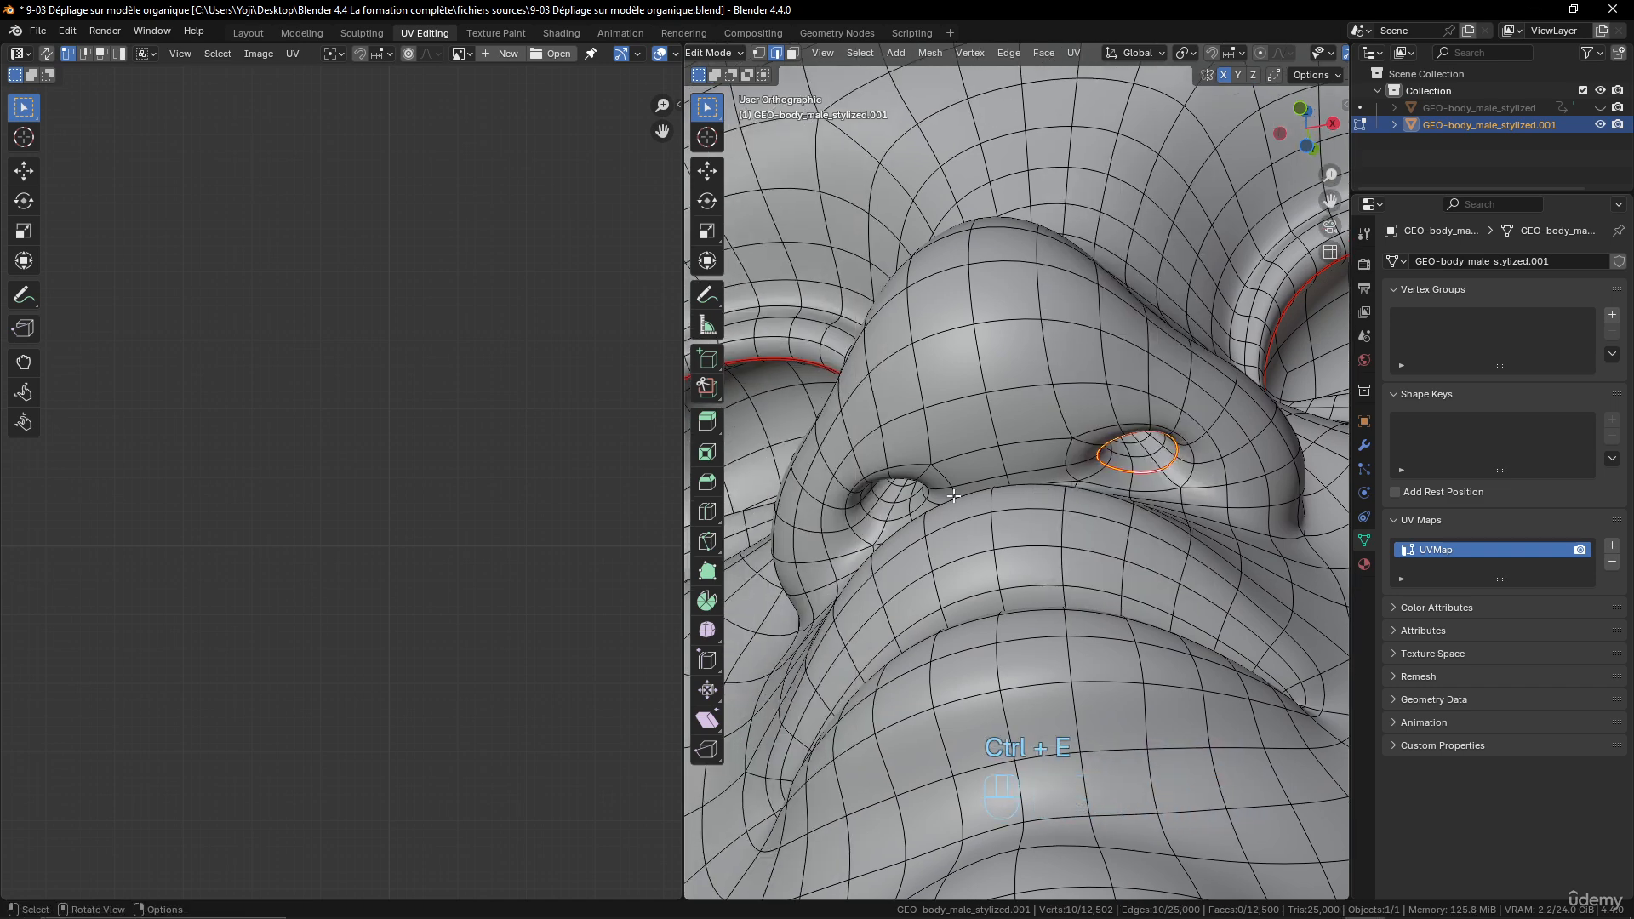
scroll(979, 473, down, 2)
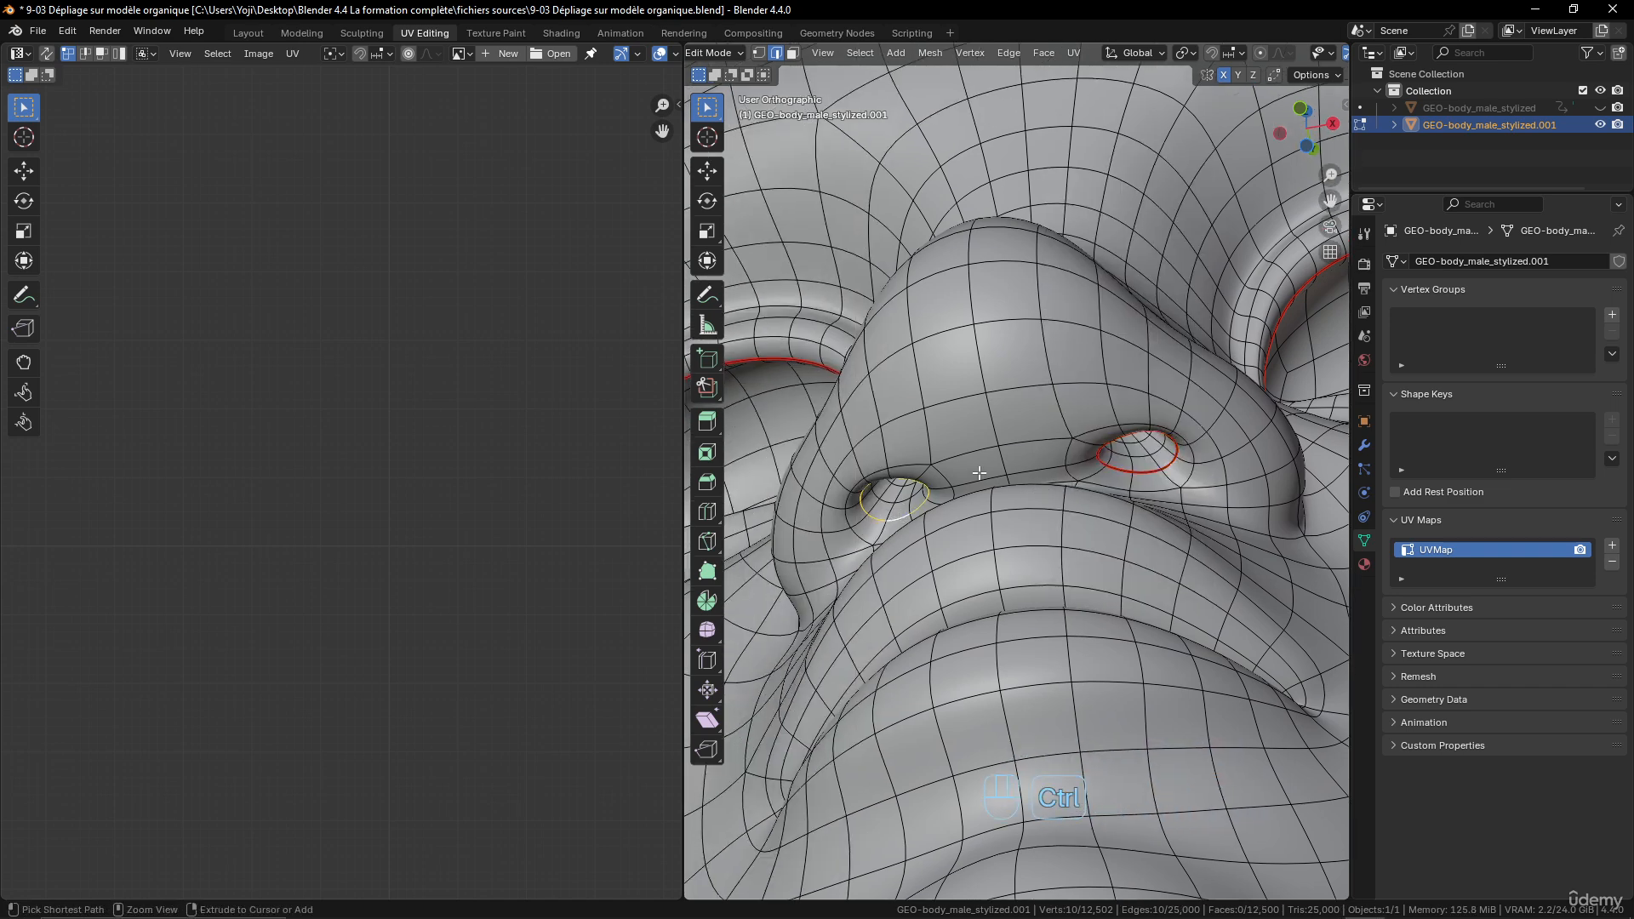
key(ctrl+e)
click(979, 473)
- Switch the 3D viewport to wireframe shading to expose the geometry inside the mouth
scroll(979, 473, down, 3)
middle_drag(1098, 492, 1024, 594)
key(z)
click(777, 613)
scroll(1055, 679, up, 3)
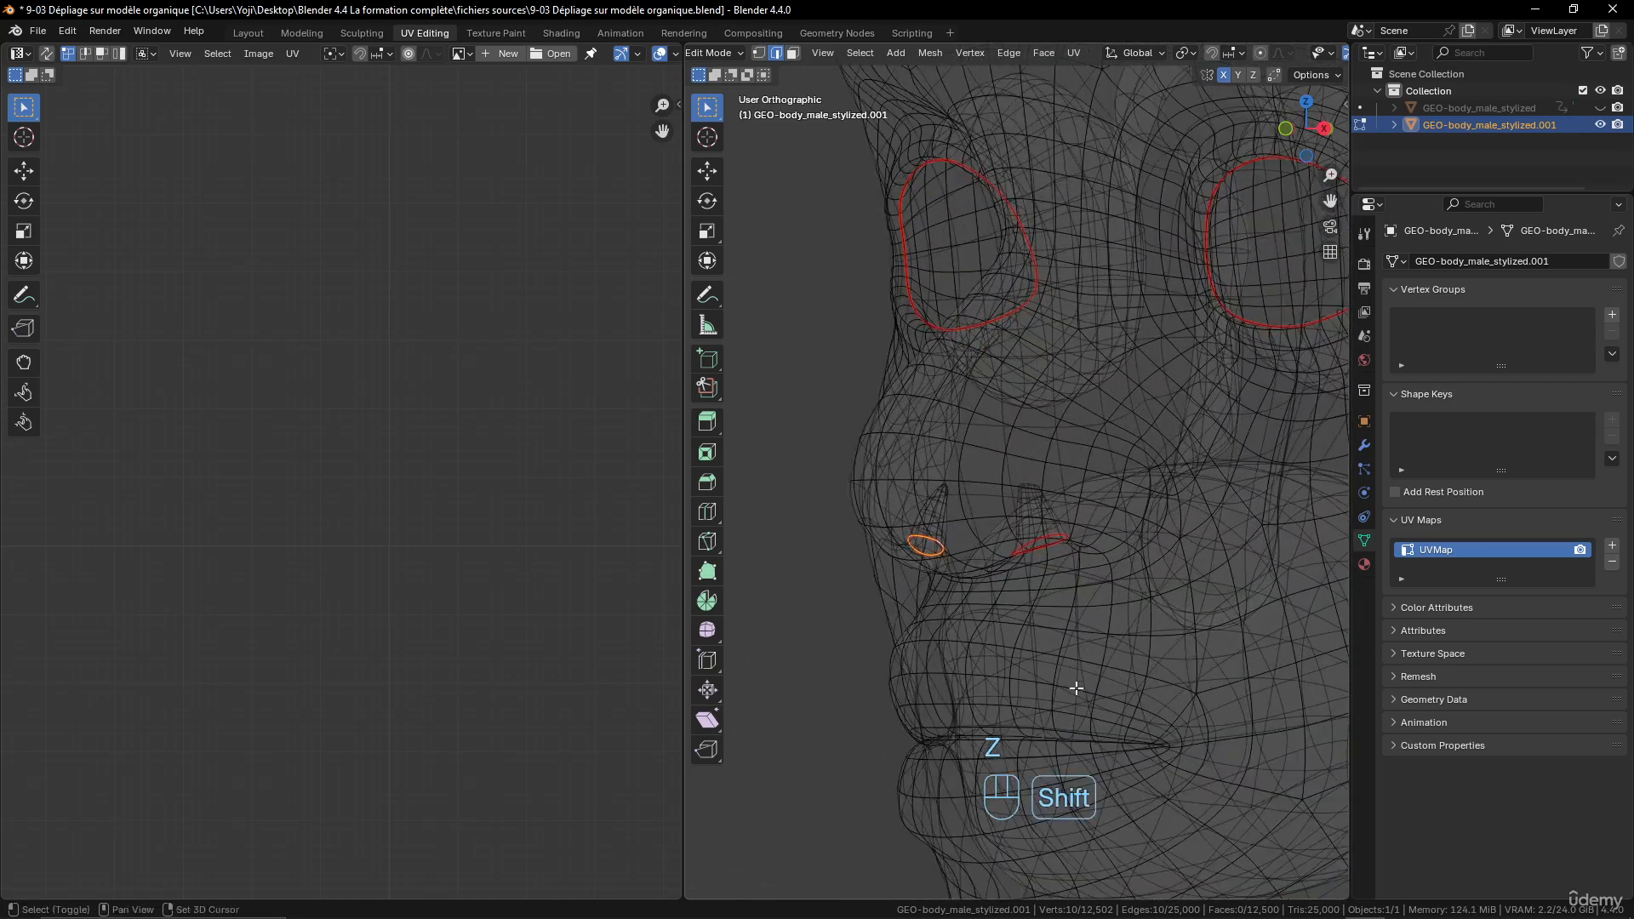
- Mark the closed edge loop just inside the lips, around the mouth opening, as a seam
shift+middle_drag(1136, 722, 1188, 528)
scroll(851, 620, up, 3)
middle_drag(1010, 605, 1069, 534)
alt+click(1022, 558)
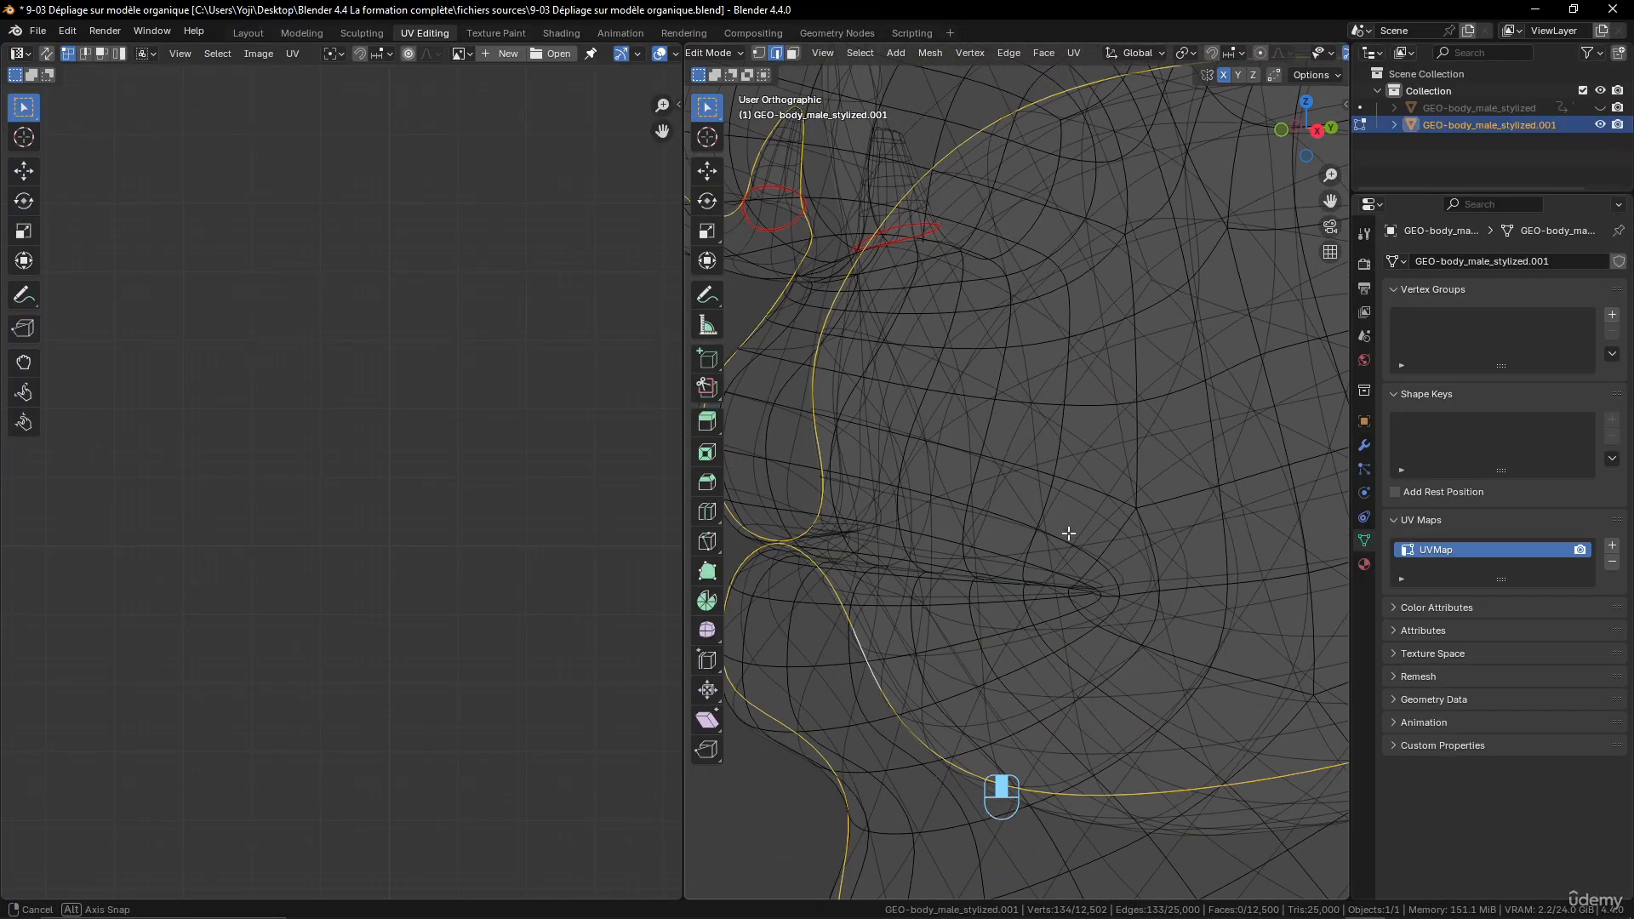
alt+click(1019, 602)
middle_drag(1021, 596, 834, 565)
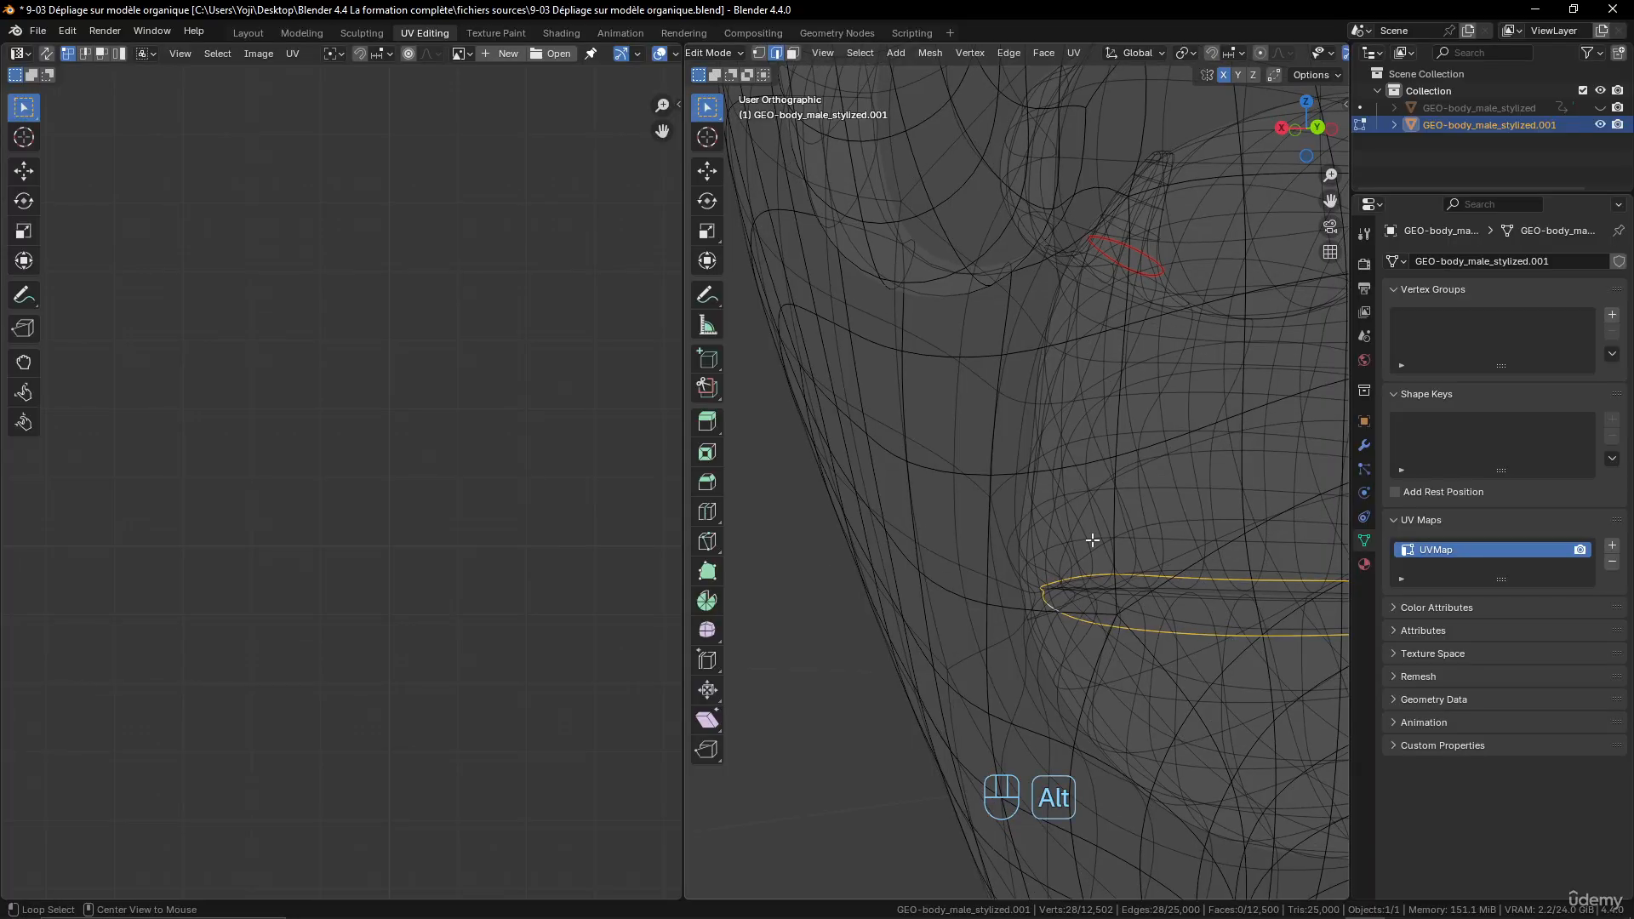
middle_drag(1075, 547, 1022, 513)
key(ctrl+e)
click(1043, 509)
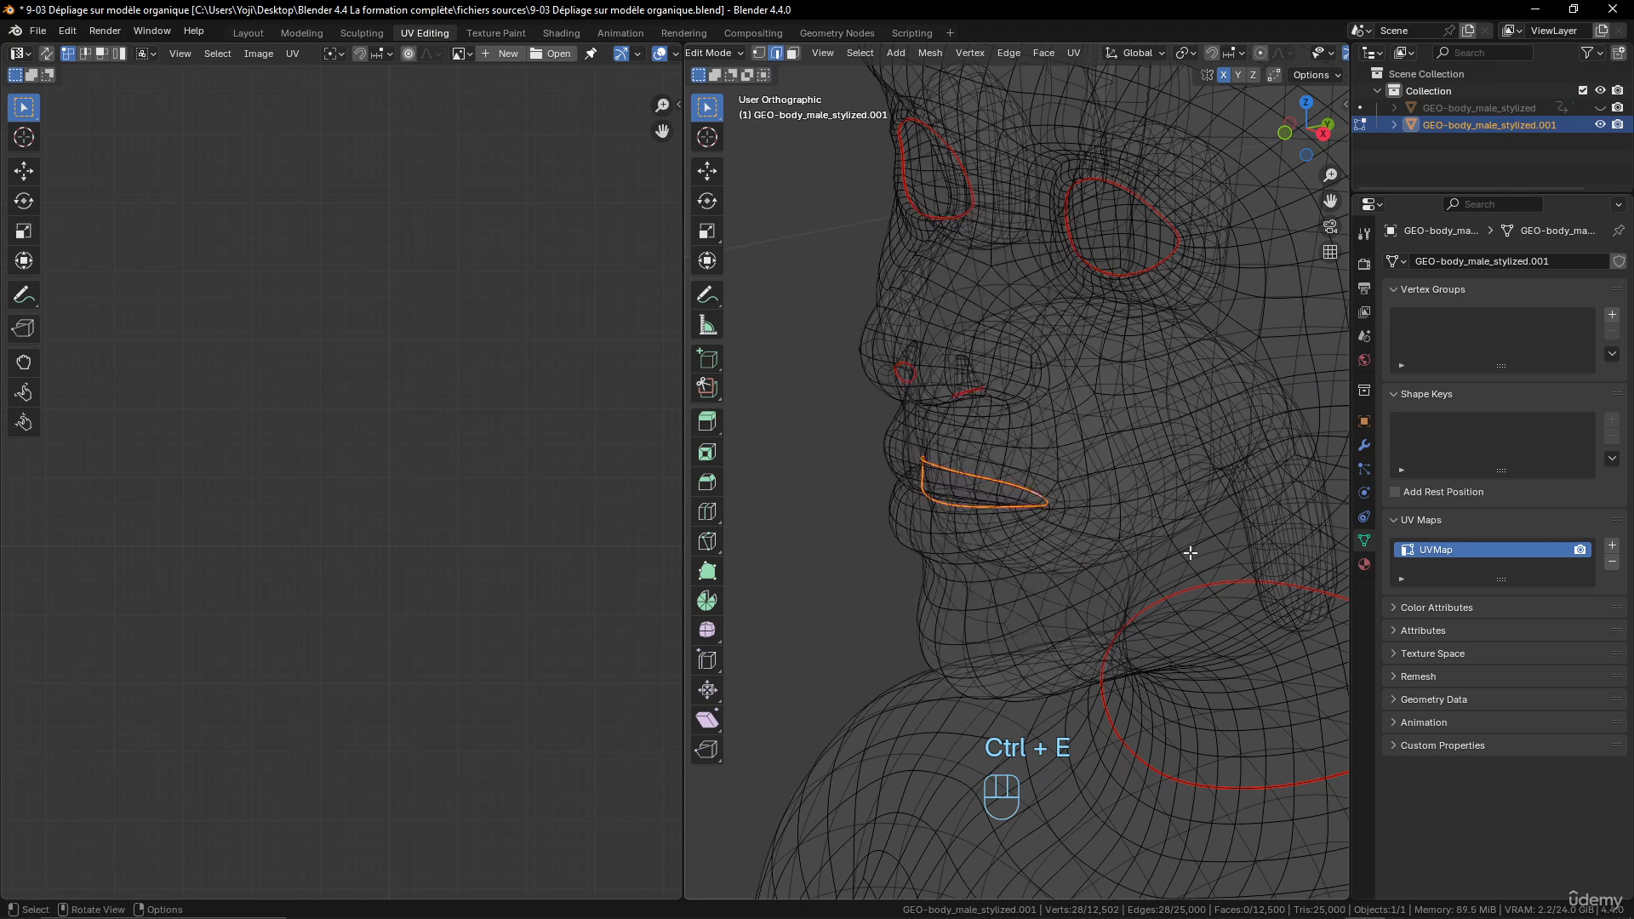
middle_drag(1189, 551, 1064, 533)
shift+middle_drag(856, 518, 1009, 545)
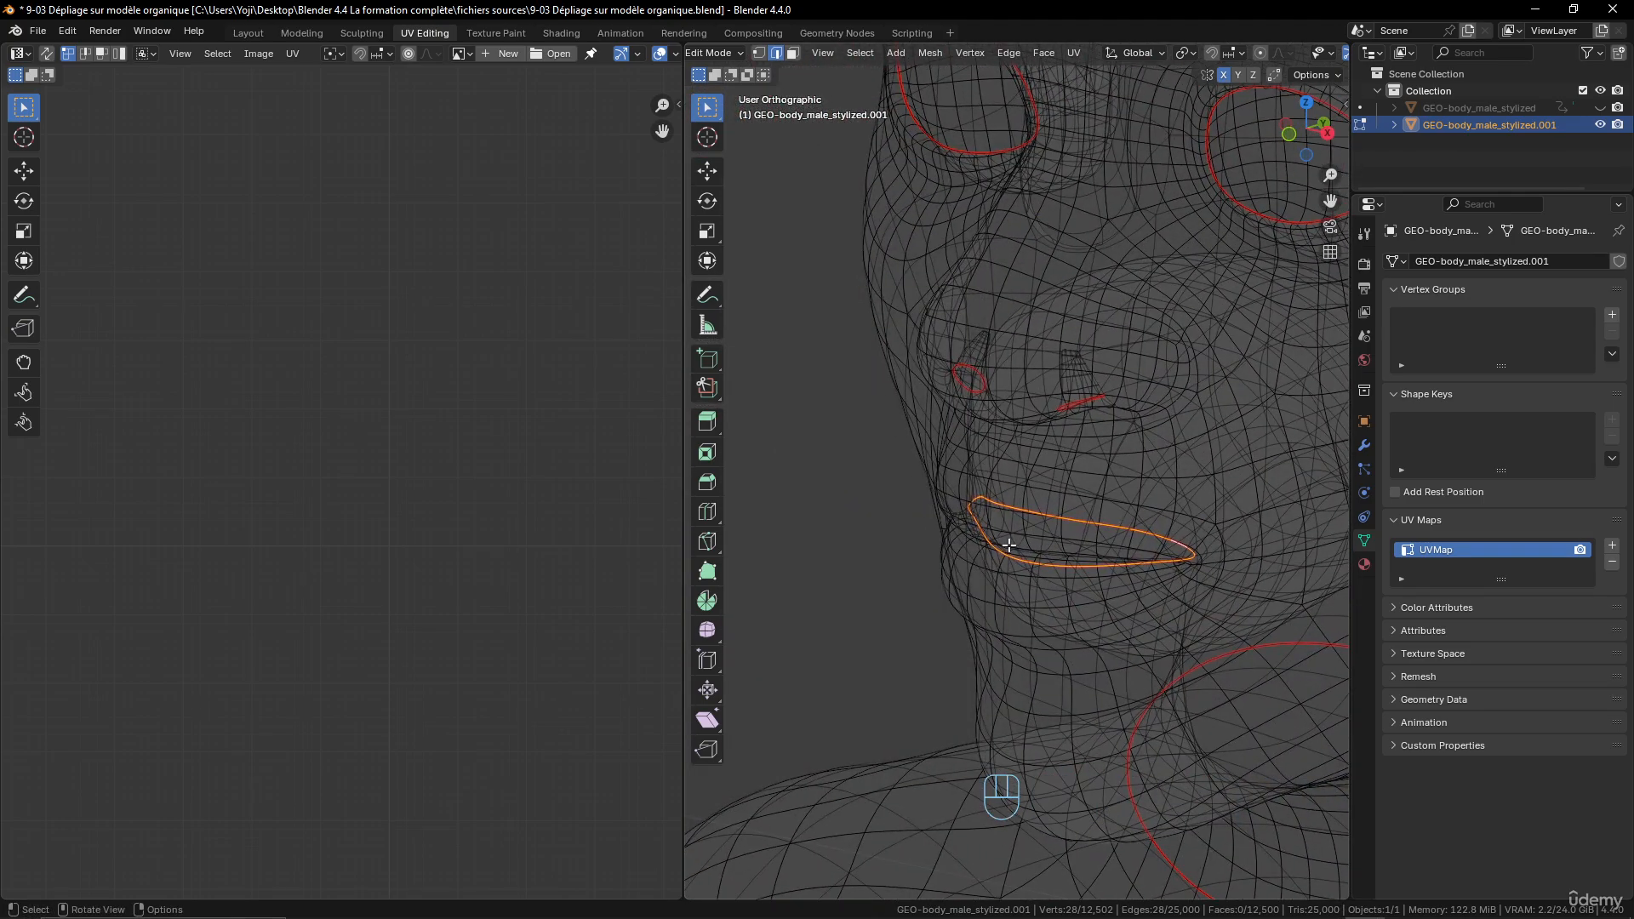
middle_drag(1235, 339, 1094, 421)
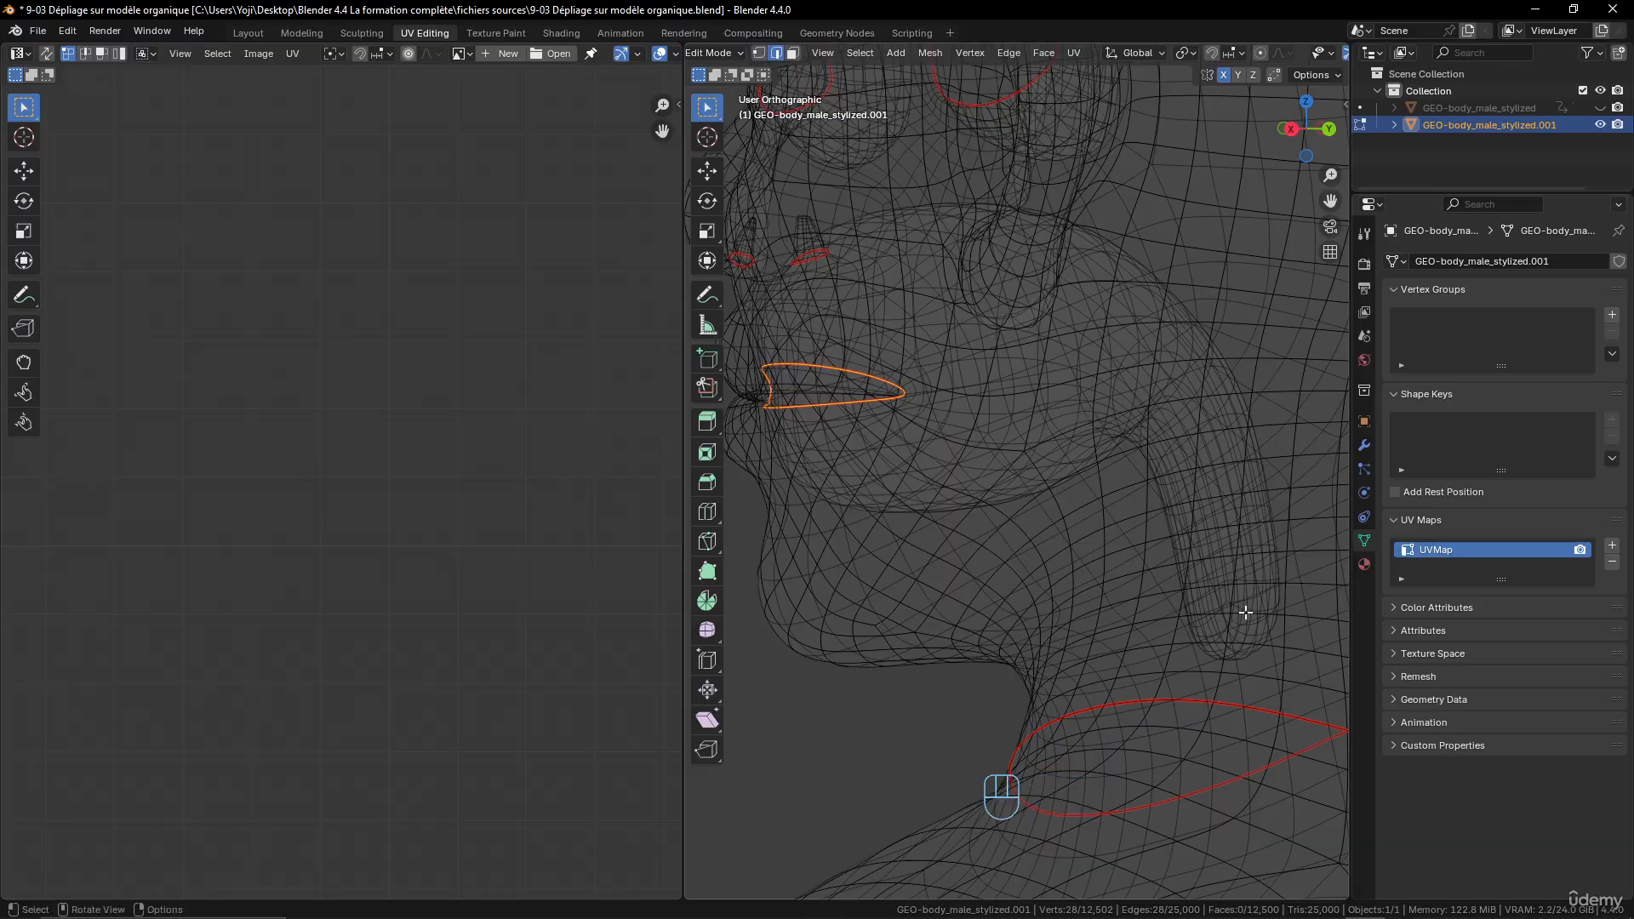
- Switch to vertex selection and hide the selected loop of vertices around the mouth opening
middle_drag(1245, 613, 1331, 518)
scroll(1147, 480, up, 3)
shift+middle_drag(1147, 480, 987, 532)
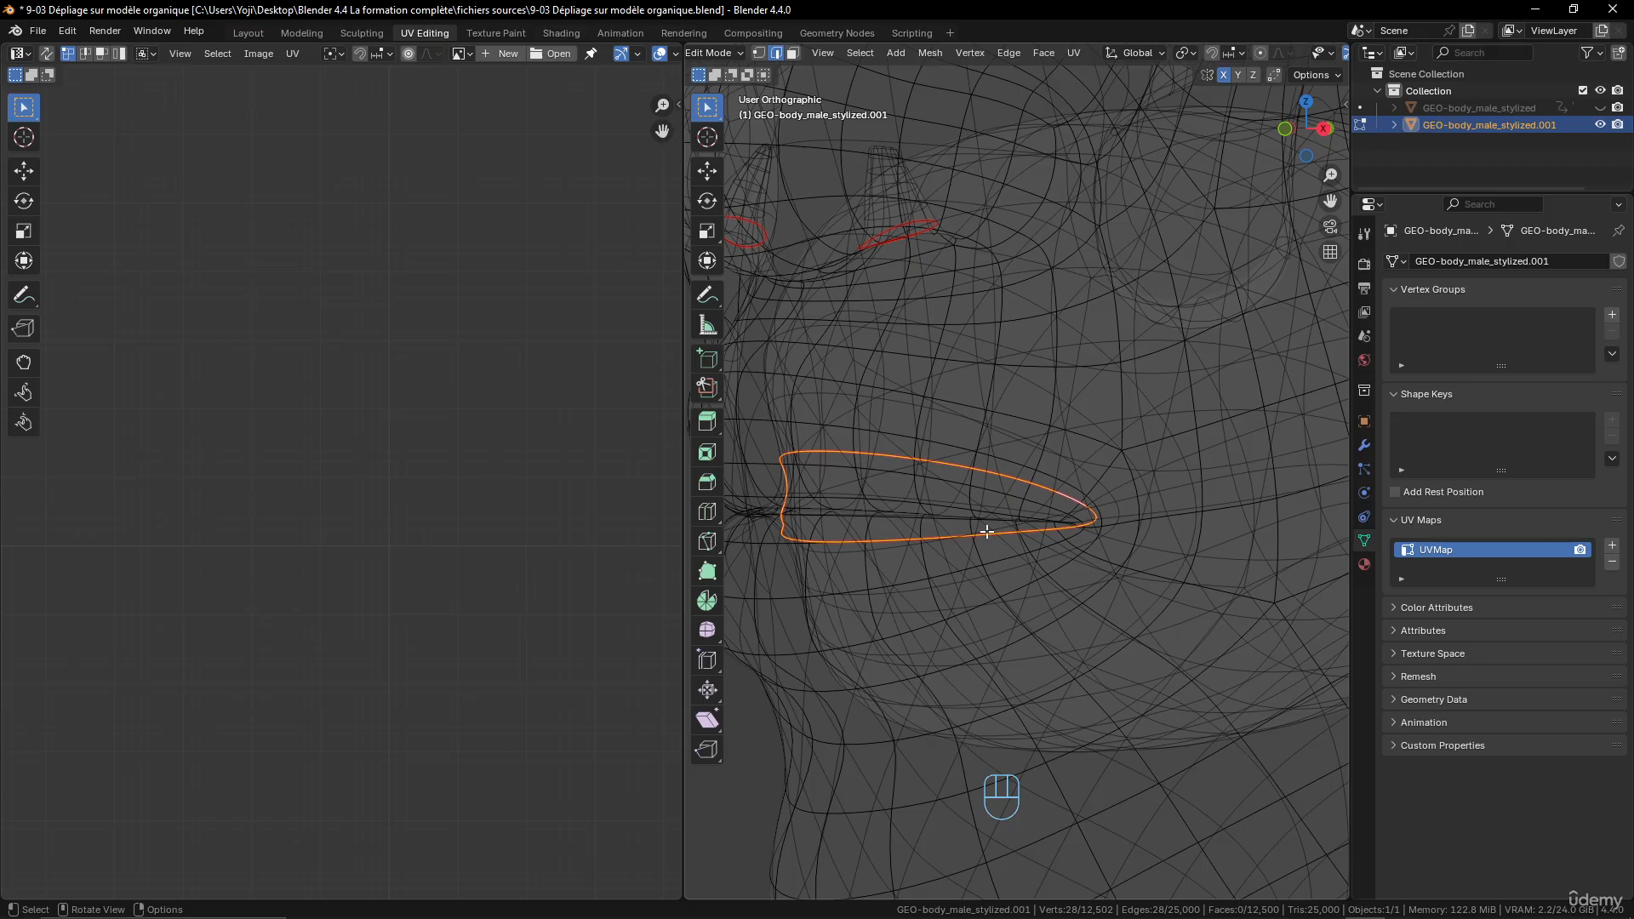
click(758, 53)
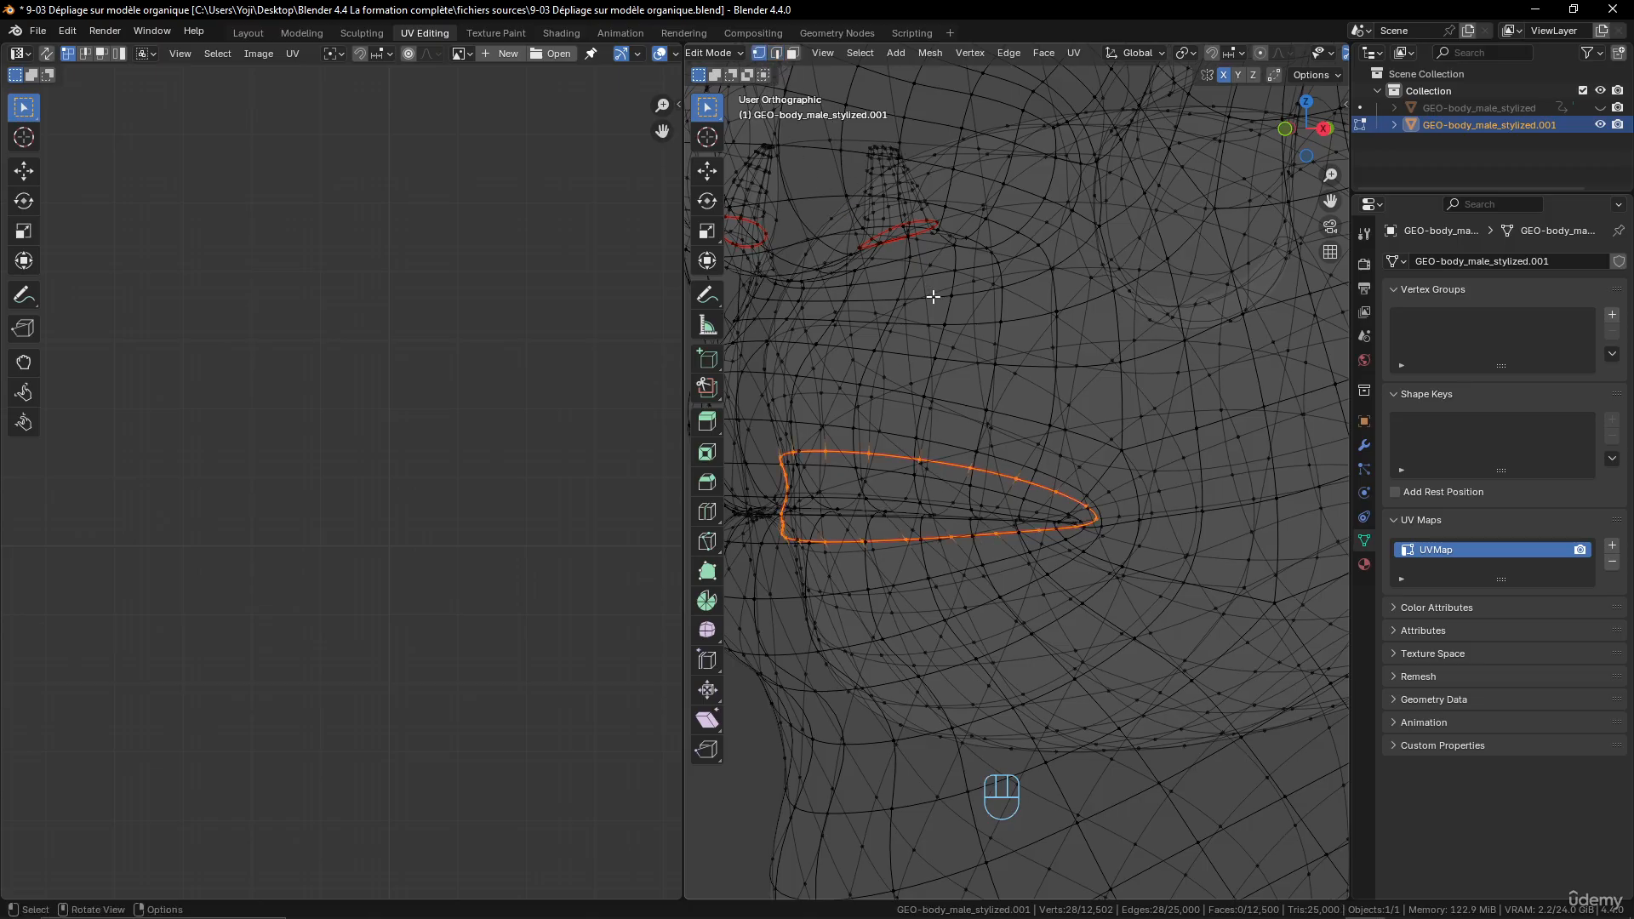
middle_drag(851, 281, 902, 312)
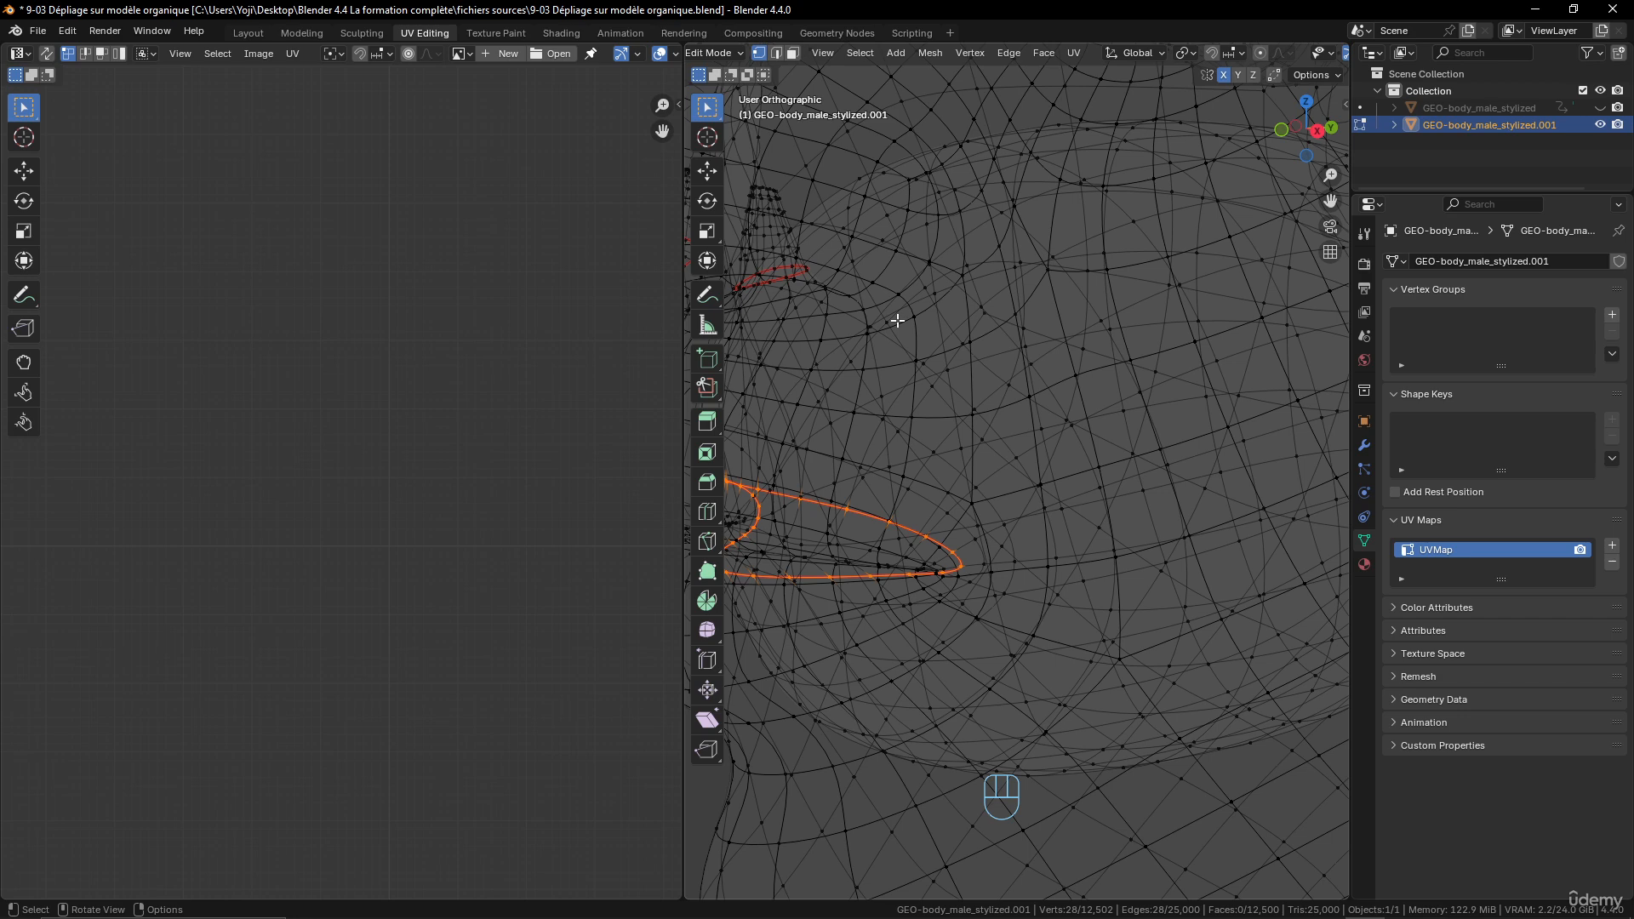
key(h)
scroll(971, 467, down, 6)
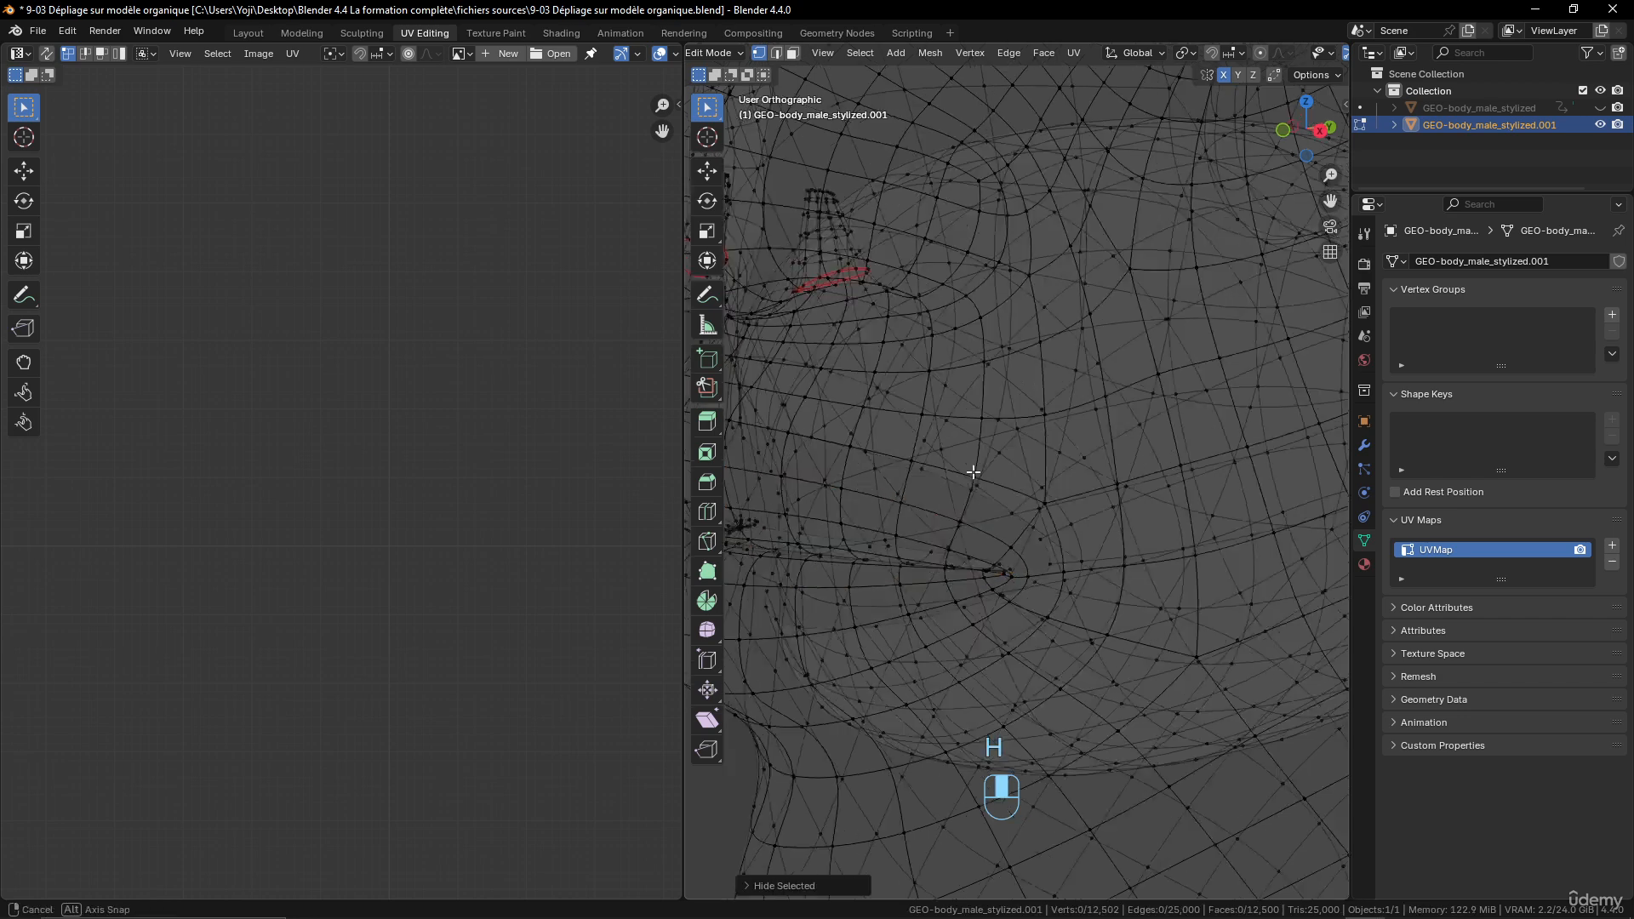
- Return to solid shading and select the lengthwise centre edge loop running around the inner mouth cavity
key(z)
middle_drag(1259, 460, 1149, 457)
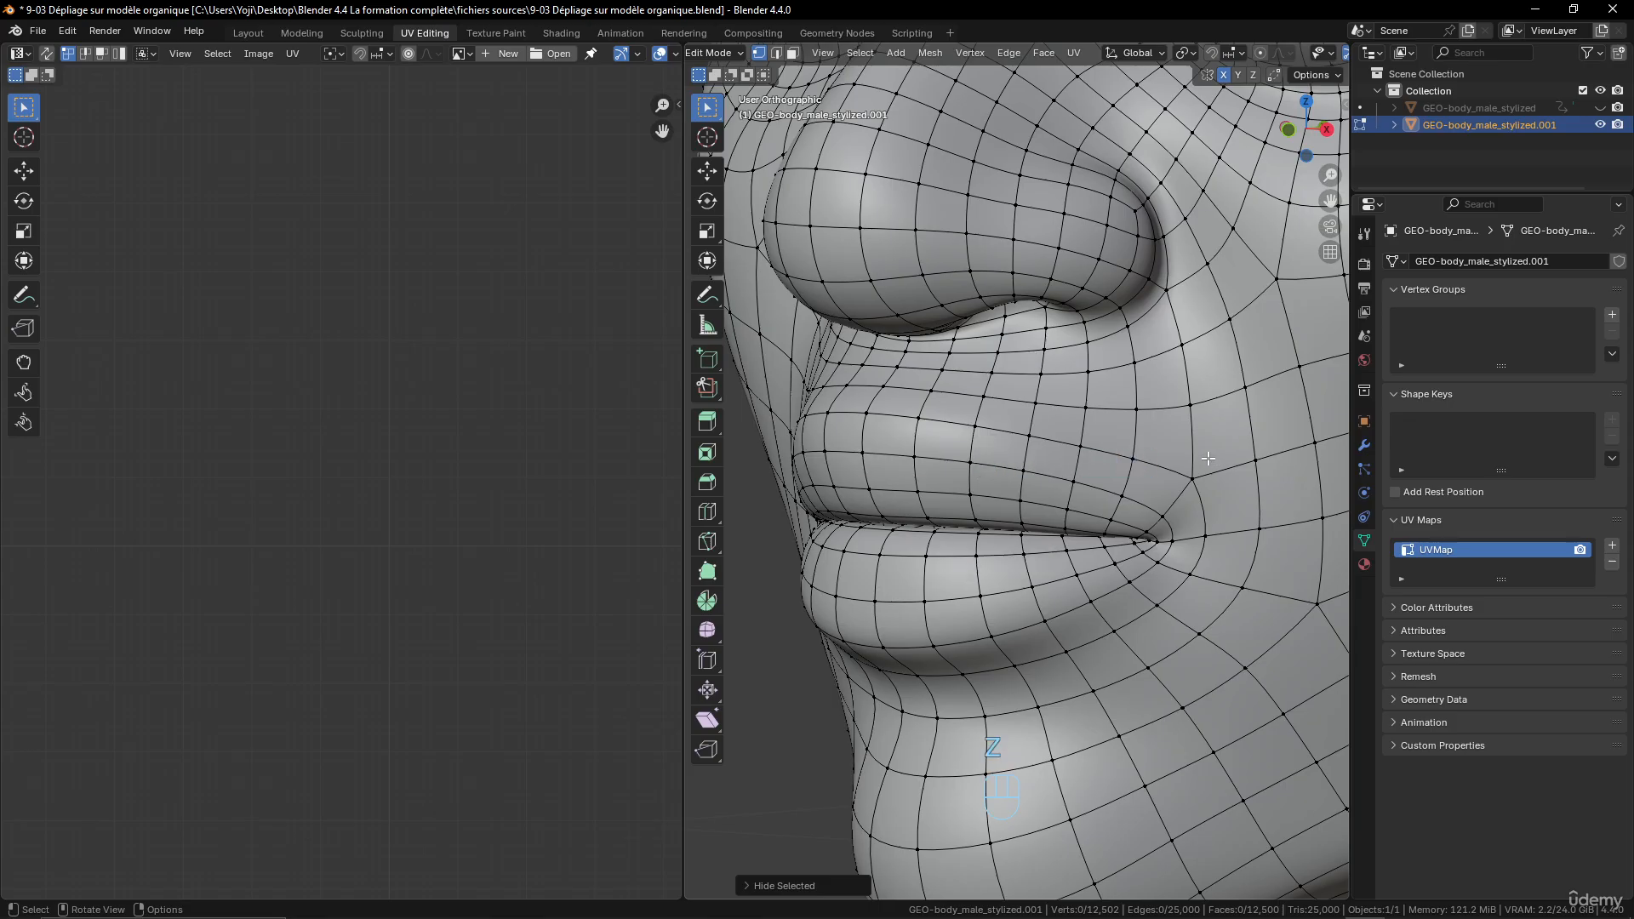
key(KP_5)
scroll(1193, 448, down, 4)
middle_drag(1185, 447, 1091, 547)
scroll(1144, 477, up, 8)
alt+click(1162, 478)
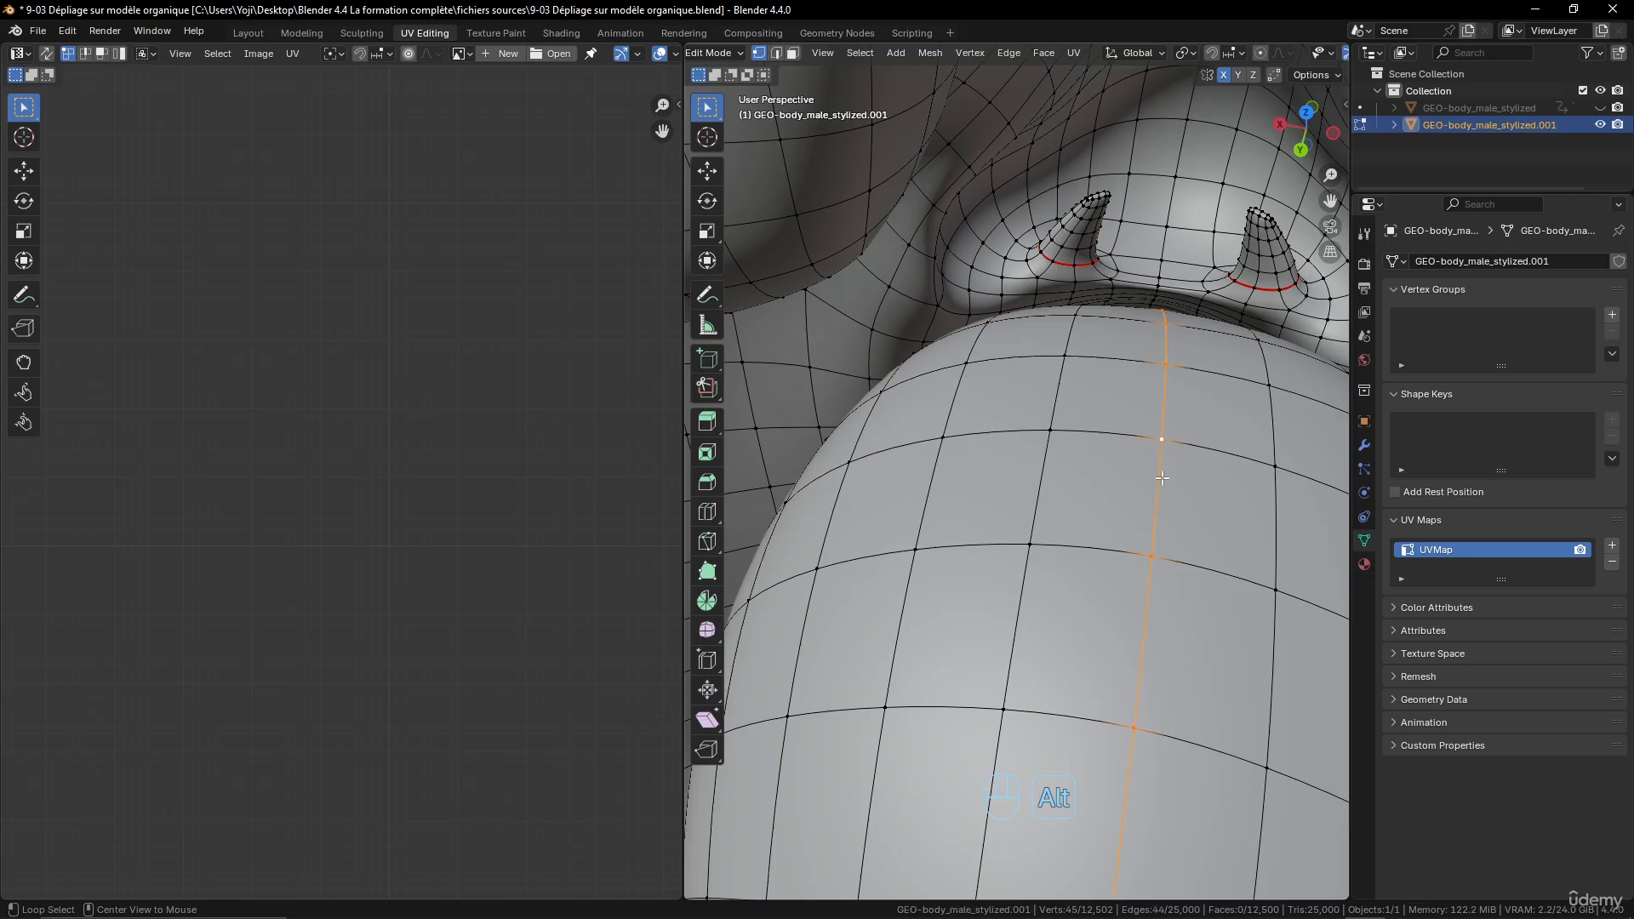
scroll(1162, 478, down, 3)
middle_drag(1162, 479, 1105, 468)
middle_drag(1160, 372, 1240, 361)
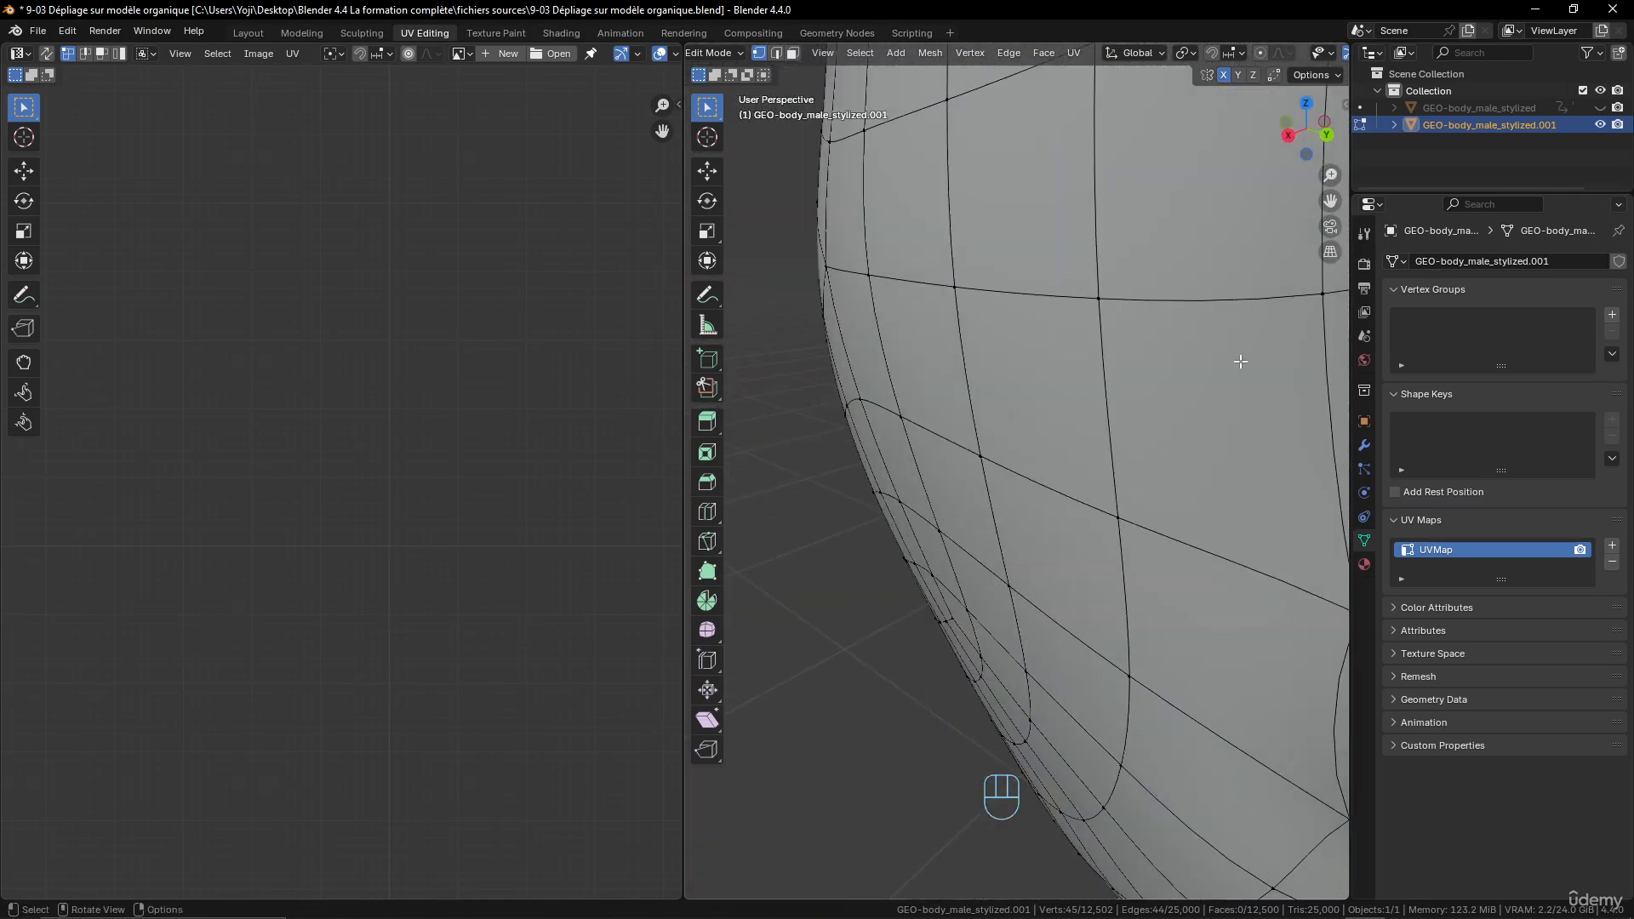
scroll(1152, 409, down, 4)
middle_drag(1151, 409, 876, 508)
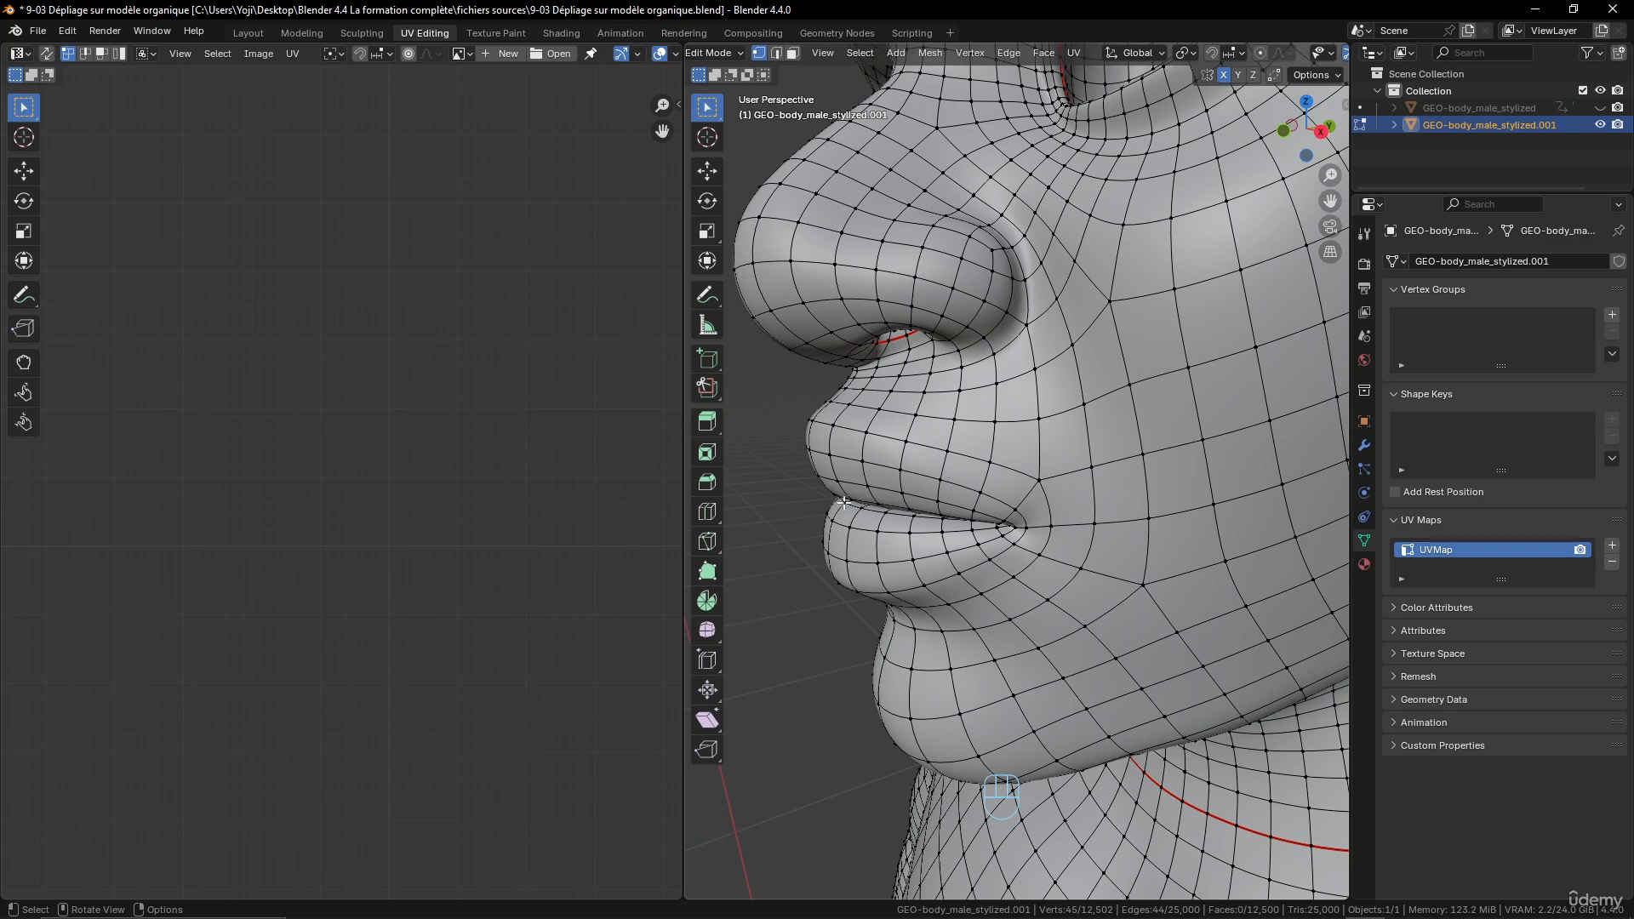
- Reveal the hidden vertices in wireframe shading and mark the selected mouth cavity loop as a seam
key(z)
mouse_move(998, 500)
middle_down()
mouse_move(937, 518)
mouse_move(1036, 463)
mouse_move(1095, 456)
mouse_move(1003, 478)
middle_up()
key(alt)
key(alt+h)
right_click(1002, 478)
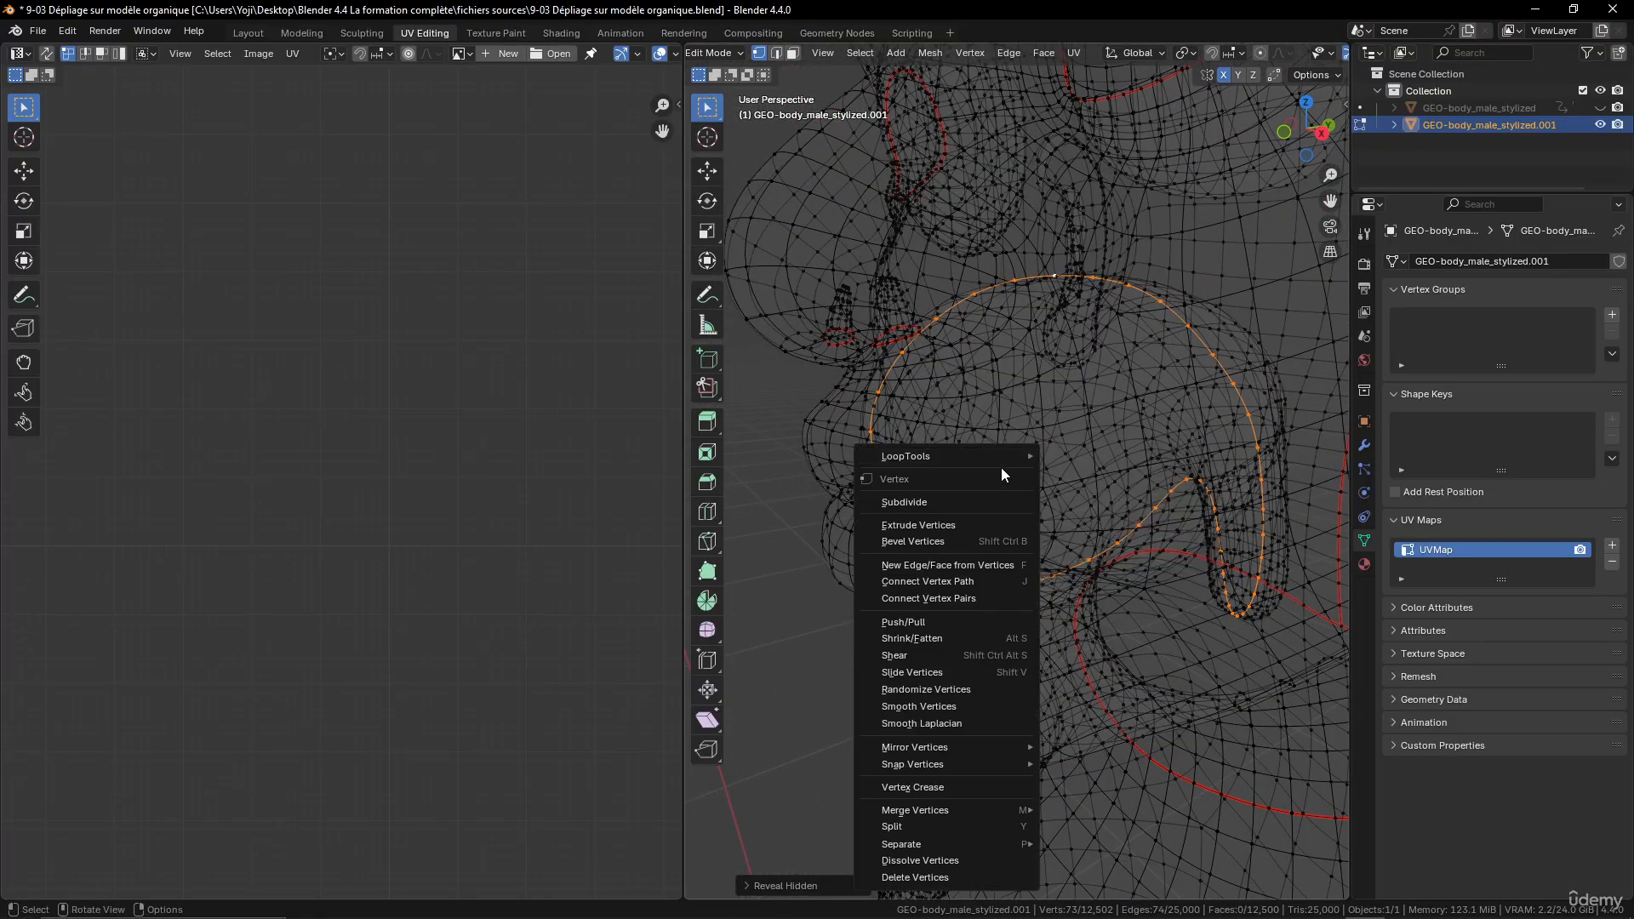
click(1239, 493)
key(ctrl+e)
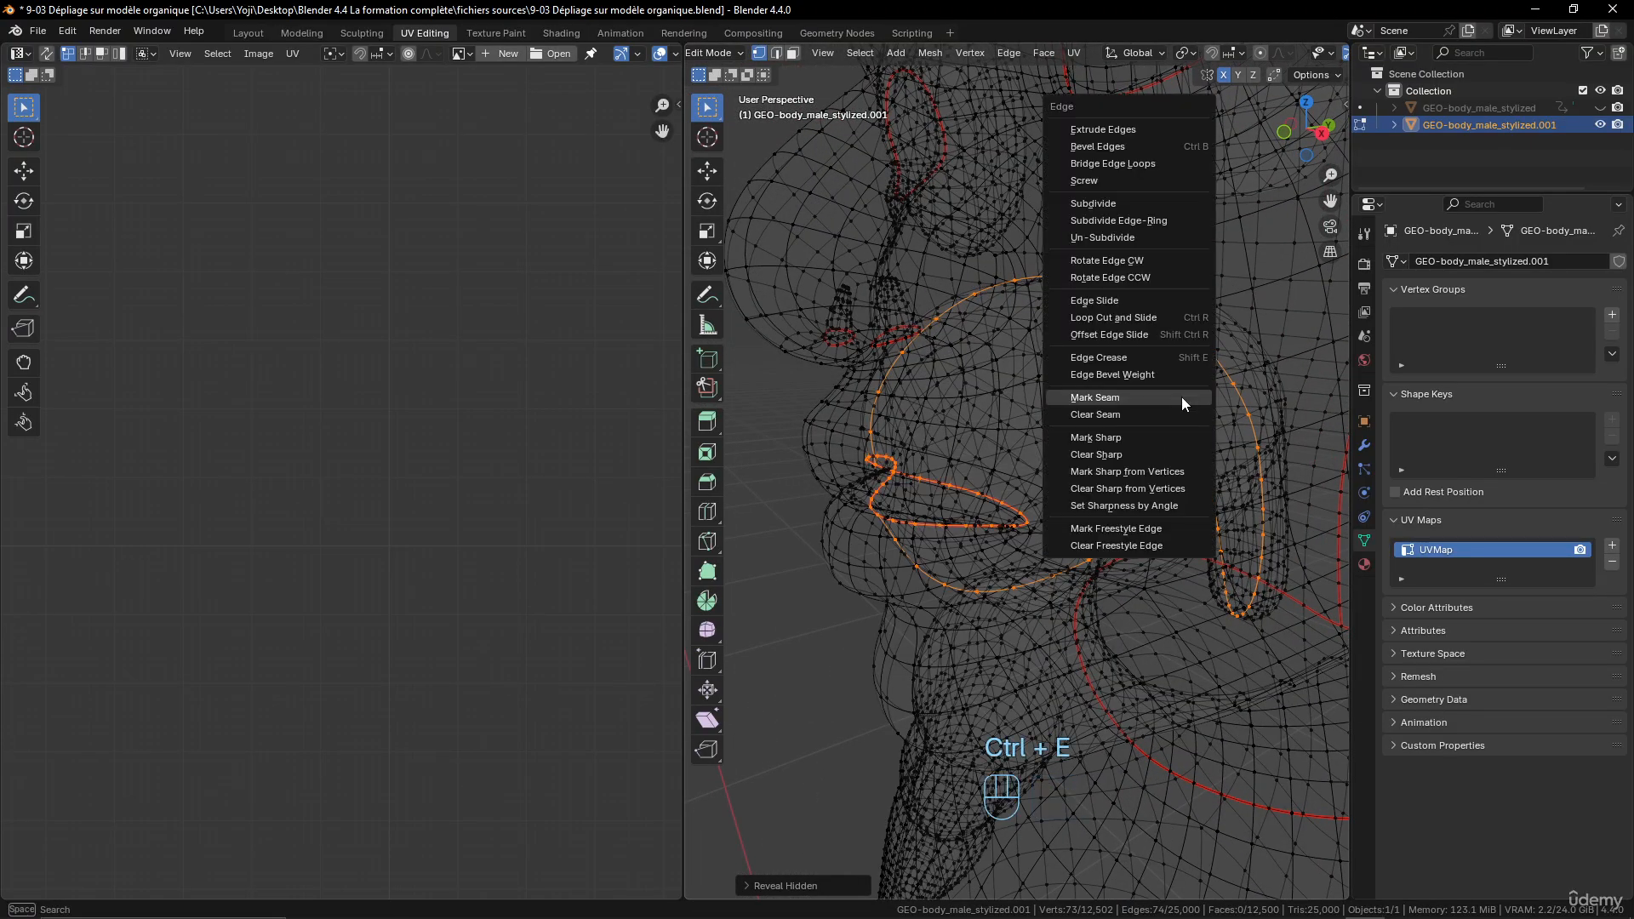
click(1181, 398)
mouse_move(1182, 398)
middle_down()
mouse_move(1062, 327)
mouse_move(1177, 532)
mouse_move(1064, 544)
mouse_move(1037, 511)
mouse_move(1241, 511)
mouse_move(1095, 573)
mouse_move(1092, 538)
middle_up()
- Return to solid shading and select the vertex path around the base of the character's left ear, down its front edge to the lobe
key(alt+z)
shift+middle_drag(1234, 524, 1103, 572)
scroll(1104, 562, up, 2)
mouse_move(1098, 444)
middle_down()
mouse_move(1080, 433)
mouse_move(1090, 404)
mouse_move(1107, 421)
middle_up()
alt+click(1069, 388)
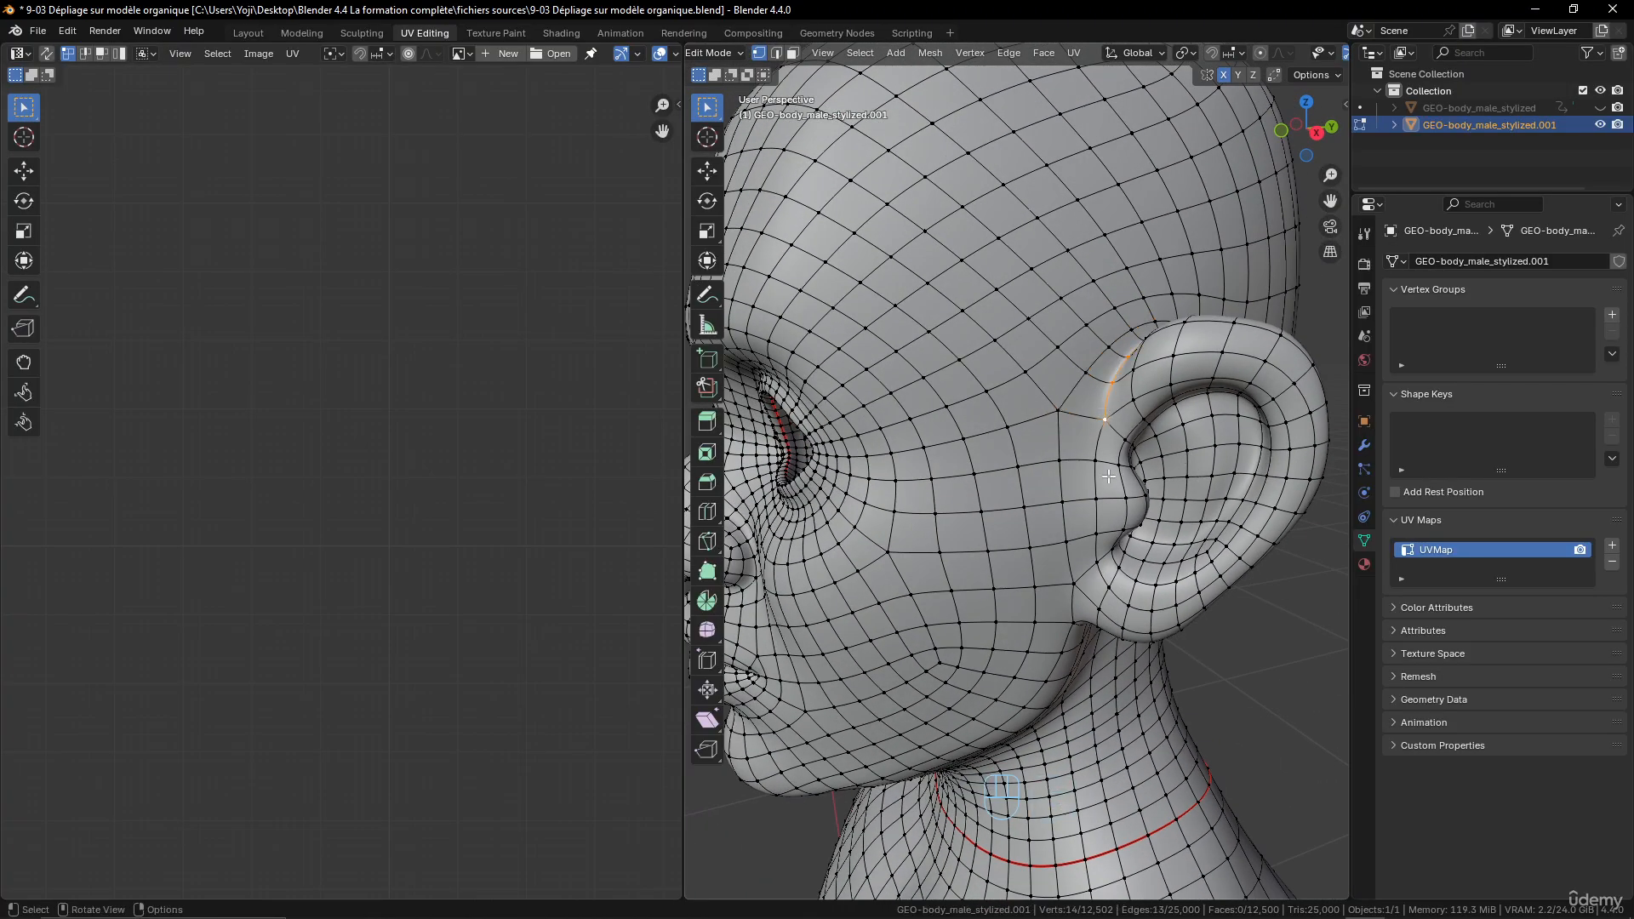
middle_drag(1101, 510, 1078, 475)
ctrl+click(1106, 579)
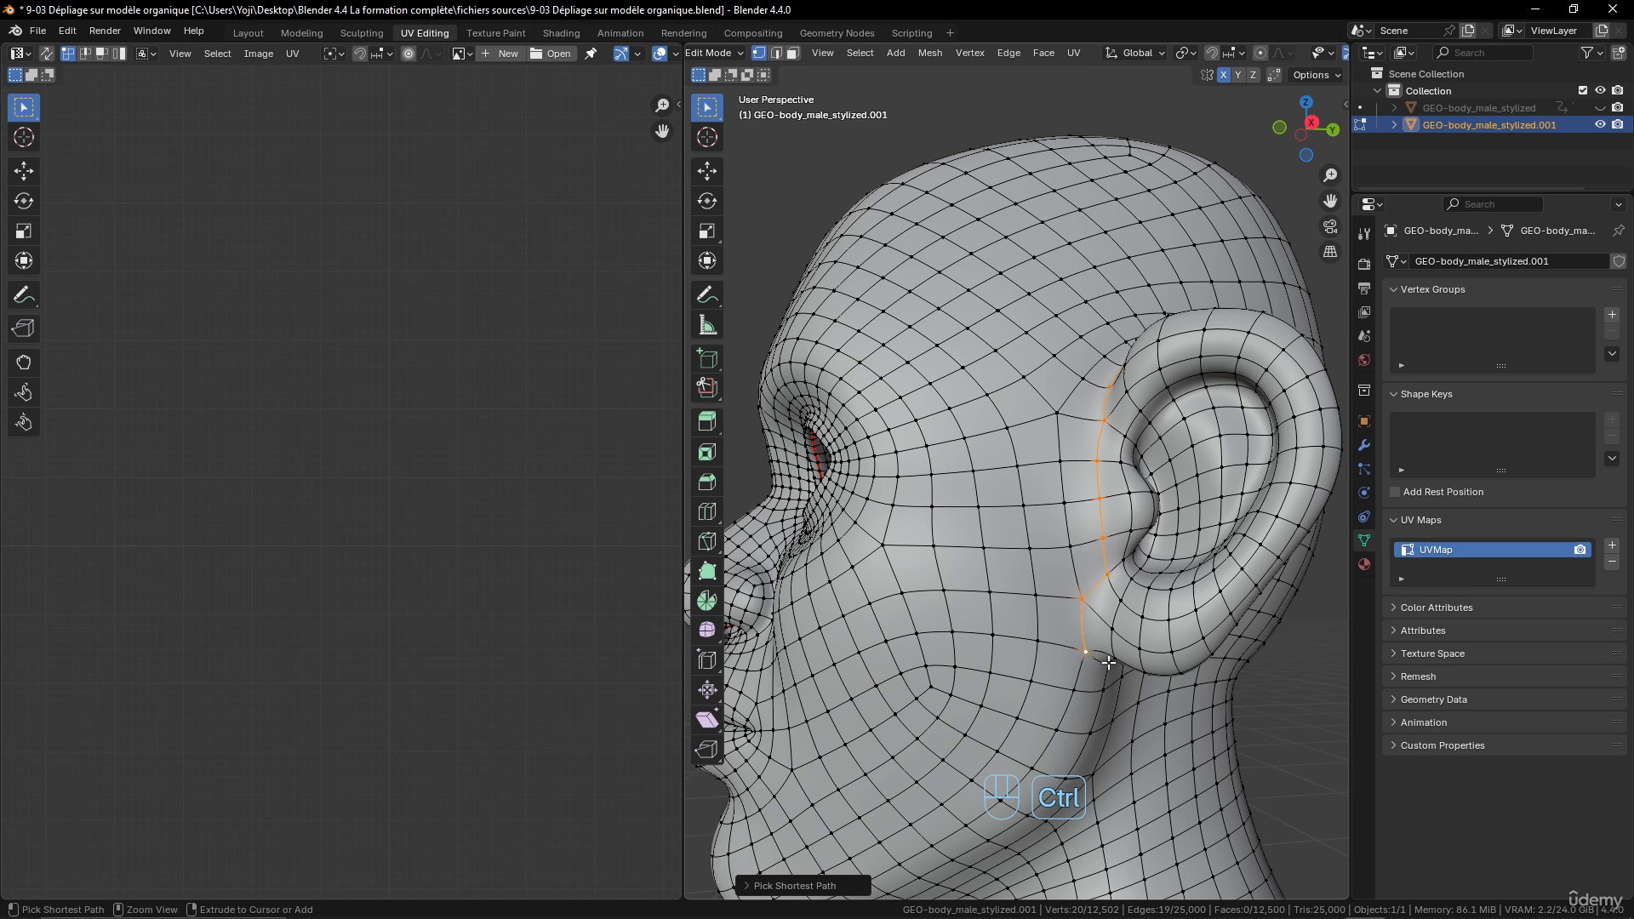
- Switch to edge selection and add the missing edge behind the left earlobe to close the loop around the ear's base
click(777, 53)
middle_drag(1260, 672, 1146, 614)
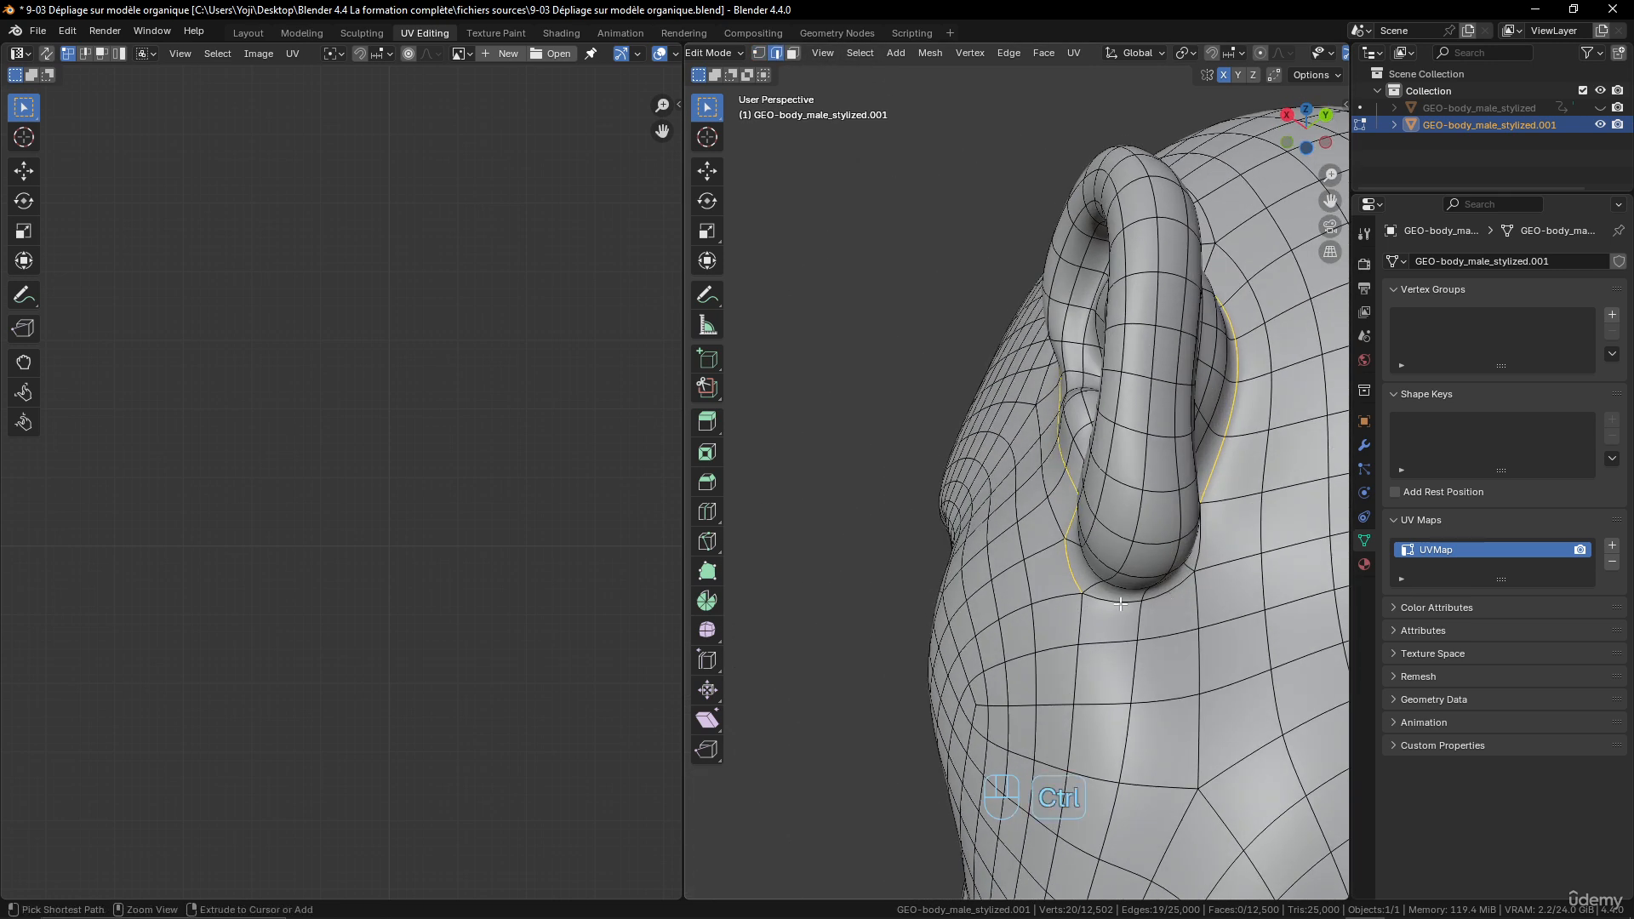
shift+click(1198, 560)
middle_drag(1199, 560, 1170, 649)
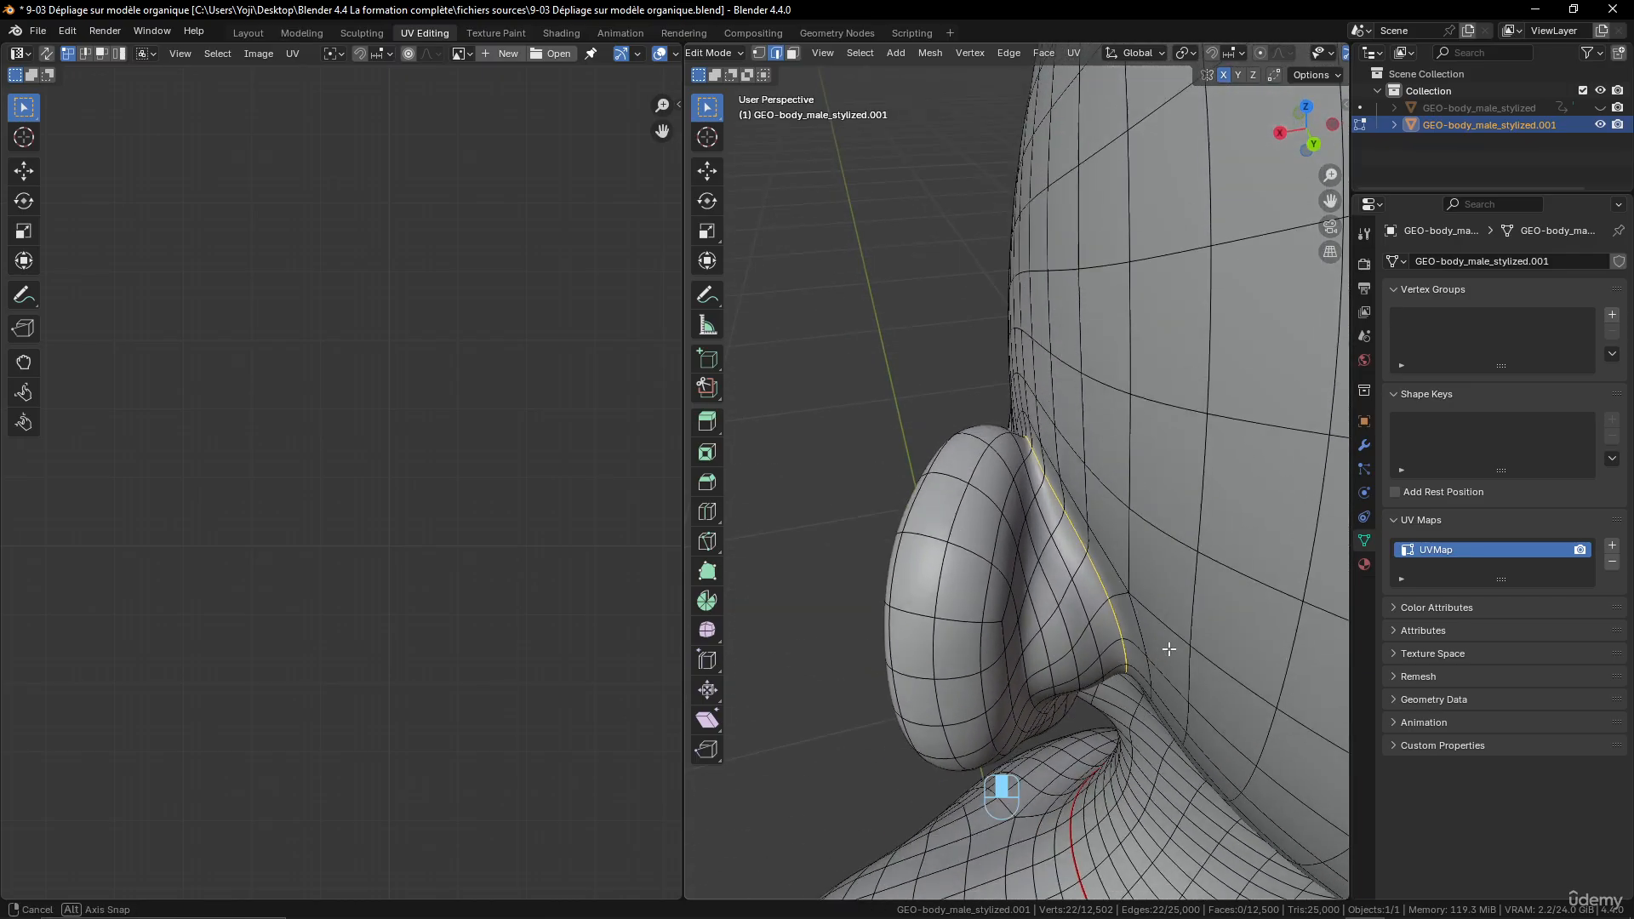
- Mark the closed edge loop around the base of the character's left ear as a seam
scroll(1170, 649, down, 5)
middle_drag(1098, 576, 1241, 526)
scroll(1241, 526, up, 1)
middle_drag(1243, 584, 1302, 487)
scroll(1314, 540, up, 2)
scroll(1116, 484, down, 4)
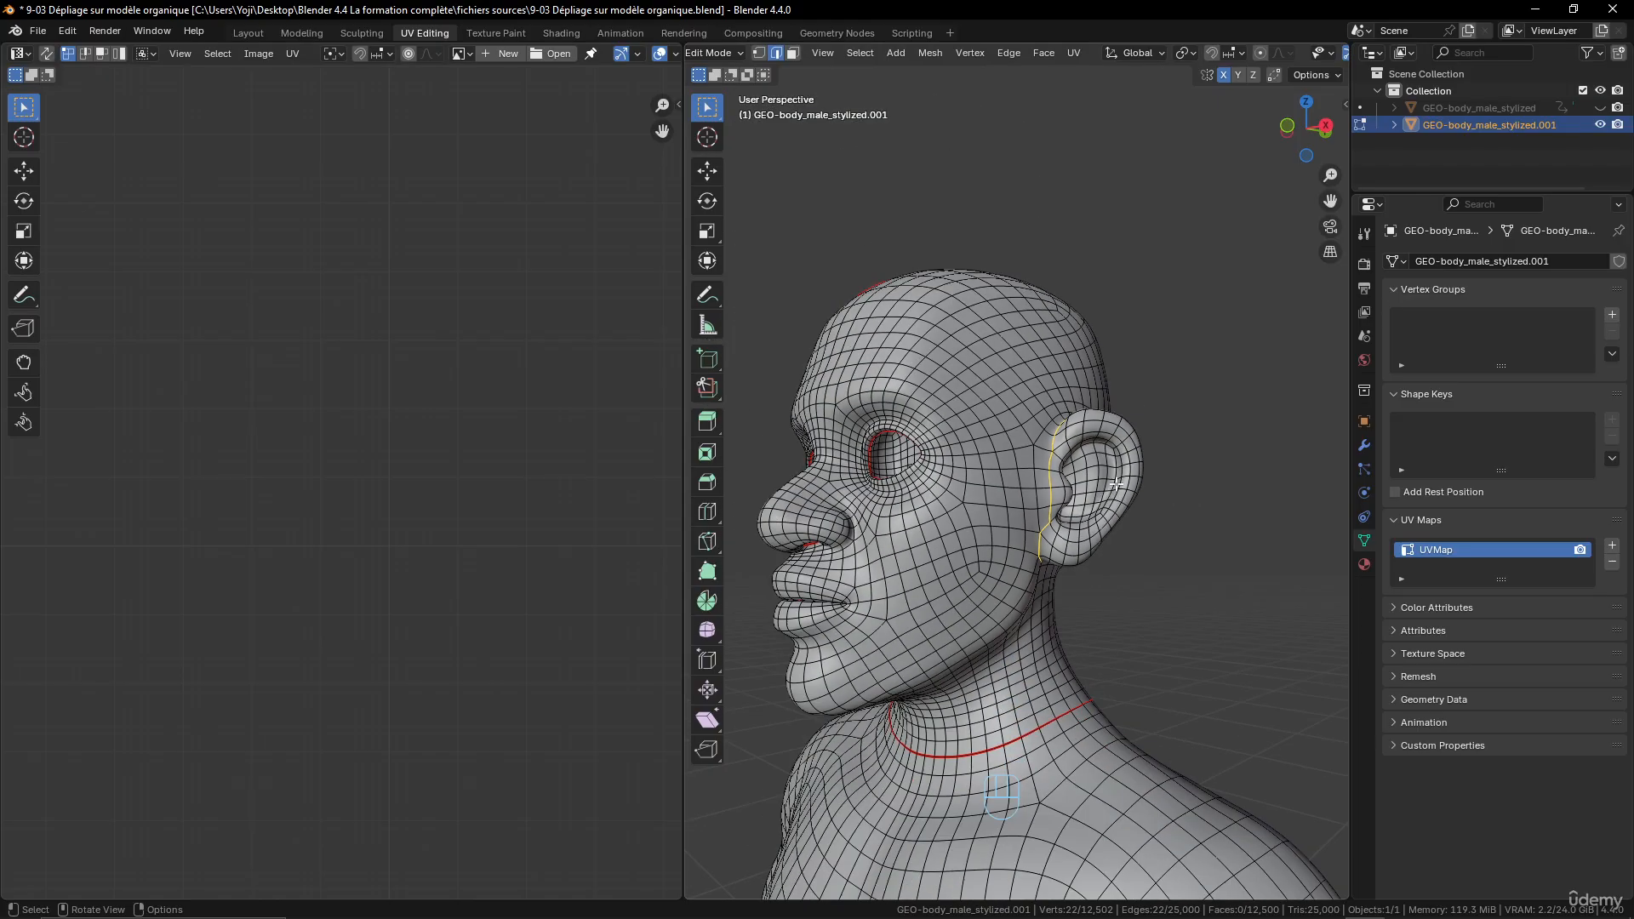
scroll(1102, 494, up, 1)
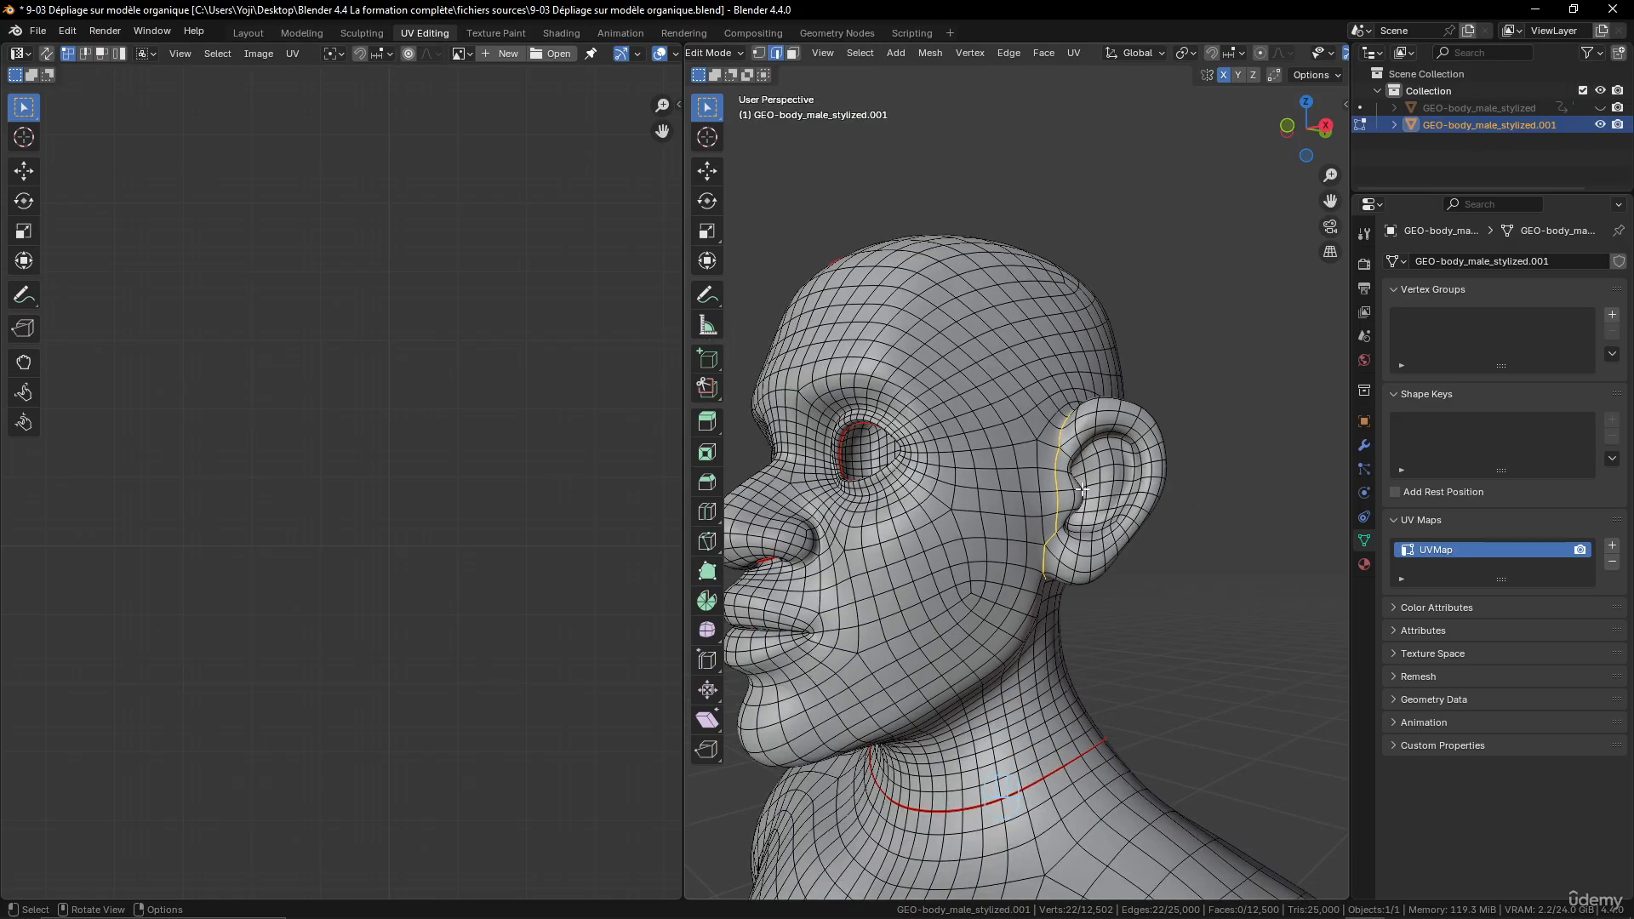
key(ctrl+e)
click(1081, 489)
middle_drag(1081, 489, 921, 471)
middle_drag(1063, 506, 1022, 496)
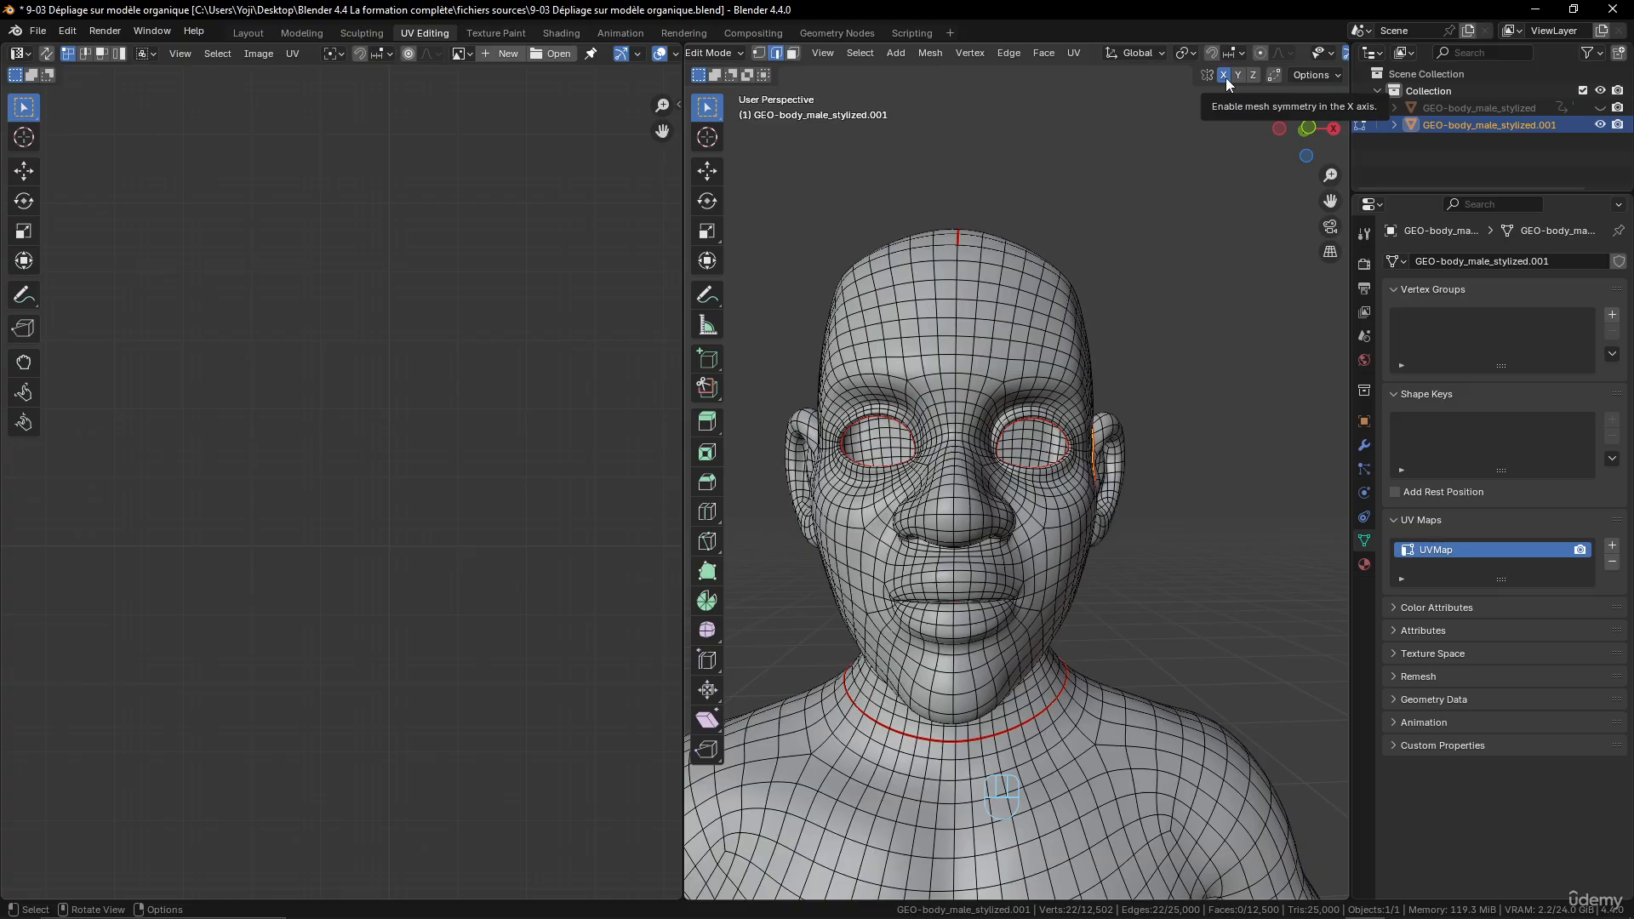
- Symmetrize the entire body mesh in the +X to -X direction to copy the left ear's seam to the right ear
middle_drag(1098, 375, 869, 177)
key(a)
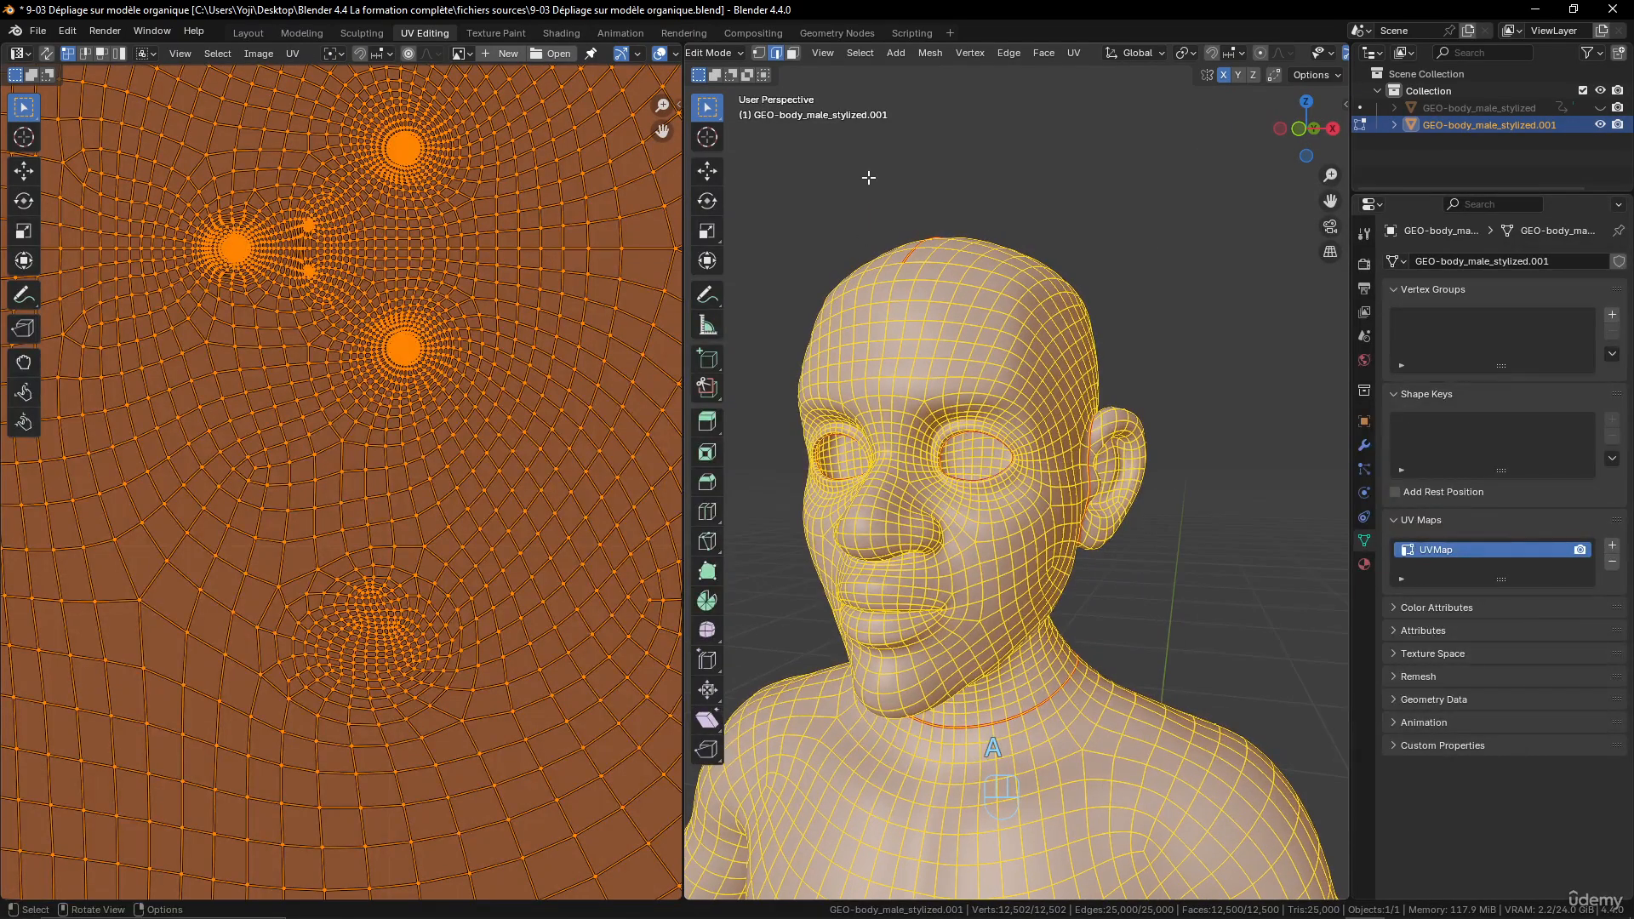
click(929, 53)
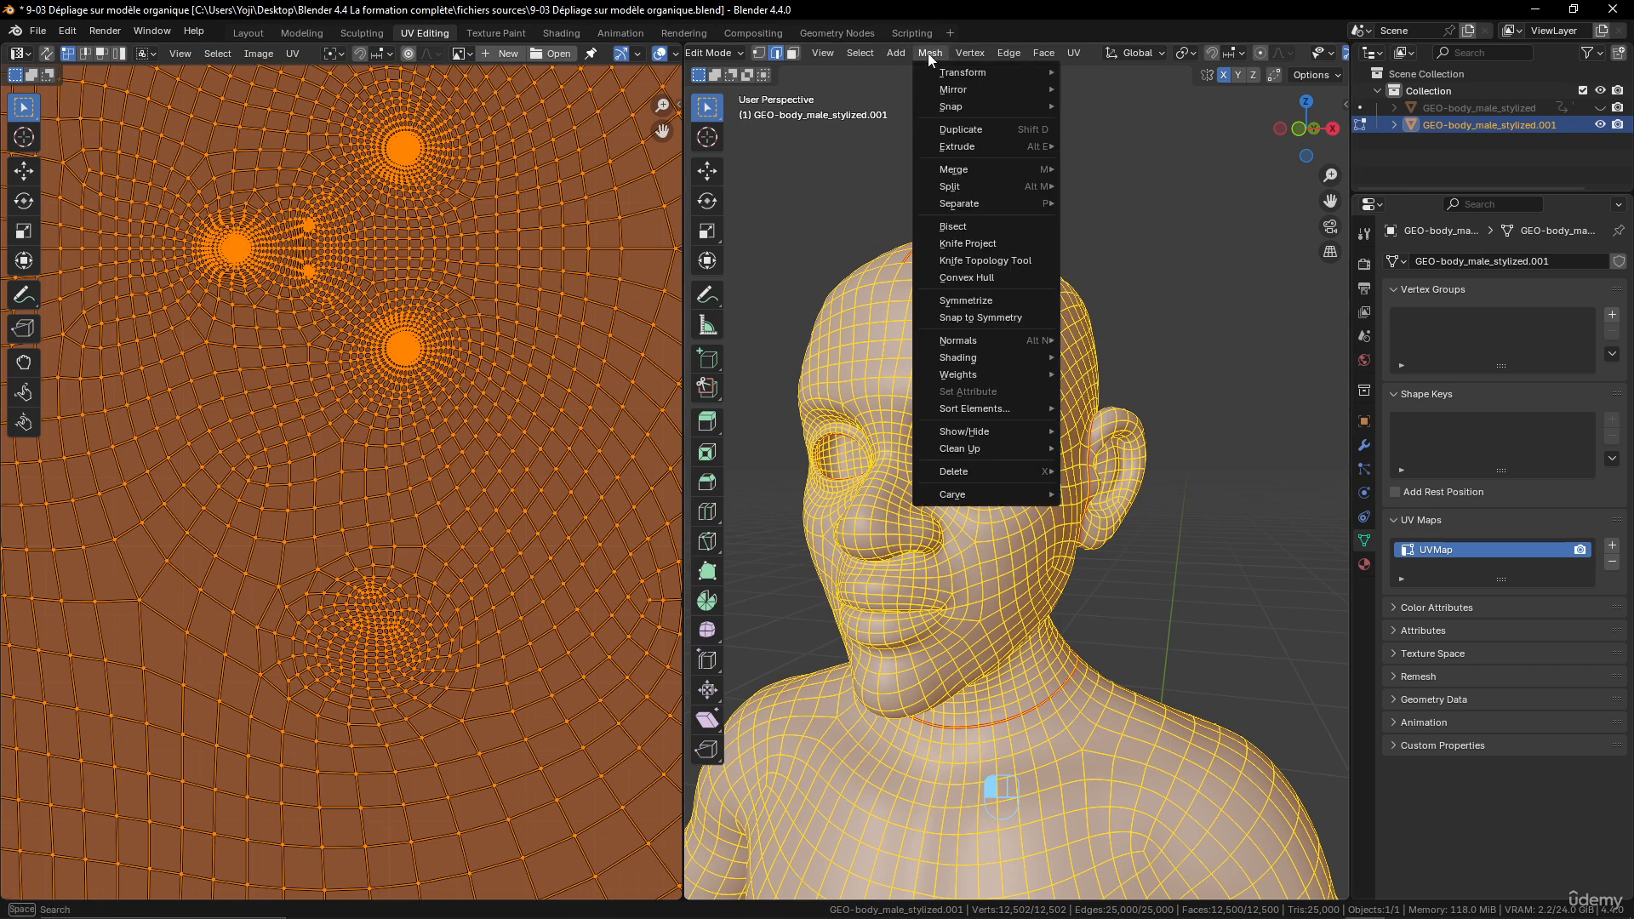
click(981, 301)
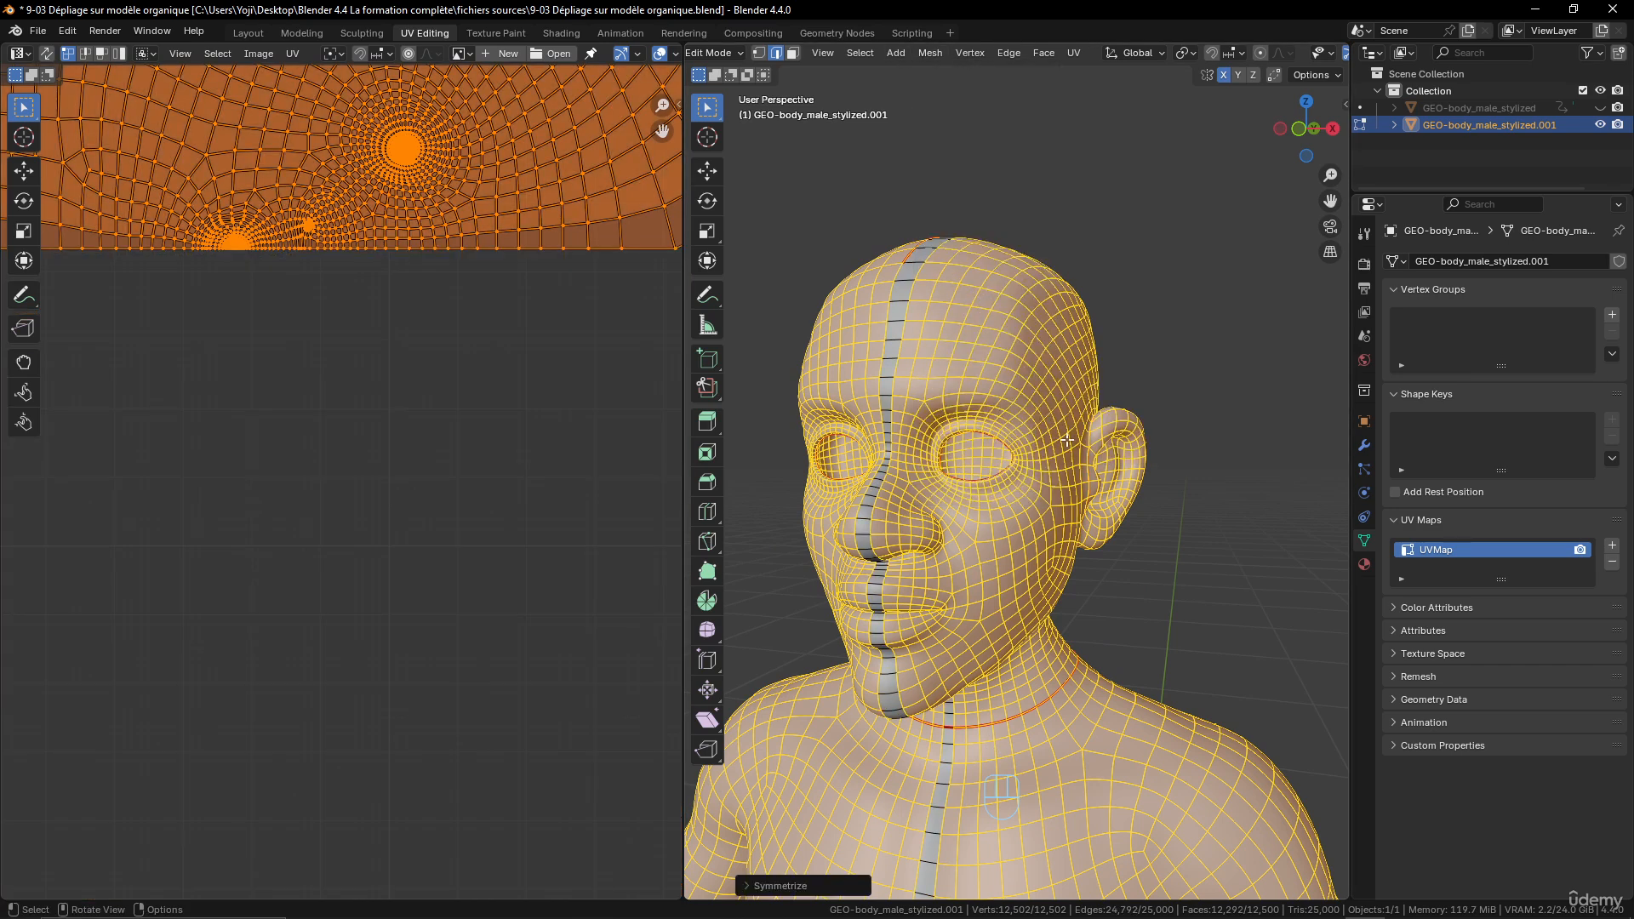
middle_drag(1068, 440, 1072, 444)
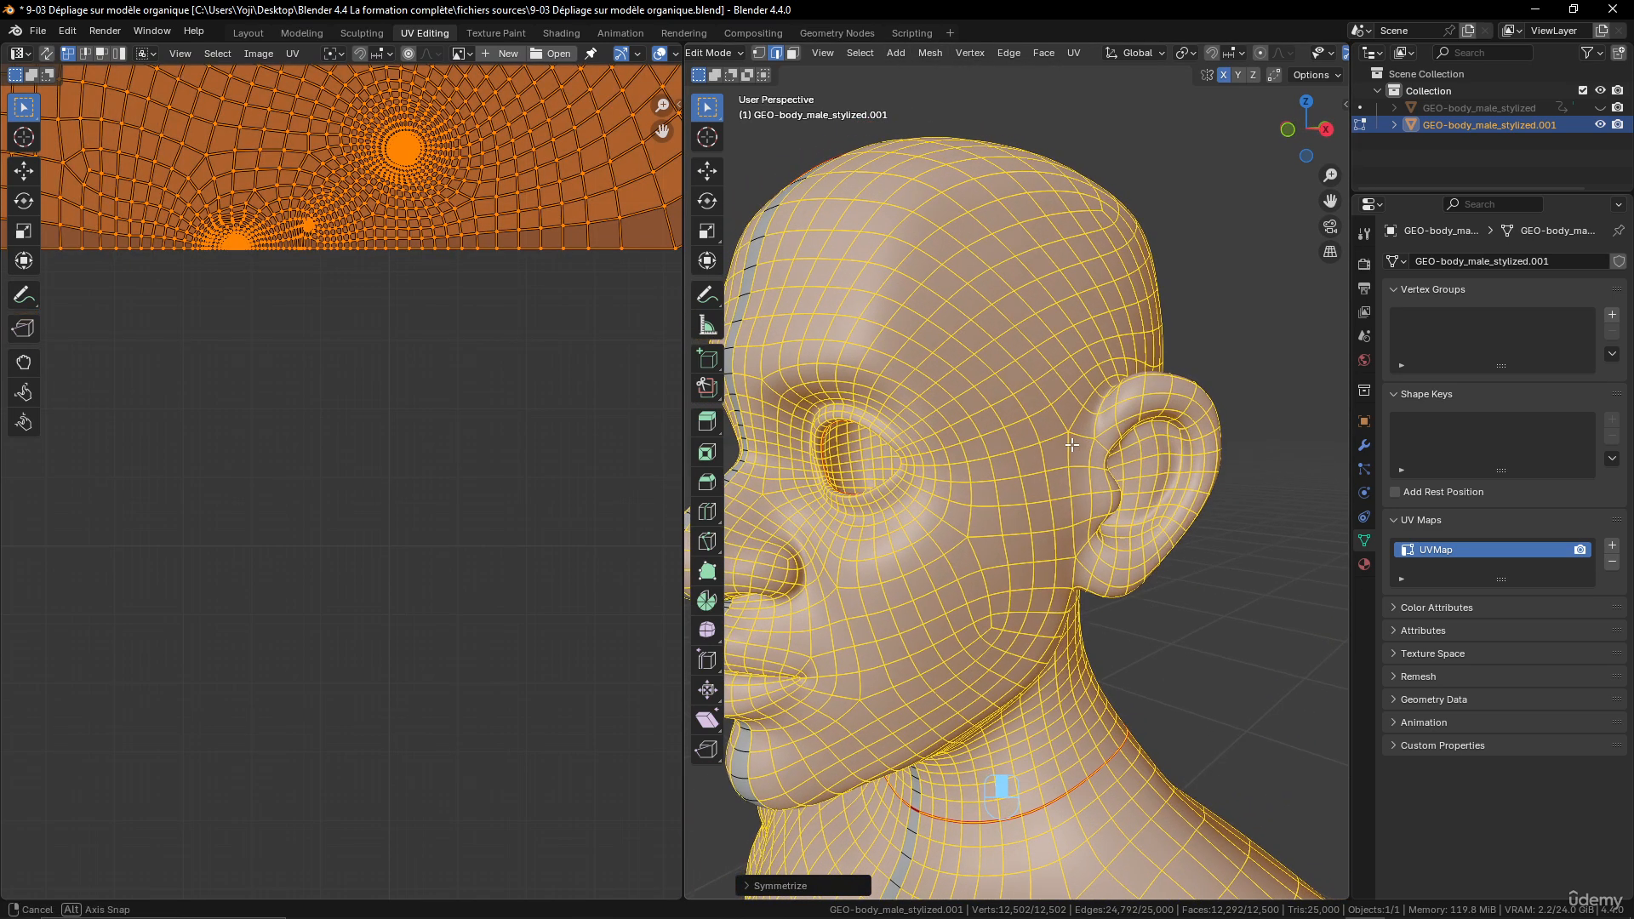
click(754, 887)
middle_drag(876, 630, 945, 626)
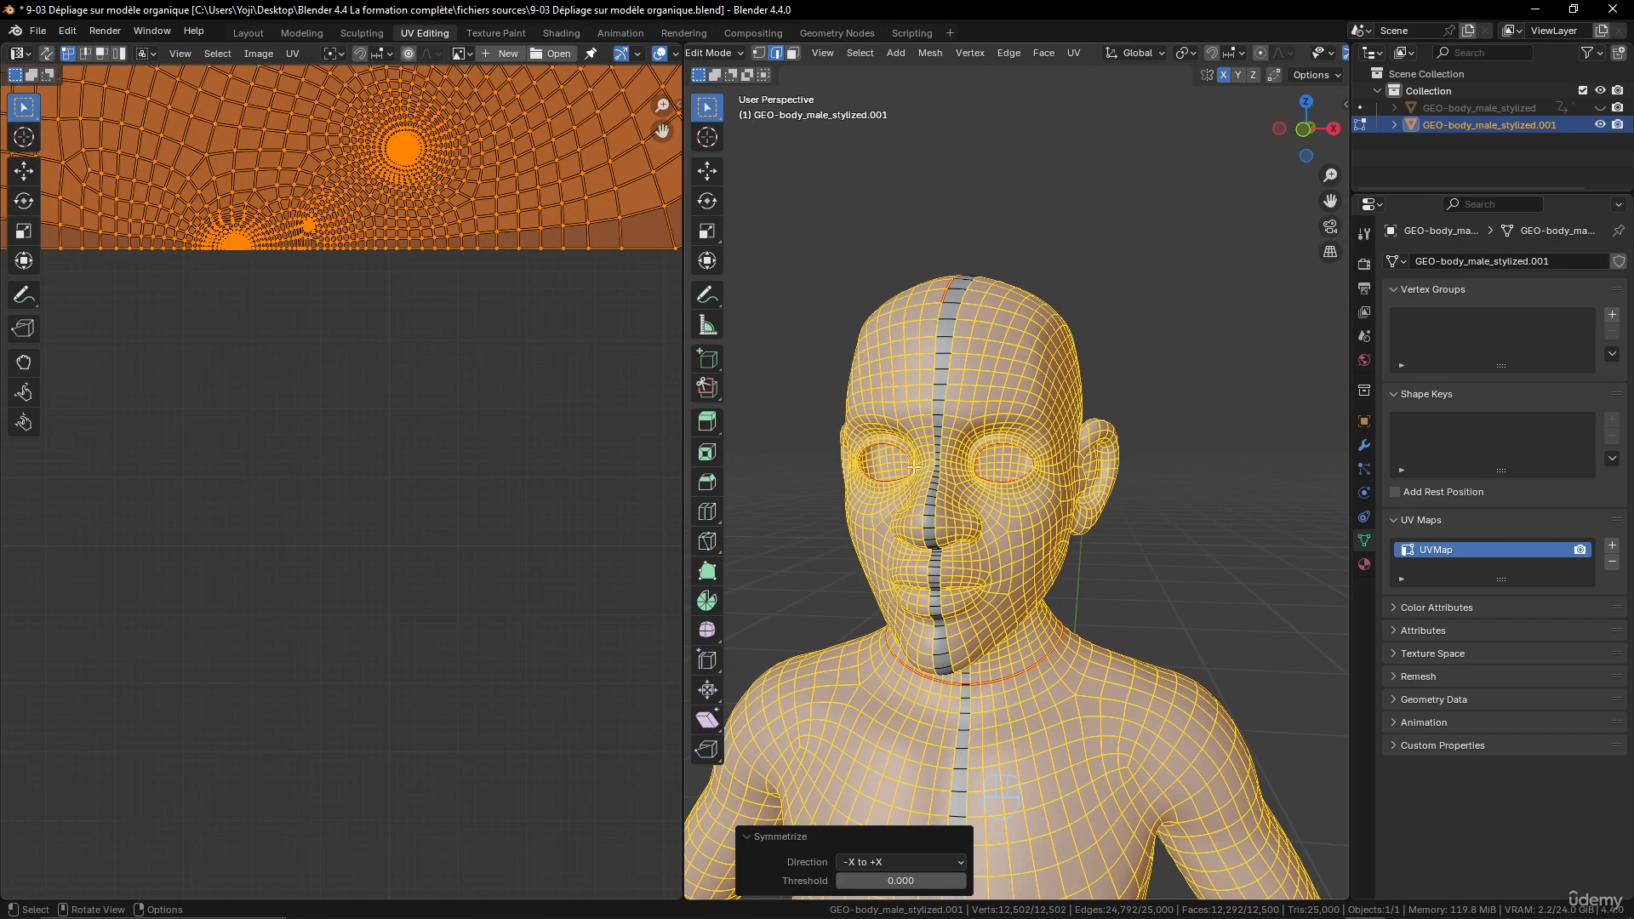
scroll(1107, 490, up, 2)
click(930, 858)
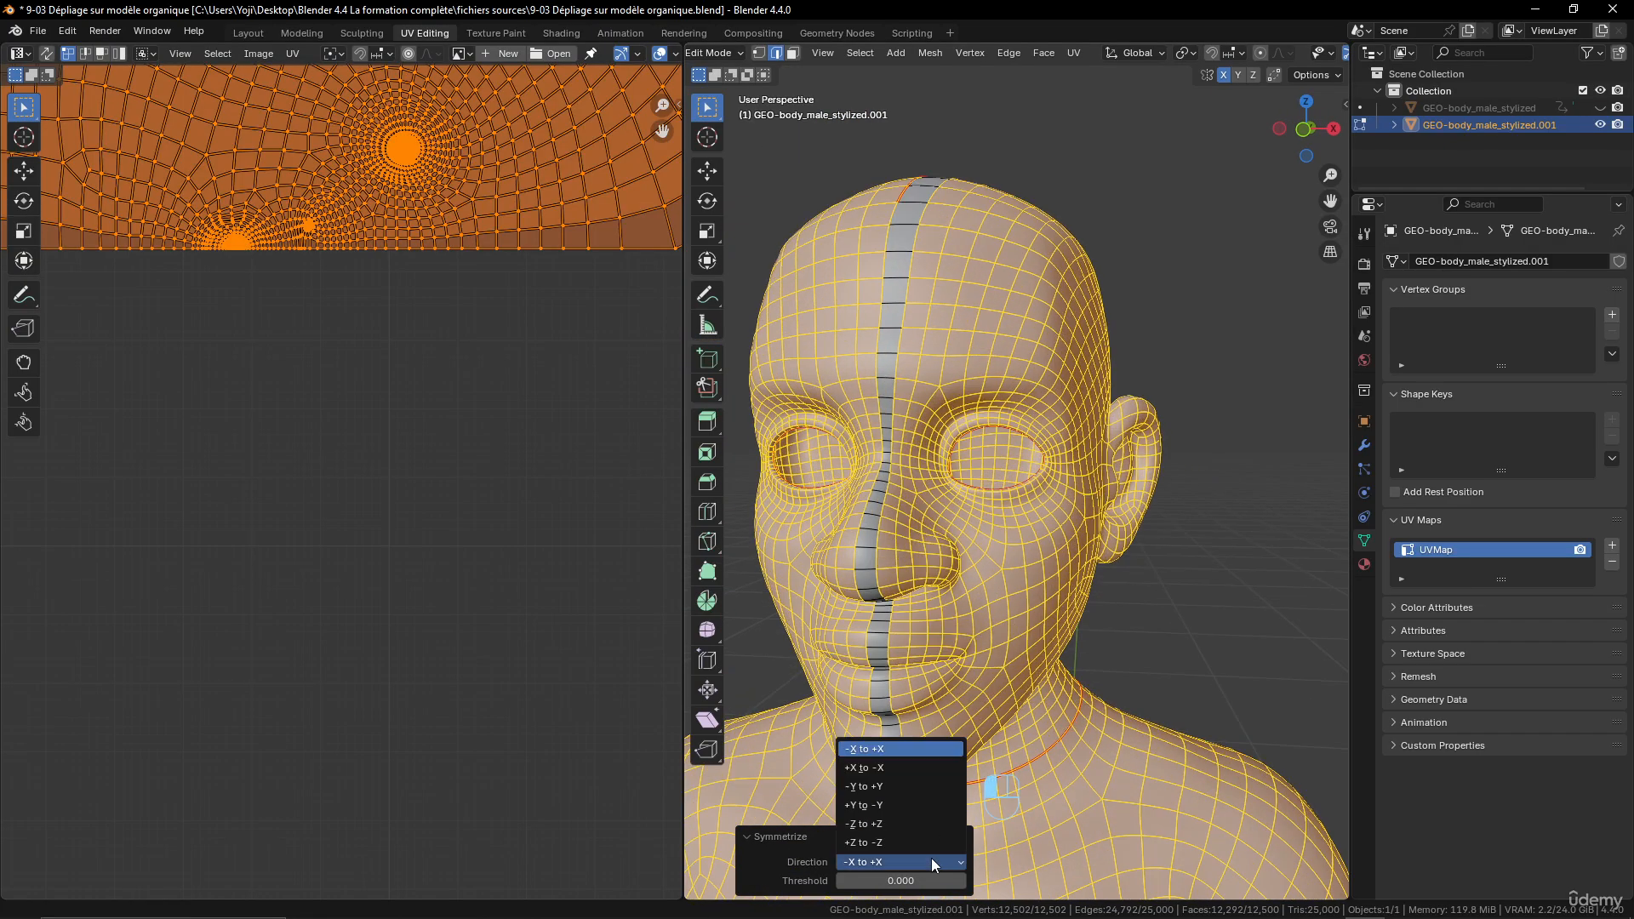
click(916, 767)
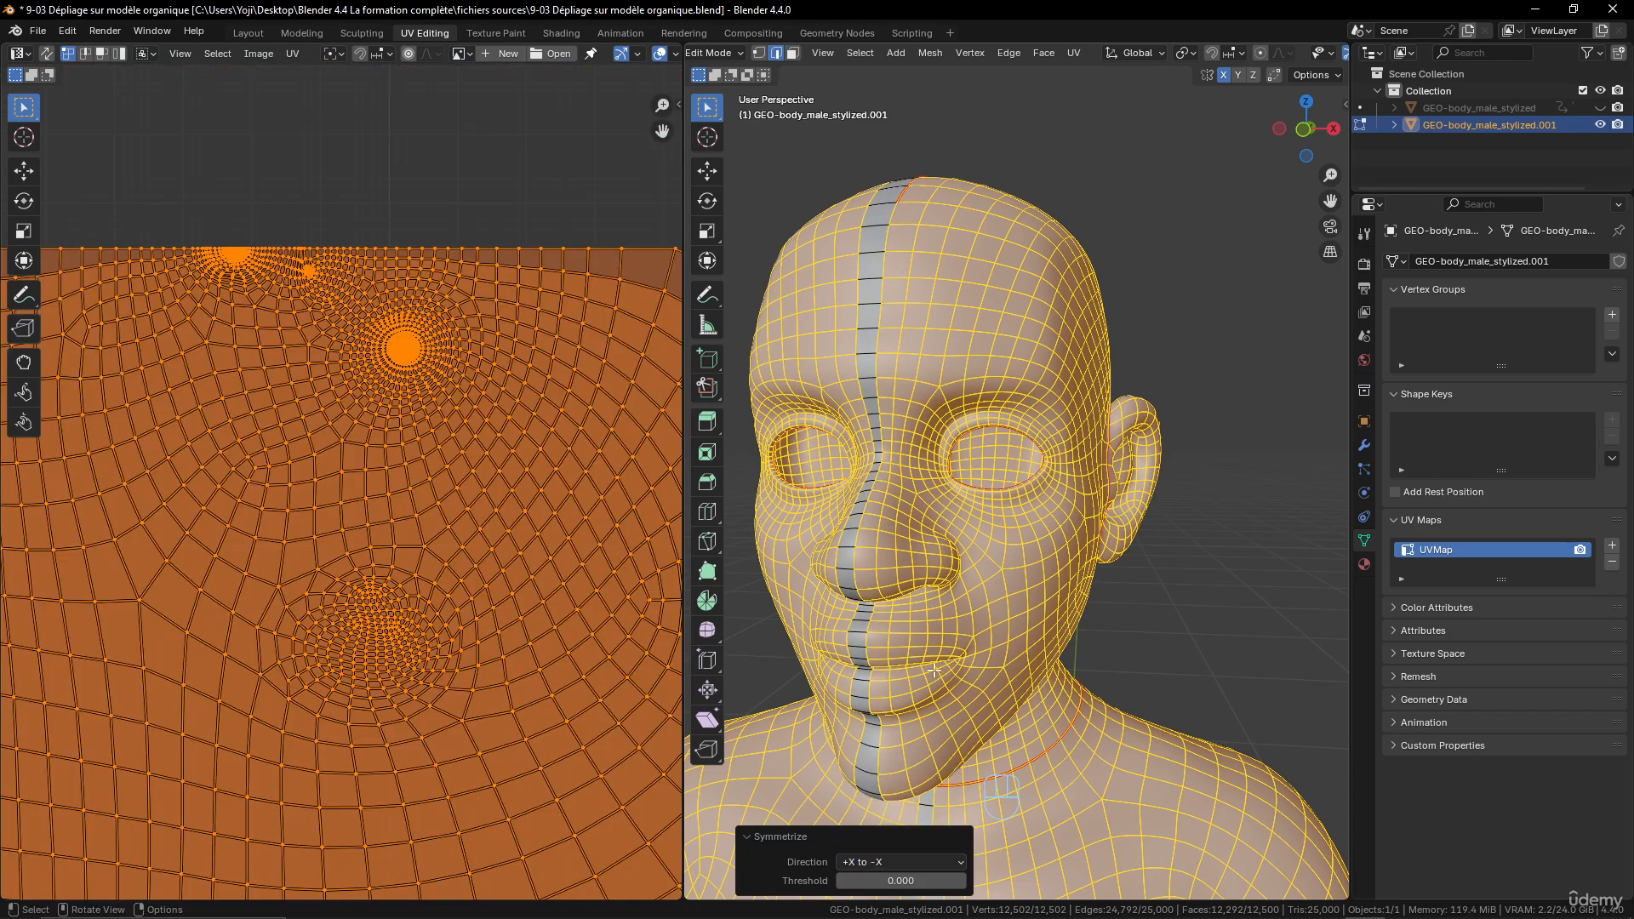
middle_drag(935, 670, 1022, 582)
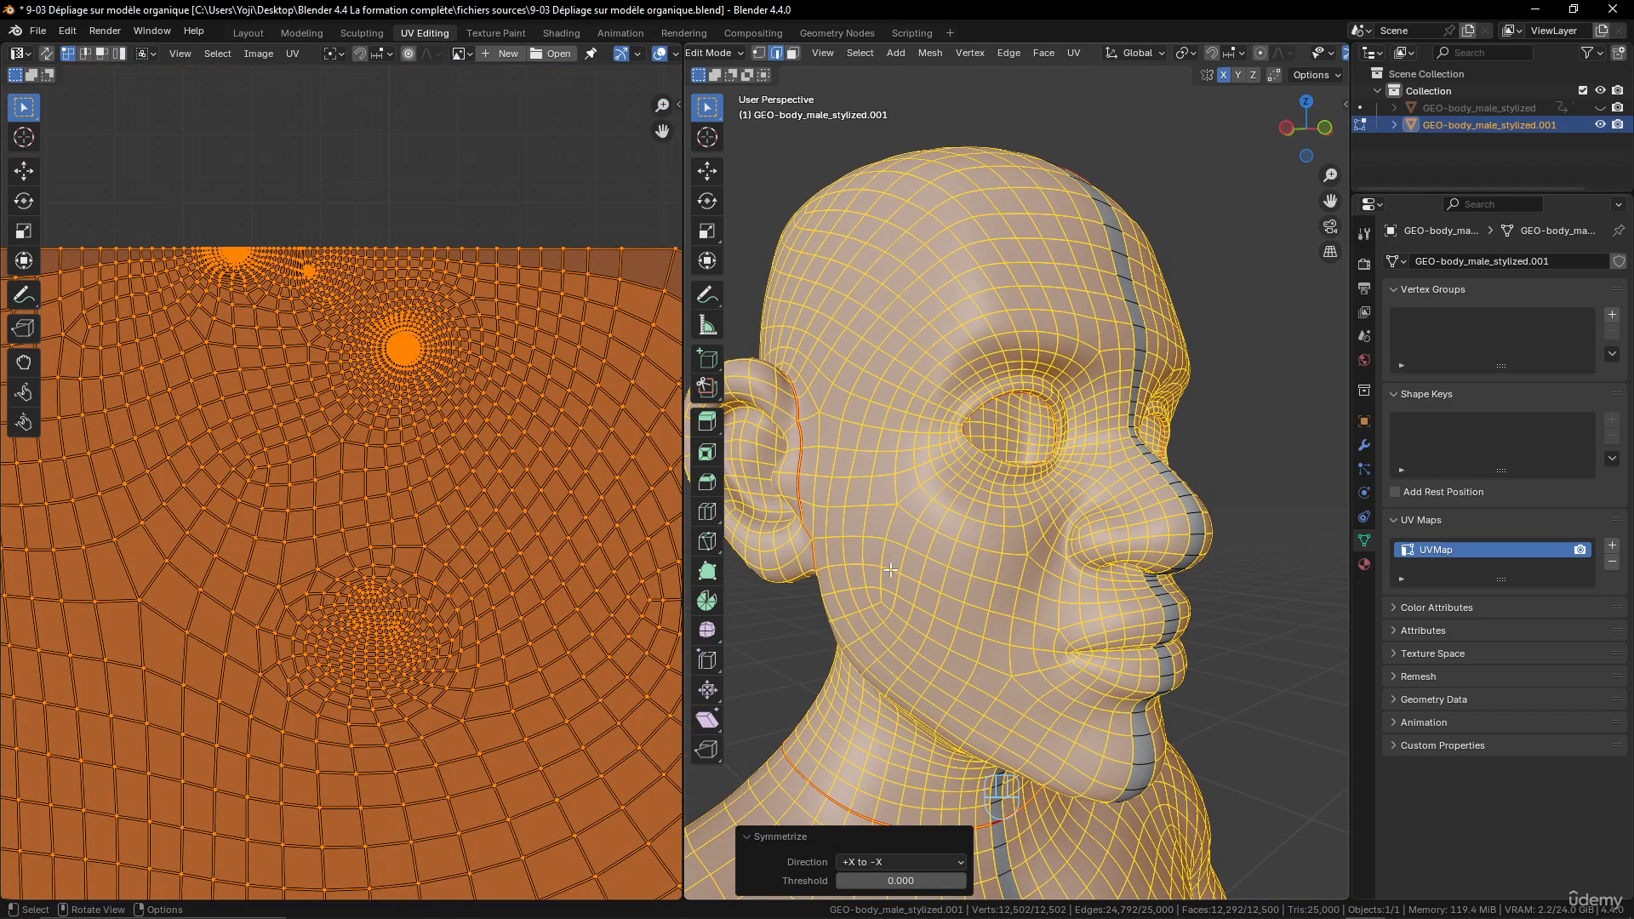
middle_drag(890, 569, 950, 559)
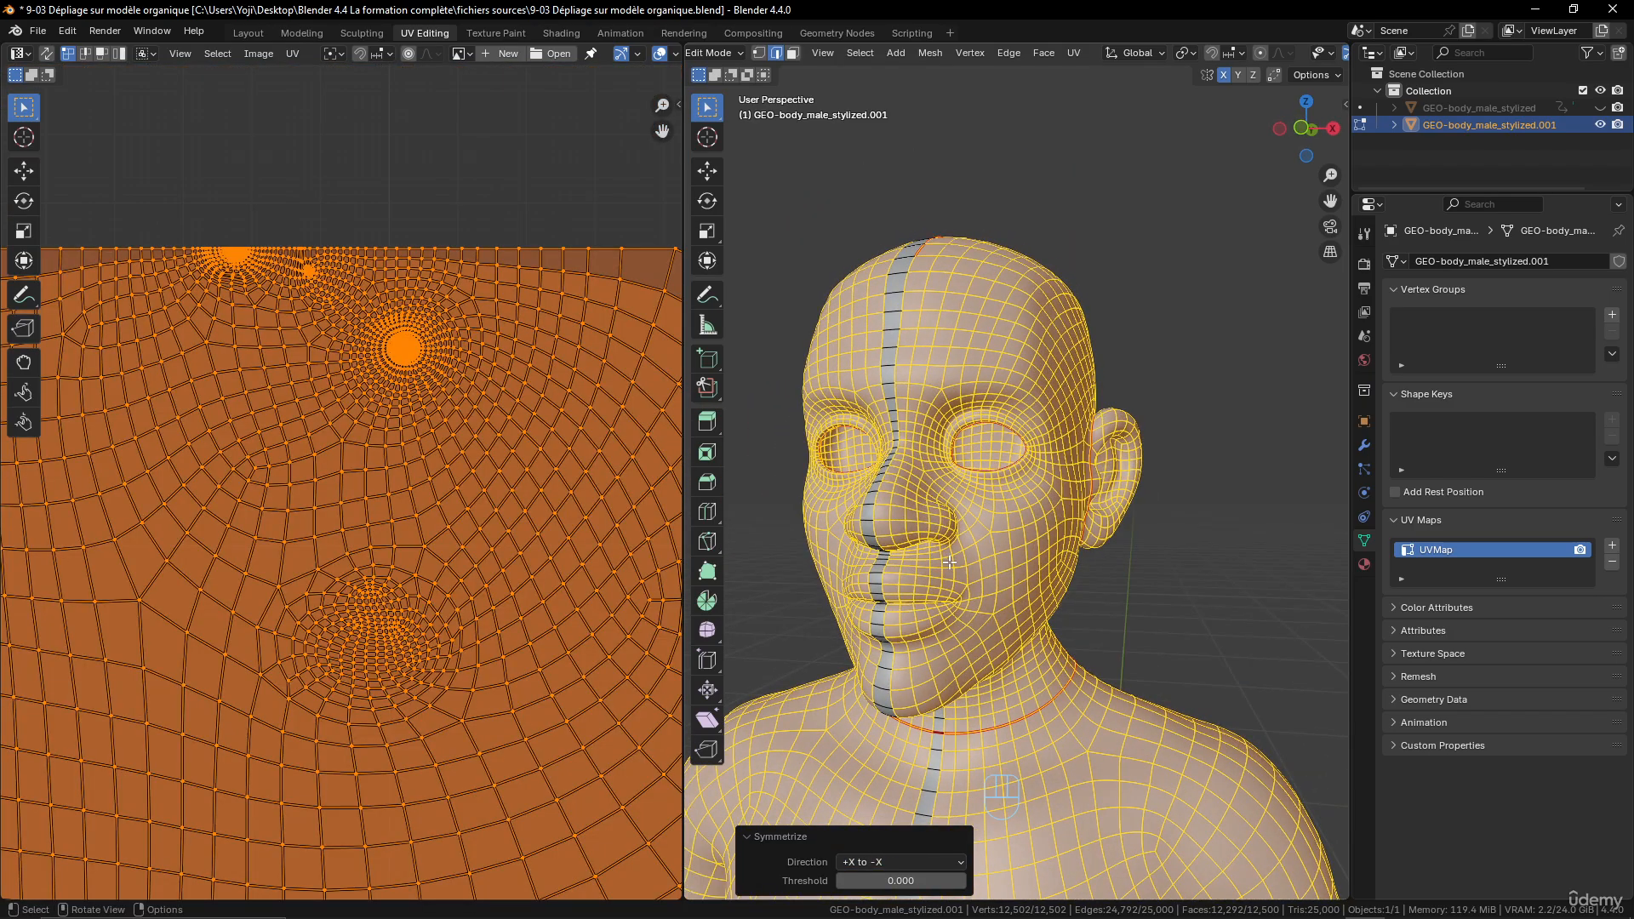
- Select the entire mesh and unwrap it with the Angle Based method
key(alt+a)
key(a)
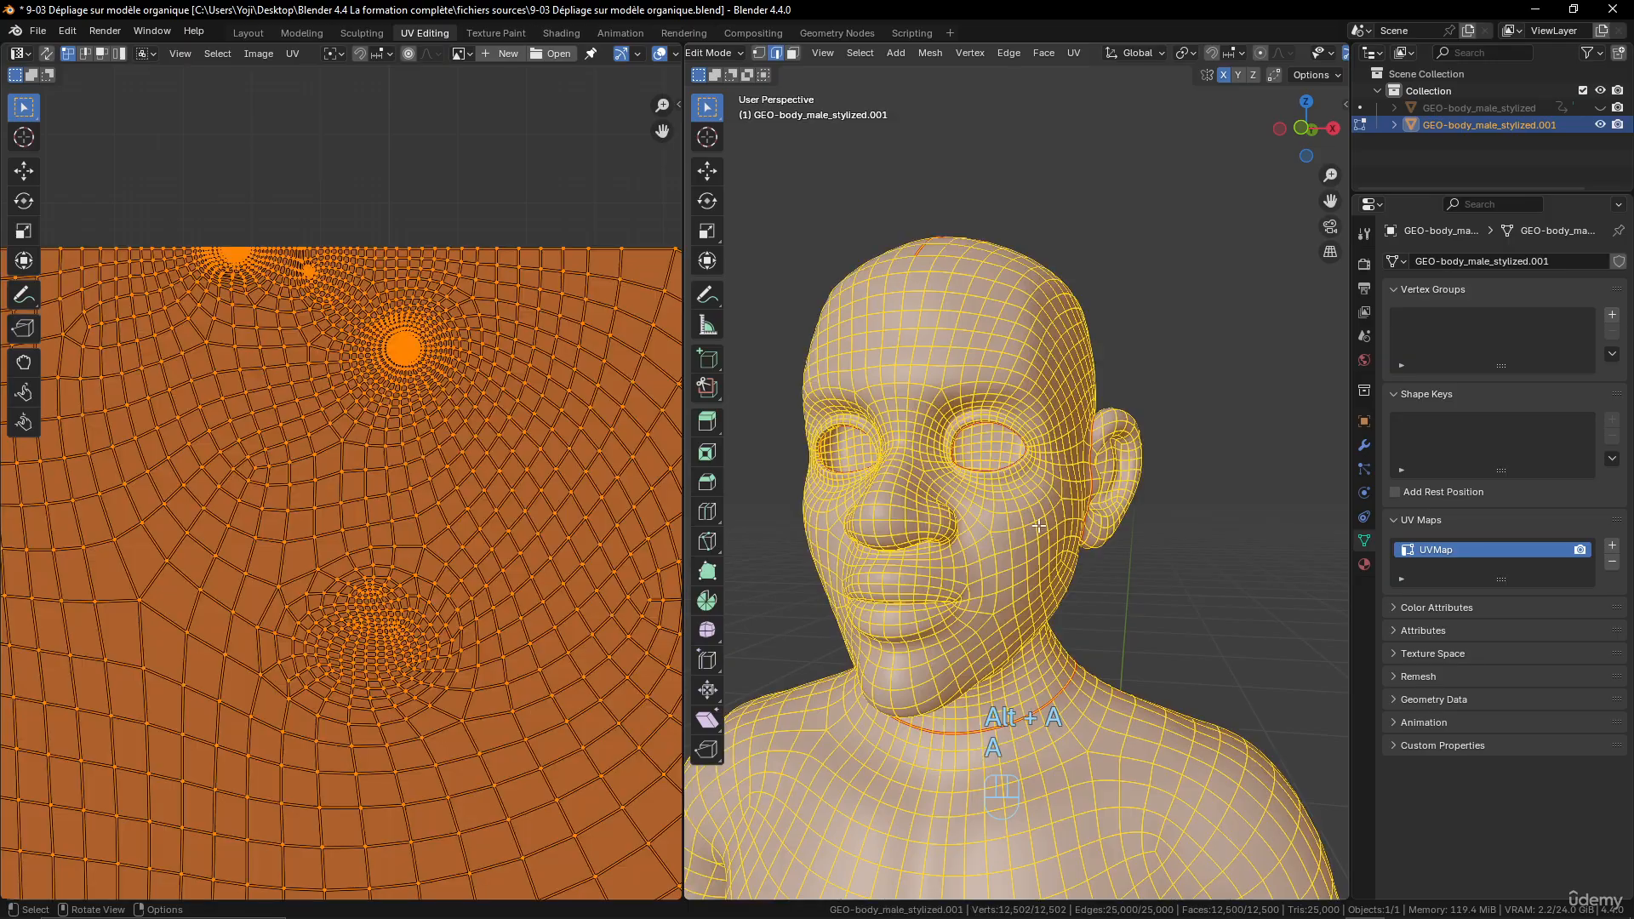
scroll(1005, 535, down, 3)
key(u)
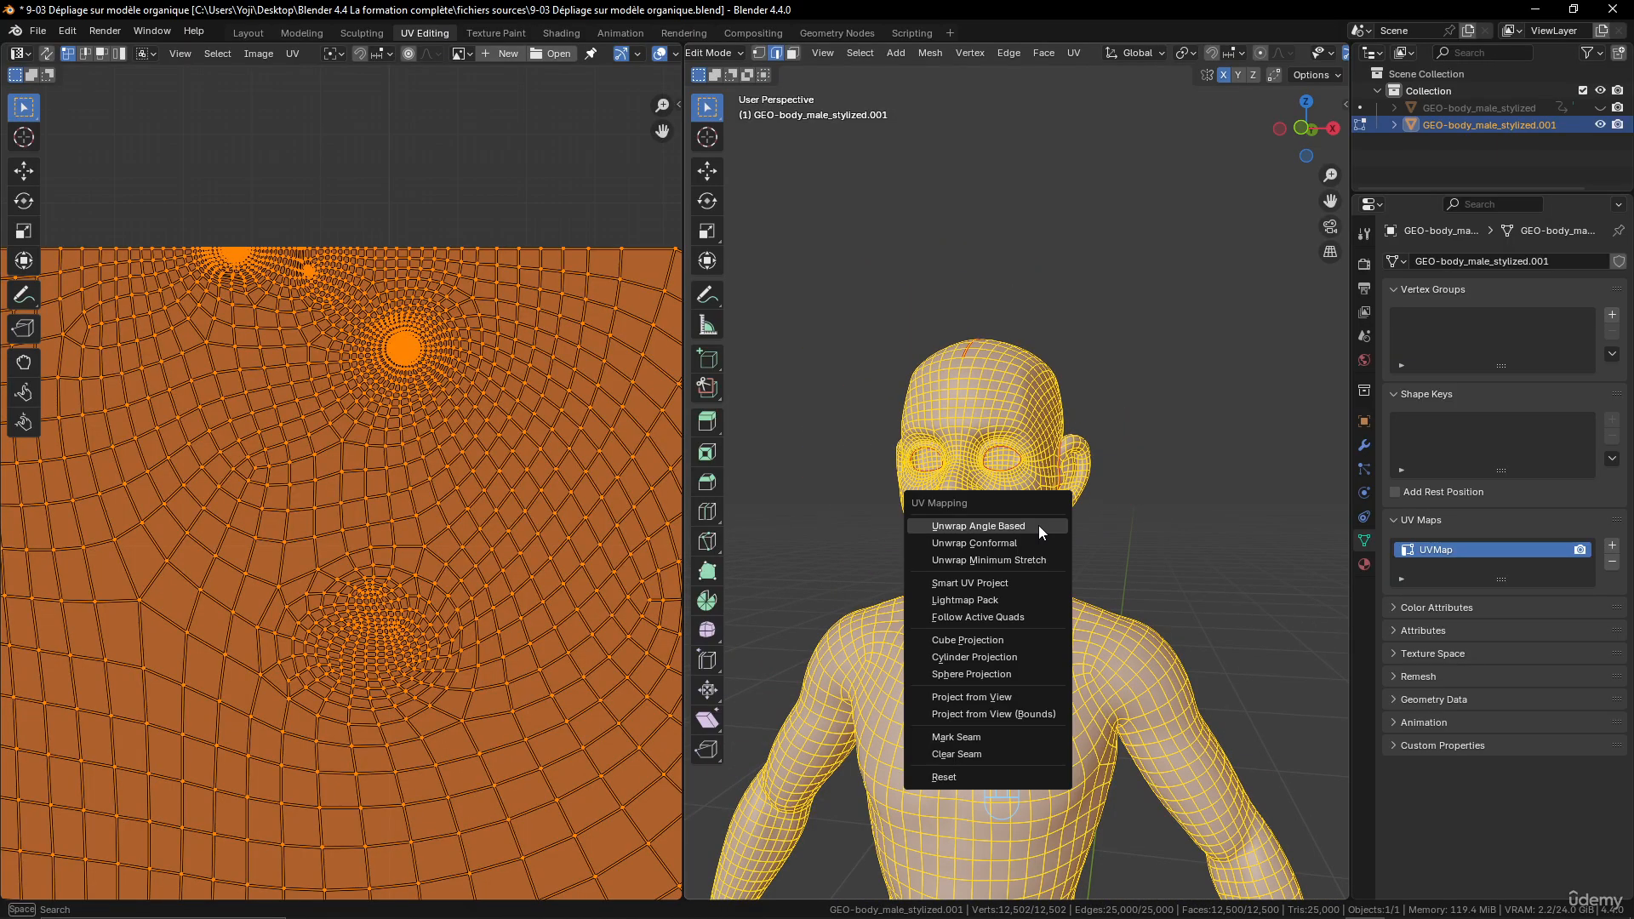
click(1038, 525)
- Examine the unwrapped UV islands of the head, mouth interior, ears, eye sockets, nostrils and body in the UV layout
scroll(473, 513, down, 4)
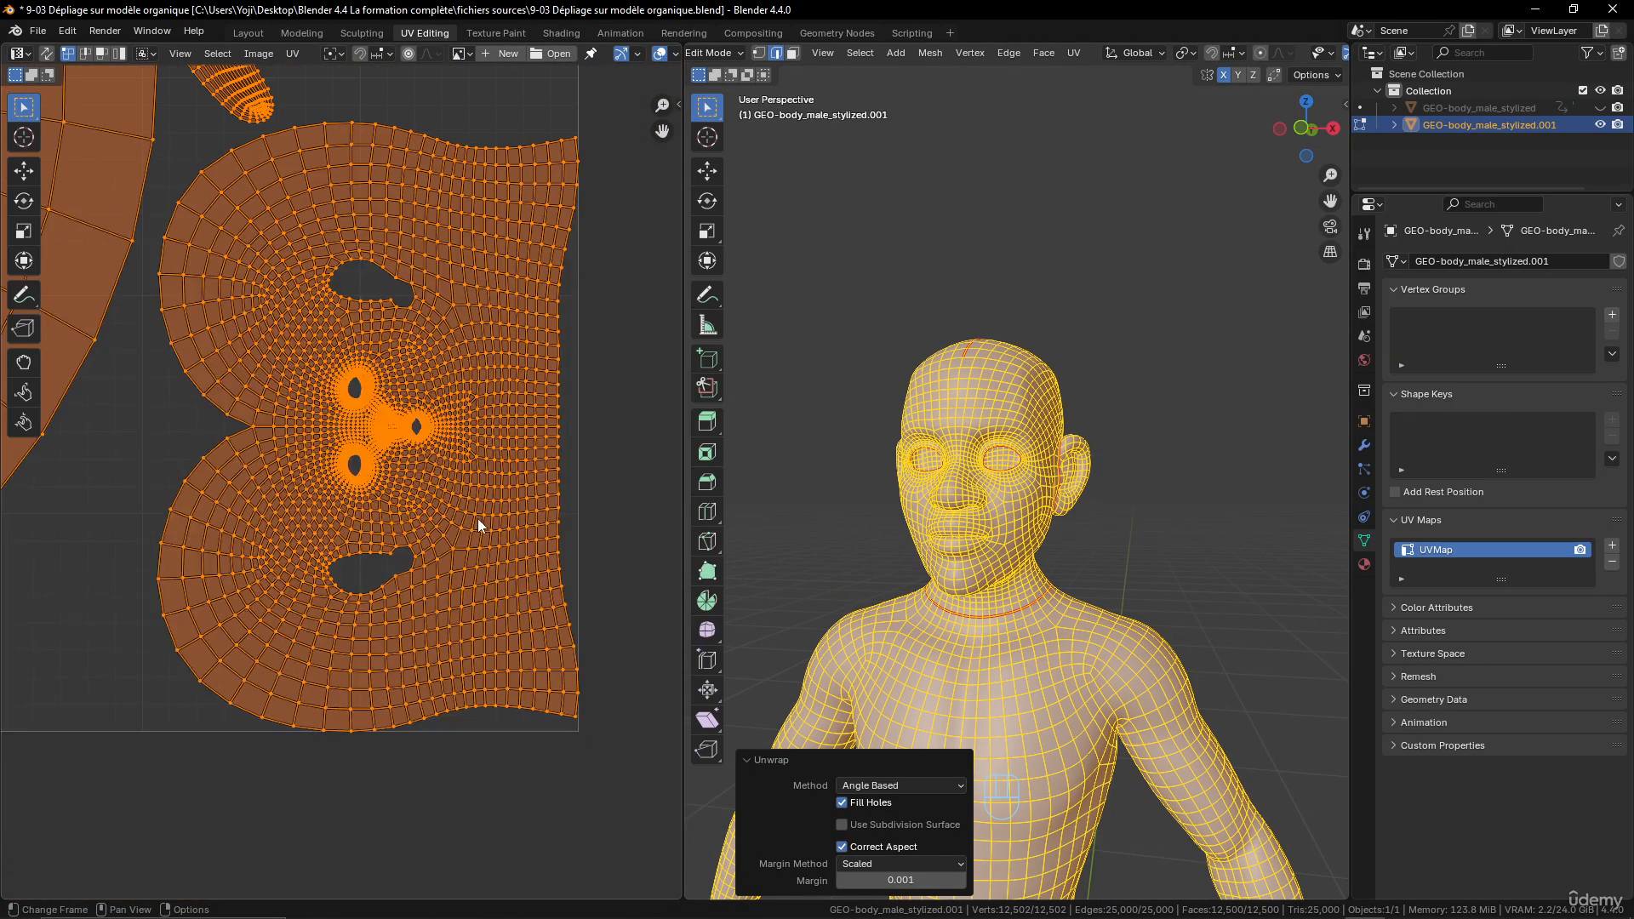
scroll(469, 502, up, 8)
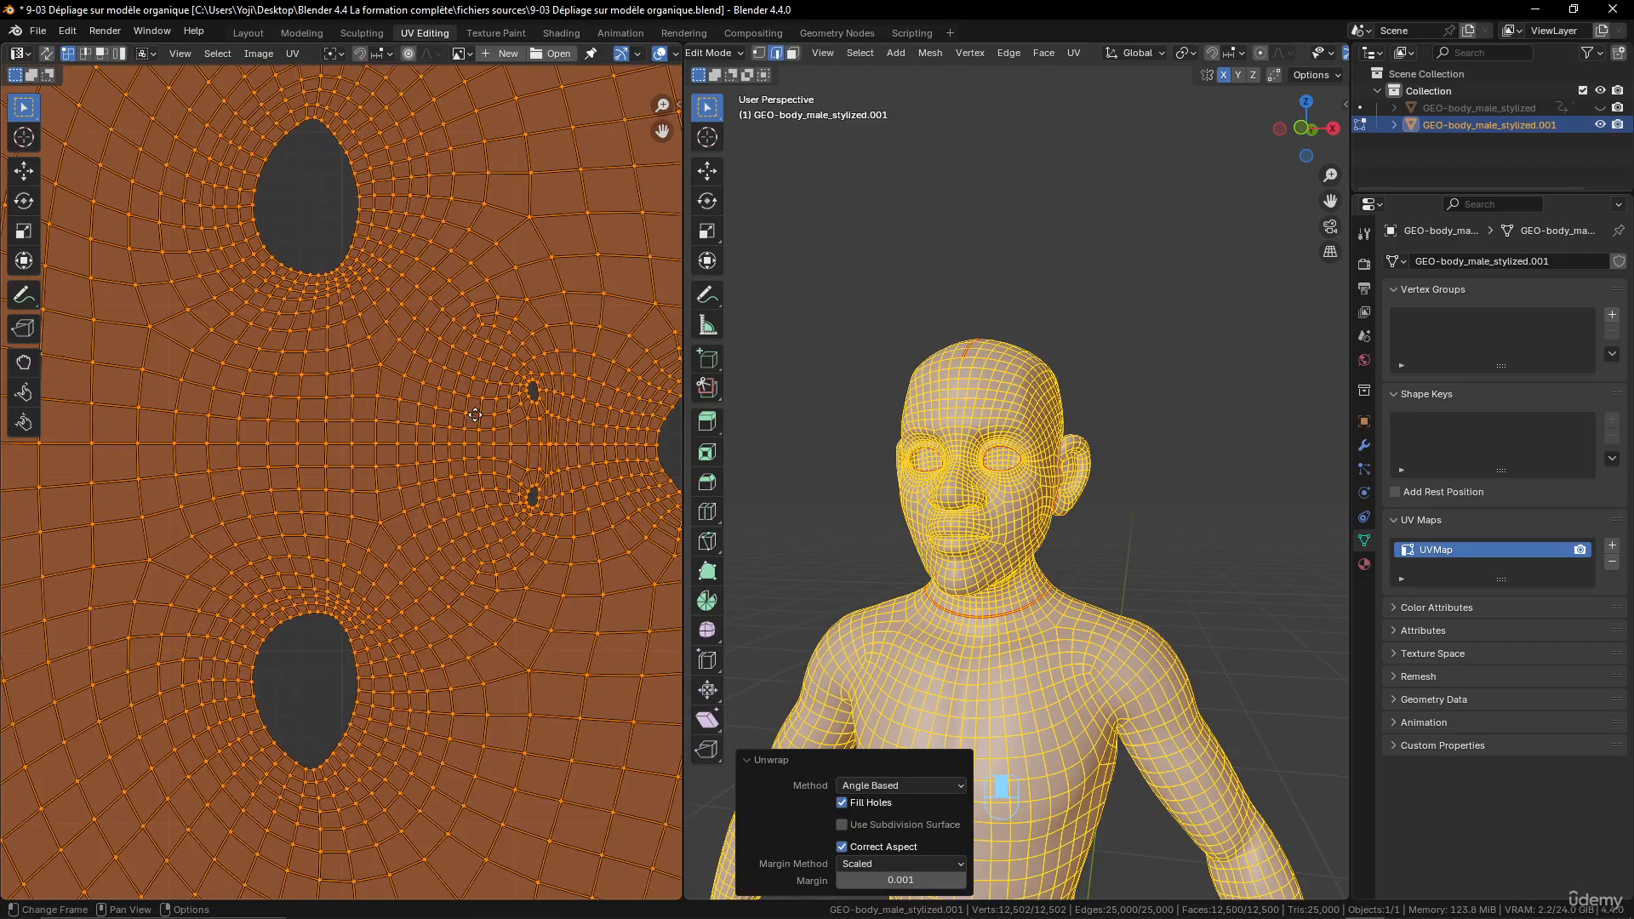
middle_drag(548, 479, 522, 596)
scroll(518, 464, down, 5)
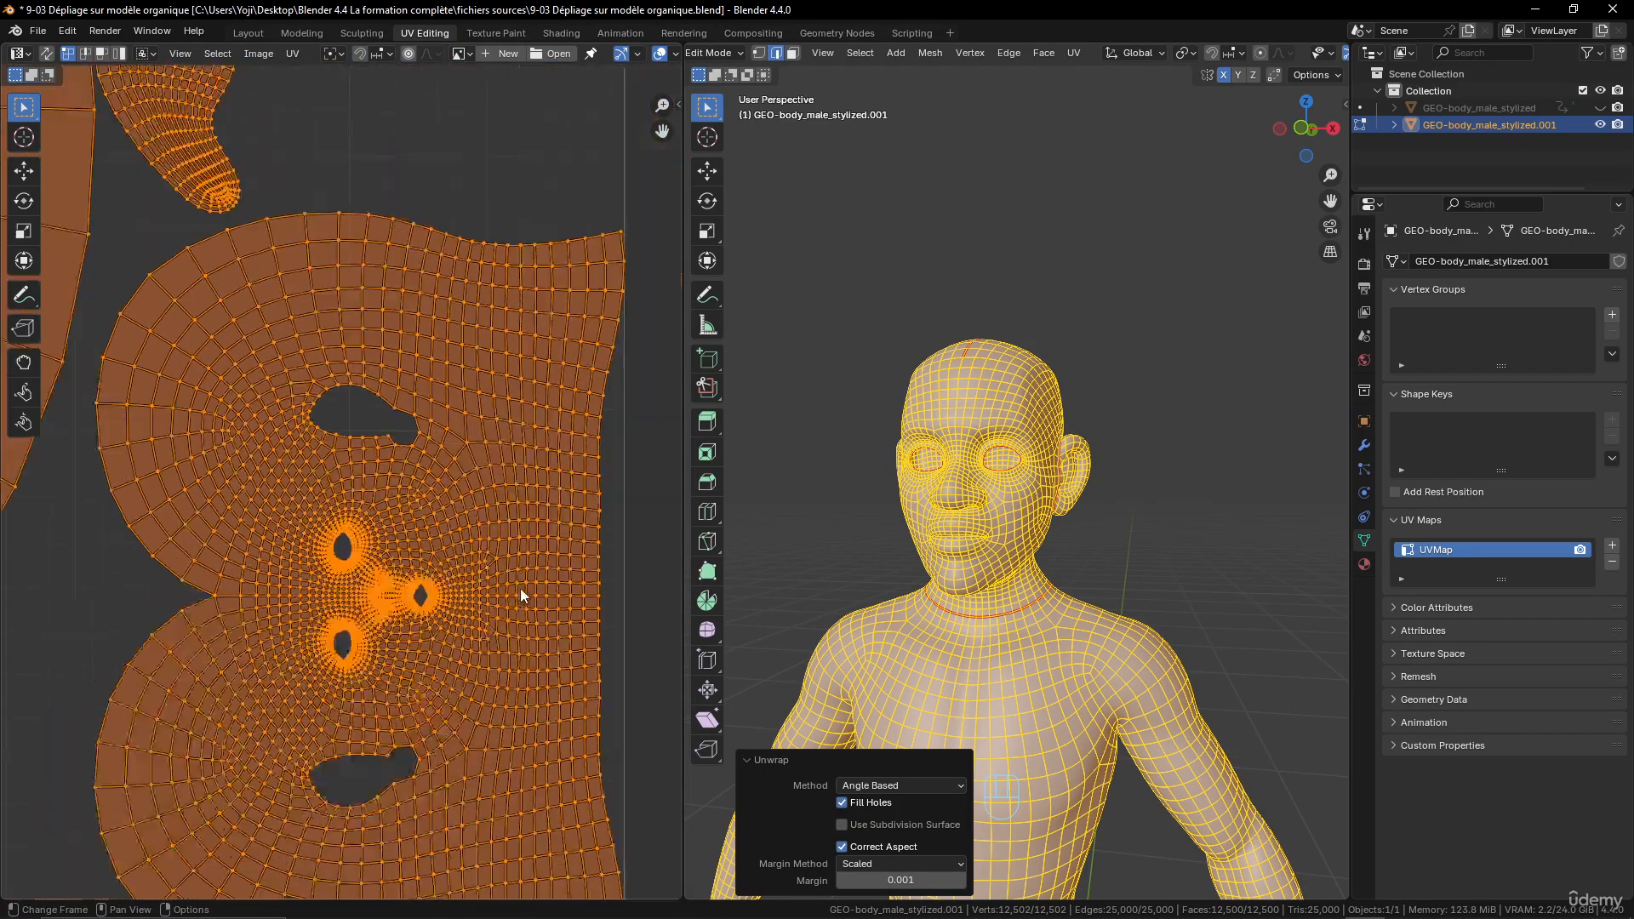
scroll(515, 583, down, 2)
middle_drag(374, 366, 562, 671)
scroll(477, 567, up, 3)
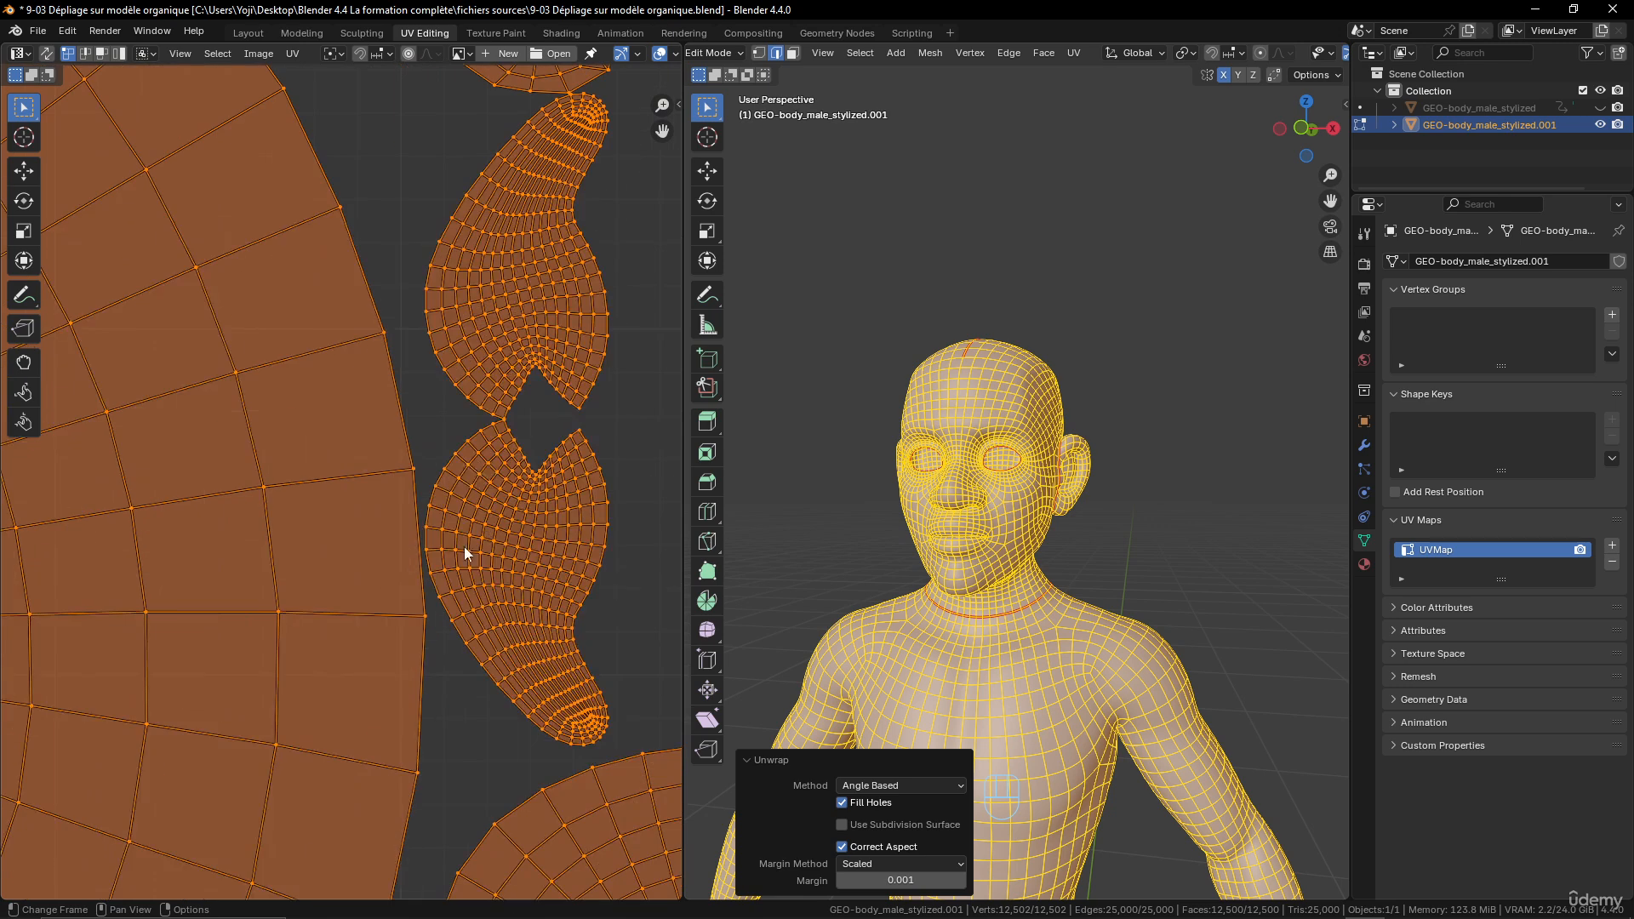
middle_drag(555, 202, 533, 635)
scroll(509, 328, up, 2)
middle_drag(509, 328, 524, 375)
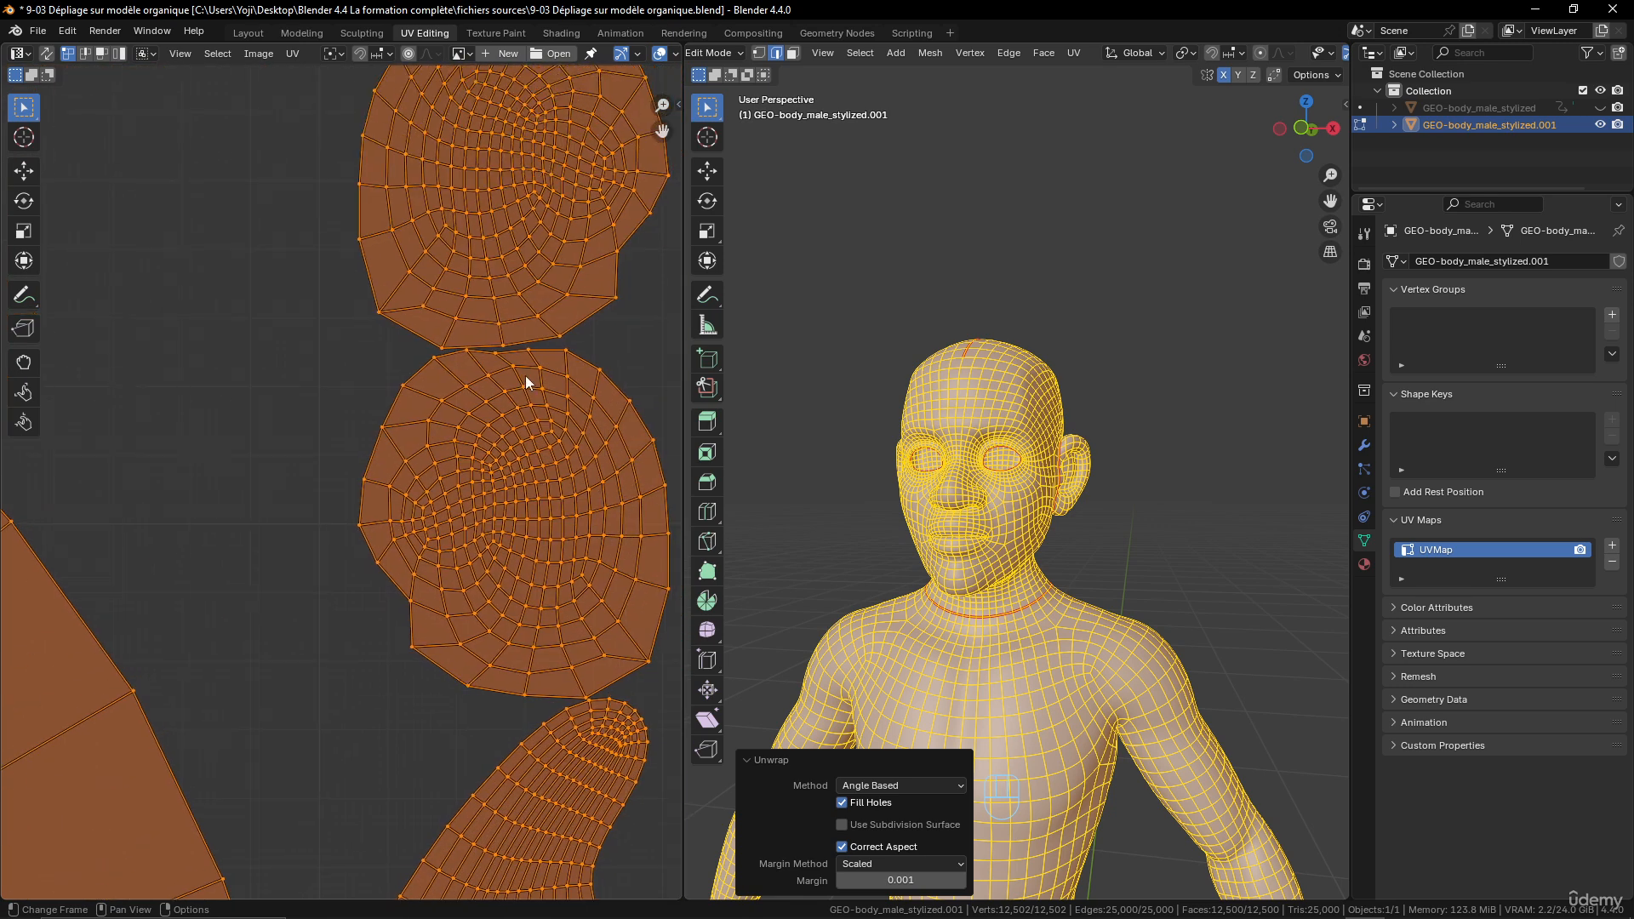
middle_drag(559, 510, 446, 504)
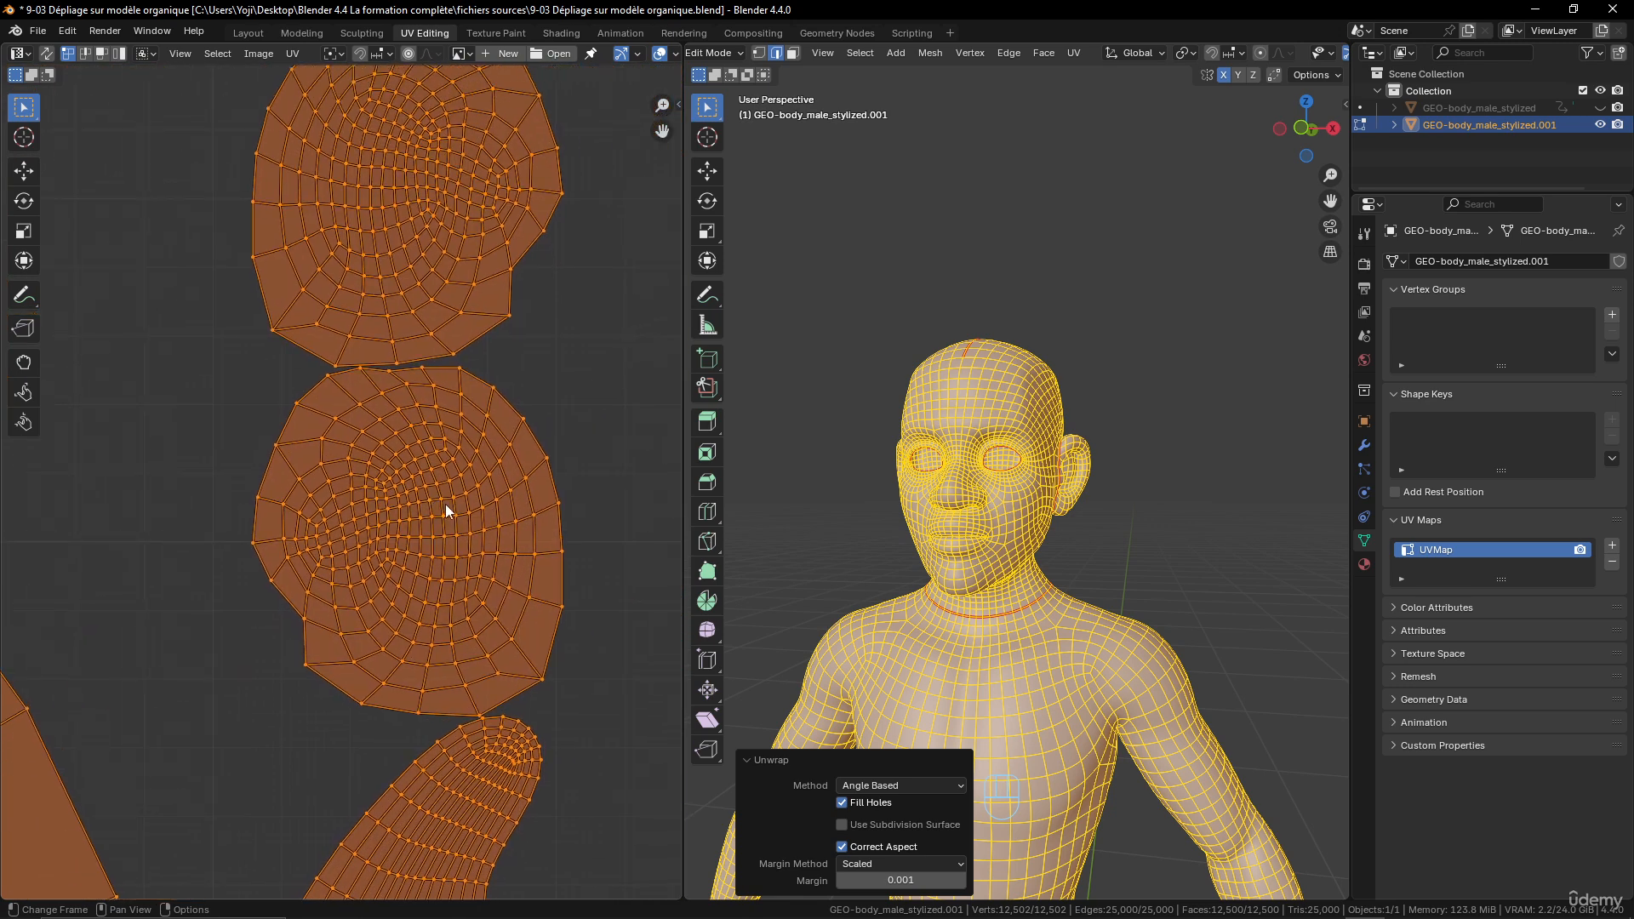
scroll(561, 616, down, 3)
scroll(483, 573, up, 4)
middle_drag(468, 320, 536, 433)
scroll(452, 410, down, 5)
scroll(536, 432, down, 5)
middle_drag(523, 518, 659, 467)
scroll(366, 468, up, 4)
middle_drag(366, 467, 806, 608)
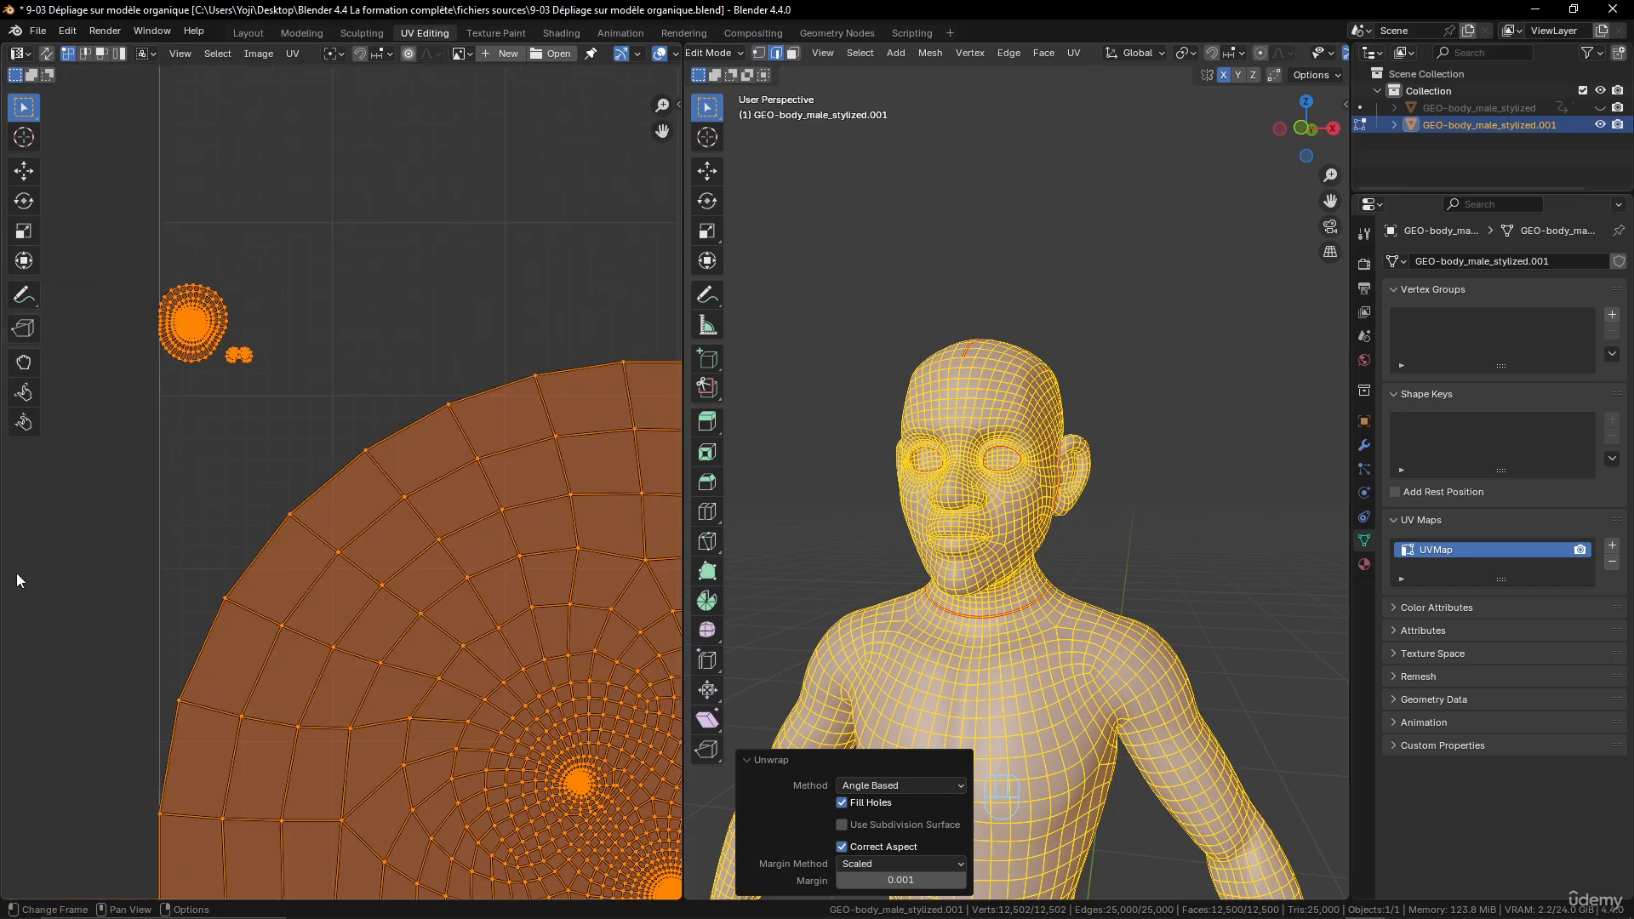
- Examine the small mouth-interior and nostril UV islands and compare them with the nostrils on the model
scroll(232, 371, up, 5)
middle_drag(233, 371, 449, 613)
scroll(452, 597, up, 3)
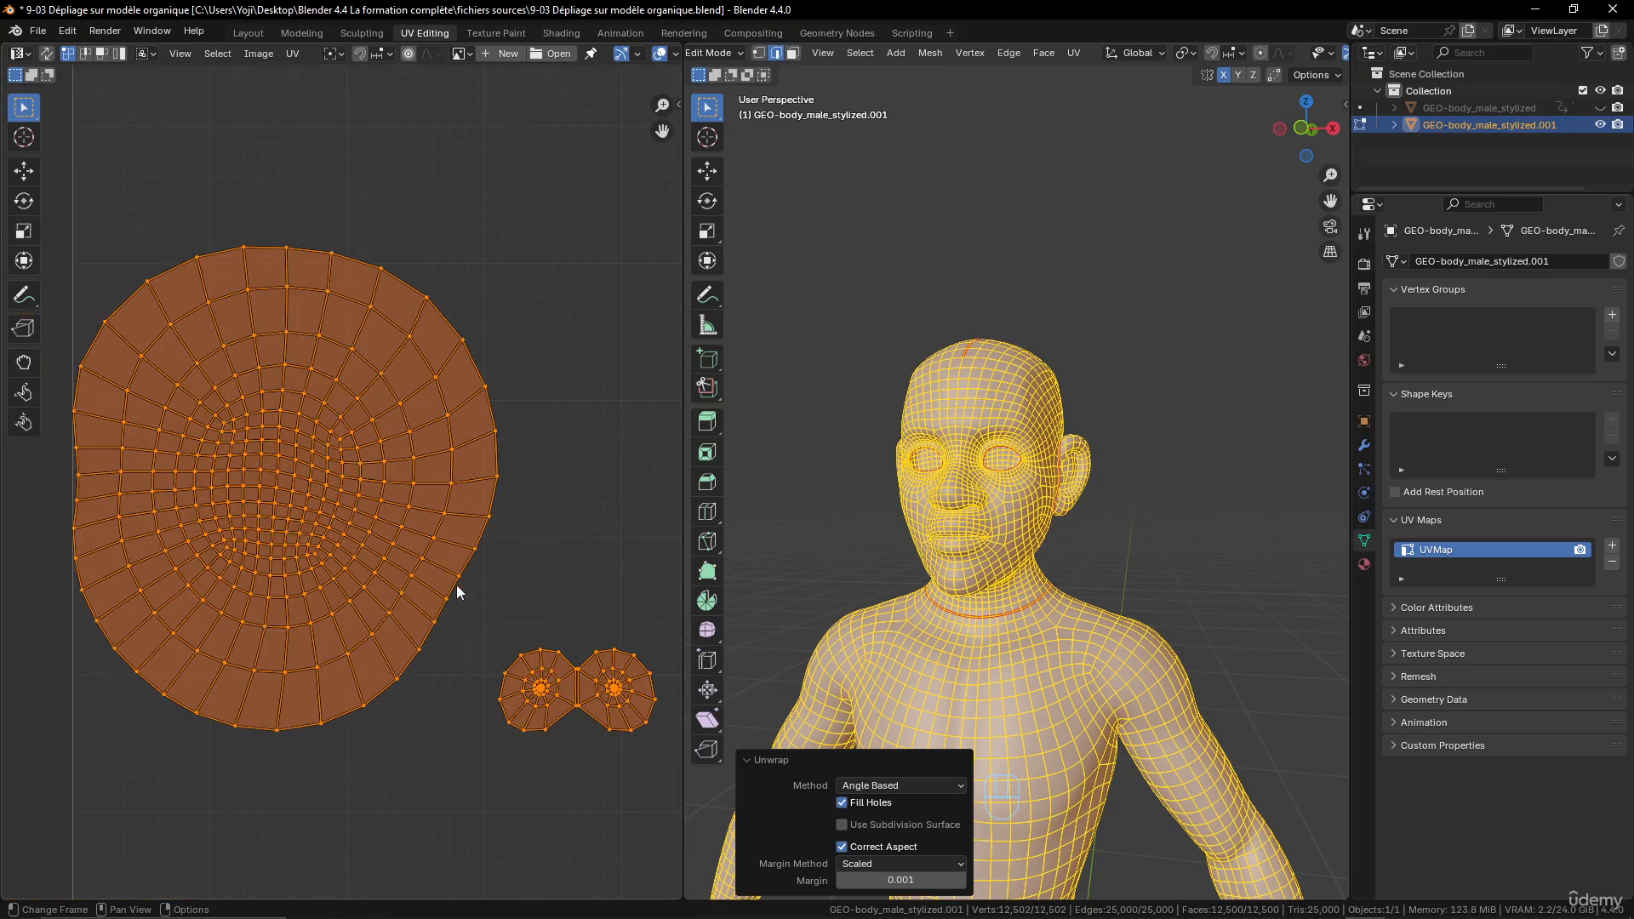
middle_drag(573, 649, 389, 577)
scroll(428, 649, up, 4)
middle_drag(496, 656, 390, 569)
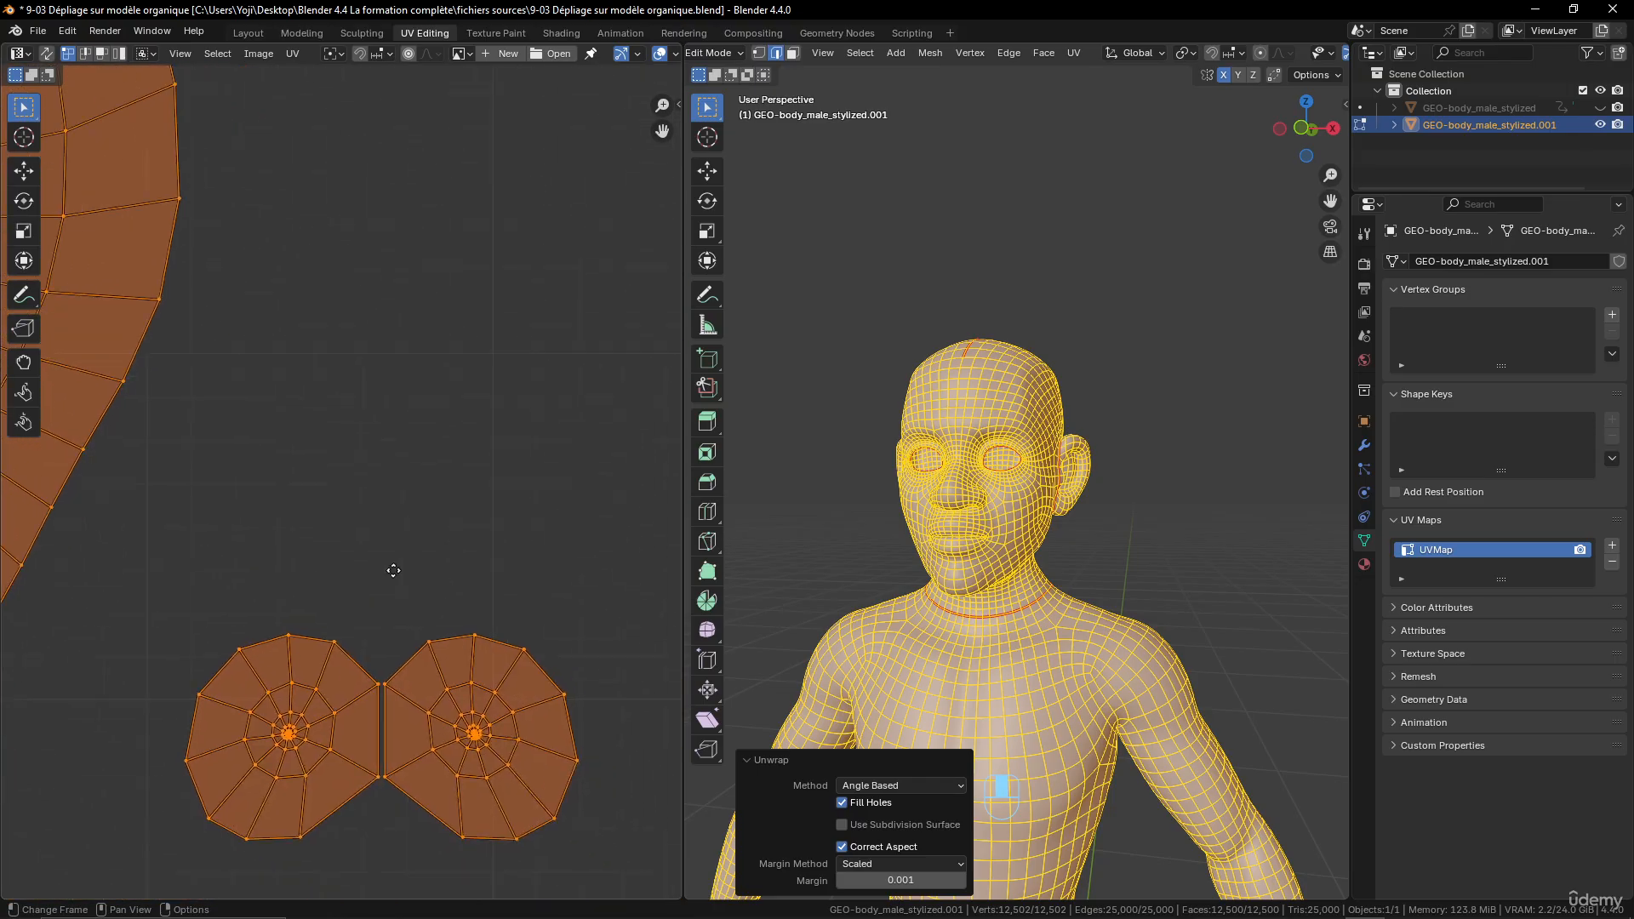
scroll(1052, 525, up, 3)
middle_drag(1052, 525, 1052, 422)
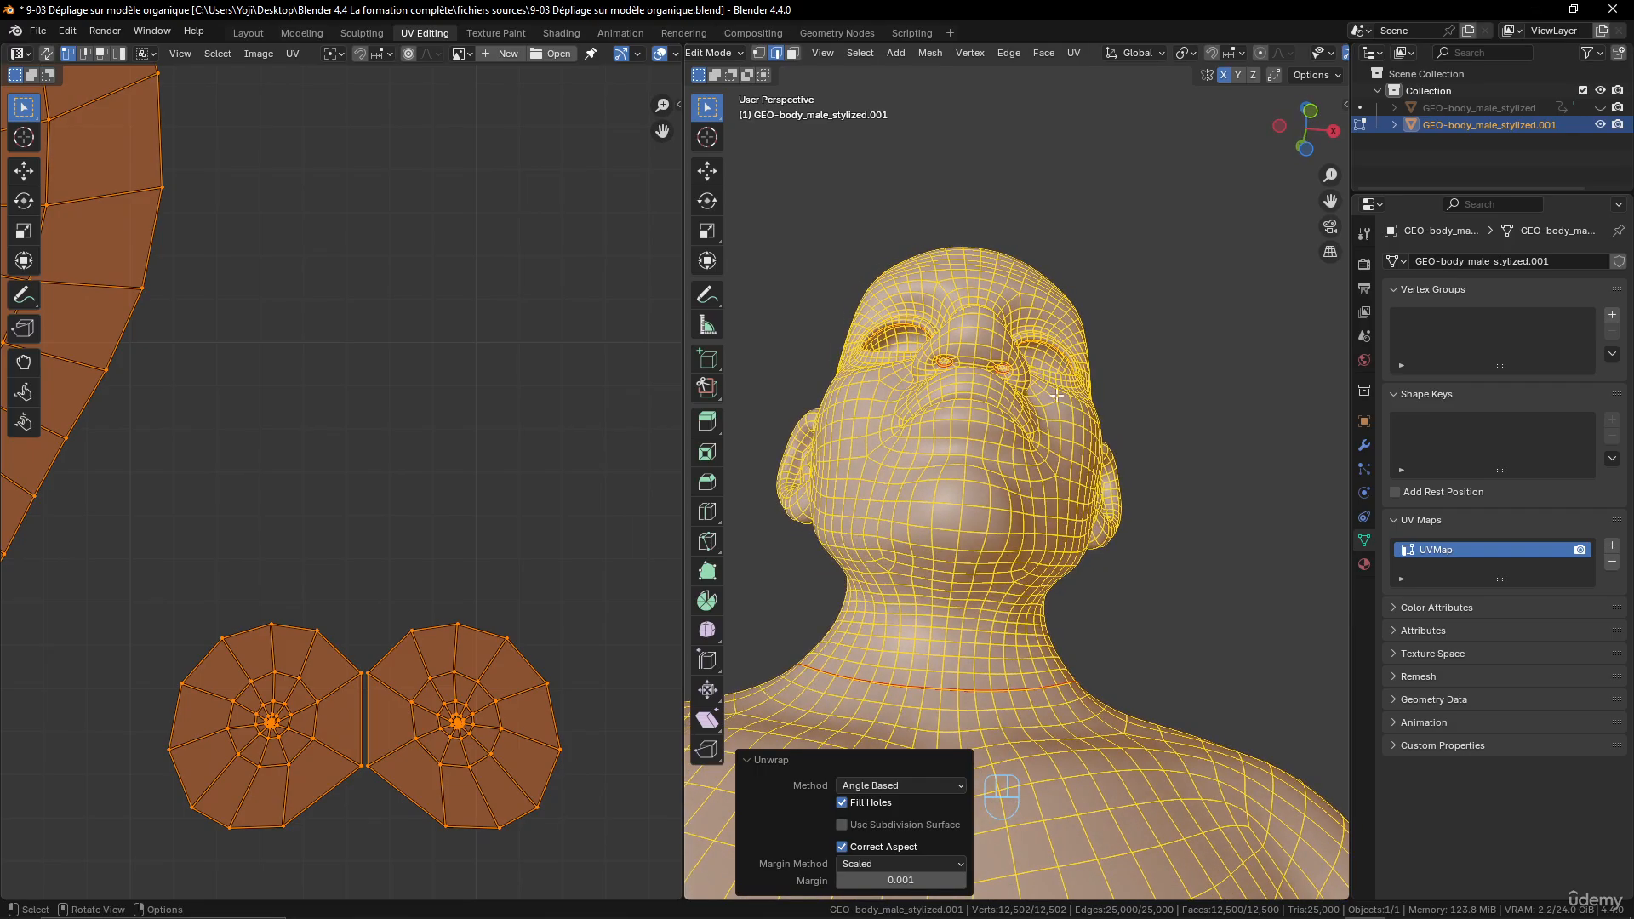
scroll(1052, 389, up, 5)
shift+middle_drag(1037, 363, 1021, 424)
scroll(940, 423, down, 8)
scroll(1056, 585, down, 3)
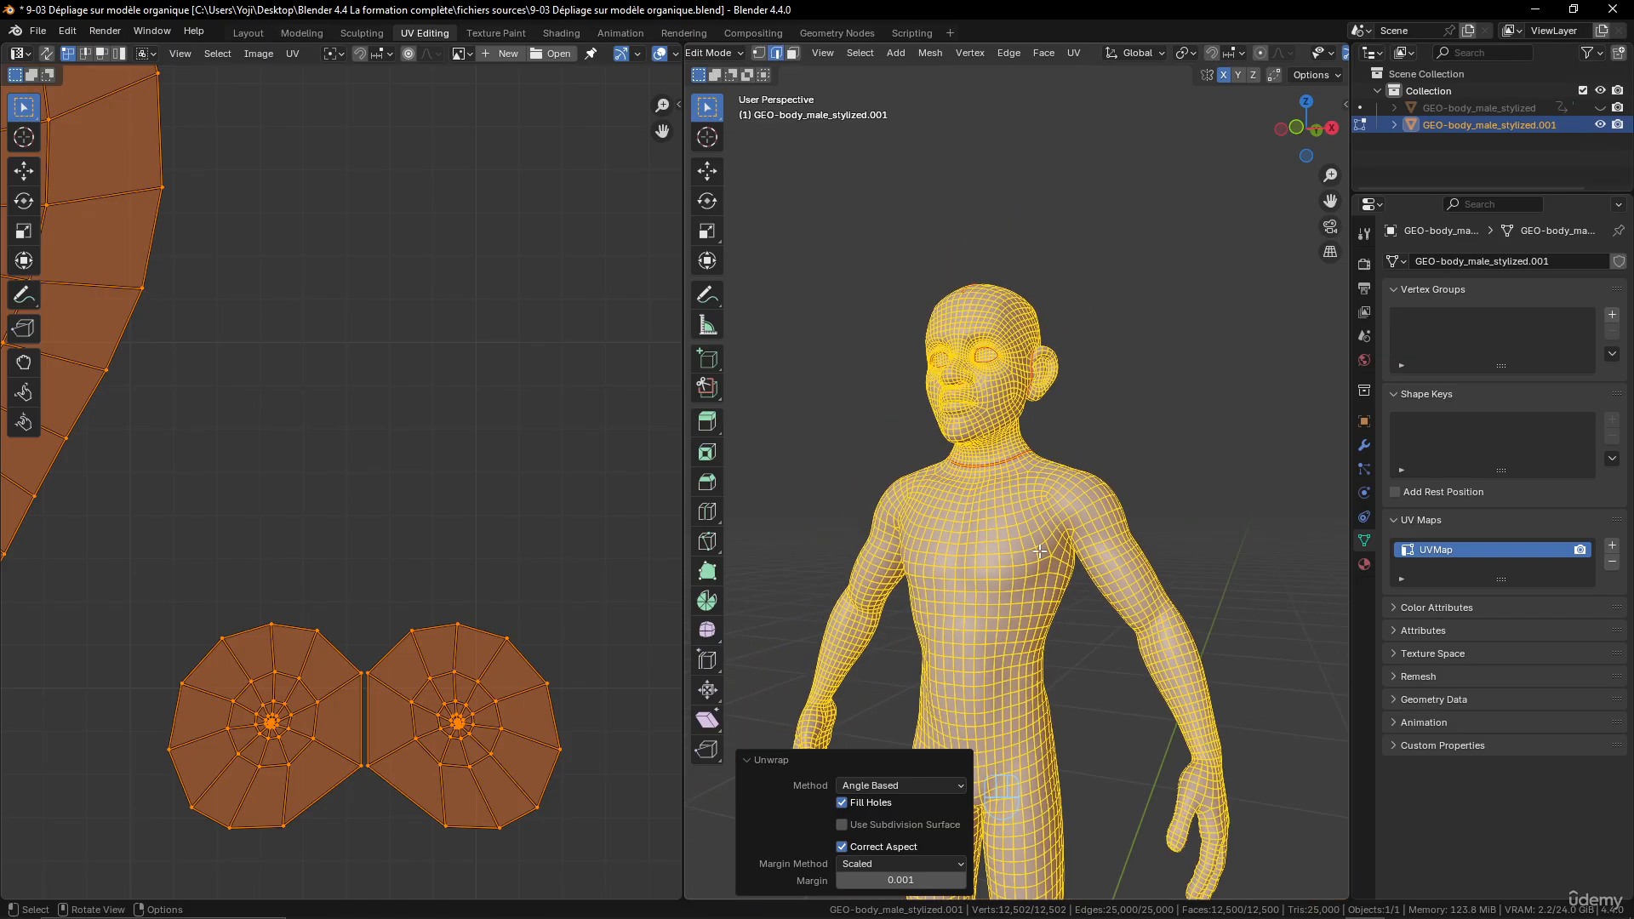
- Mark the edge loop around the top of the character's left upper arm, at the shoulder, as a seam
middle_drag(1057, 585, 937, 581)
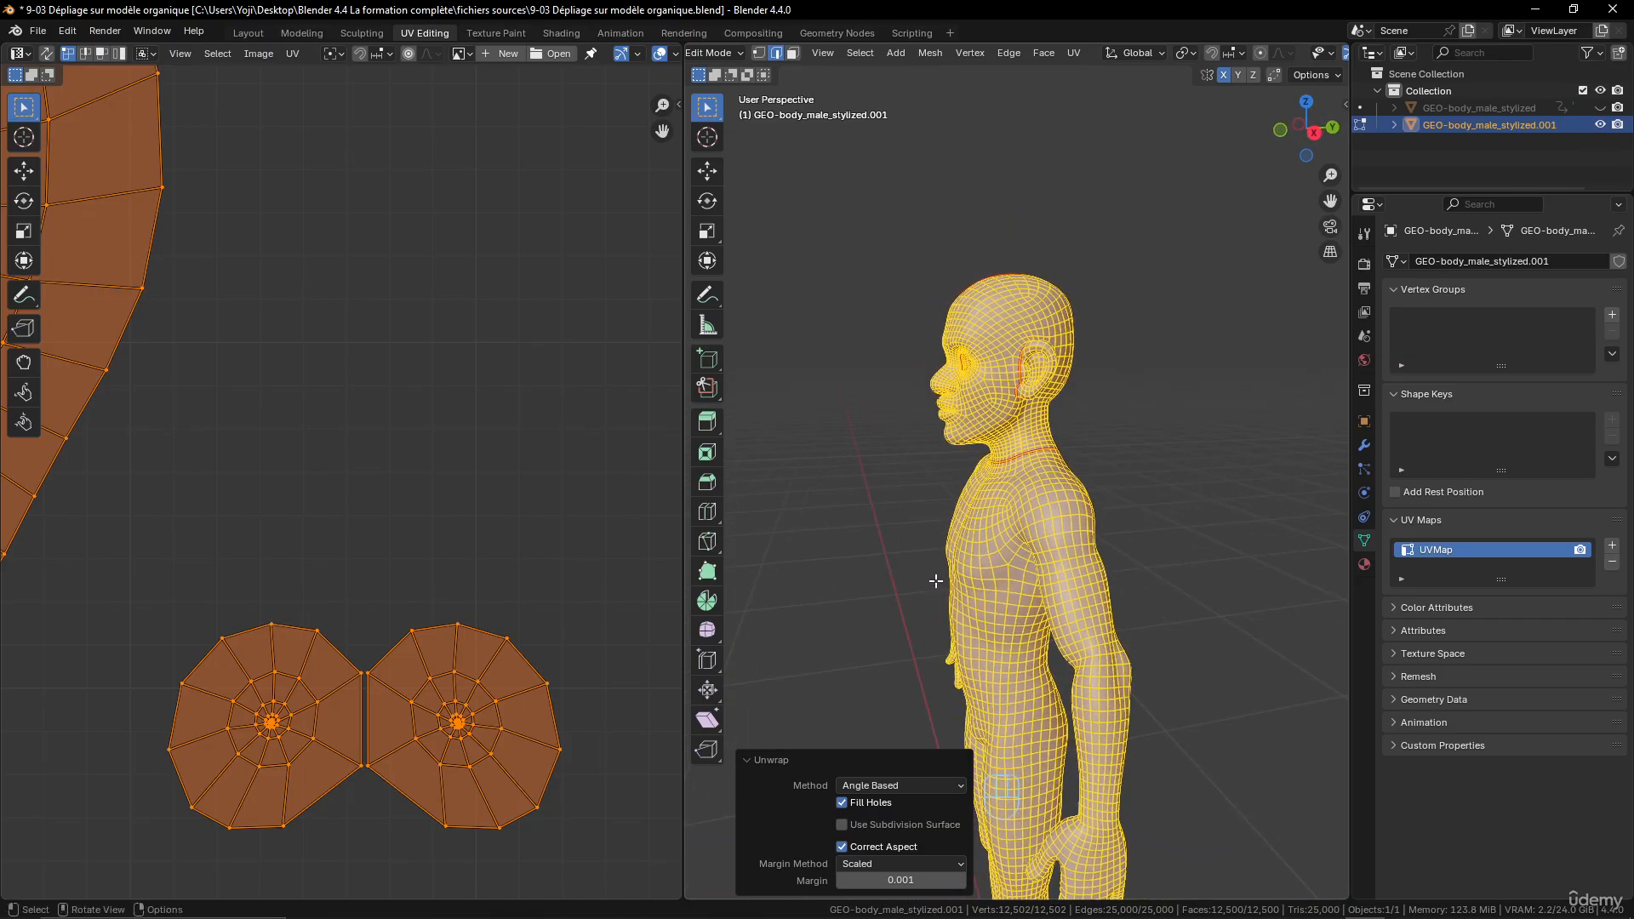
middle_drag(1046, 592, 1039, 452)
scroll(1160, 559, up, 4)
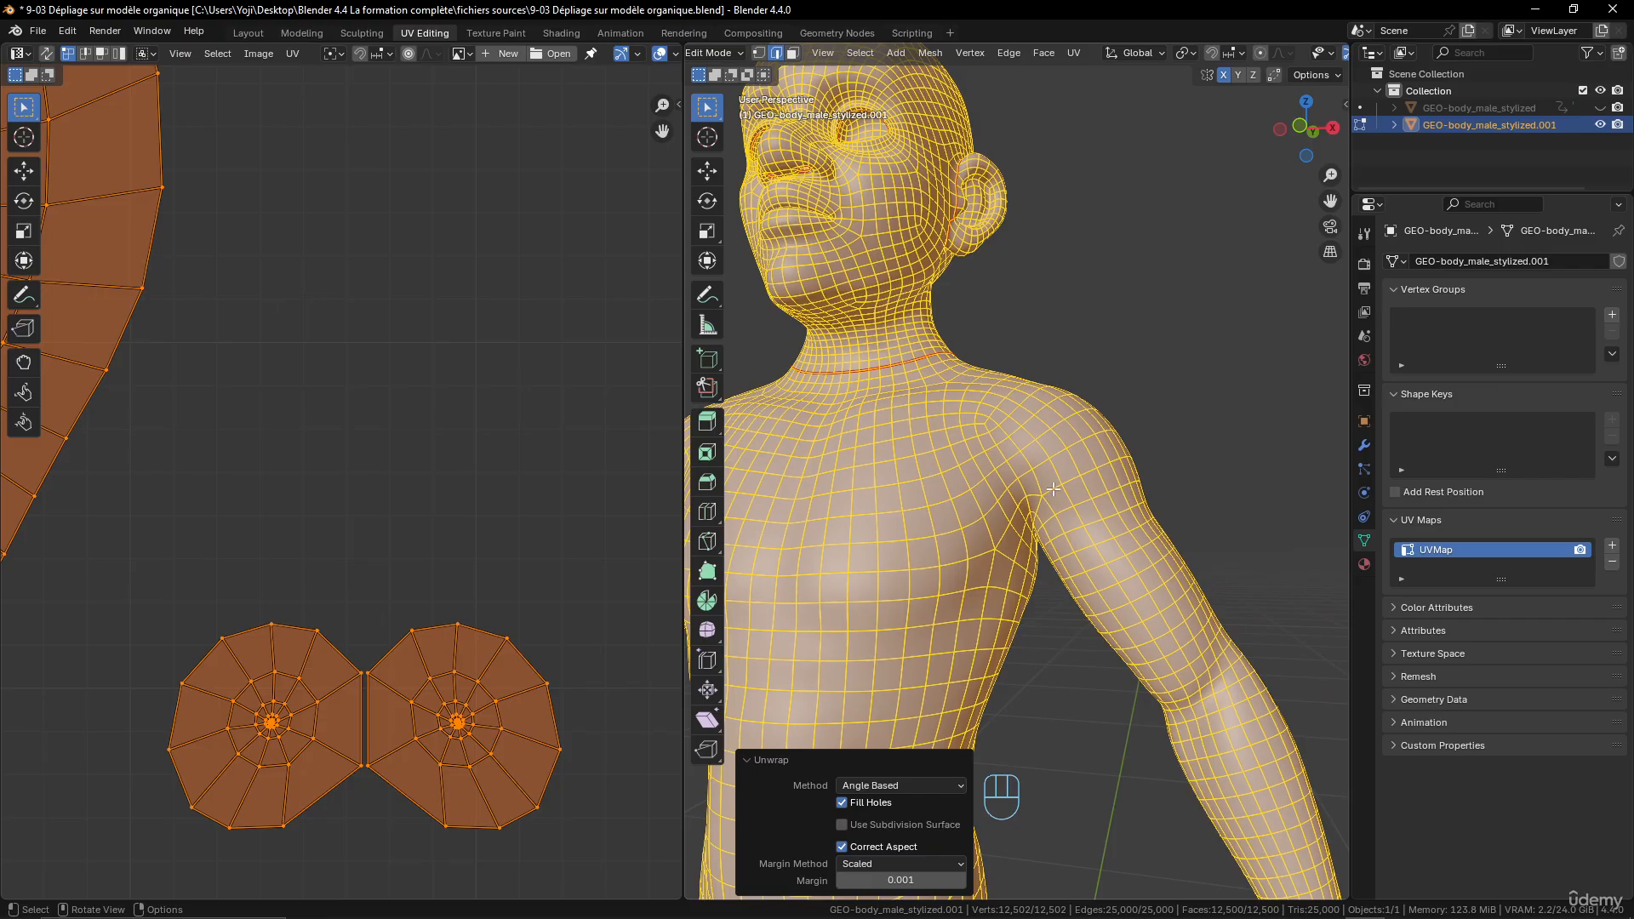
alt+click(1054, 489)
mouse_move(1053, 490)
middle_down()
mouse_move(1070, 497)
mouse_move(1038, 537)
mouse_move(1067, 513)
mouse_move(926, 540)
mouse_move(1125, 562)
mouse_move(1126, 488)
mouse_move(1013, 490)
mouse_move(1032, 507)
middle_up()
alt+shift+click(1043, 508)
key(ctrl+e)
click(1032, 507)
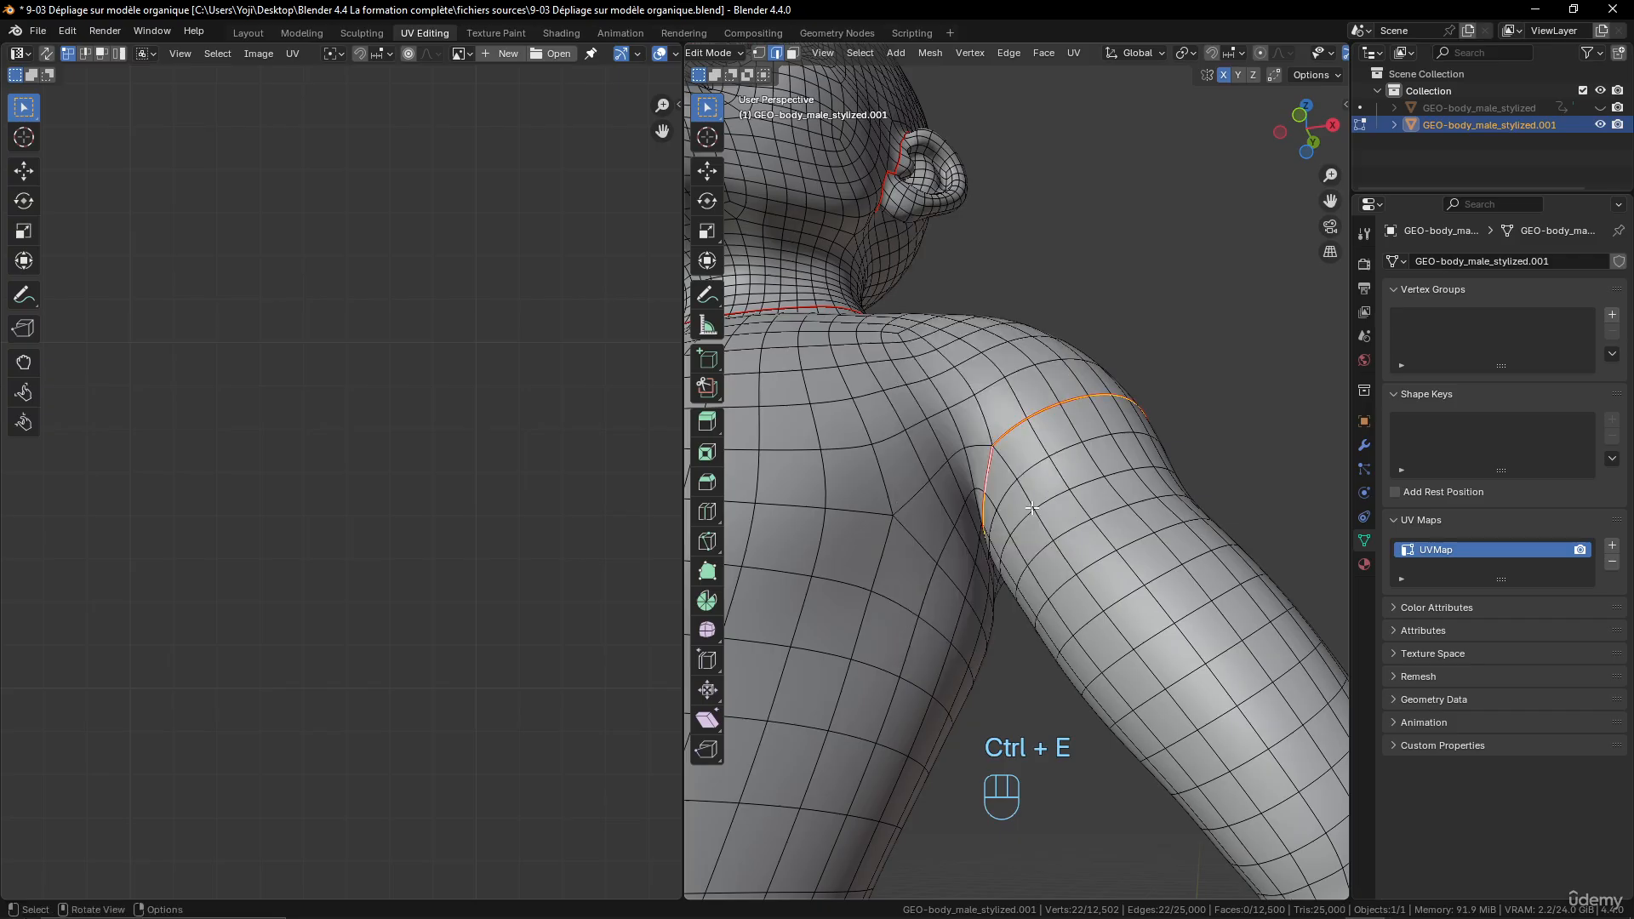
- Select a shortest edge path from the left armpit seam along the inner underside of the arm down to the wrist
key(KP_5)
middle_drag(1032, 508, 1045, 588)
scroll(1056, 613, up, 4)
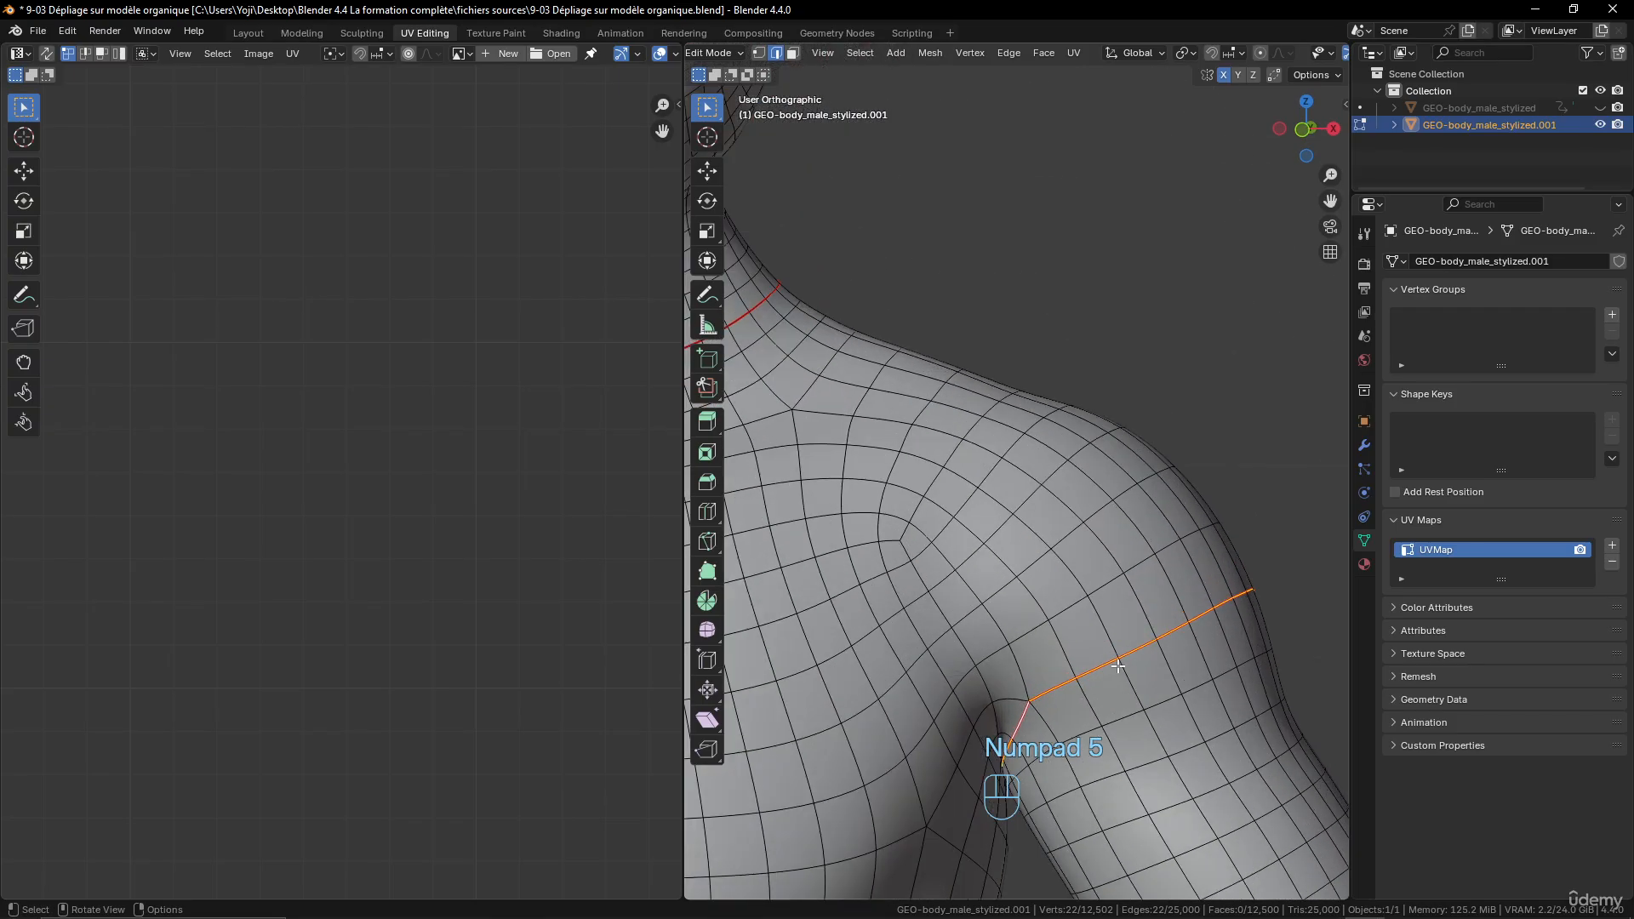
shift+middle_drag(1090, 793, 1029, 496)
scroll(1040, 576, up, 3)
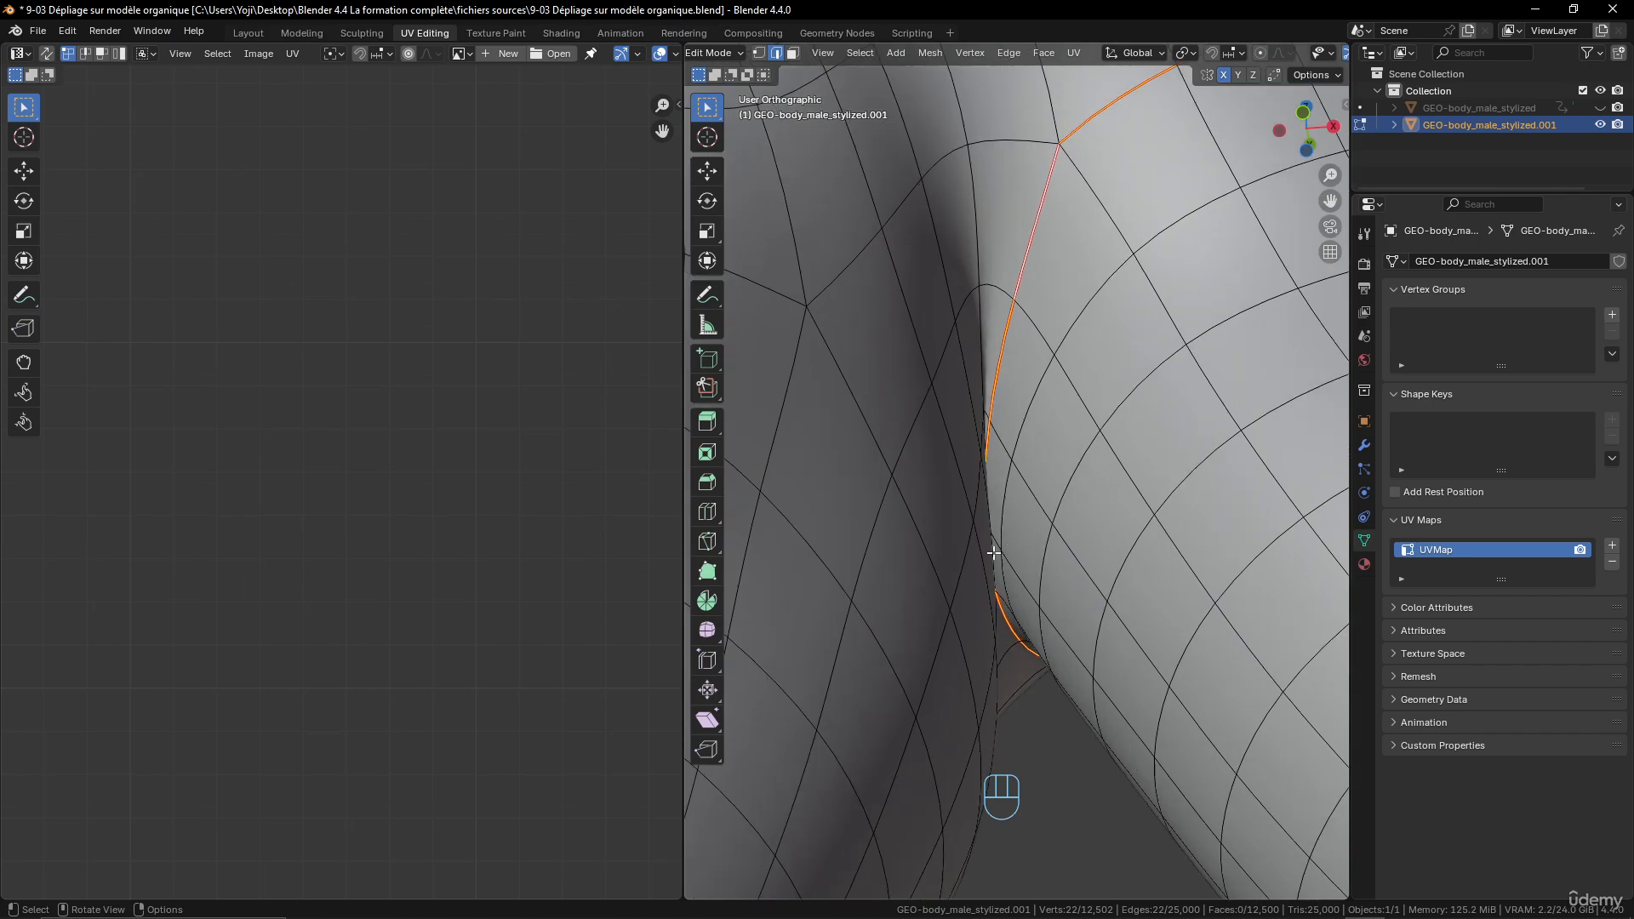
click(997, 540)
scroll(1000, 540, down, 7)
middle_drag(1139, 600, 1218, 522)
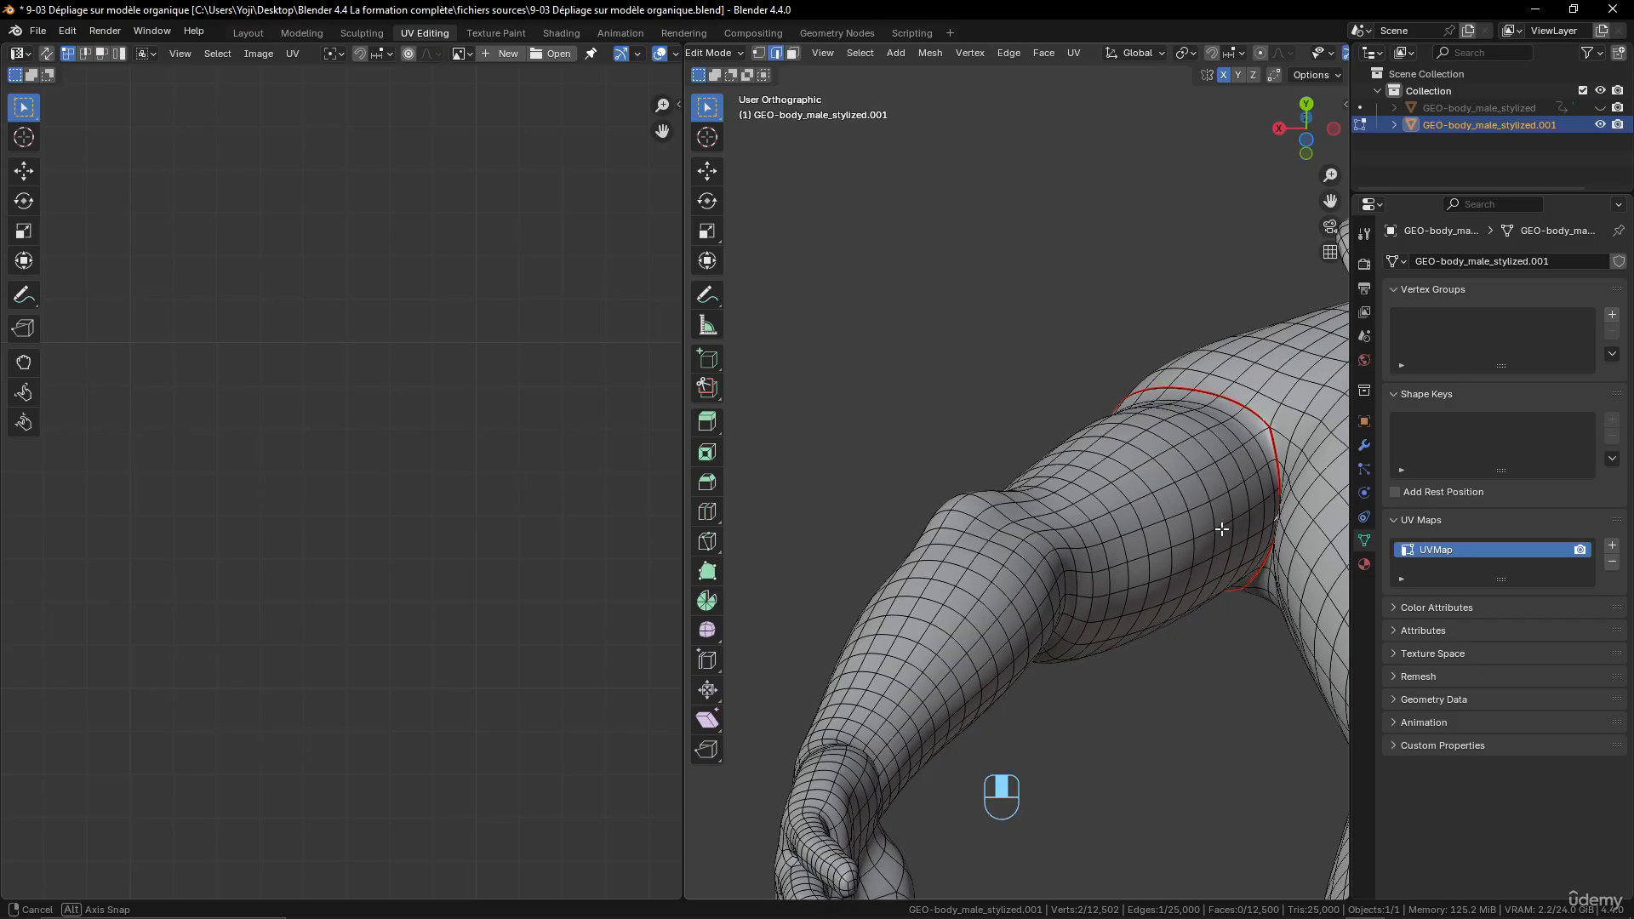
ctrl+click(1171, 577)
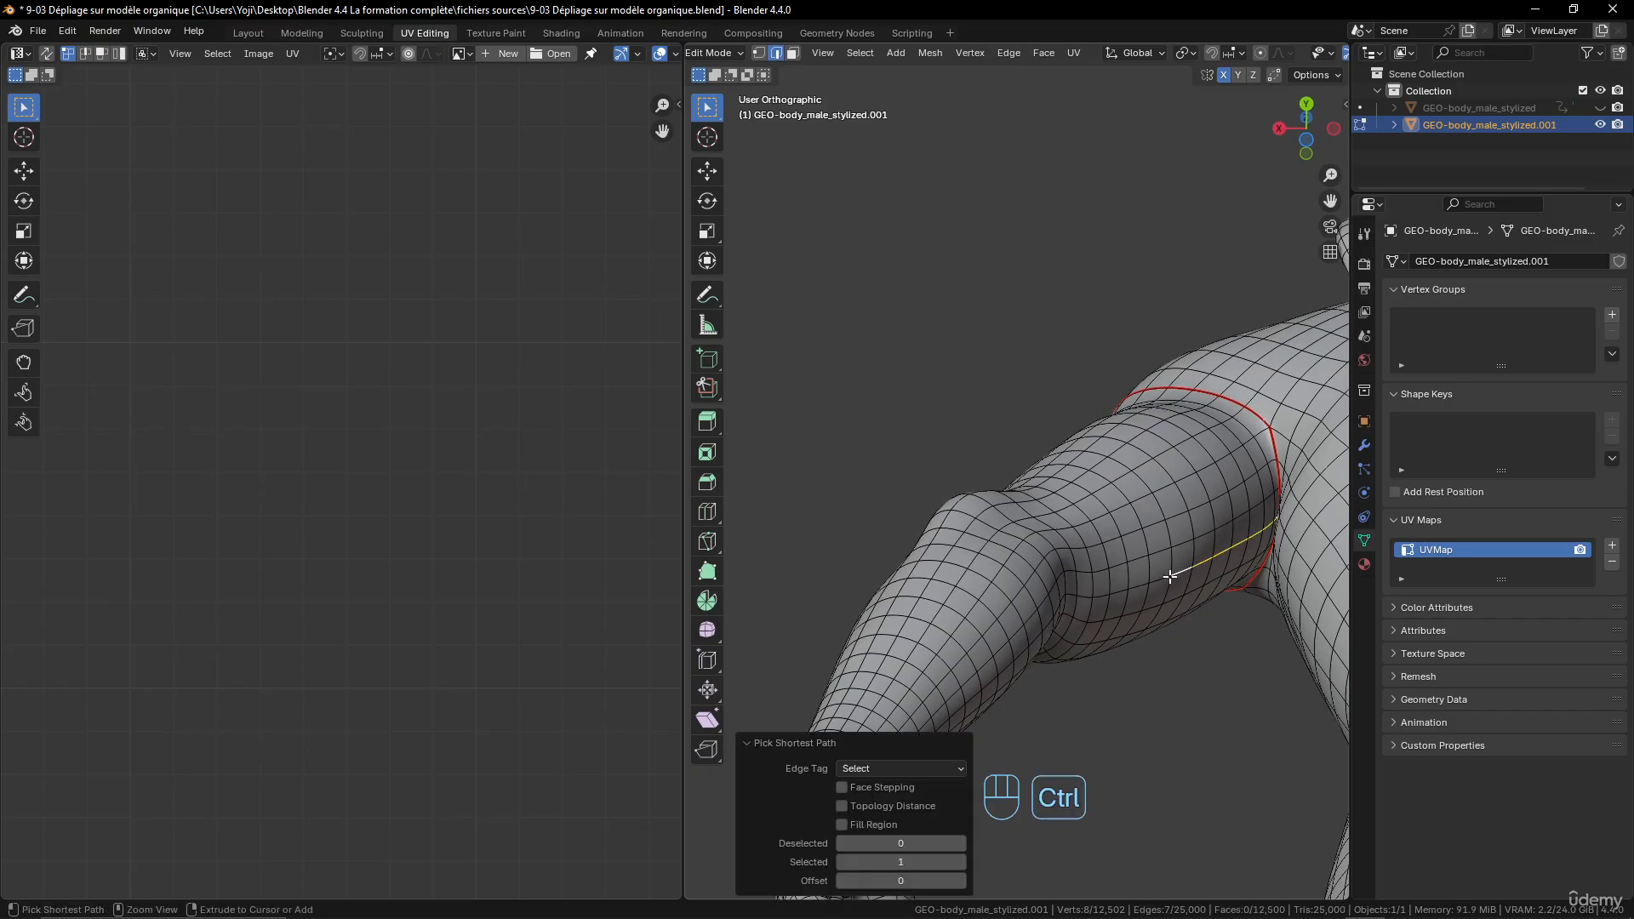
ctrl+click(1036, 640)
middle_drag(1036, 640, 1142, 512)
ctrl+click(996, 610)
shift+middle_drag(1142, 513, 1178, 462)
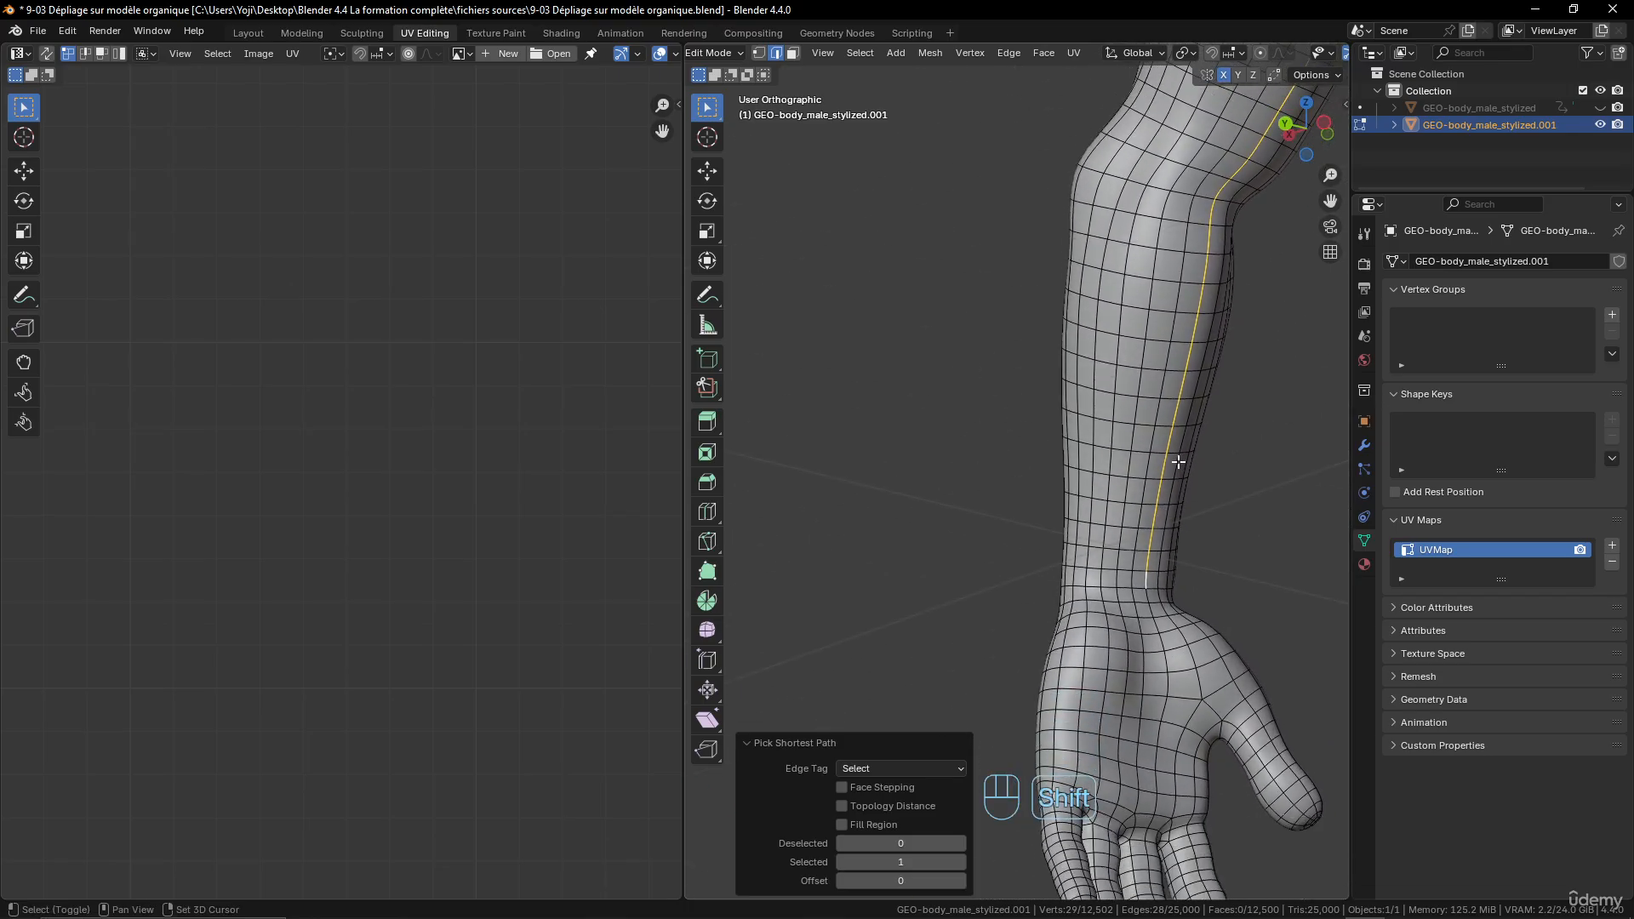
middle_drag(1139, 596, 1249, 588)
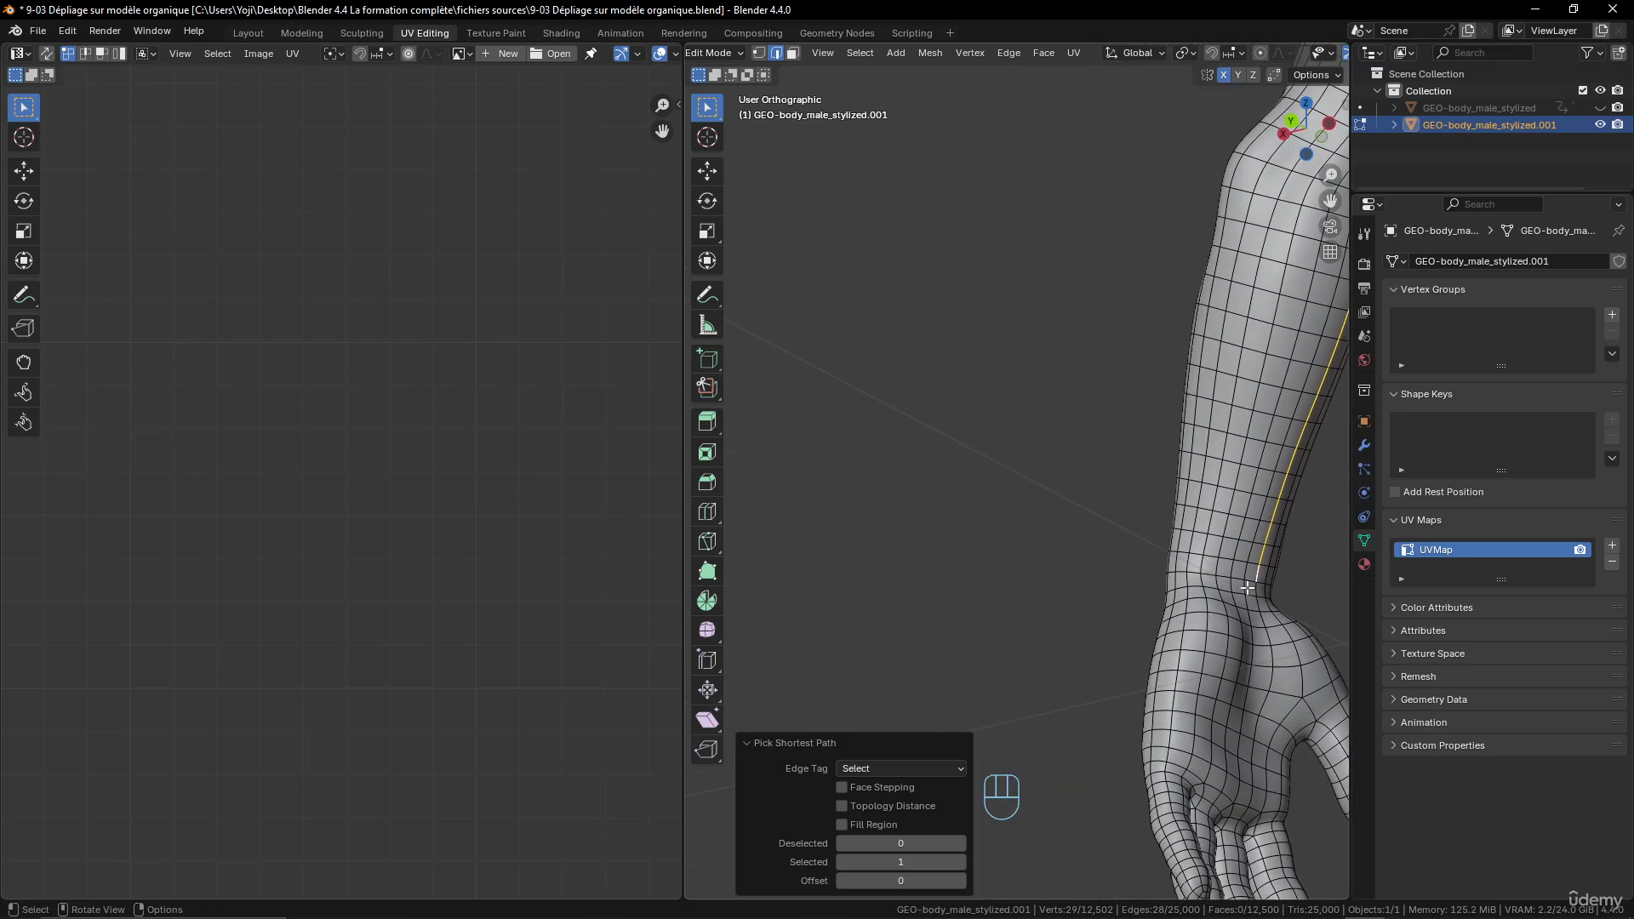
- Add the left wrist's edge loop to the arm path selection and mark all the selected edges as seams
shift+click(1255, 592)
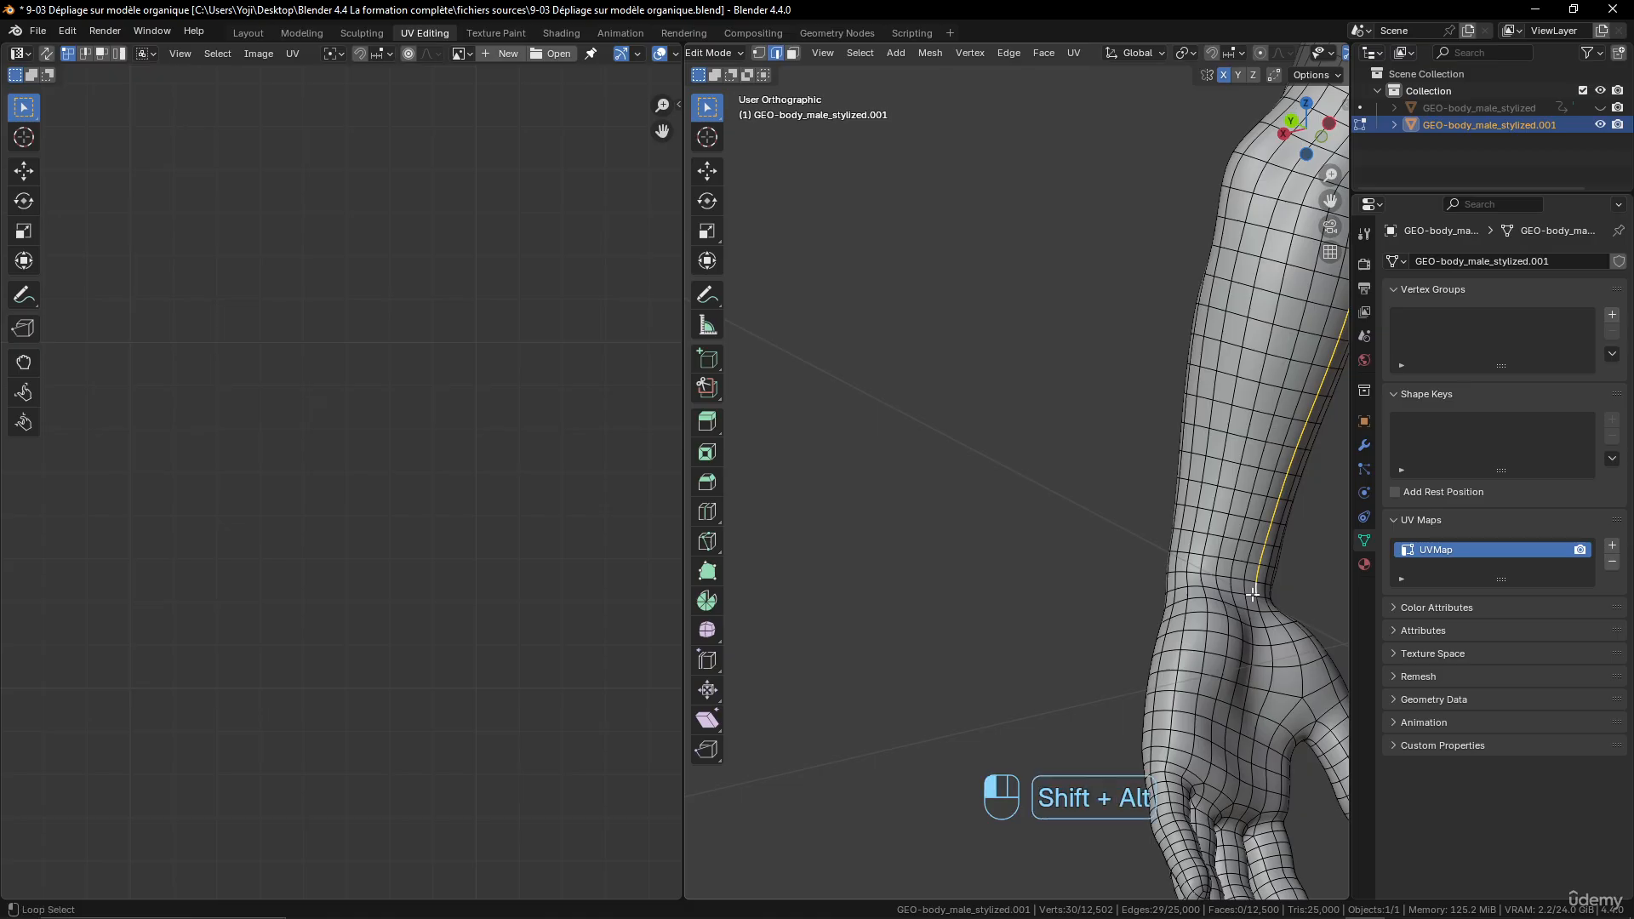
alt+shift+click(1254, 593)
middle_drag(1073, 529, 1161, 446)
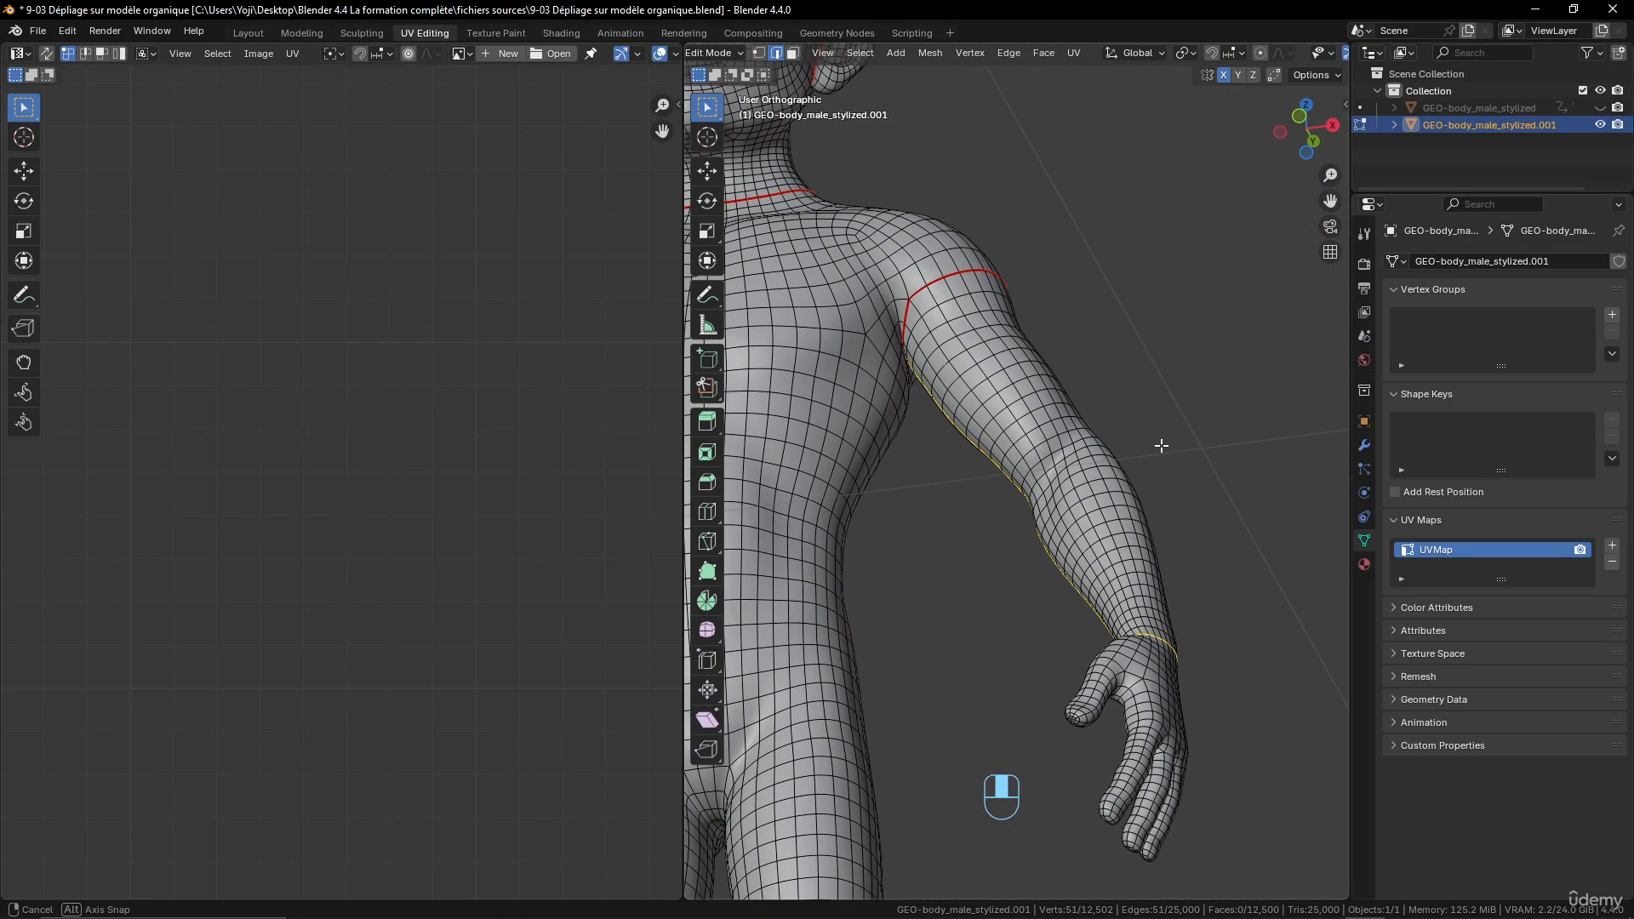
key(ctrl+e)
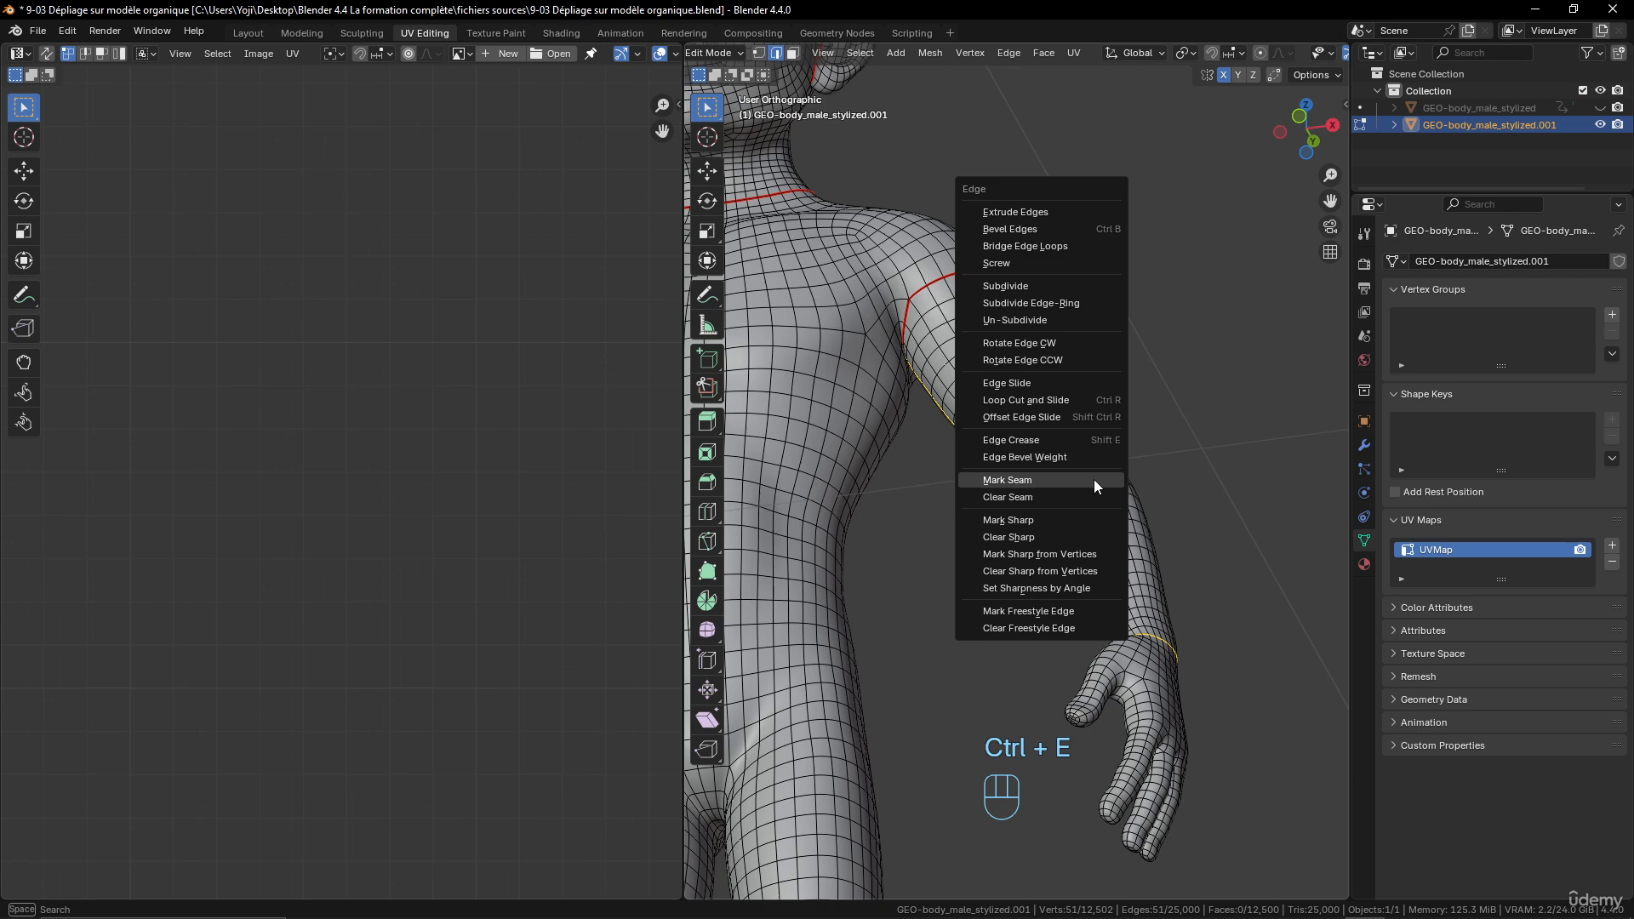
click(1094, 478)
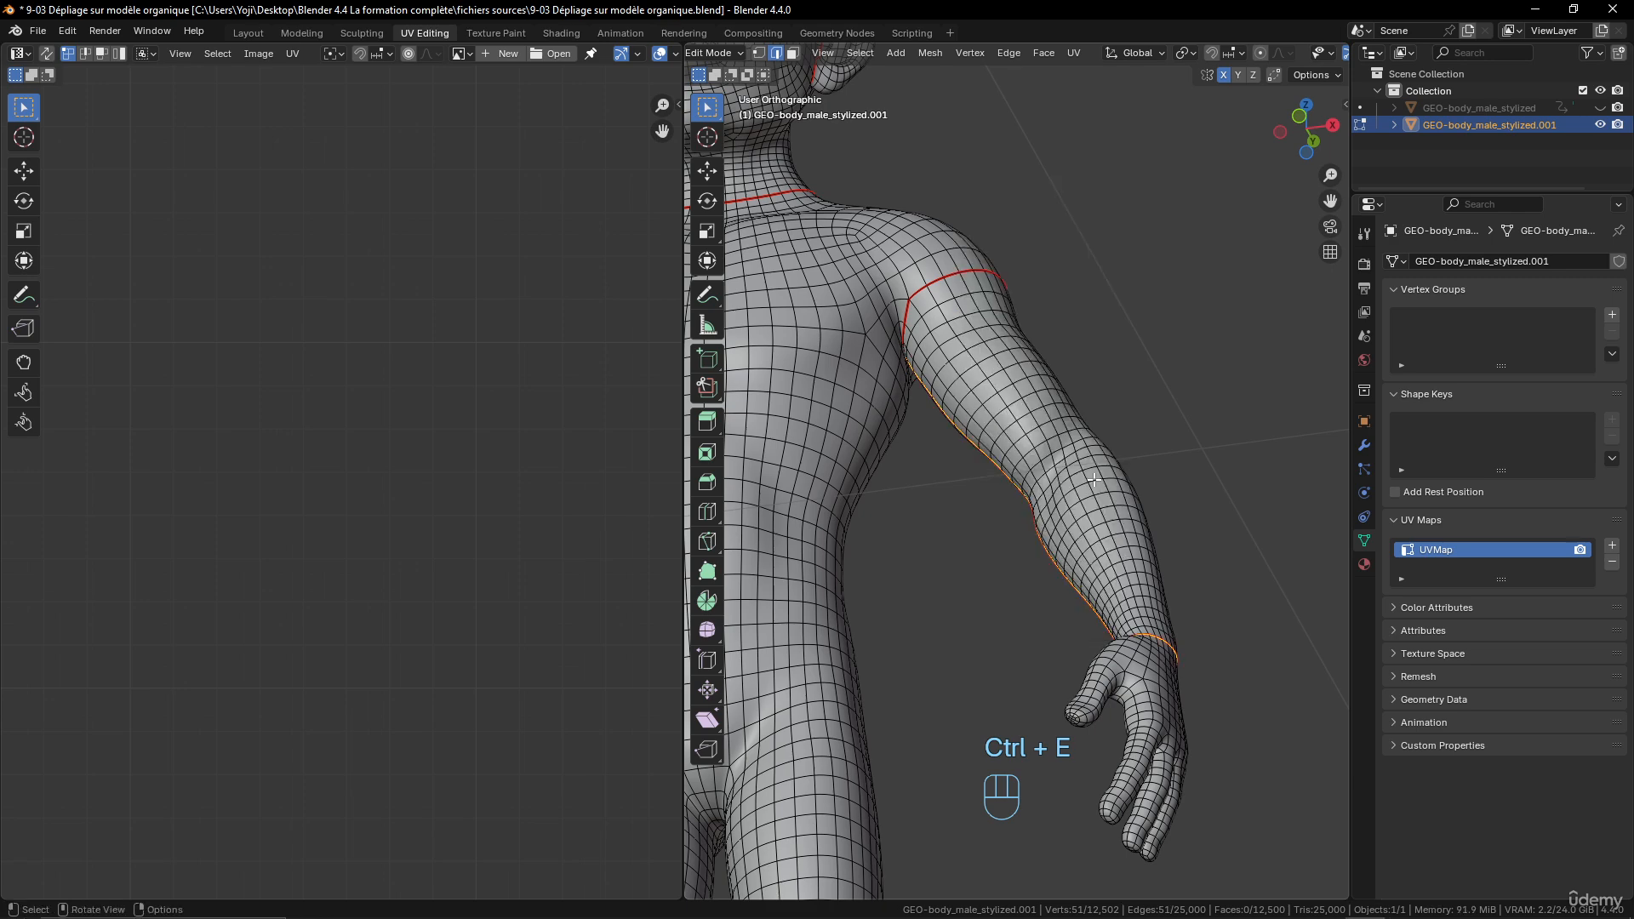
- Symmetrize the entire body mesh to copy the left arm's seams to the right arm
scroll(1094, 479, down, 5)
key(a)
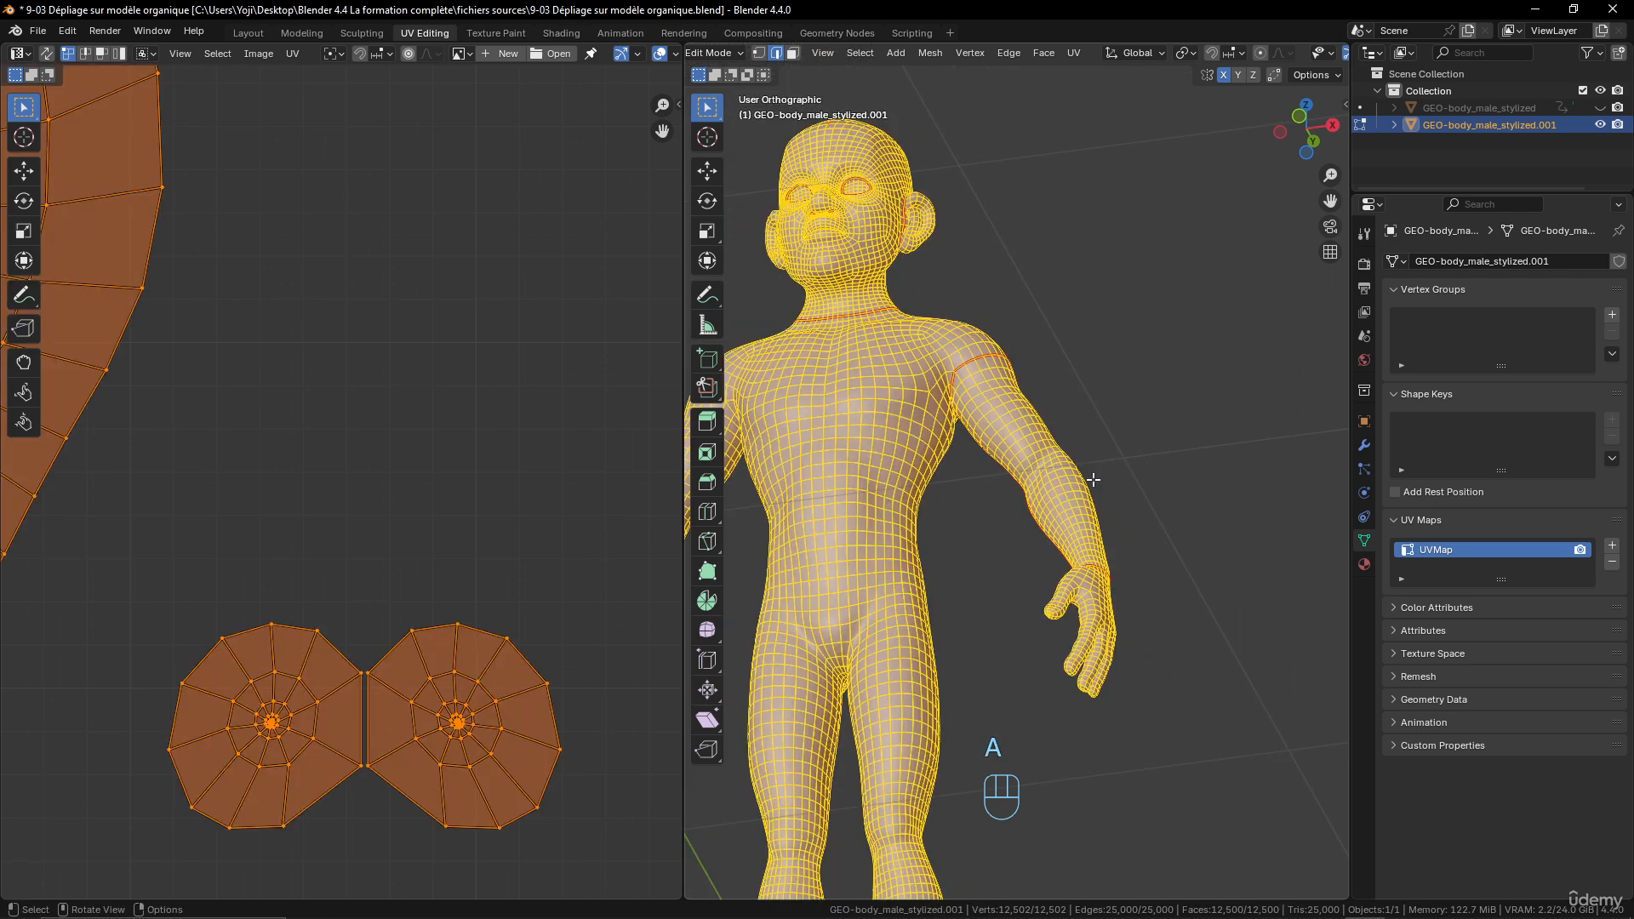
click(933, 54)
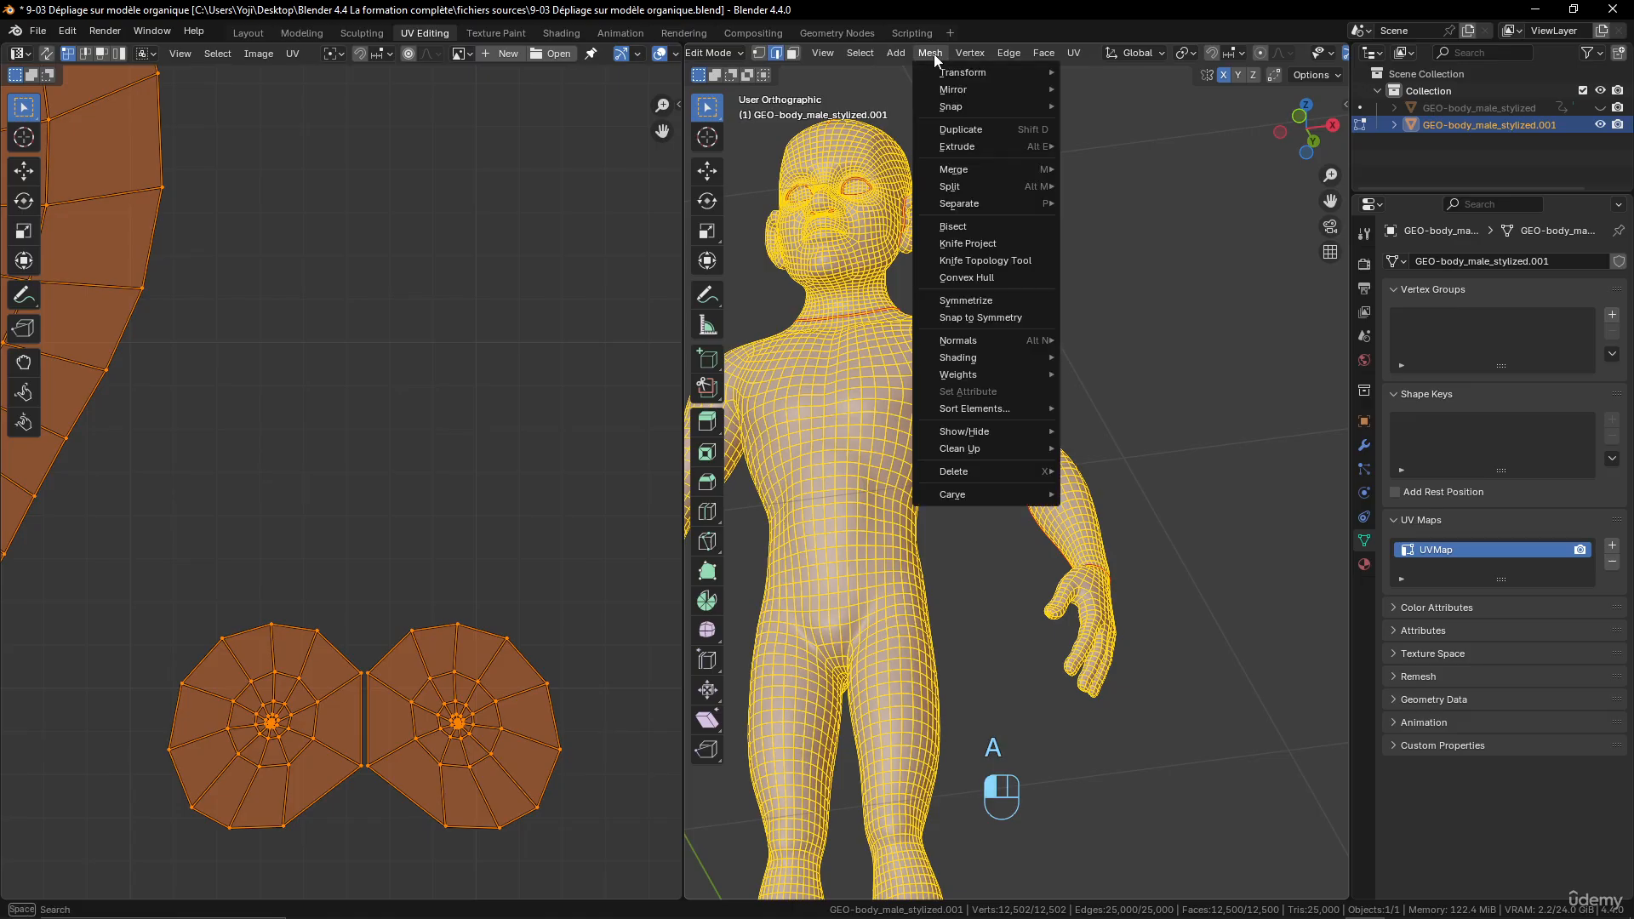
click(993, 298)
middle_drag(861, 435, 863, 441)
- Unwrap the entire mesh with the Angle Based method and check the two arm islands in the UV layout
key(a)
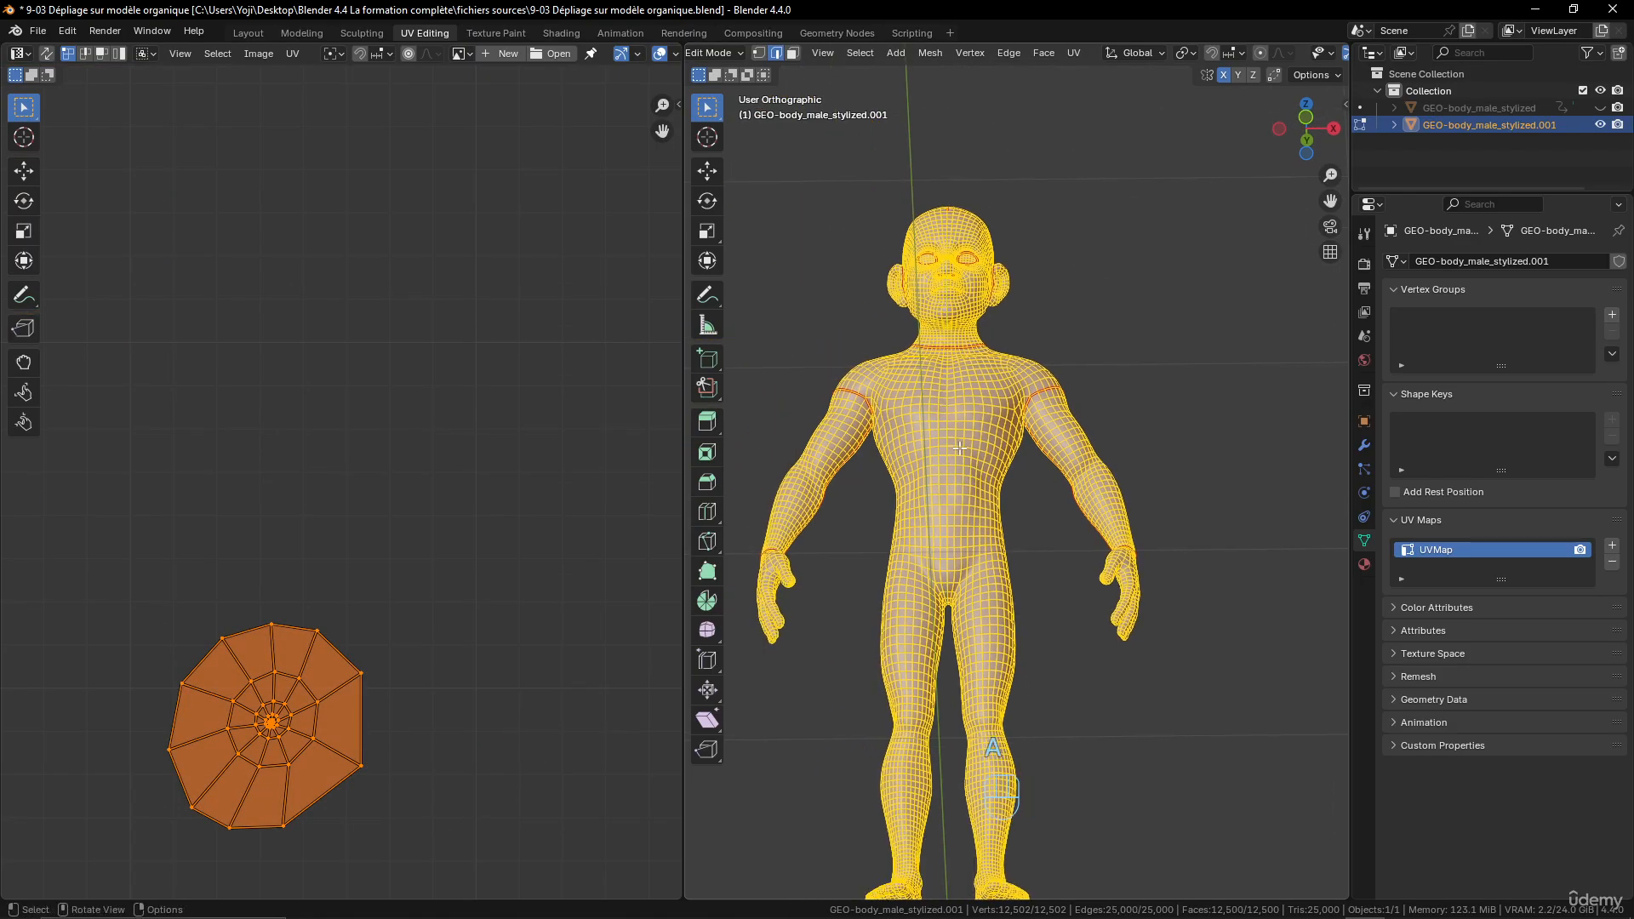
key(u)
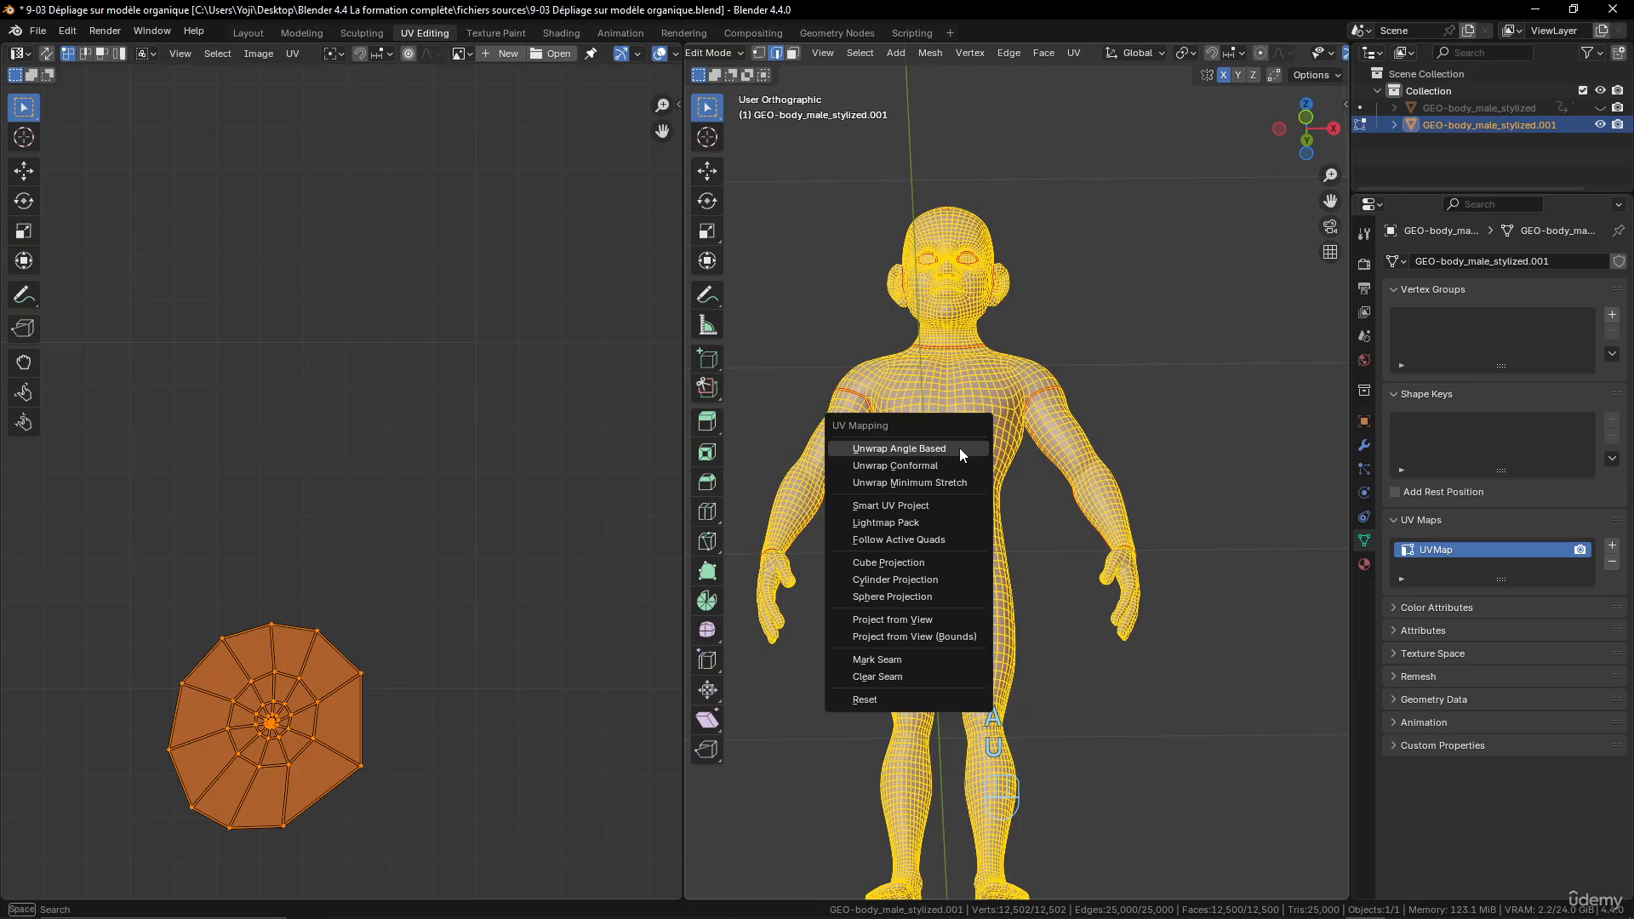
click(958, 448)
scroll(401, 519, down, 6)
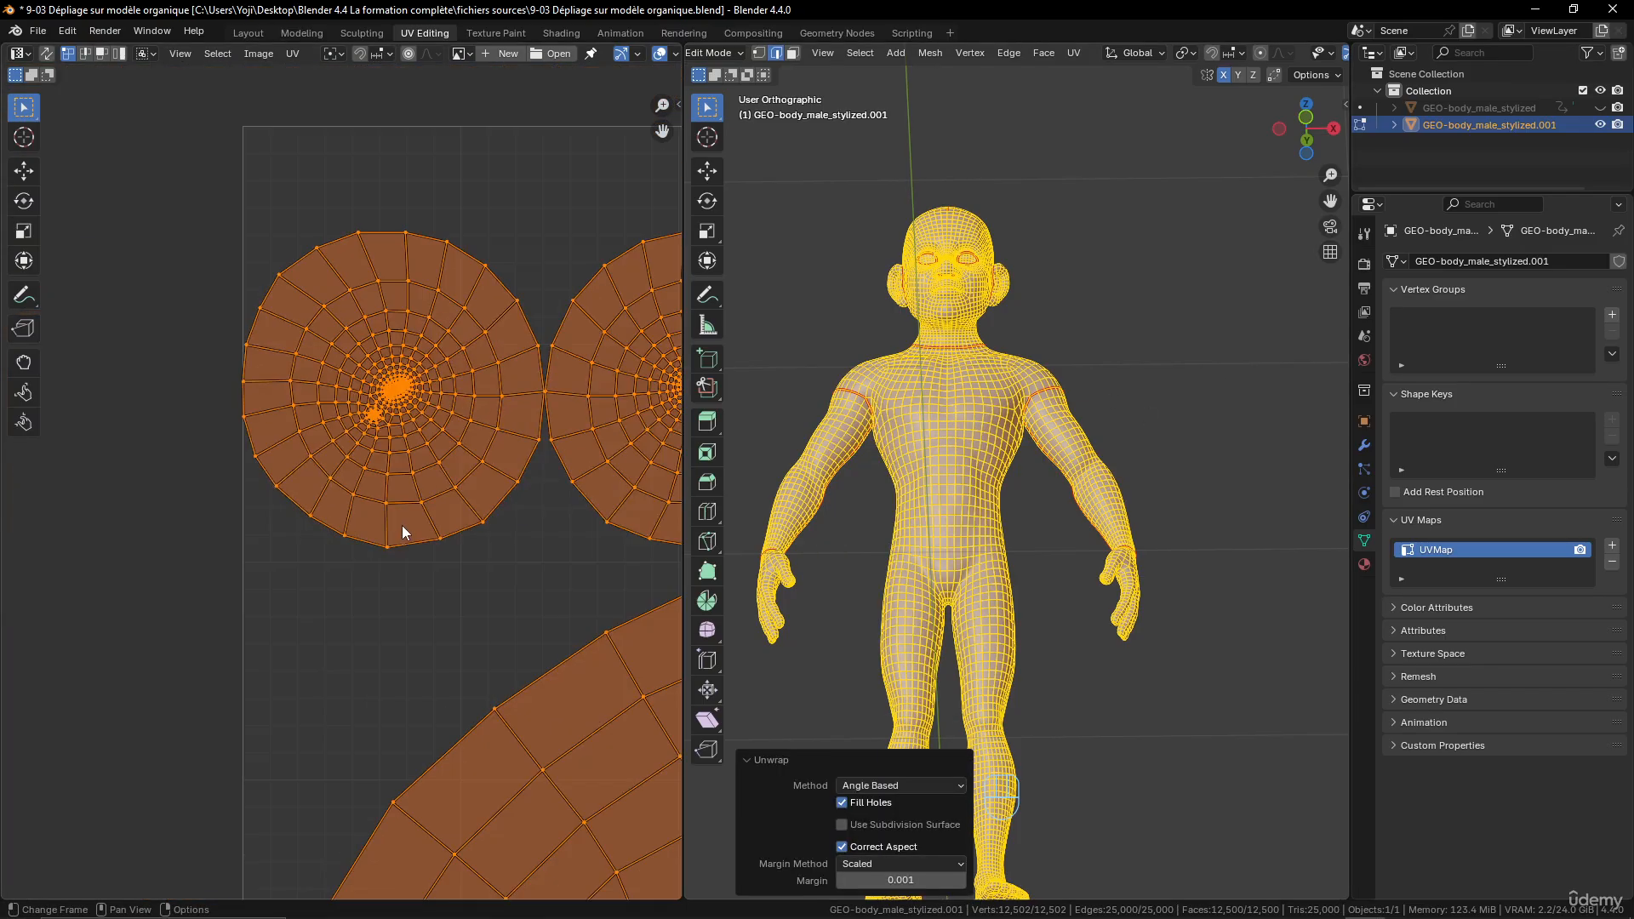
middle_drag(503, 605, 309, 524)
middle_drag(455, 562, 321, 584)
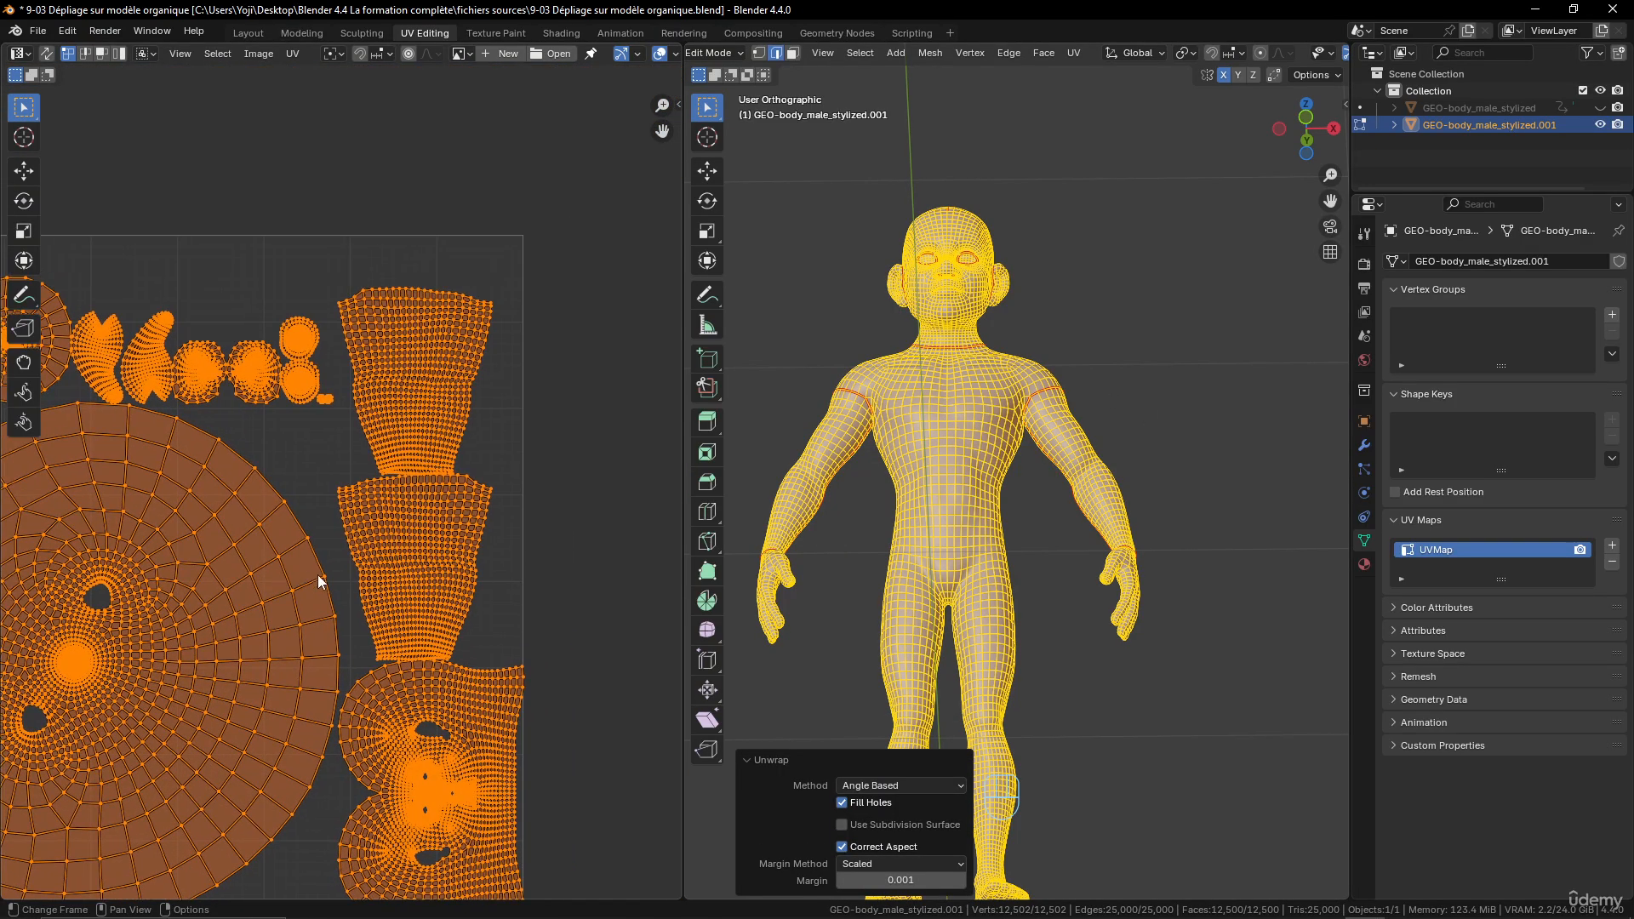
scroll(331, 504, up, 3)
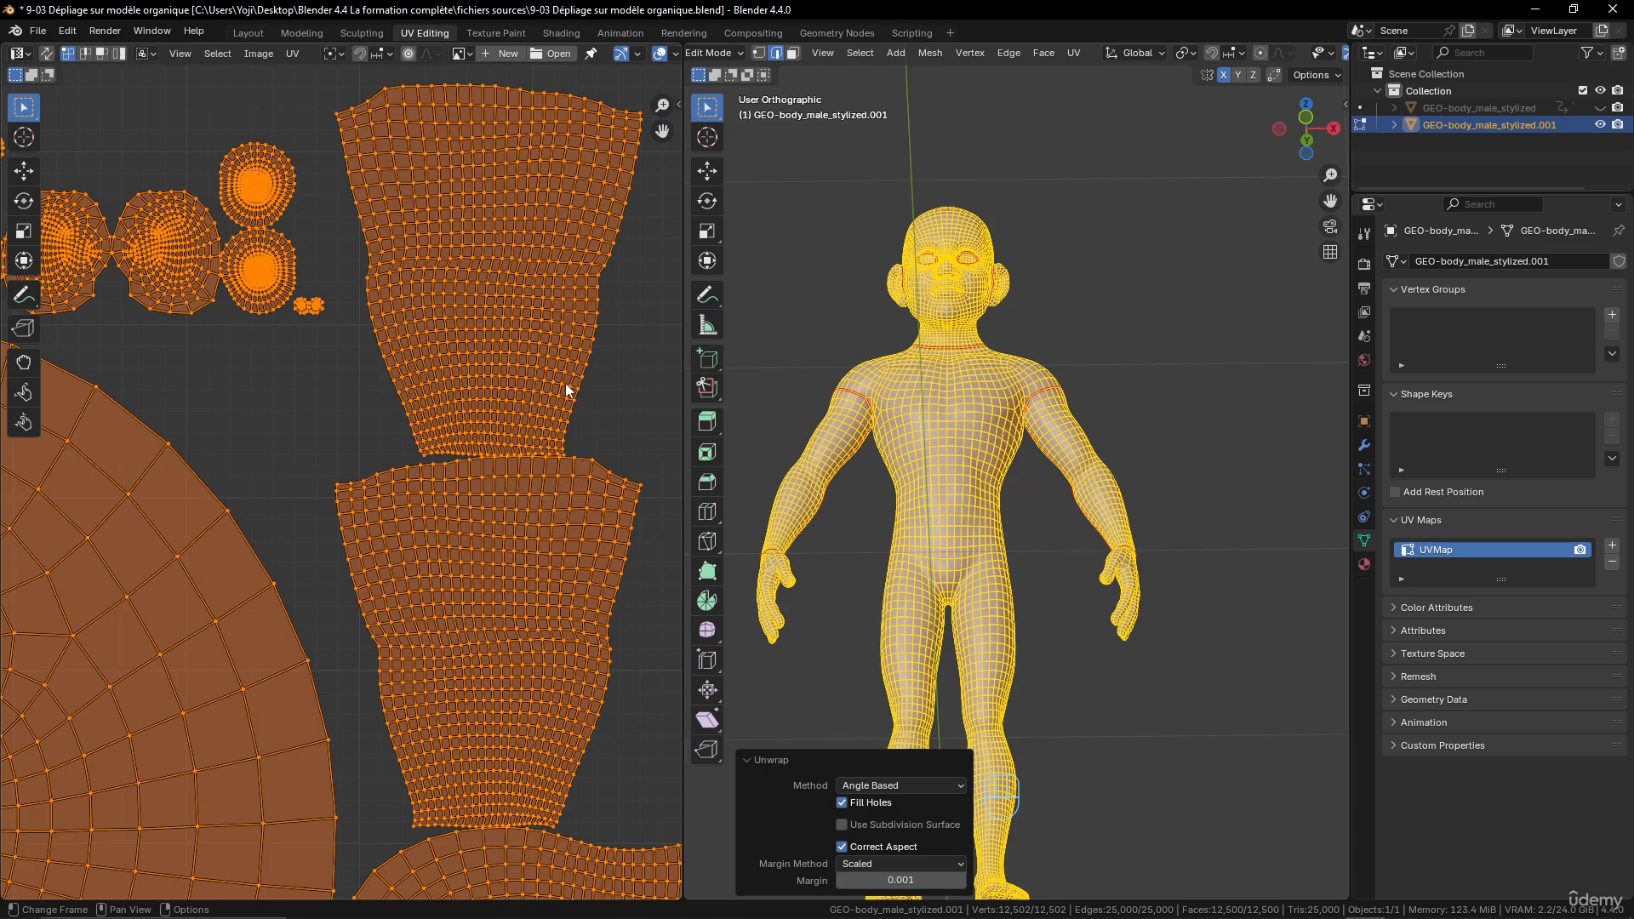
- Examine the left hand from several sides, following its outer edge from the wrist seam to the fingers
middle_drag(1124, 590, 982, 600)
scroll(981, 602, up, 5)
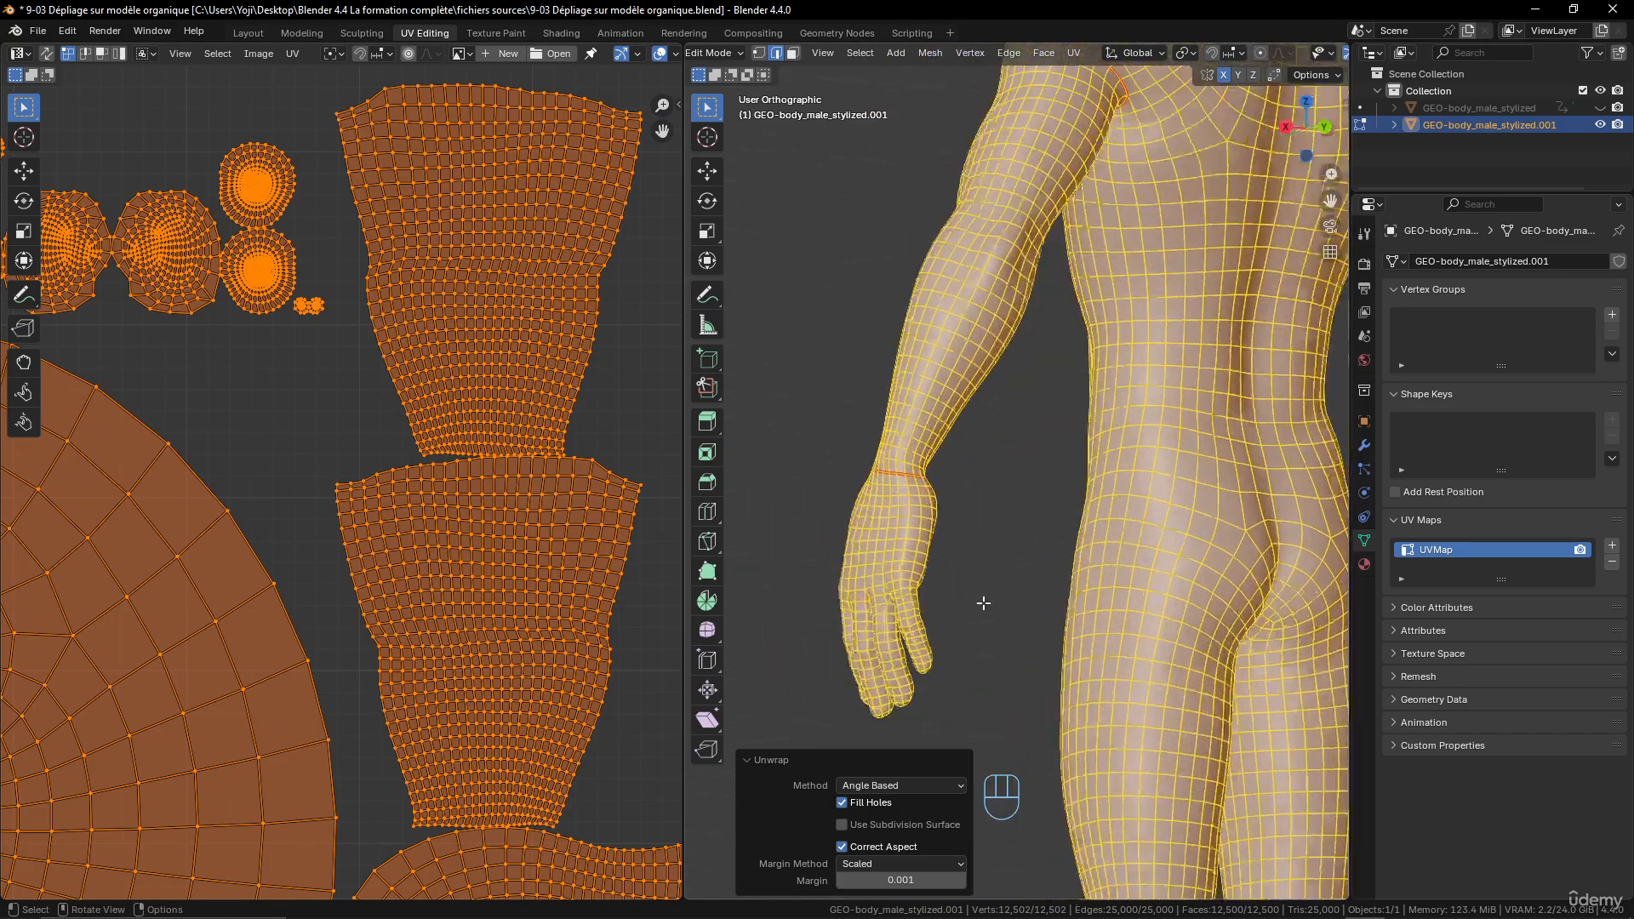
shift+middle_drag(962, 511, 980, 480)
middle_drag(961, 543, 1015, 409)
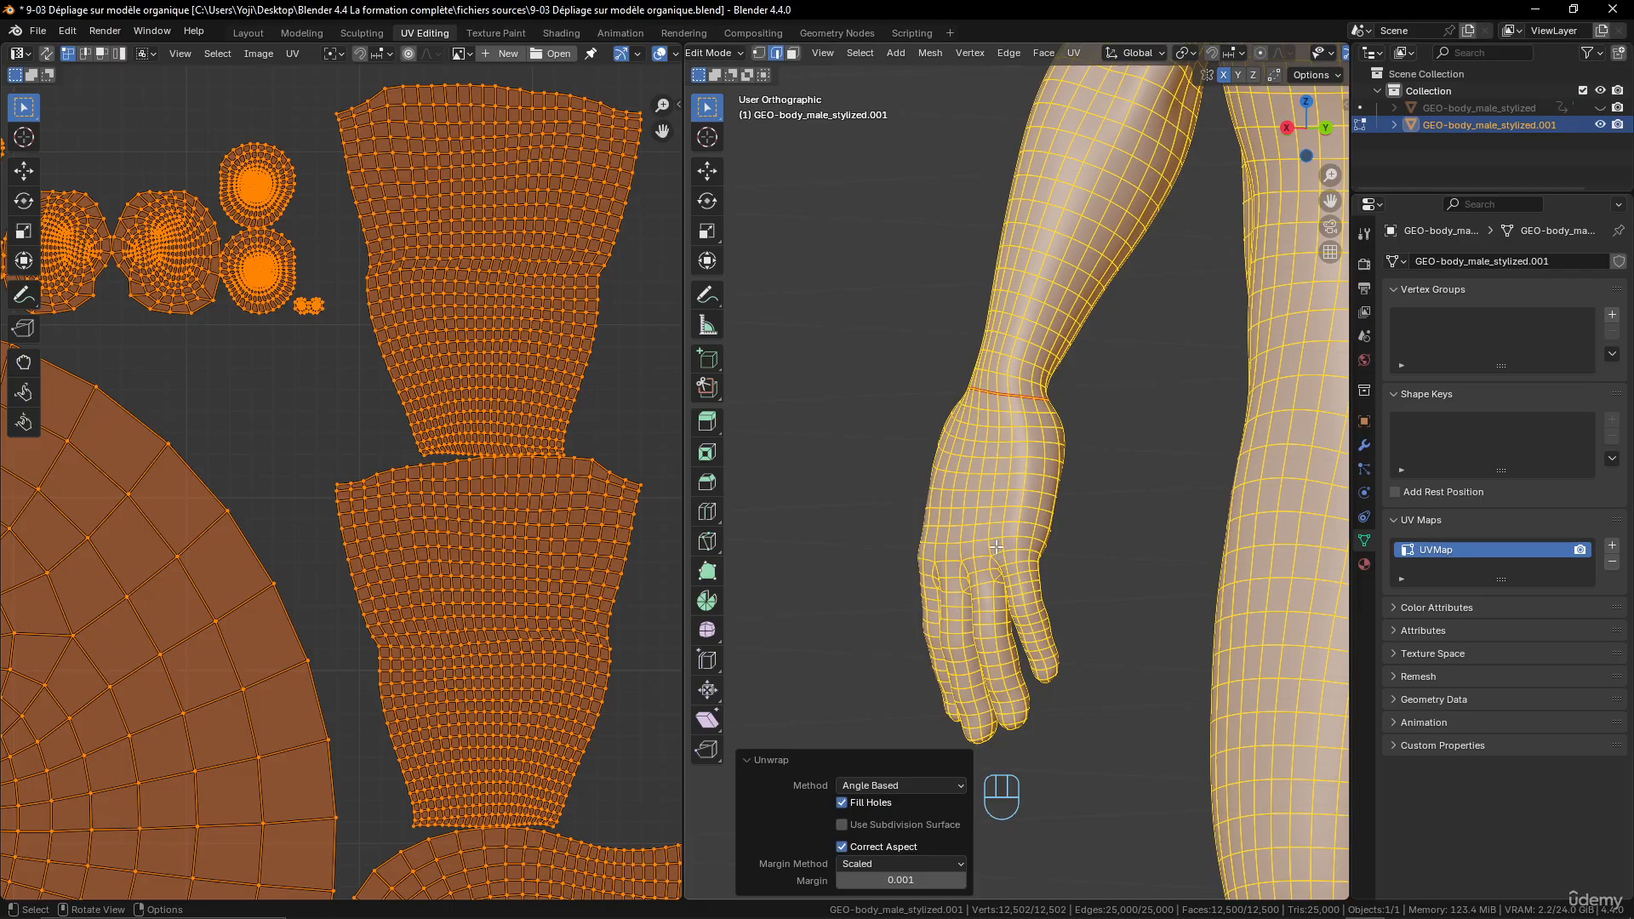
middle_drag(996, 548, 848, 382)
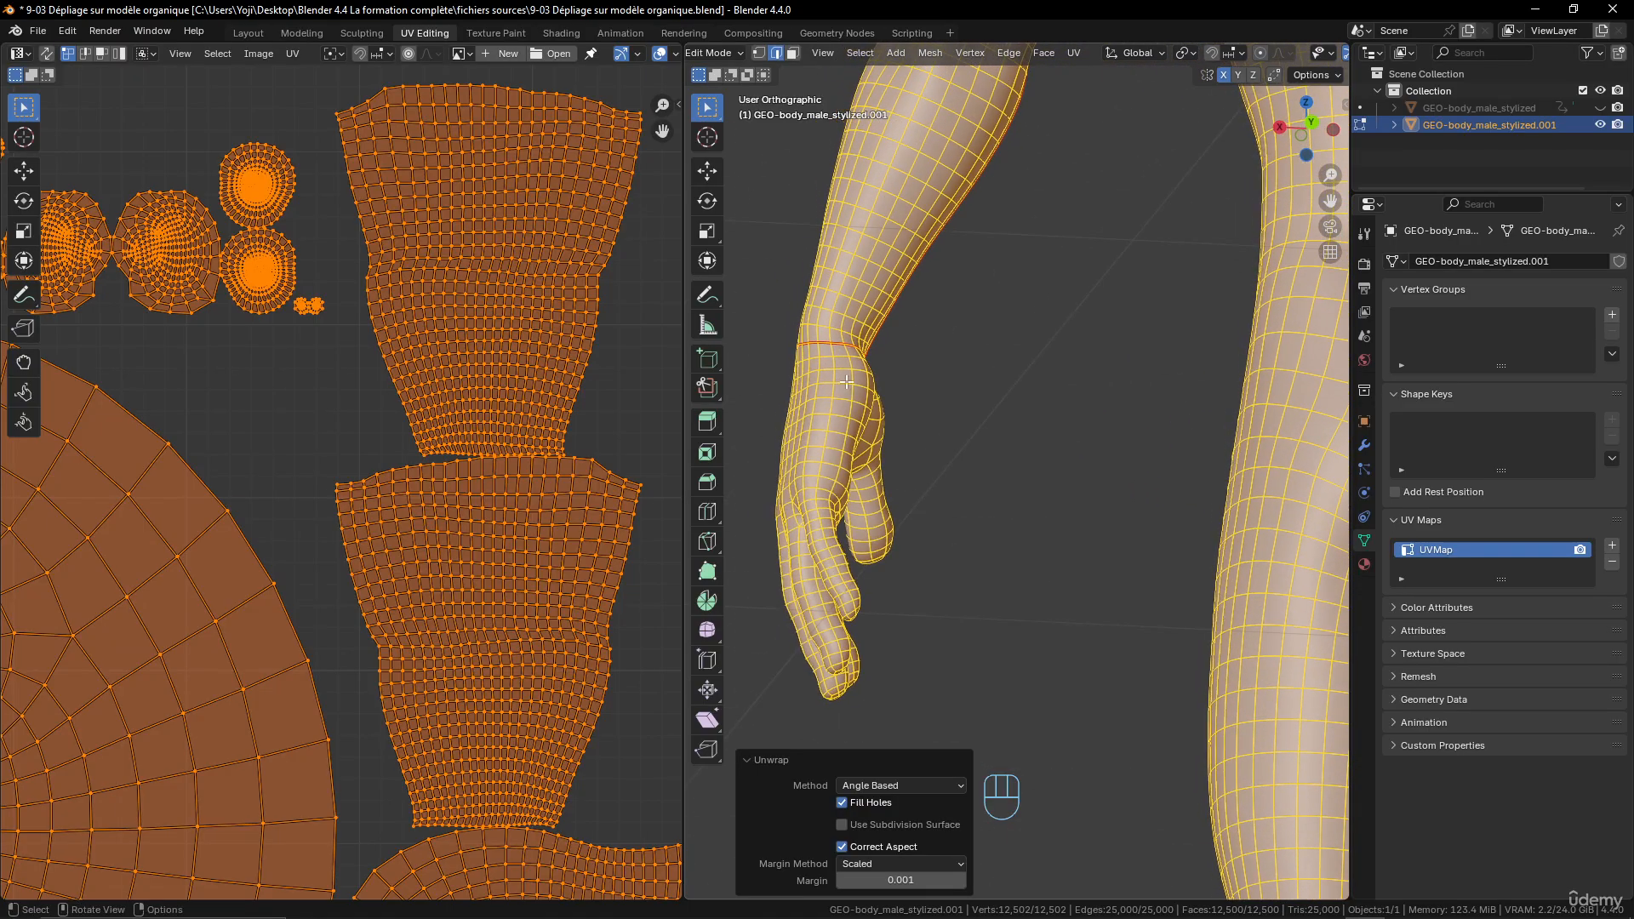
middle_drag(830, 476, 1269, 437)
middle_drag(1316, 440, 940, 420)
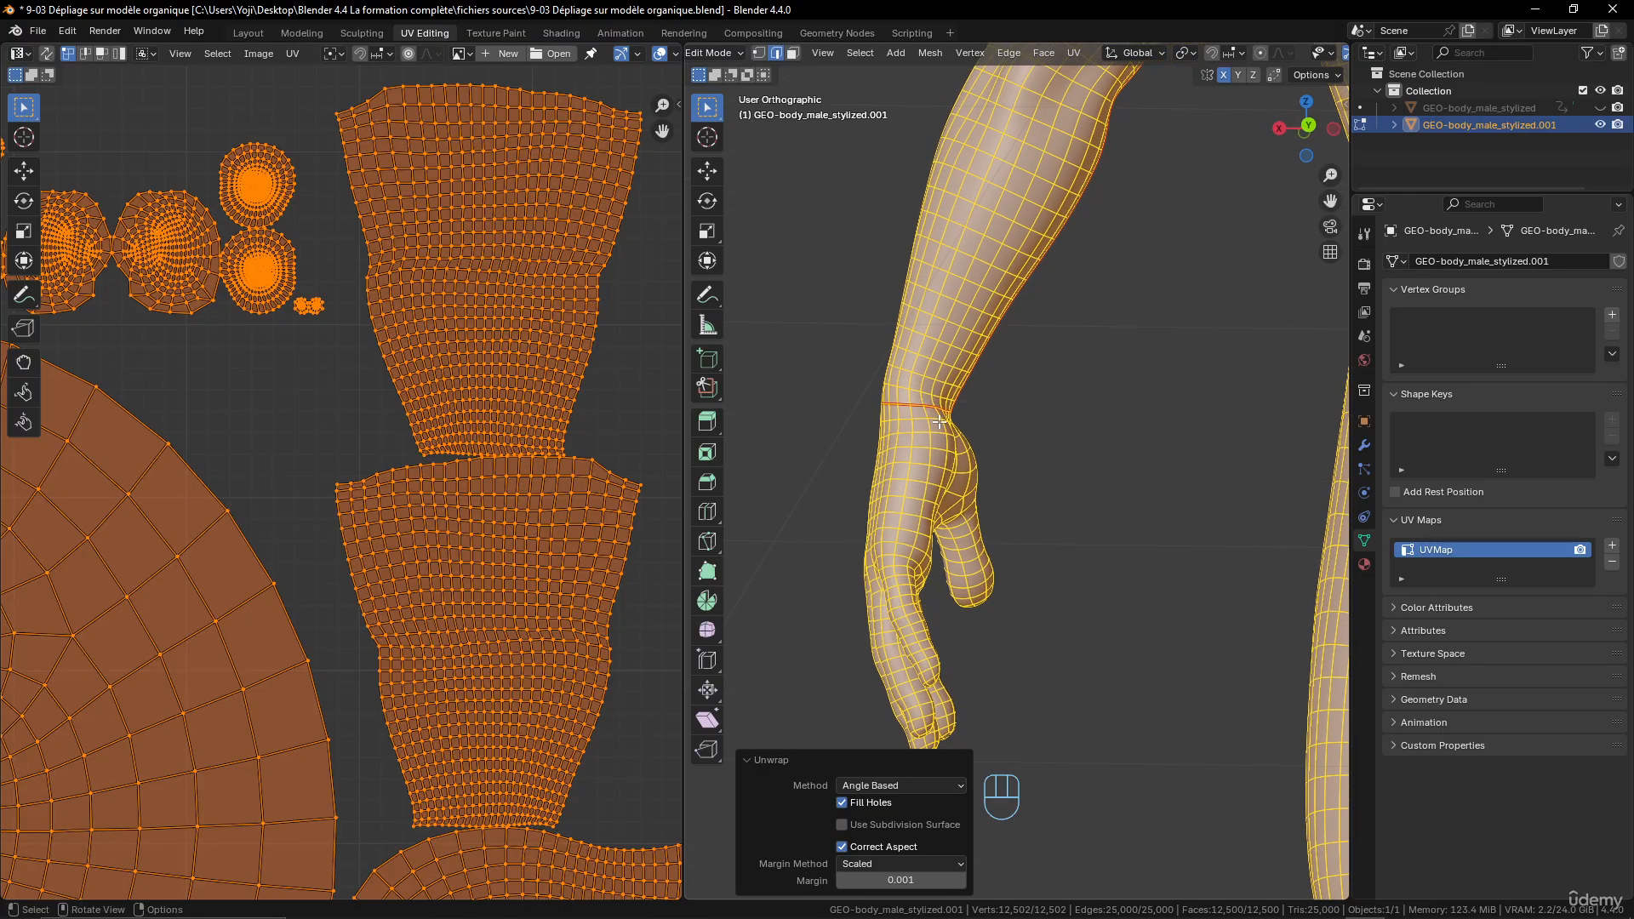
scroll(937, 628, up, 3)
shift+middle_drag(789, 655, 909, 503)
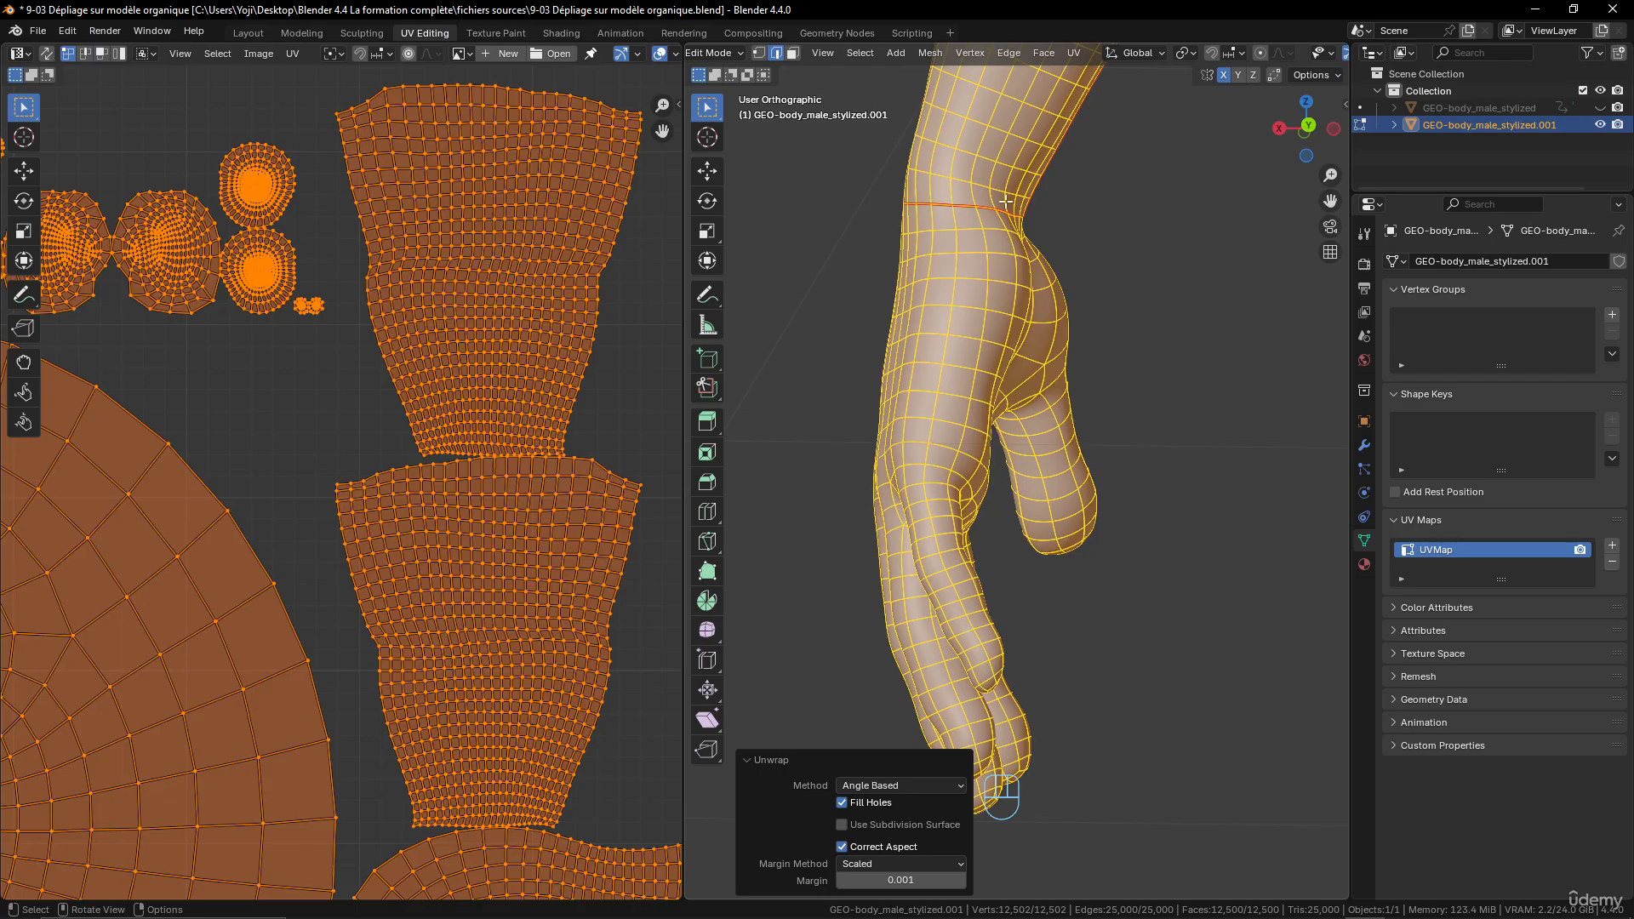
- Select a shortest edge path from the left wrist seam along the hand's outer edge to the tip of the little finger
click(955, 218)
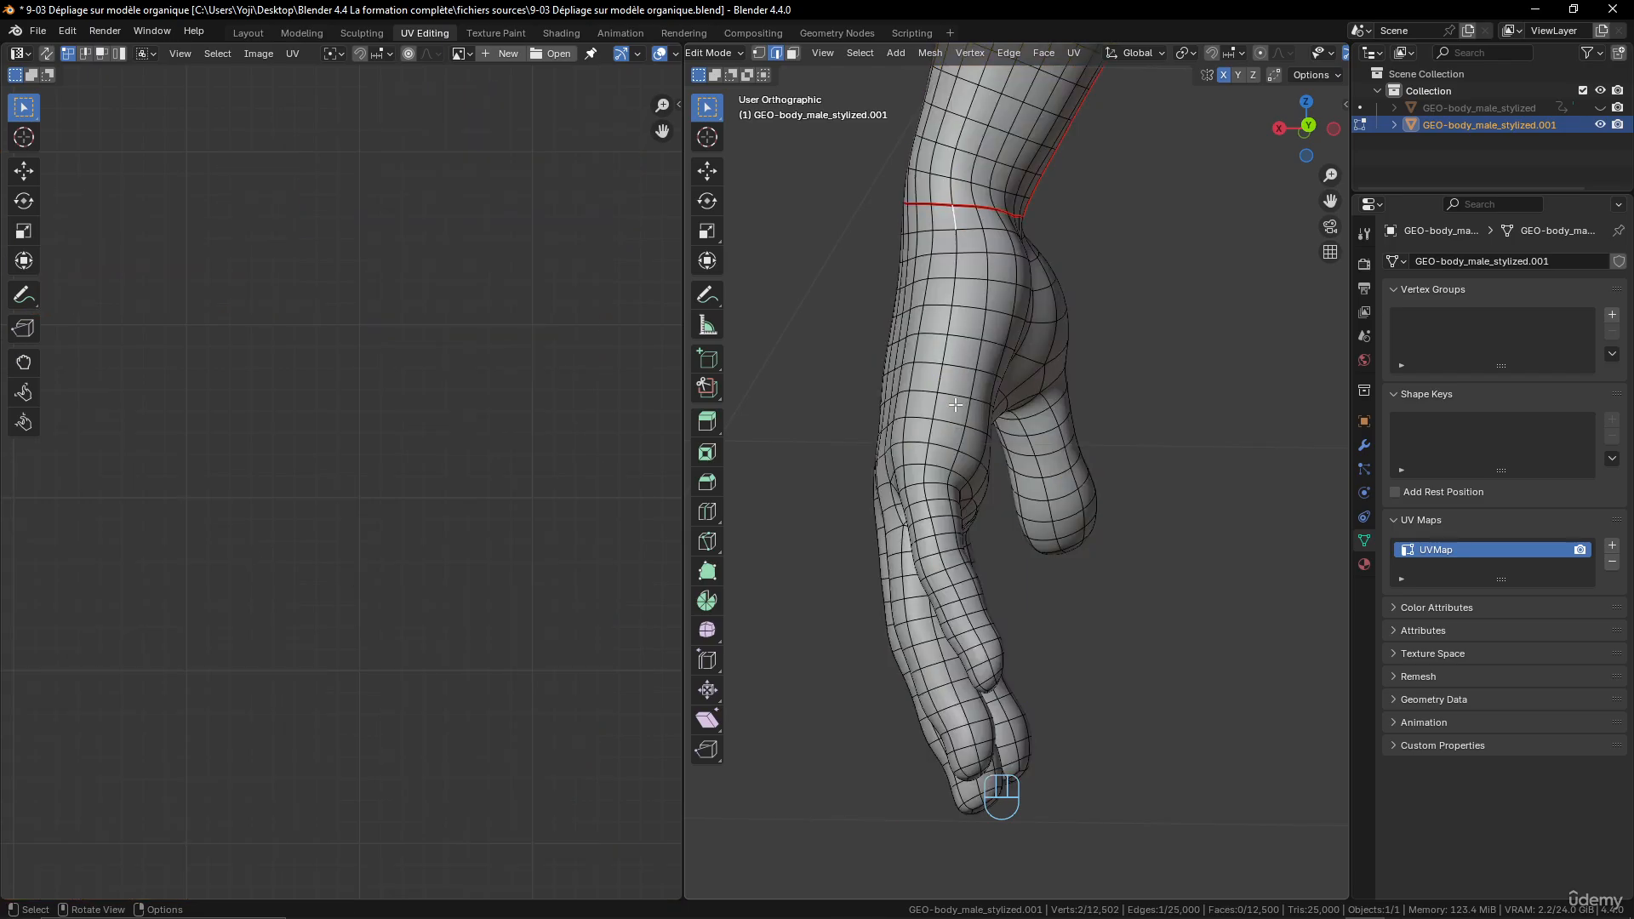
ctrl+click(932, 440)
ctrl+click(982, 652)
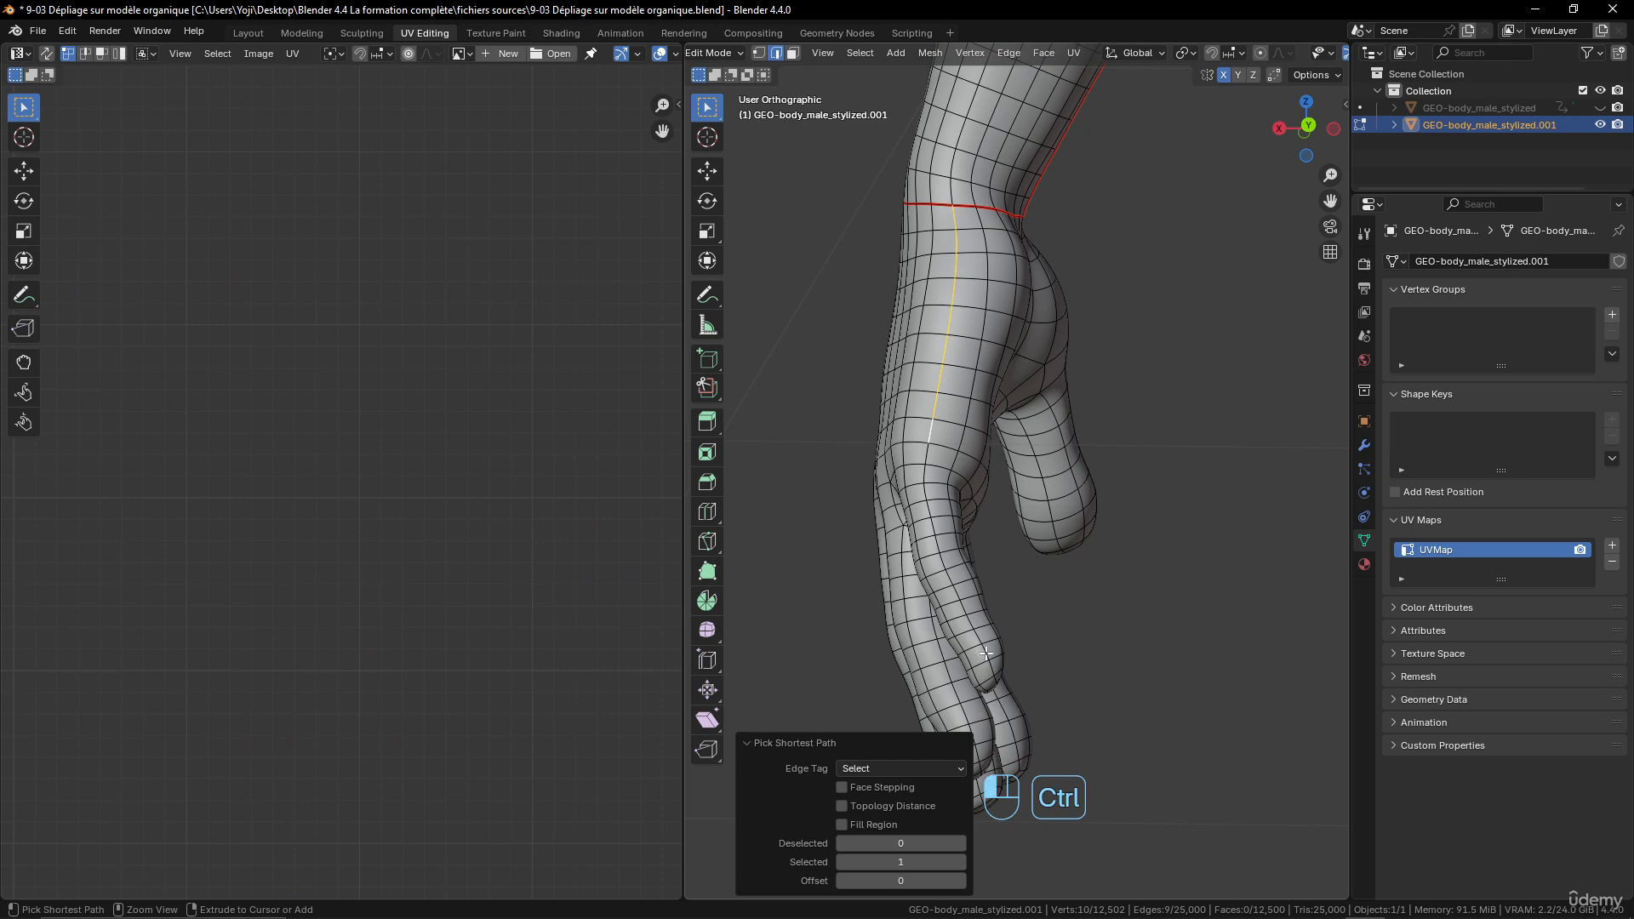
middle_drag(983, 652, 1113, 554)
scroll(1051, 532, up, 3)
ctrl+click(1107, 545)
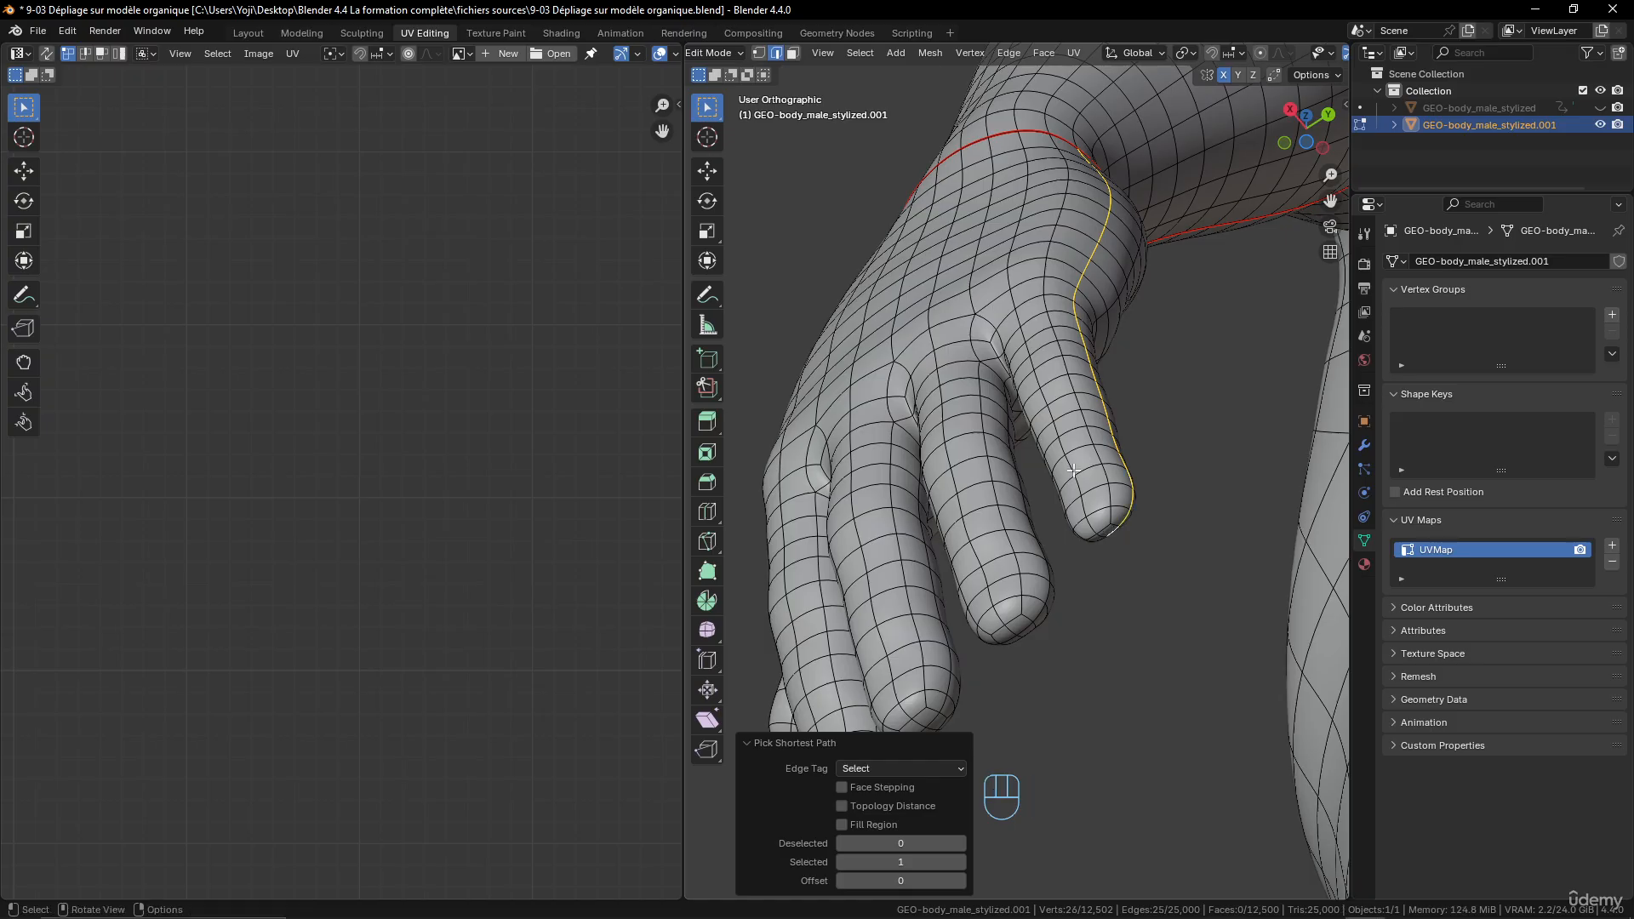
- Extend the shortest edge path along the outer sides of the left hand's ring and middle fingers to their fingertips
ctrl+click(1007, 405)
ctrl+click(1048, 594)
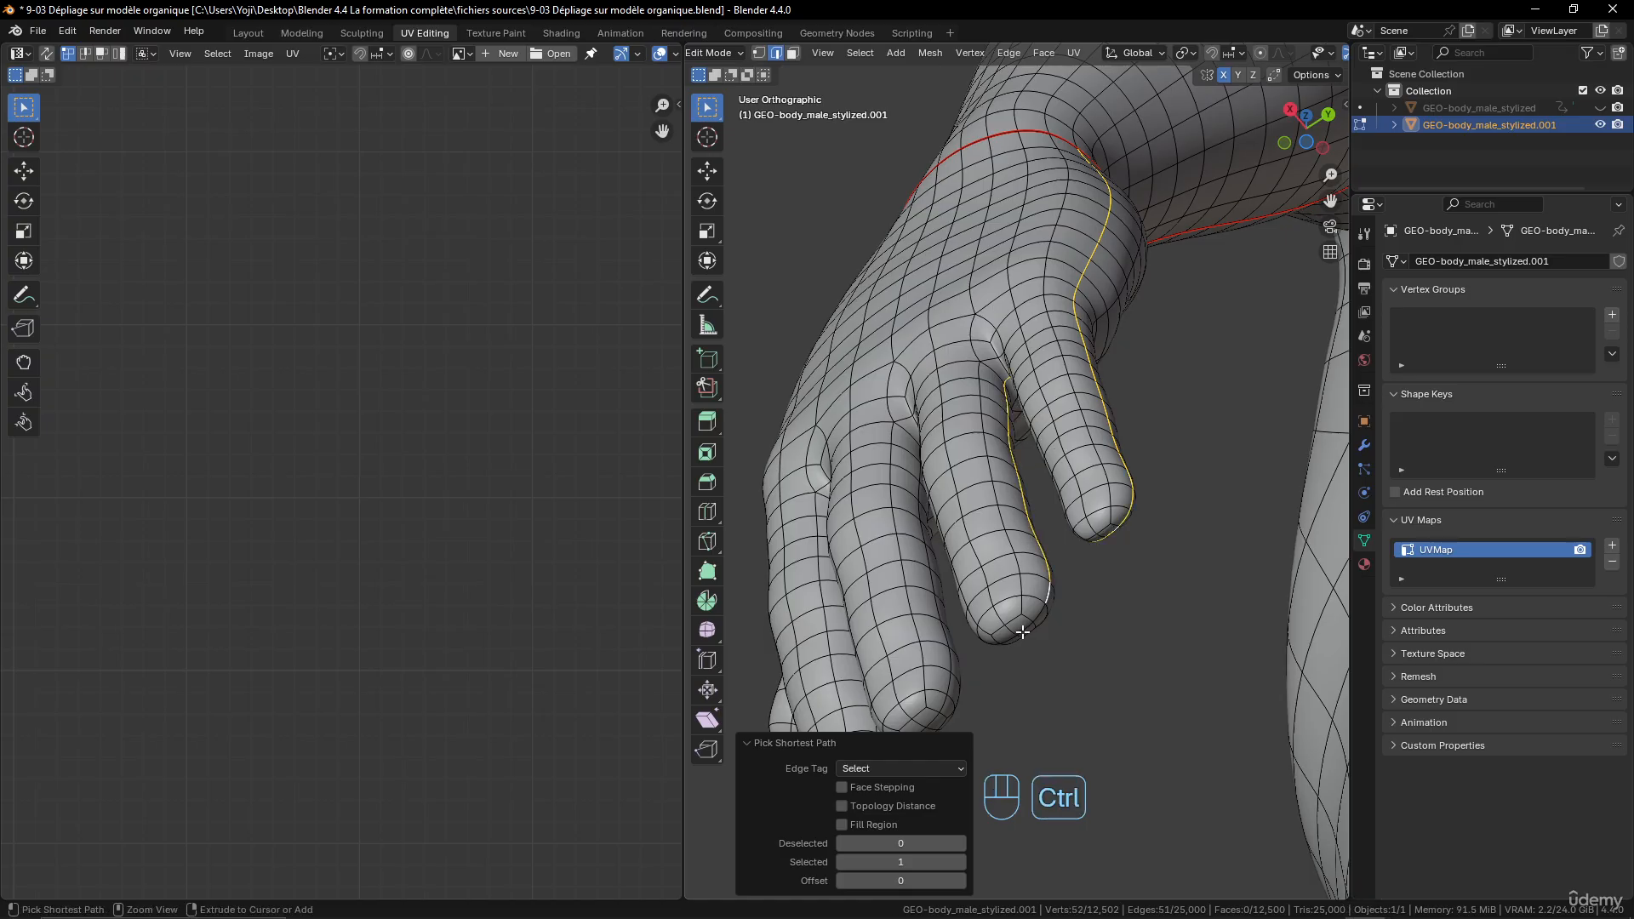
ctrl+click(919, 496)
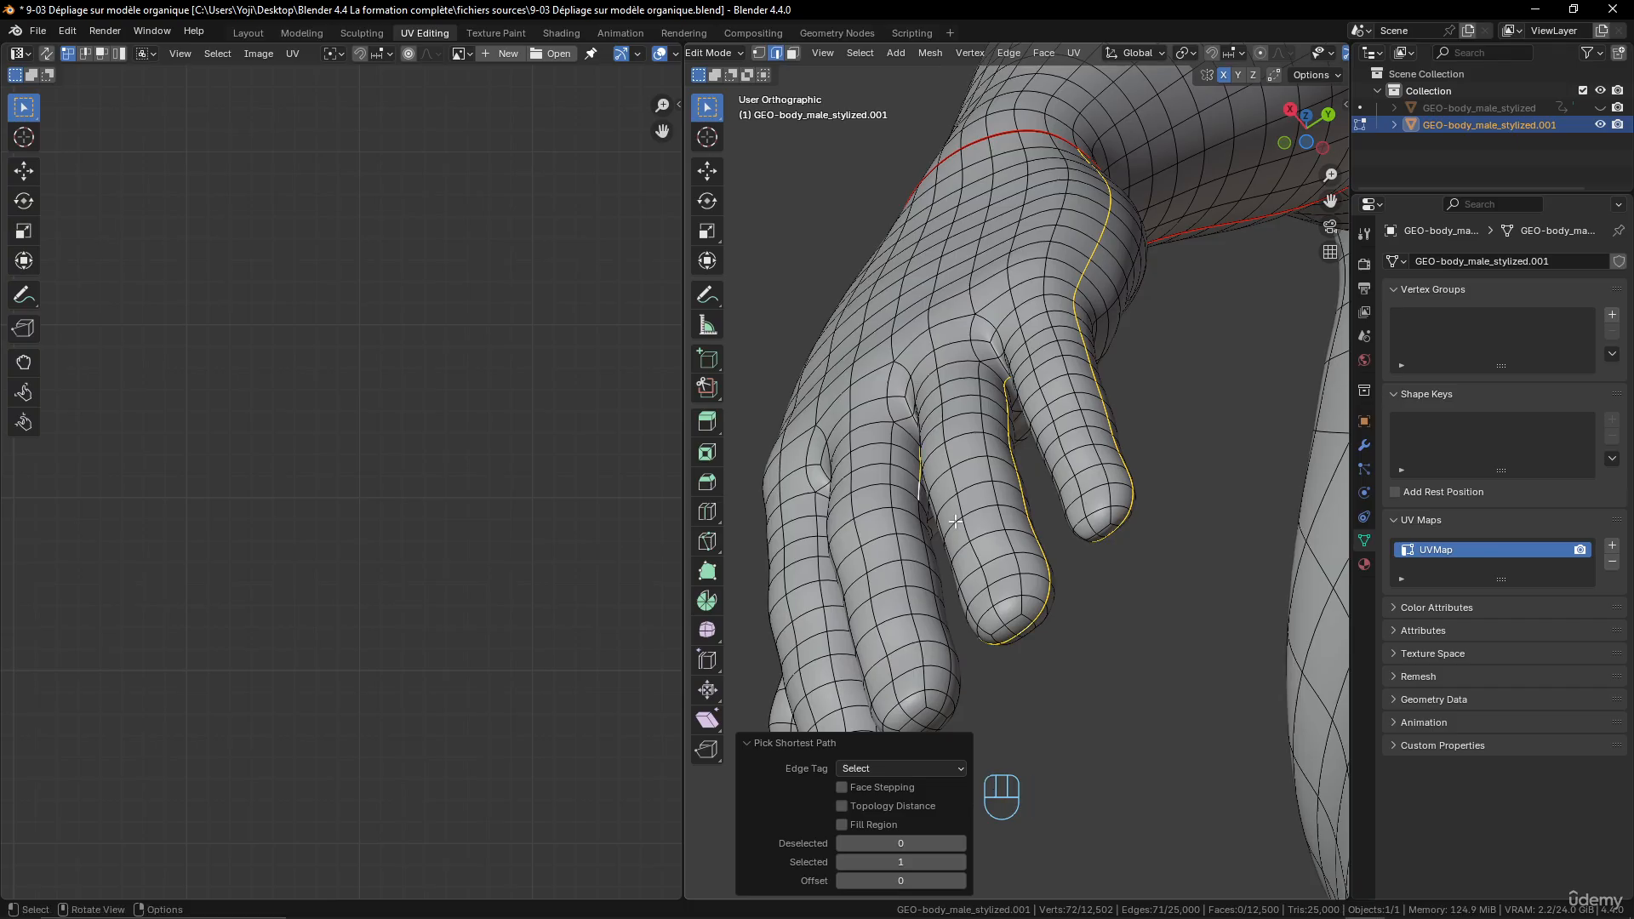
shift+middle_drag(956, 521, 1075, 393)
ctrl+click(1062, 606)
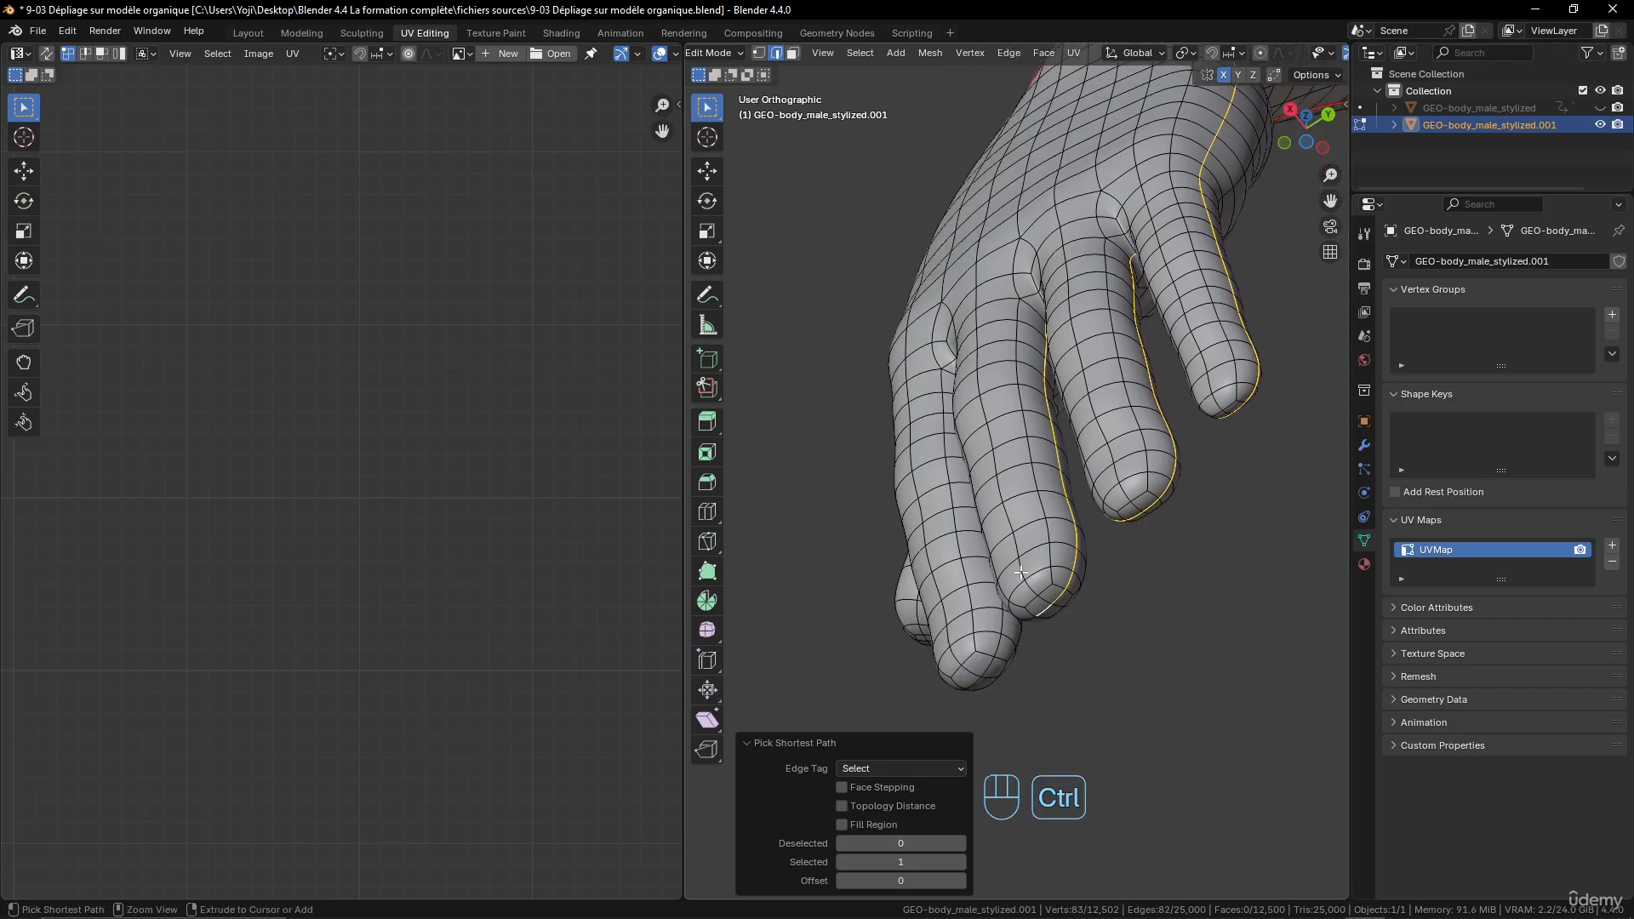
- Continue the shortest edge path over the index finger, through the gap beside it and across the tip of the thumb
middle_drag(1021, 573, 1102, 518)
ctrl+click(1061, 452)
ctrl+click(1074, 607)
ctrl+click(1168, 486)
ctrl+click(998, 511)
ctrl+click(932, 504)
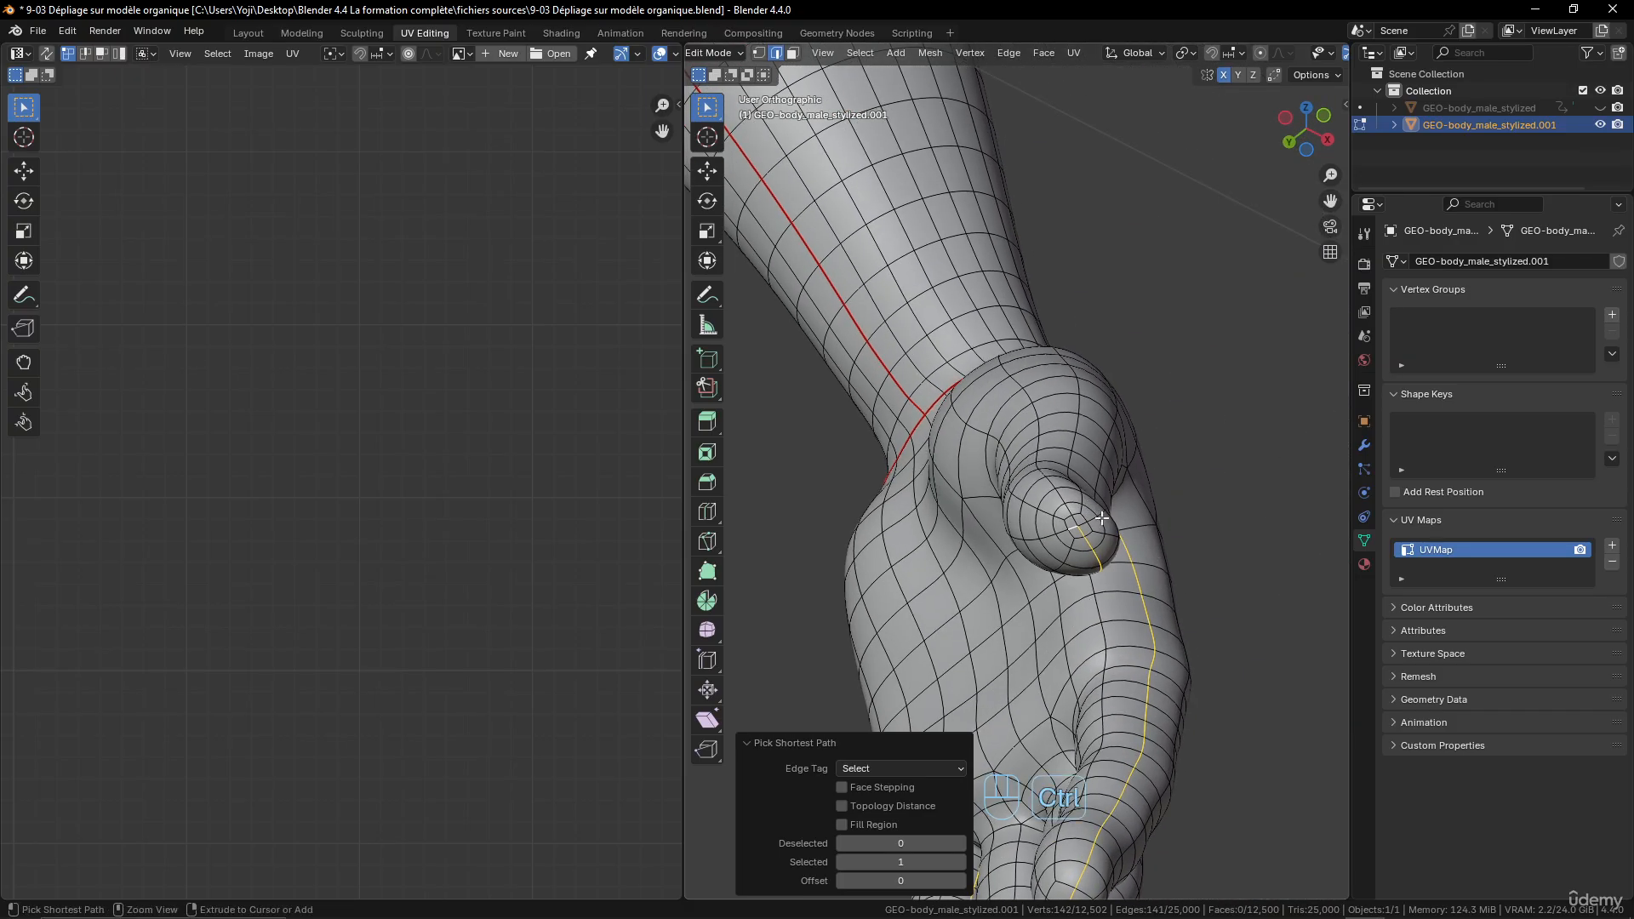
ctrl+click(1071, 512)
ctrl+click(1058, 498)
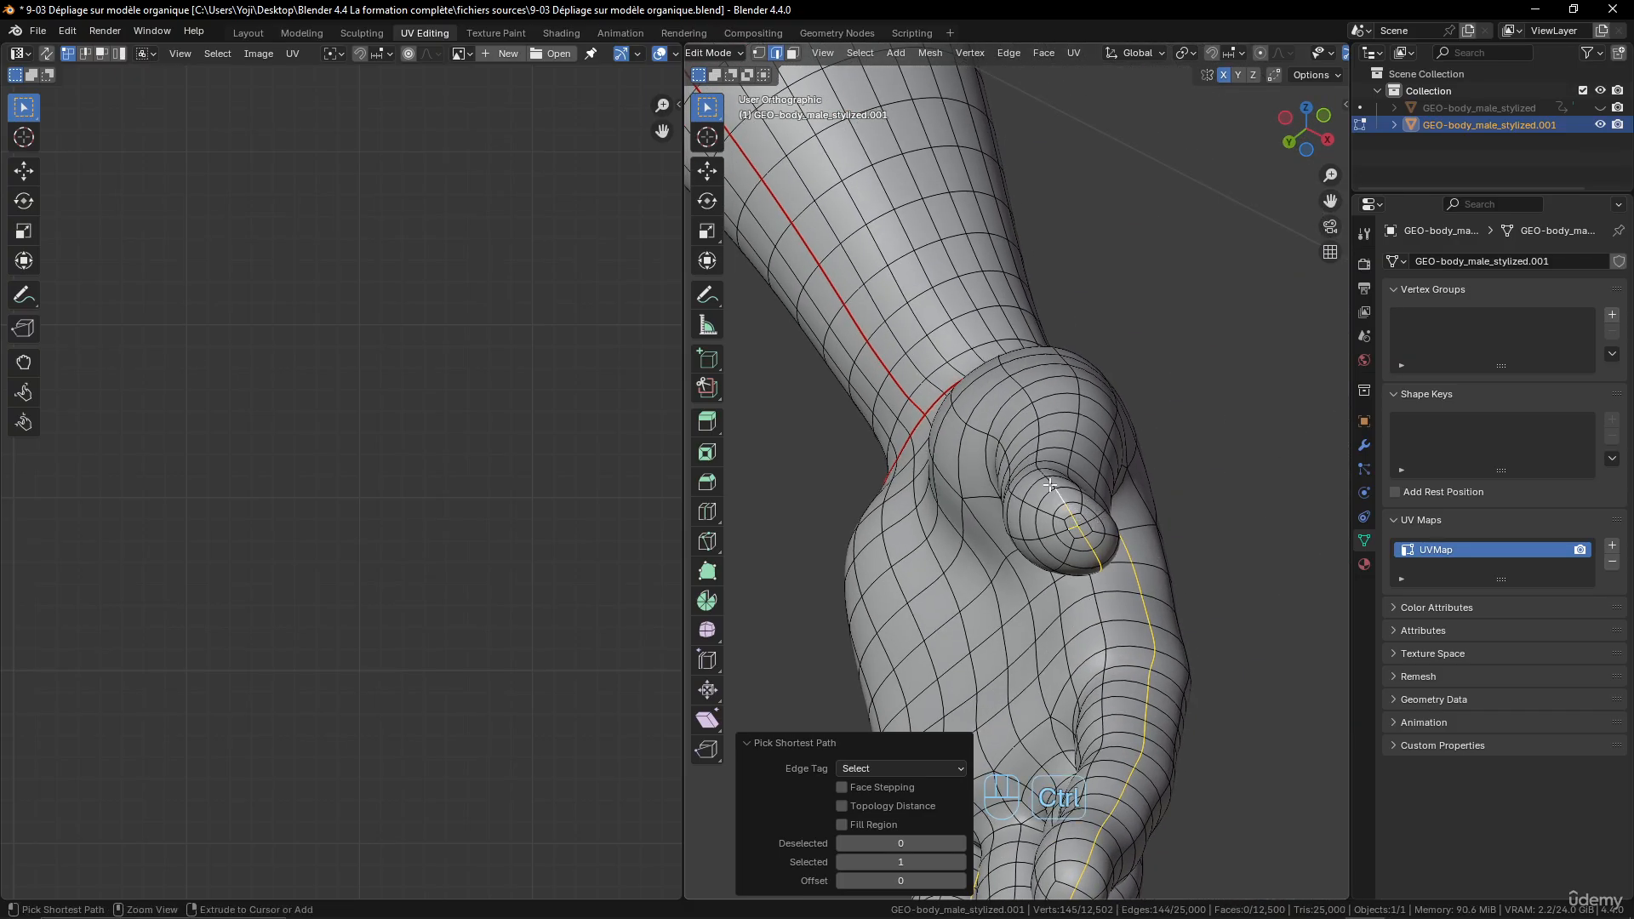
- Mark the selected edge path around the left hand and fingers as a seam
middle_drag(1058, 498, 828, 358)
key(ctrl+e)
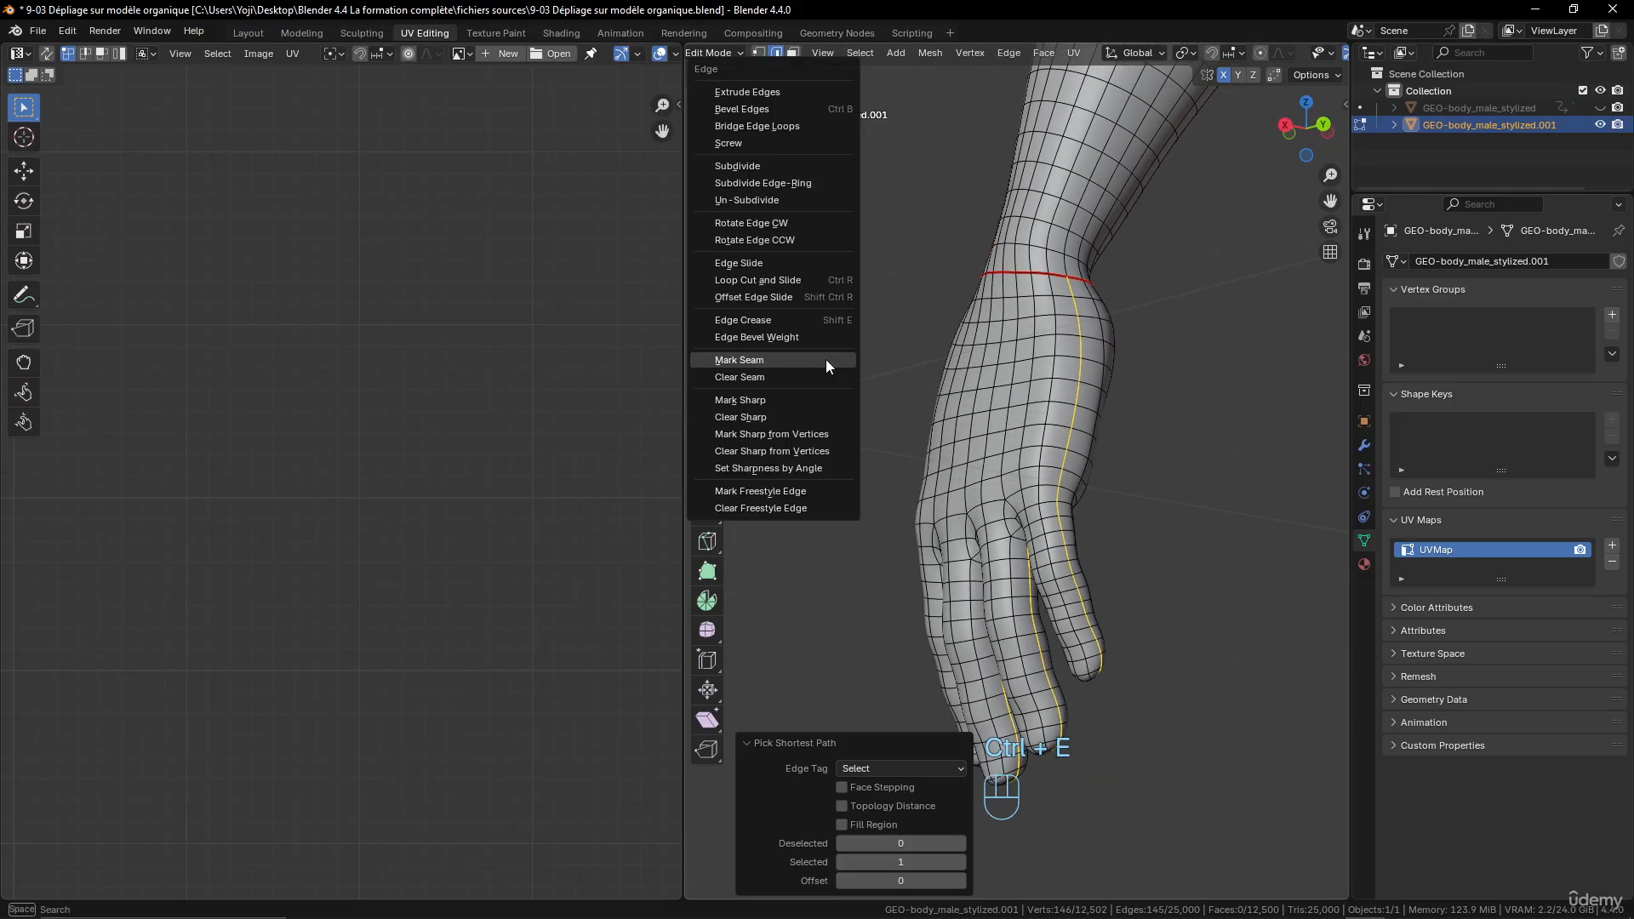
click(826, 359)
middle_drag(825, 360, 1168, 412)
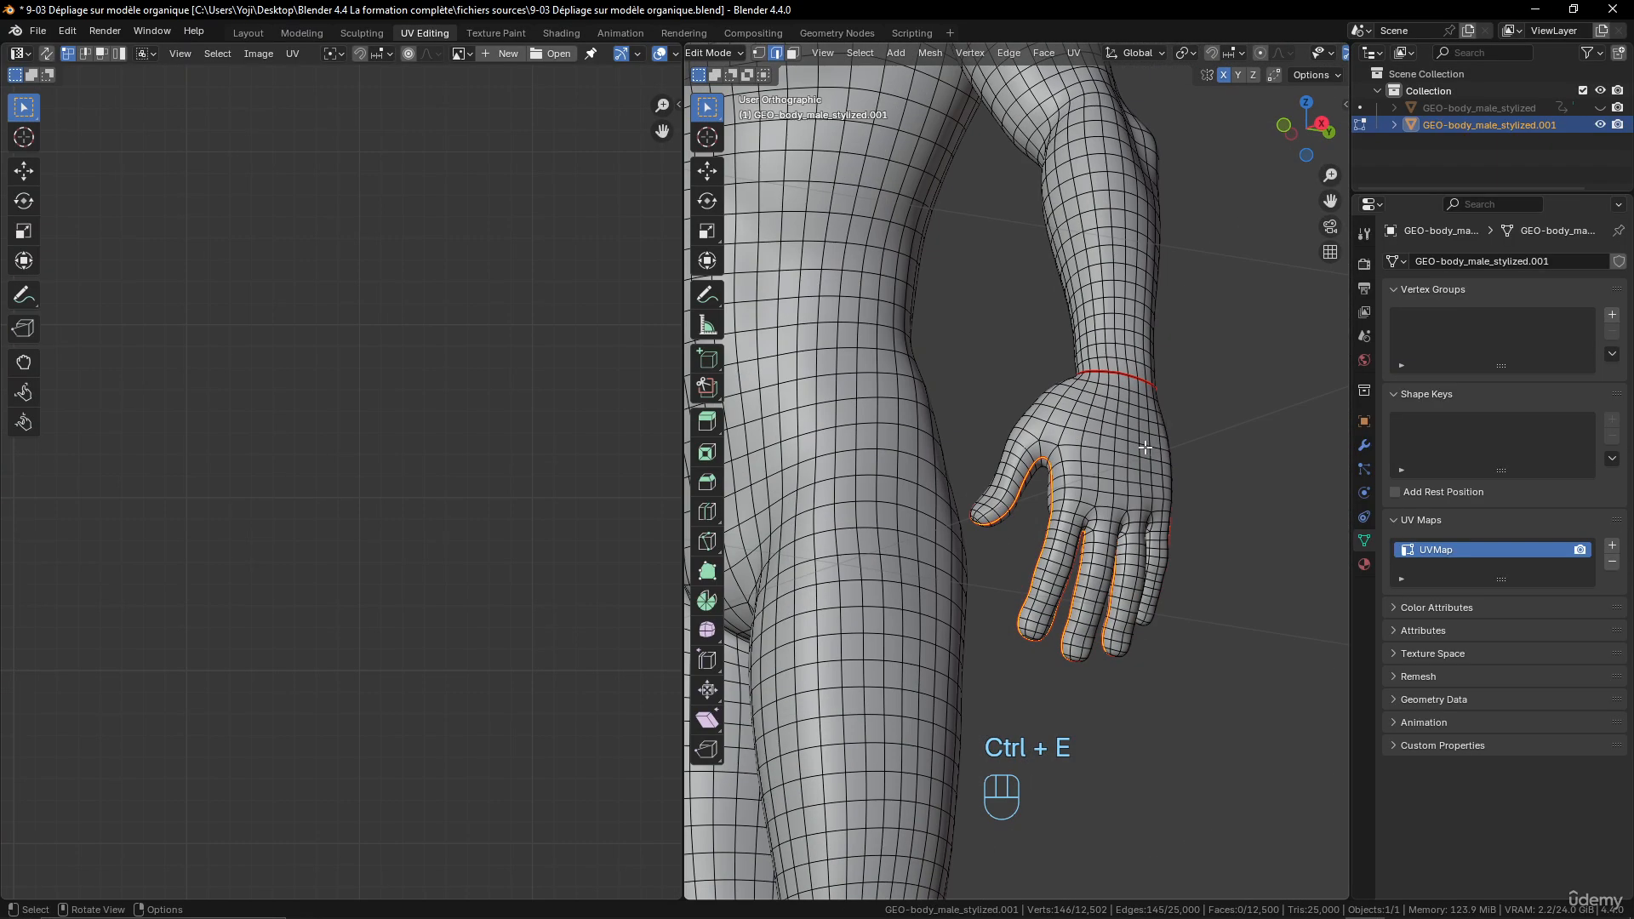
- Symmetrize the whole mesh from +X to -X to copy the left hand's seams to the right hand
key(a)
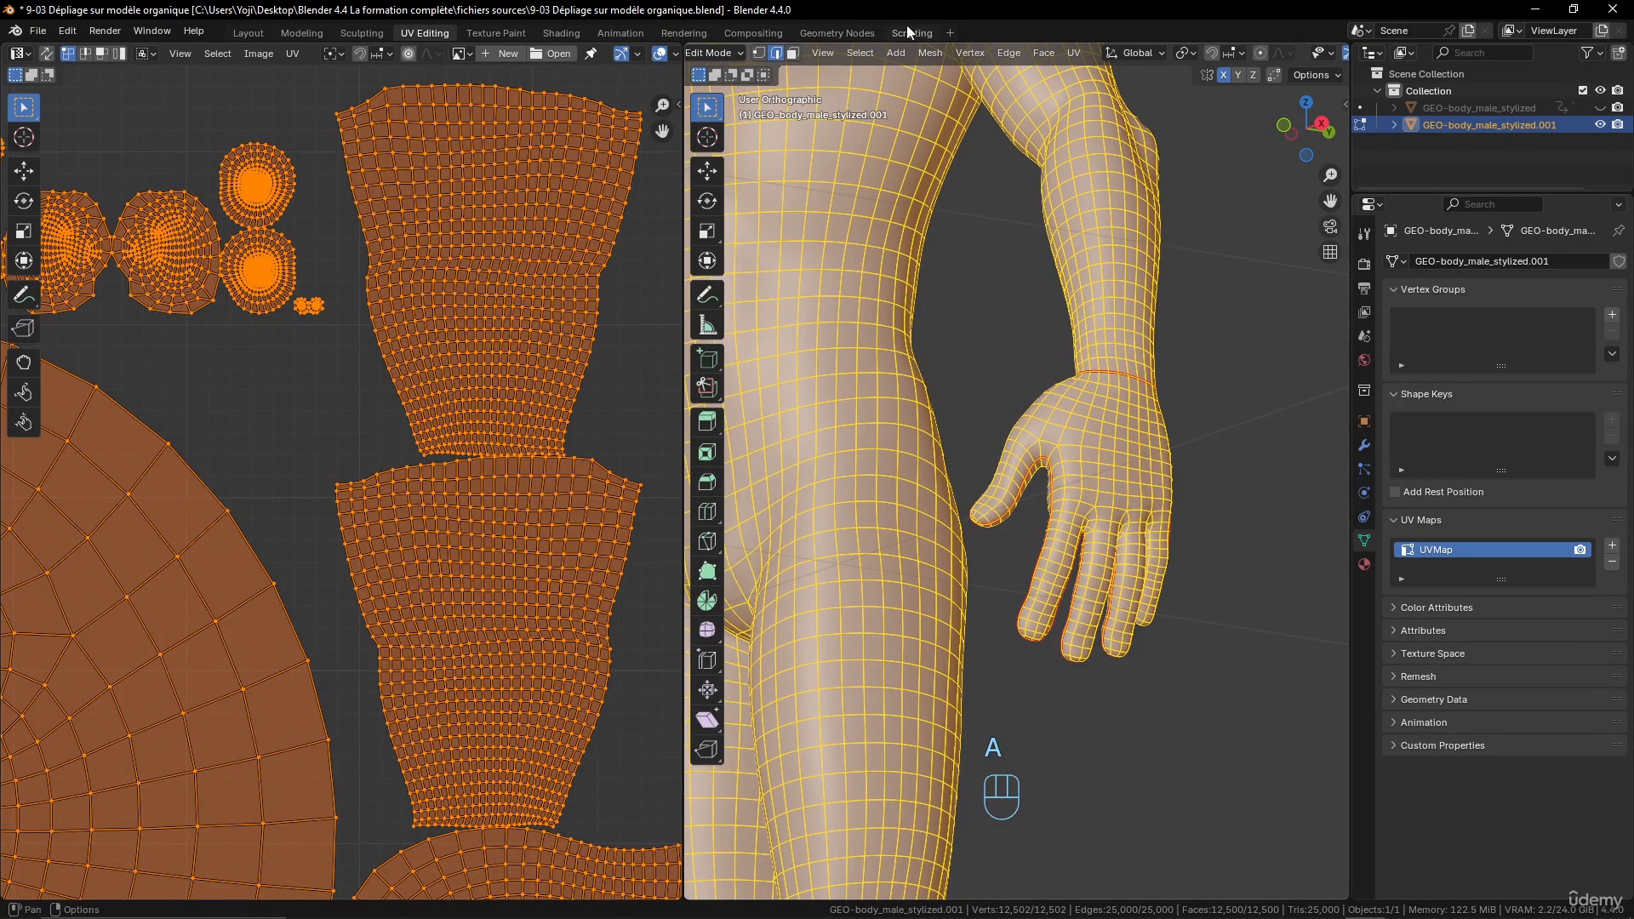
click(937, 52)
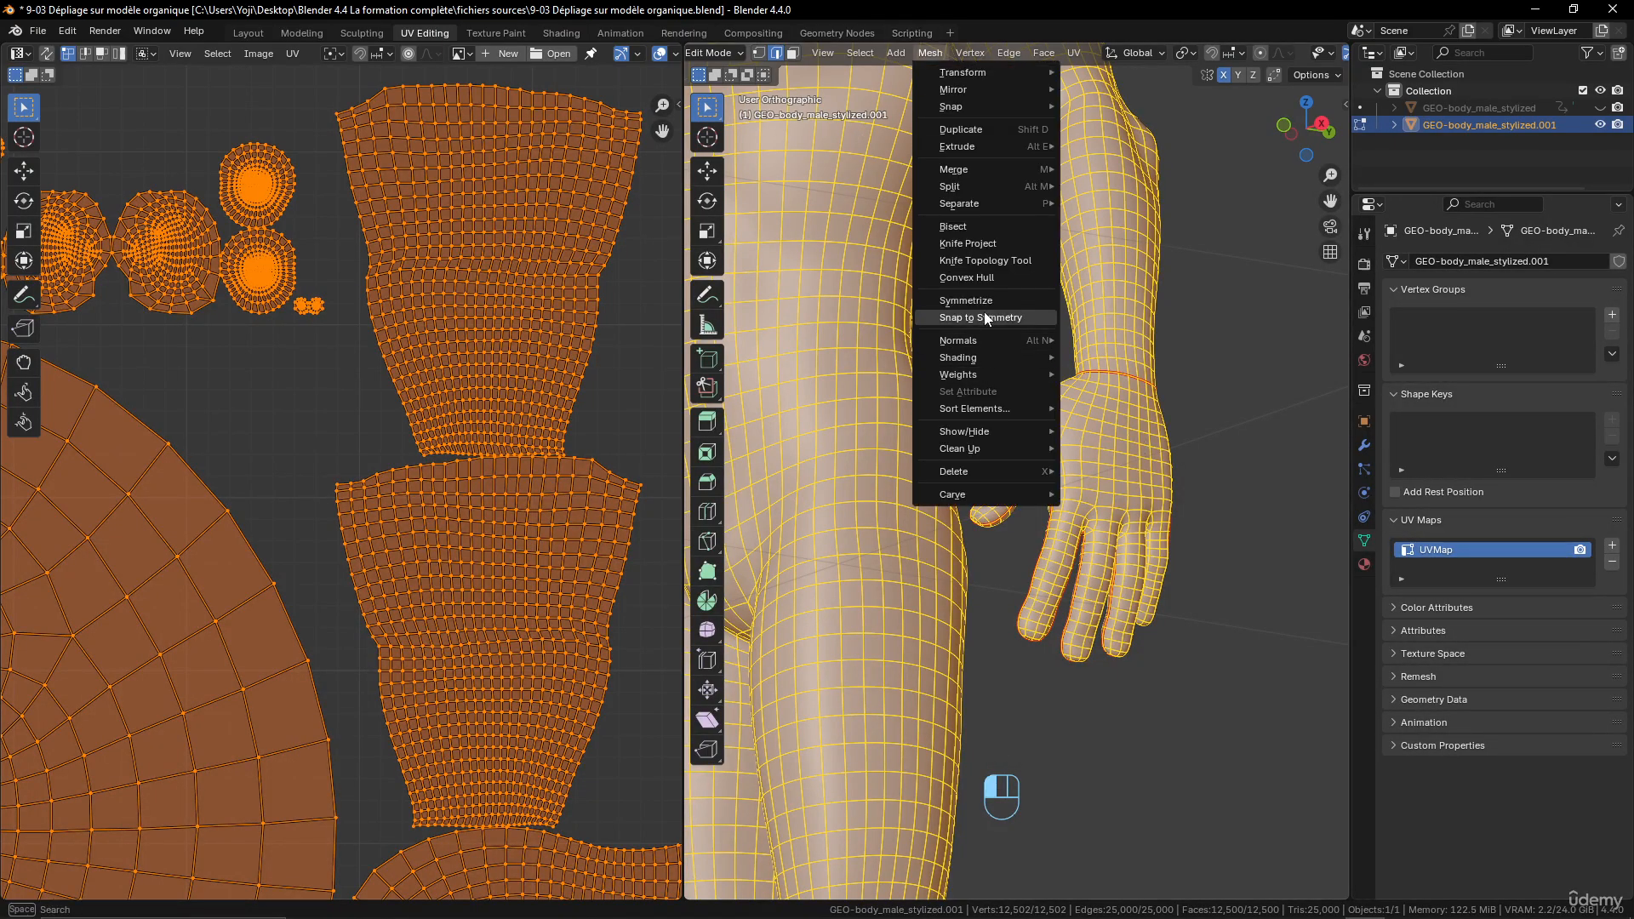
click(983, 301)
scroll(1118, 406, down, 5)
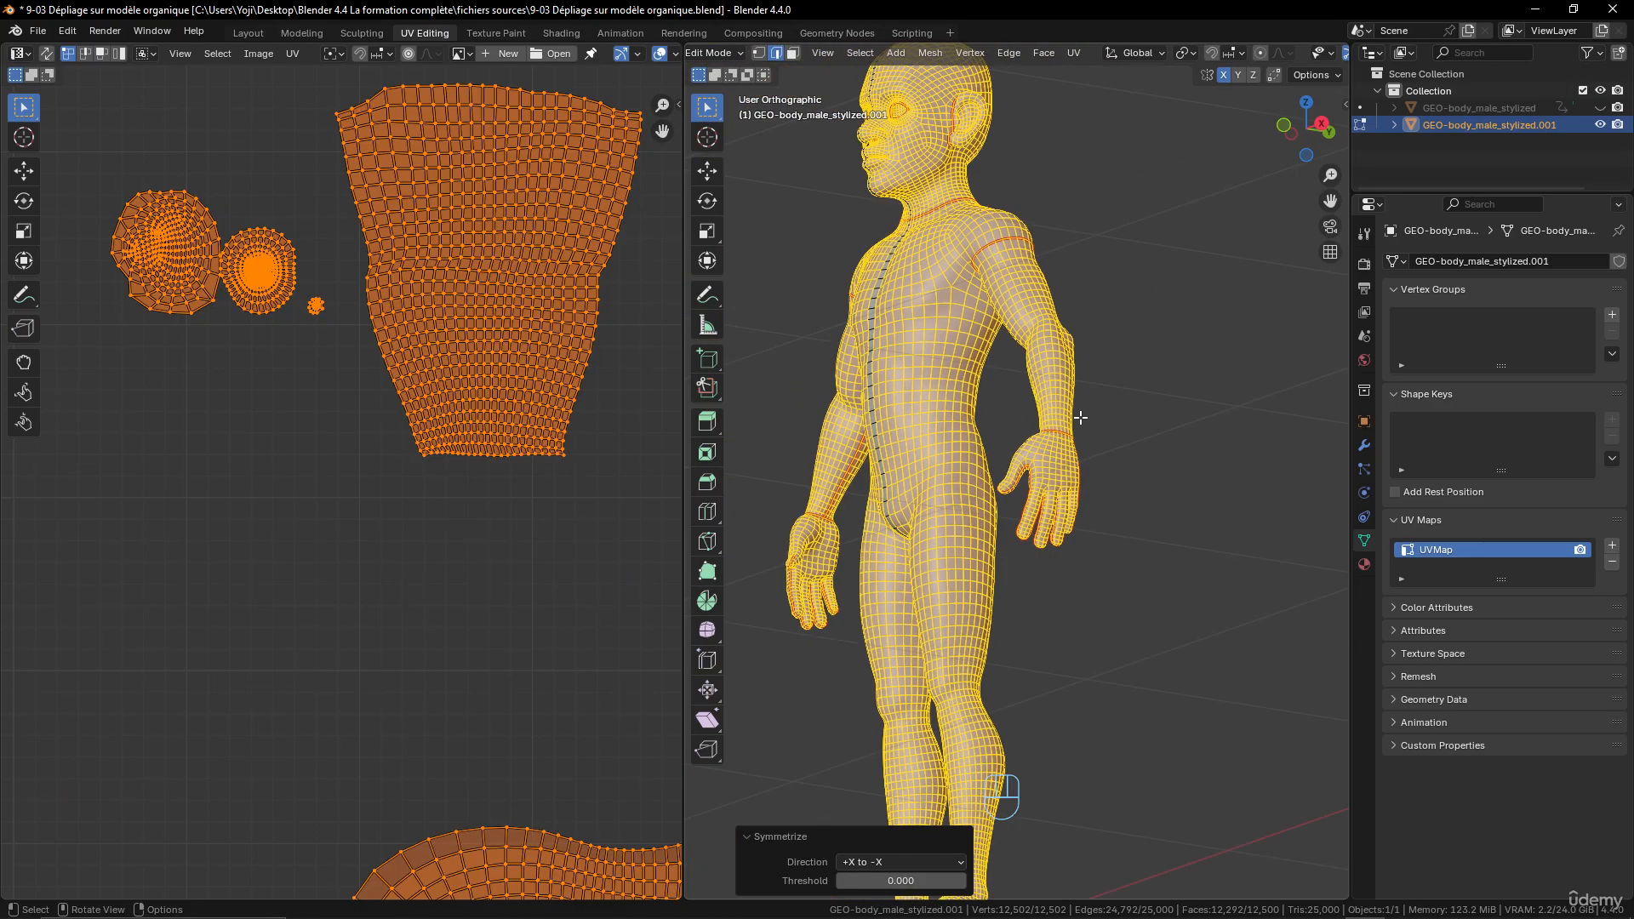
- Unwrap the whole body mesh, including the newly seamed hands, with the Angle Based method
key(a)
key(u)
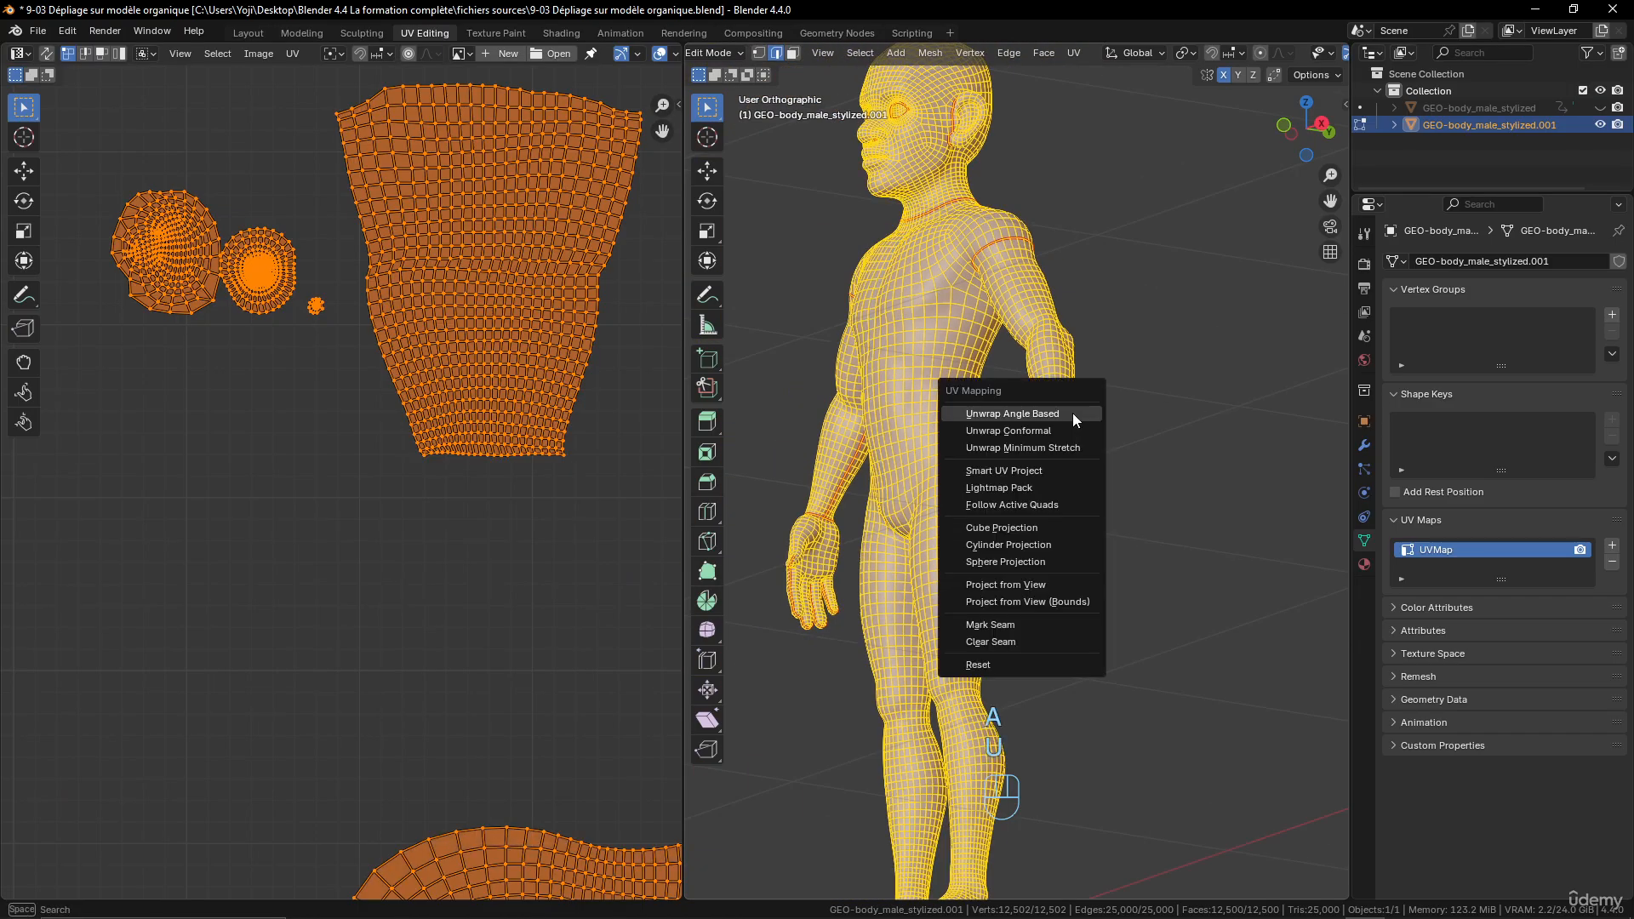
click(1073, 413)
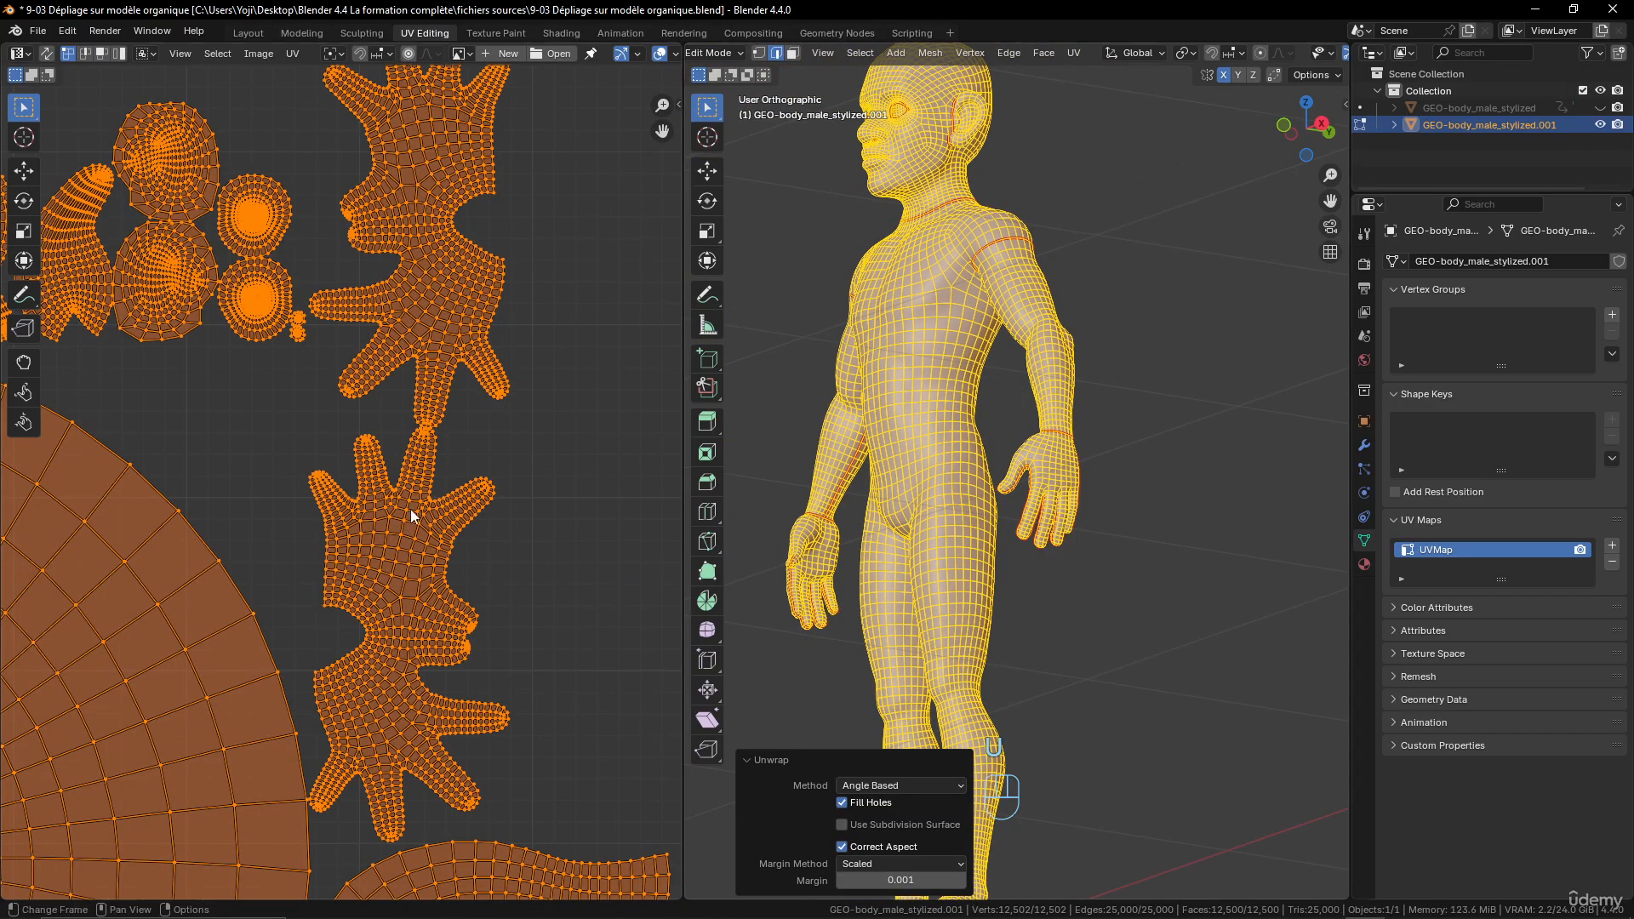
- Examine the hand islands in the UV layout, especially the thumb area, and compare them with the left hand on the model
scroll(410, 509, down, 2)
scroll(491, 538, up, 4)
middle_drag(492, 548, 457, 391)
scroll(441, 458, down, 3)
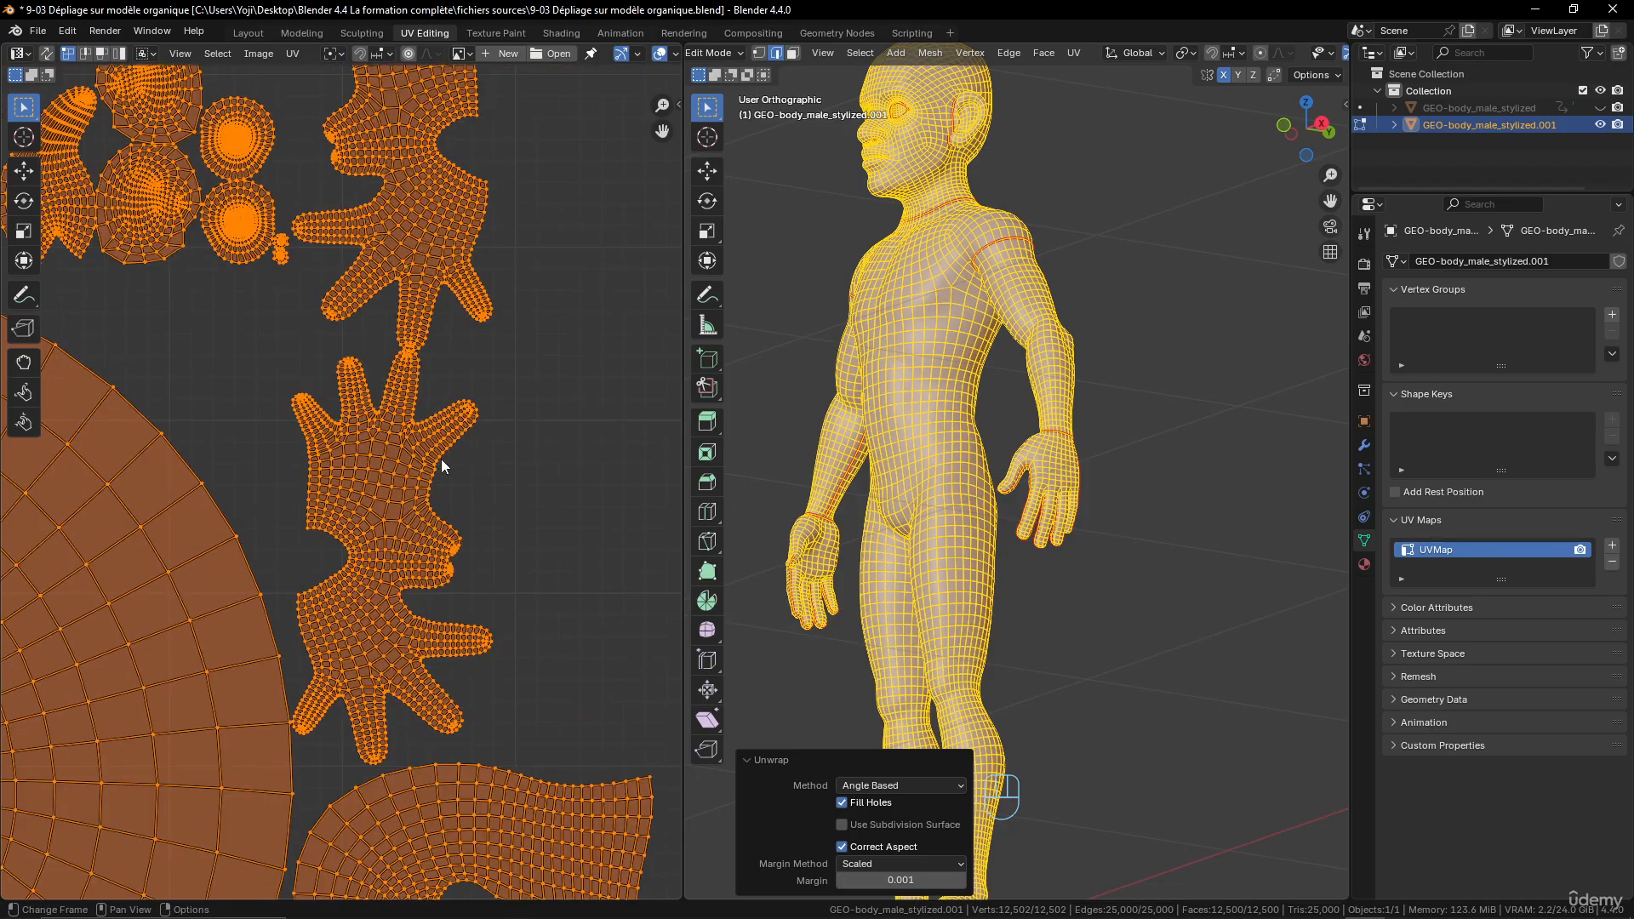
scroll(463, 490, up, 2)
middle_drag(481, 556, 447, 472)
scroll(451, 477, up, 3)
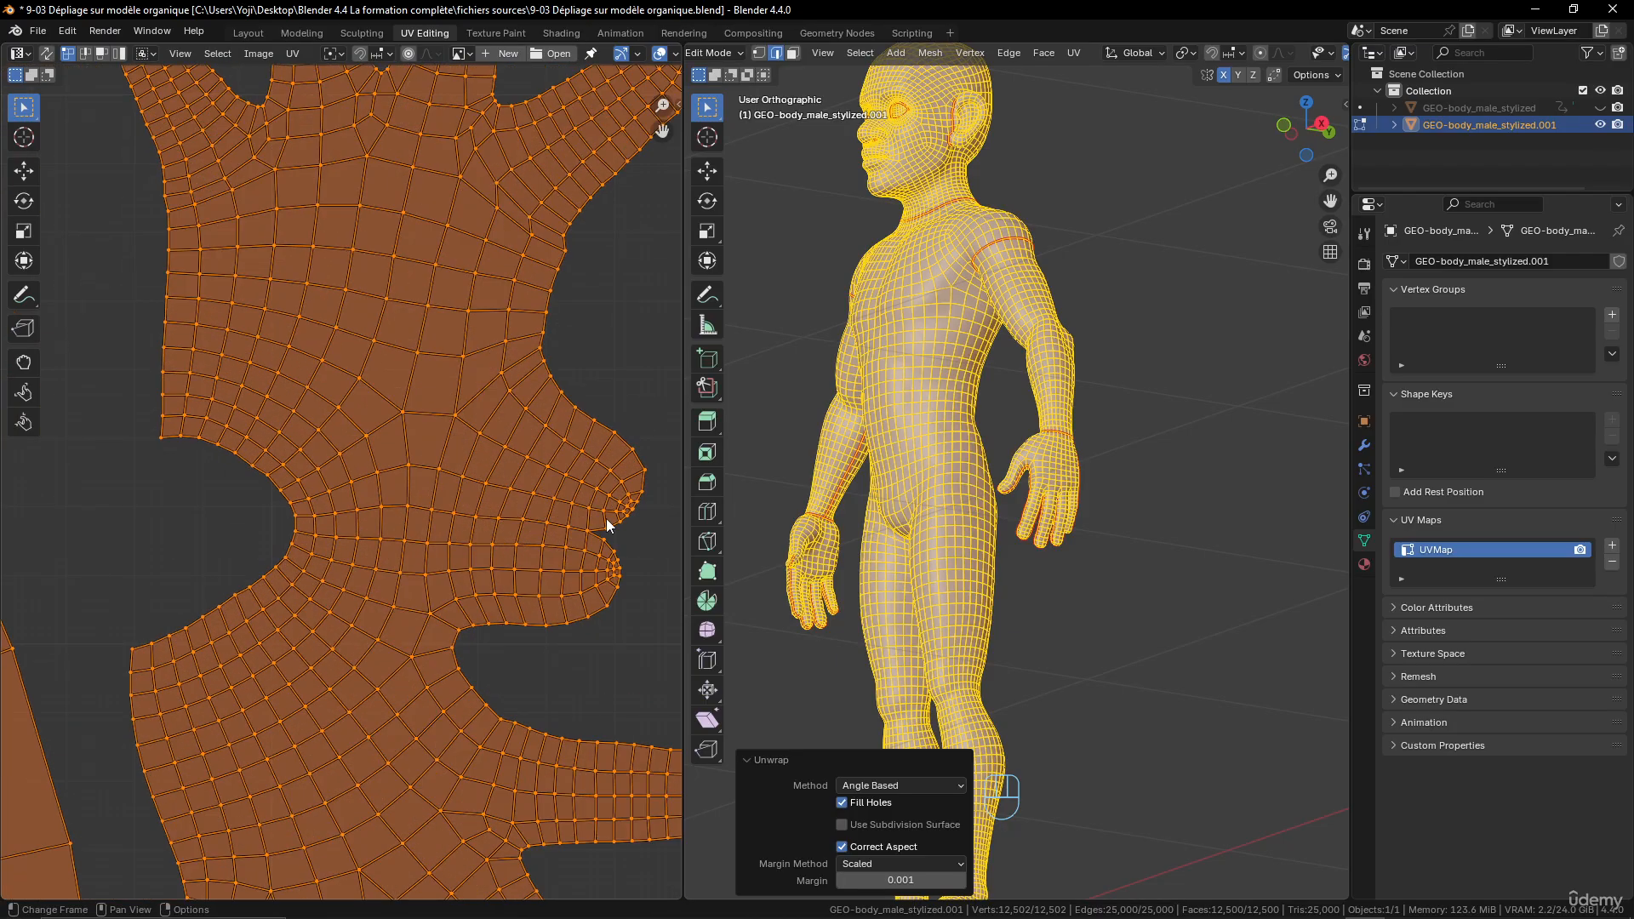
scroll(516, 533, down, 3)
scroll(339, 462, up, 4)
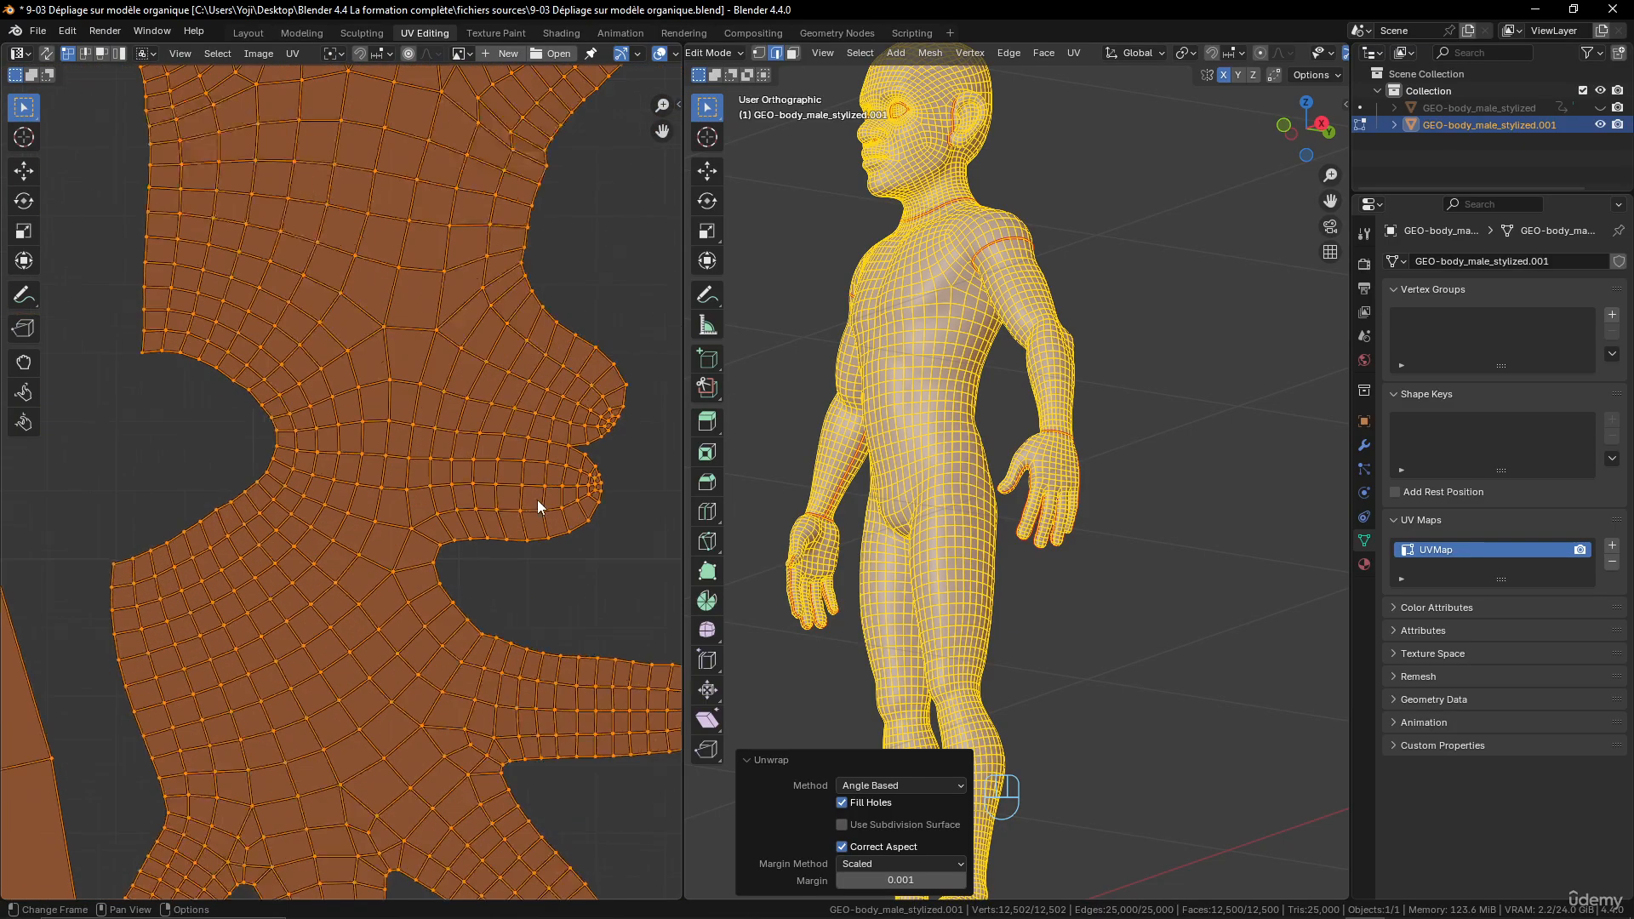
scroll(538, 499, up, 1)
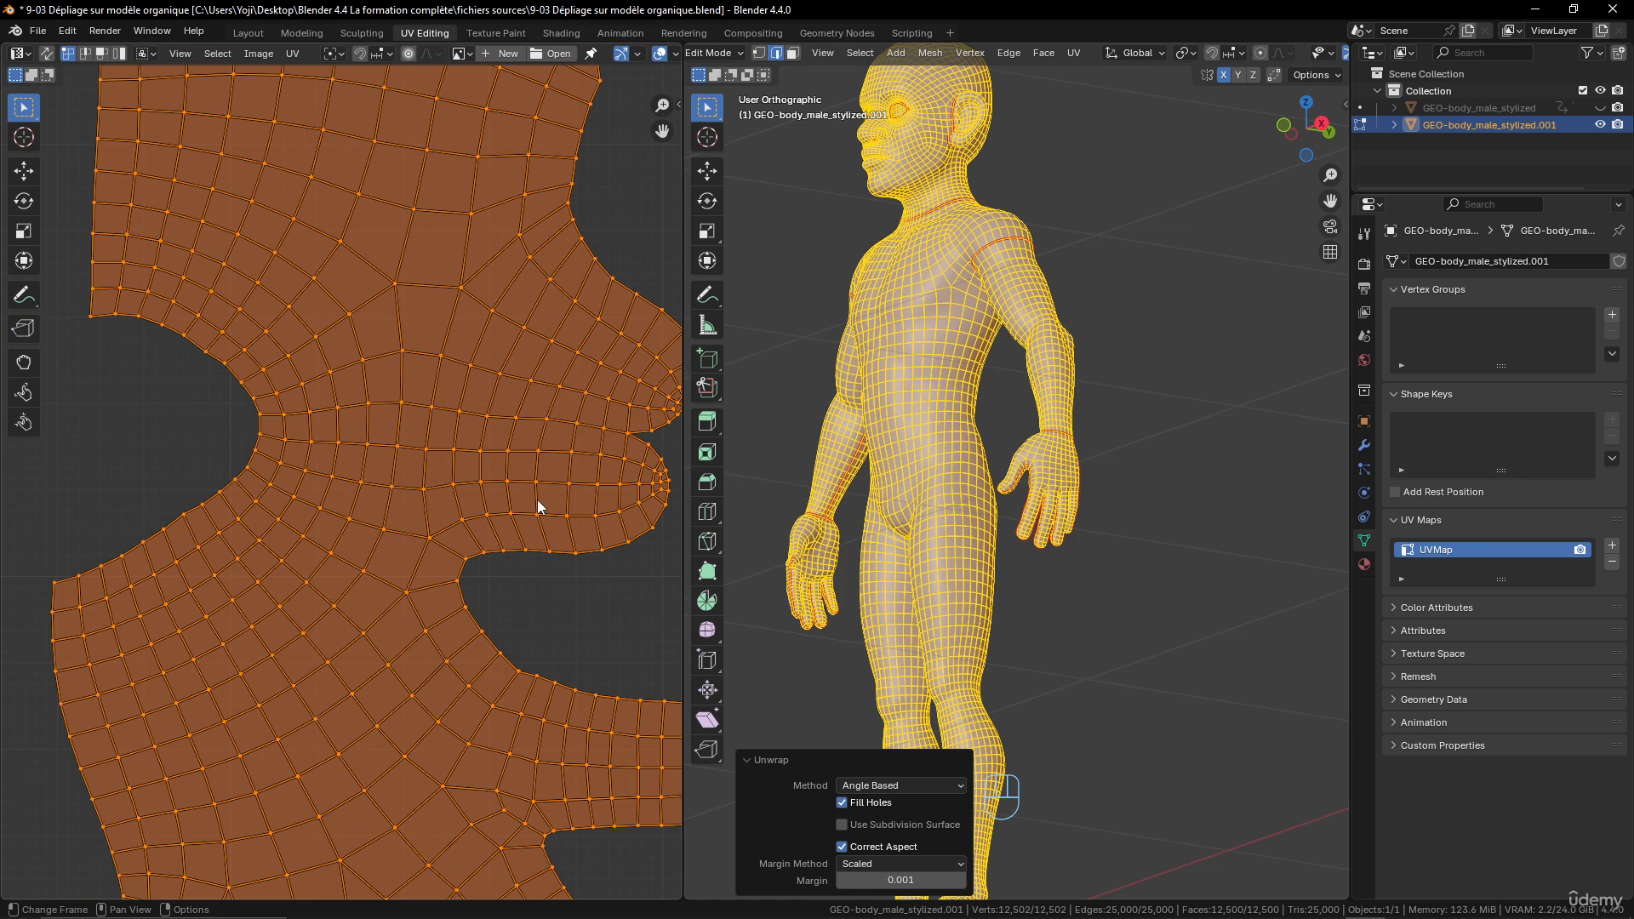
scroll(1121, 558, up, 4)
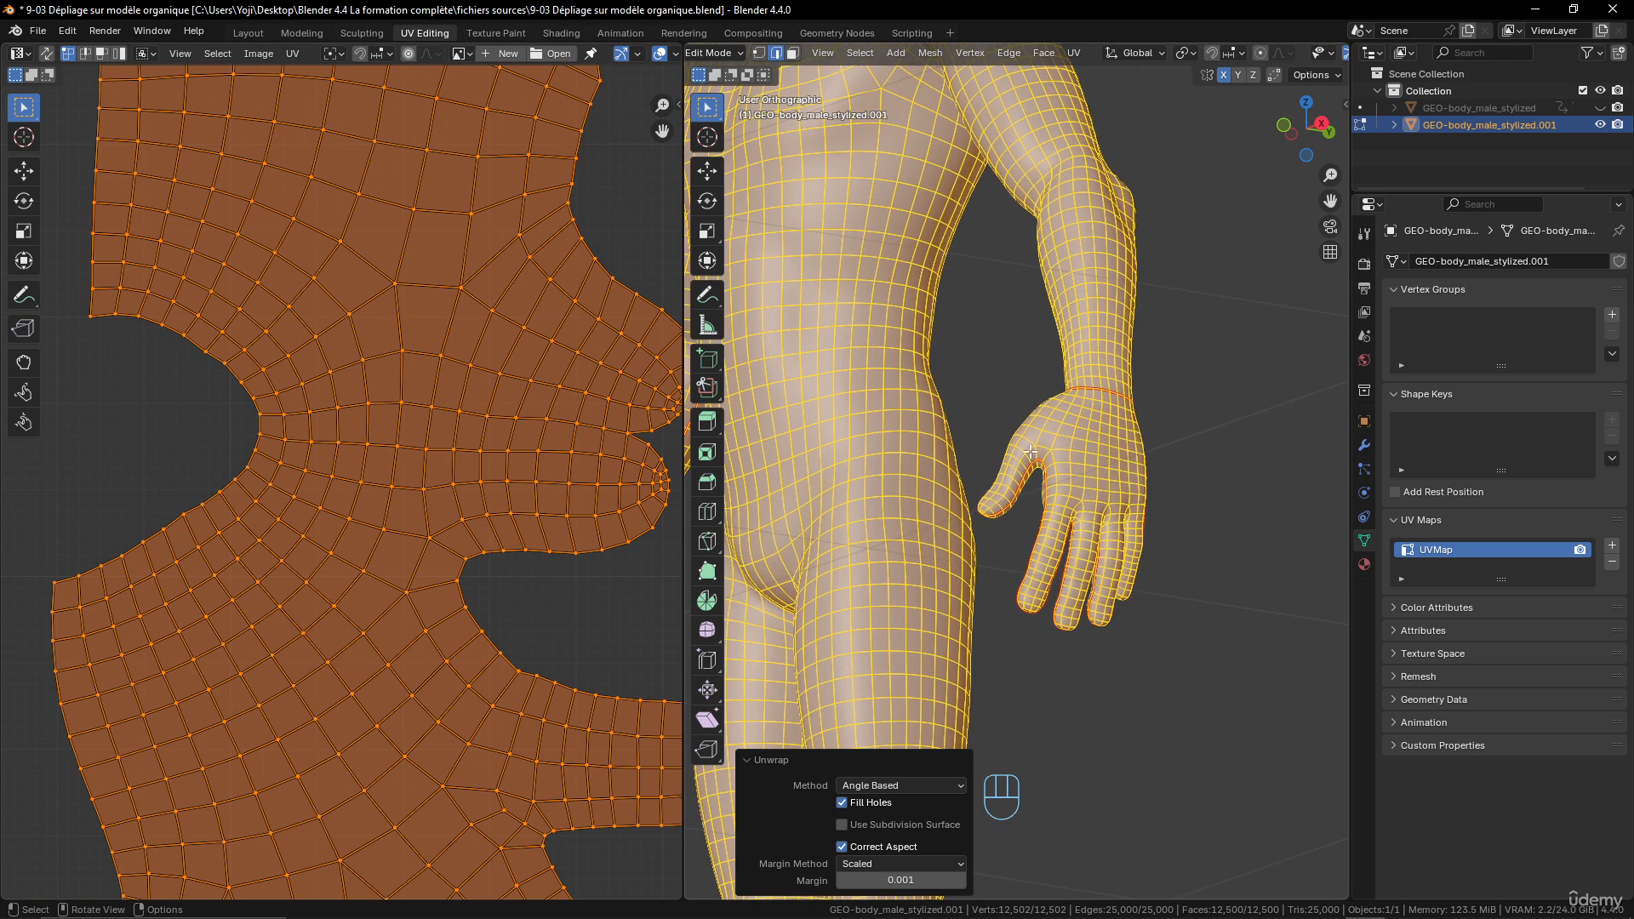
scroll(1171, 535, up, 3)
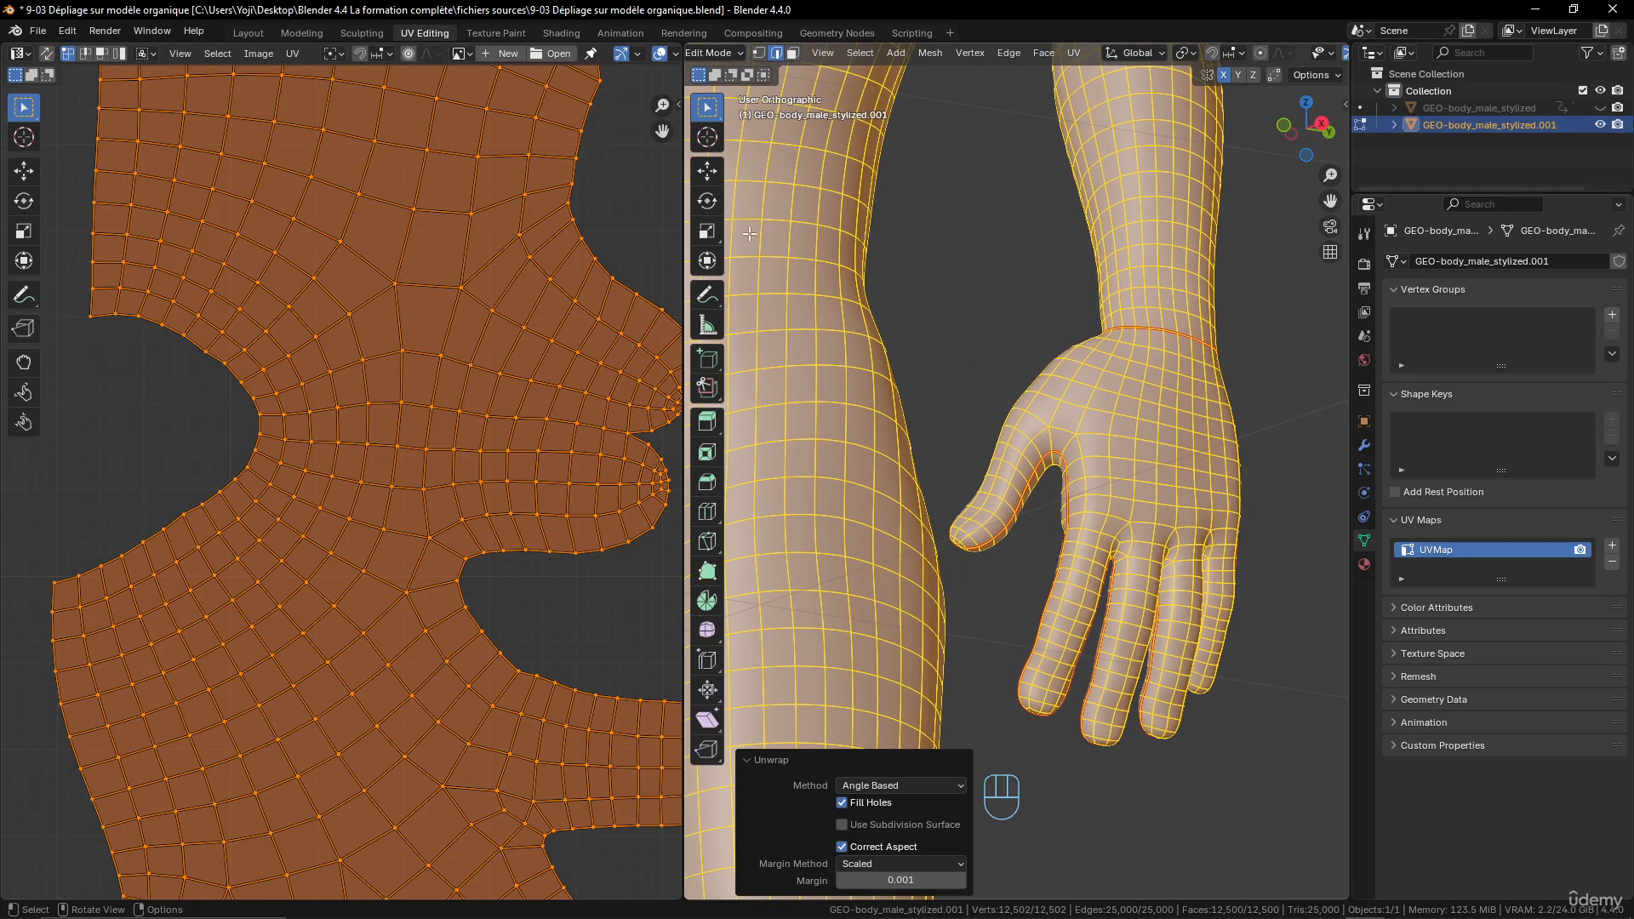
scroll(492, 412, down, 3)
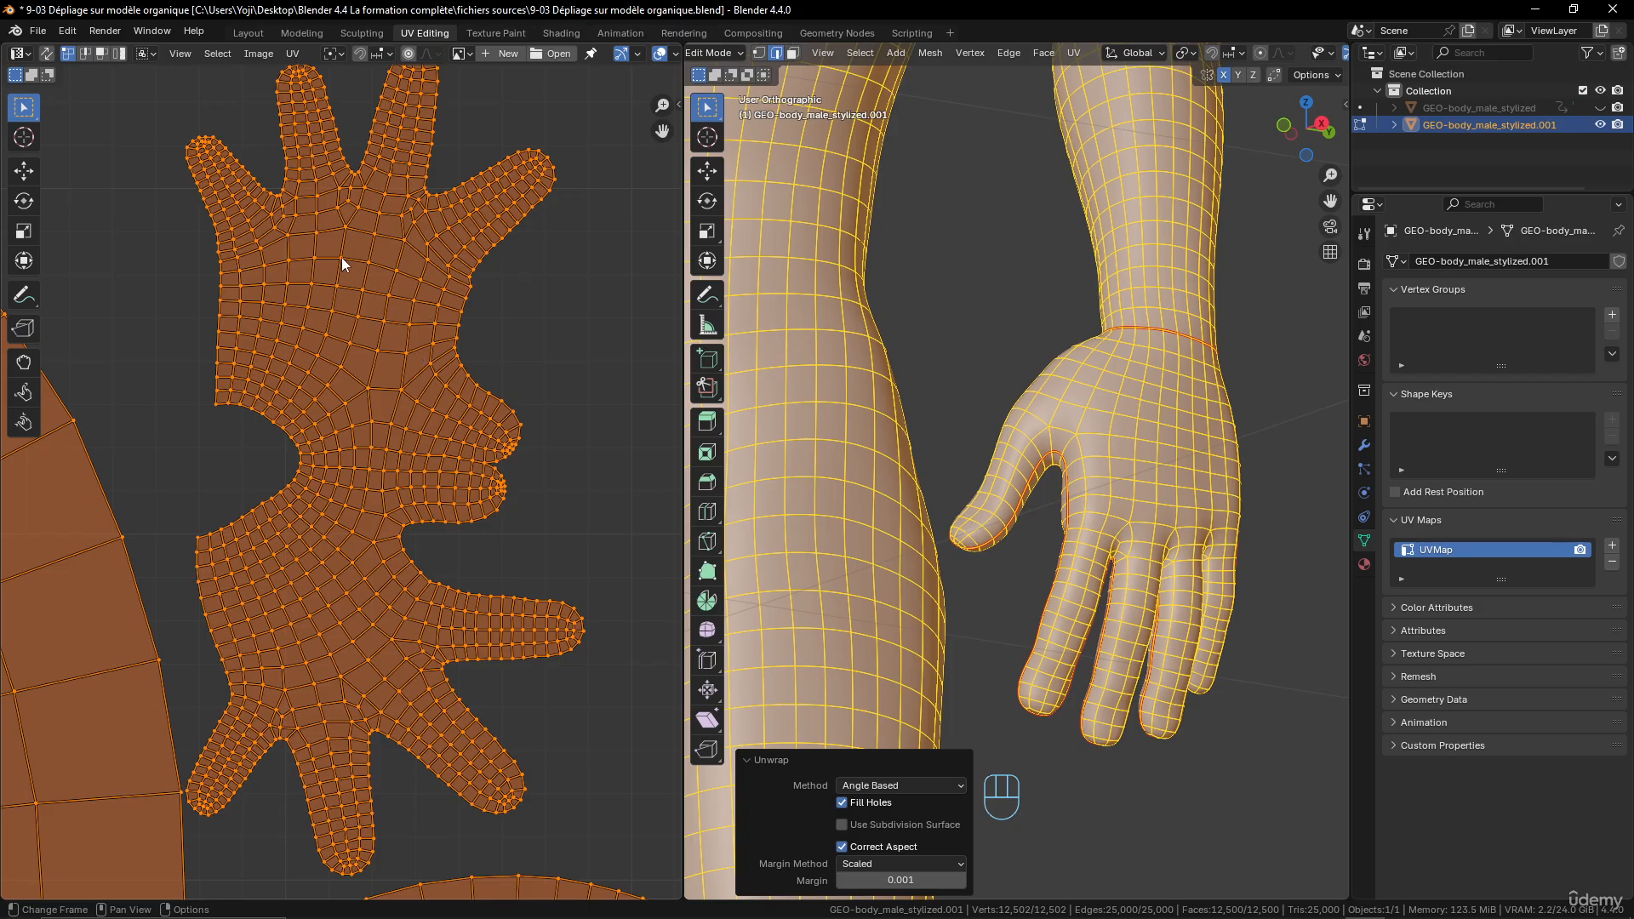
scroll(401, 483, down, 5)
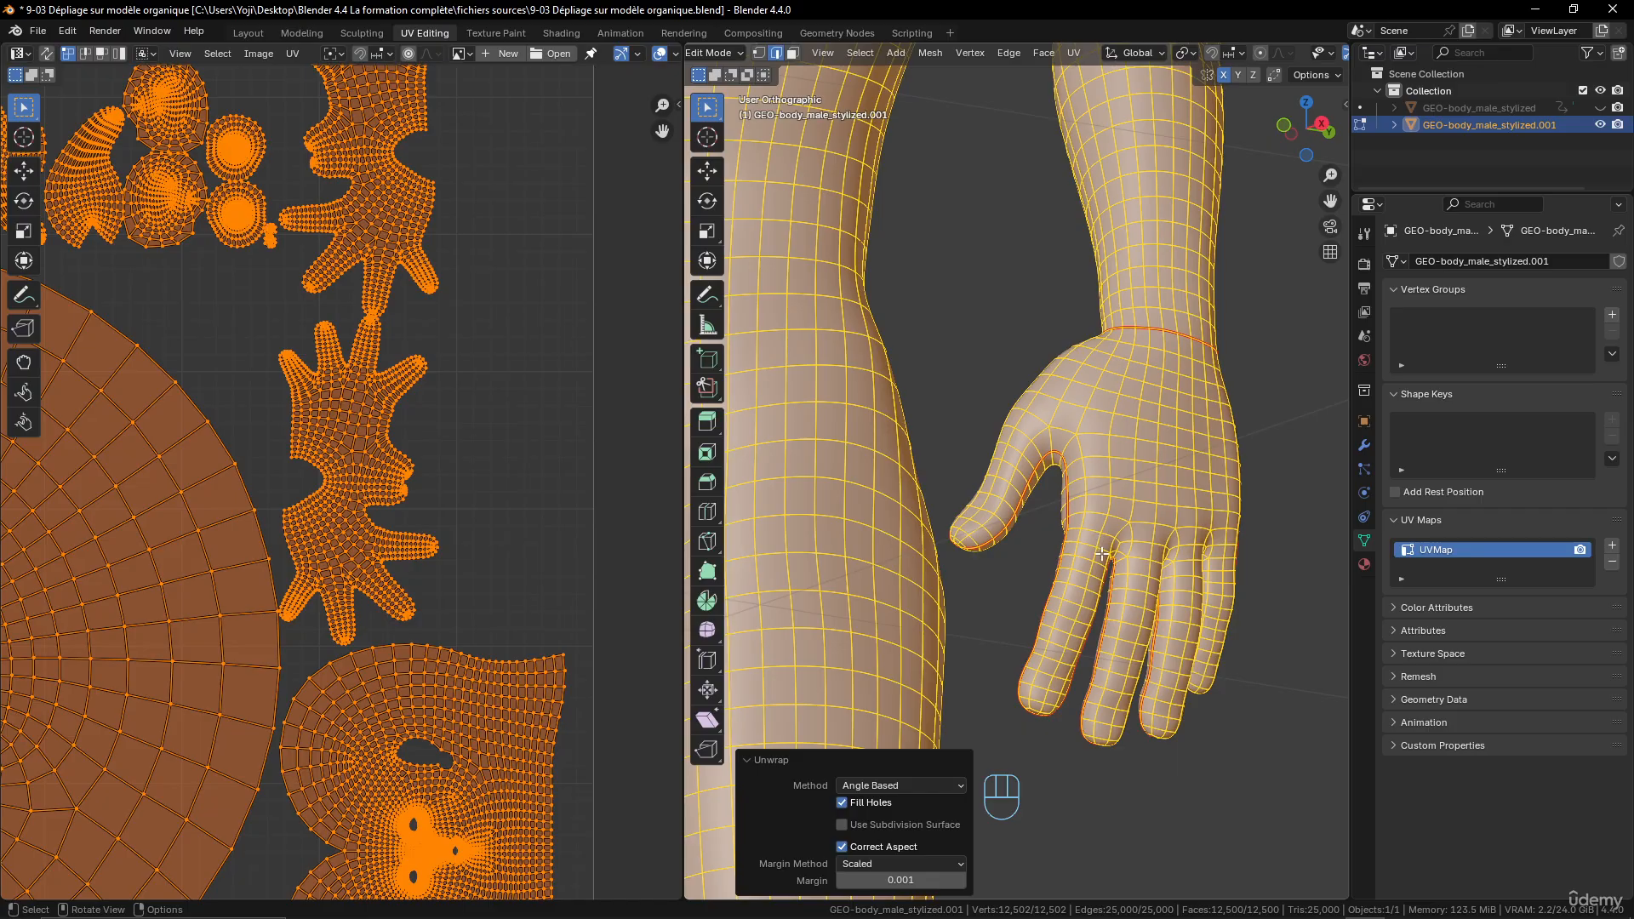
scroll(1103, 554, down, 4)
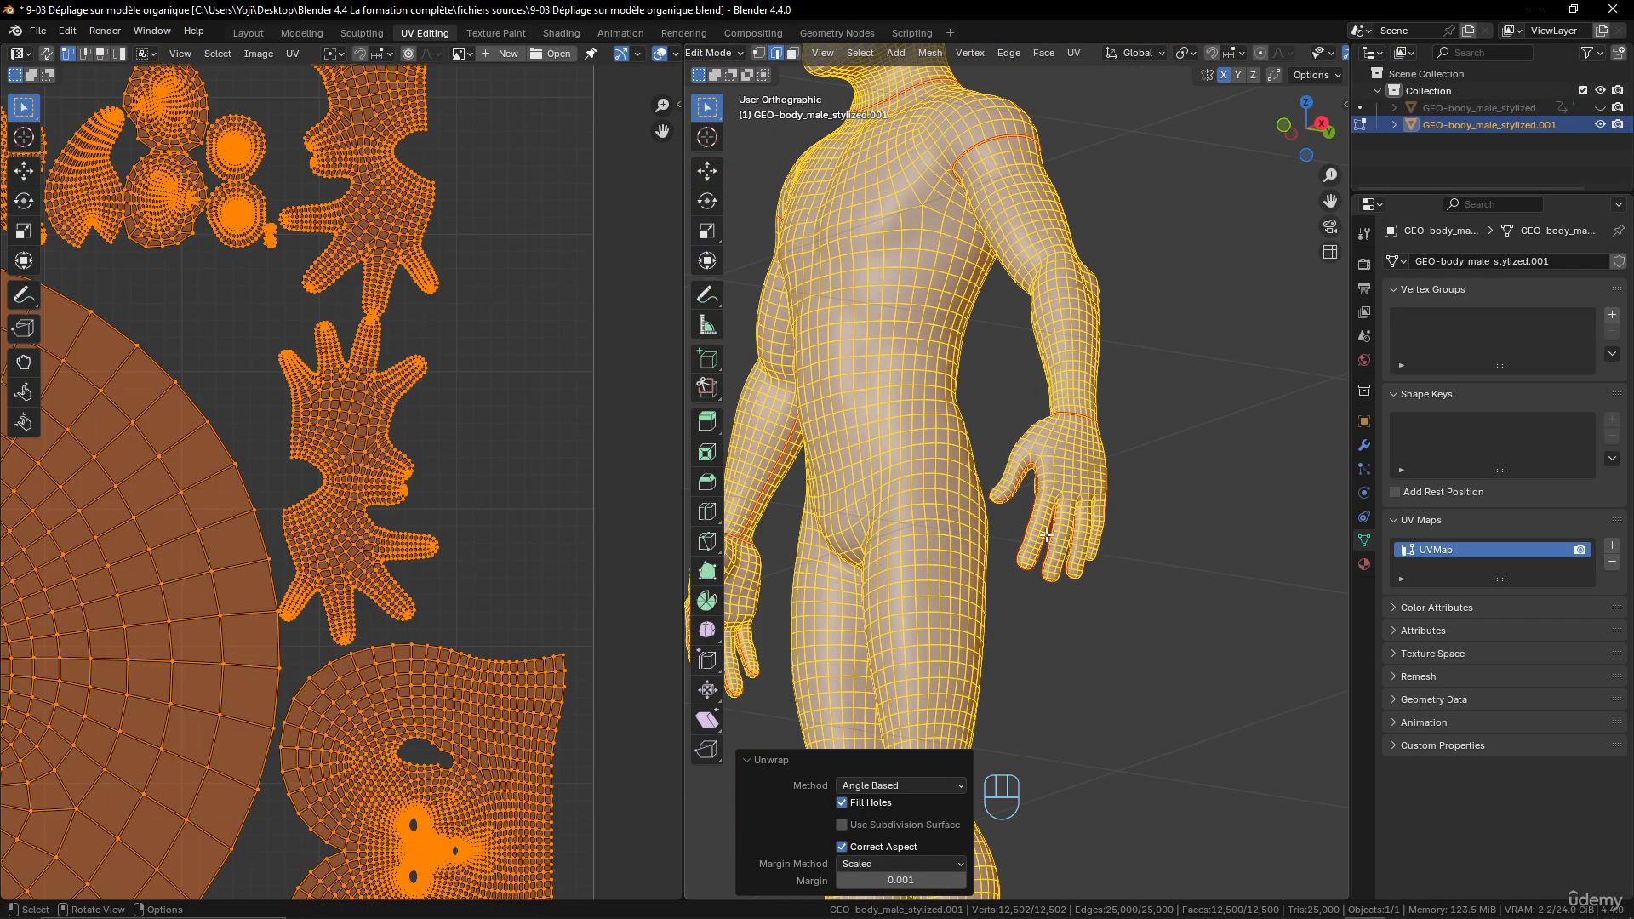
- Select the edges running around the tops of both thighs and across the crotch, and mark them as a seam
middle_drag(1047, 535, 1164, 544)
shift+middle_drag(968, 531, 1066, 511)
scroll(1051, 406, down, 2)
scroll(1066, 511, up, 4)
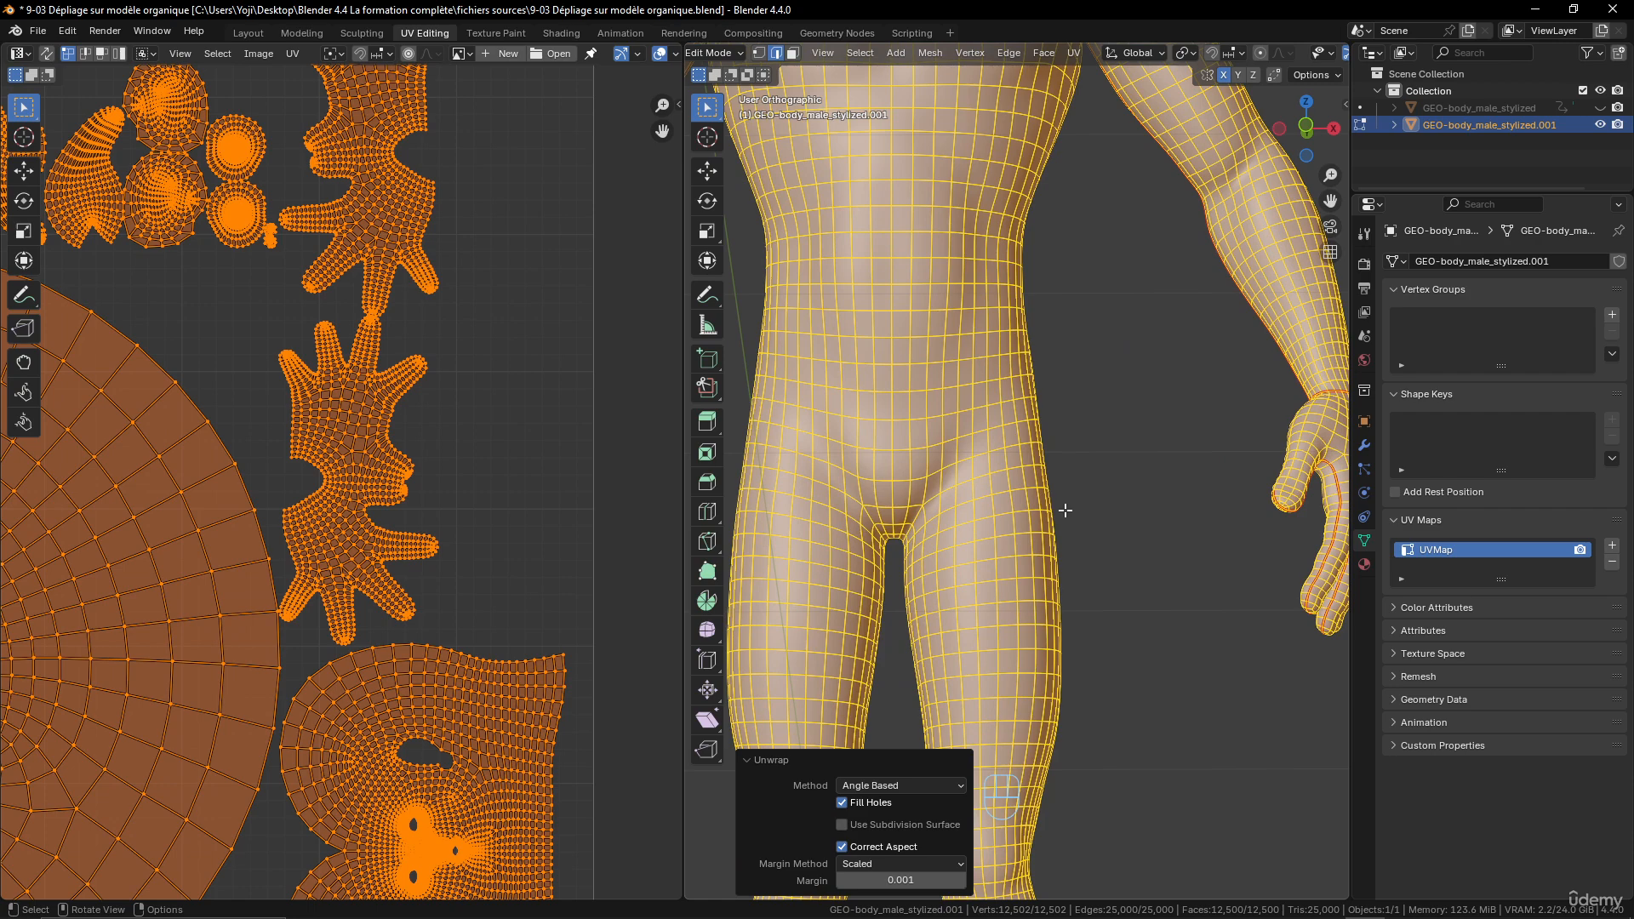
alt+click(965, 480)
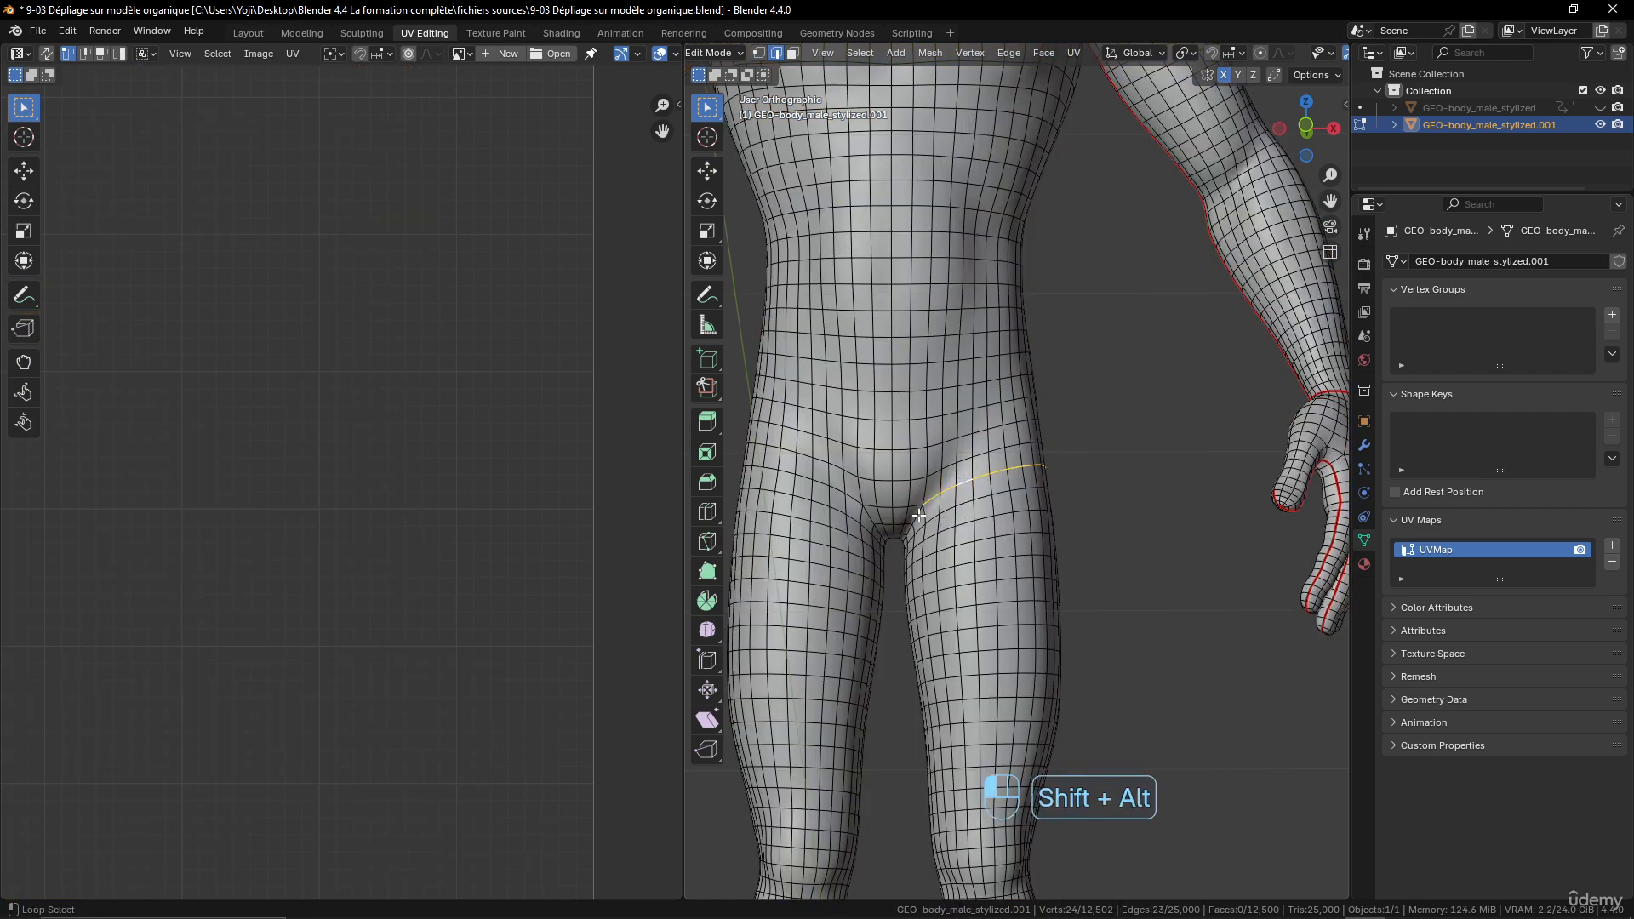
middle_drag(920, 515, 850, 526)
alt+shift+click(1187, 508)
middle_drag(815, 470, 901, 467)
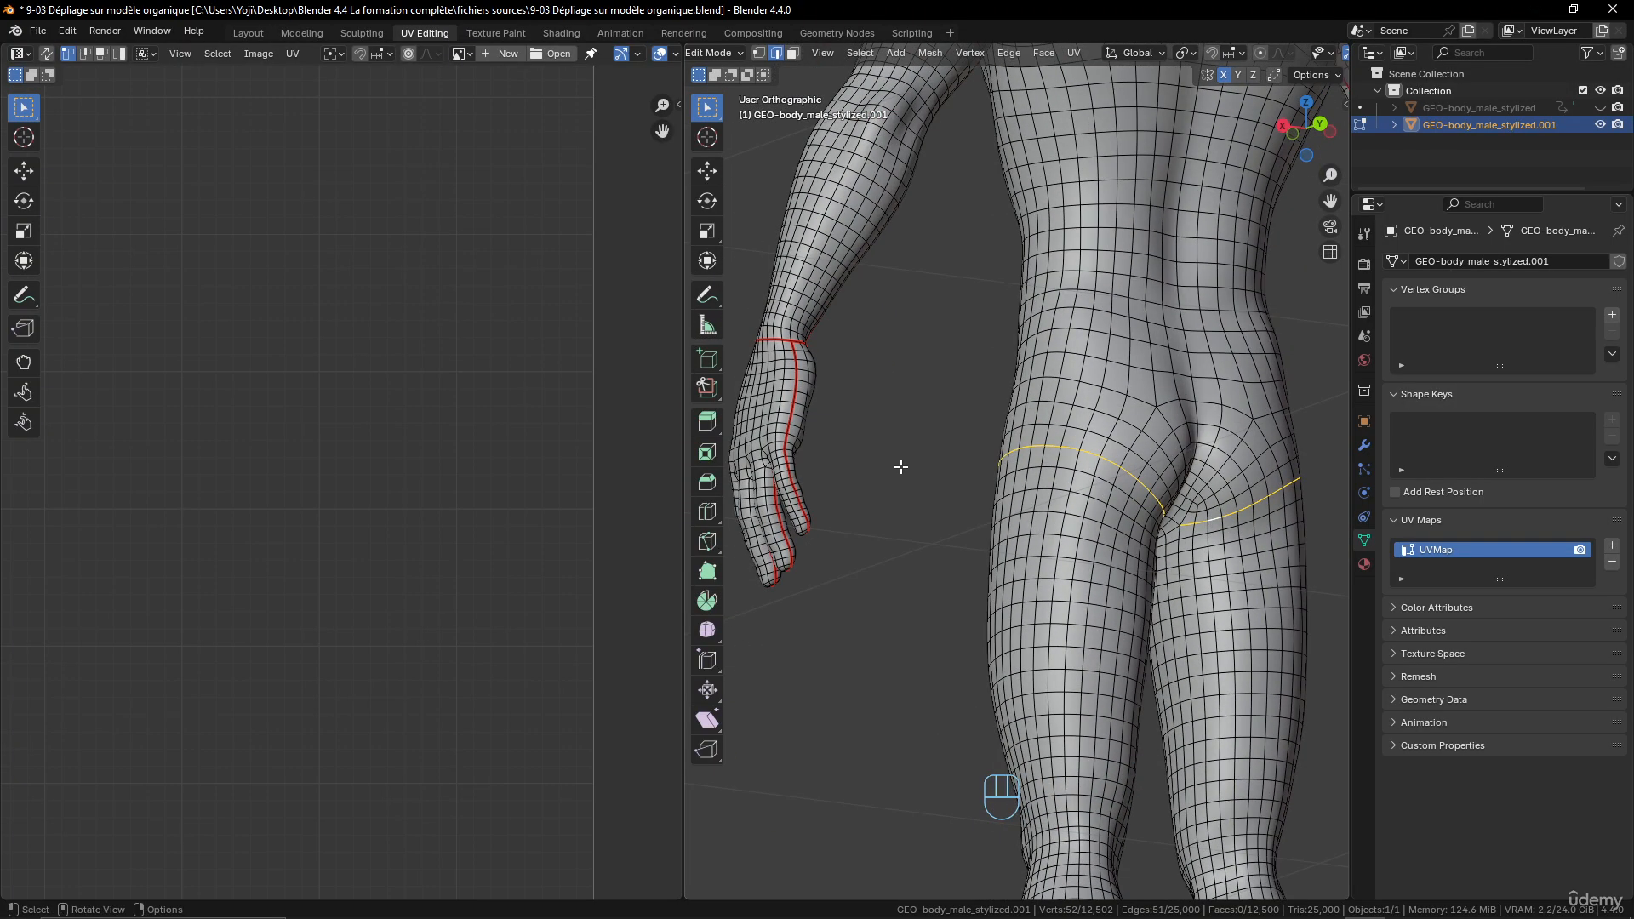
middle_drag(1152, 531, 1287, 498)
key(ctrl+e)
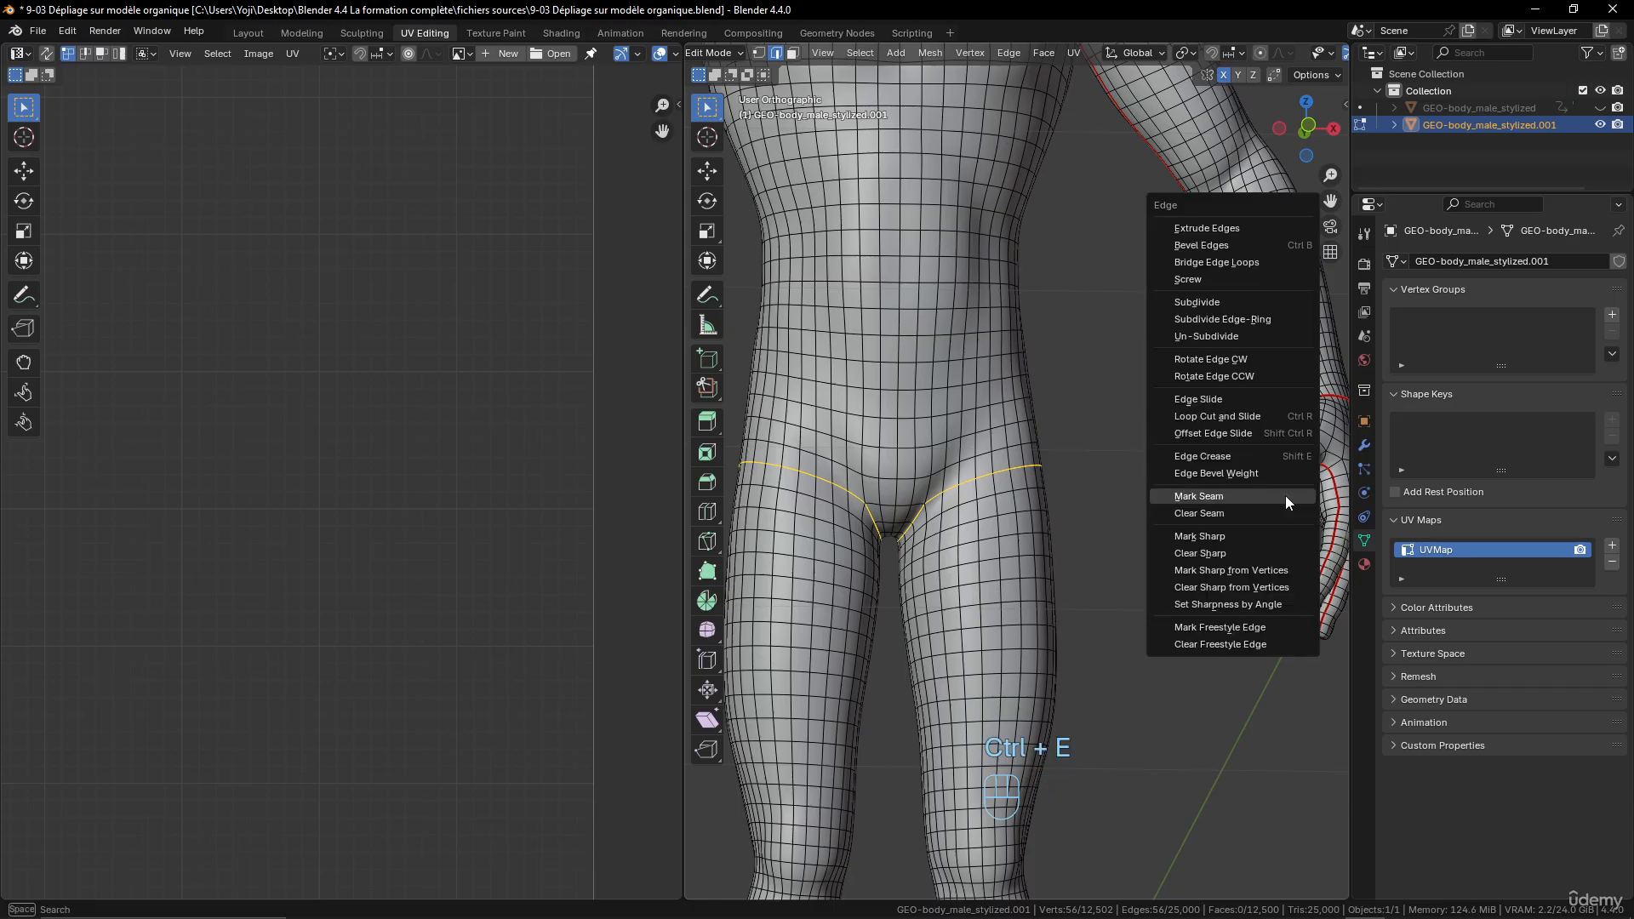
click(1285, 496)
- Select a shortest edge path from the seam under the buttock down the inner side of the left thigh towards the knee
middle_drag(1142, 558, 1066, 408)
scroll(1087, 501, up, 3)
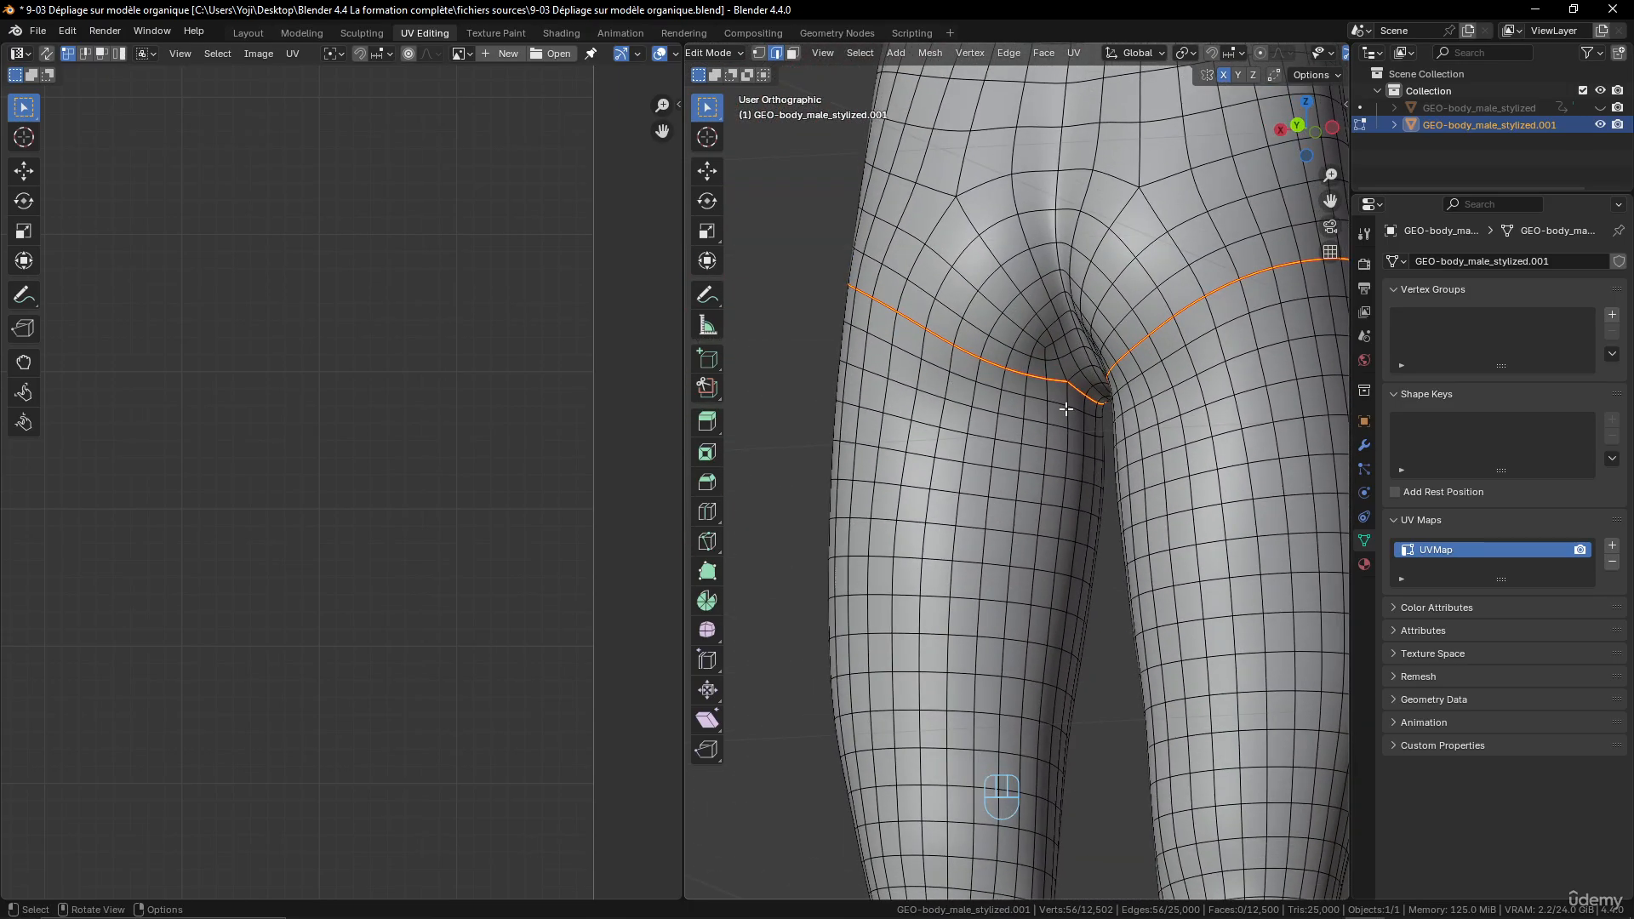
click(1067, 393)
scroll(1072, 561, down, 3)
shift+middle_drag(1071, 547, 1044, 439)
ctrl+click(1019, 400)
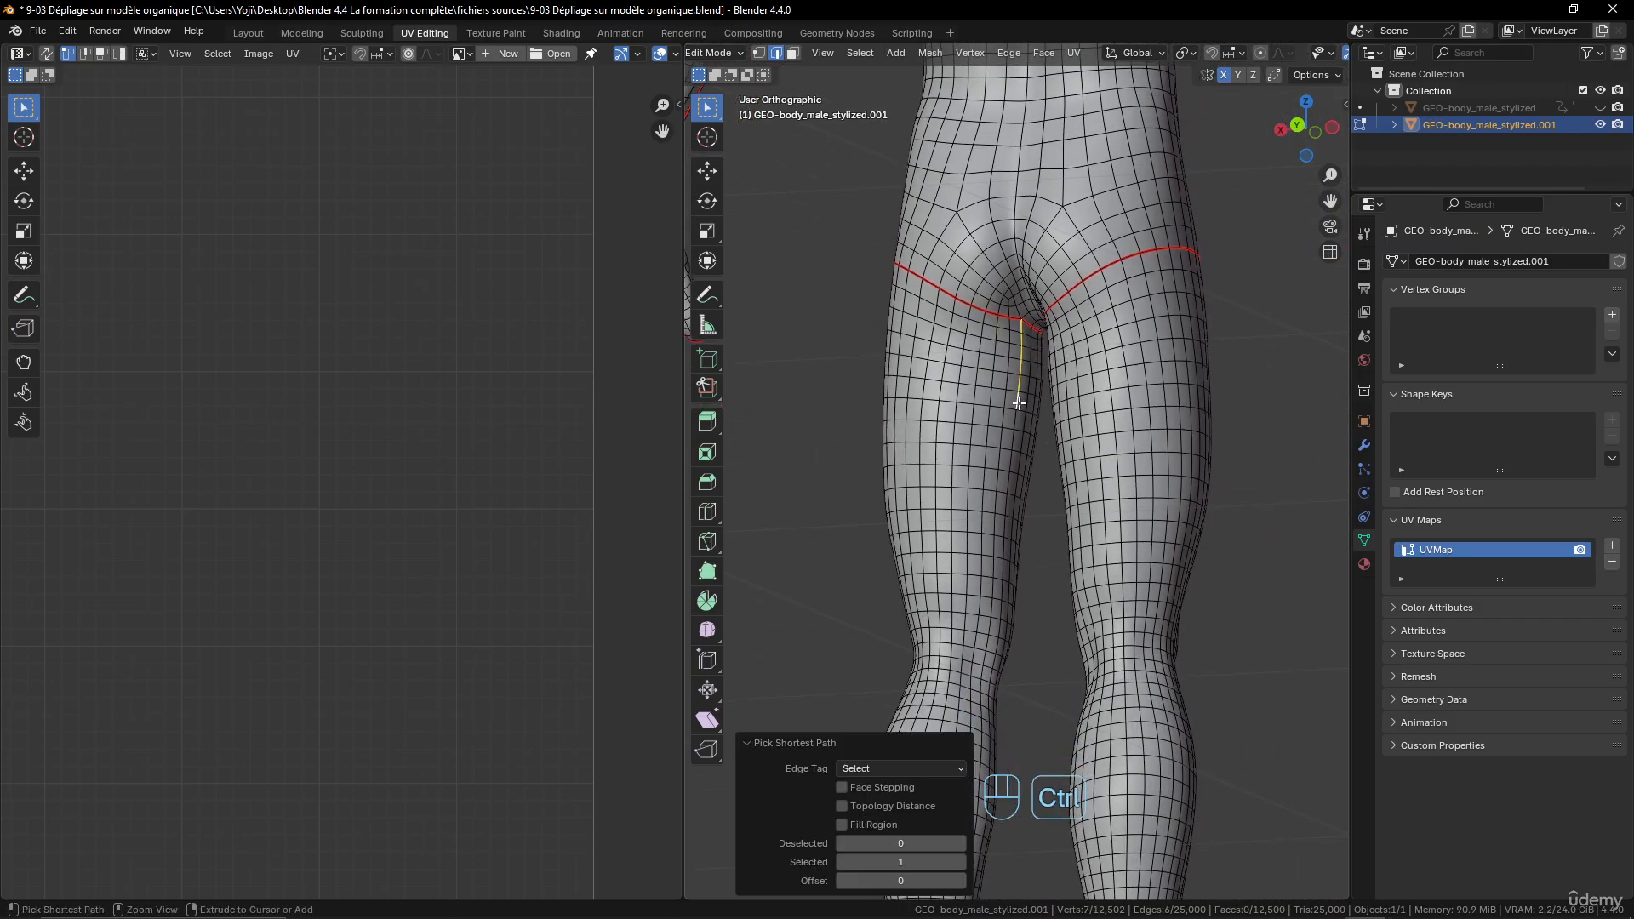
ctrl+click(1009, 485)
shift+scroll(1010, 485, down, 5)
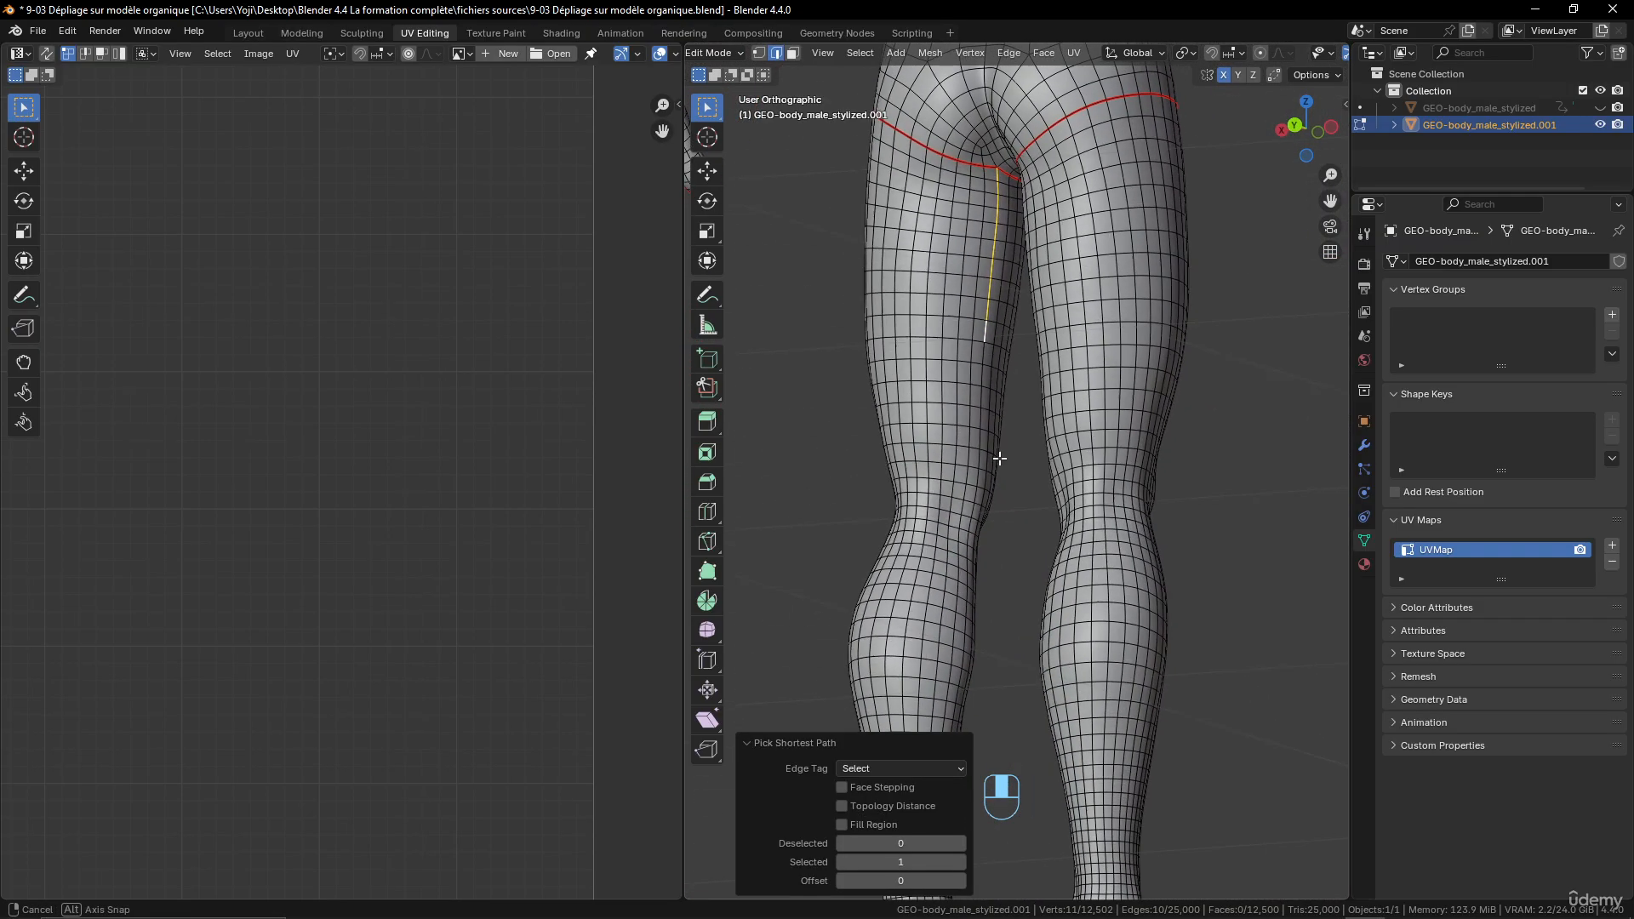
ctrl+click(983, 459)
- Extend the shortest edge path past the knee and down the inner side of the left calf to the ankle
shift+scroll(983, 460, down, 5)
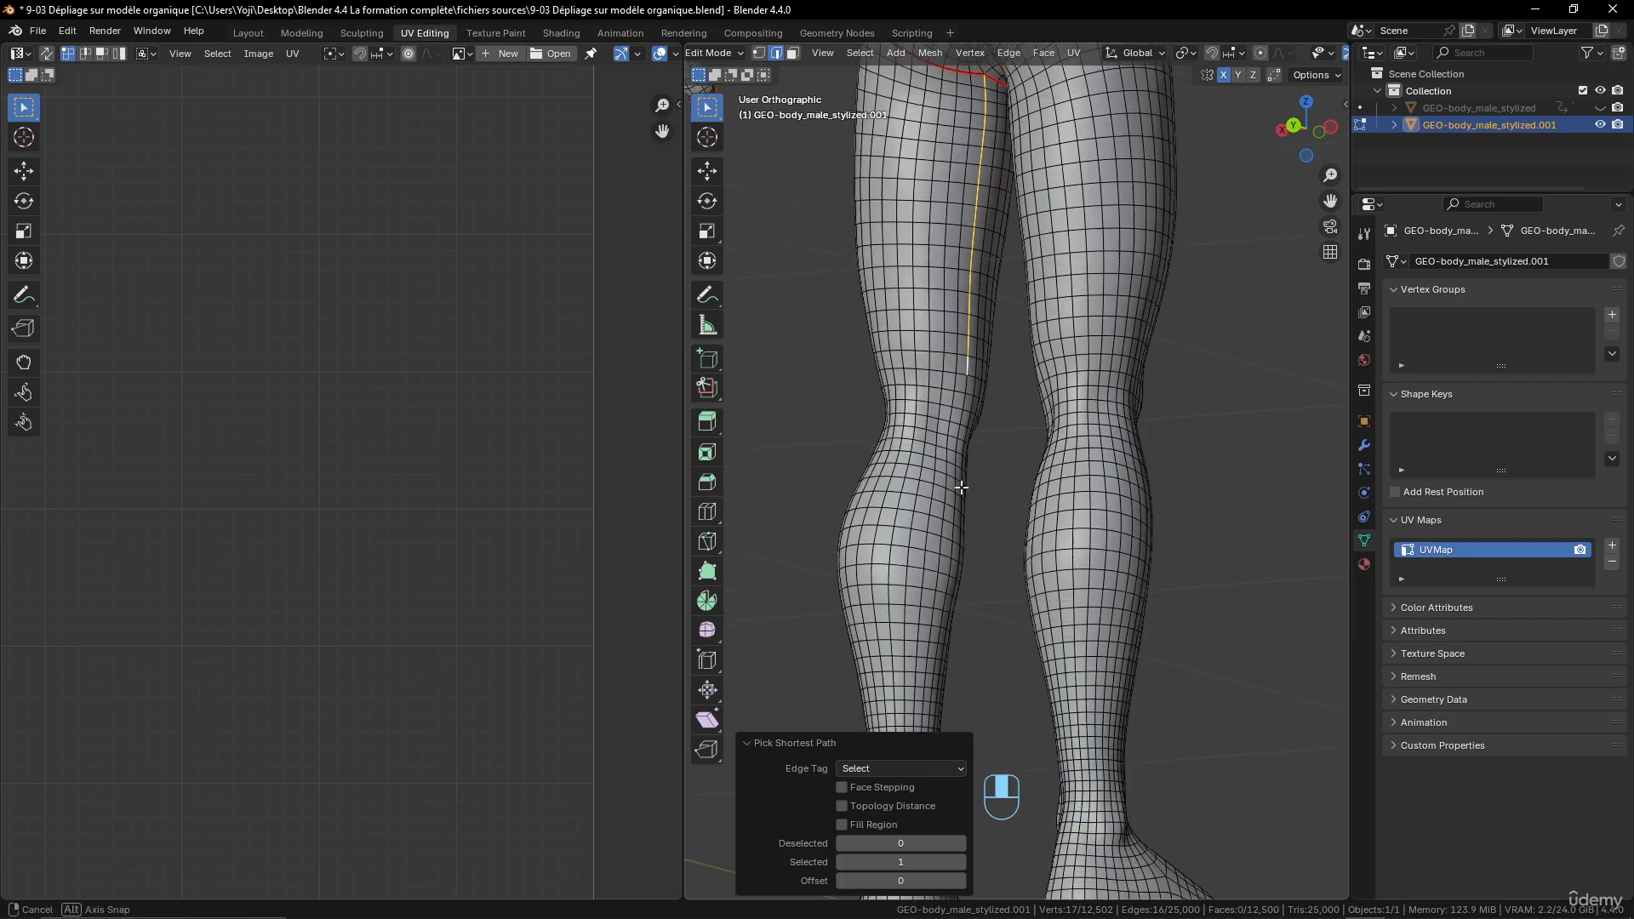
ctrl+click(951, 486)
shift+scroll(967, 460, down, 5)
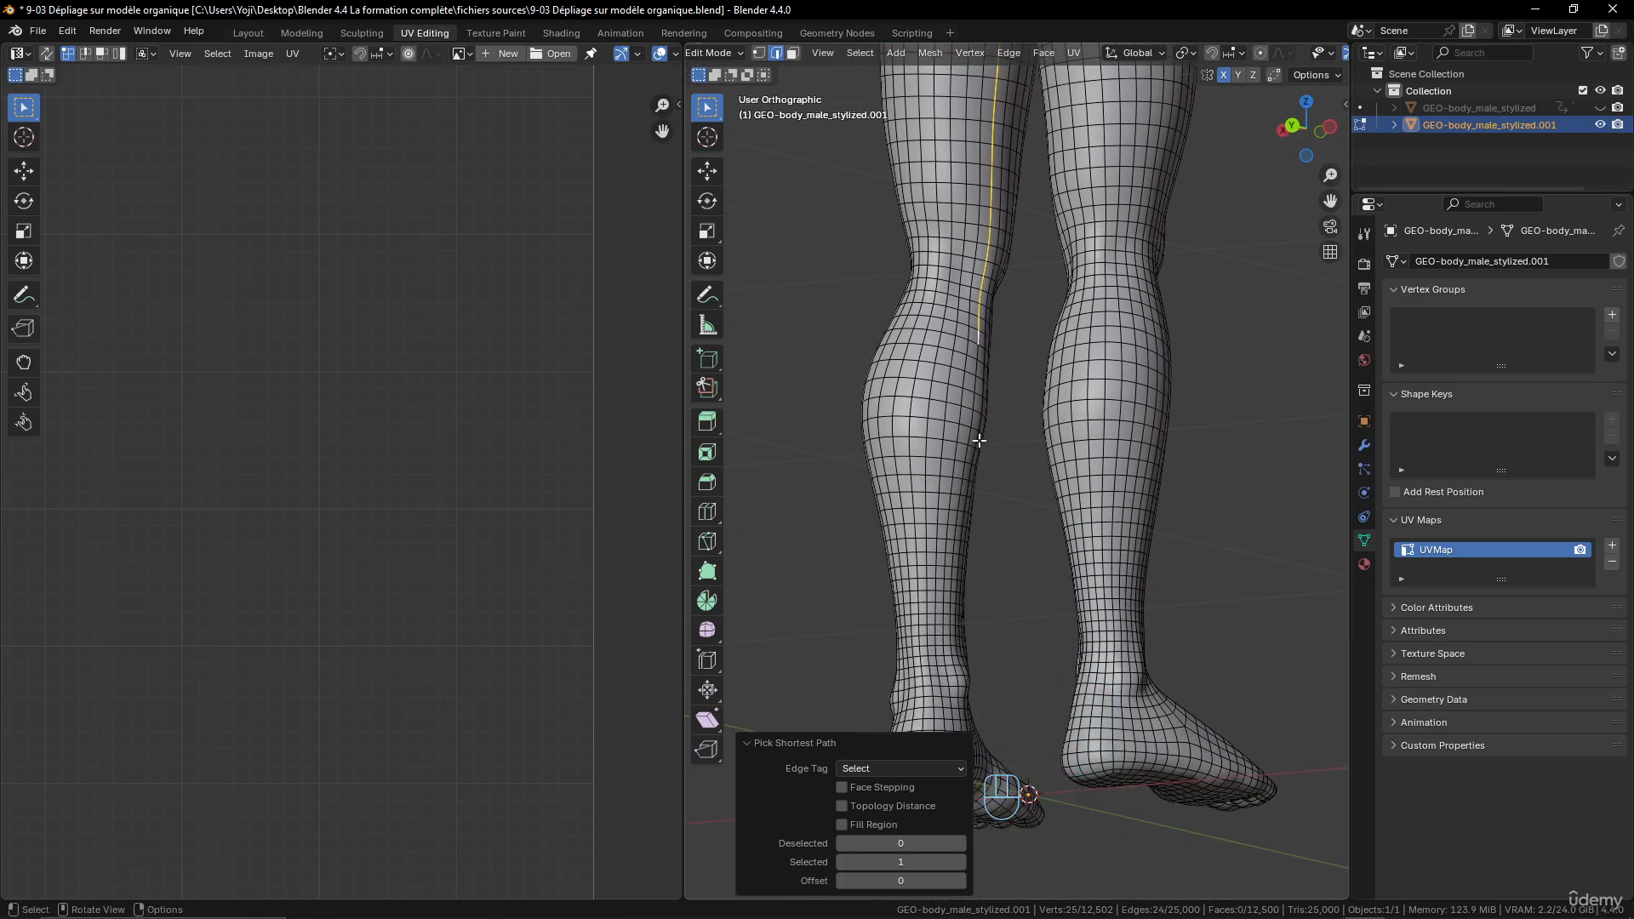
ctrl+click(967, 456)
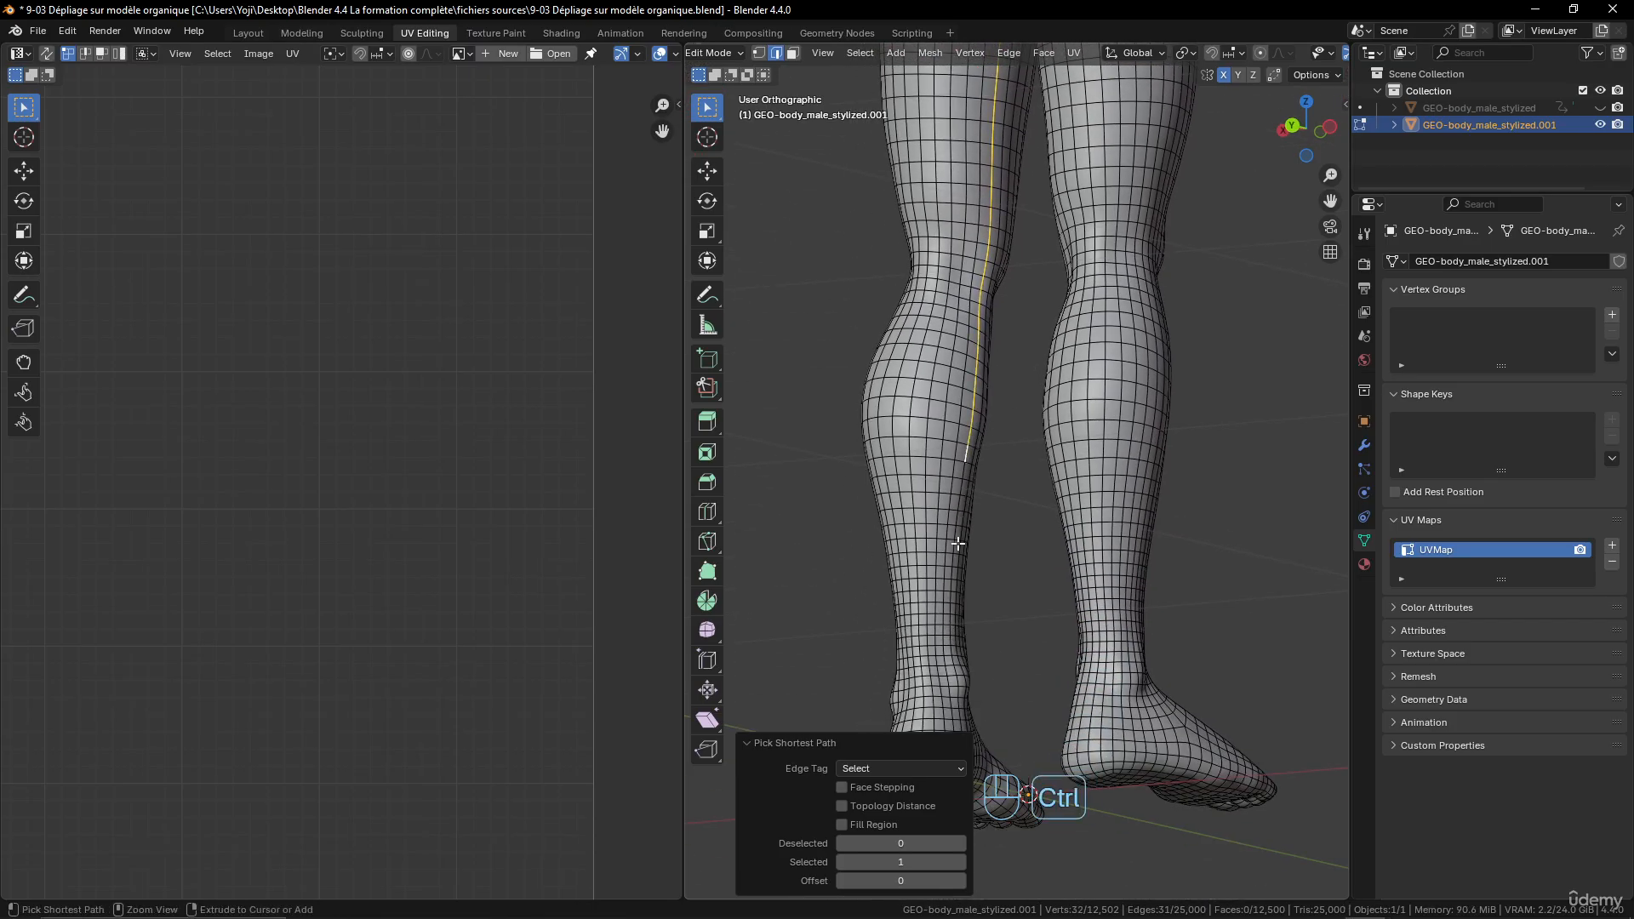
ctrl+click(953, 549)
shift+scroll(962, 549, down, 5)
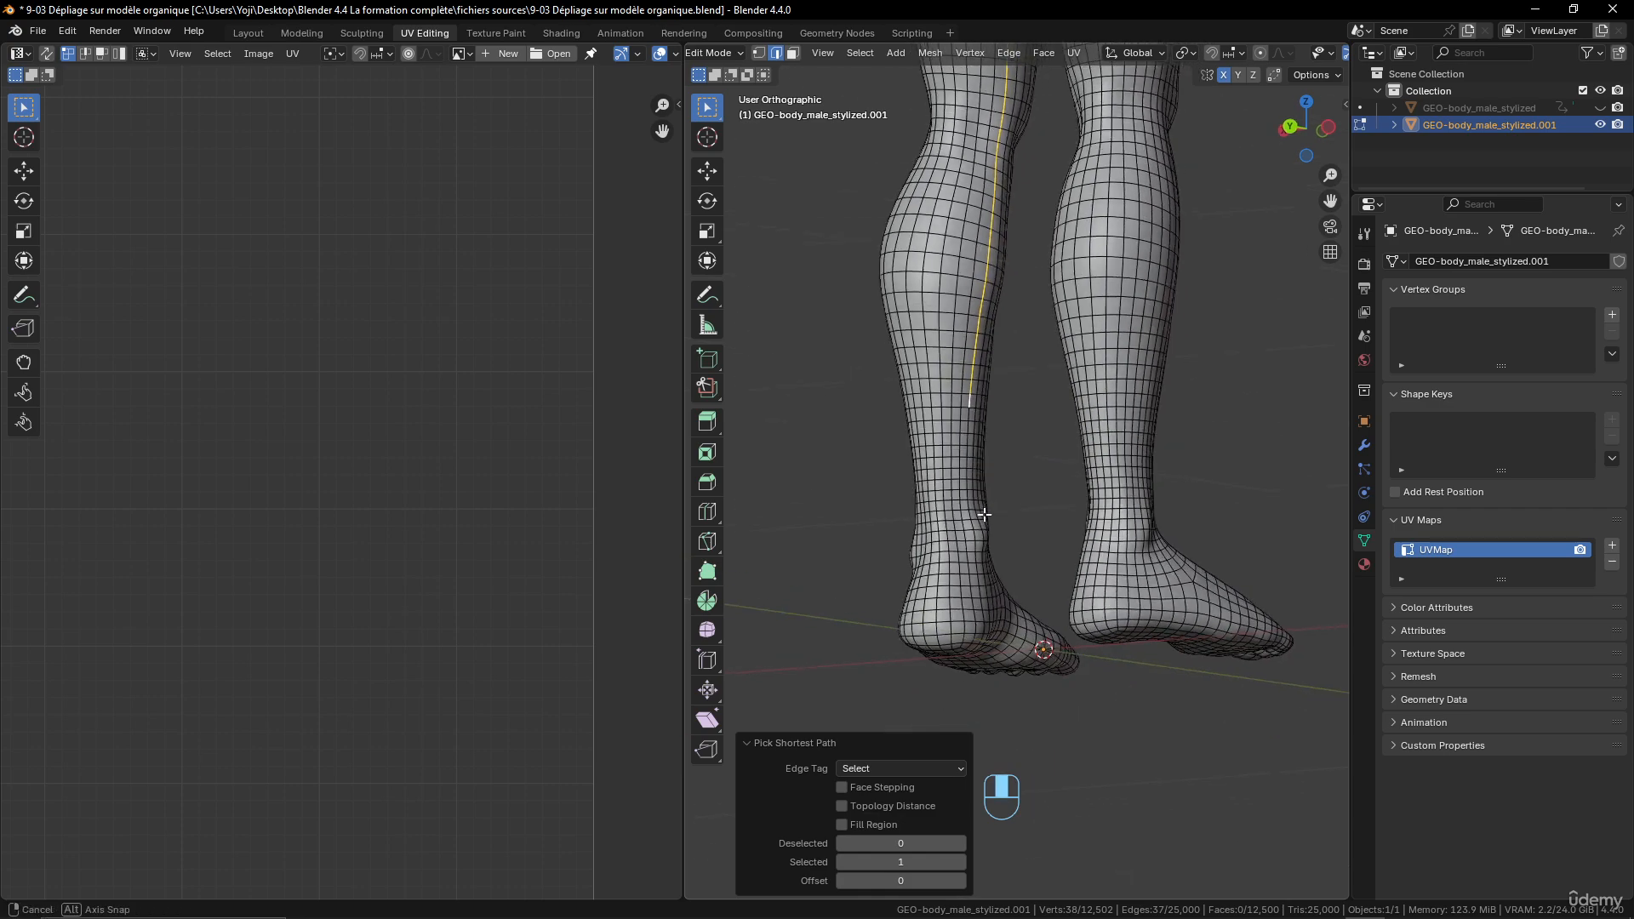
middle_drag(968, 550, 945, 555)
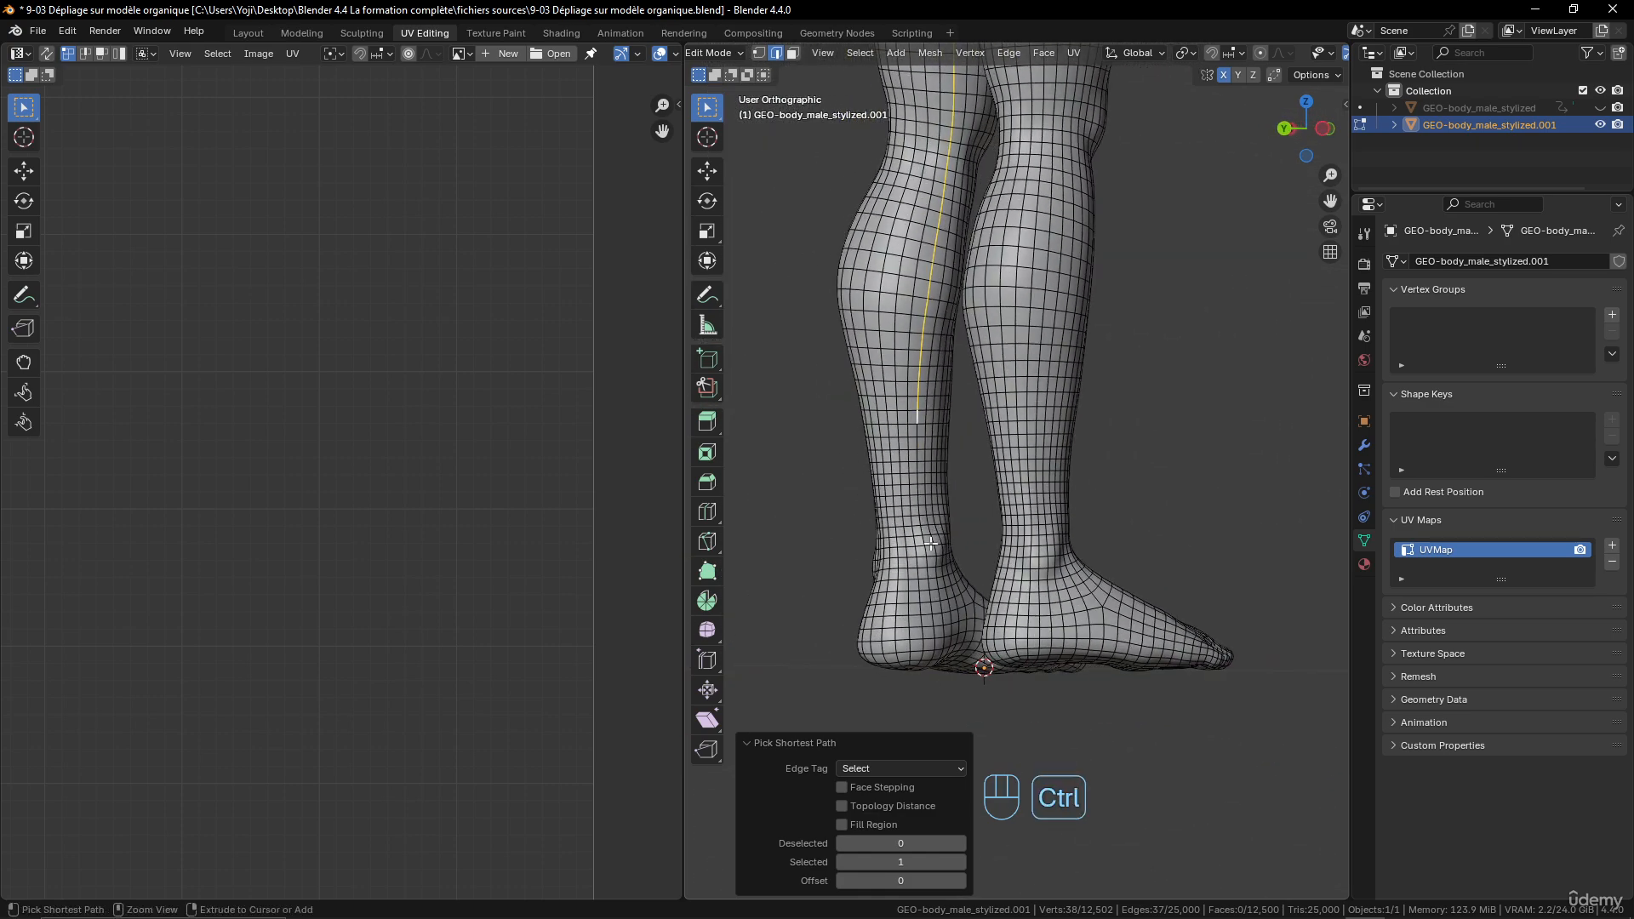
ctrl+click(928, 576)
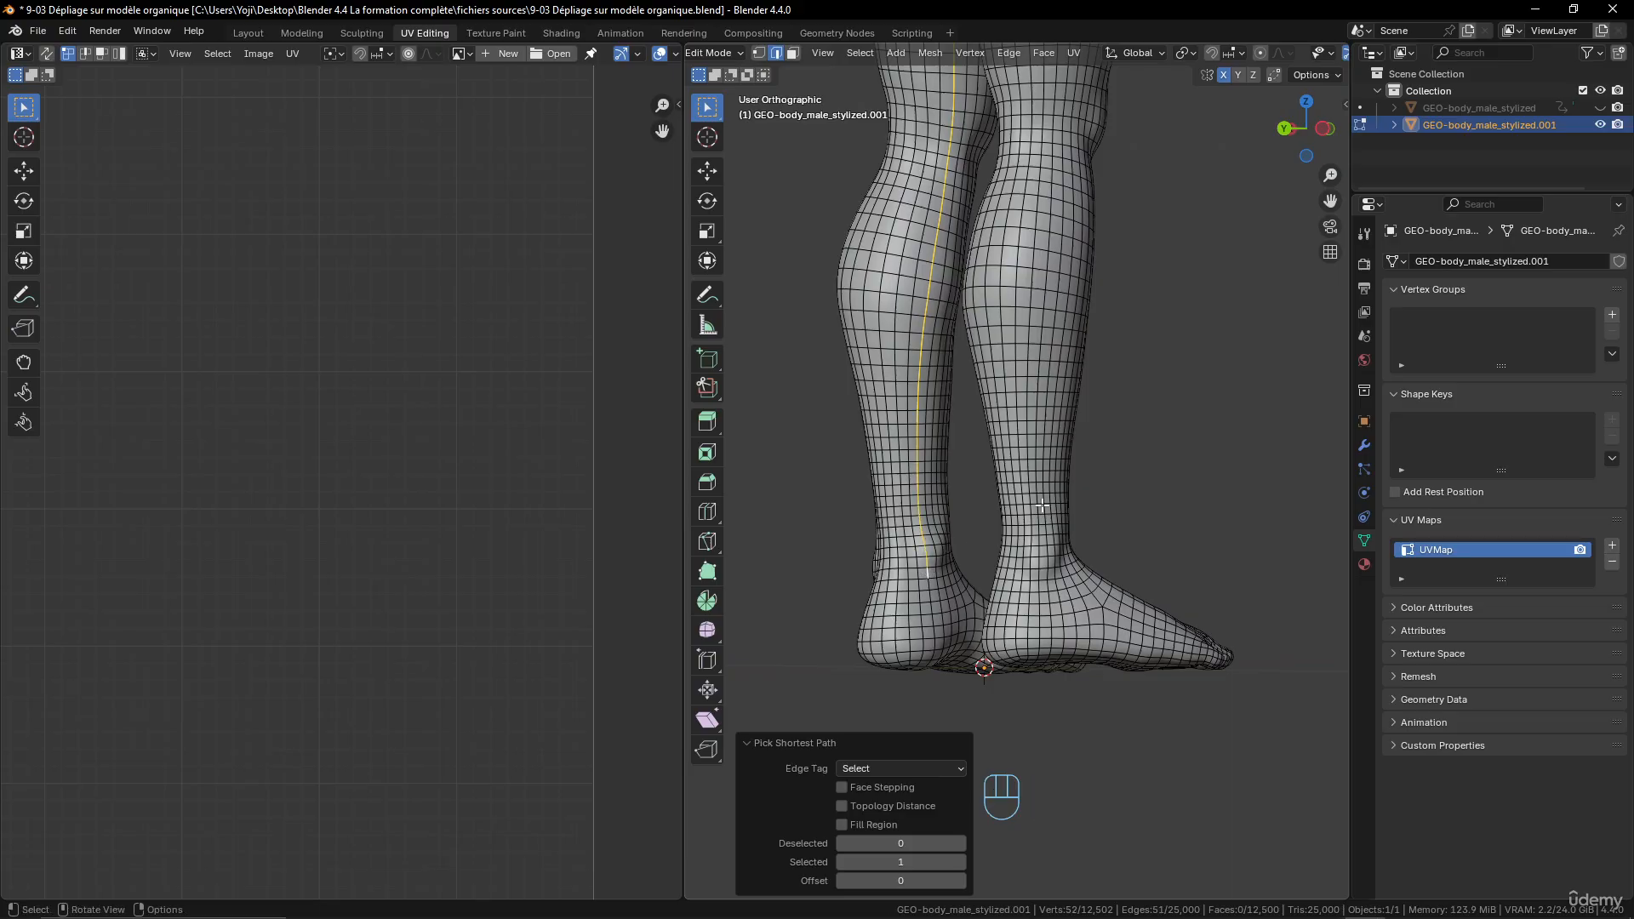
middle_drag(928, 576, 1057, 509)
ctrl+click(860, 575)
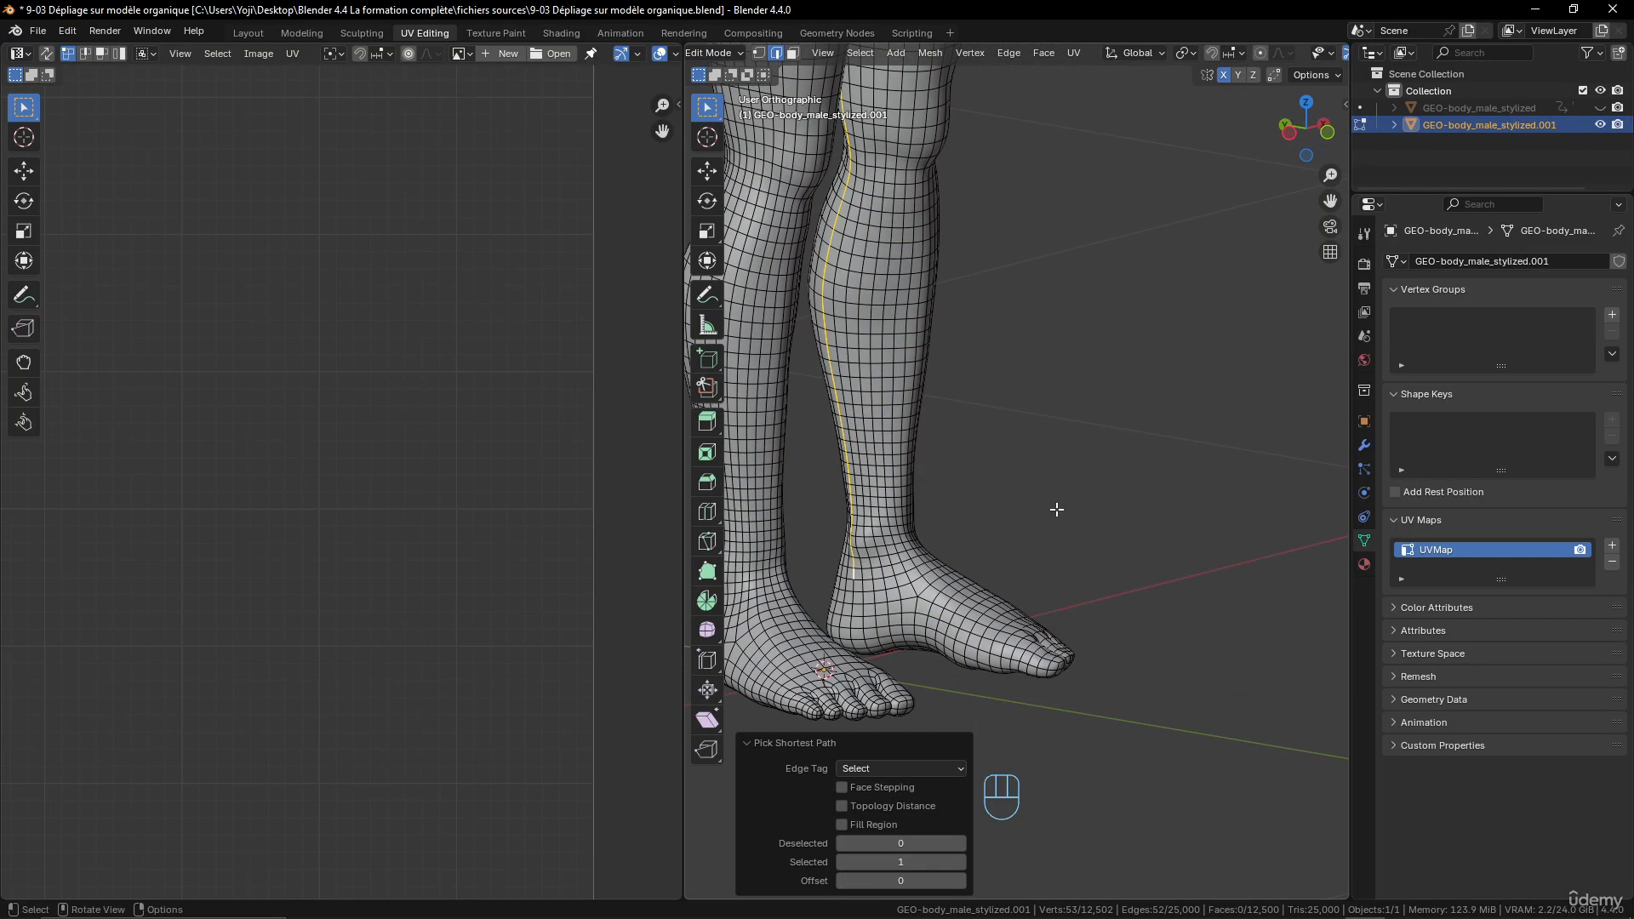
- Add the edge loop around the left ankle to the selected inner-leg path and mark the selection as a seam
key(shift+alt)
alt+shift+click(890, 574)
middle_drag(890, 575, 1122, 466)
key(ctrl)
key(ctrl+e)
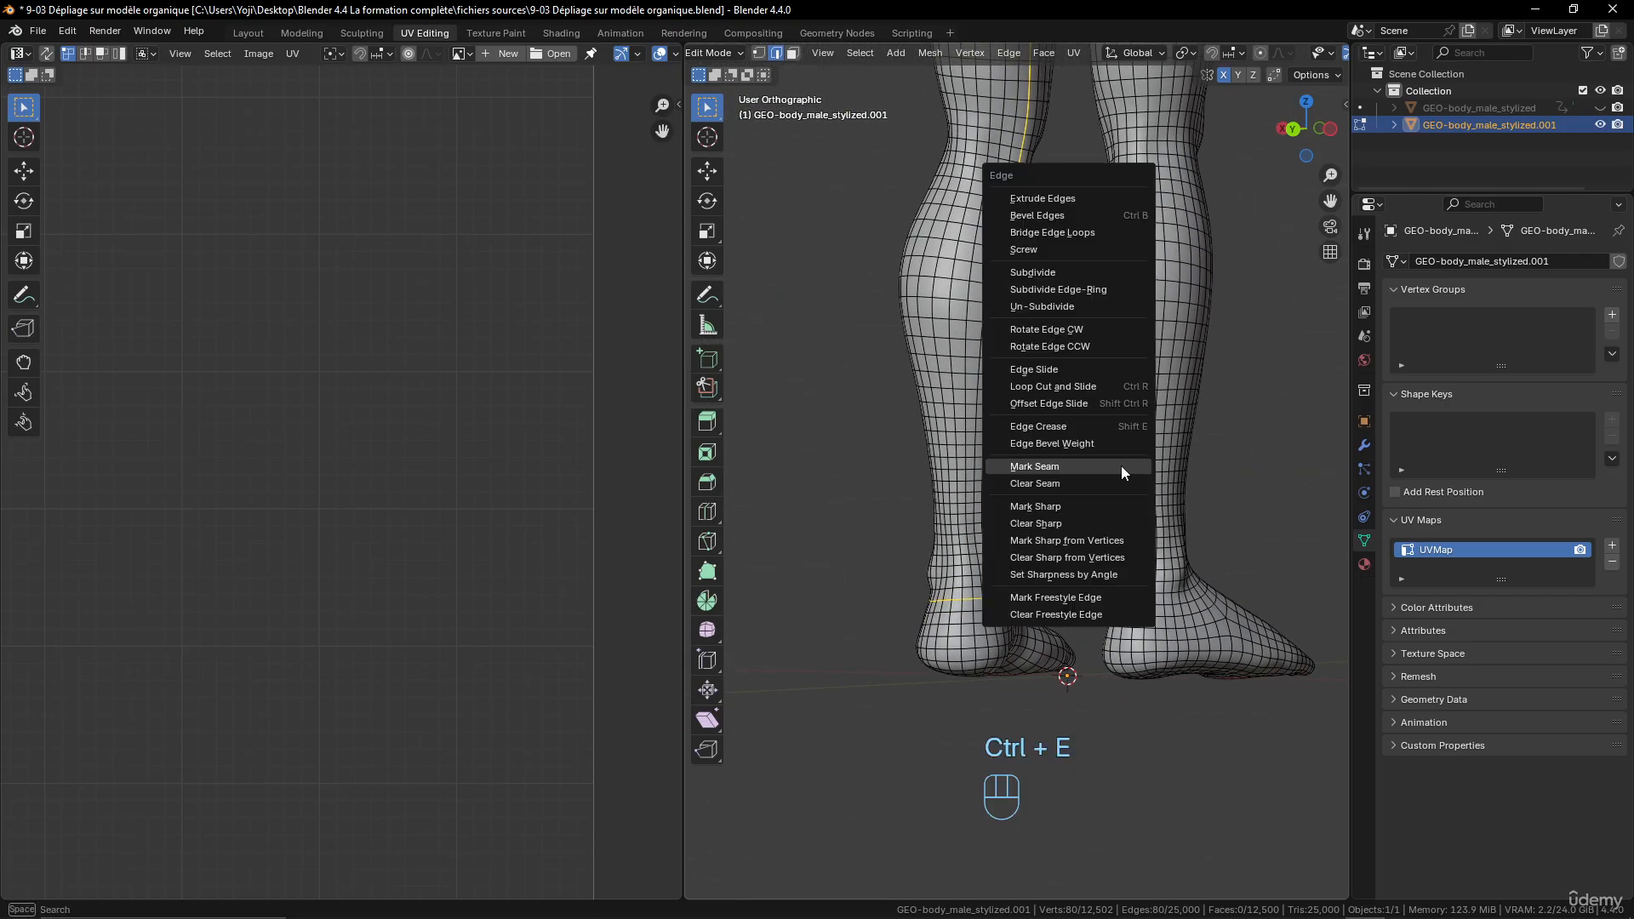
click(1121, 467)
- Select the whole mesh and add the Symmetrize command to the Quick Favorites
key(a)
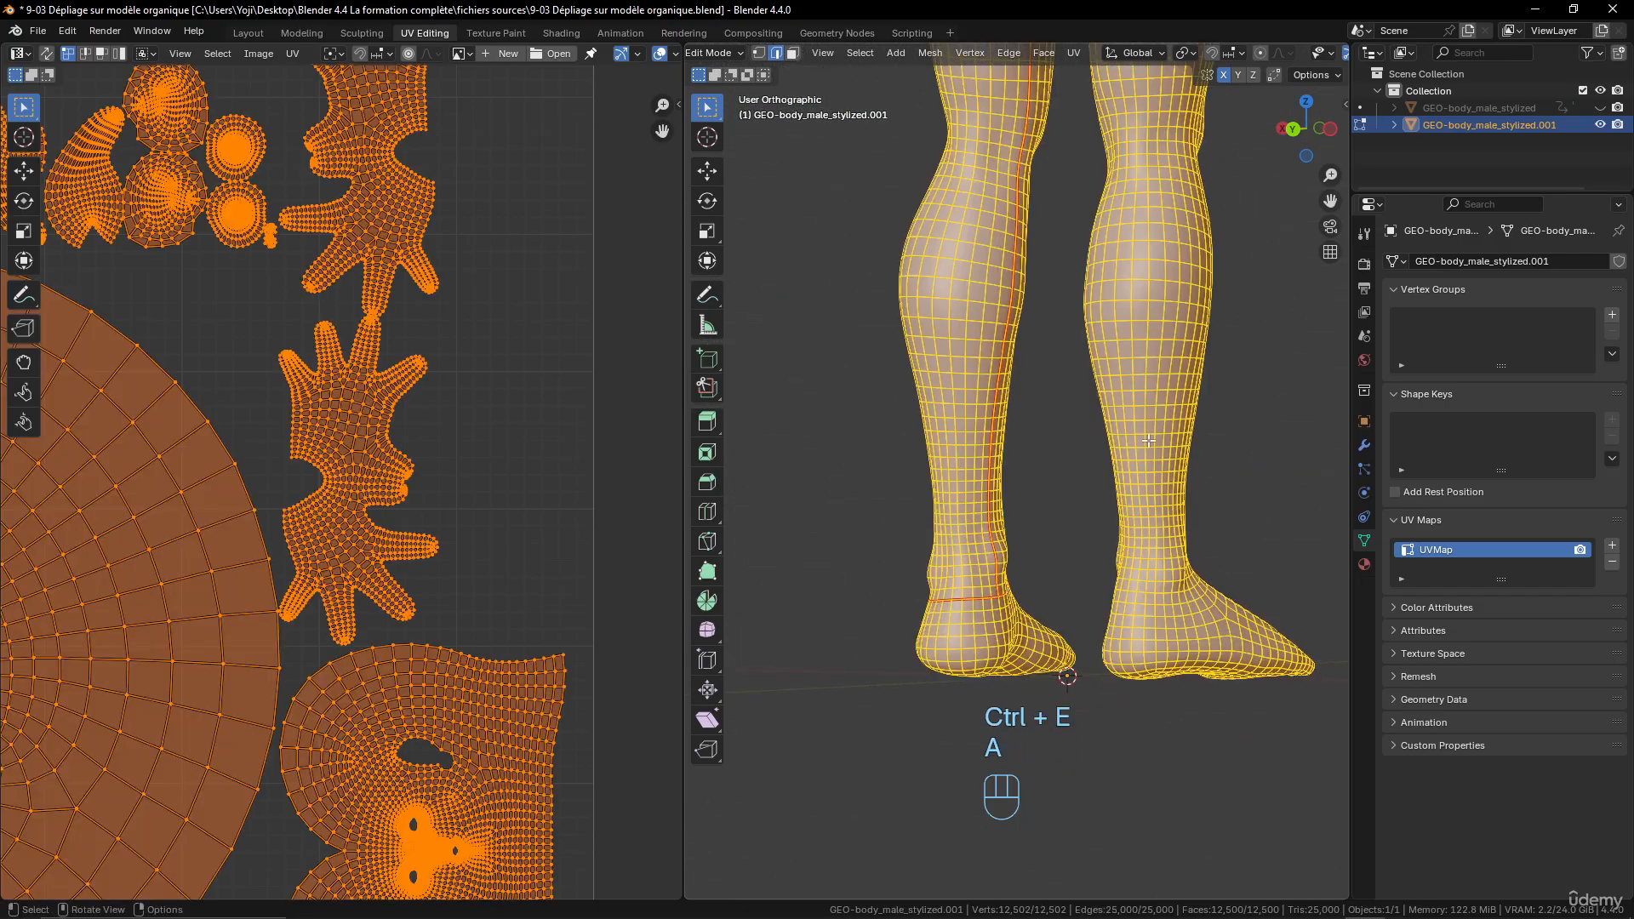
click(928, 54)
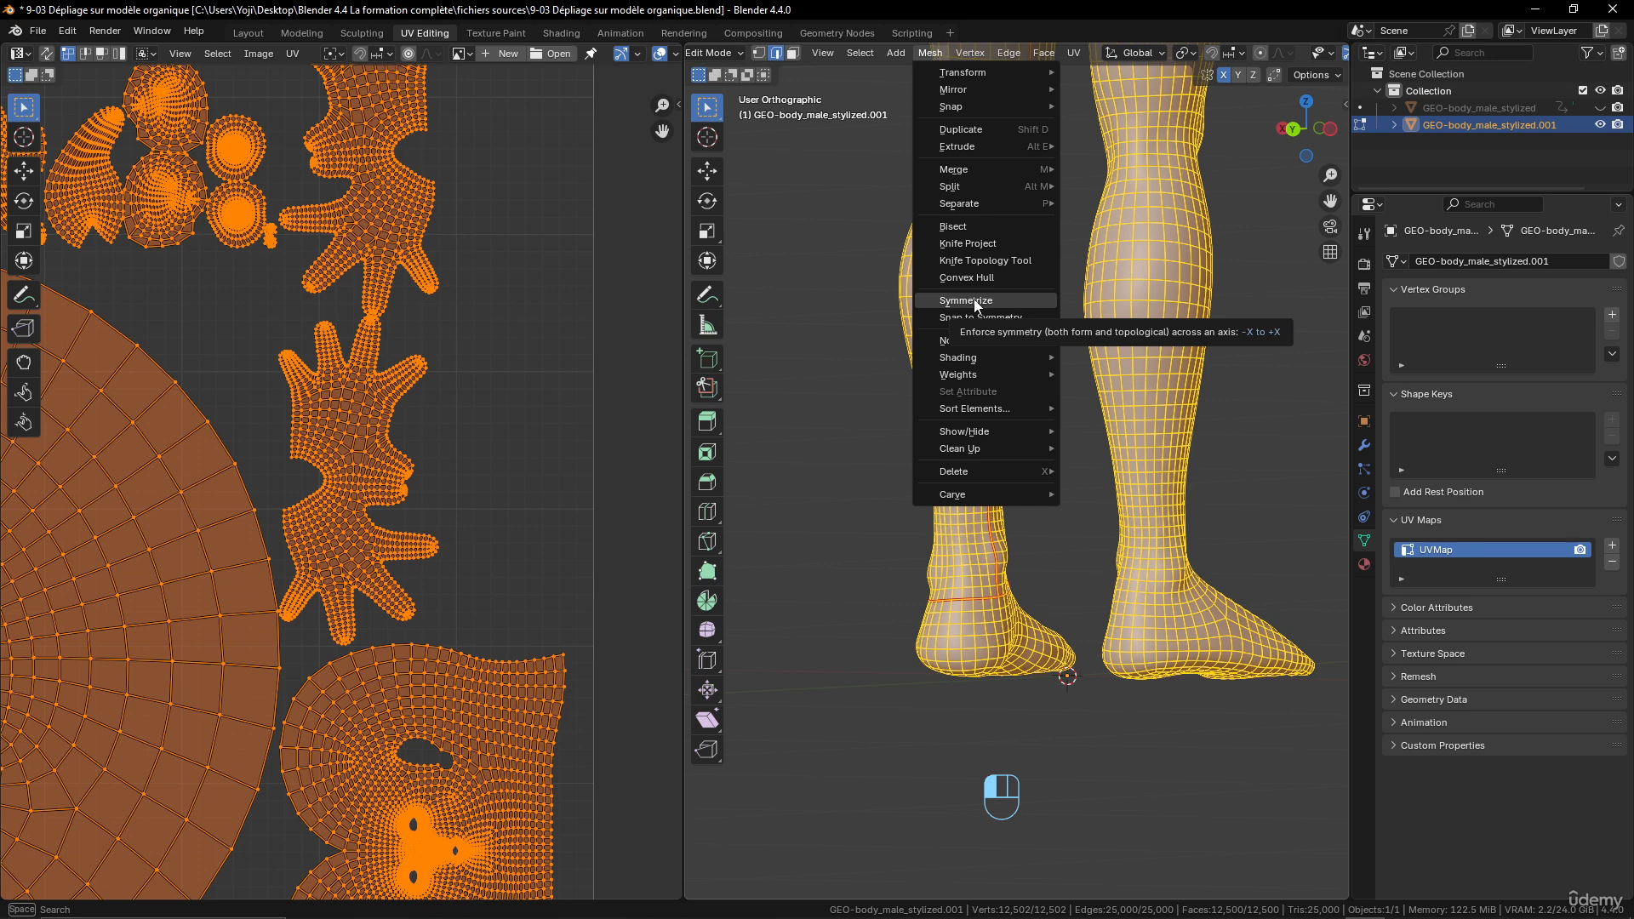
right_click(975, 304)
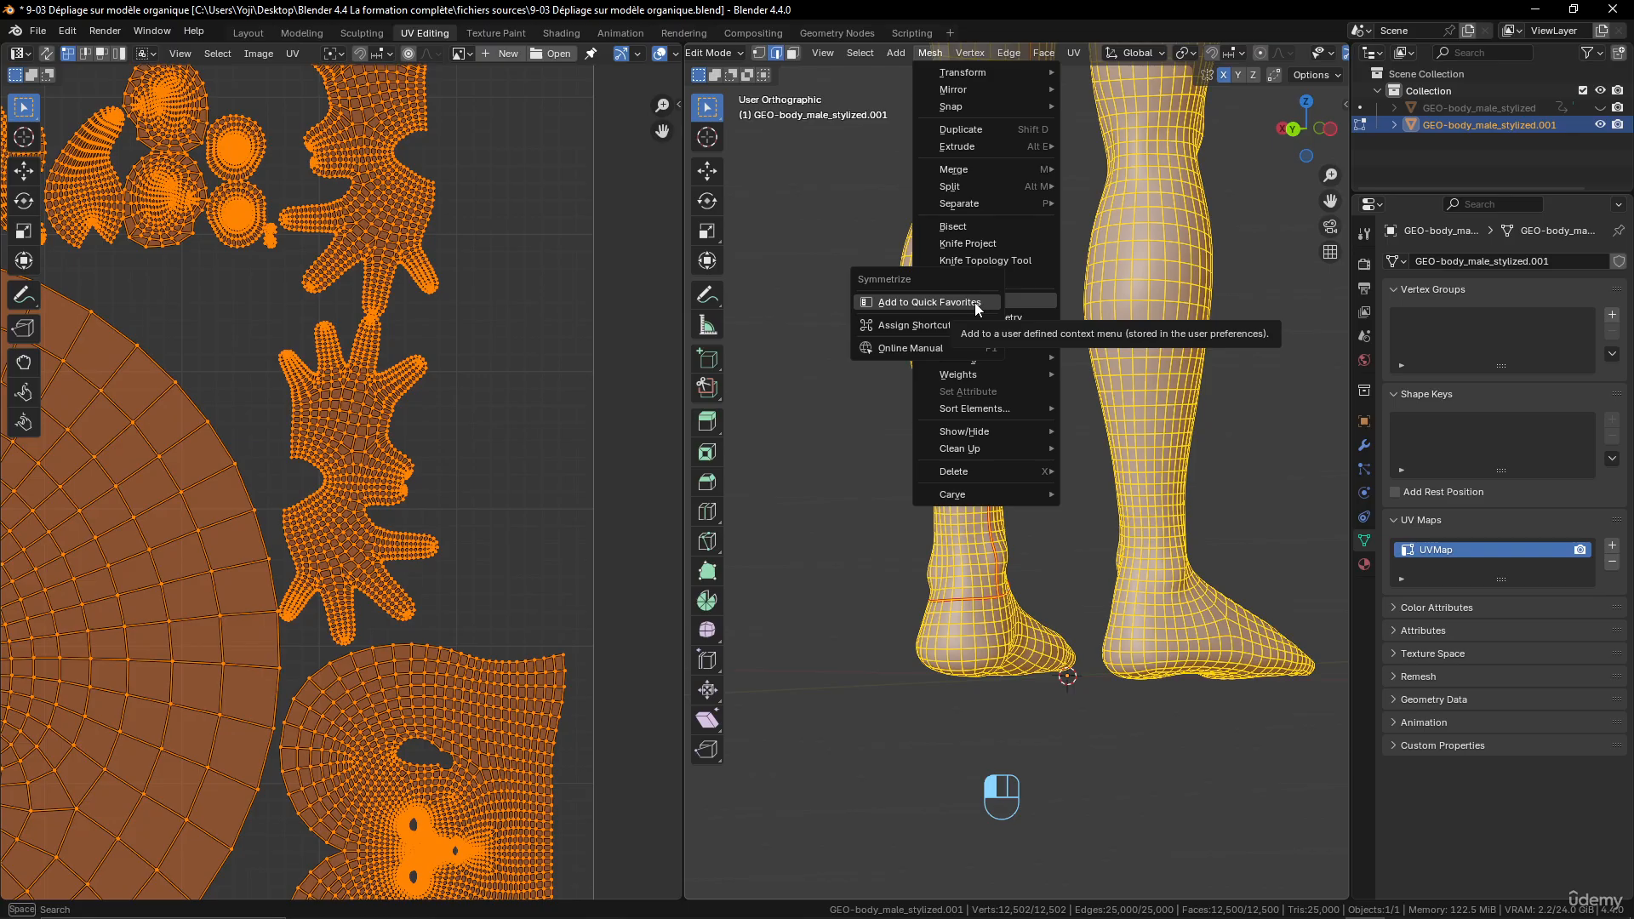
click(975, 304)
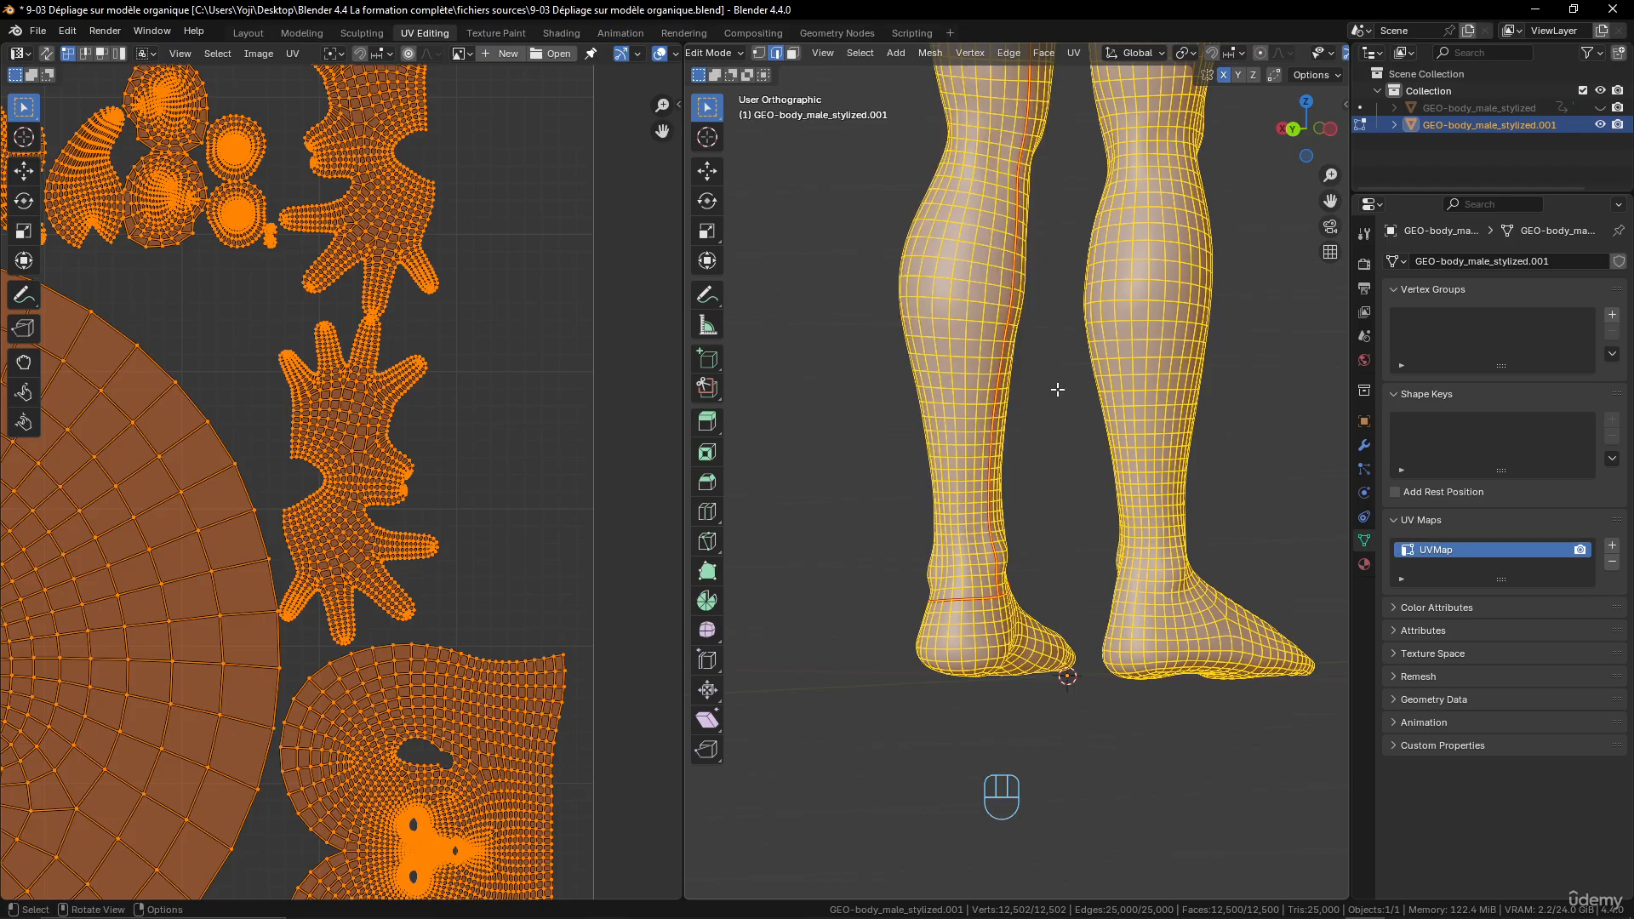
- Symmetrize the mesh from the Quick Favorites to mirror the left leg and ankle seams onto the right leg
key(q)
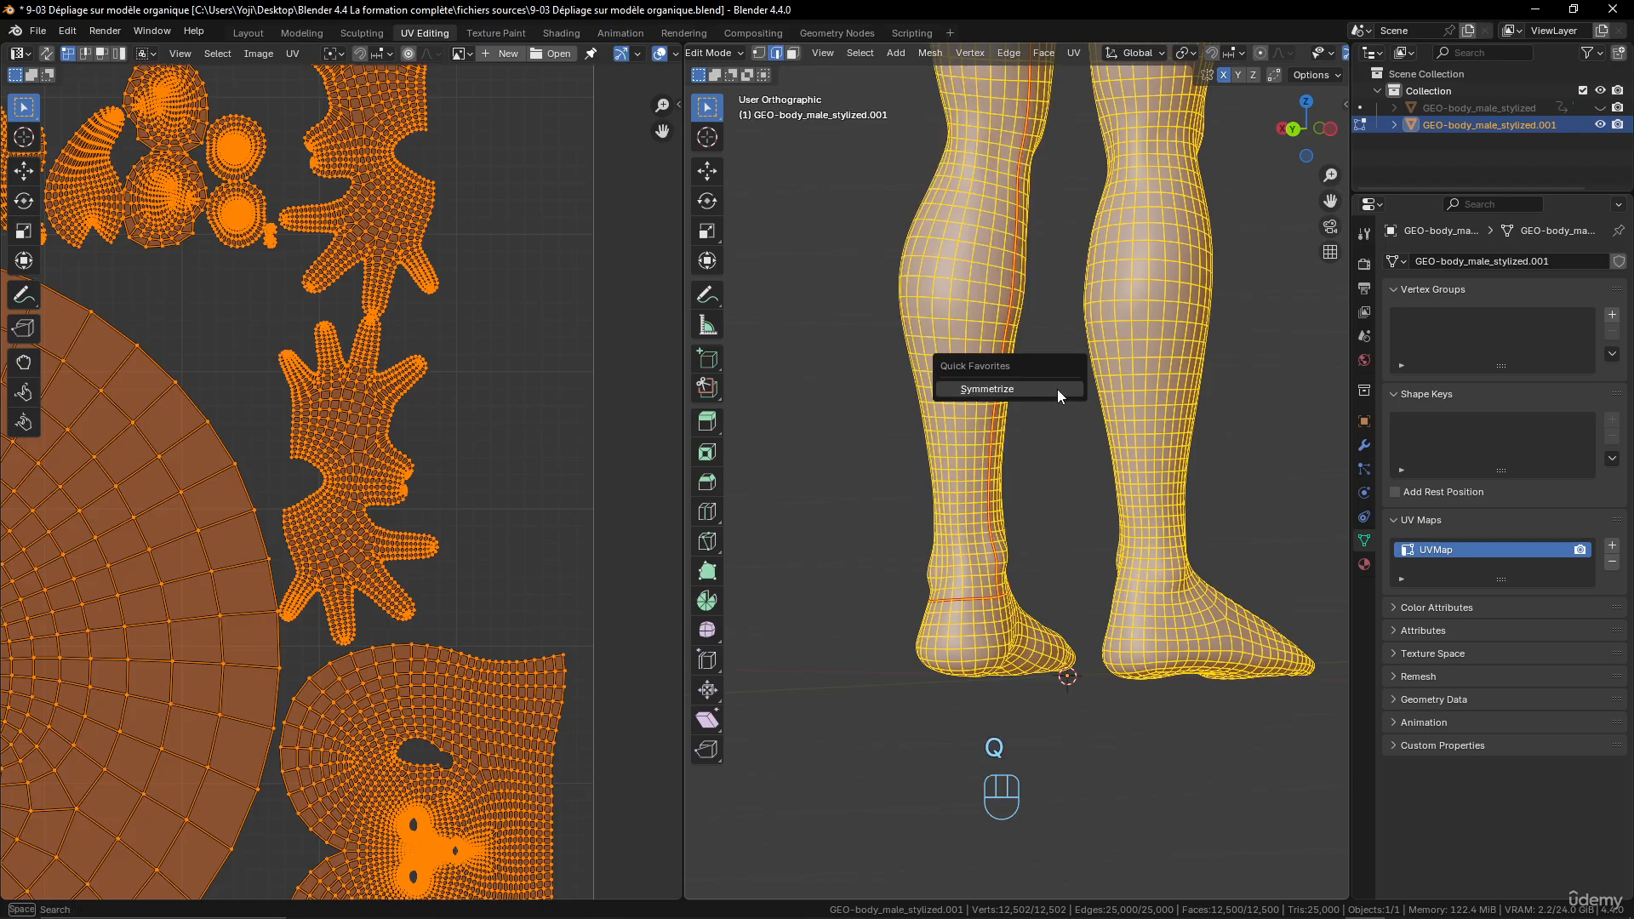
click(987, 389)
scroll(1010, 397, down, 3)
middle_drag(1050, 445, 751, 450)
- Select the whole mesh and unwrap it with the Angle Based method
key(a)
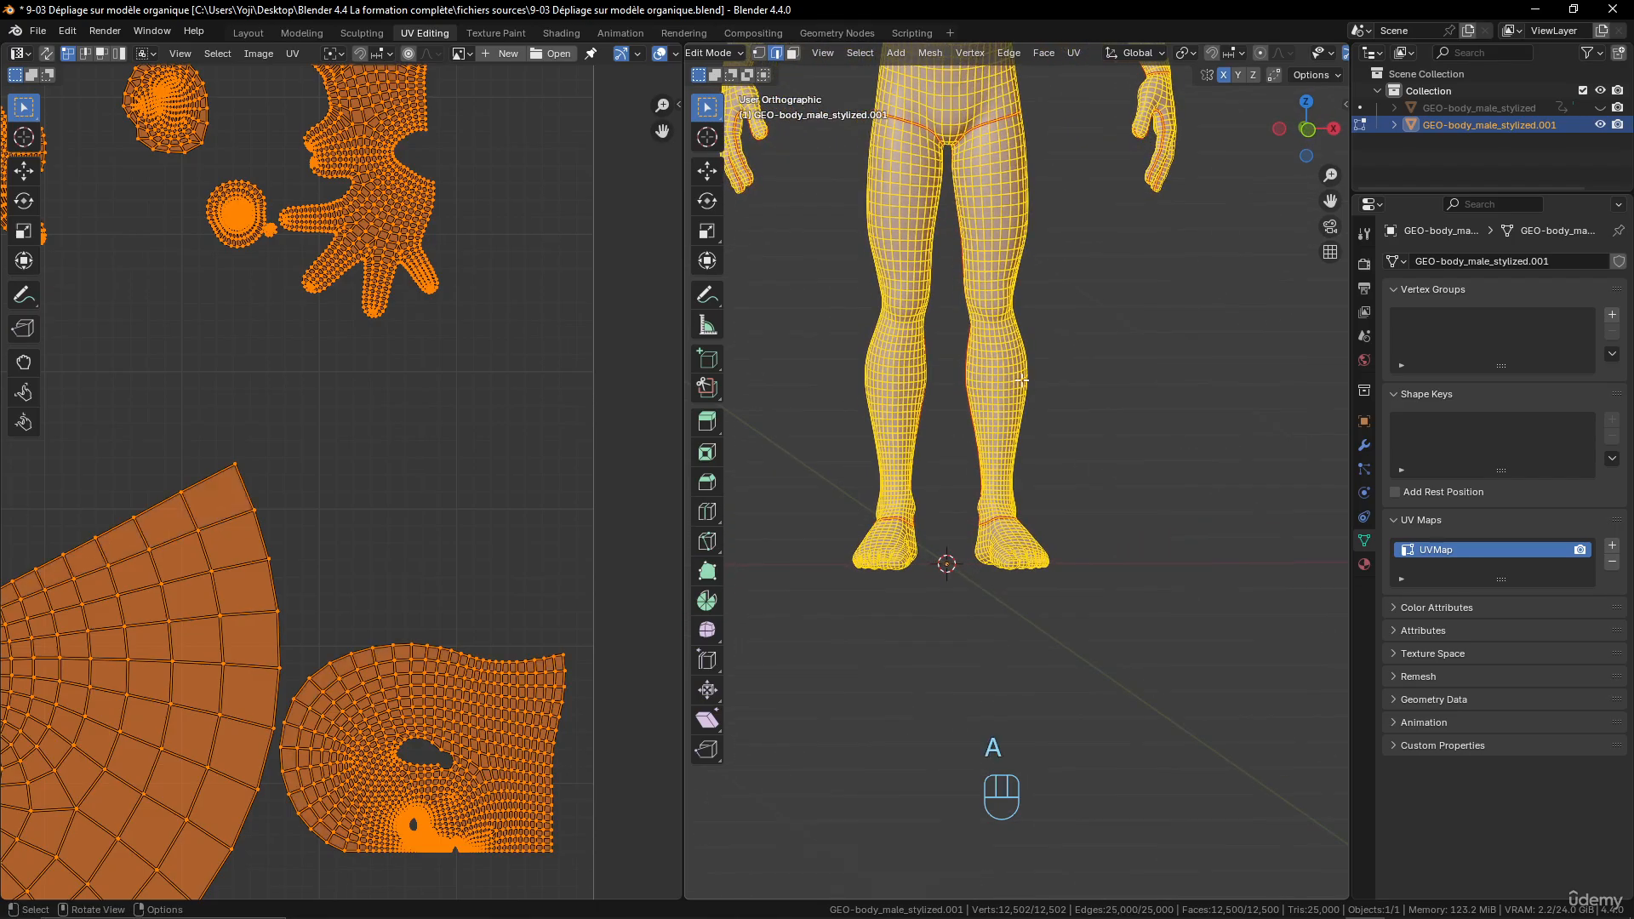
key(u)
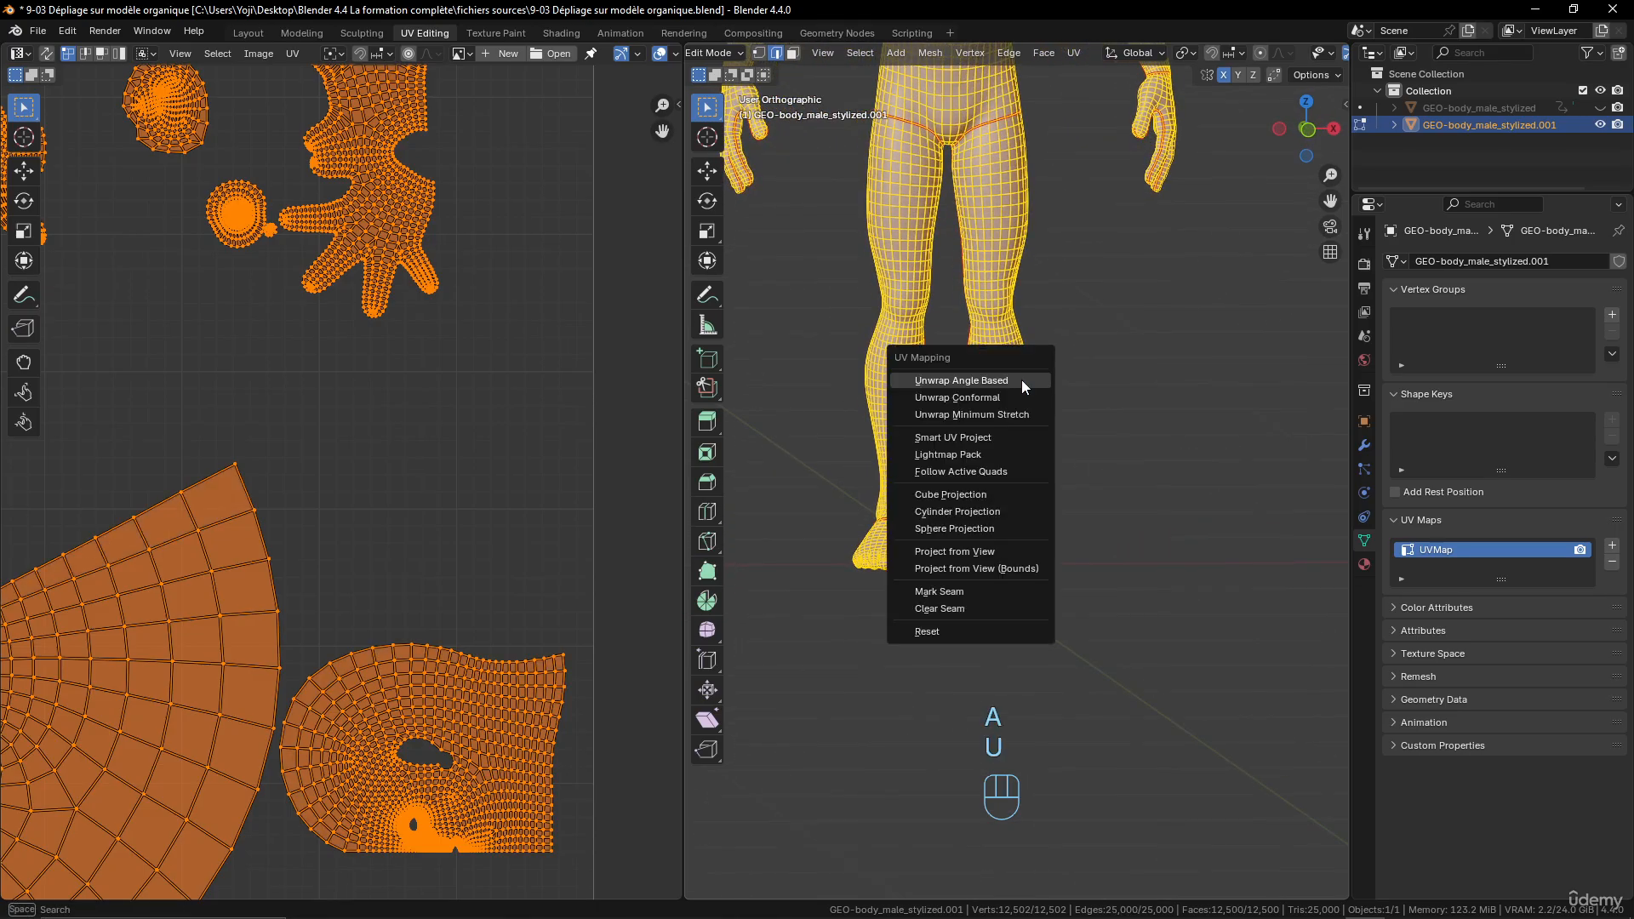
scroll(417, 528, down, 6)
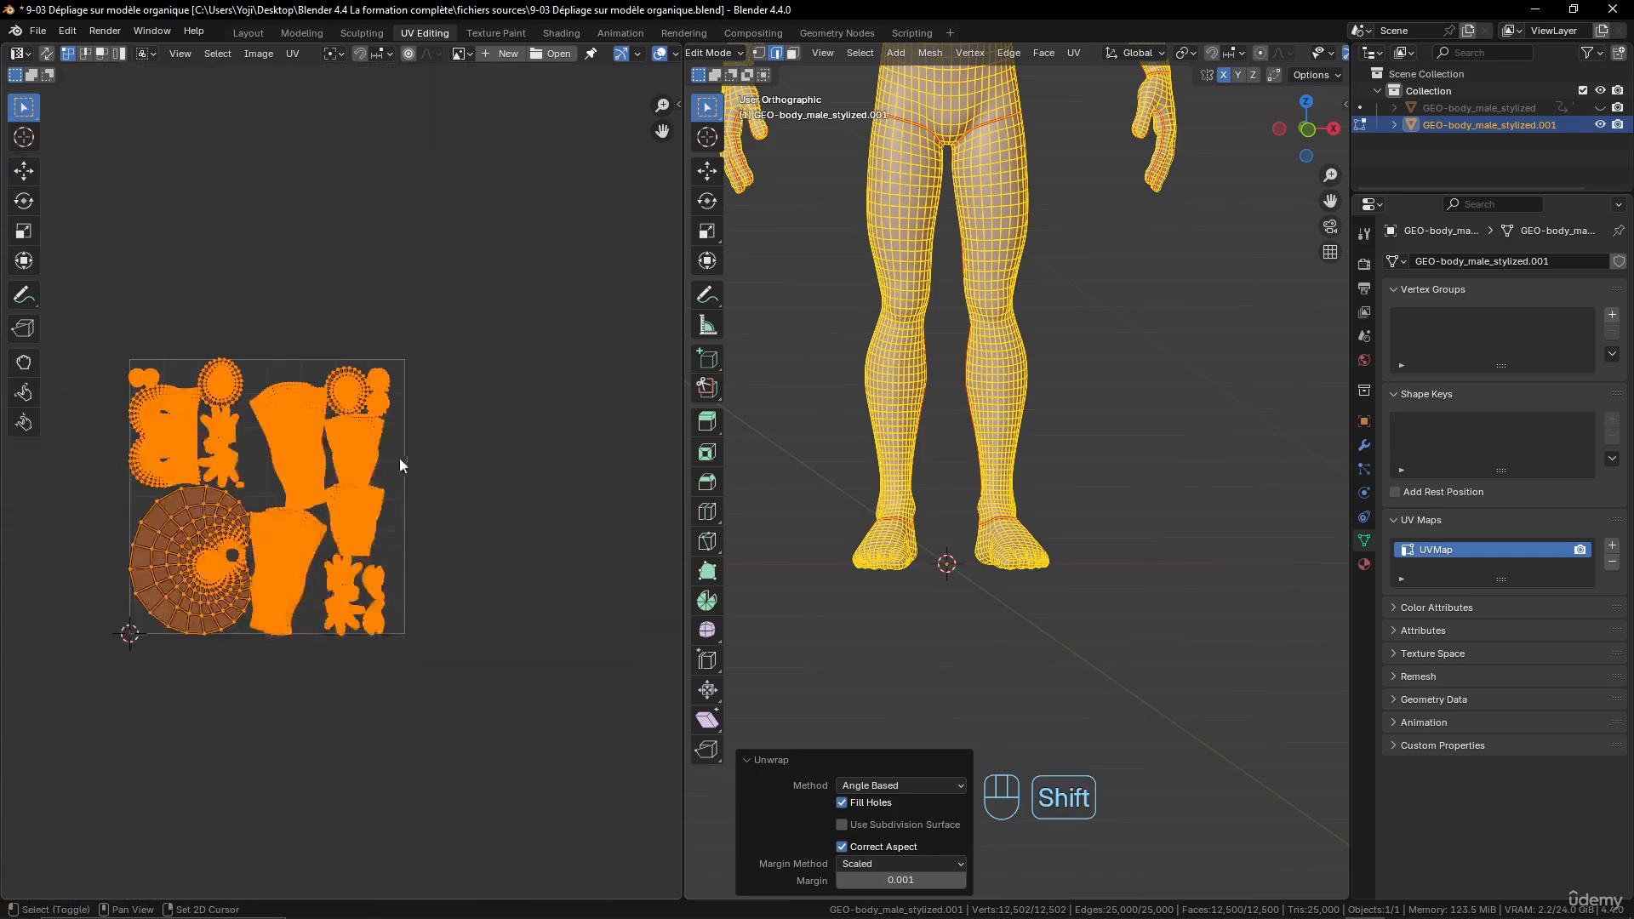
- Examine the leg, arm, hand and torso islands in the UV layout and compare them with the full body model
shift+middle_drag(400, 458, 487, 475)
scroll(459, 502, up, 5)
click(456, 381)
click(431, 620)
scroll(500, 617, down, 2)
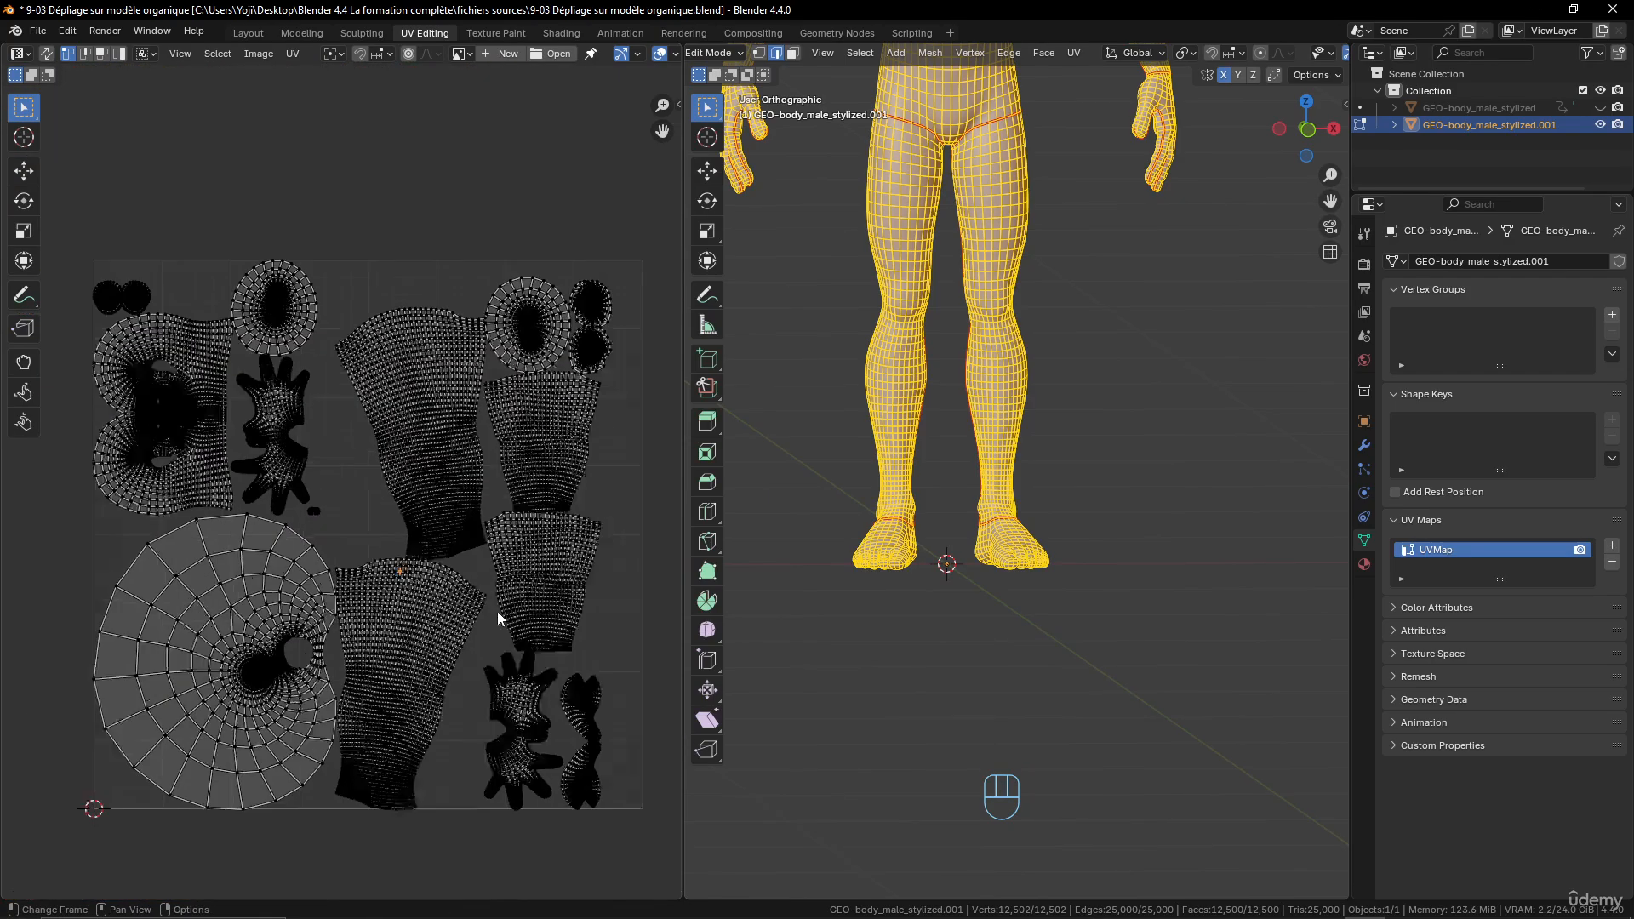
scroll(485, 604, up, 1)
shift+middle_drag(550, 533, 446, 540)
click(468, 500)
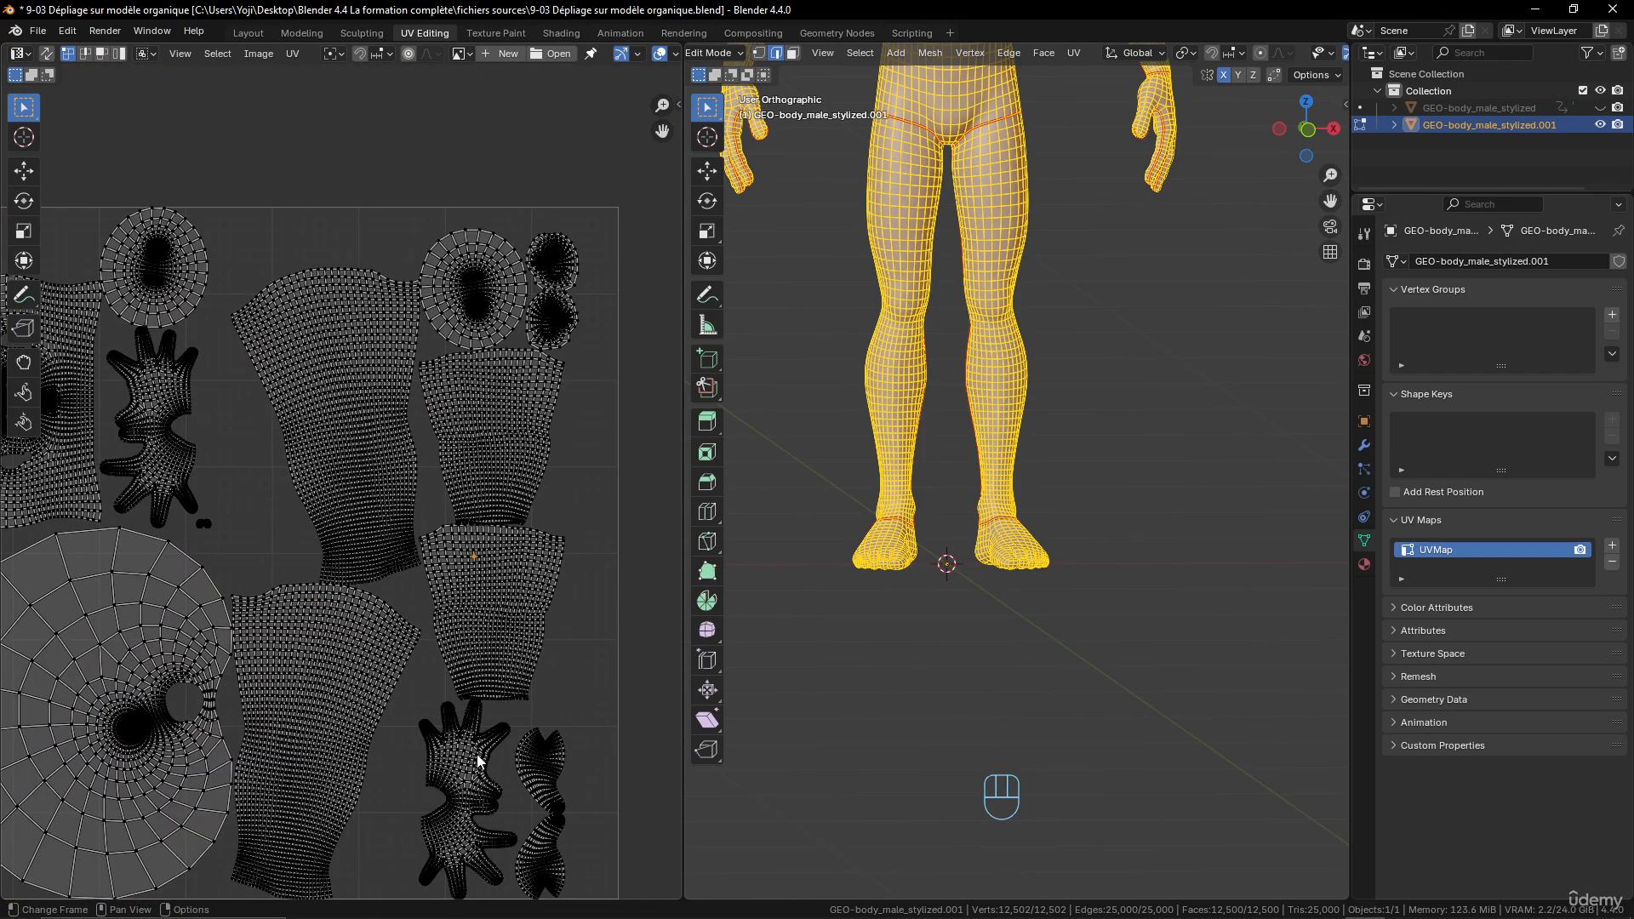
click(177, 443)
shift+middle_drag(201, 498, 329, 456)
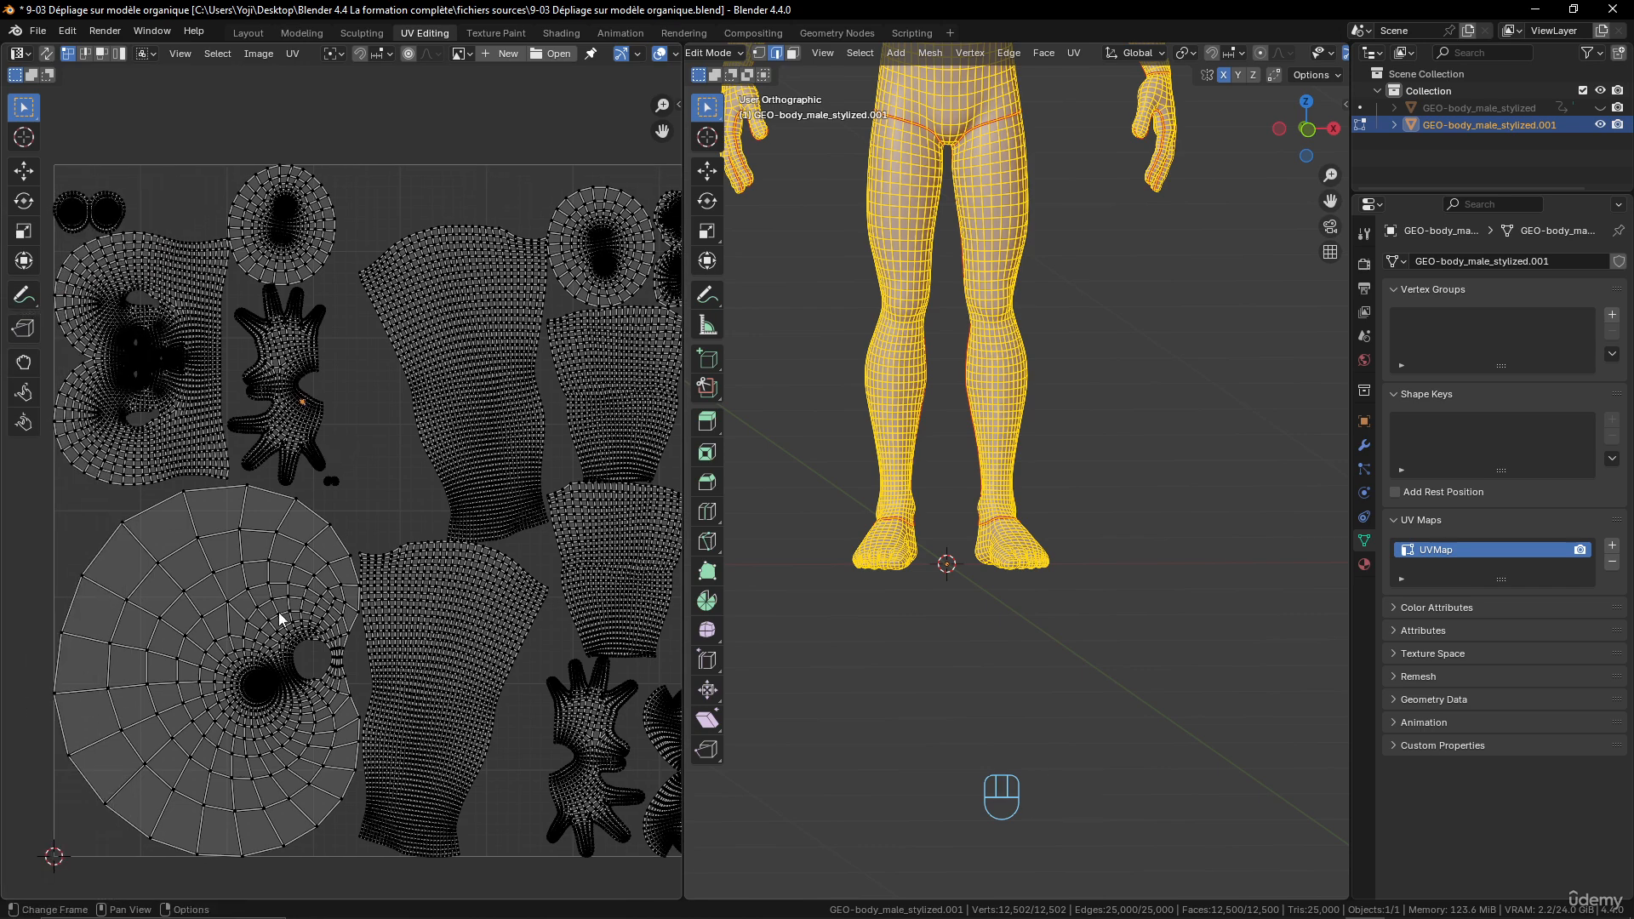
scroll(290, 642, up, 3)
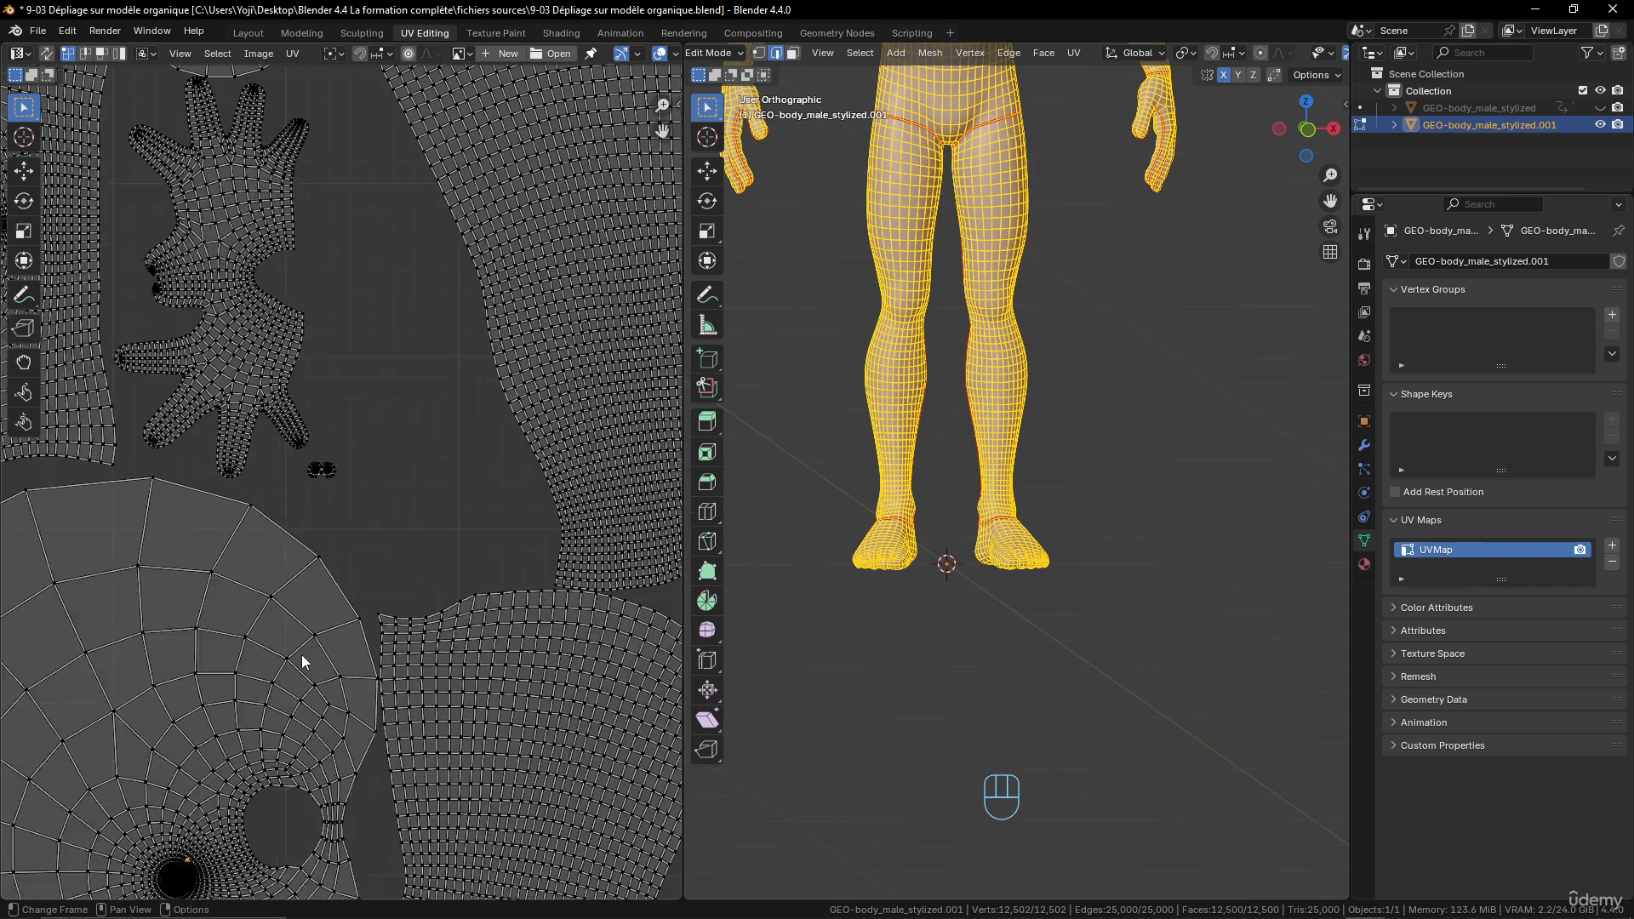
scroll(302, 654, down, 3)
shift+middle_drag(300, 630, 353, 566)
shift+middle_drag(441, 454, 431, 595)
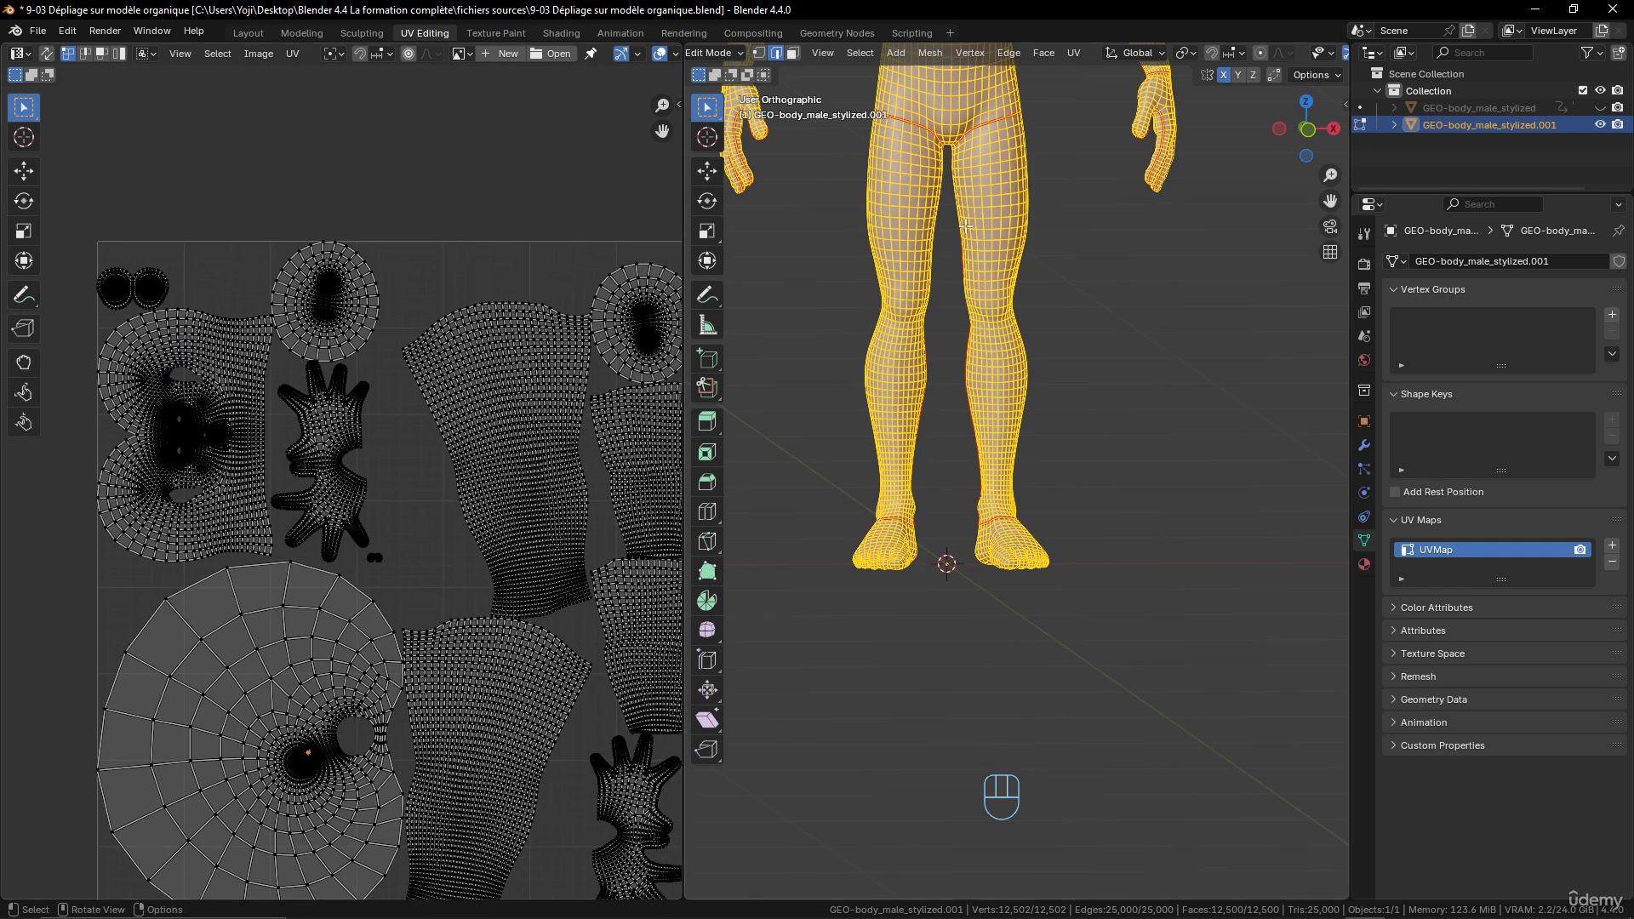
shift+middle_drag(1013, 164, 1022, 573)
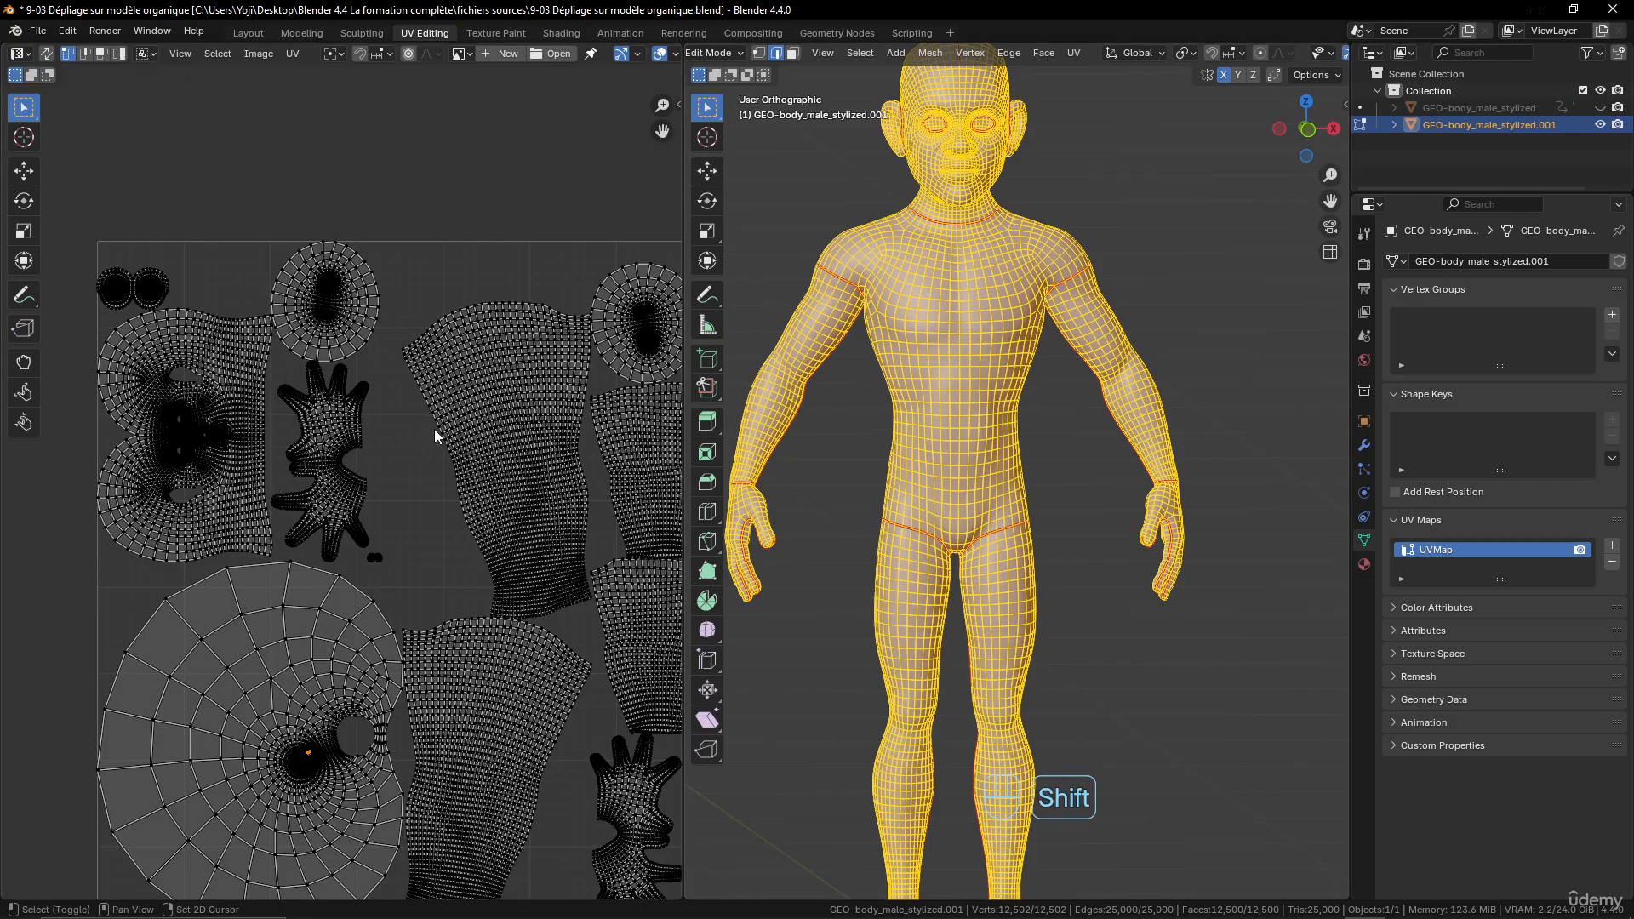
scroll(375, 383, up, 3)
shift+middle_drag(375, 382, 476, 439)
scroll(390, 289, down, 3)
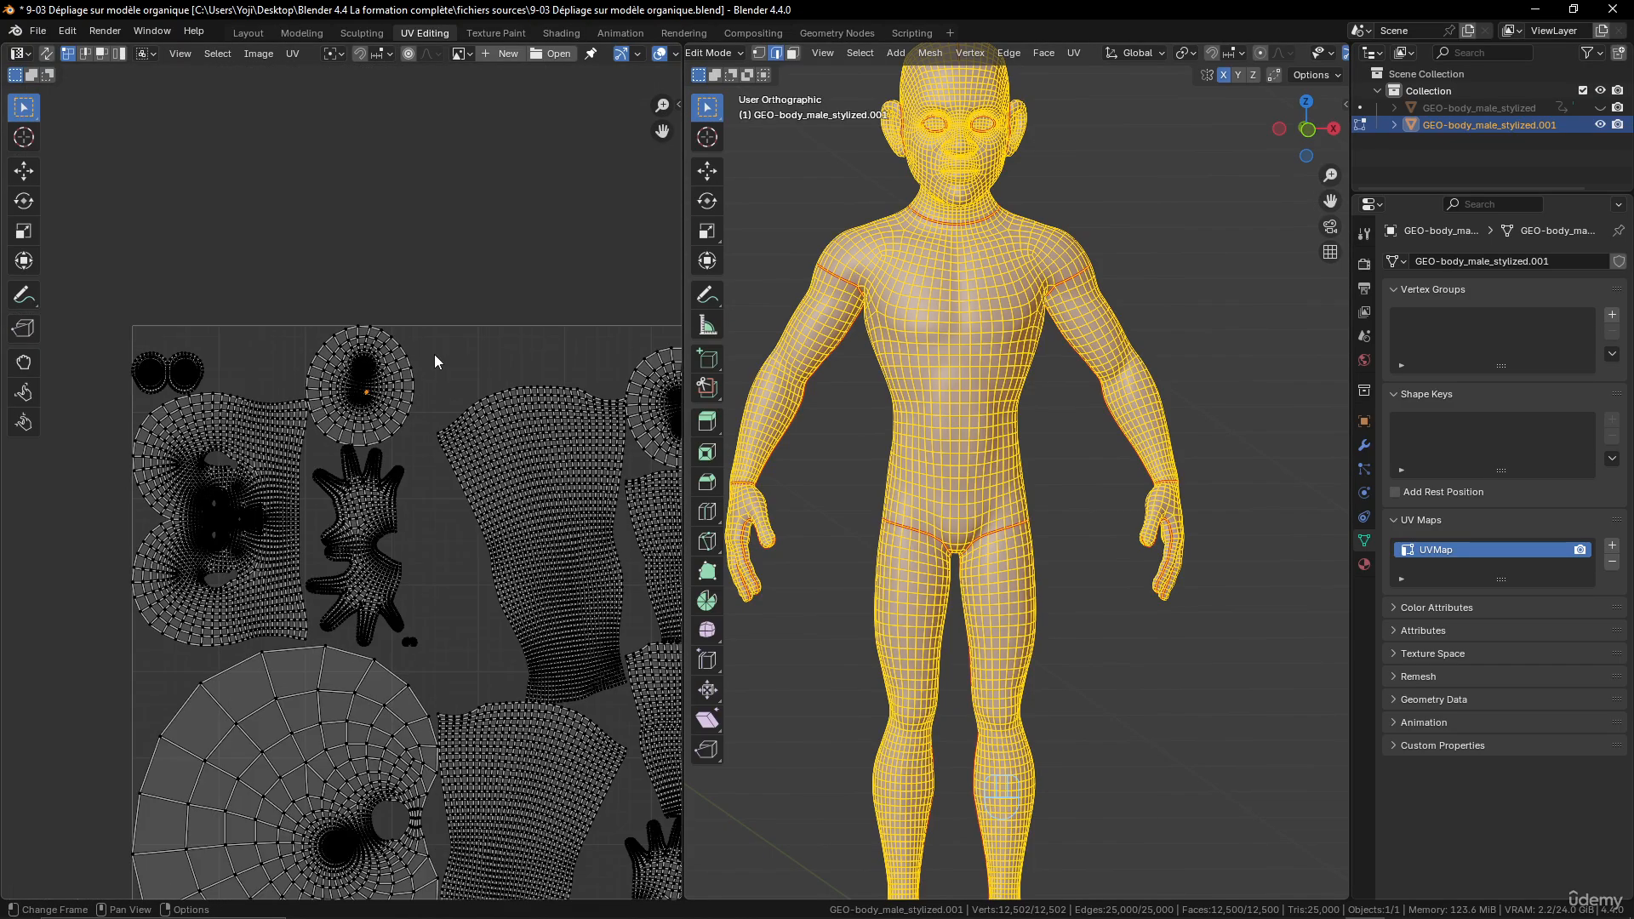
shift+middle_drag(434, 354, 201, 375)
- Select the edge loop around the lower side of the left foot plus the heel edges up to the ankle seam
shift+middle_drag(1022, 600, 953, 632)
scroll(1061, 636, up, 2)
shift+middle_drag(1260, 639, 975, 610)
shift+middle_drag(1328, 634, 1149, 651)
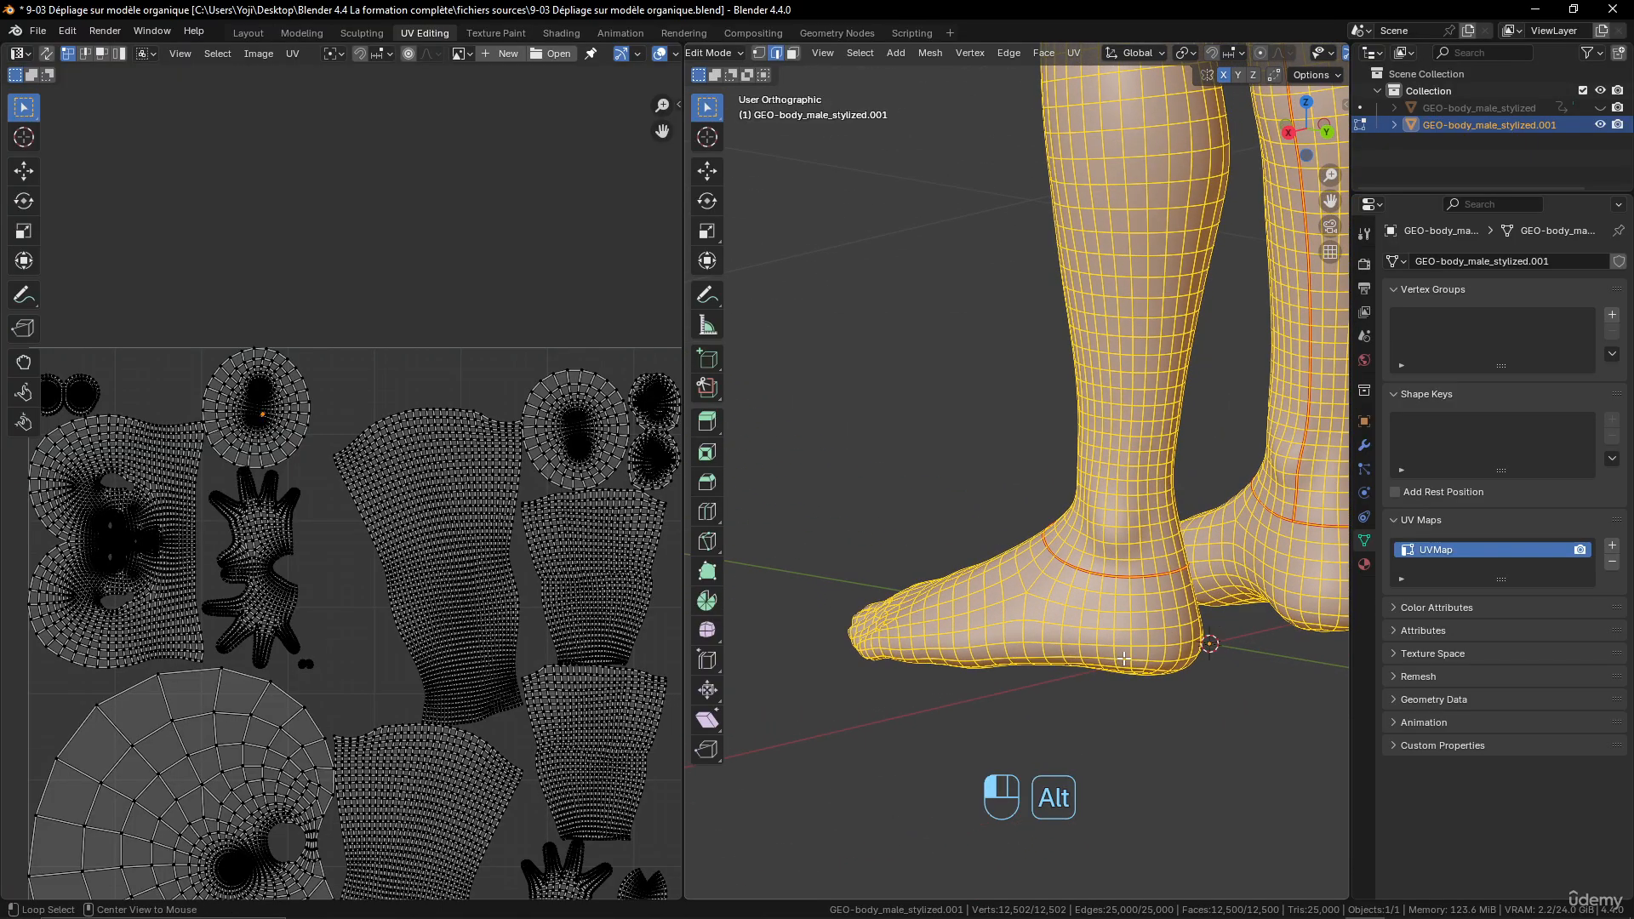
alt+click(874, 635)
middle_drag(875, 634, 919, 624)
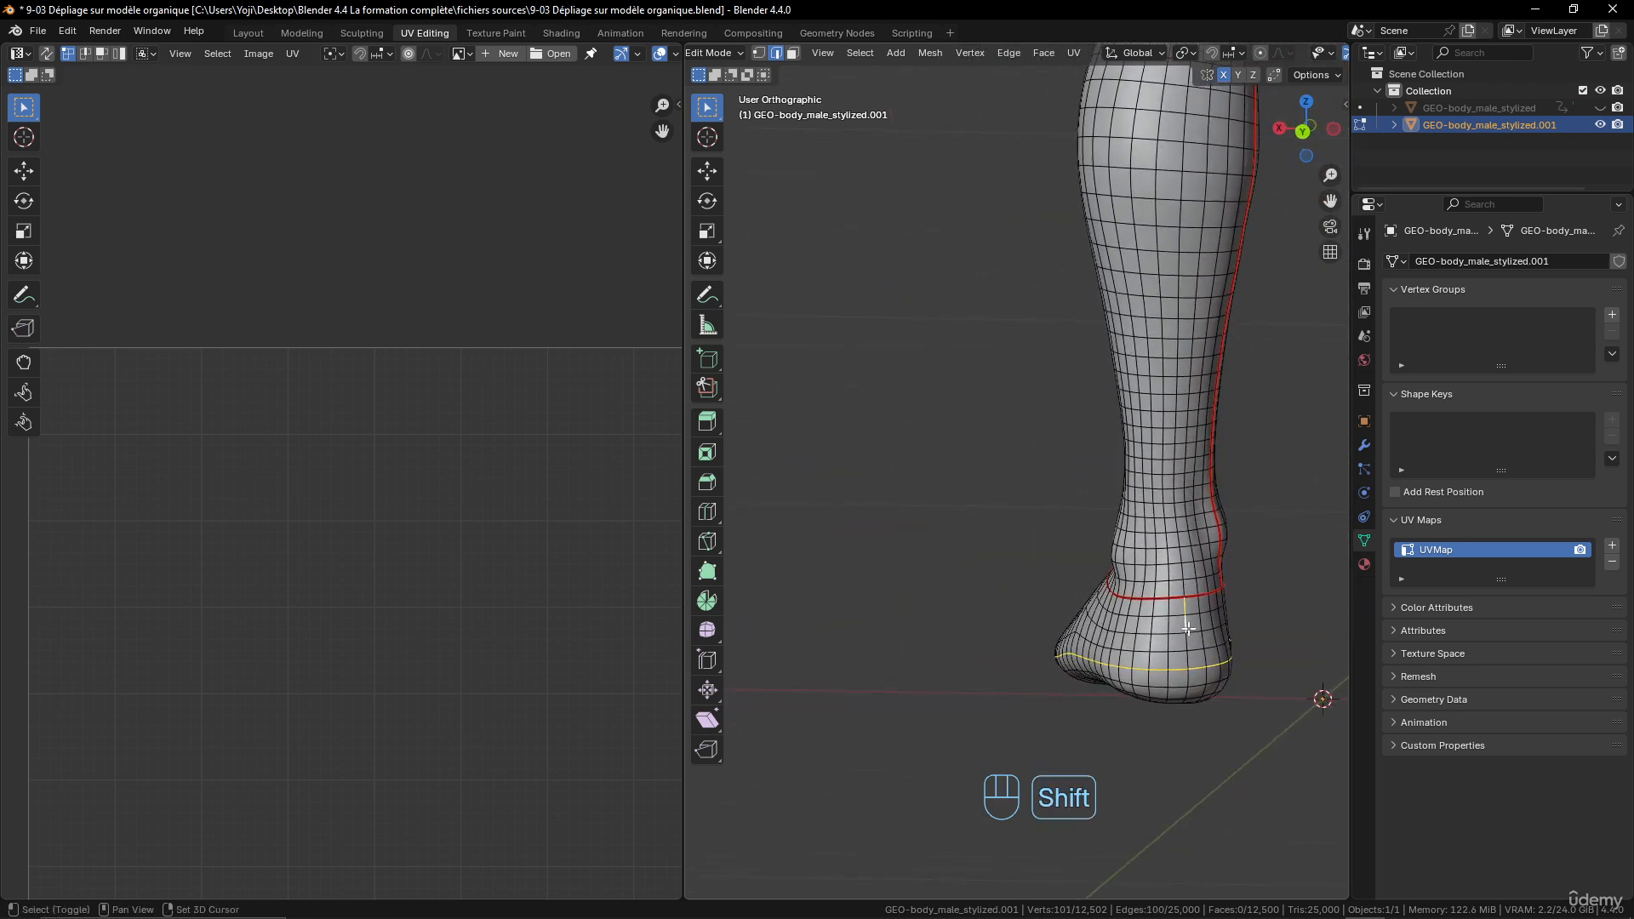
shift+click(1188, 665)
middle_drag(1188, 664, 1154, 646)
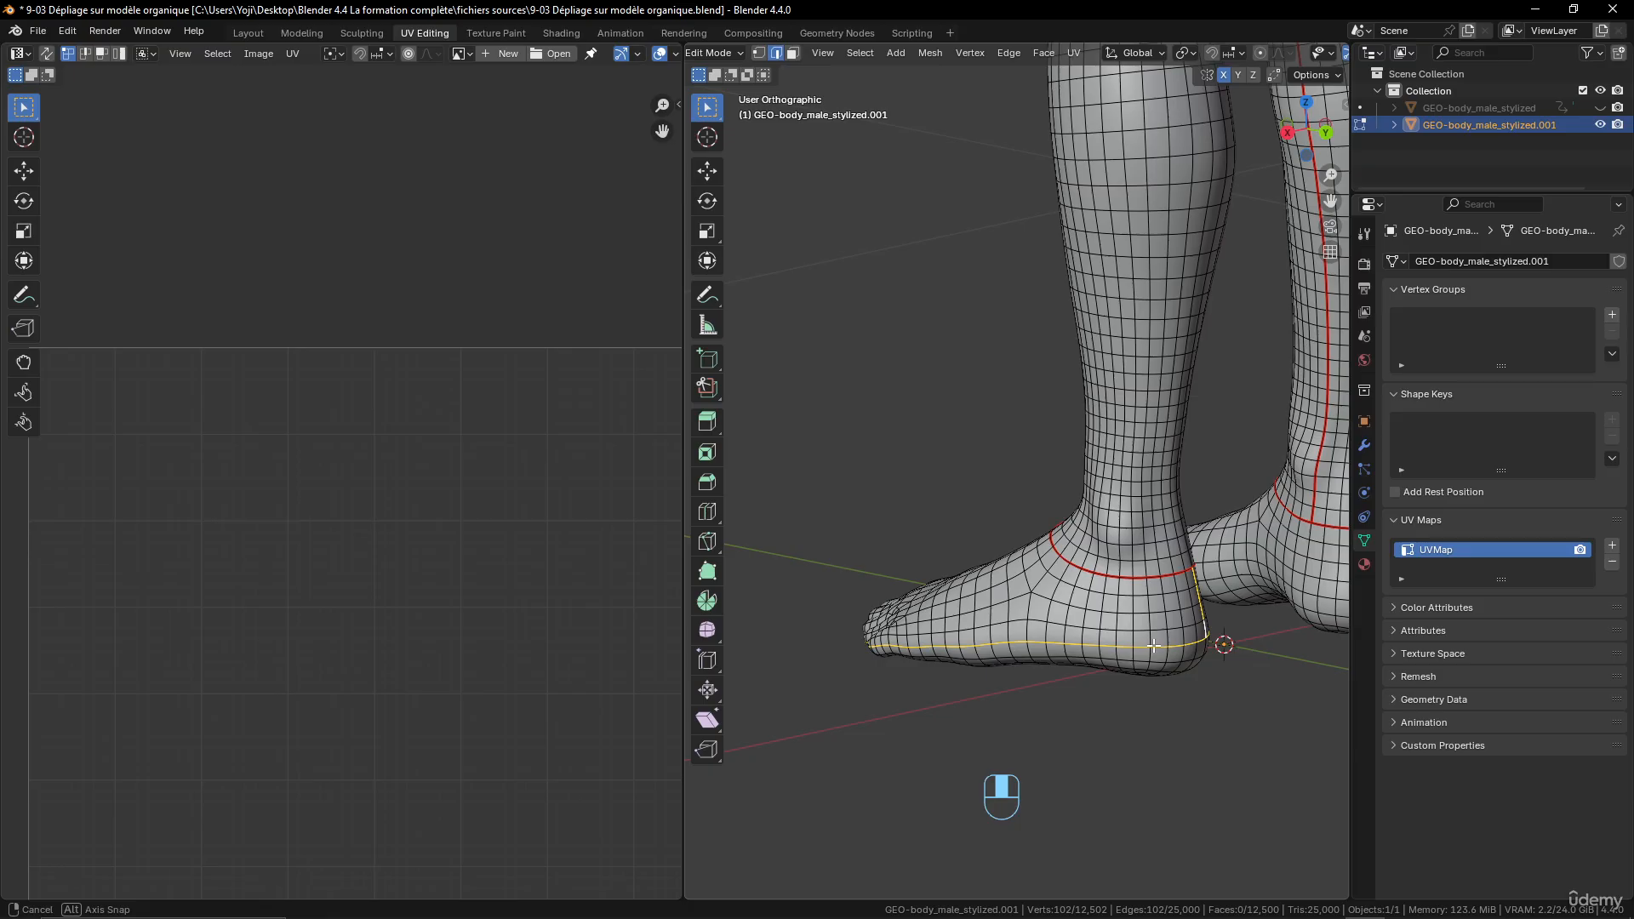
- Deselect the loop's edges along the outer side of the foot with circle select, and mark the remaining edges as a seam
key(c)
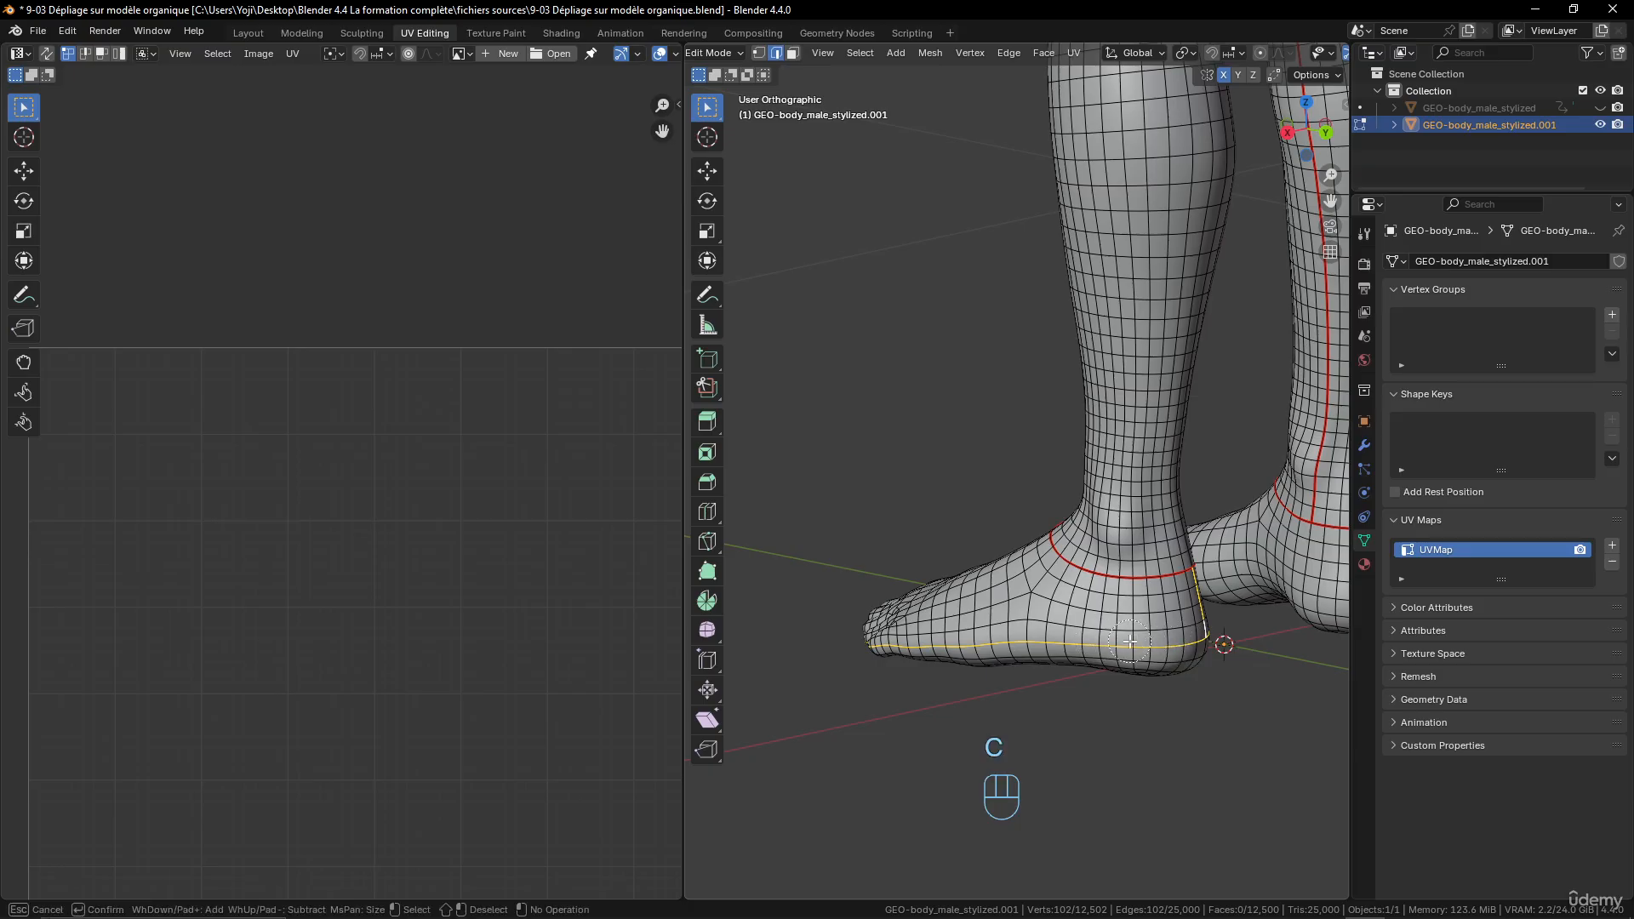
middle_drag(1111, 639, 1016, 647)
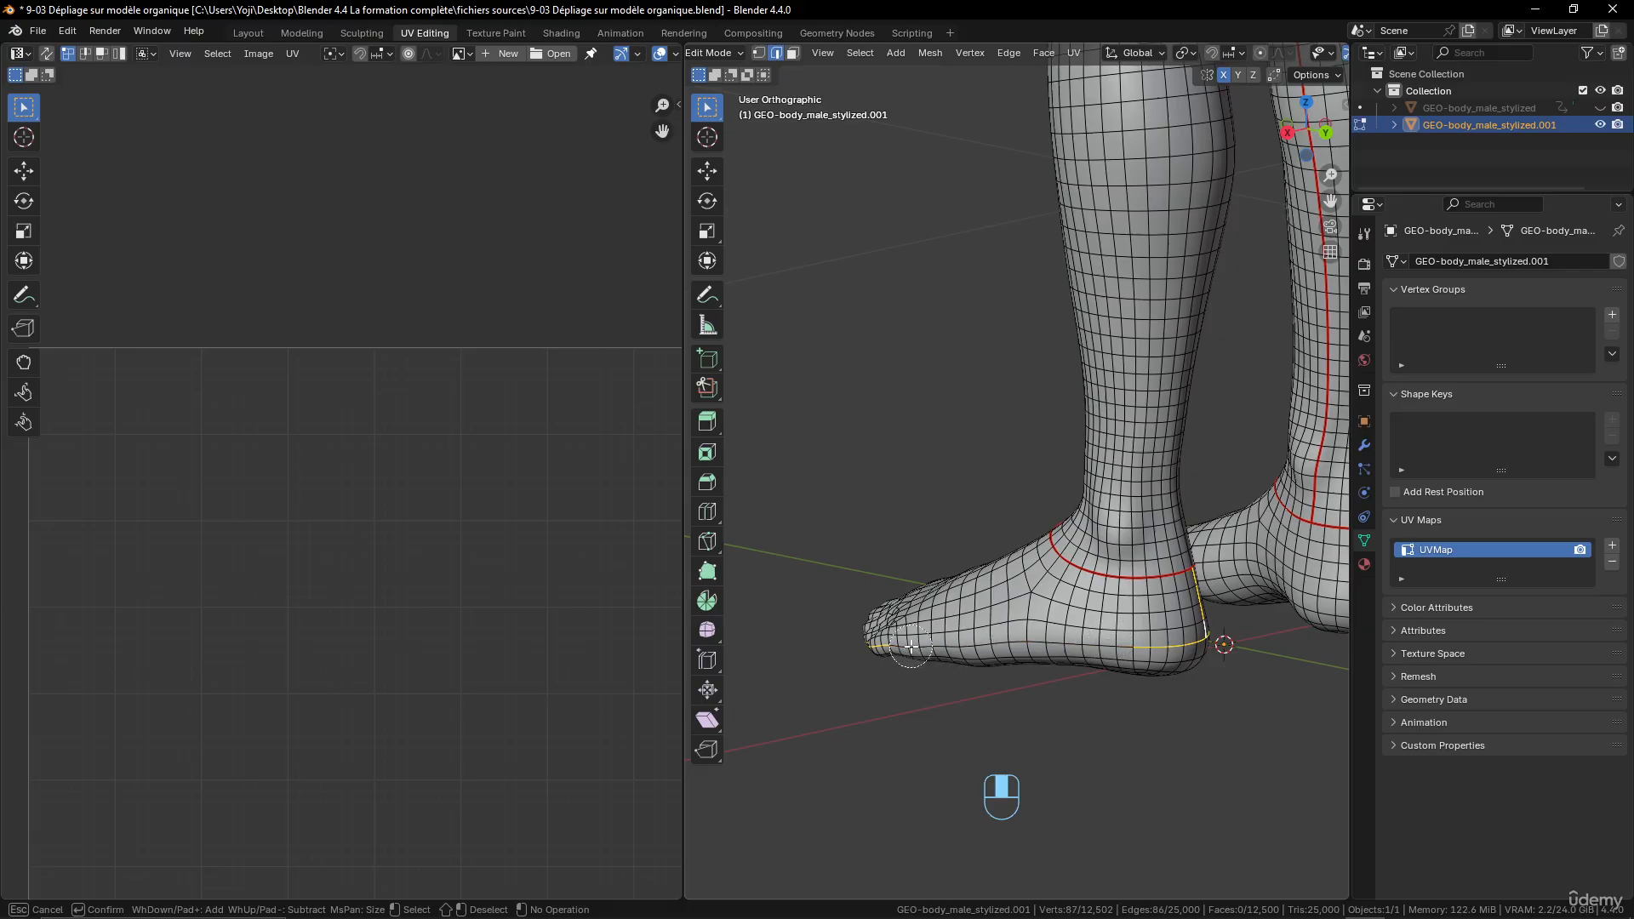
mouse_move(937, 643)
middle_down()
mouse_move(1178, 616)
mouse_move(1070, 638)
mouse_move(1144, 585)
mouse_move(934, 565)
mouse_move(1006, 580)
middle_up()
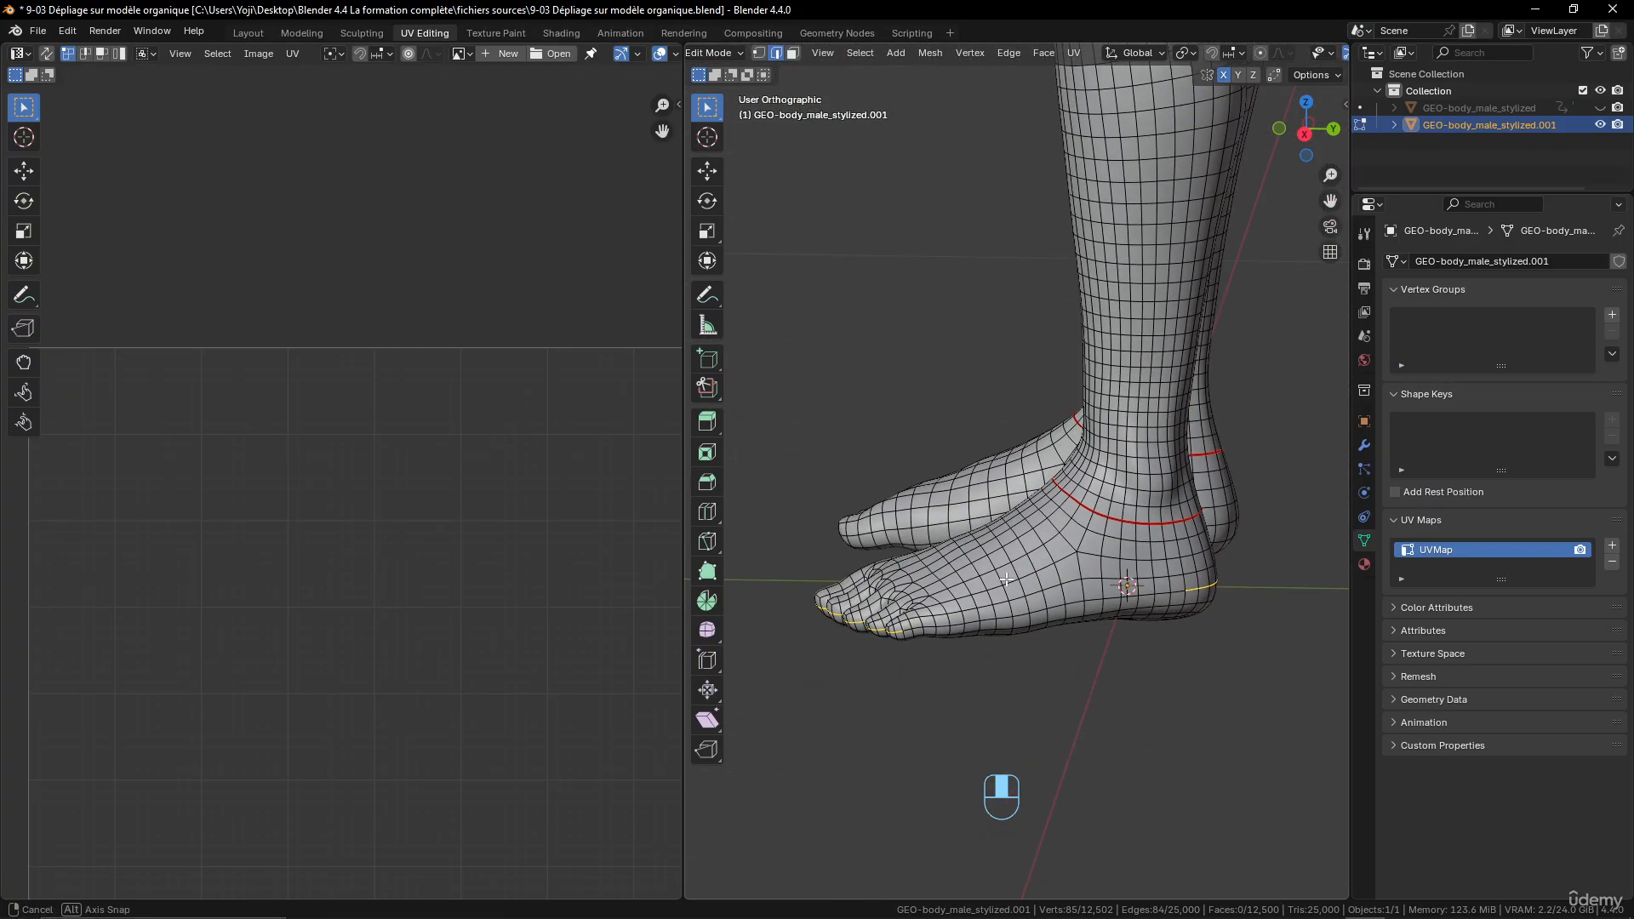
key(ctrl+e)
click(1006, 579)
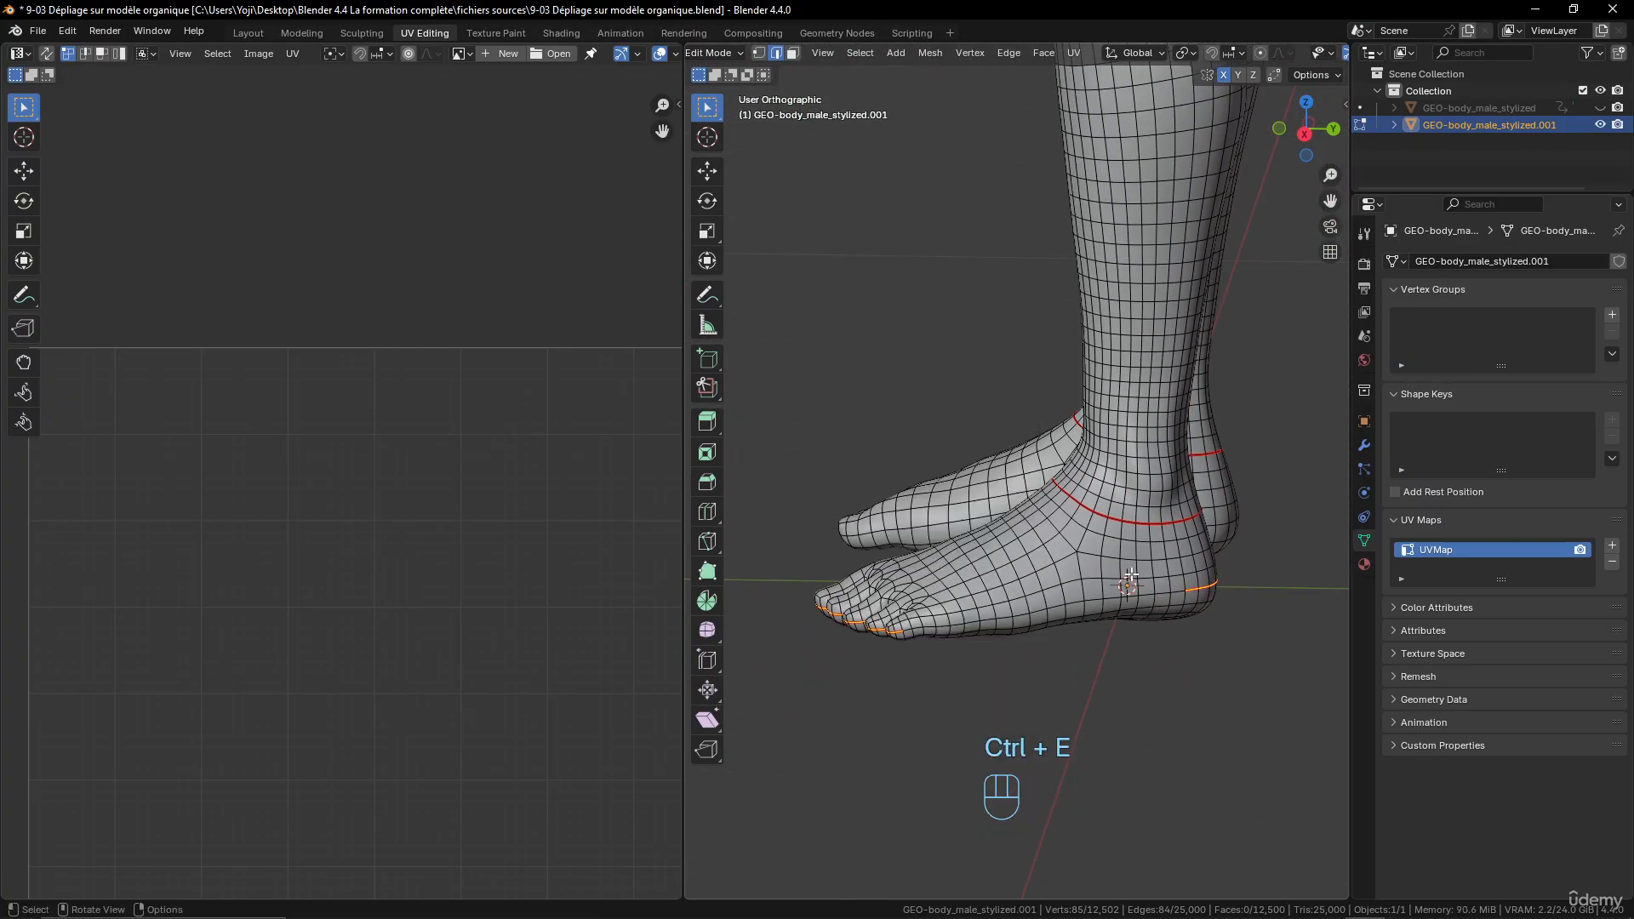
- Select all geometry linked to the foot and unwrap it with the Angle Based method
click(1133, 572)
key(l)
scroll(1115, 568, down, 4)
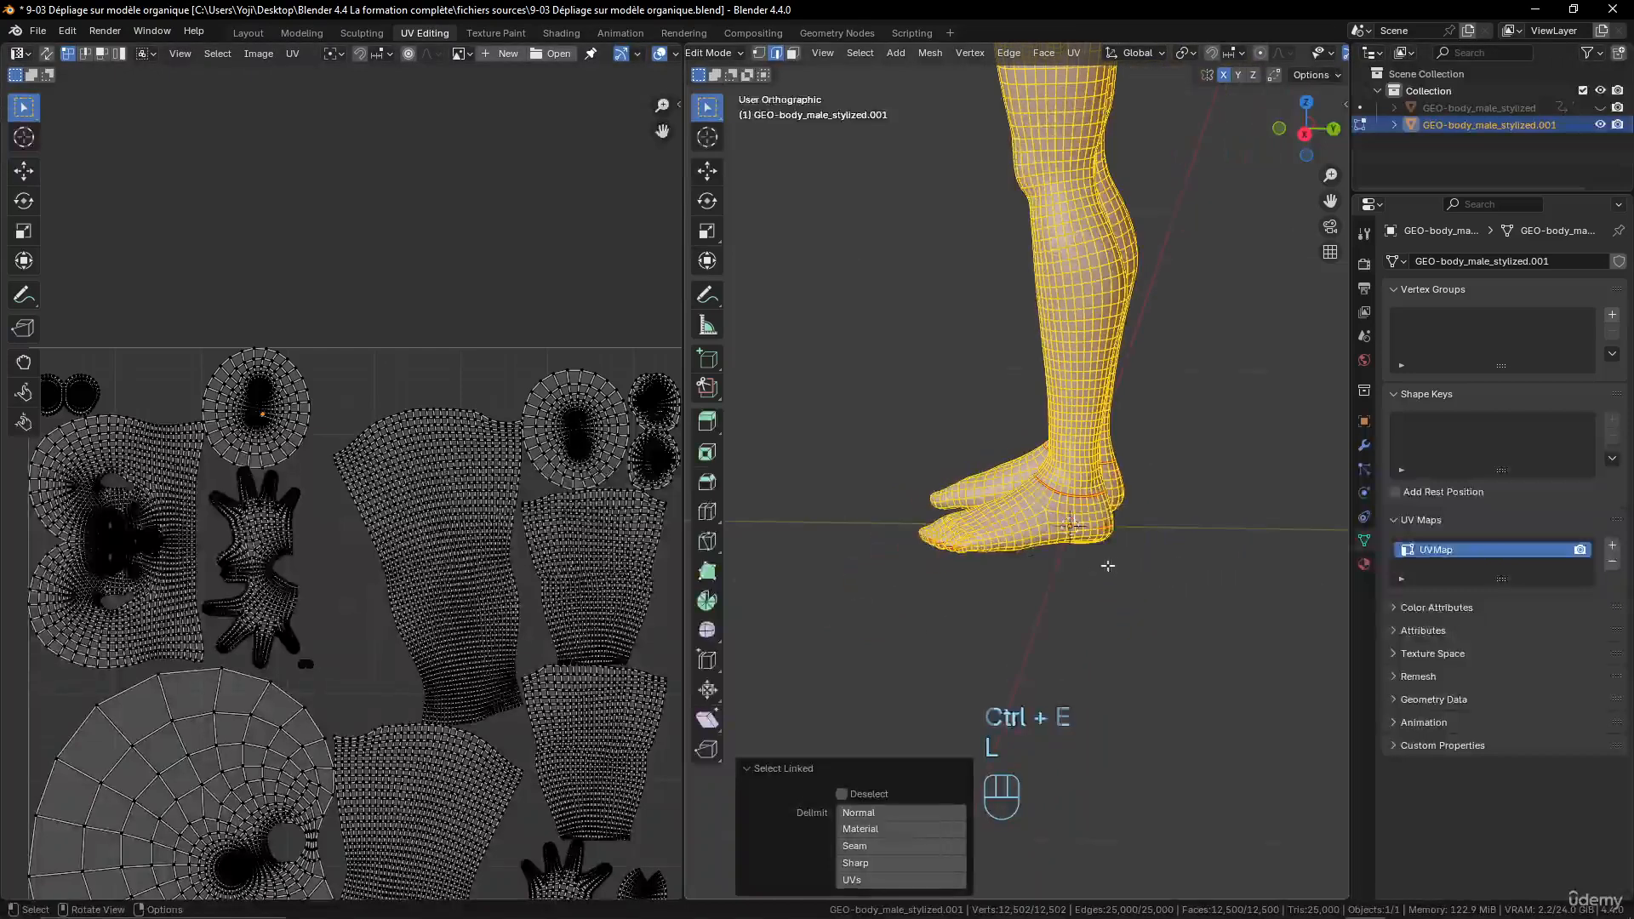
key(u)
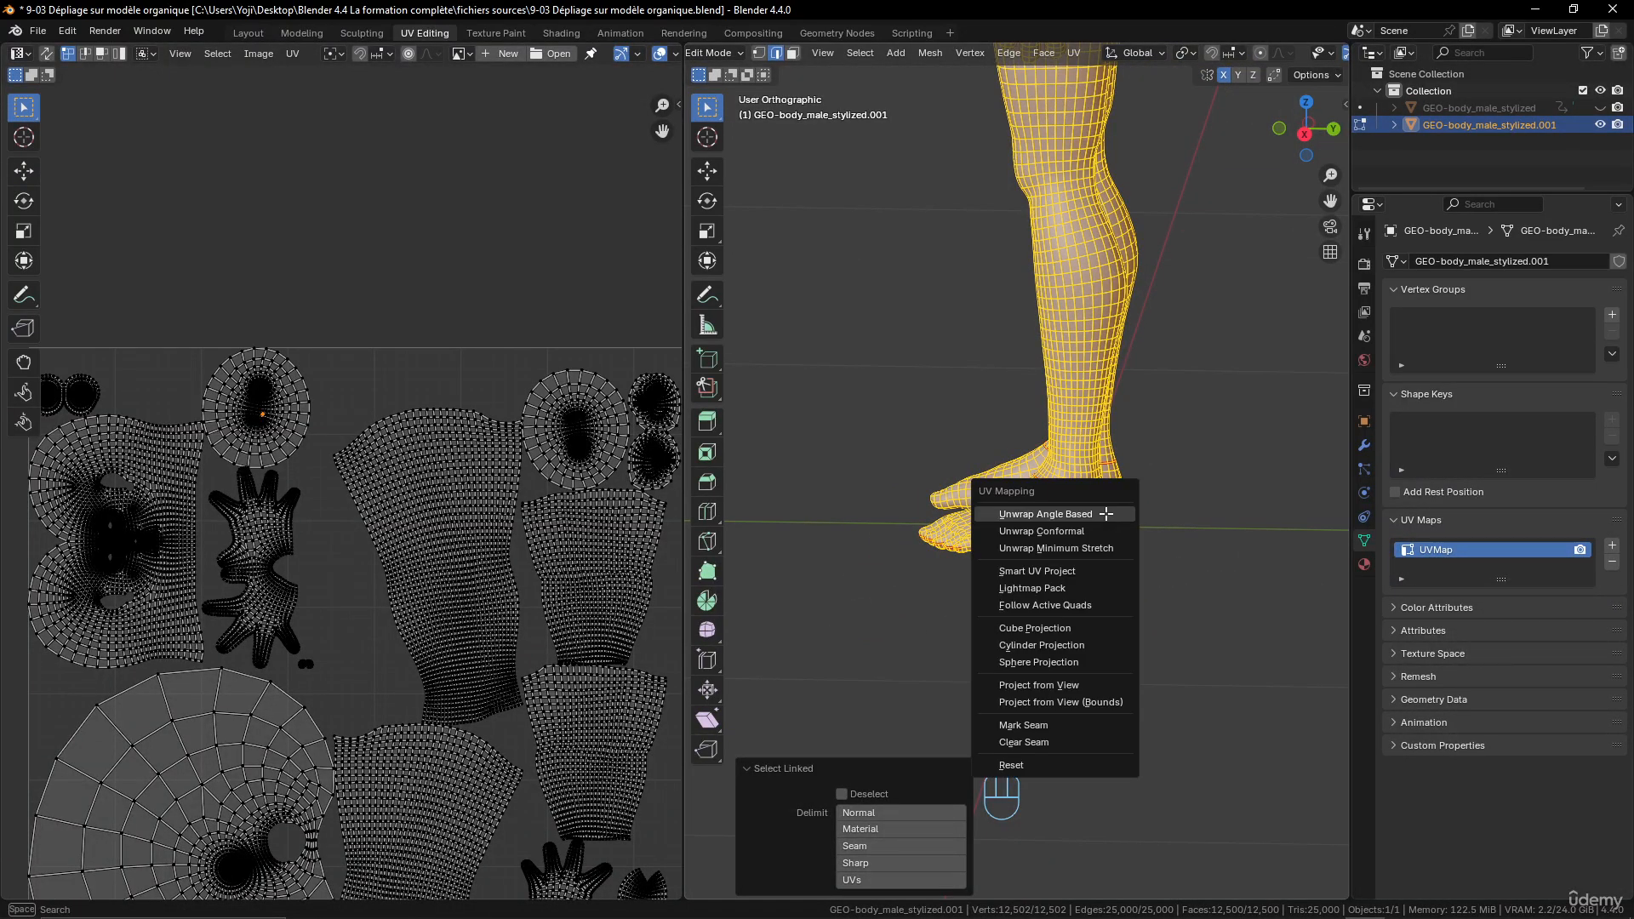
click(1106, 514)
- Examine the new left foot island in the UV layout, especially the area around the toes
scroll(531, 655, down, 4)
shift+middle_drag(505, 700, 535, 601)
scroll(535, 603, up, 4)
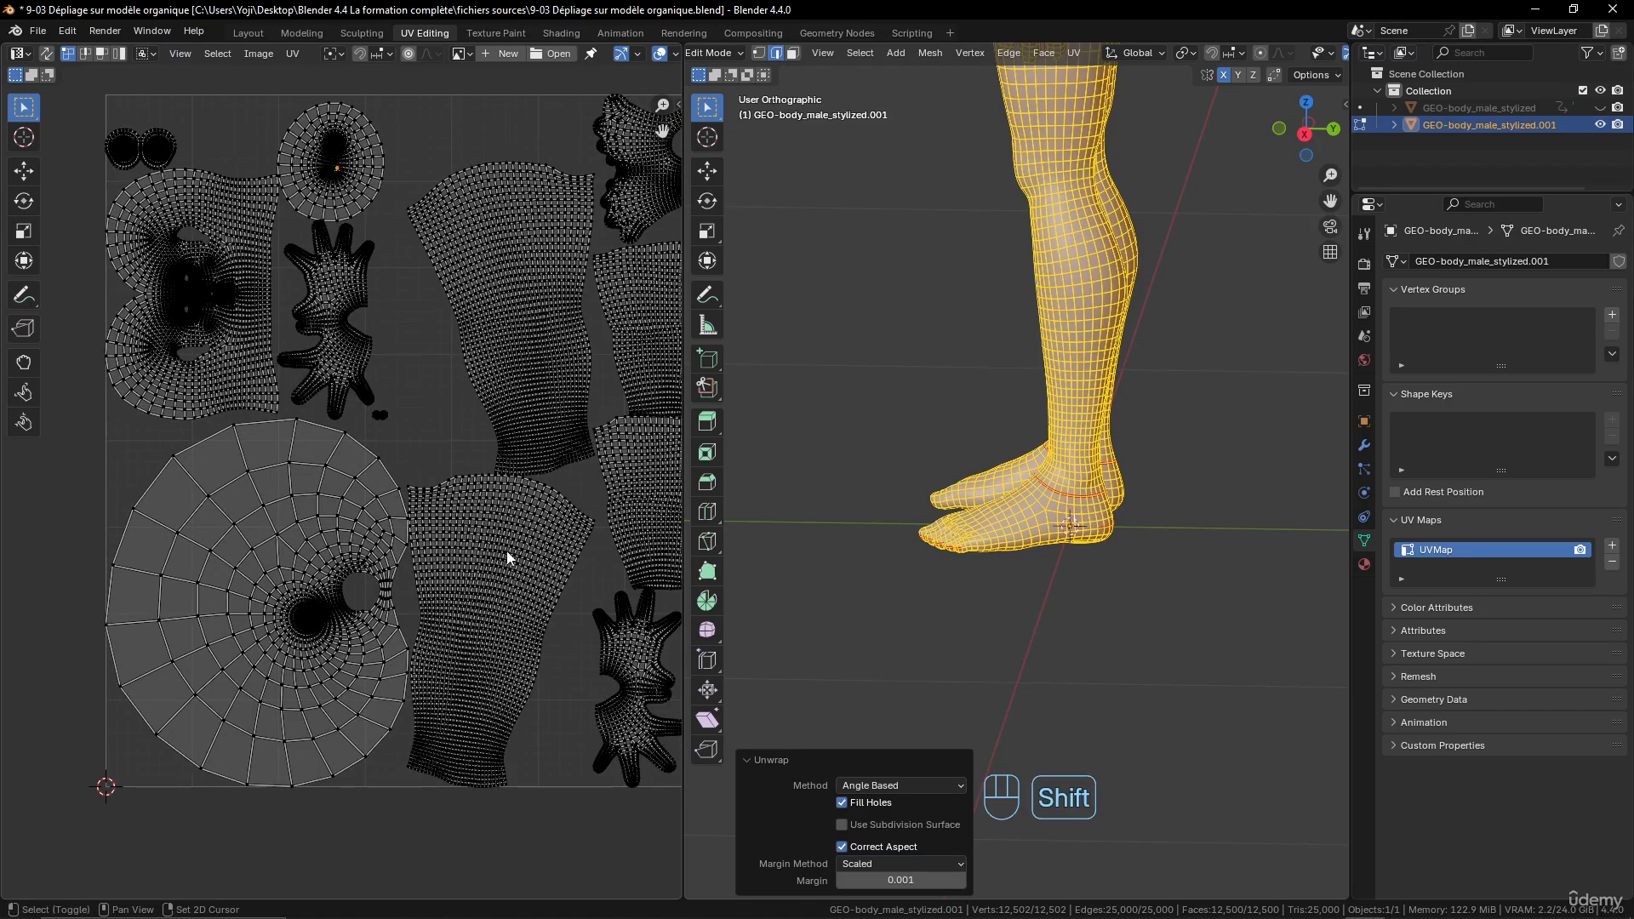
shift+middle_drag(564, 347, 482, 483)
scroll(483, 482, up, 4)
shift+middle_drag(588, 272, 320, 683)
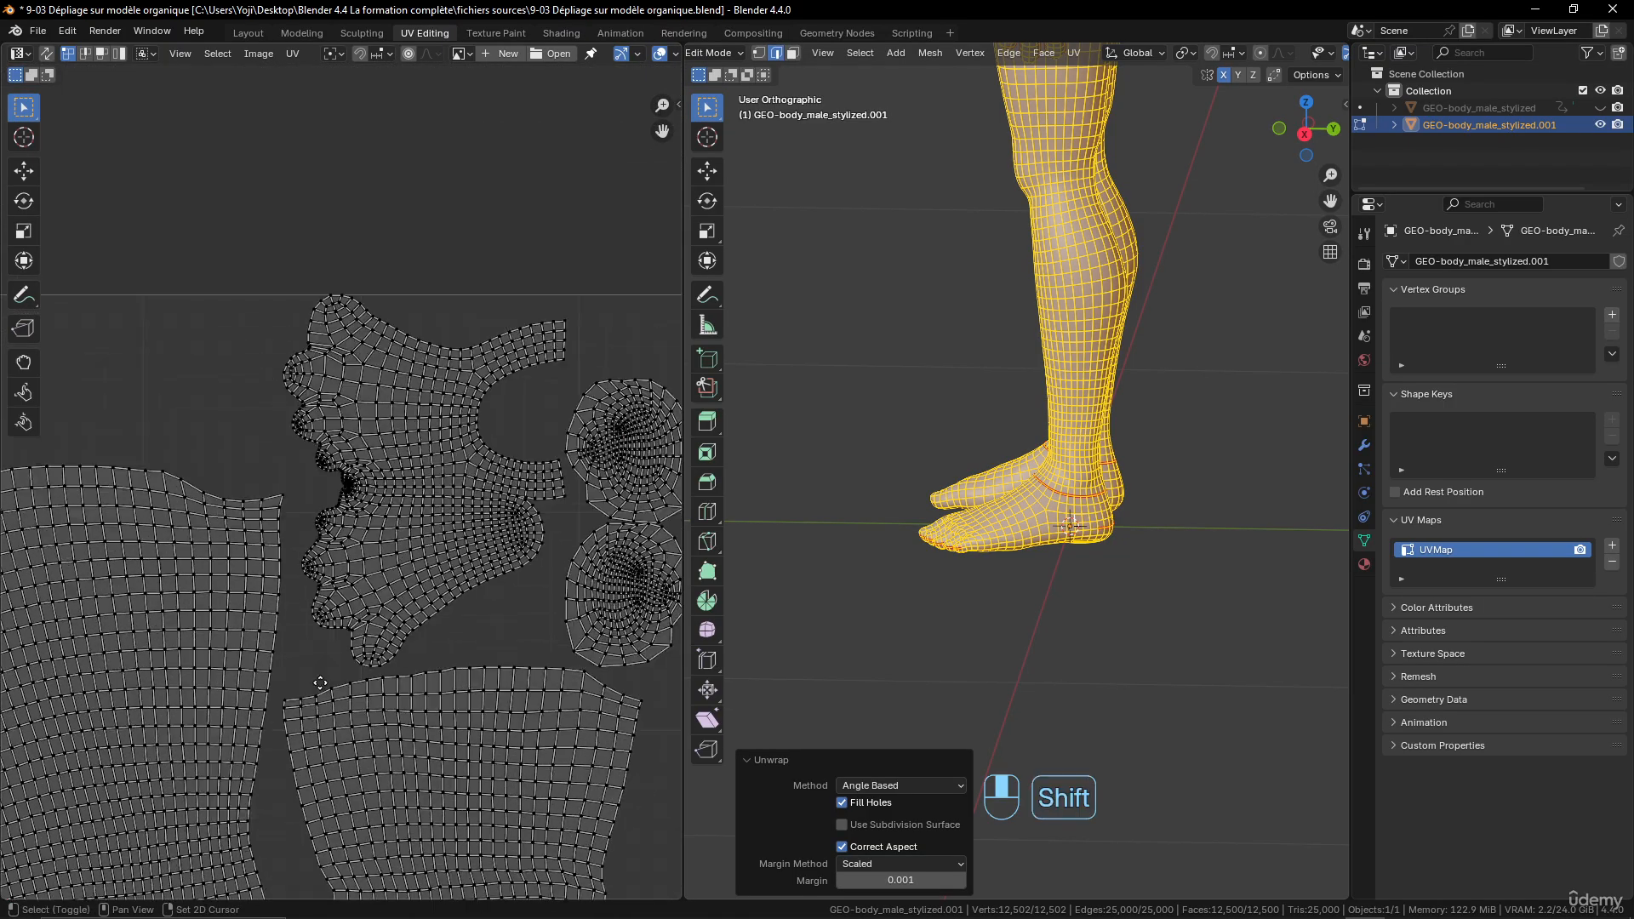
scroll(436, 630, up, 4)
scroll(345, 581, up, 3)
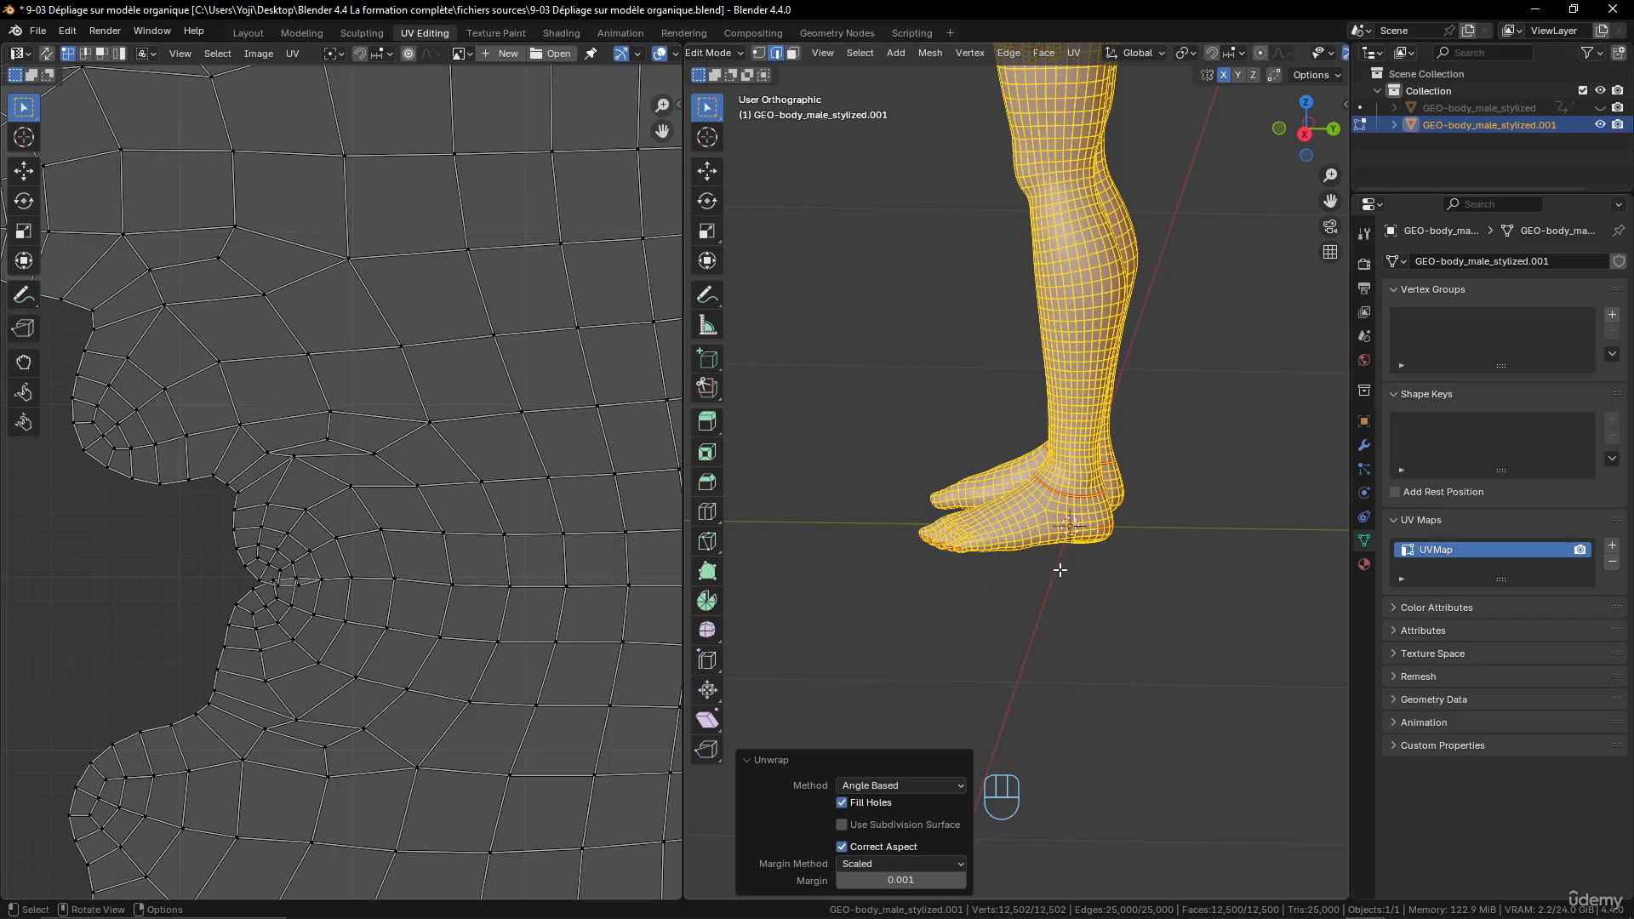
- Select the edges running back from the left little toe along the outer side of the foot and mark them as a seam
scroll(1060, 570, up, 4)
shift+middle_drag(1058, 570, 1138, 556)
click(1230, 557)
shift+click(1249, 555)
scroll(1021, 605, up, 3)
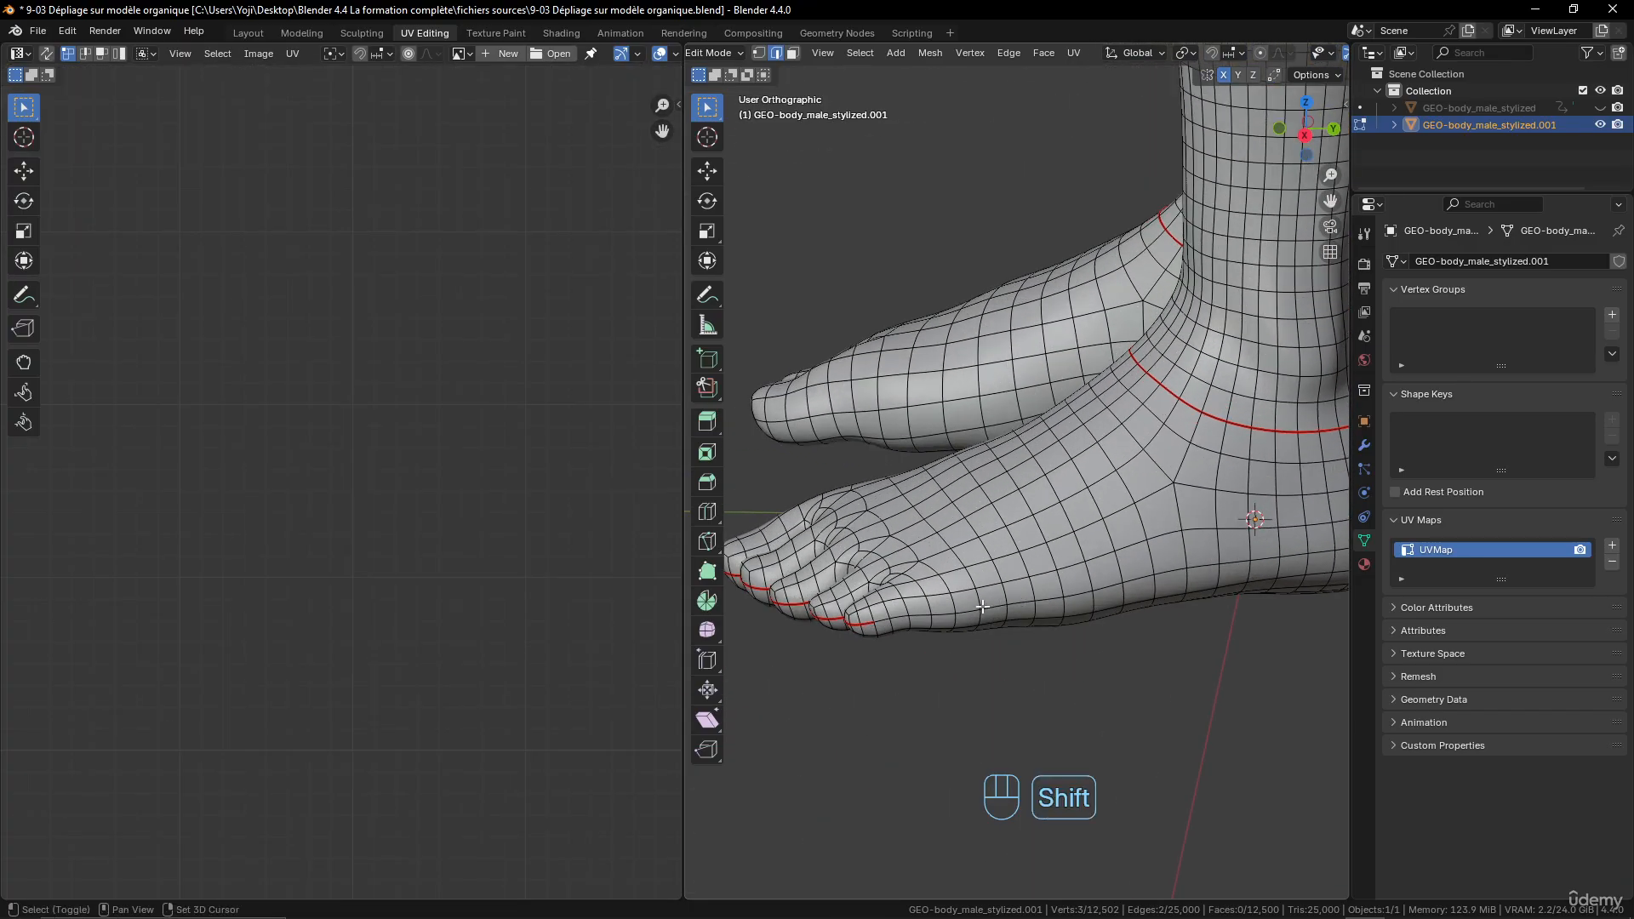
shift+click(890, 620)
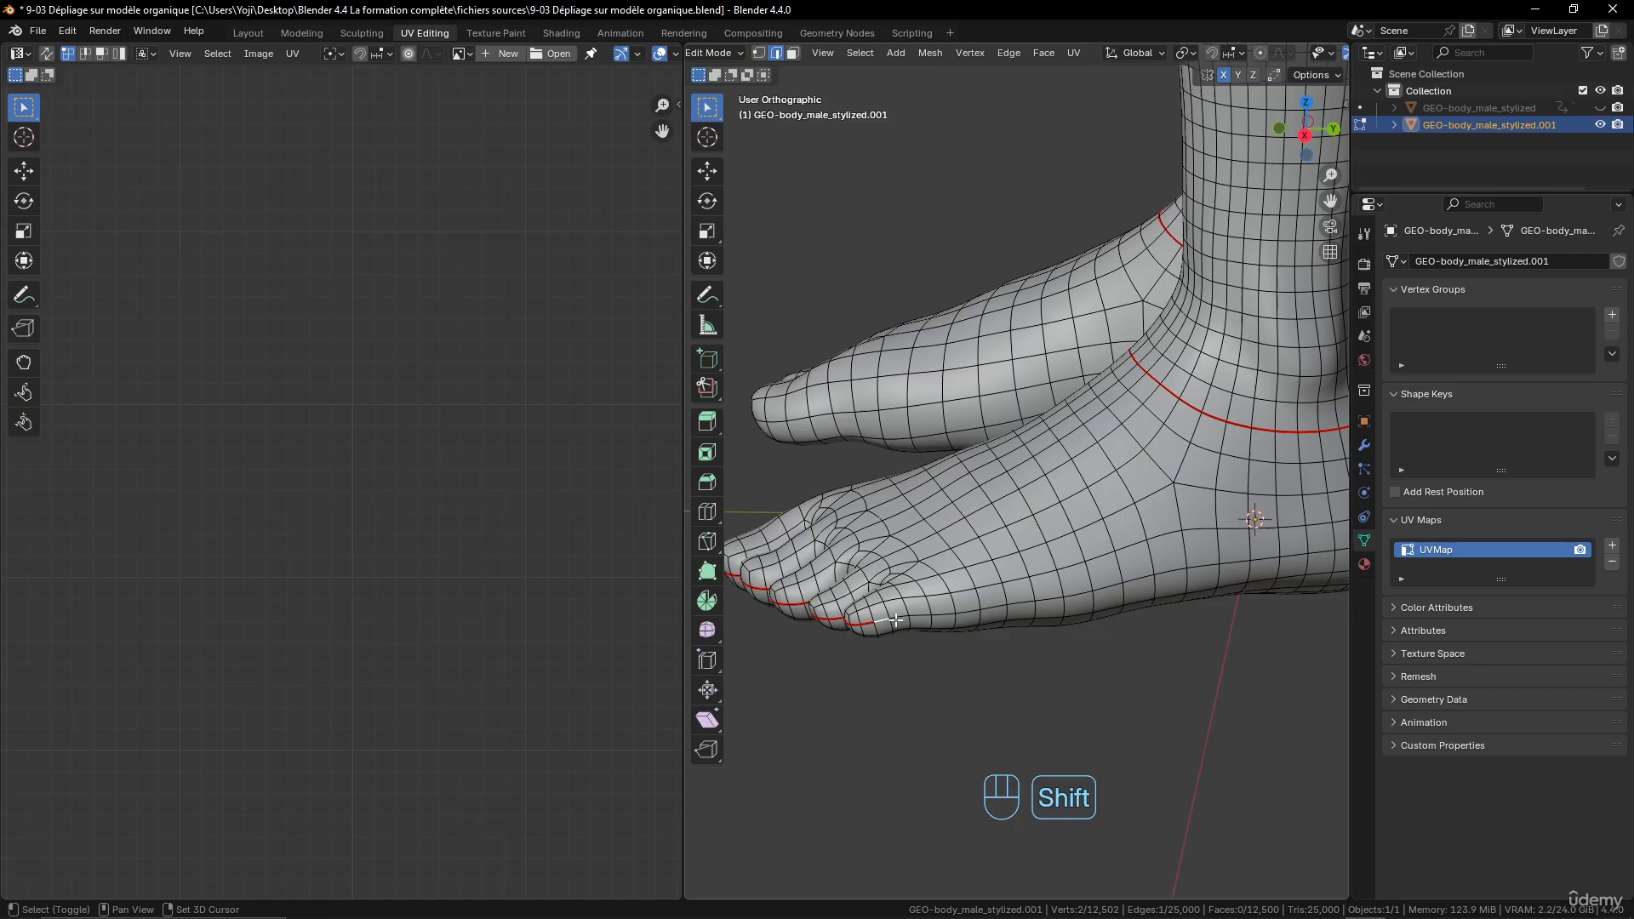
shift+click(940, 616)
scroll(979, 613, down, 3)
shift+middle_drag(1064, 615, 980, 579)
middle_drag(1047, 581, 1013, 571)
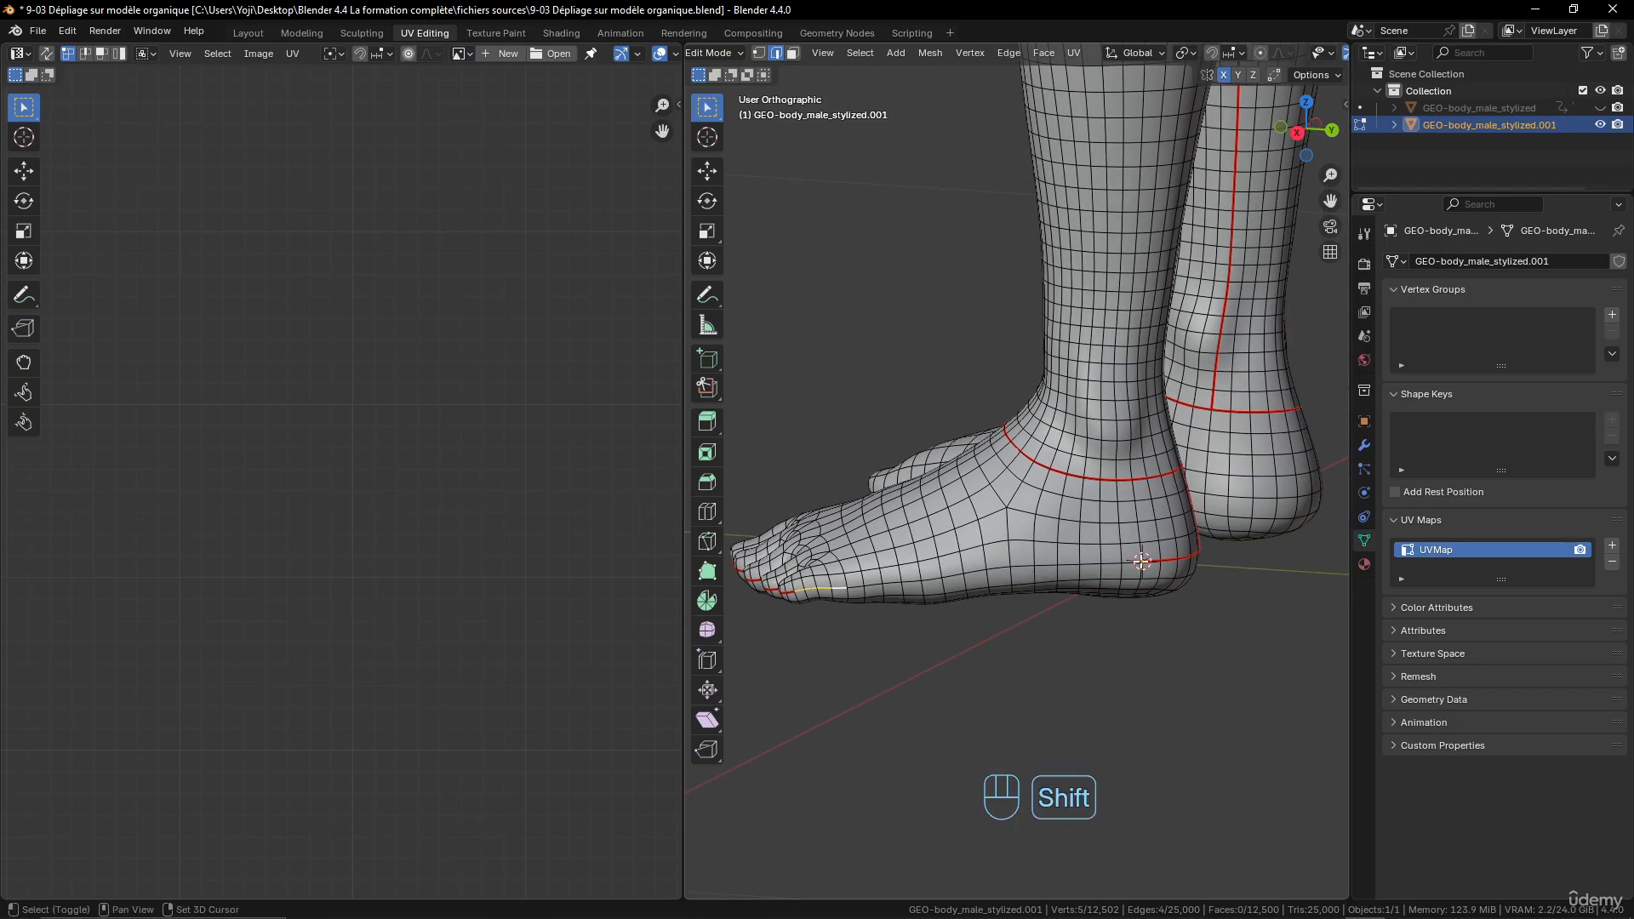
key(ctrl+e)
click(1123, 549)
- Select the whole mesh, try an Angle Based unwrap, and undo it
key(a)
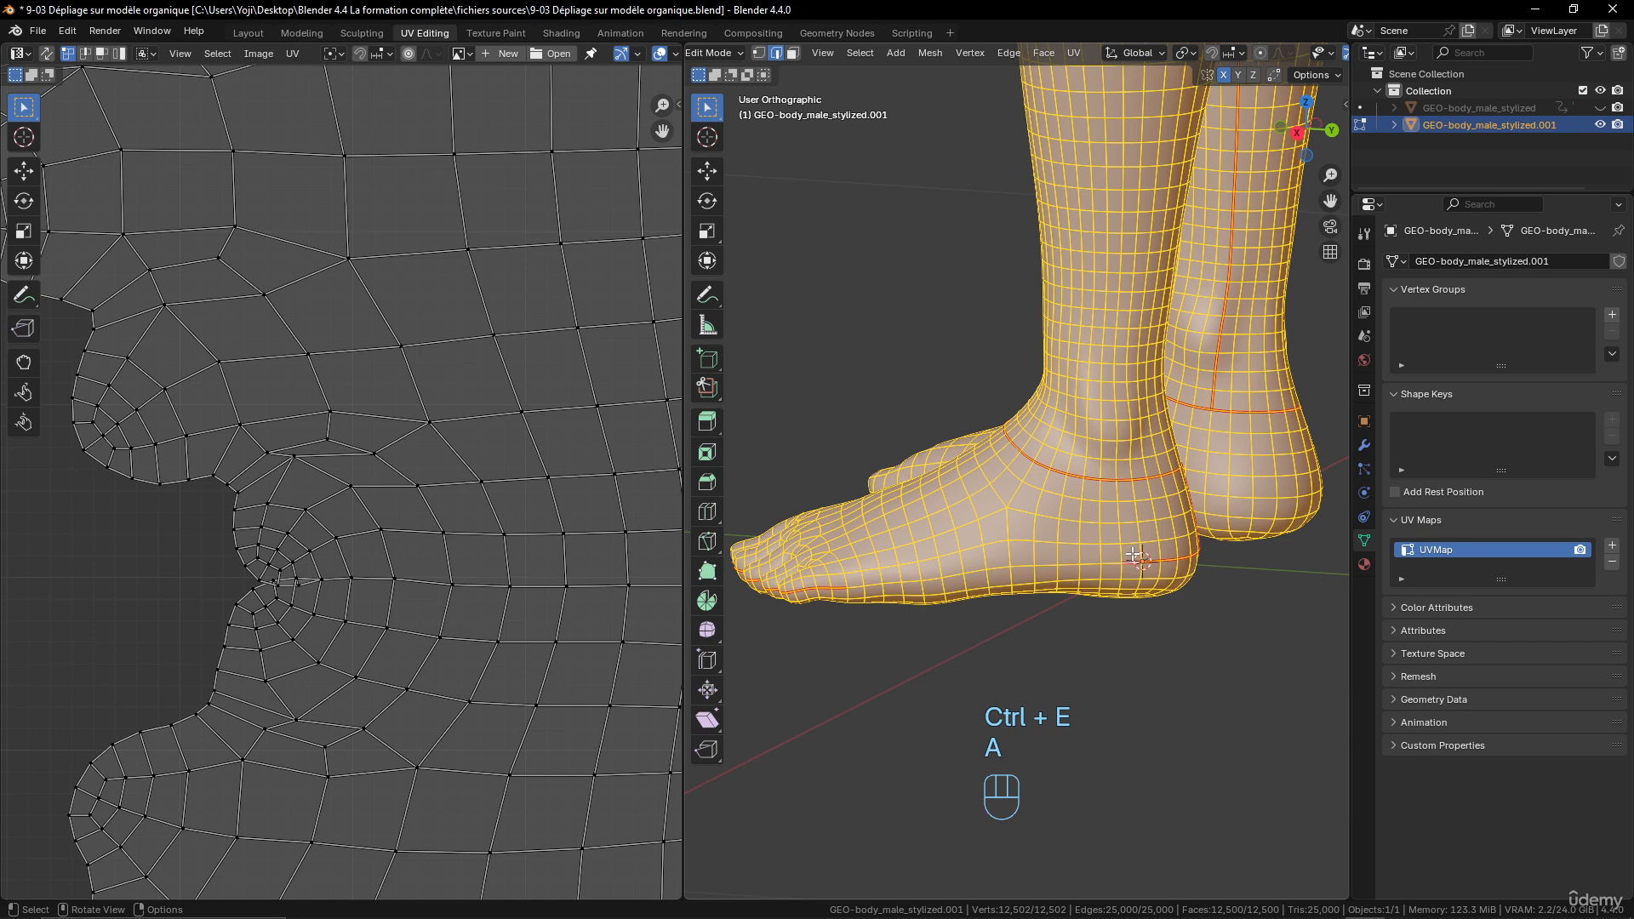
key(u)
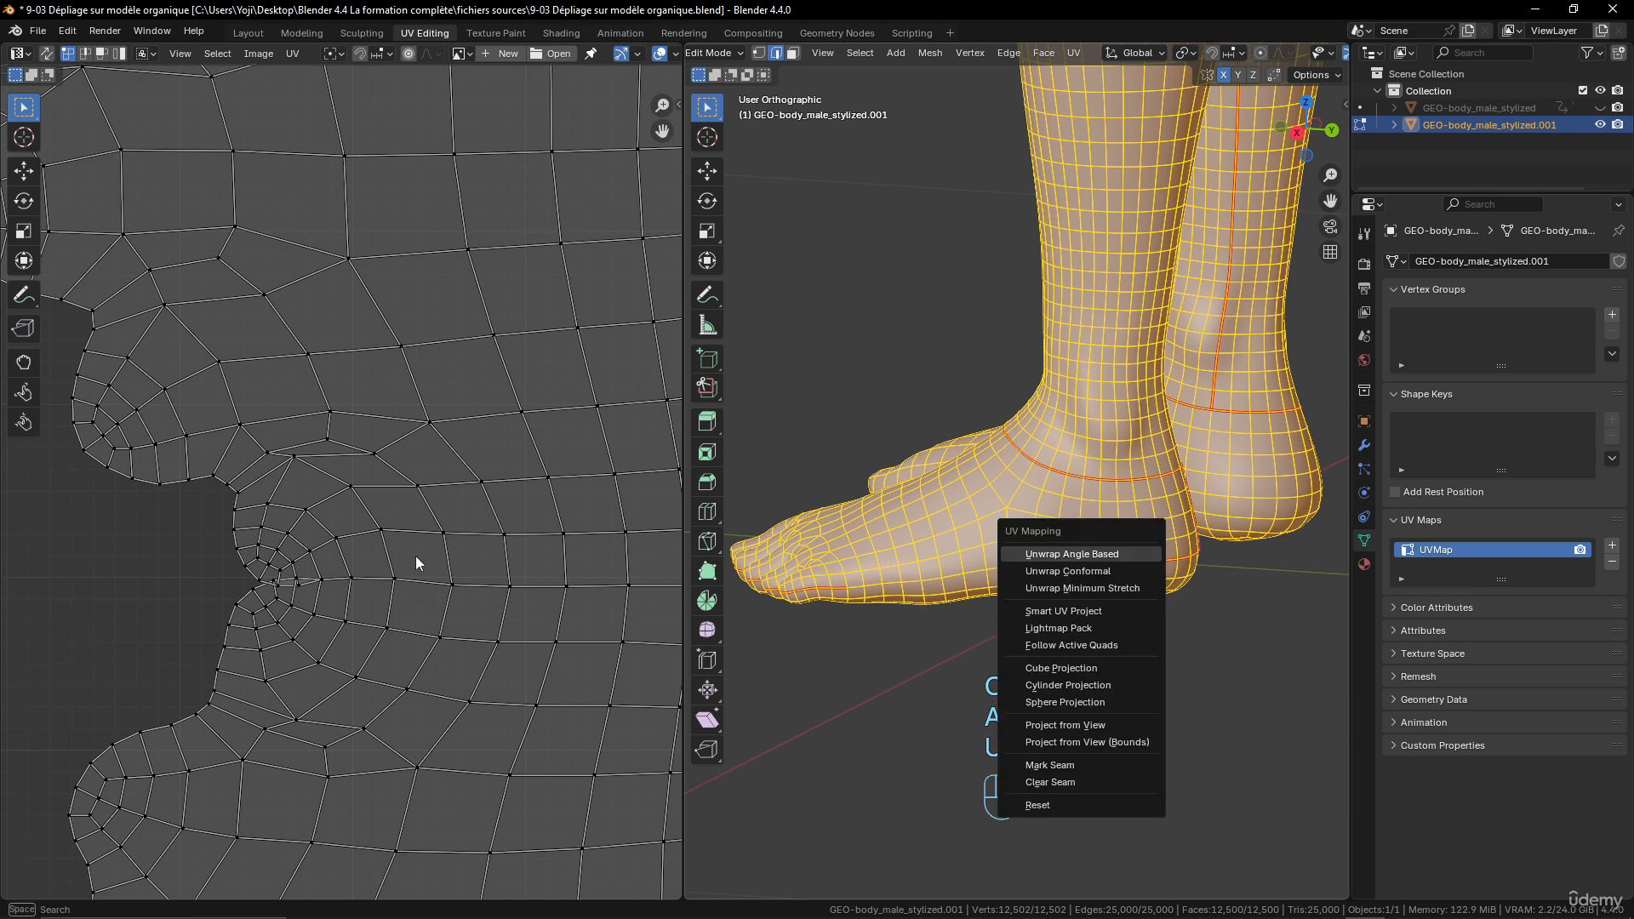
click(1071, 554)
middle_drag(907, 541, 937, 540)
key(ctrl+z)
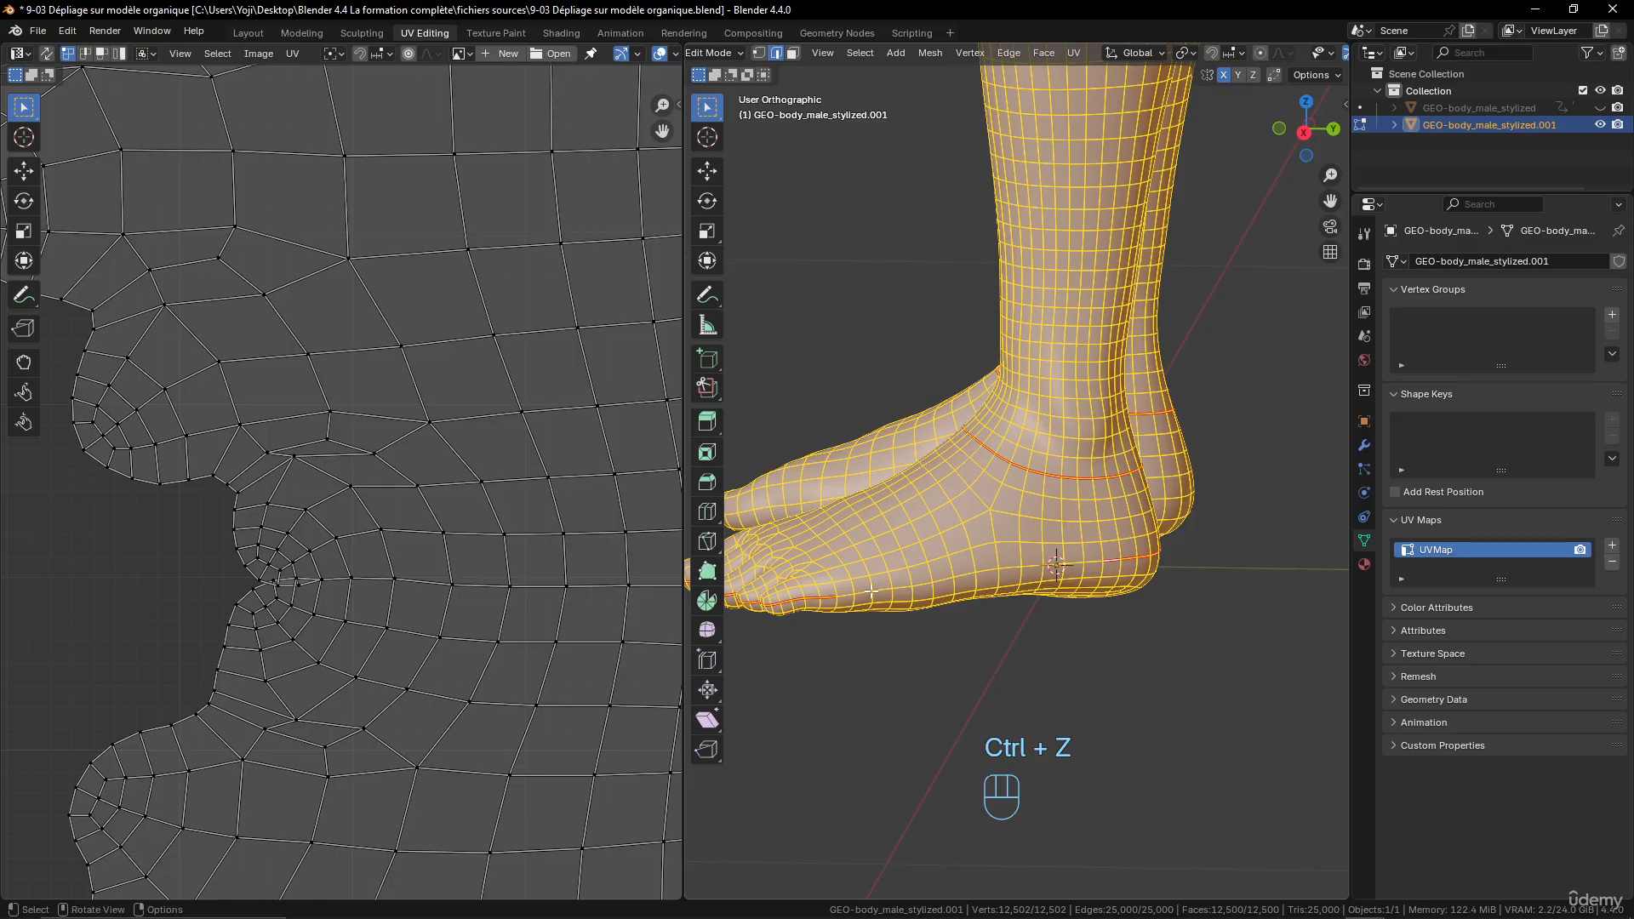
- Select the seam edges running back from the left little toe along the outer side of the foot and clear their seam
click(816, 599)
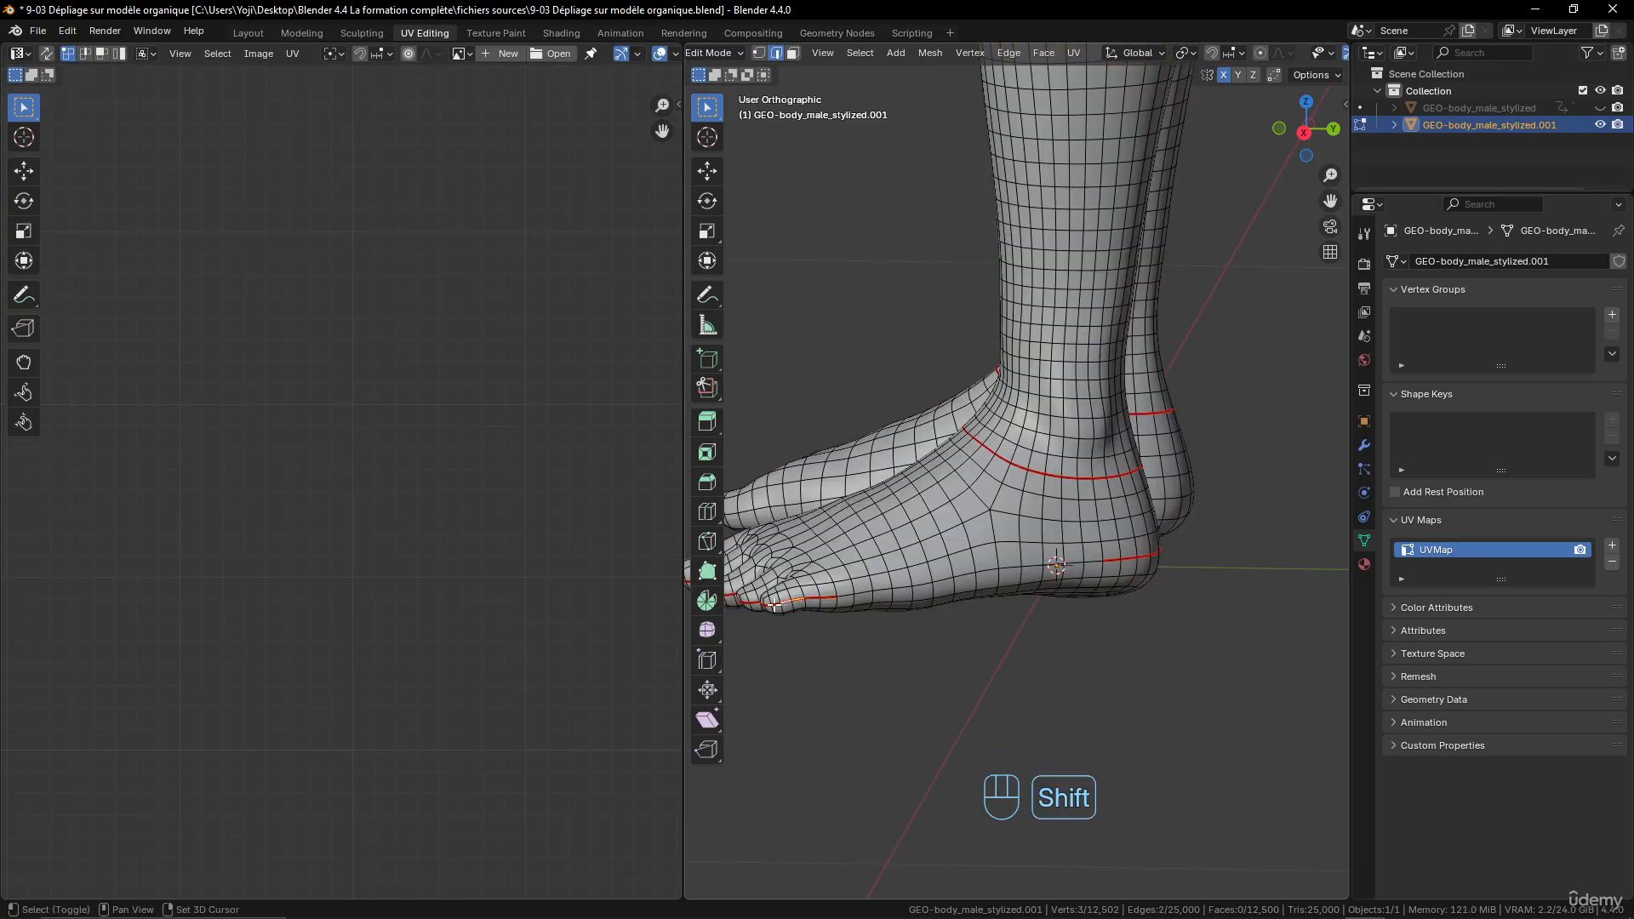
scroll(936, 596, up, 4)
shift+click(975, 599)
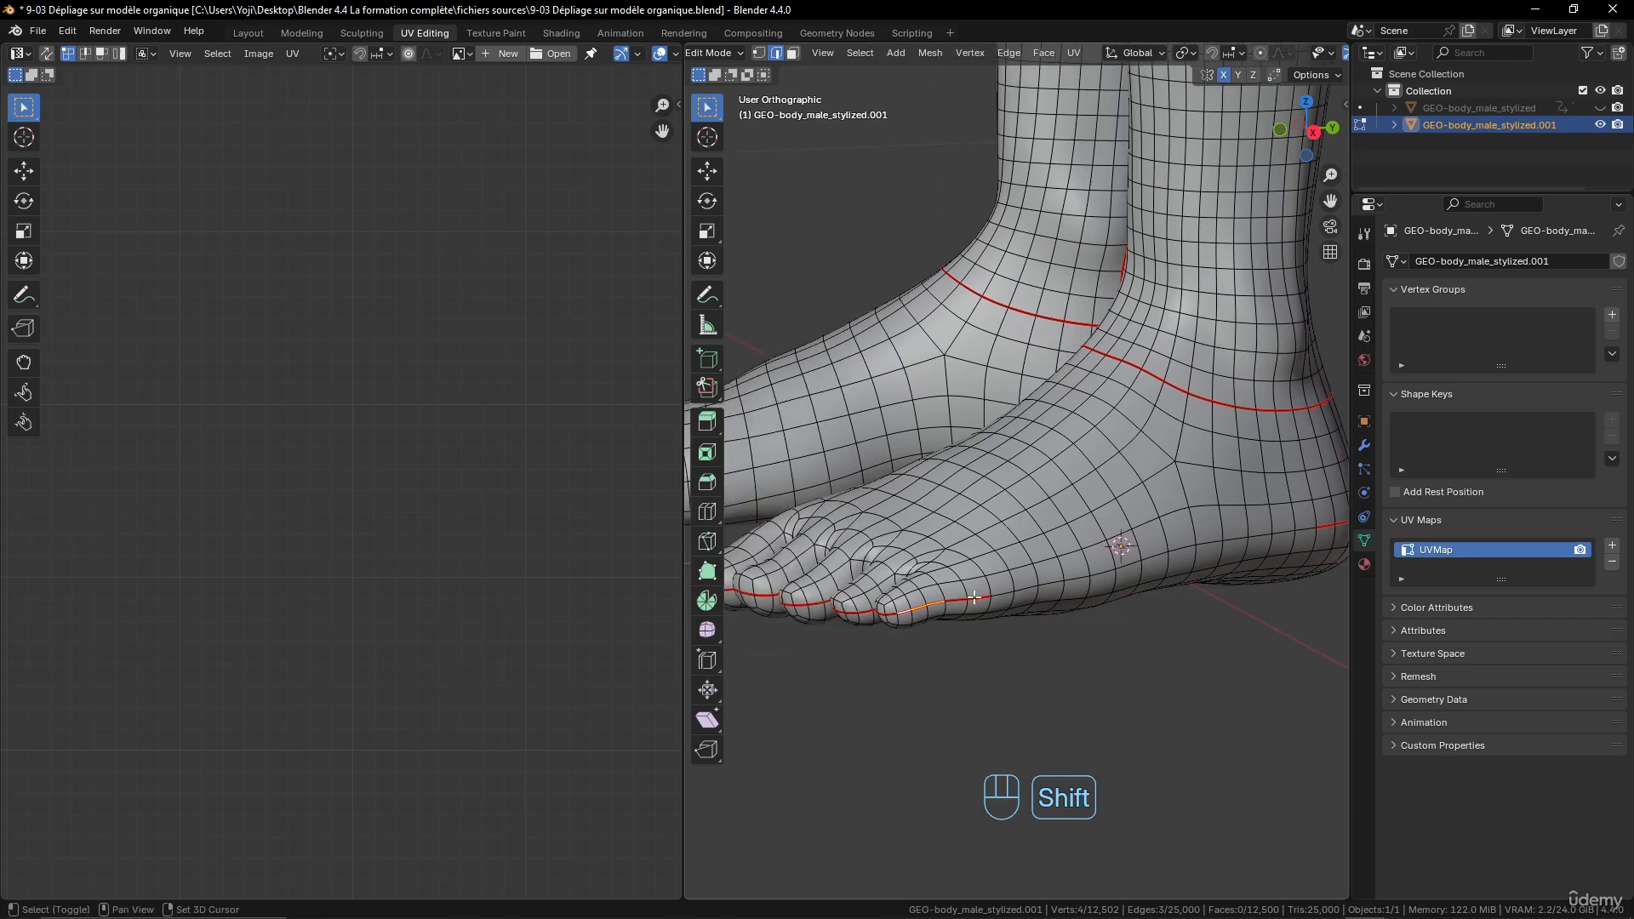
shift+click(891, 612)
middle_drag(1082, 556, 1141, 558)
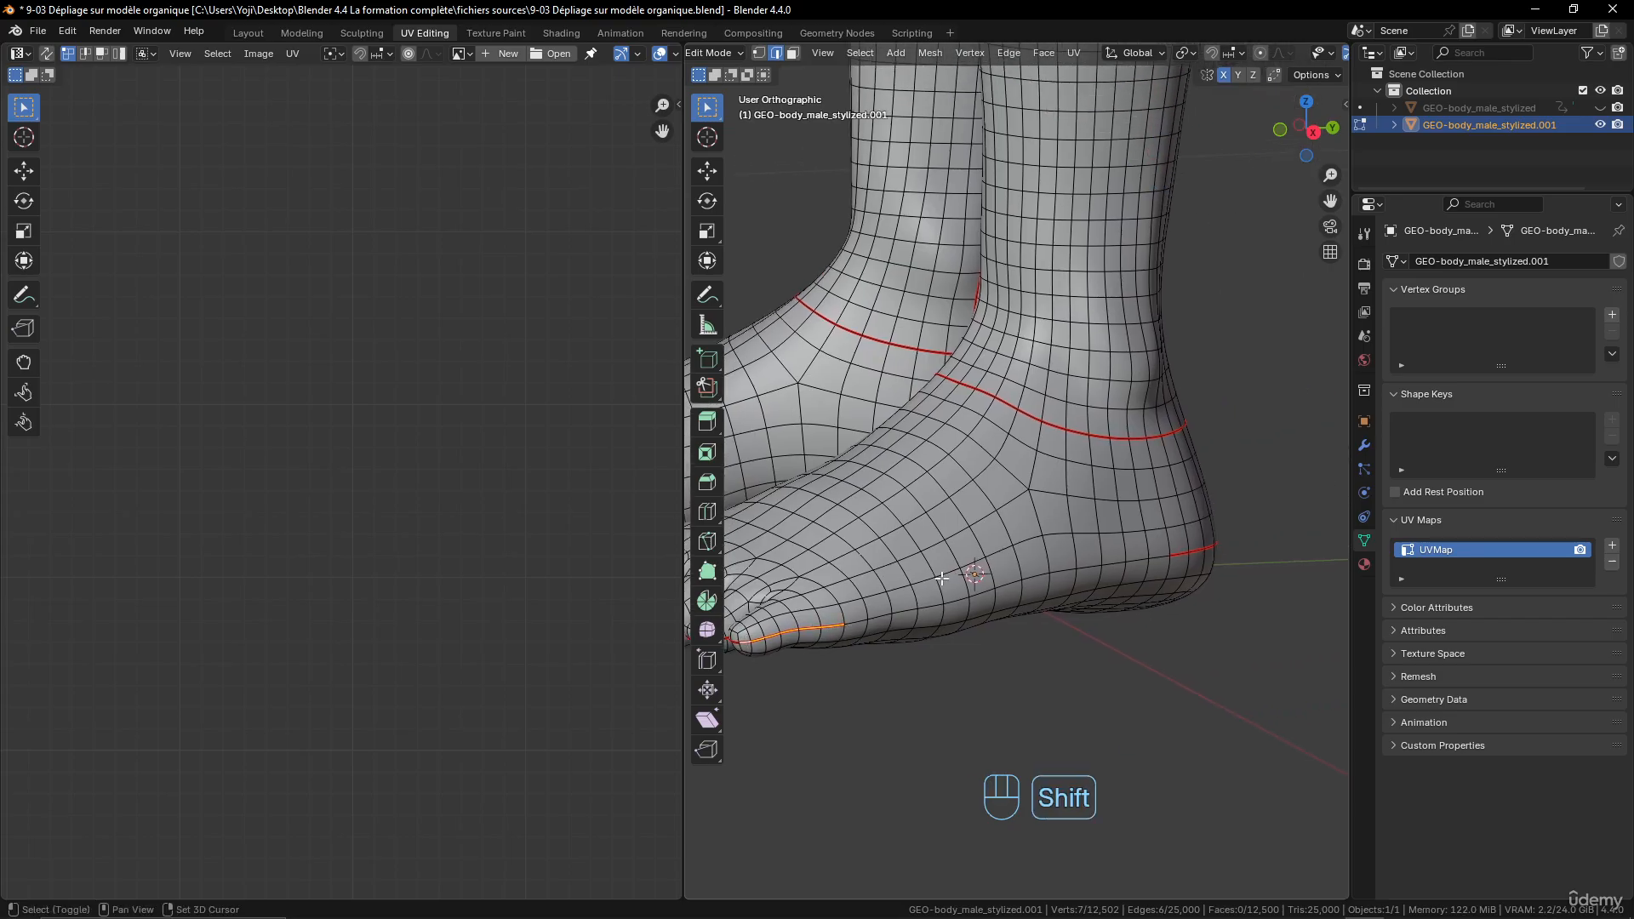
key(ctrl+e)
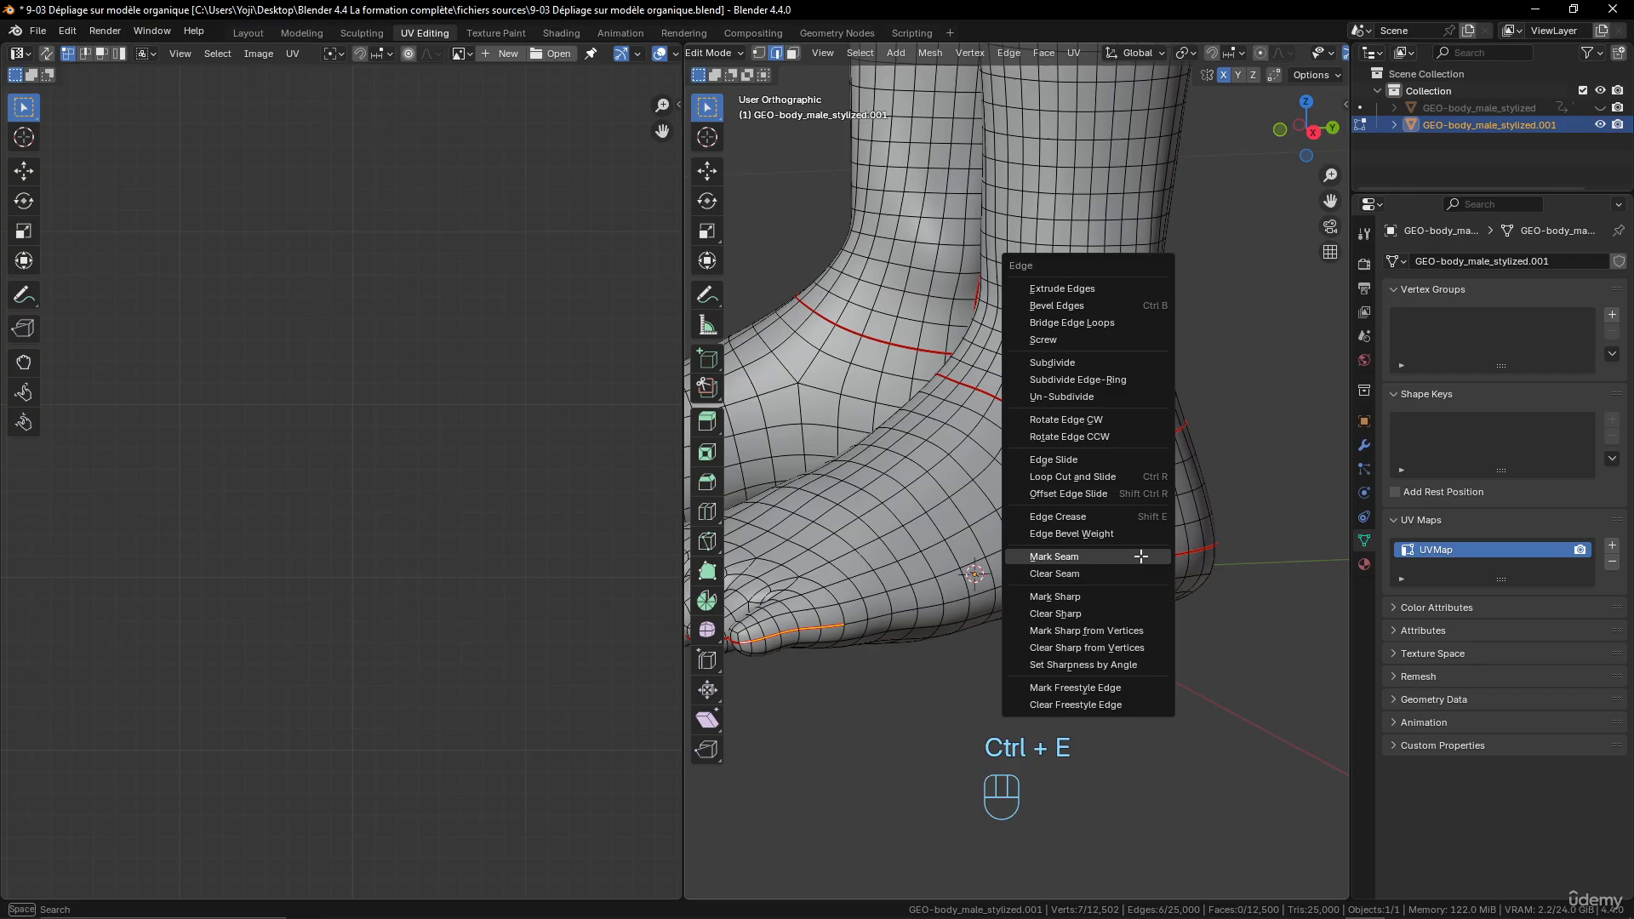
click(1140, 556)
key(ctrl+e)
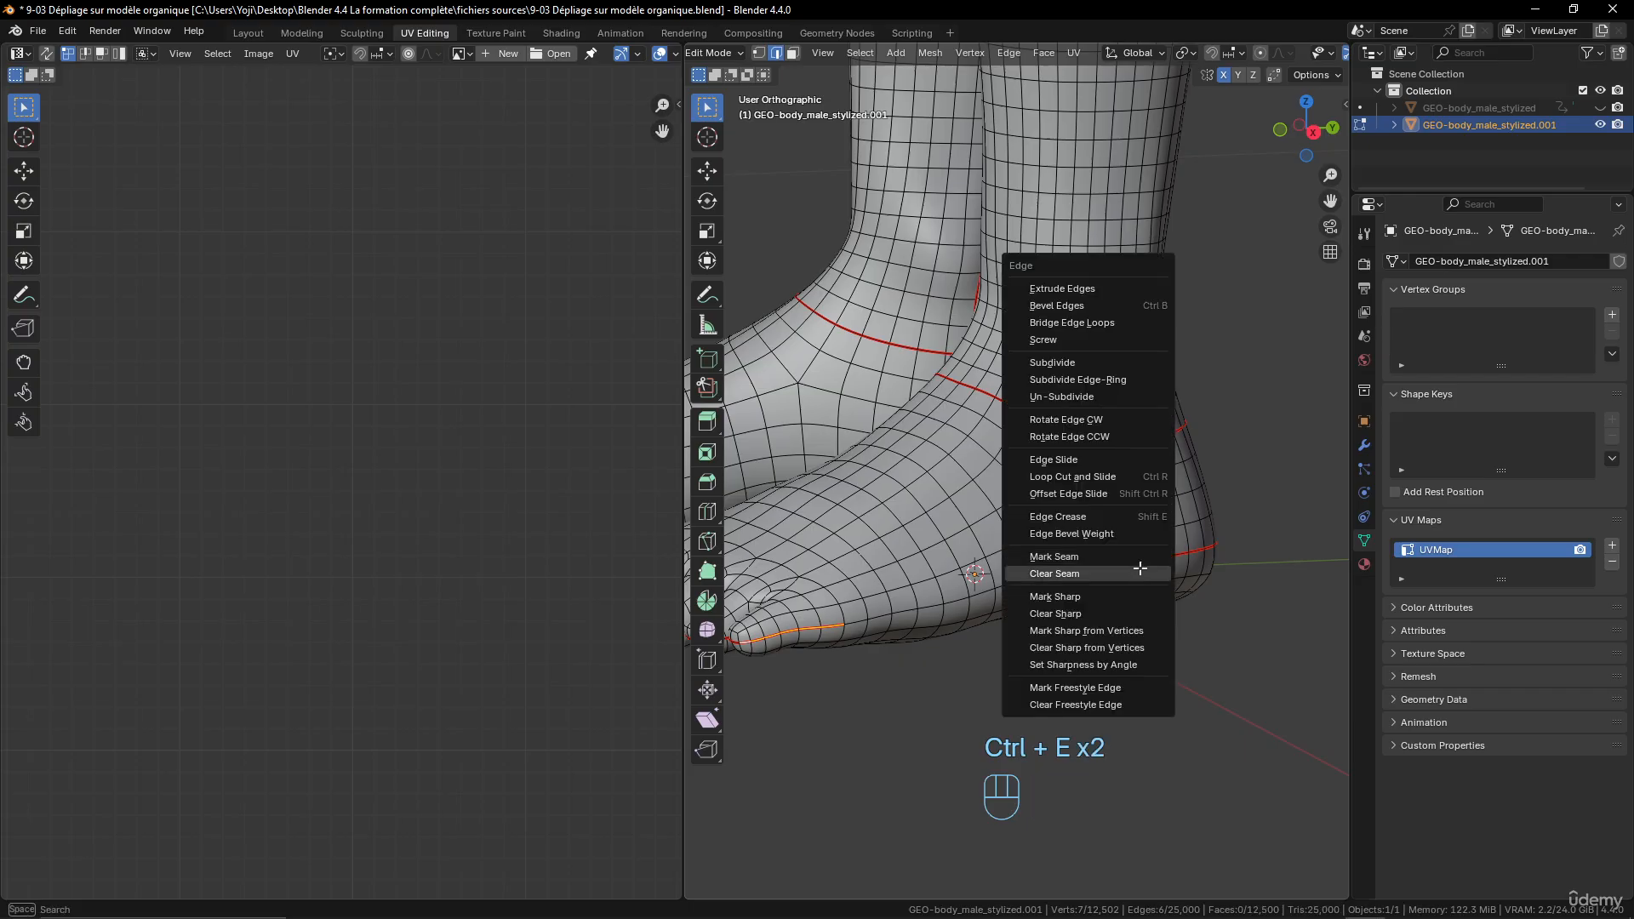
click(1139, 572)
- Unwrap the whole mesh with the Angle Based method and examine the foot island in the UV layout
key(a)
key(u)
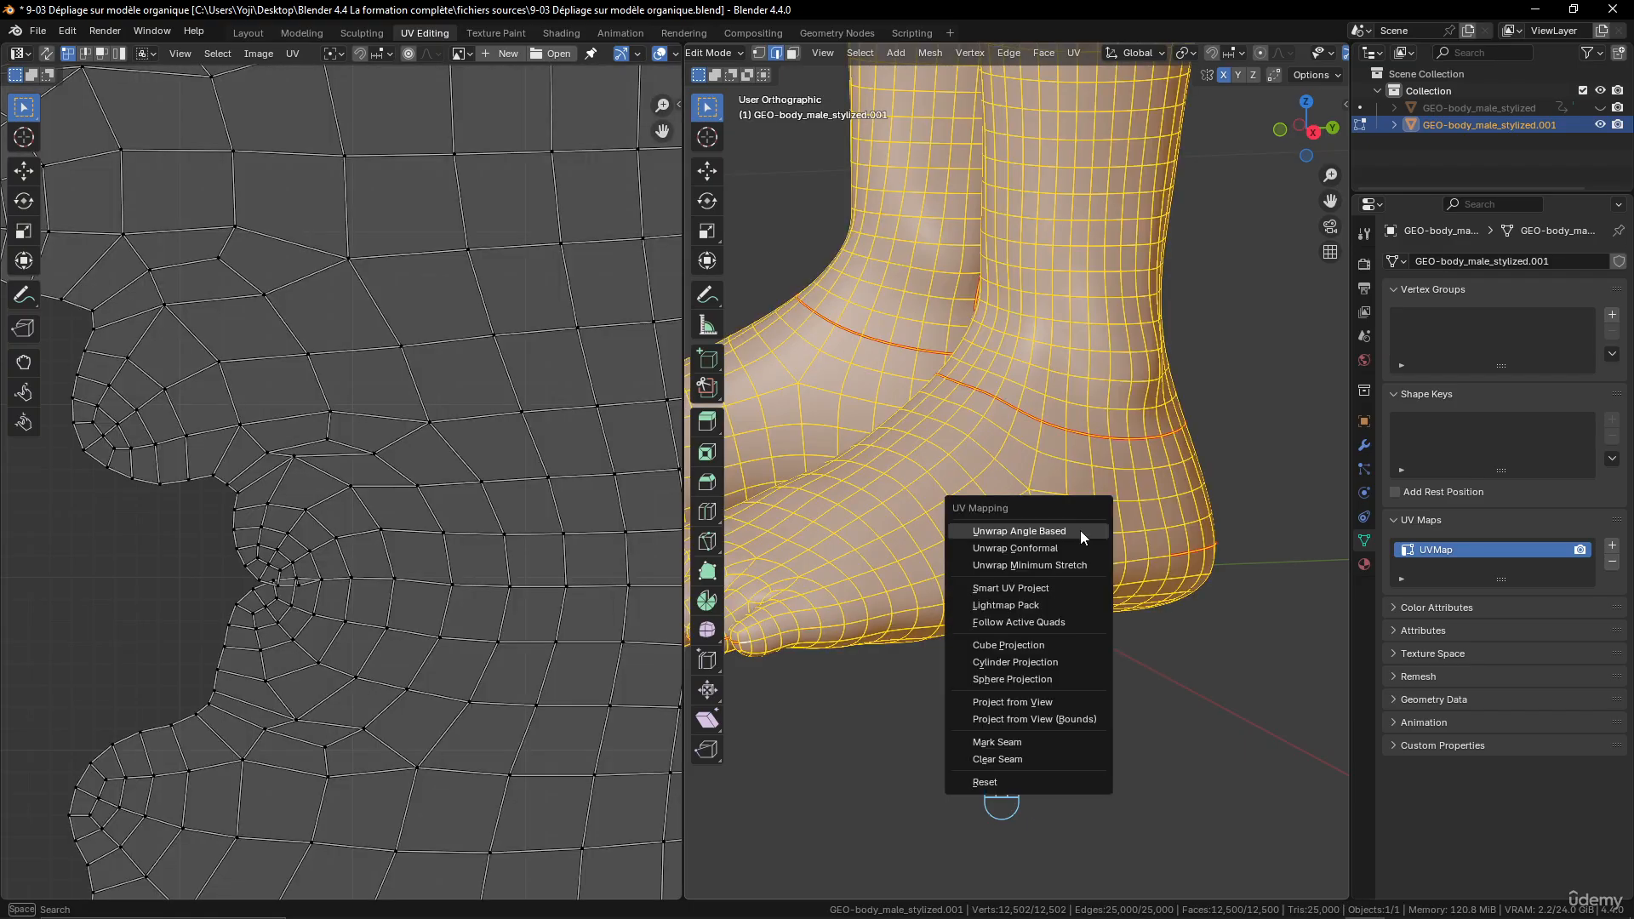
click(1080, 530)
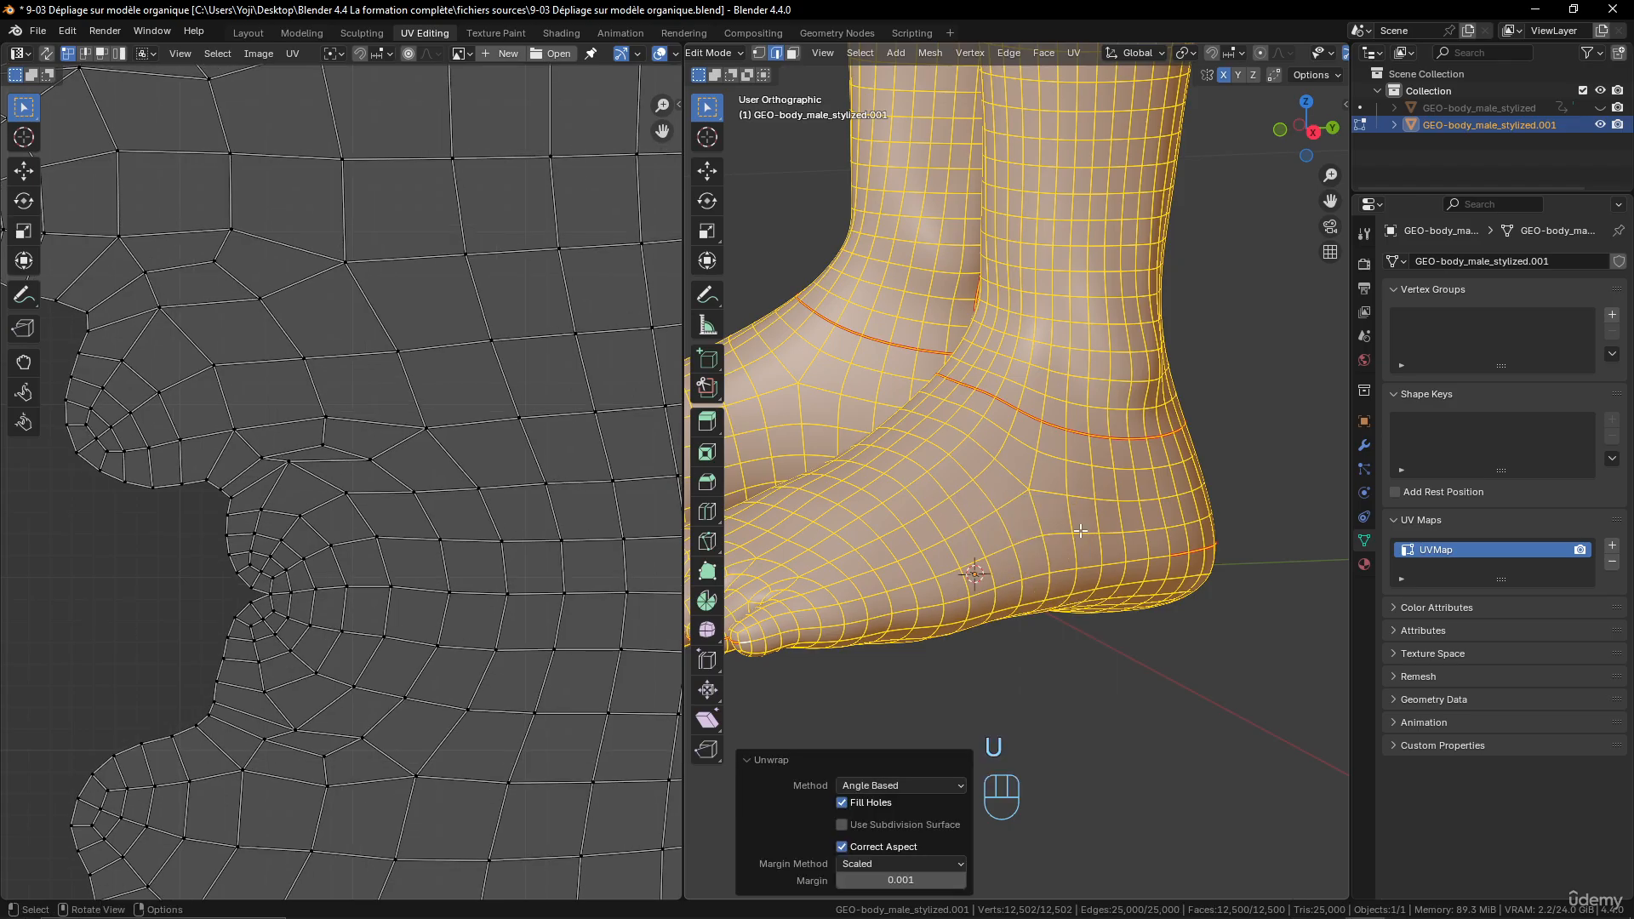
scroll(294, 530, up, 5)
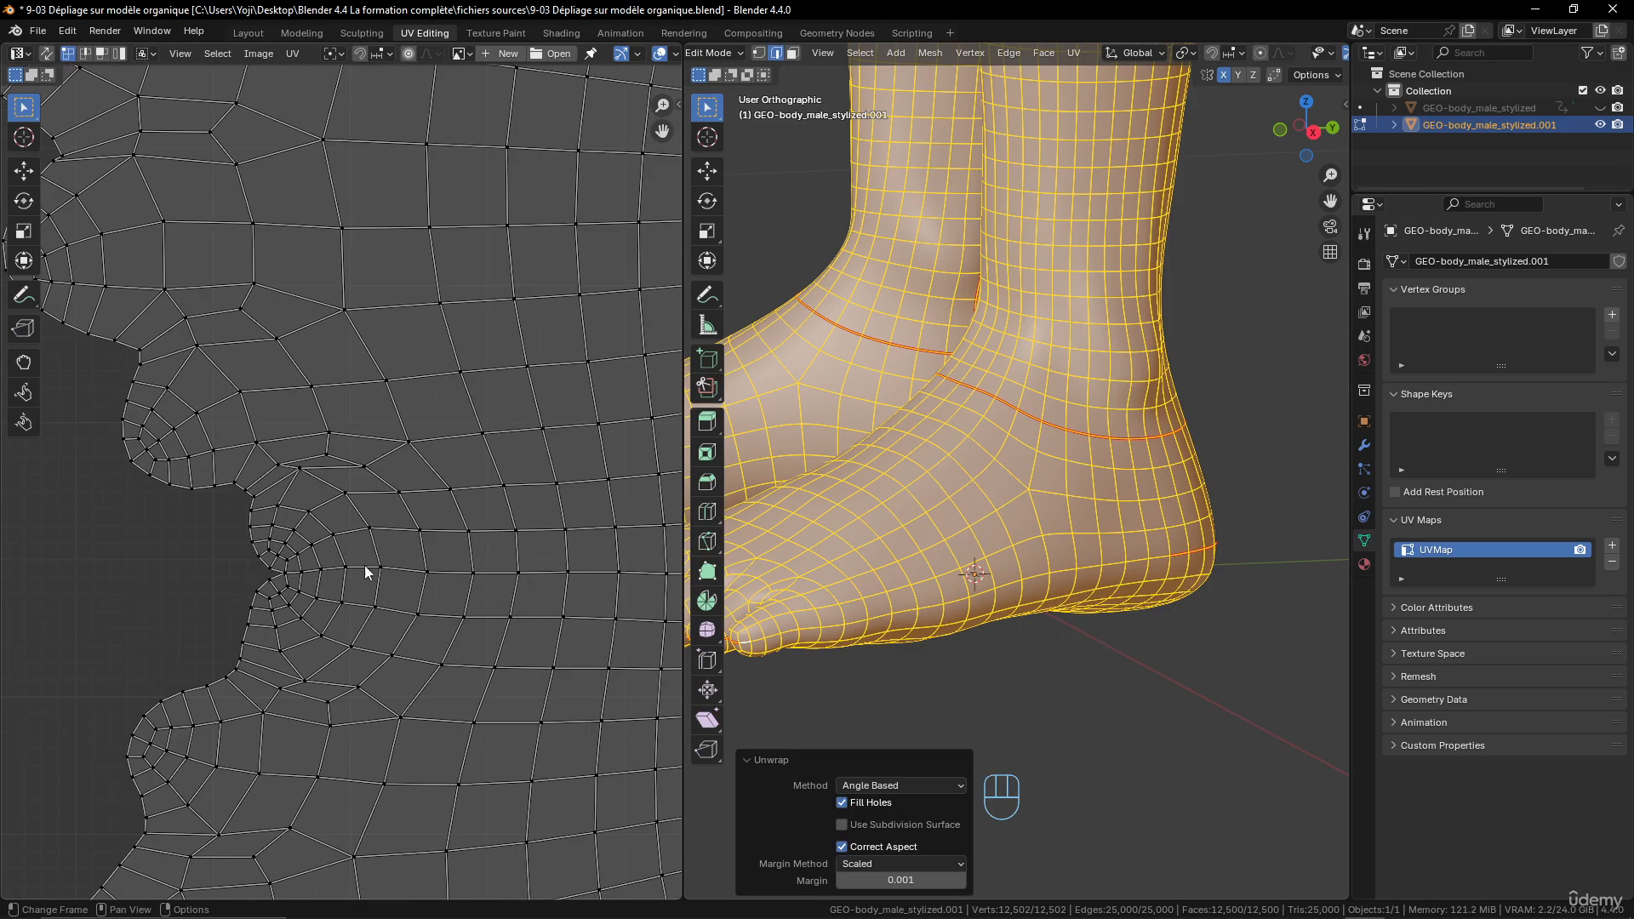
scroll(364, 565, down, 6)
scroll(474, 554, up, 8)
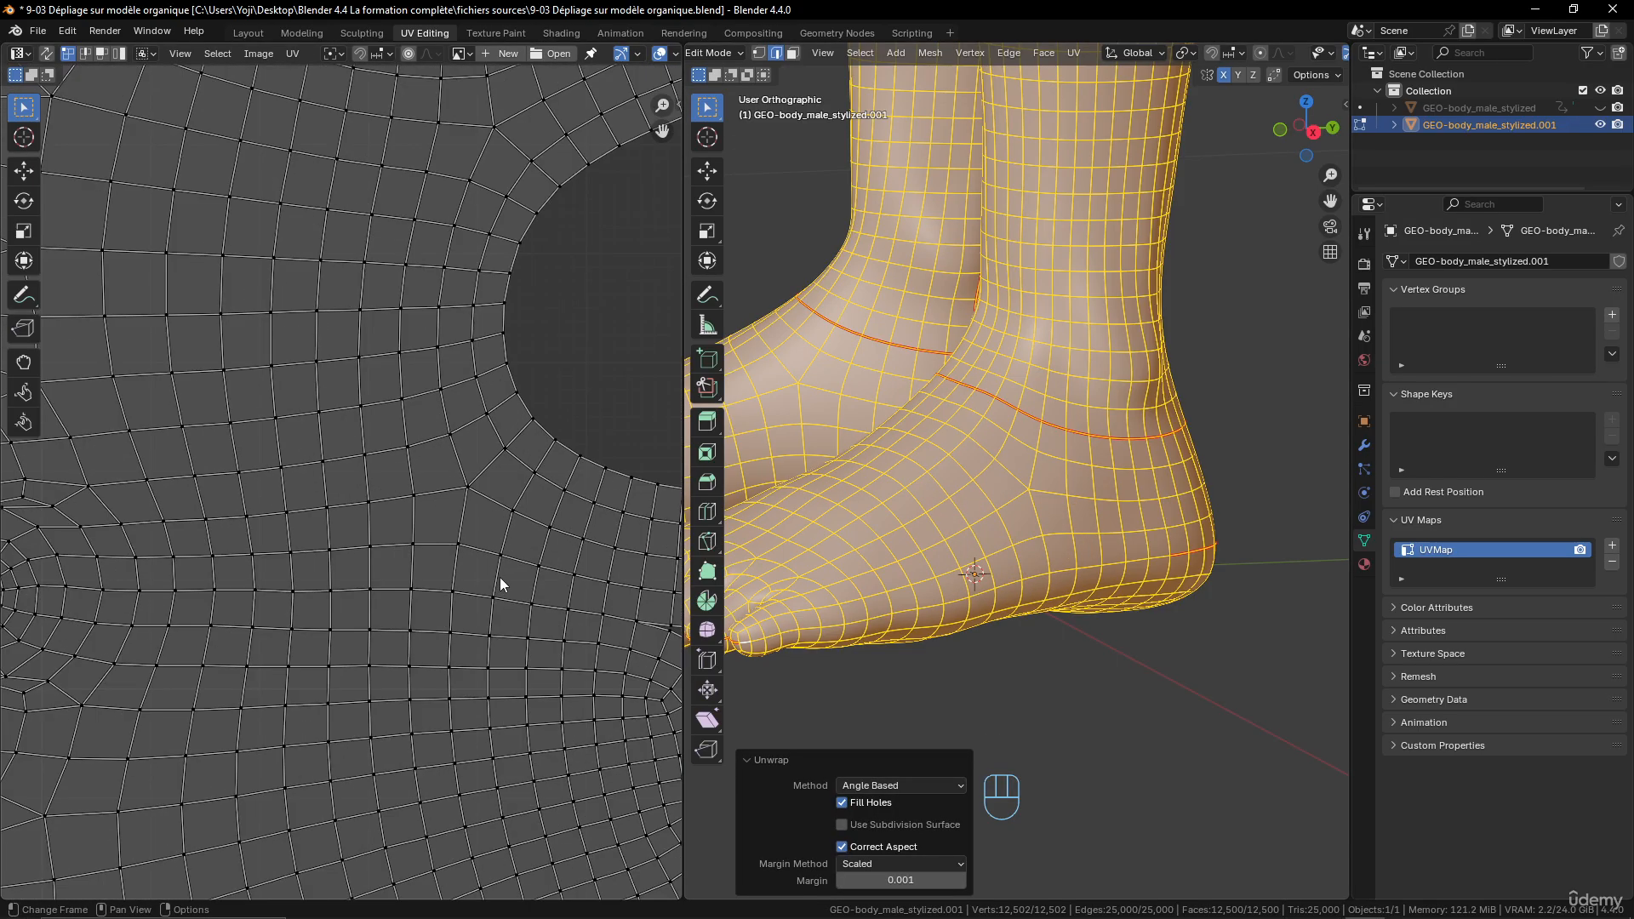
scroll(501, 584, down, 5)
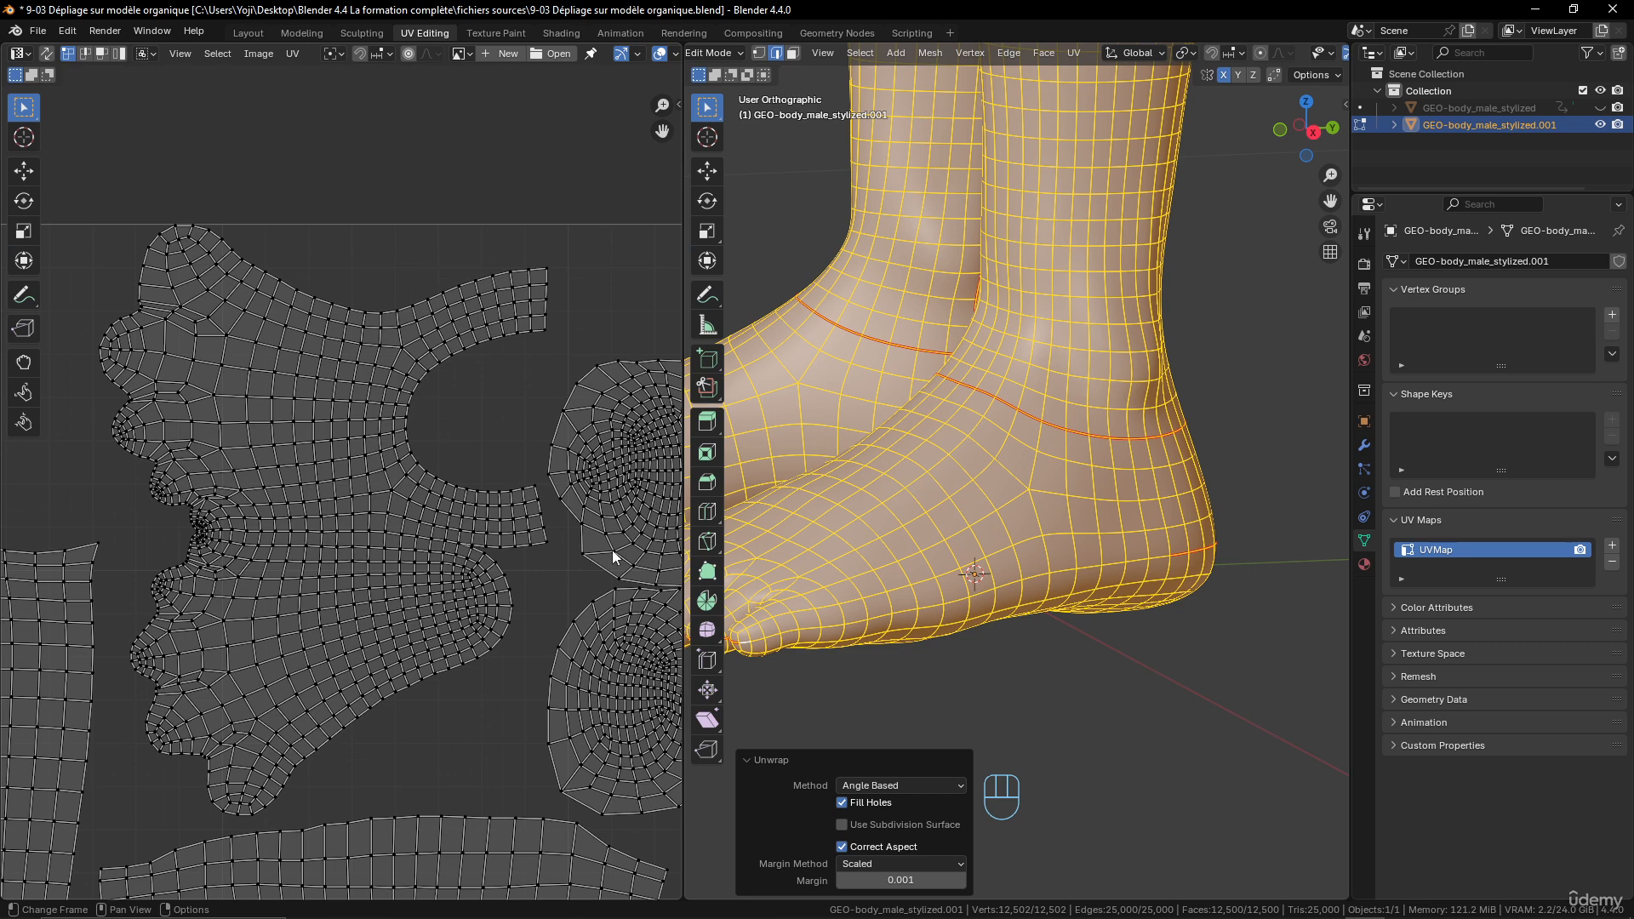
scroll(966, 557, up, 2)
scroll(920, 567, down, 7)
- Symmetrize the whole body mesh from +X to -X
middle_drag(905, 573, 1079, 587)
scroll(1056, 553, down, 3)
shift+middle_drag(1005, 486, 1024, 528)
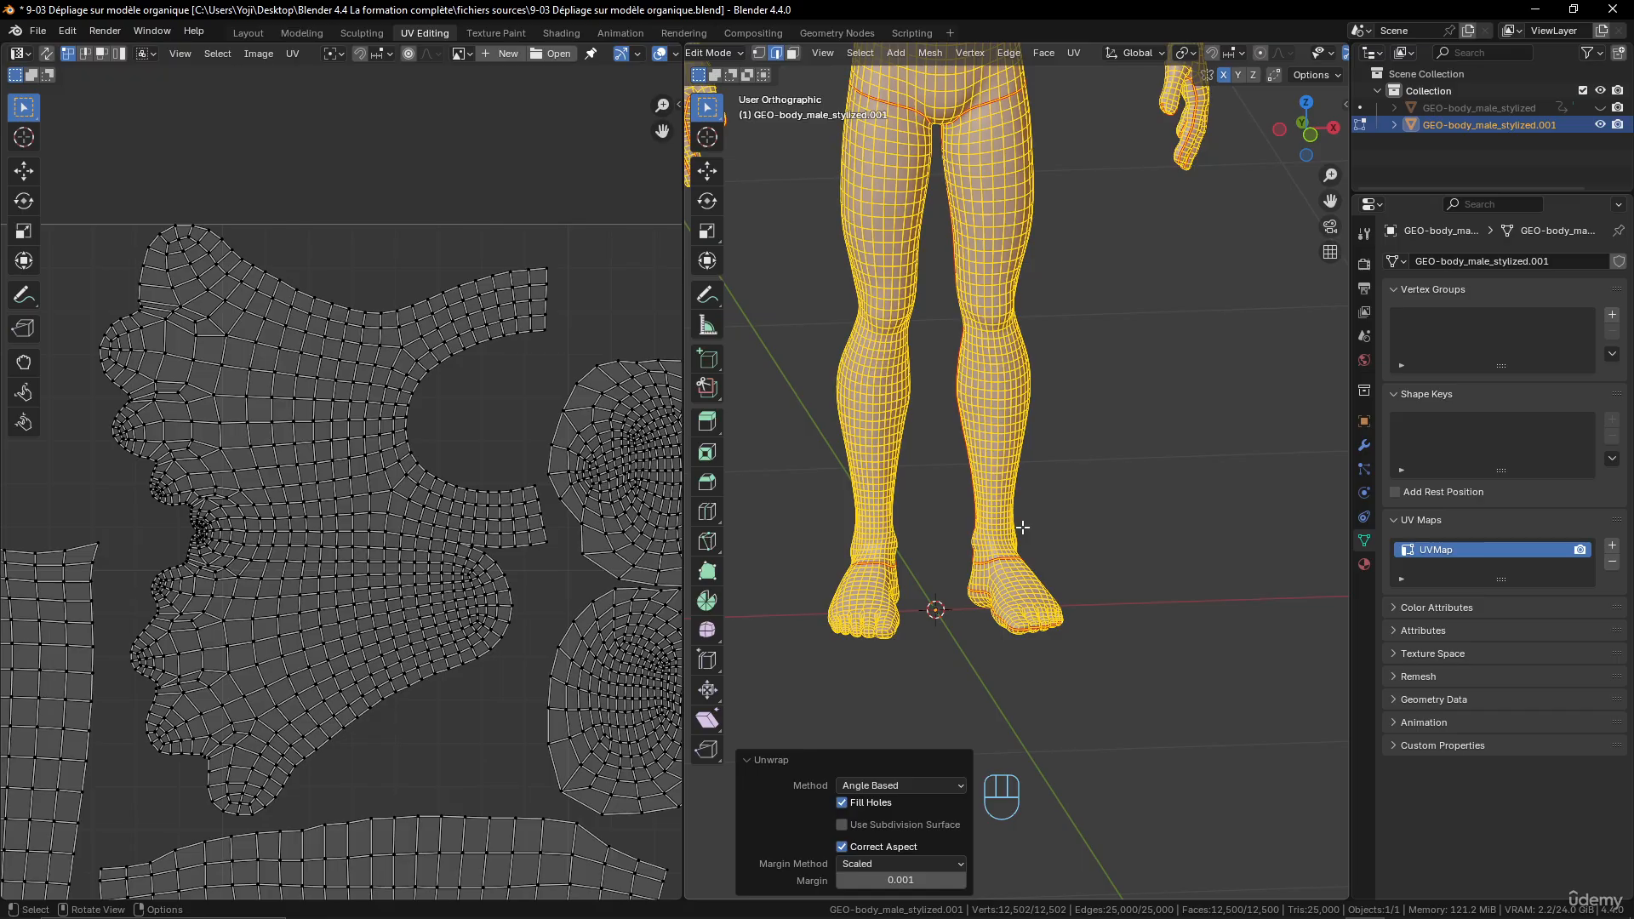
key(q)
click(1023, 528)
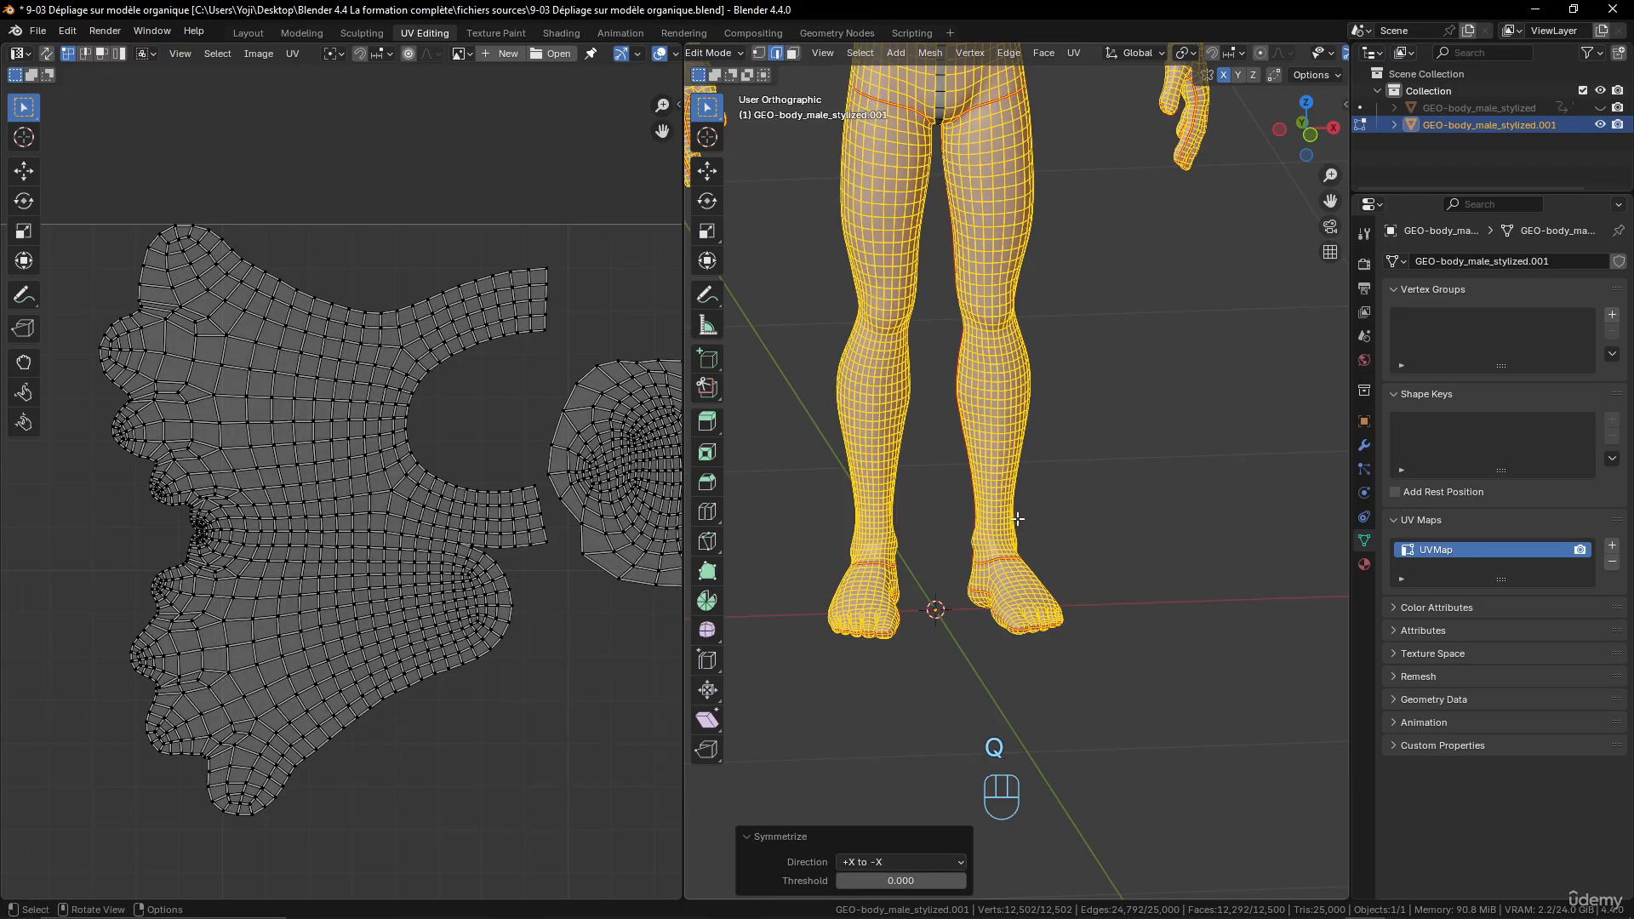
- Unwrap the entire symmetrized mesh with the Angle Based method and check the islands across the UV layout, including the torso
key(a)
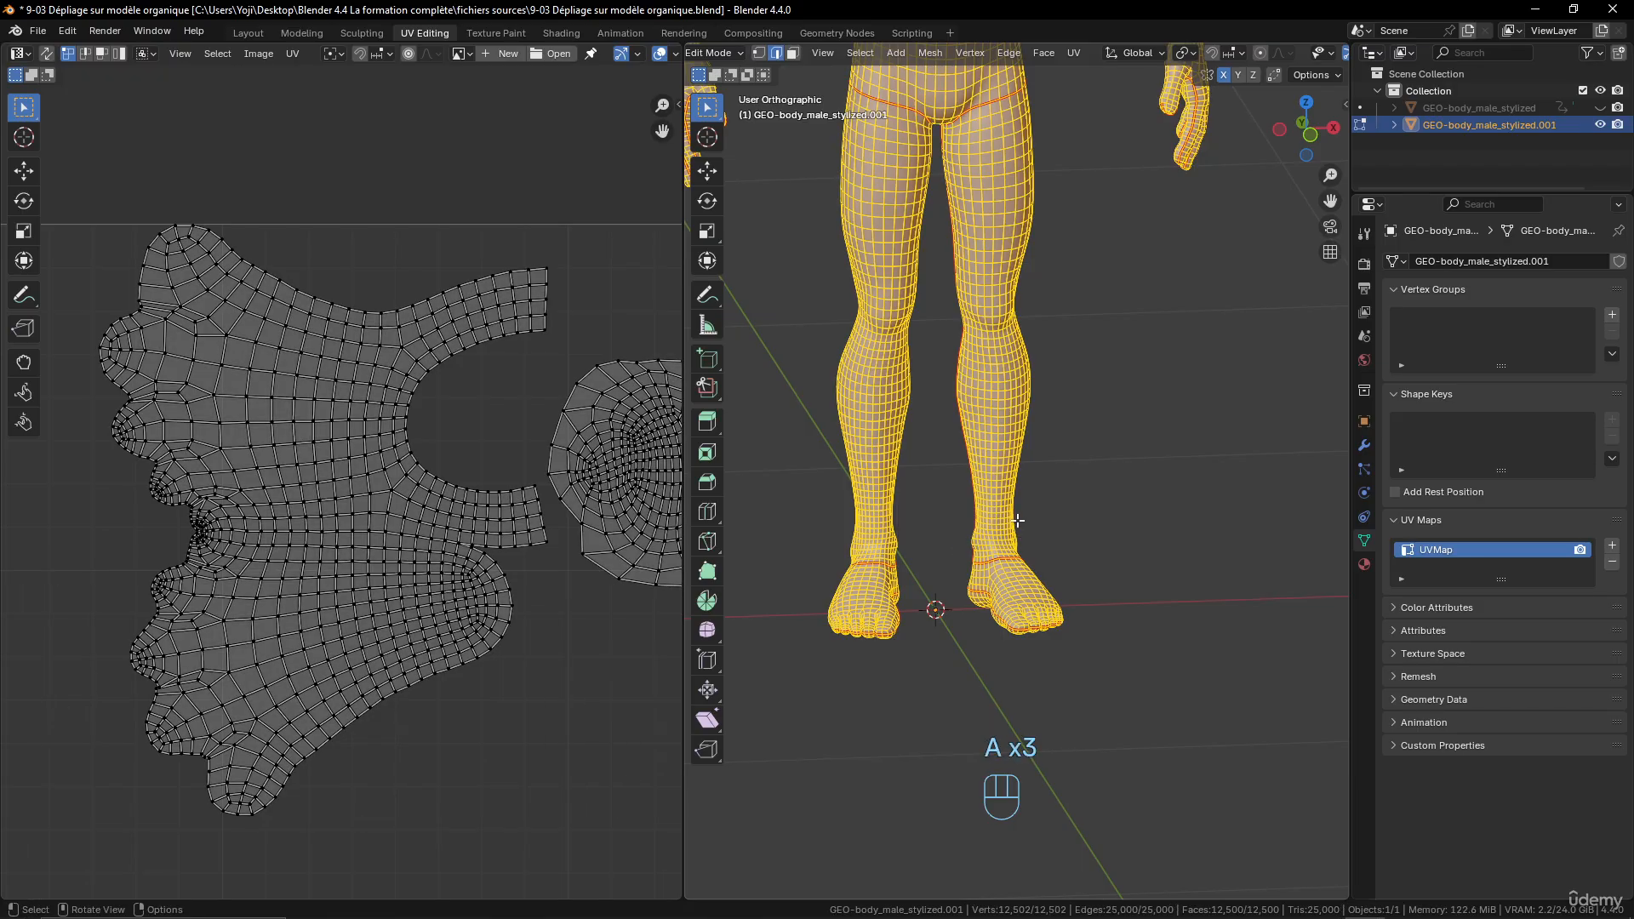
key(u)
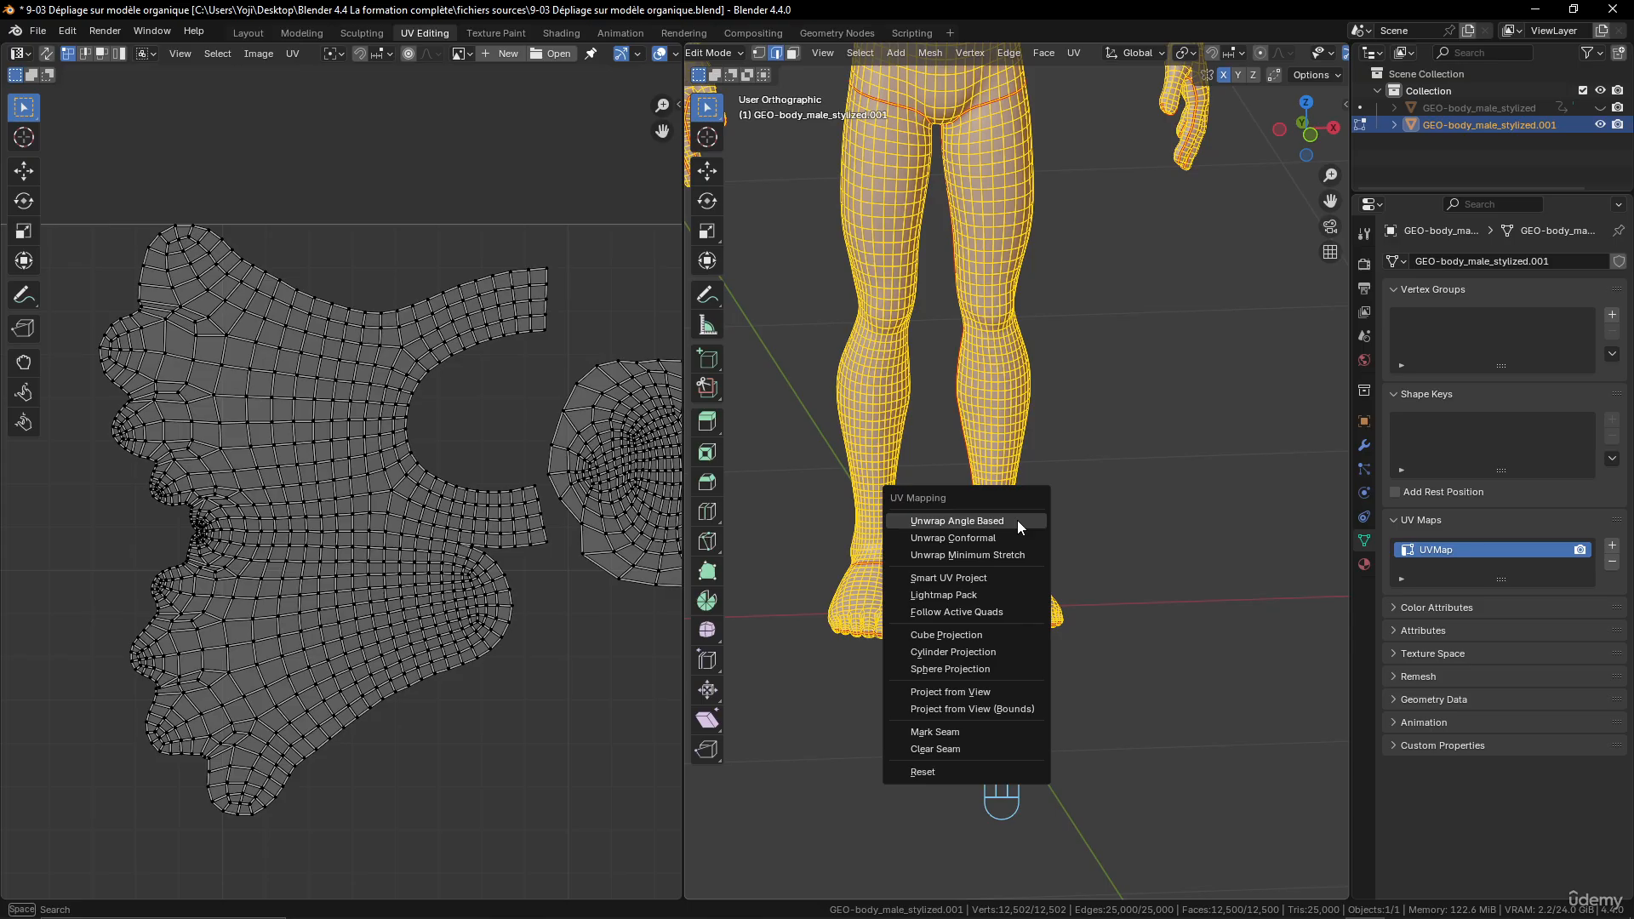
key(Return)
scroll(417, 571, down, 3)
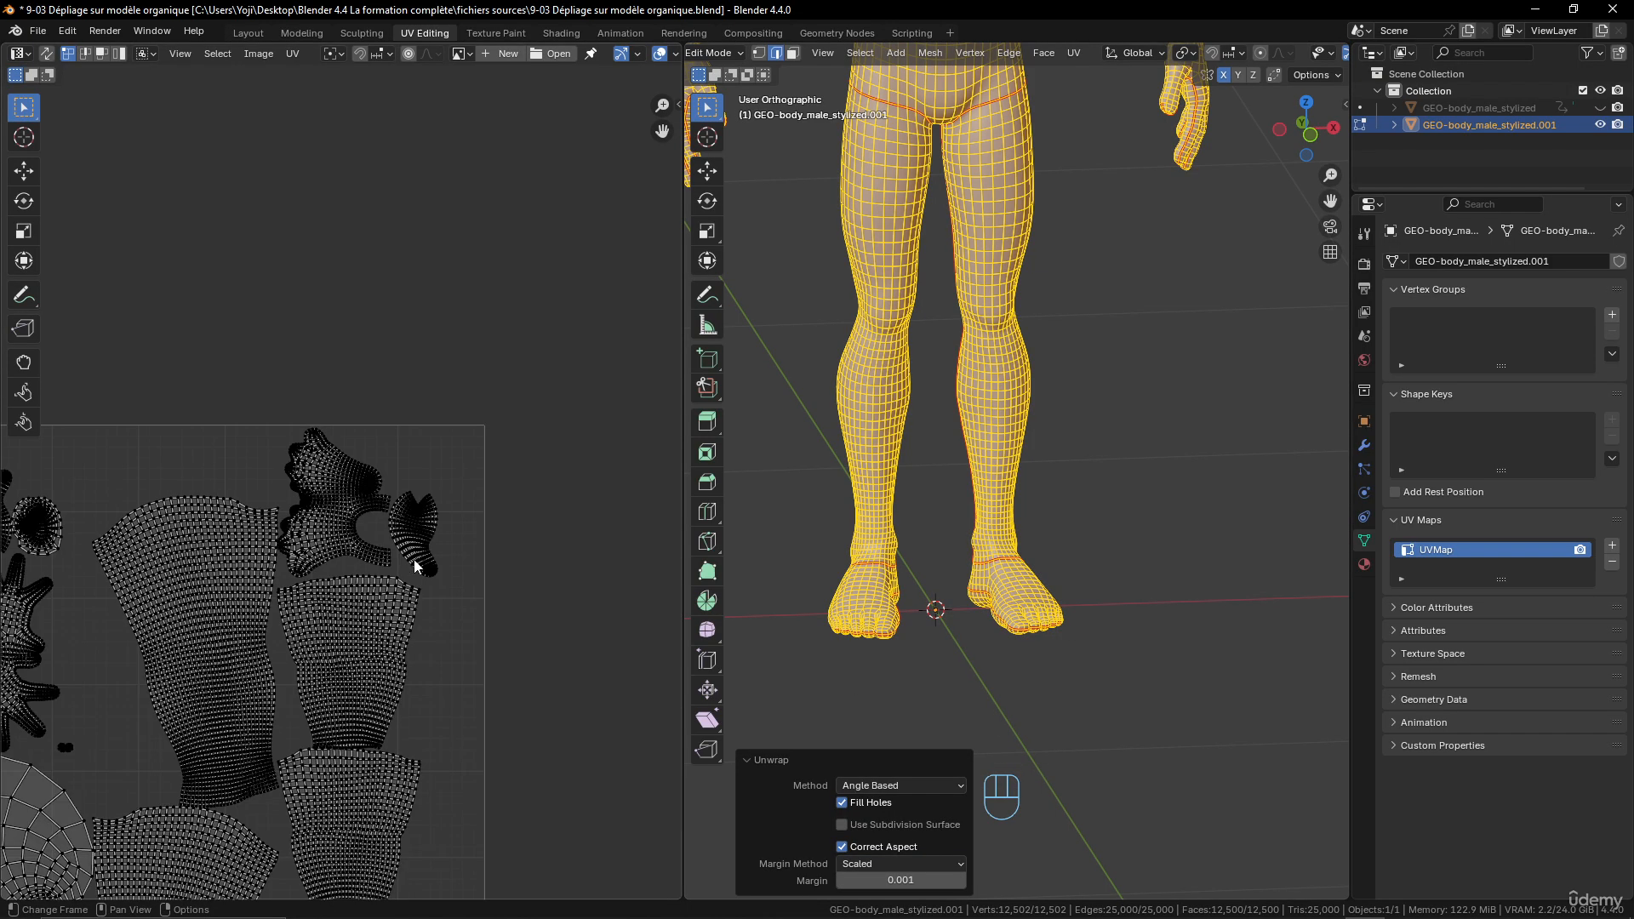
middle_drag(252, 594, 514, 489)
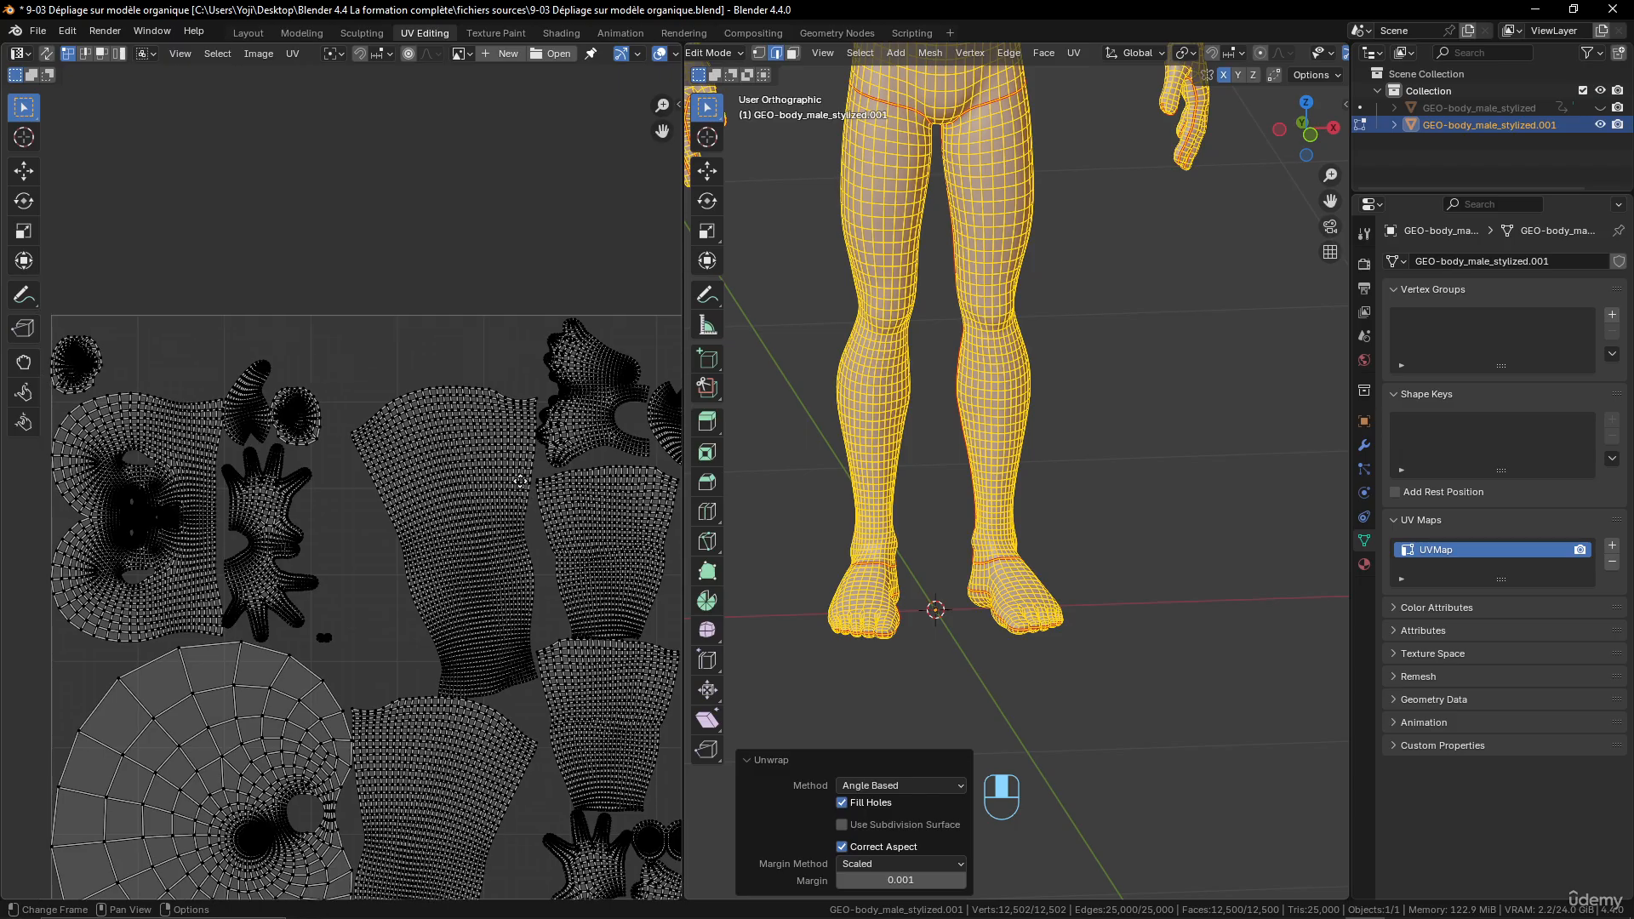
scroll(514, 489, up, 5)
shift+middle_drag(319, 512, 427, 607)
scroll(426, 607, down, 5)
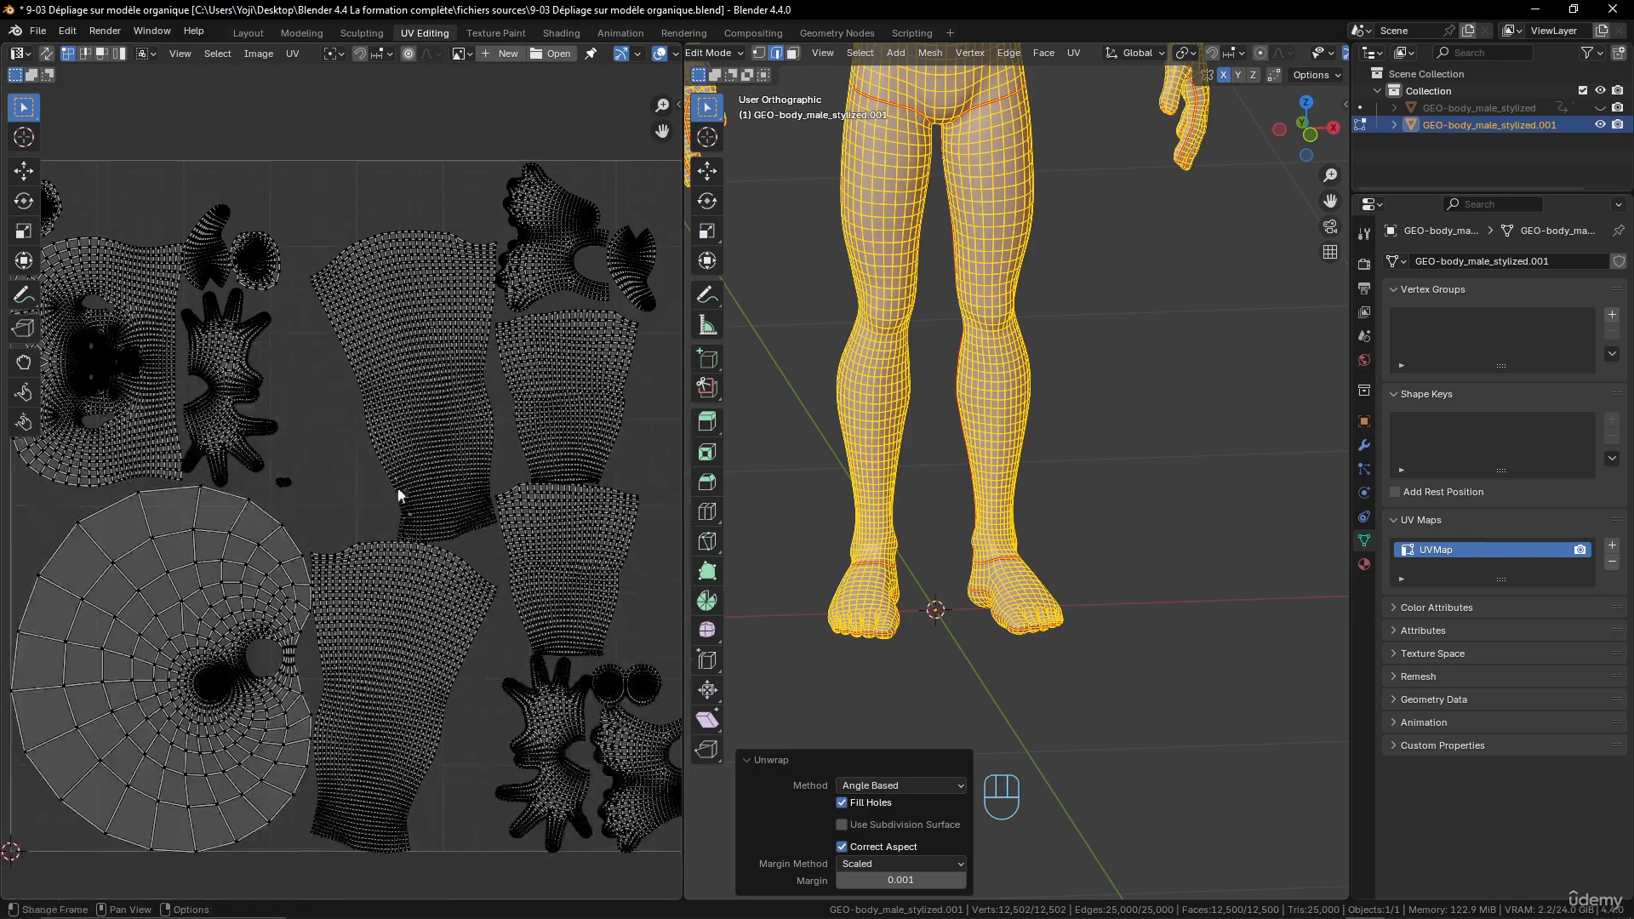
click(247, 611)
- Try selecting the shortest edge path over the top of the shoulder from the neck seam to the upper-arm seam
shift+middle_drag(1034, 273, 1012, 607)
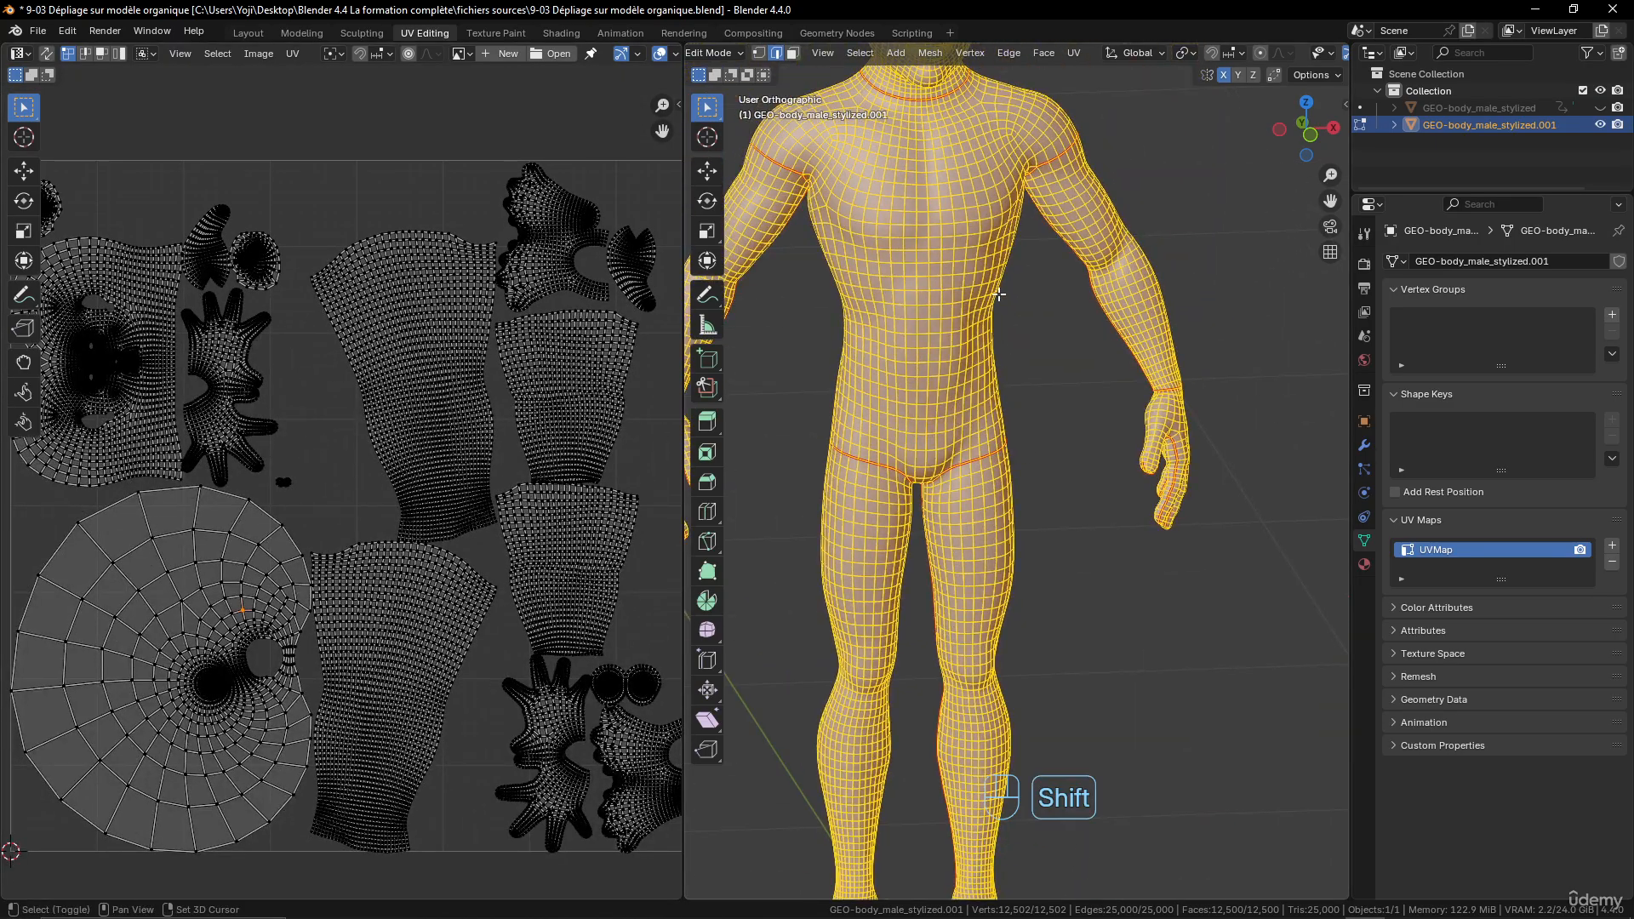
shift+middle_drag(1020, 263, 1324, 432)
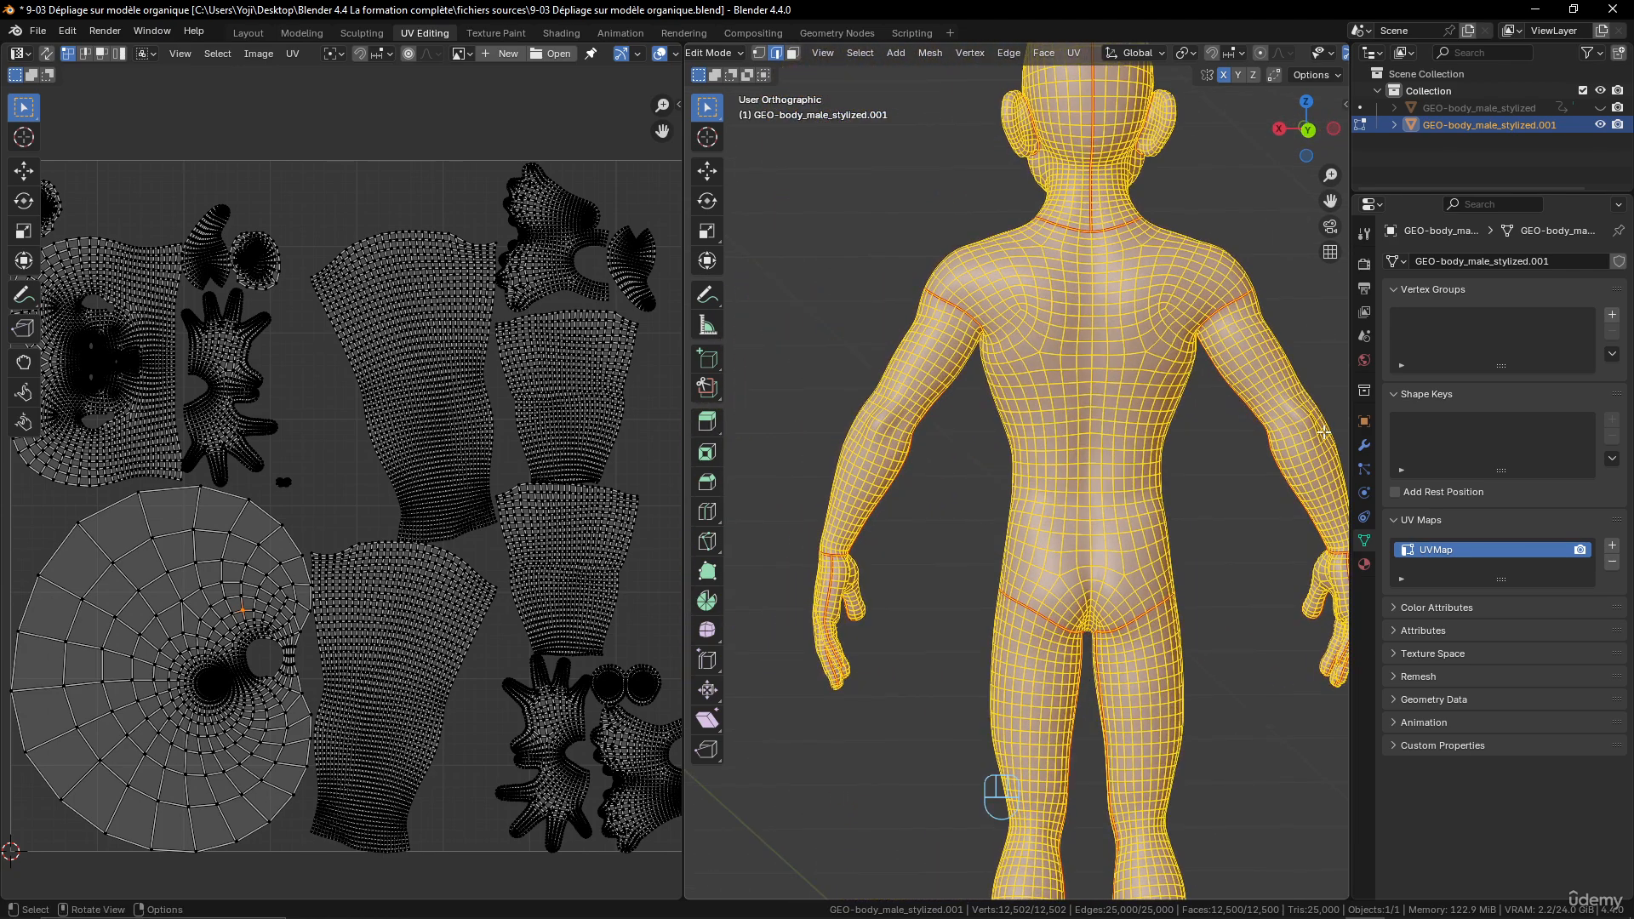
scroll(1188, 574, up, 2)
middle_drag(1153, 539, 1331, 562)
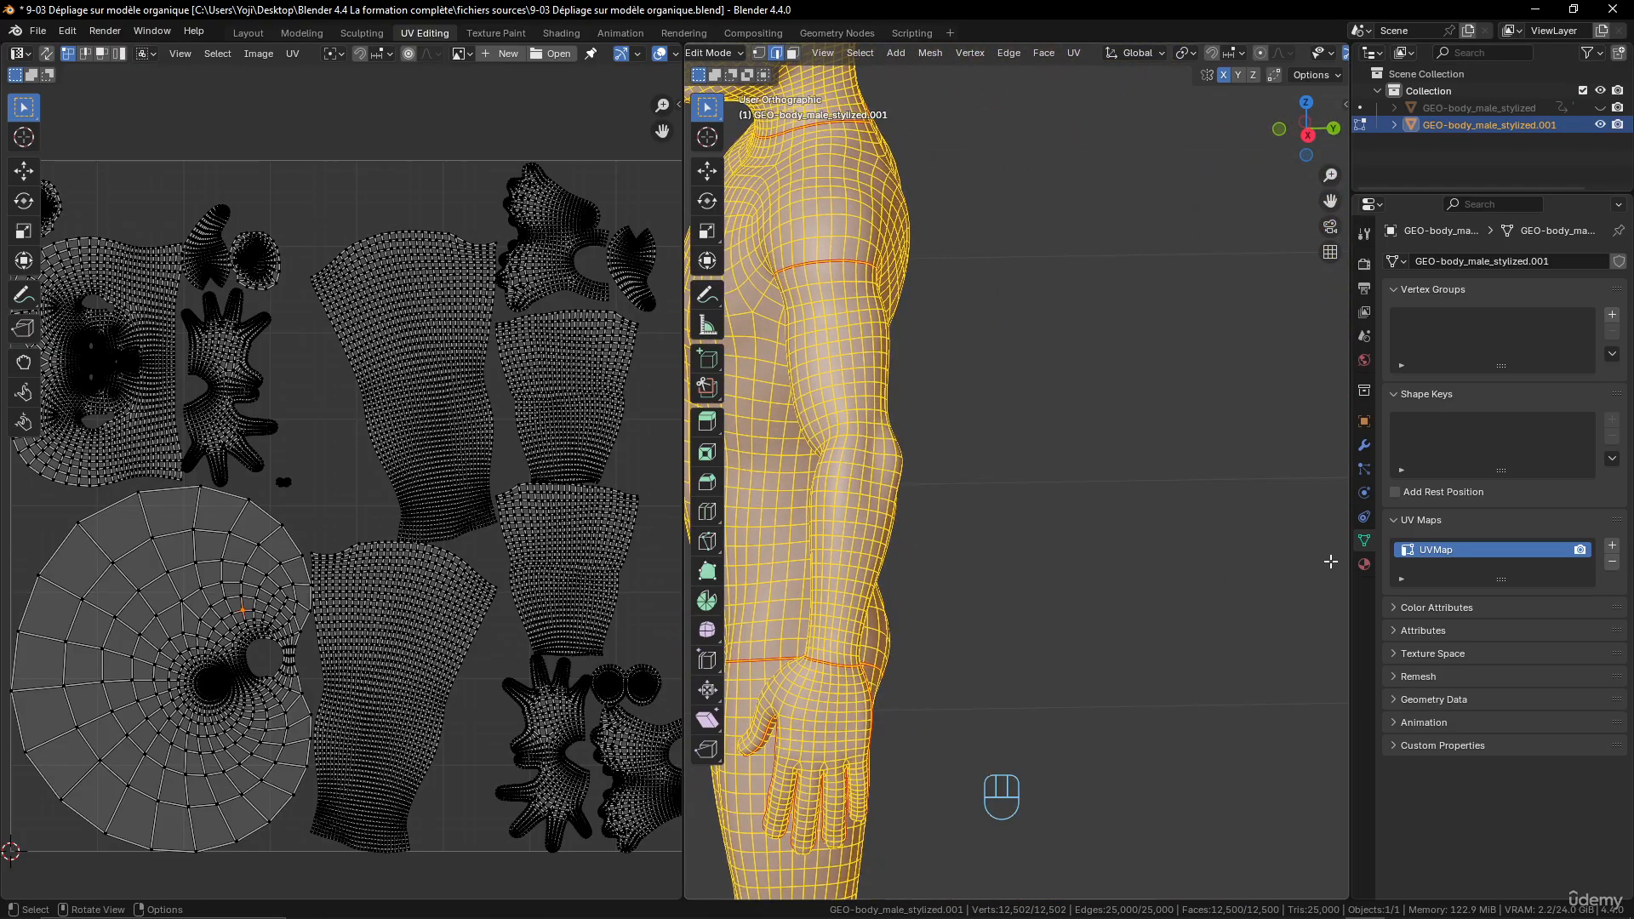
click(830, 126)
ctrl+click(834, 246)
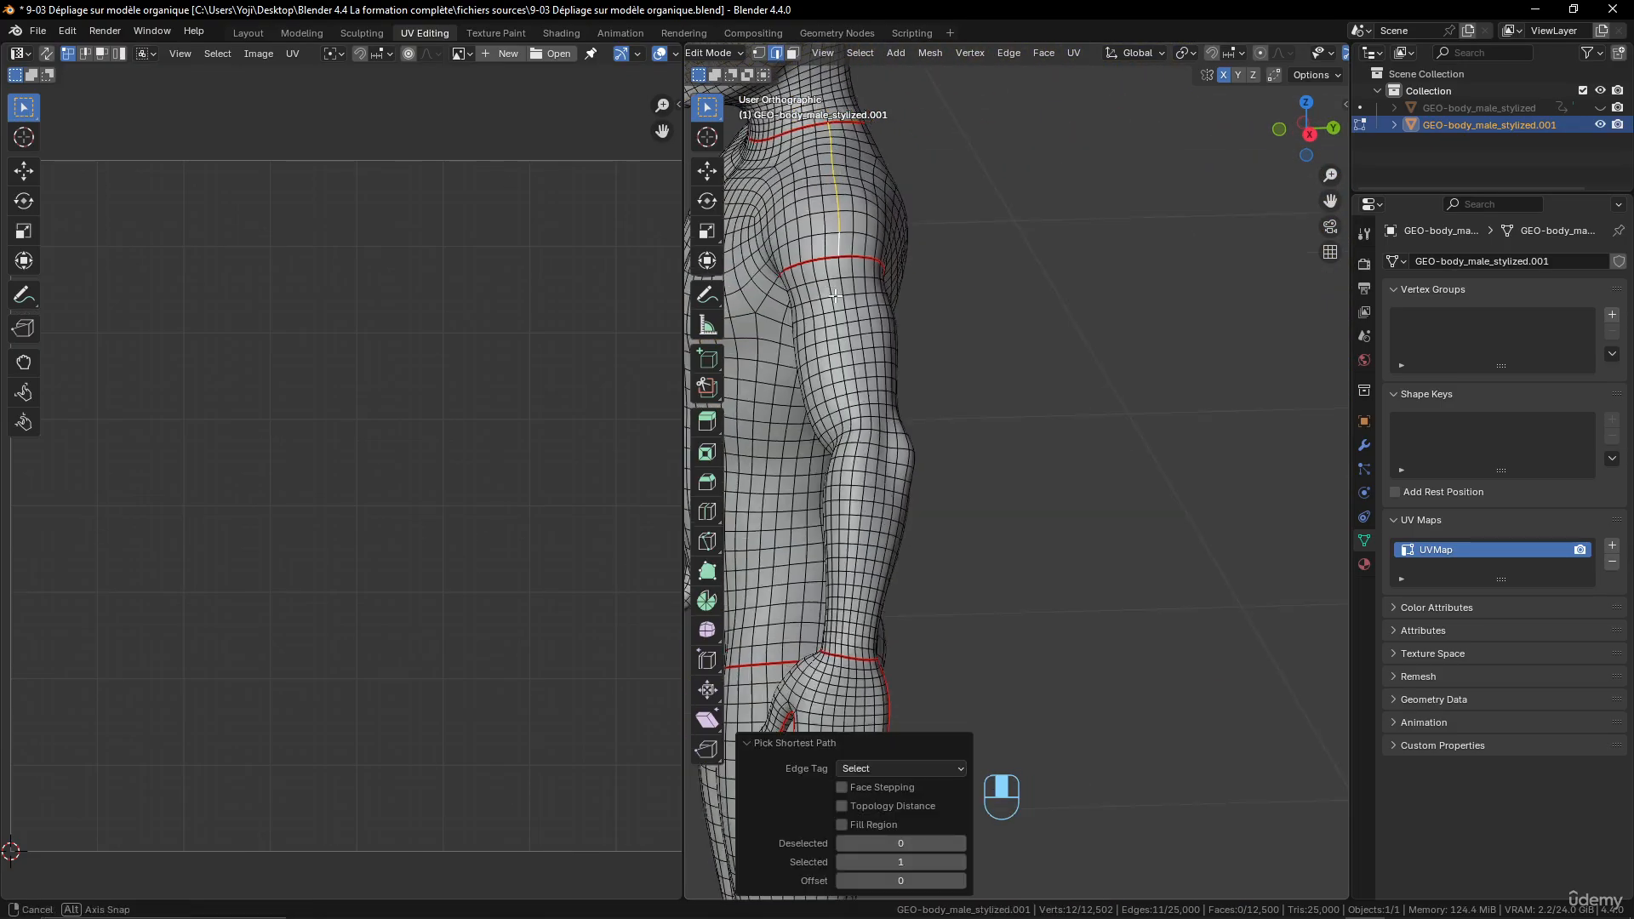
- Examine the torso, armpits and hips from several sides for a suitable path to cut the torso open
middle_drag(833, 245, 899, 244)
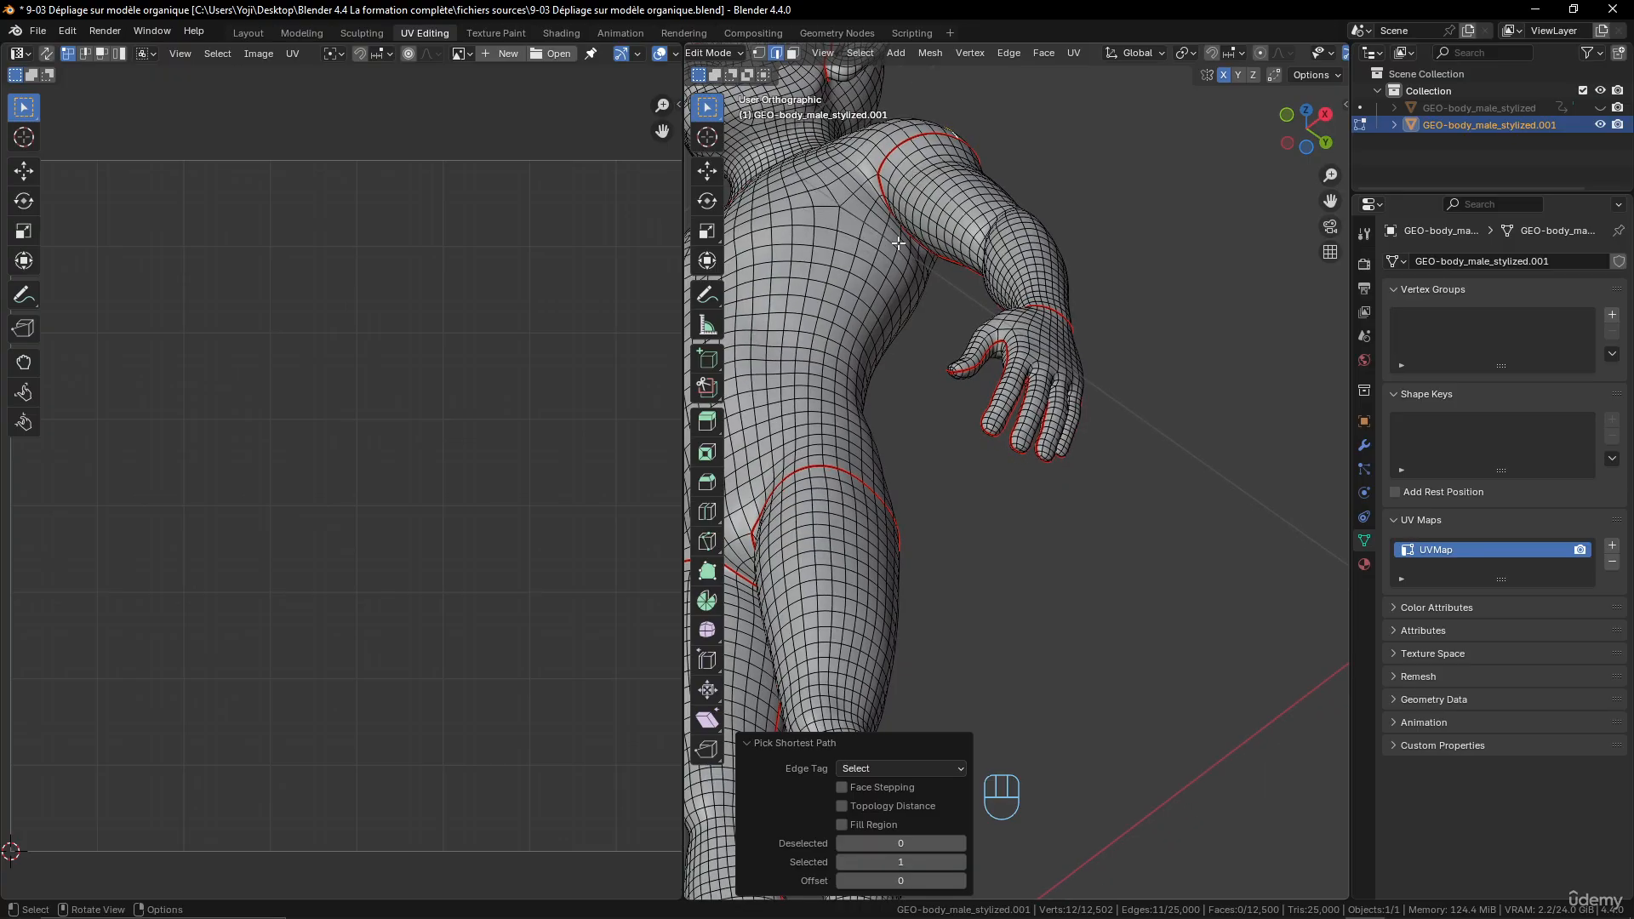
middle_drag(867, 469, 910, 467)
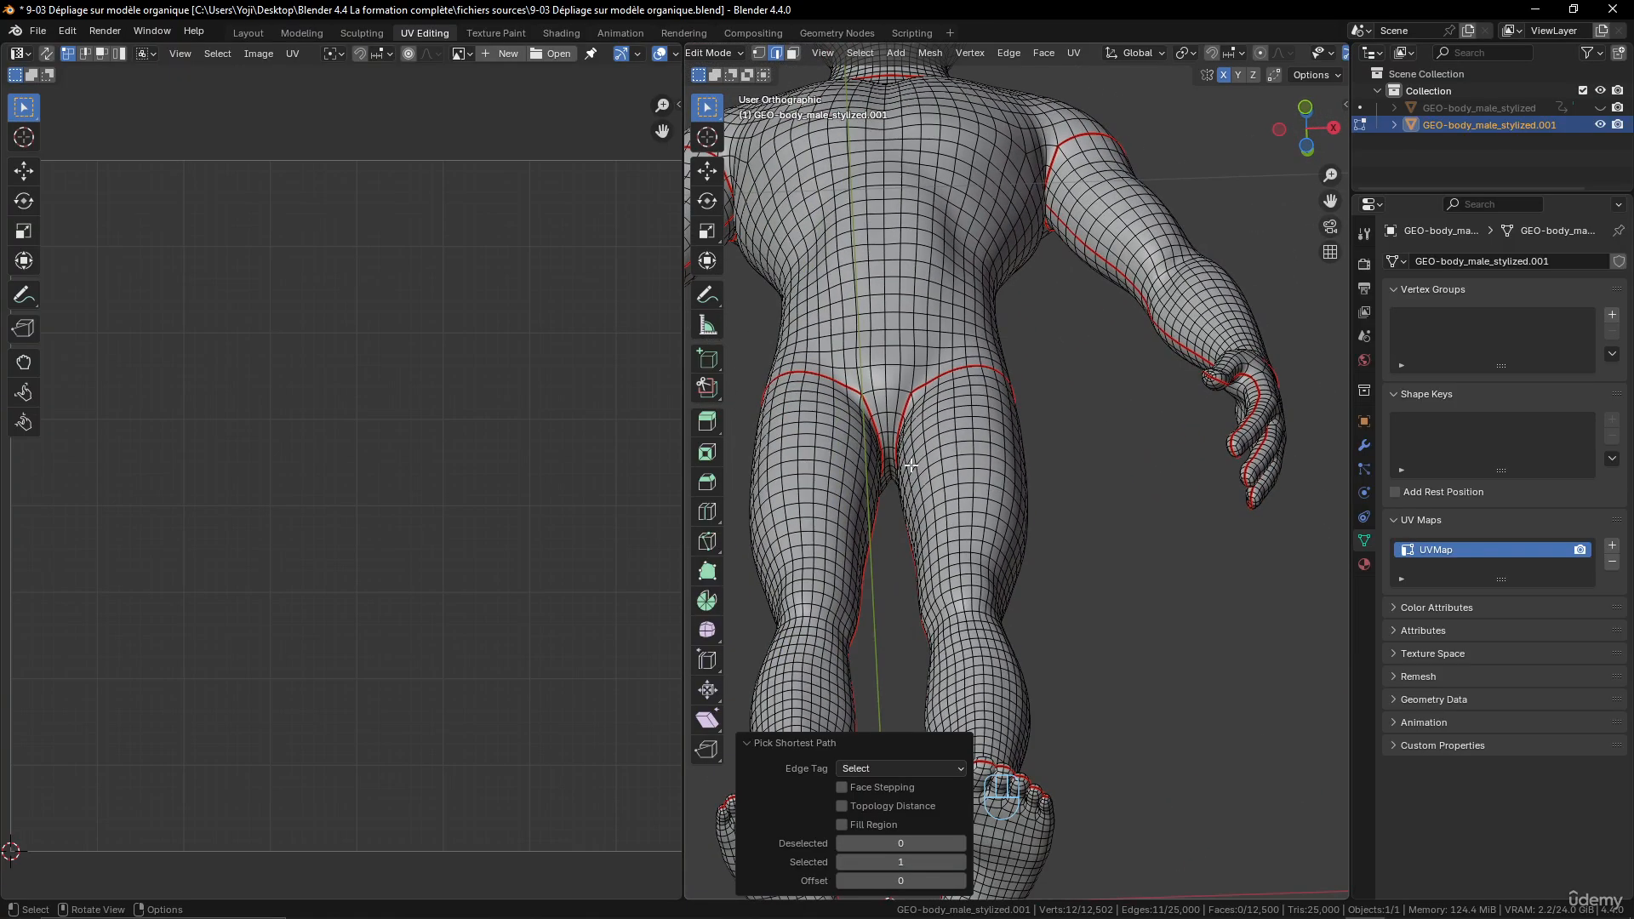
middle_drag(818, 389, 998, 460)
middle_drag(960, 138, 1130, 317)
middle_drag(1163, 203, 930, 174)
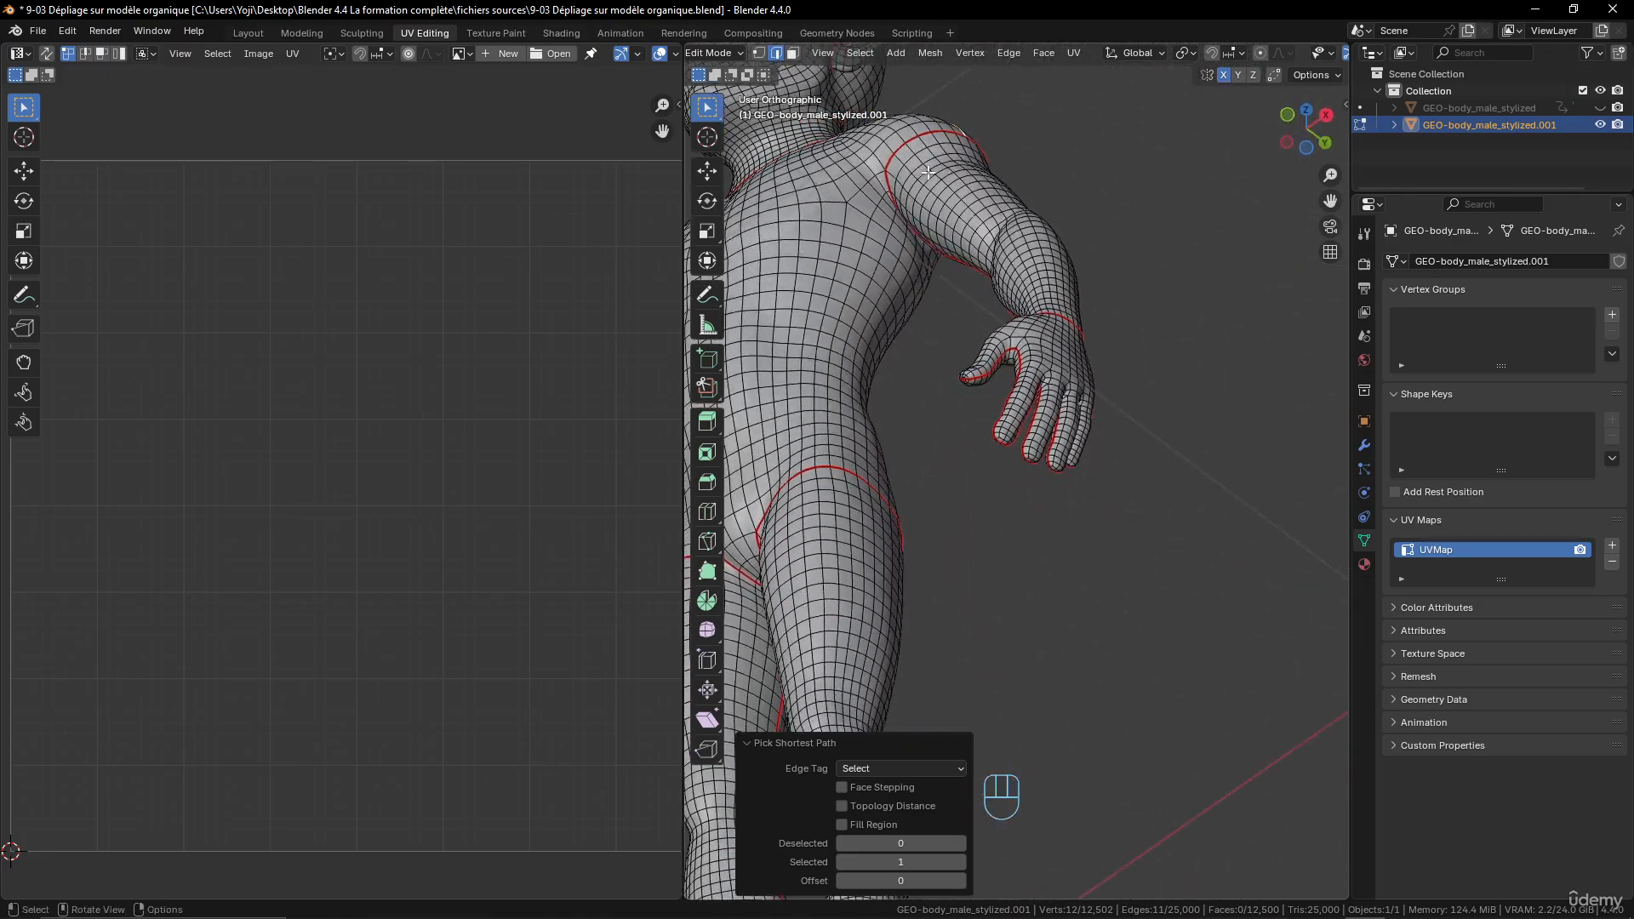
scroll(963, 268, up, 2)
shift+middle_drag(963, 268, 877, 460)
scroll(877, 459, down, 5)
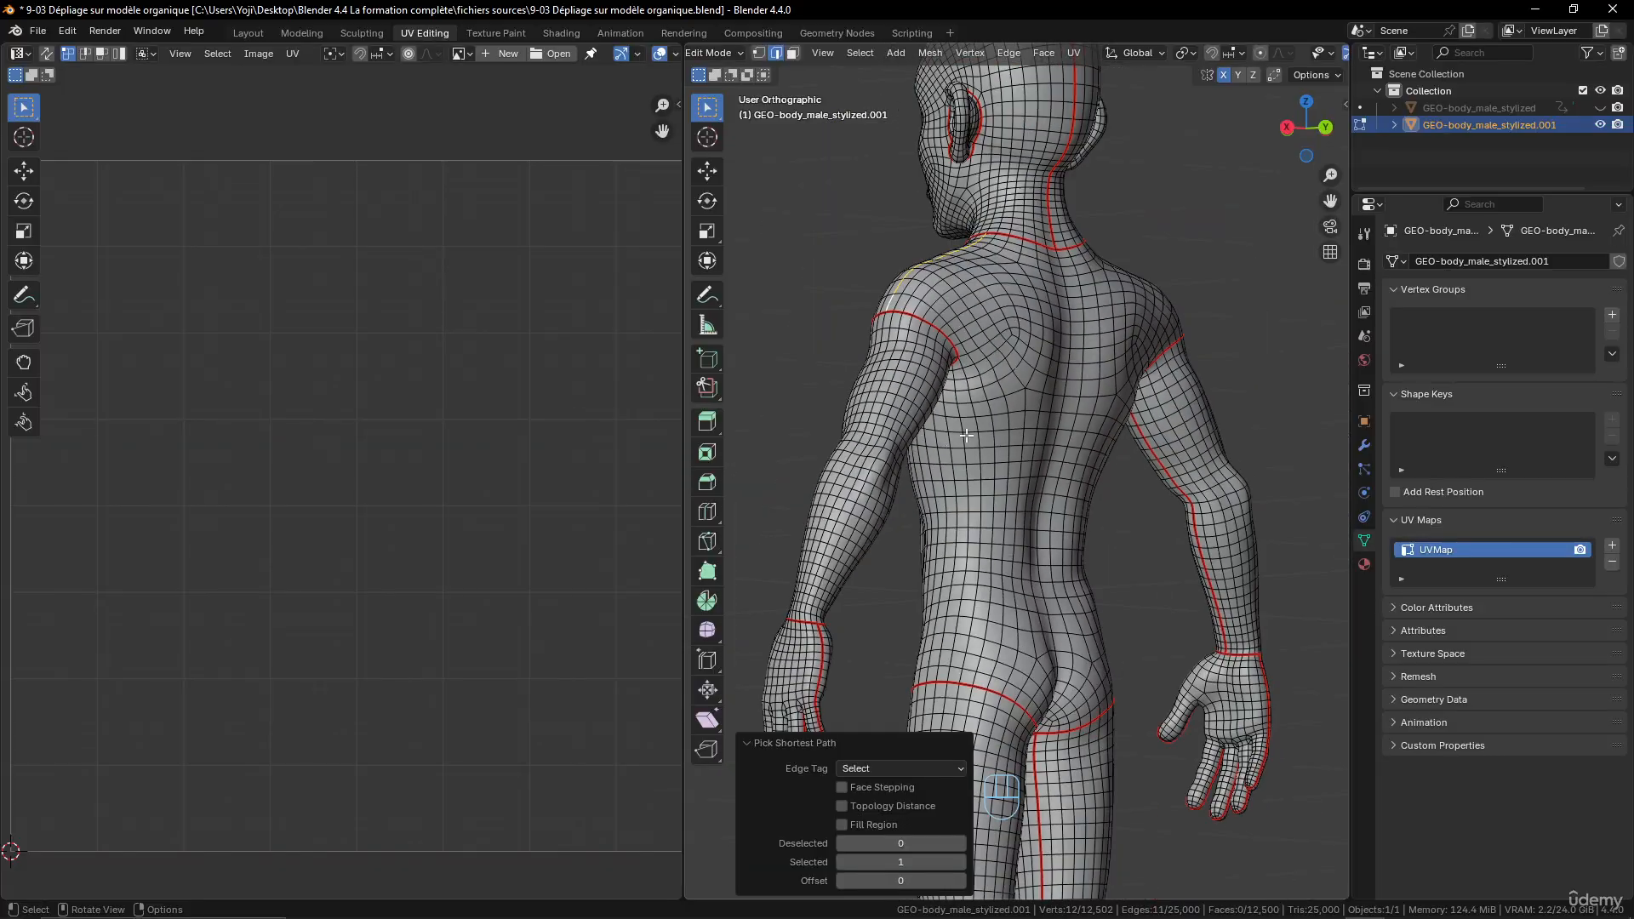
- Select the shortest edge path down the middle of the back, between the nape seam and the buttocks
click(1070, 252)
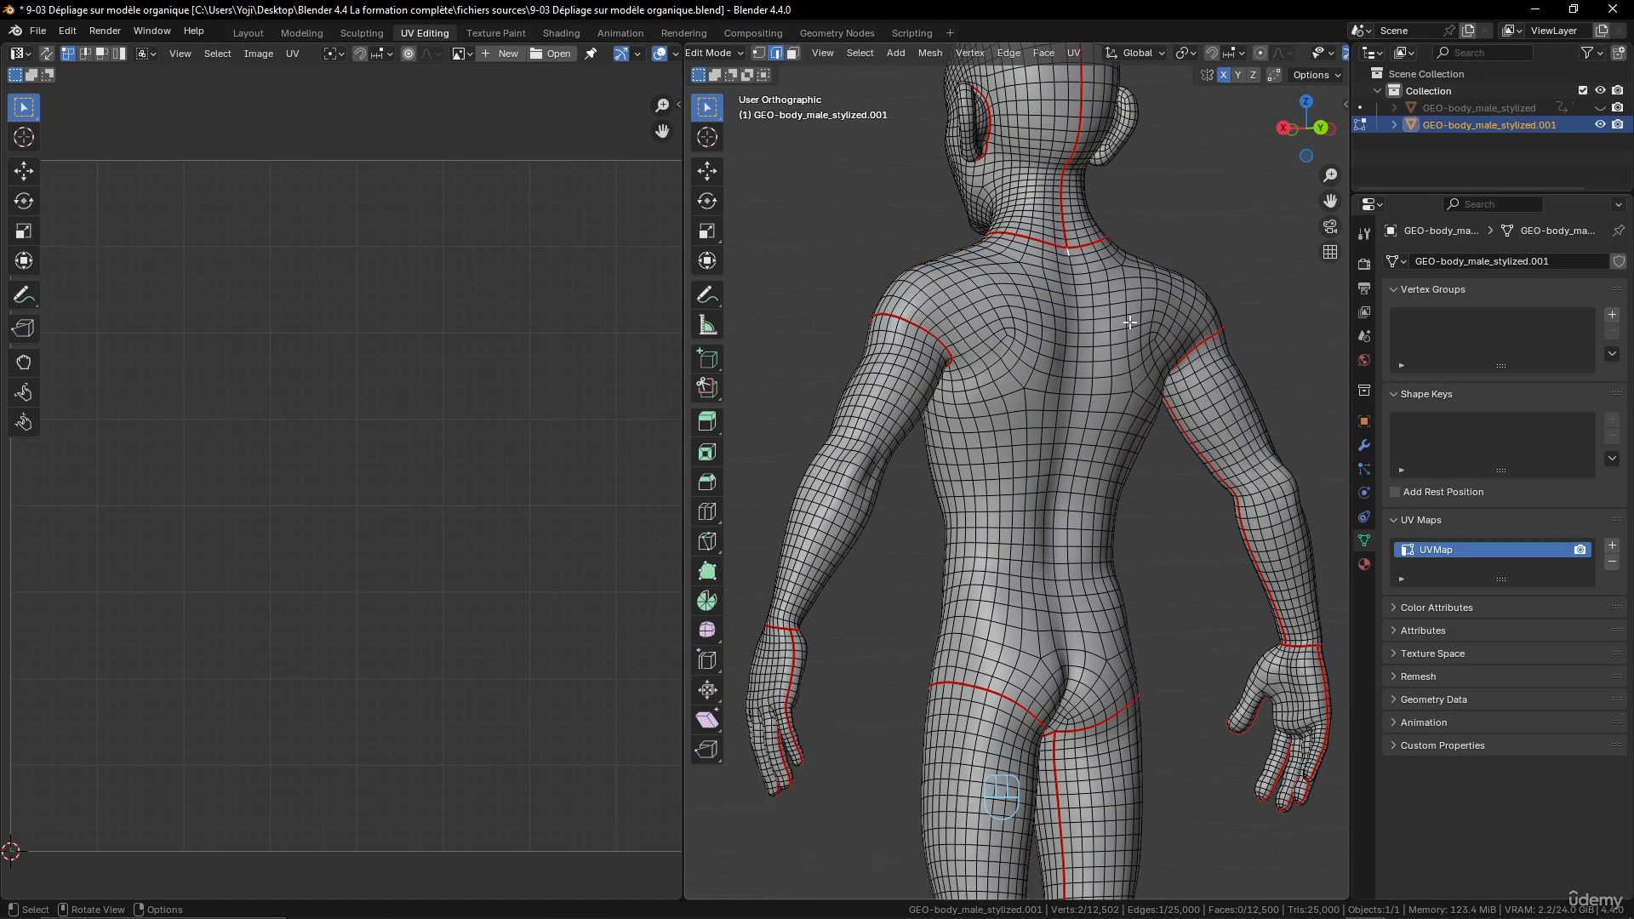
middle_drag(1103, 617, 1042, 561)
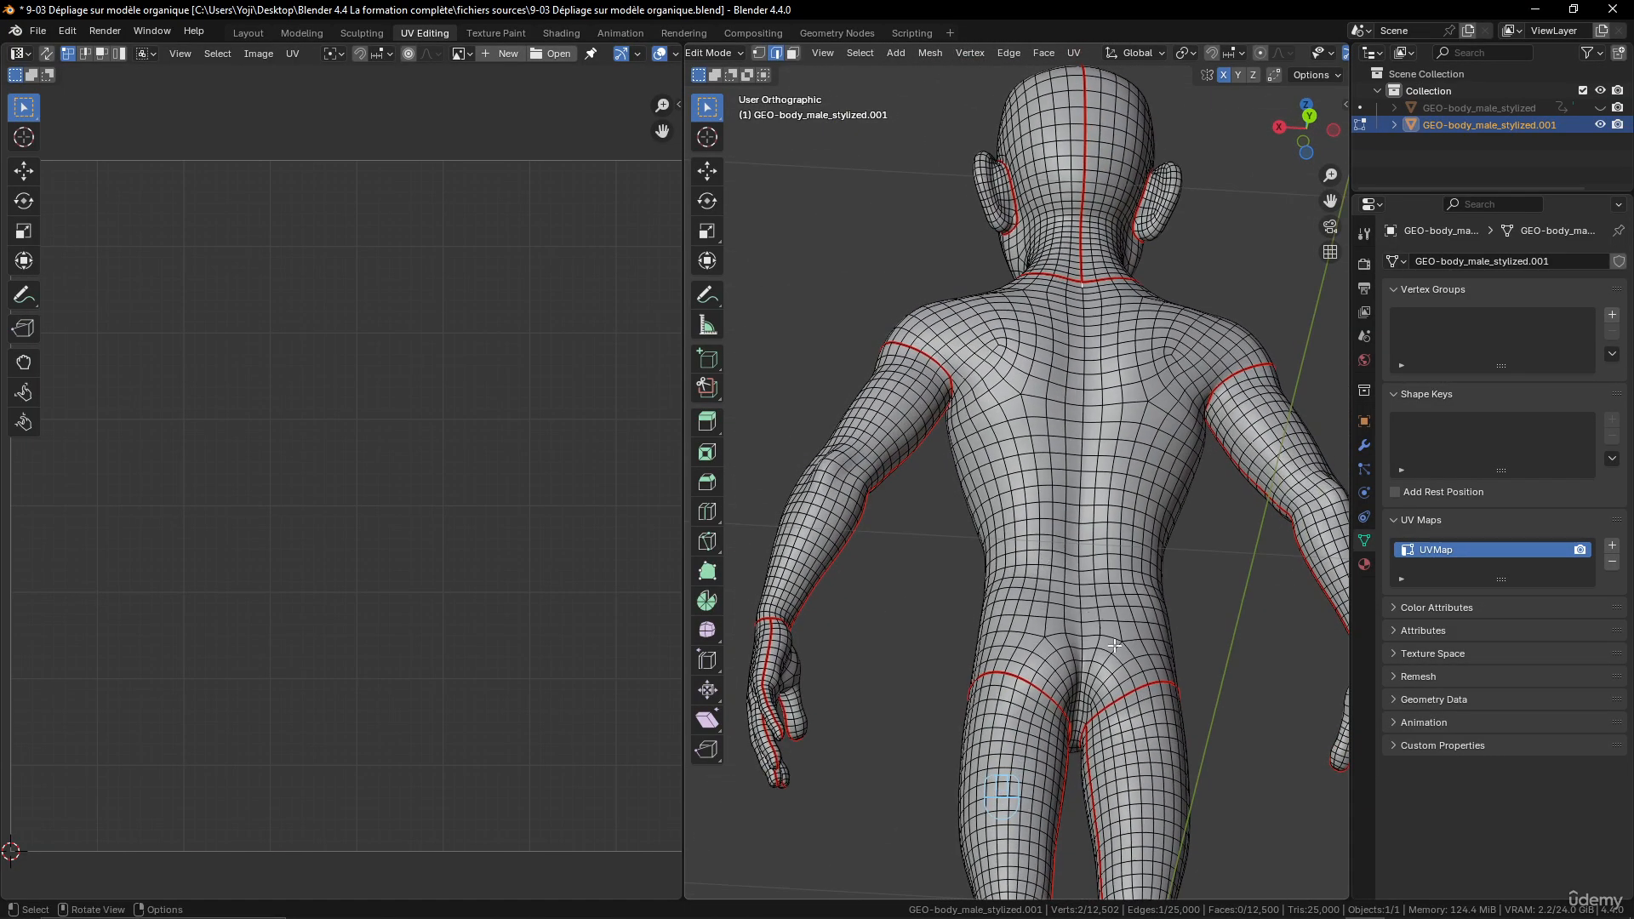
scroll(1115, 646, up, 2)
shift+middle_drag(1107, 668, 1041, 546)
scroll(1041, 547, up, 2)
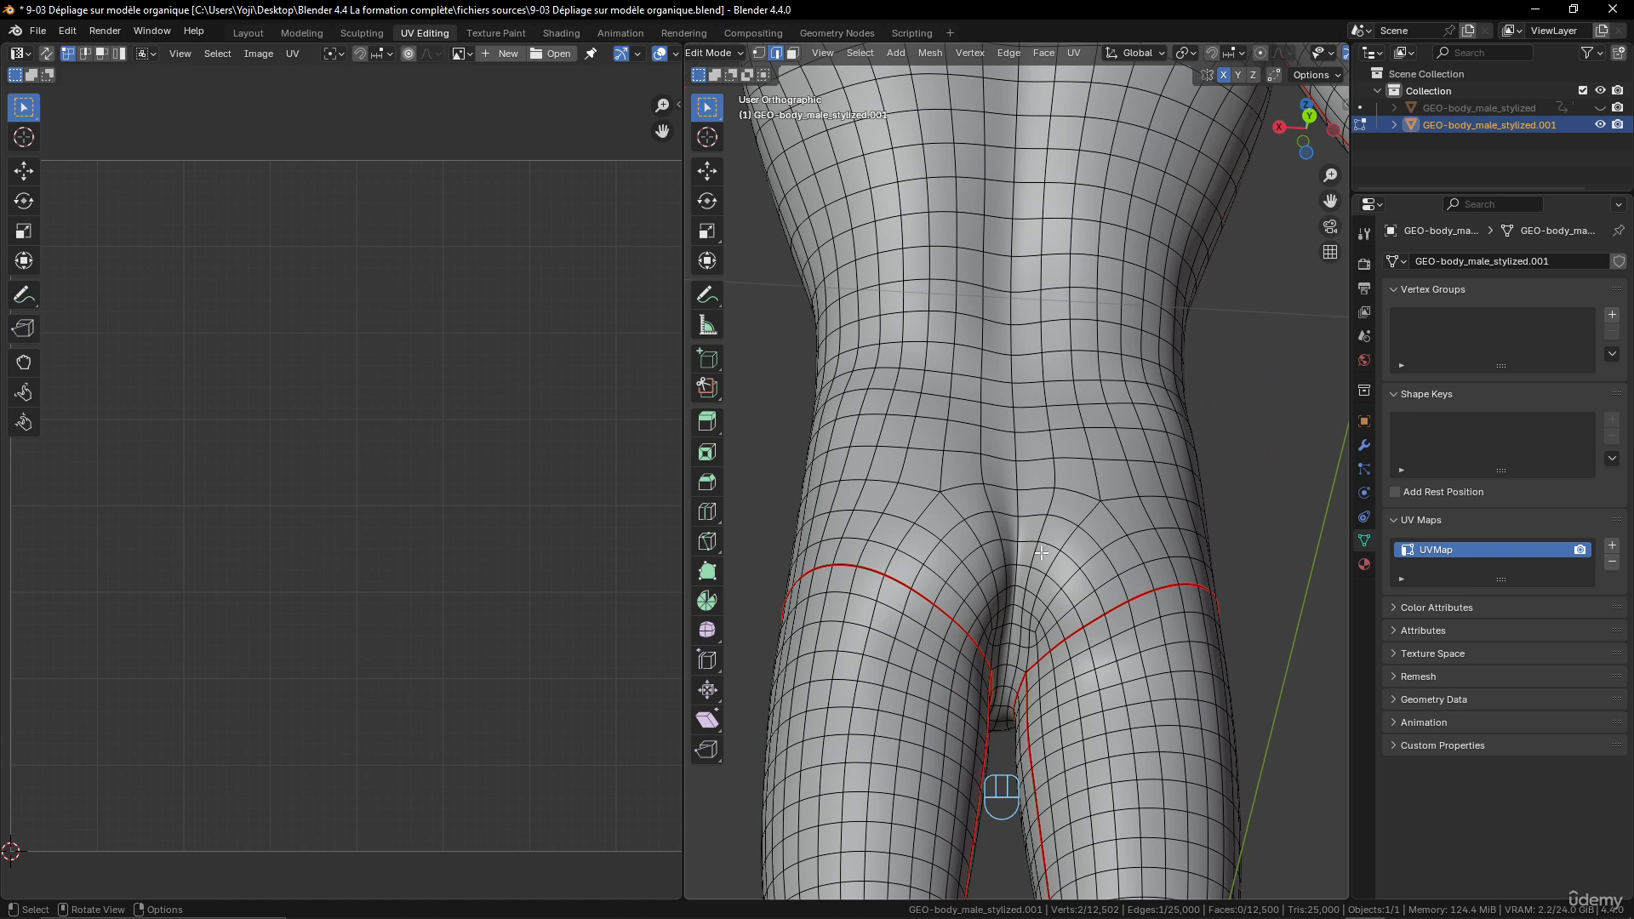
scroll(1005, 377, down, 2)
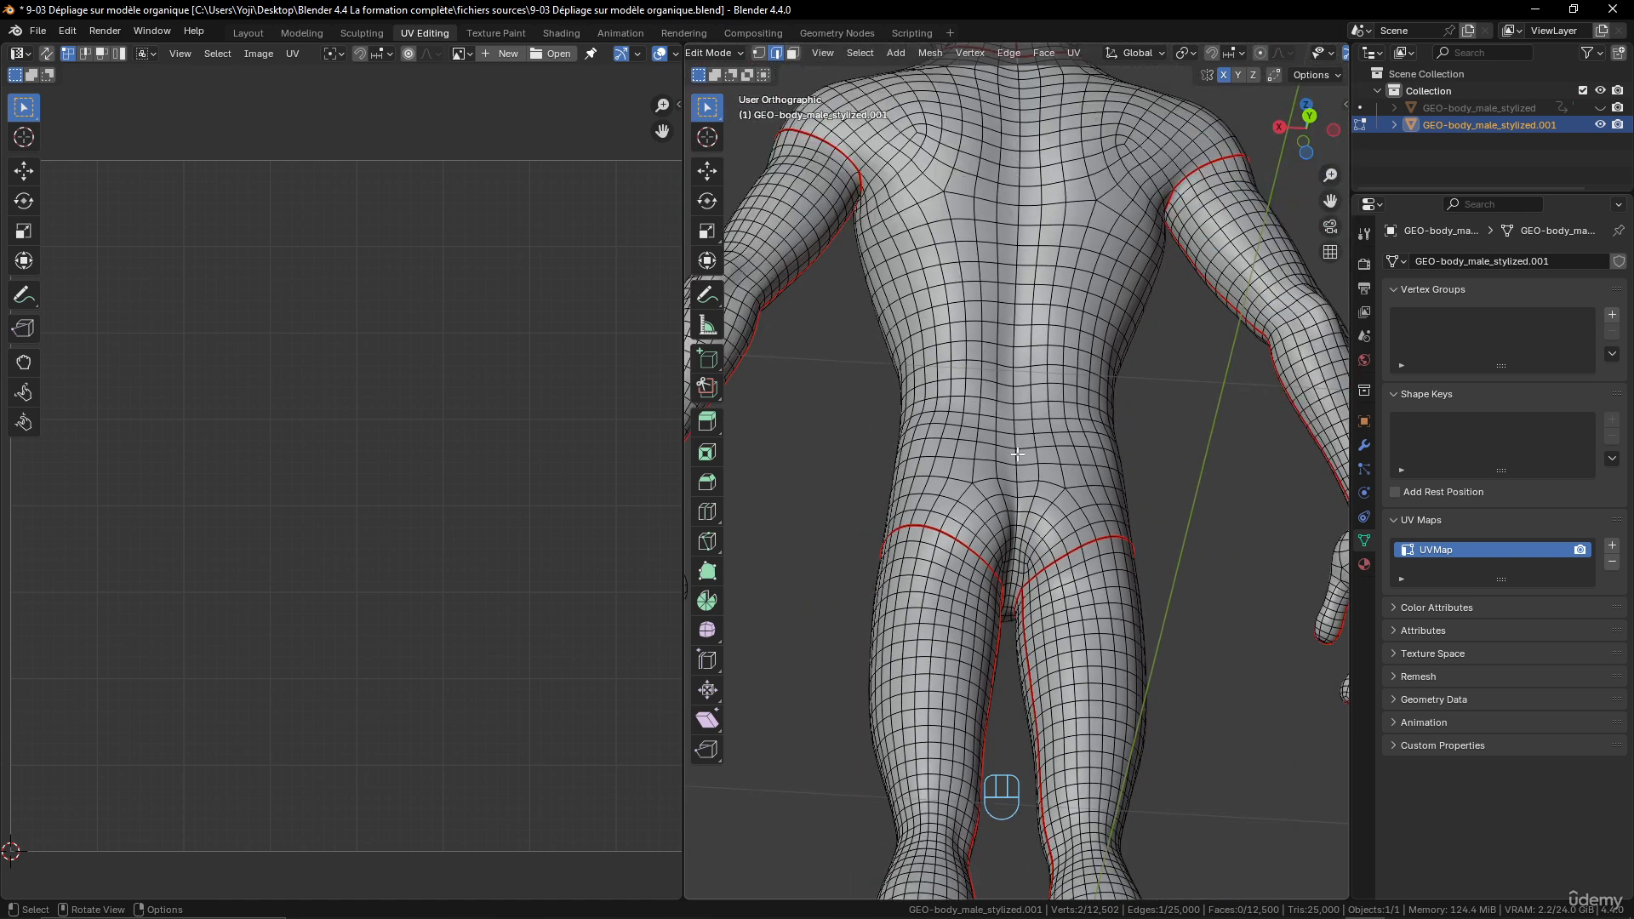
shift+click(1014, 569)
middle_drag(1068, 275, 1049, 182)
shift+scroll(1042, 143, up, 5)
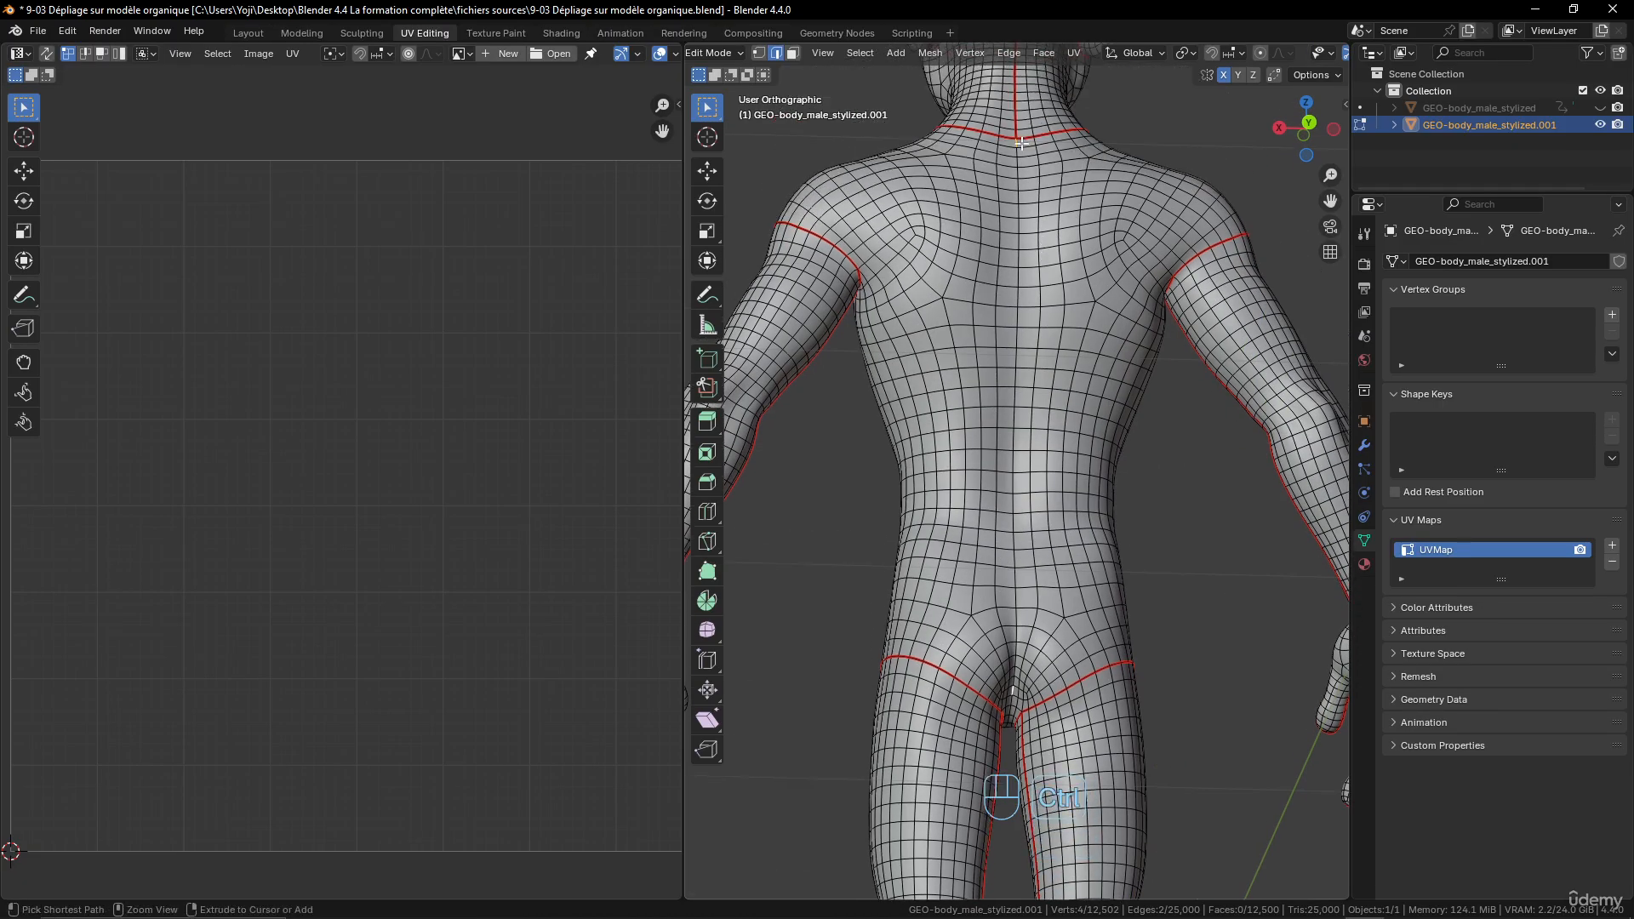
ctrl+click(1016, 142)
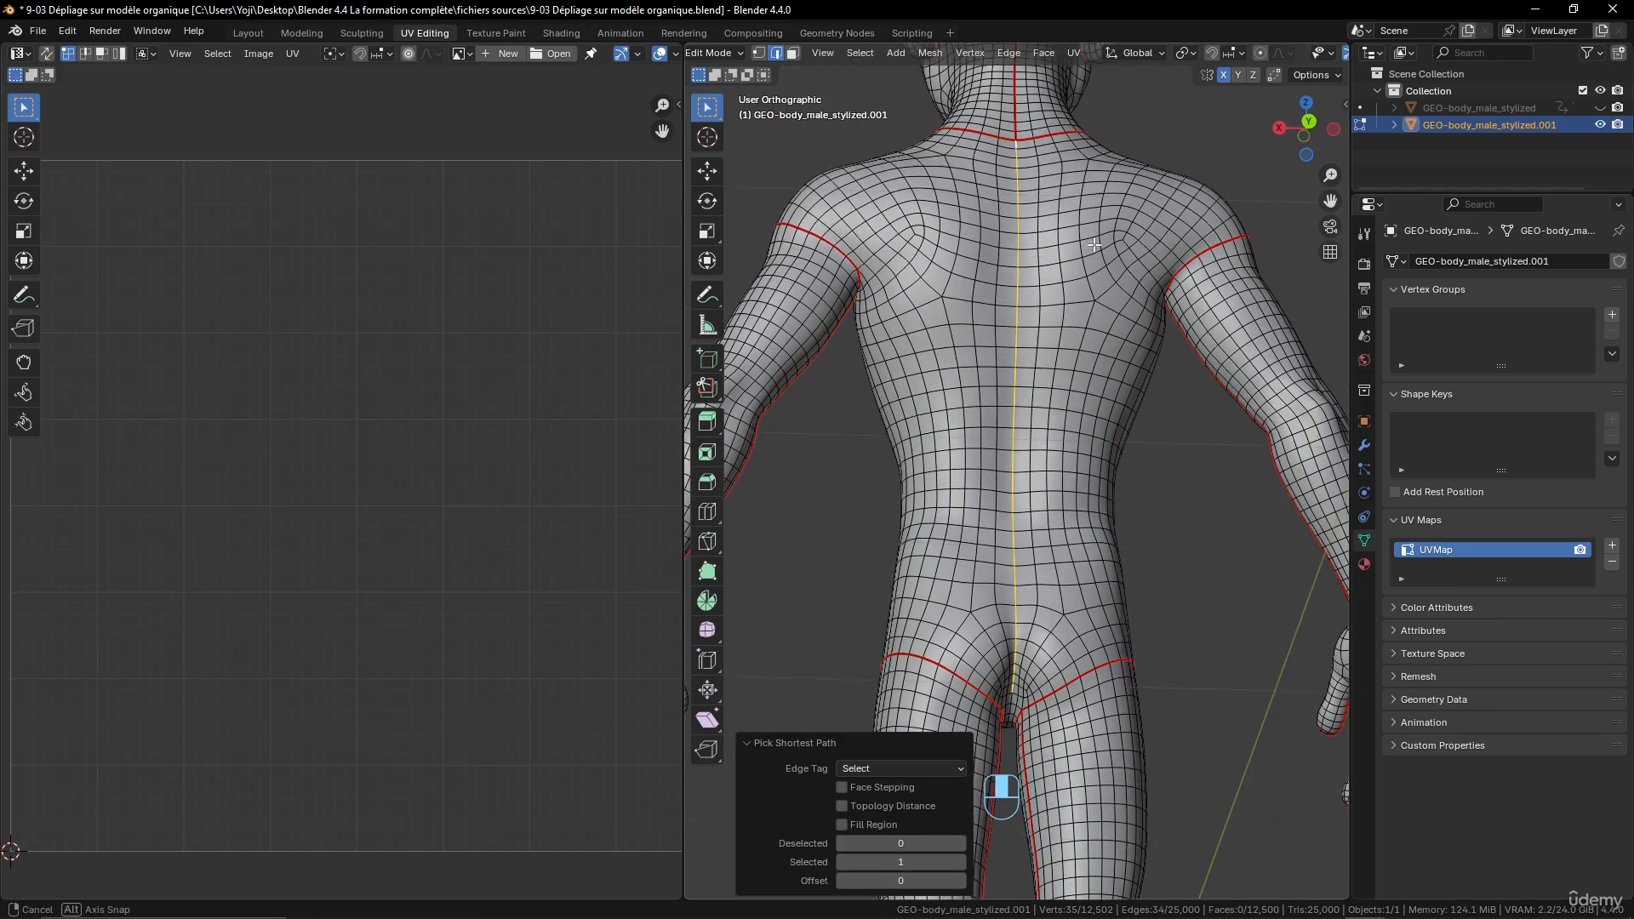
- Extend the back edge selection down between the buttocks and across the crotch to the leg seams
middle_drag(1097, 476, 1093, 425)
scroll(1077, 511, up, 3)
shift+scroll(1071, 545, down, 7)
middle_drag(1059, 625, 1057, 589)
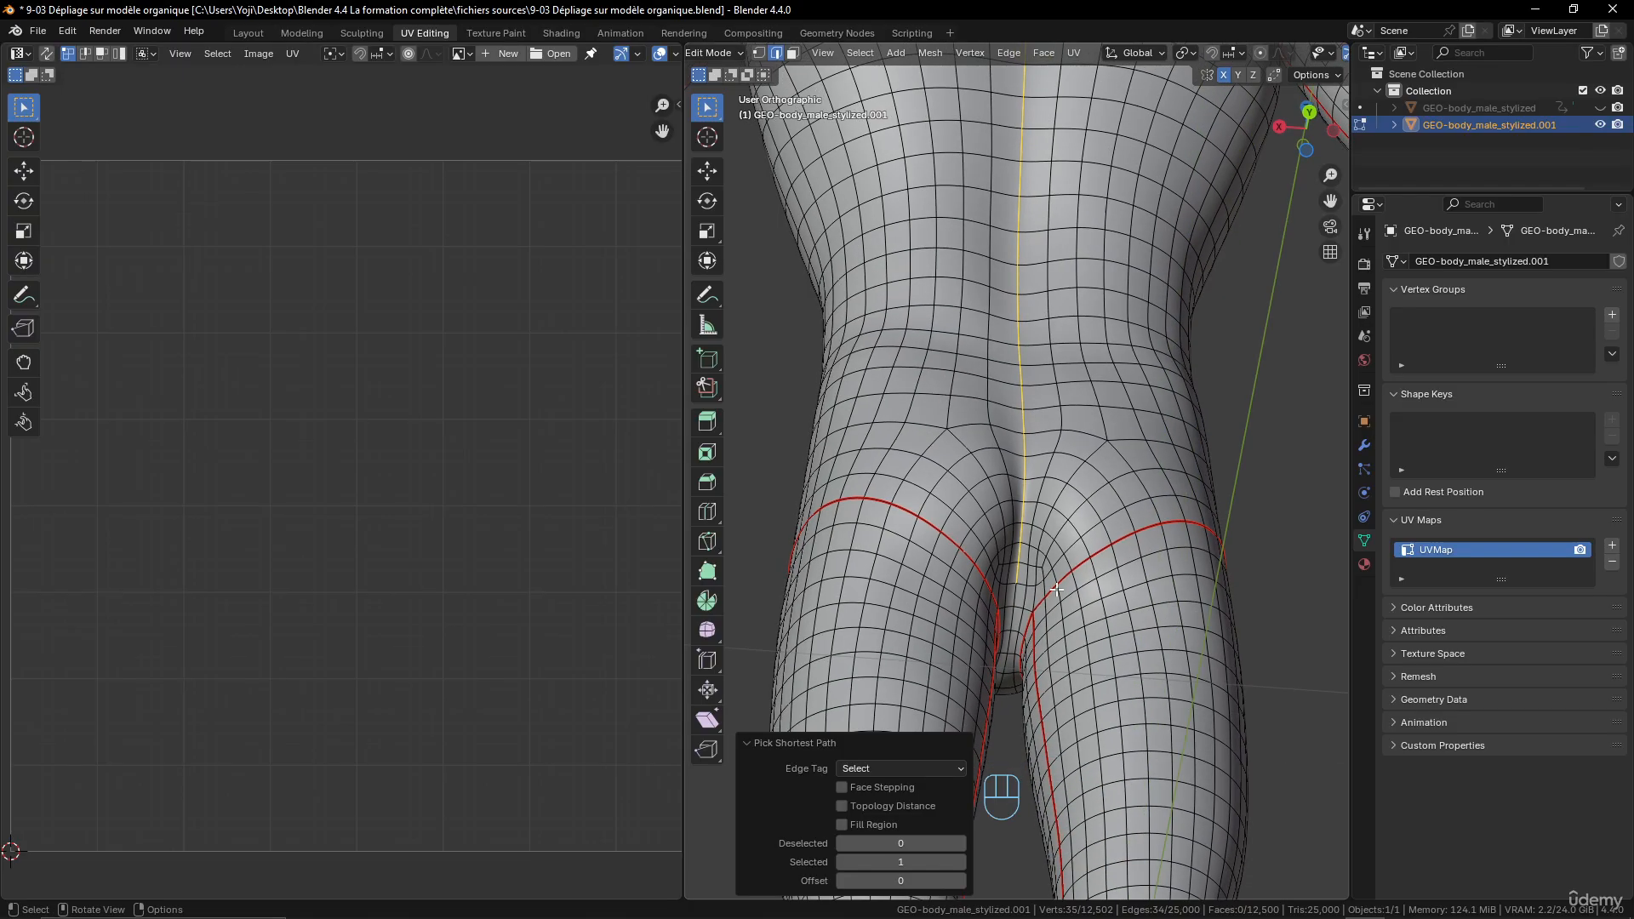
shift+click(1026, 608)
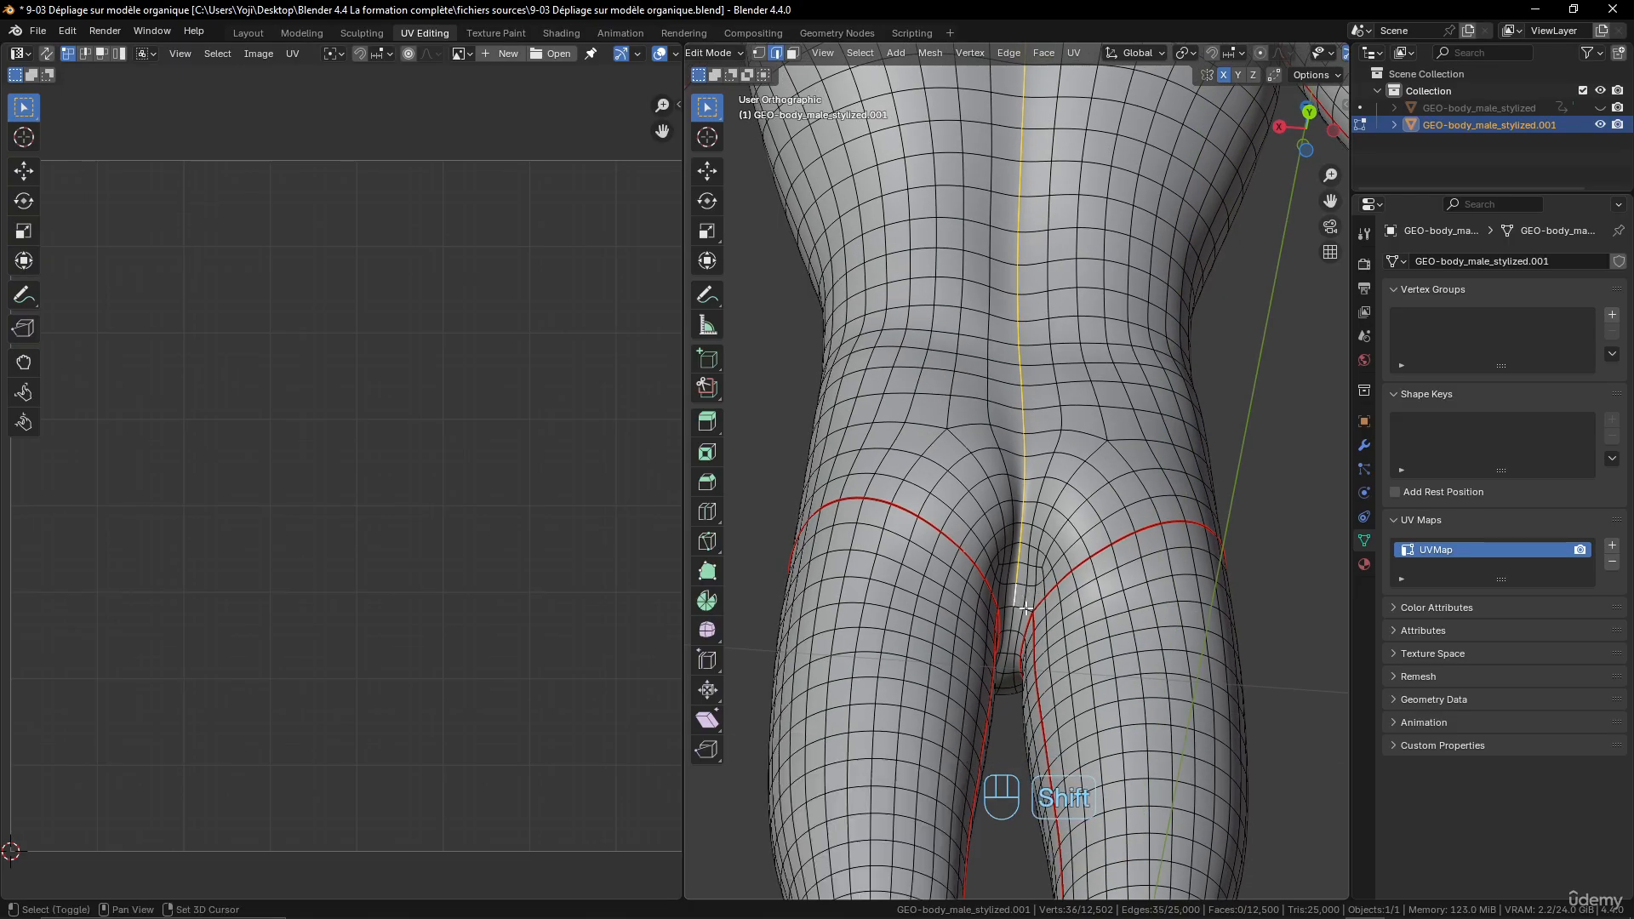
middle_drag(1030, 607, 996, 632)
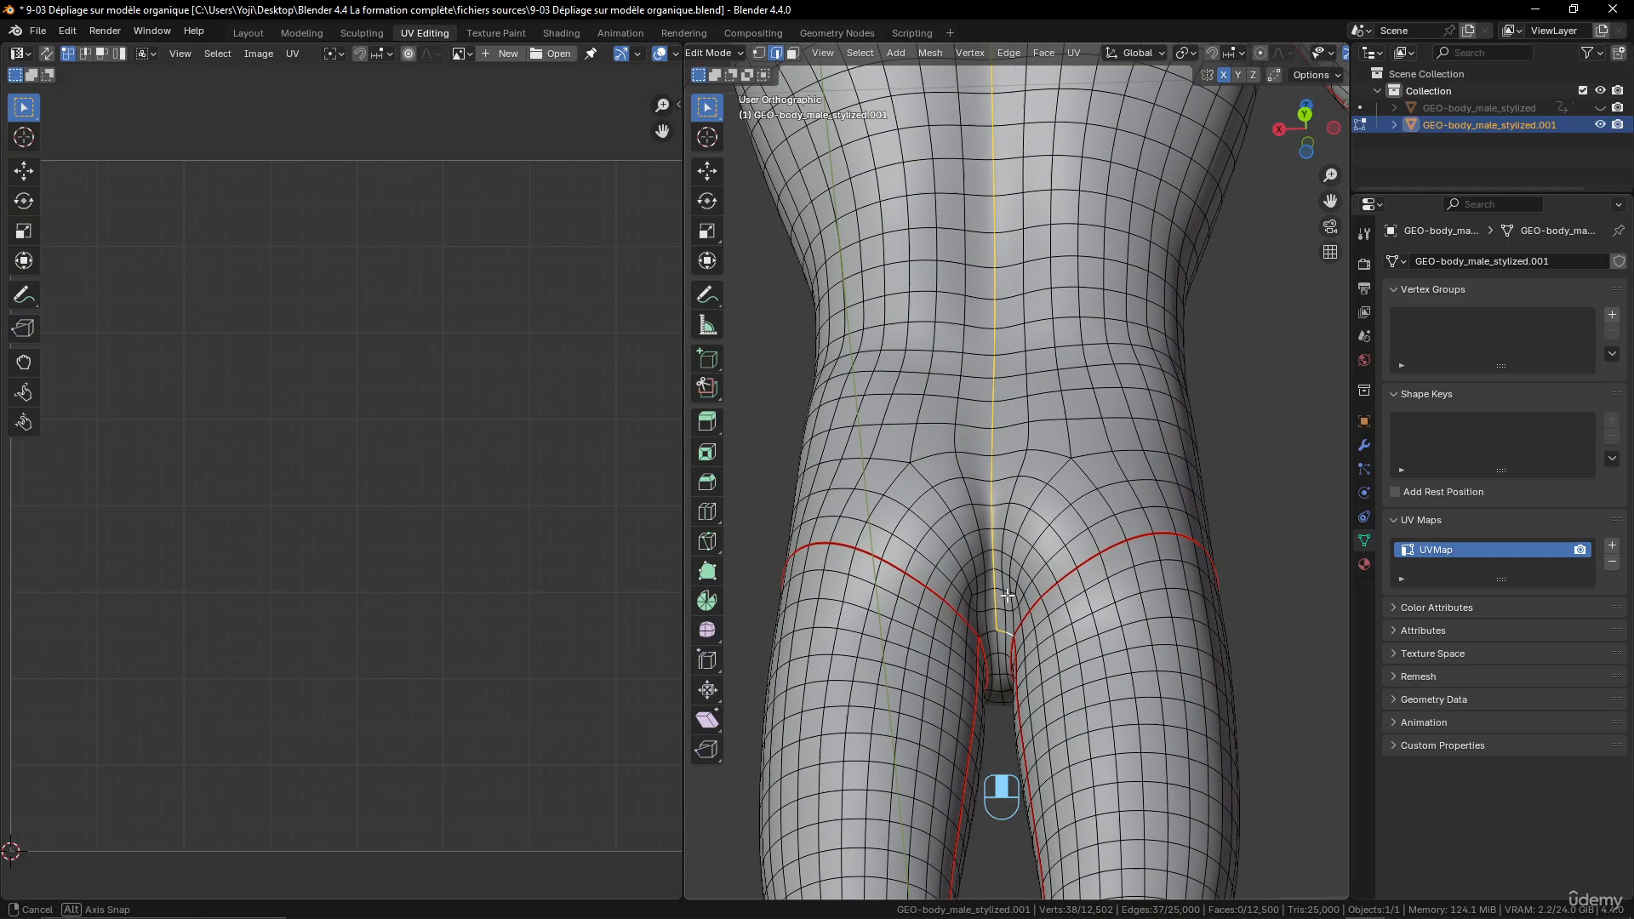
shift+click(986, 635)
shift+scroll(1091, 440, up, 8)
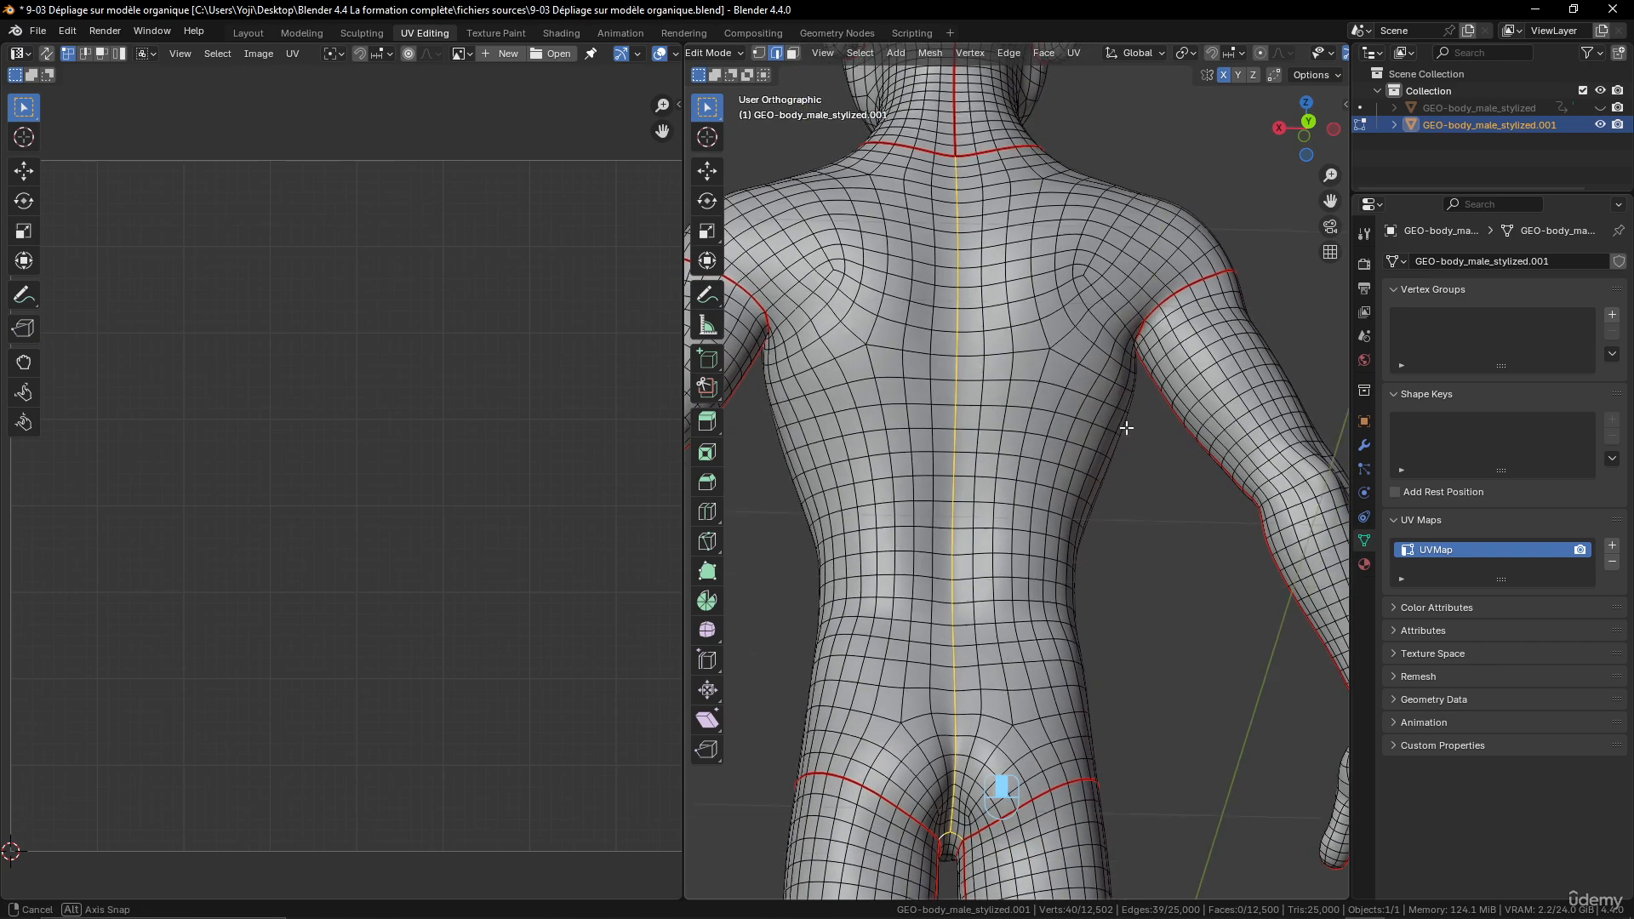
- Add shortest edge paths across the upper back, from the spine line to the upper-arm seam on each side
shift+click(963, 338)
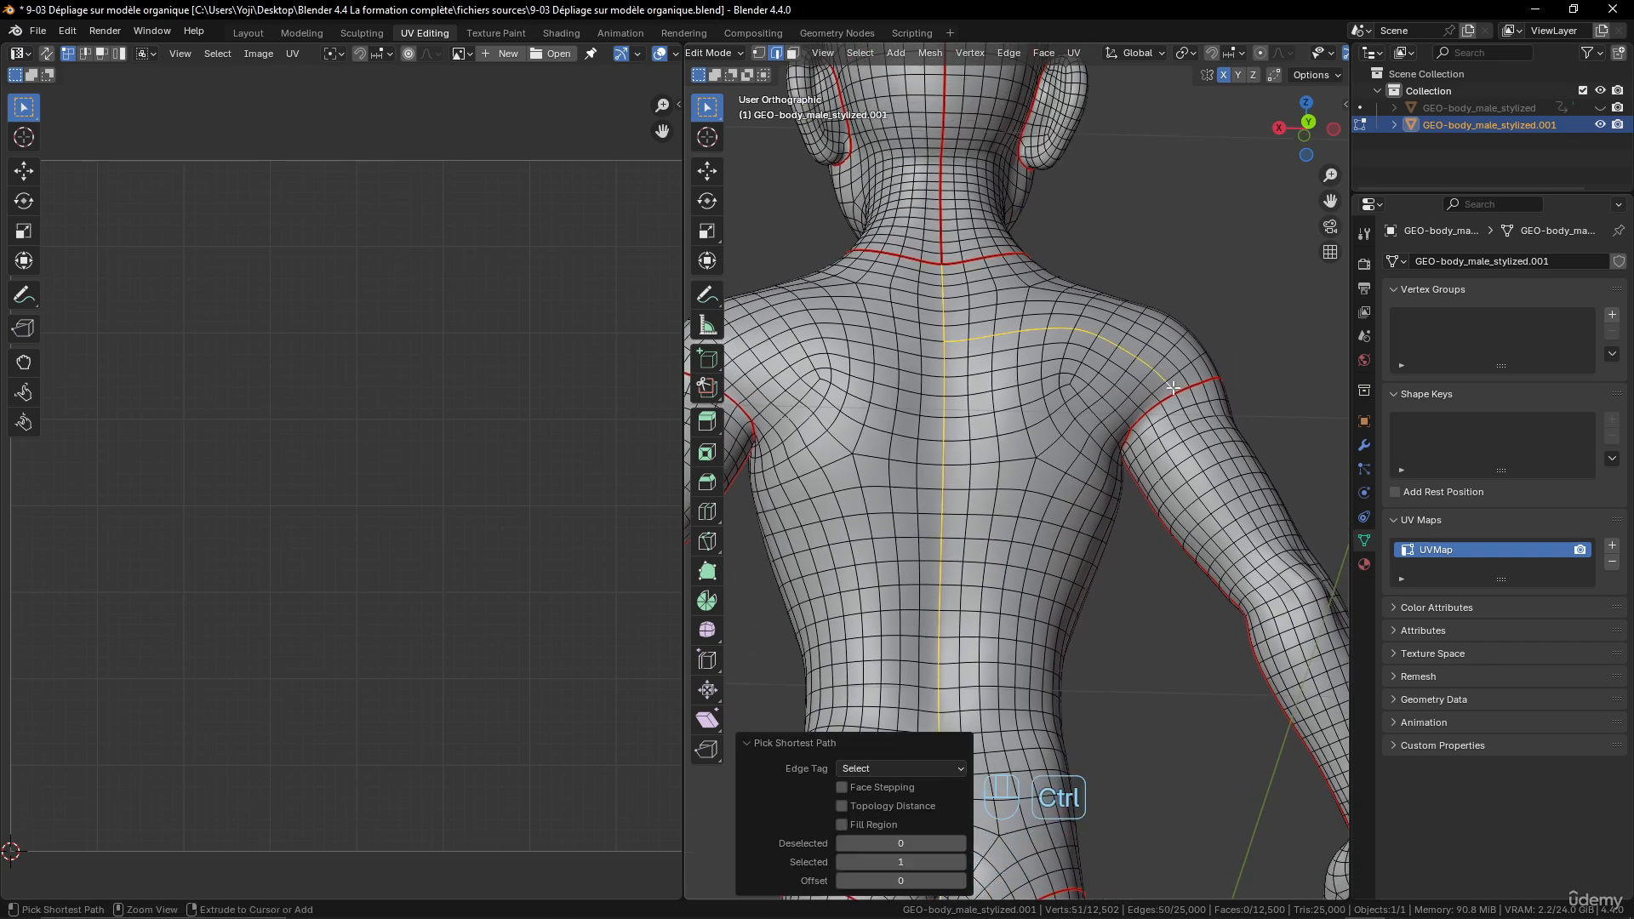
shift+middle_drag(930, 341, 967, 347)
shift+click(969, 346)
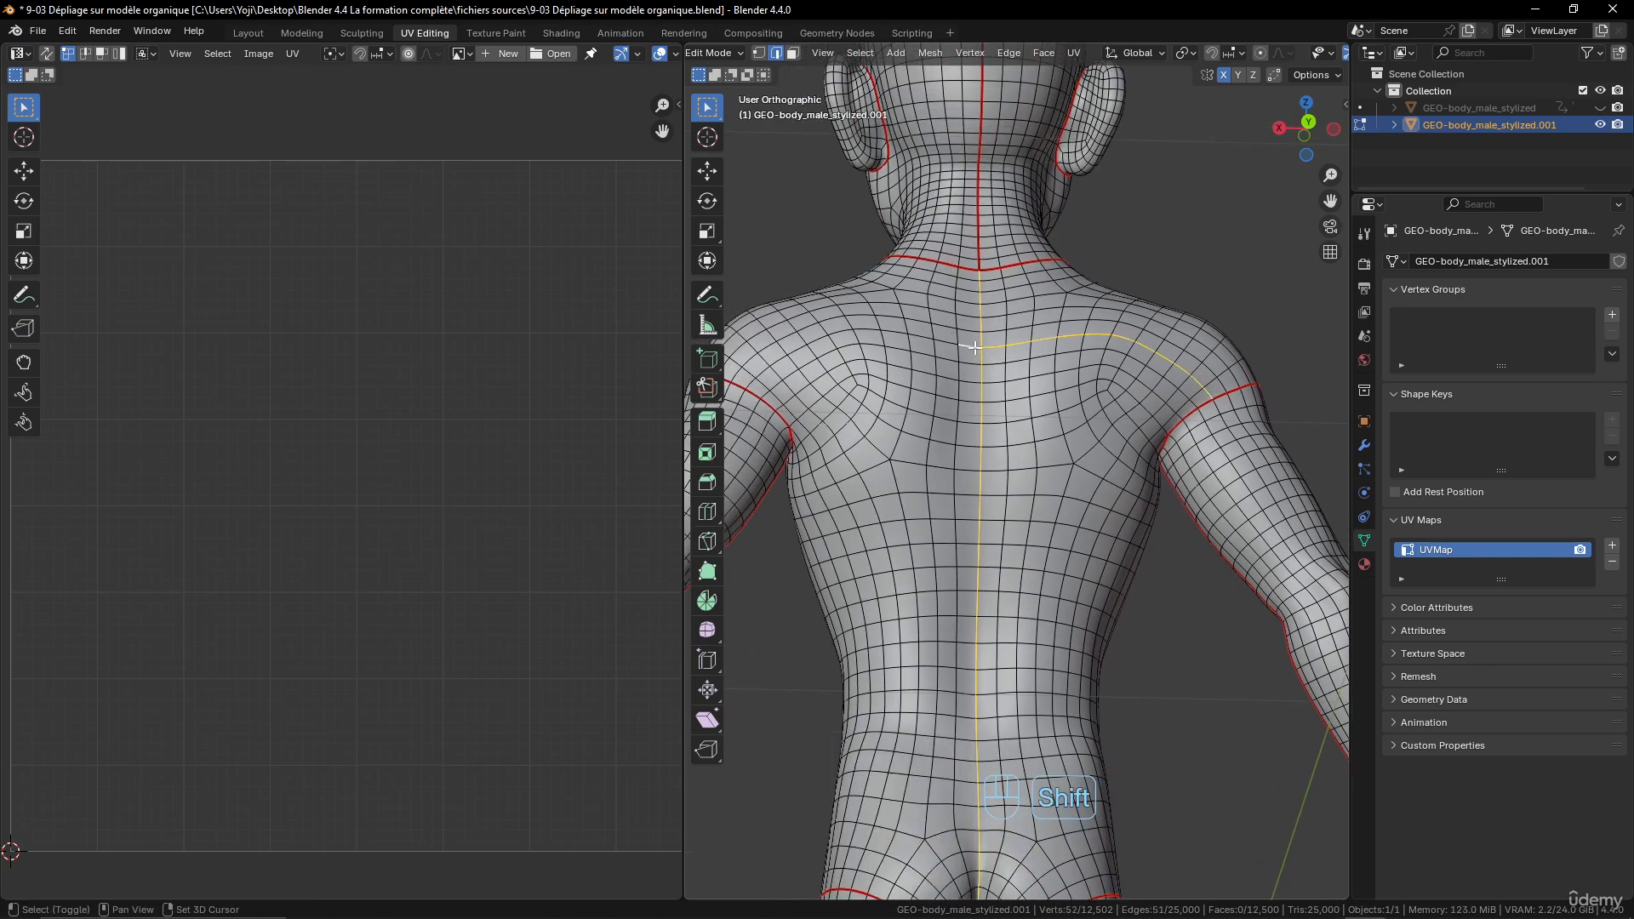
ctrl+click(749, 384)
- Check the selected spine and shoulder-blade edges from behind and mark them as seams
scroll(936, 426, down, 4)
middle_drag(1107, 400, 1156, 406)
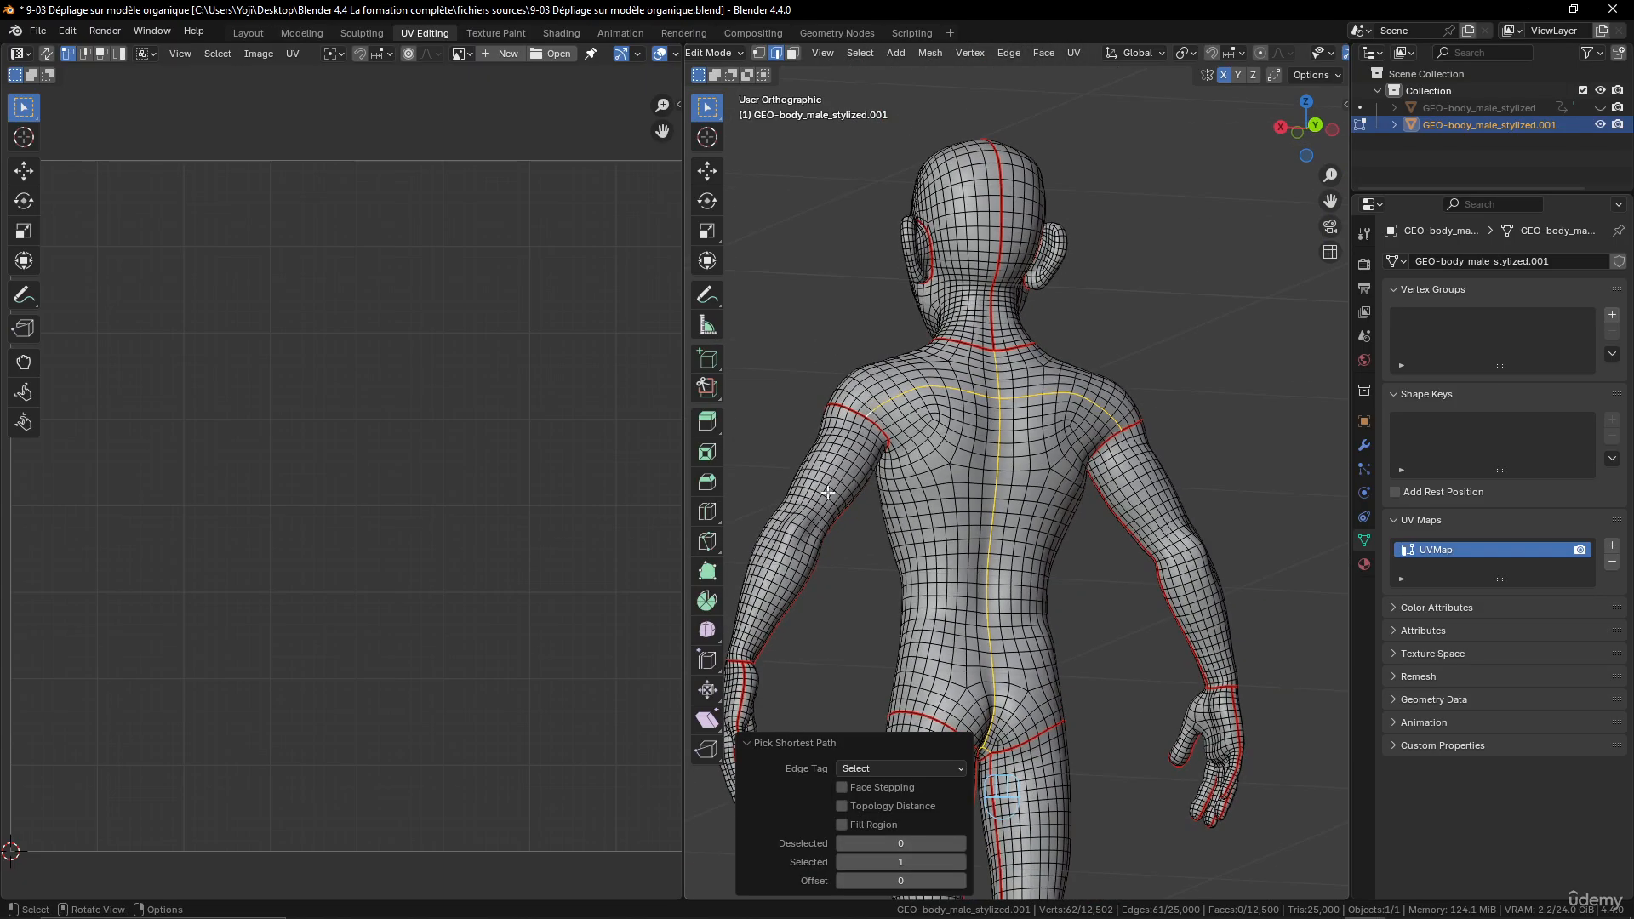
scroll(827, 492, down, 3)
middle_drag(827, 492, 998, 487)
scroll(884, 468, up, 3)
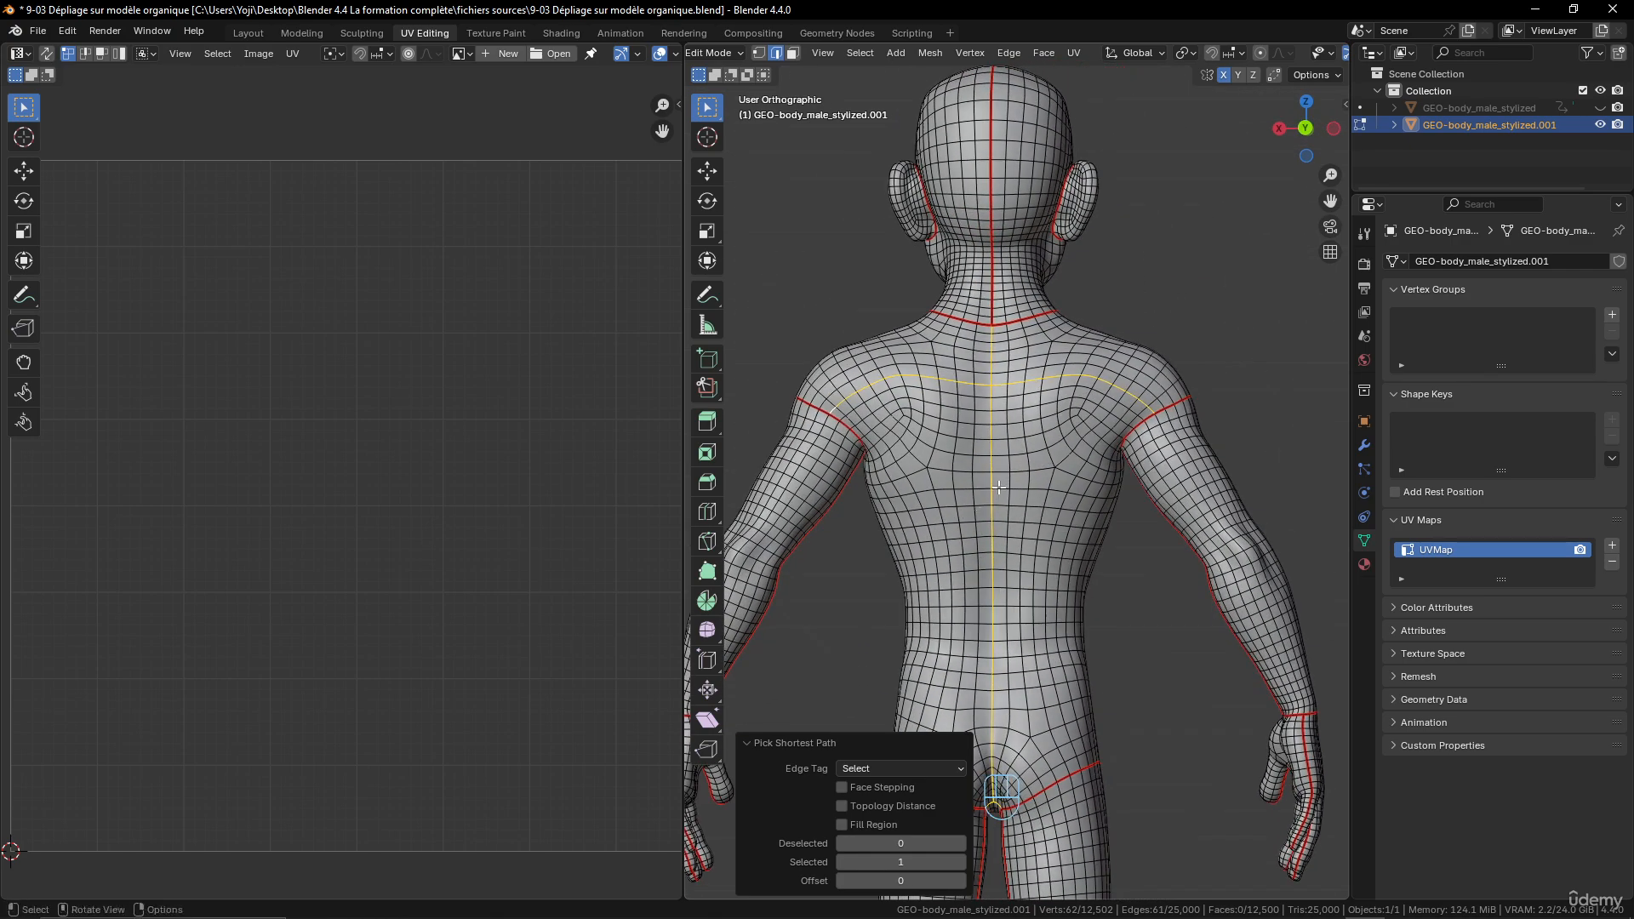
key(ctrl+e)
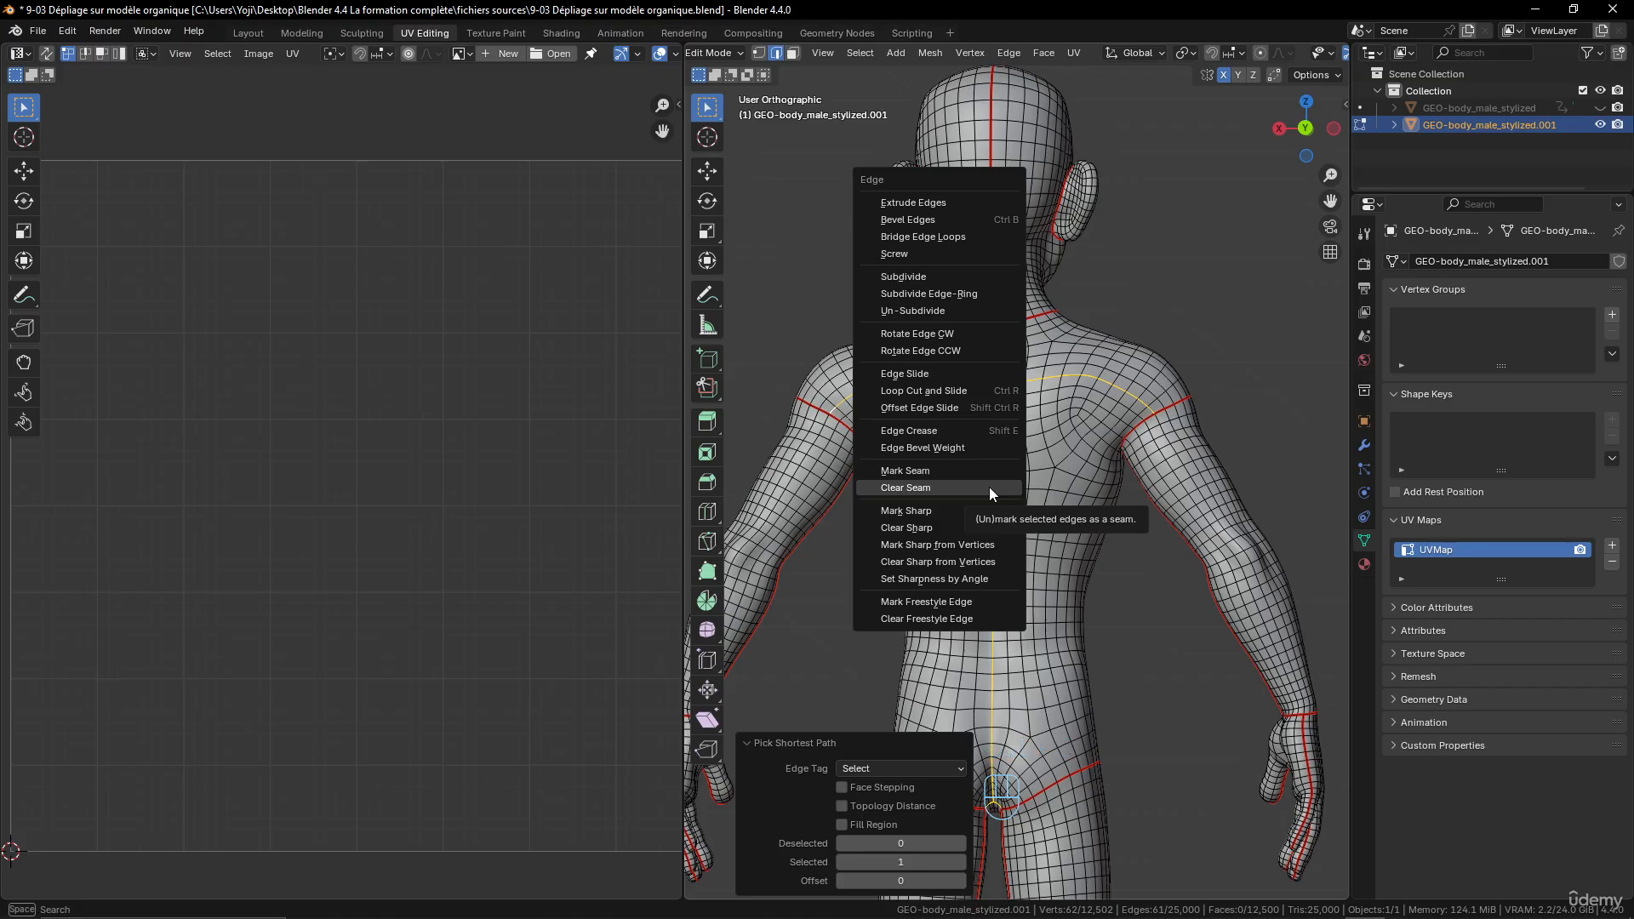
click(960, 470)
- Unwrap the entire mesh with the Angle Based method and inspect the opened torso island in the UV layout
scroll(1106, 439, down, 2)
key(a)
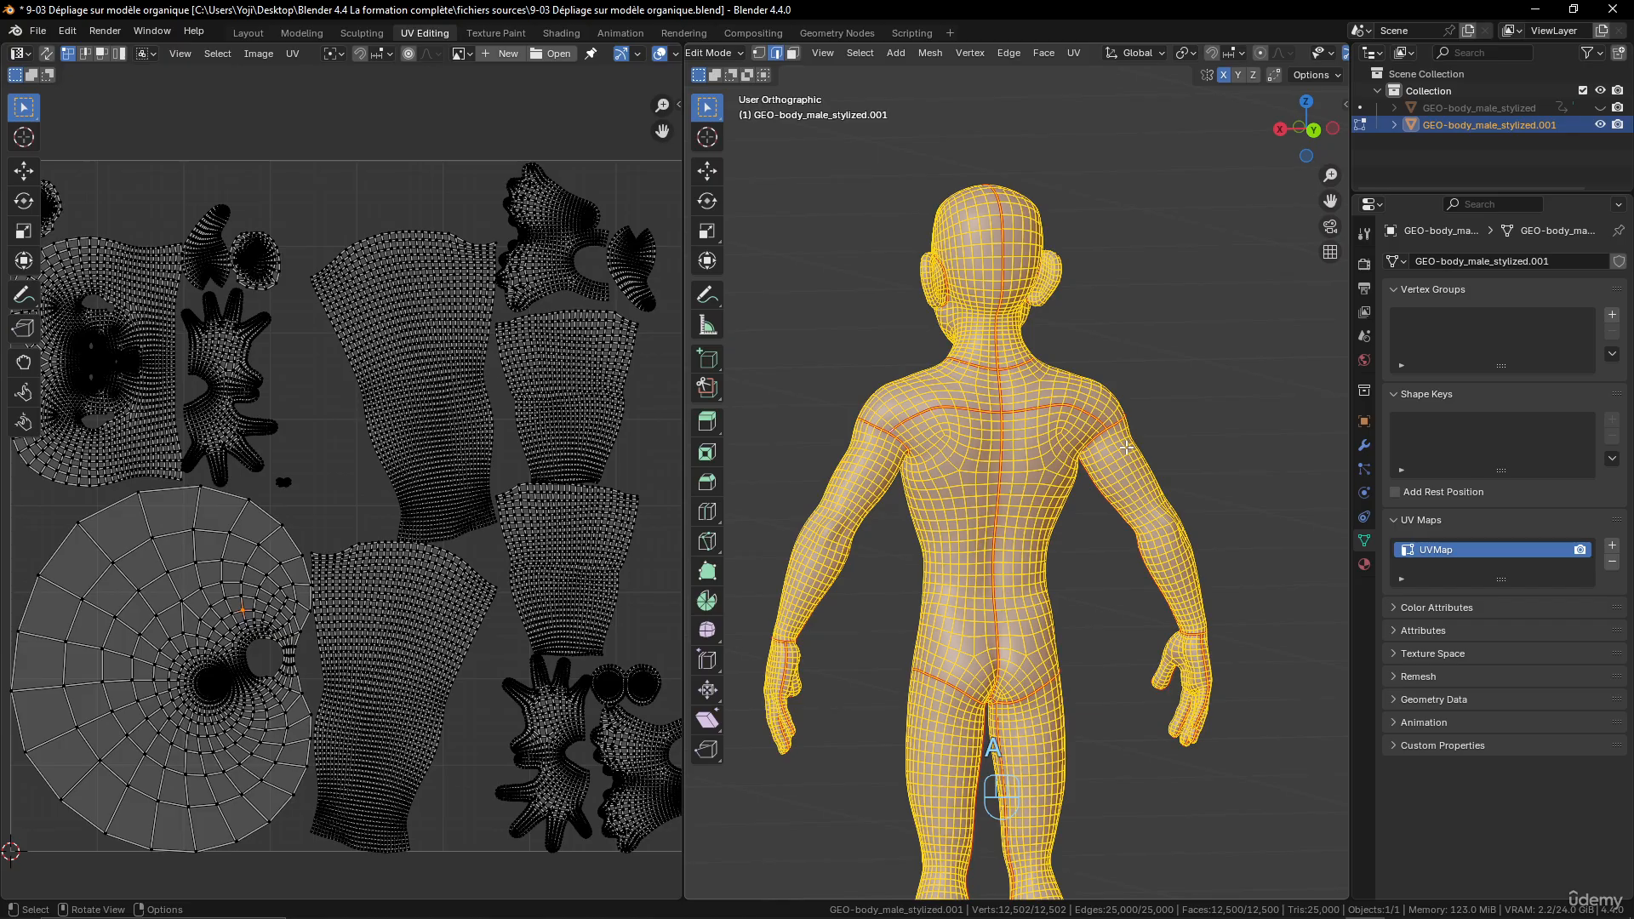
key(u)
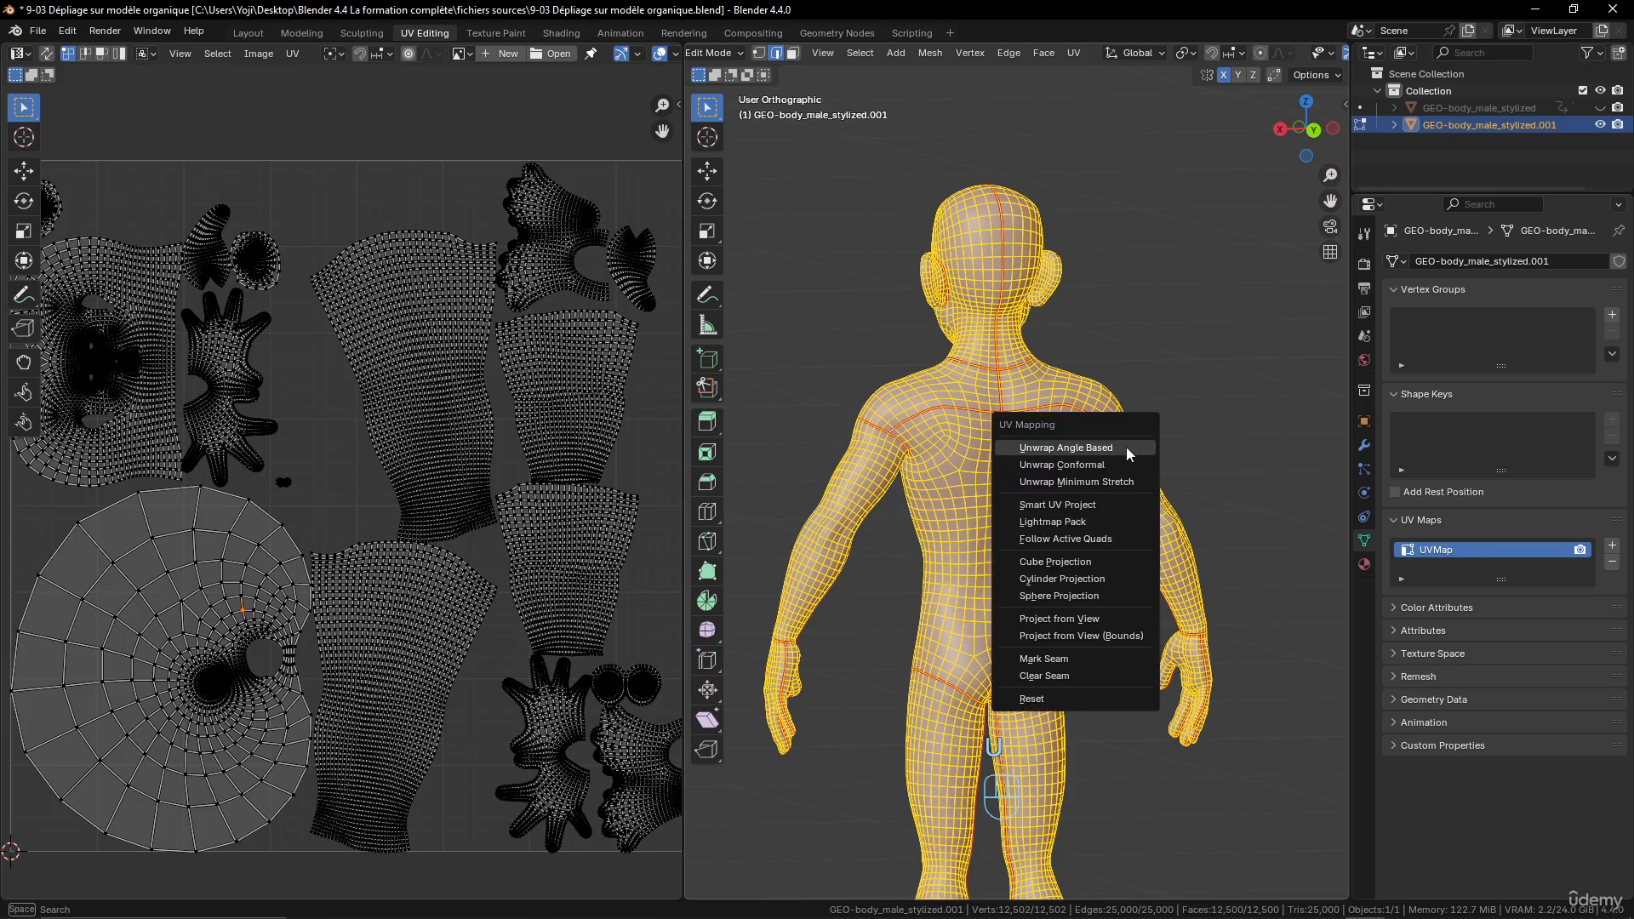
click(1127, 447)
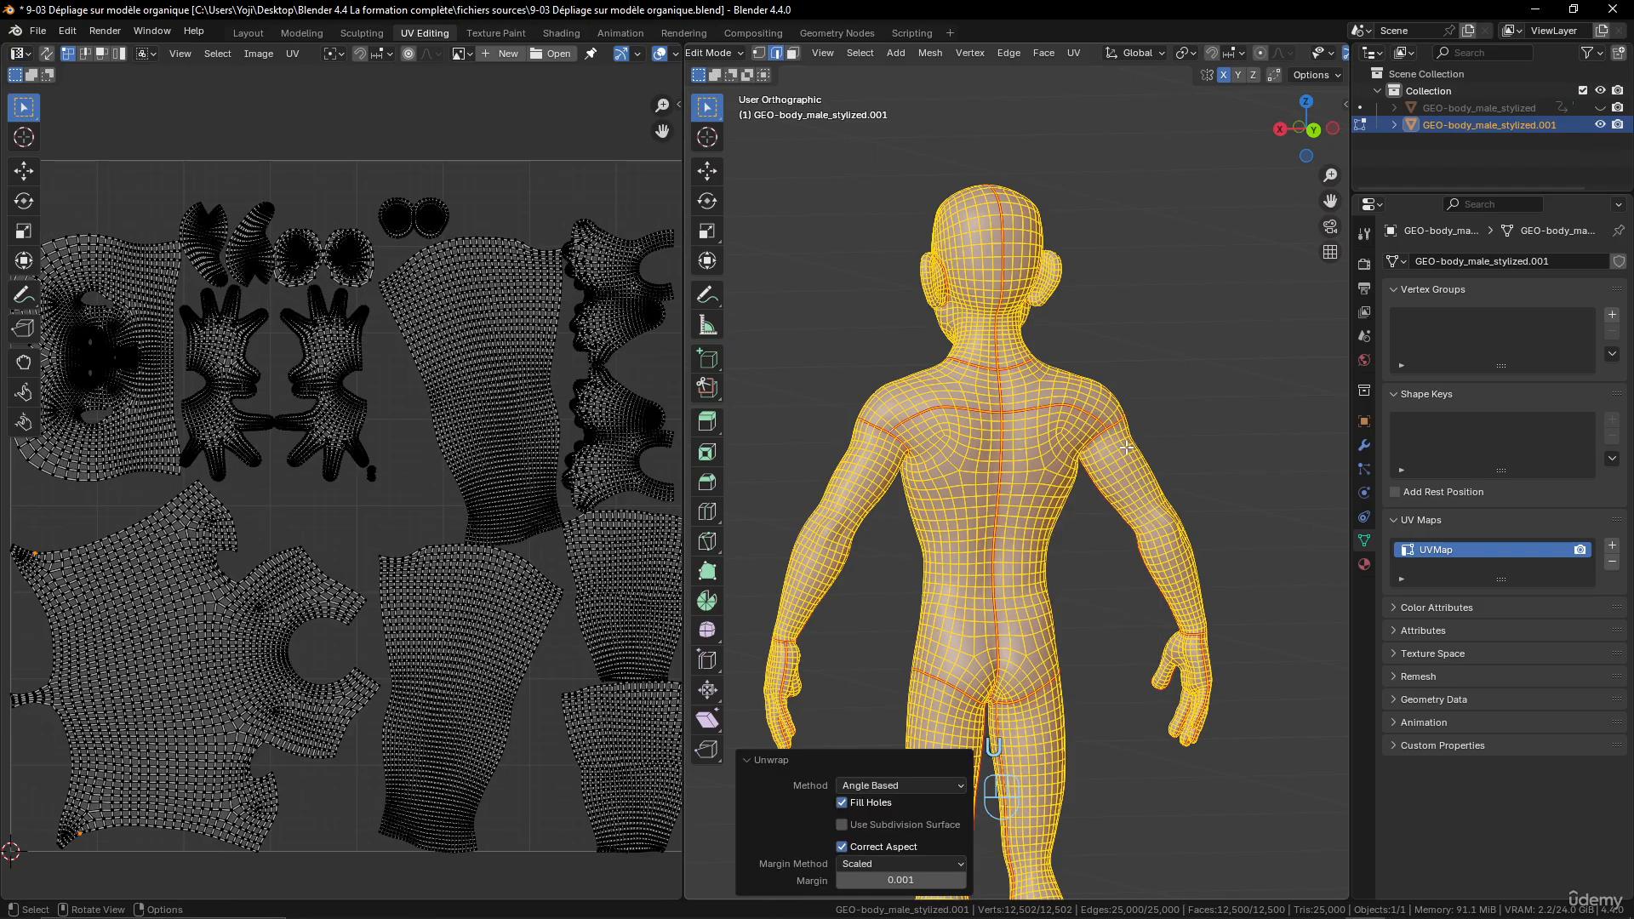
scroll(340, 636, up, 5)
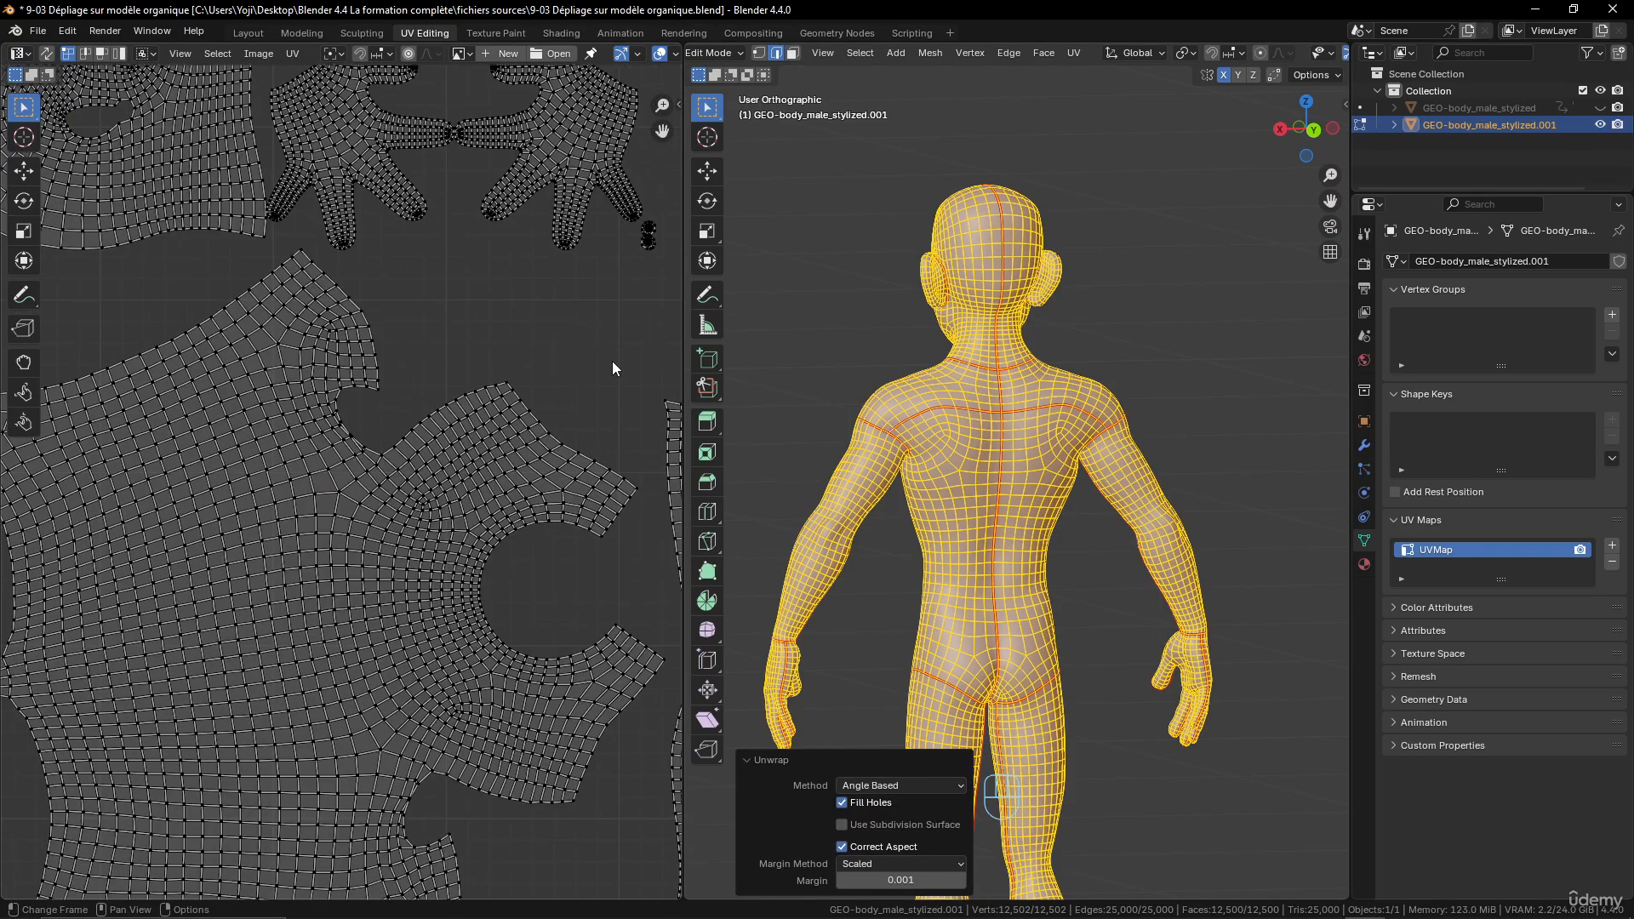
click(453, 484)
scroll(453, 484, down, 3)
scroll(805, 458, down, 2)
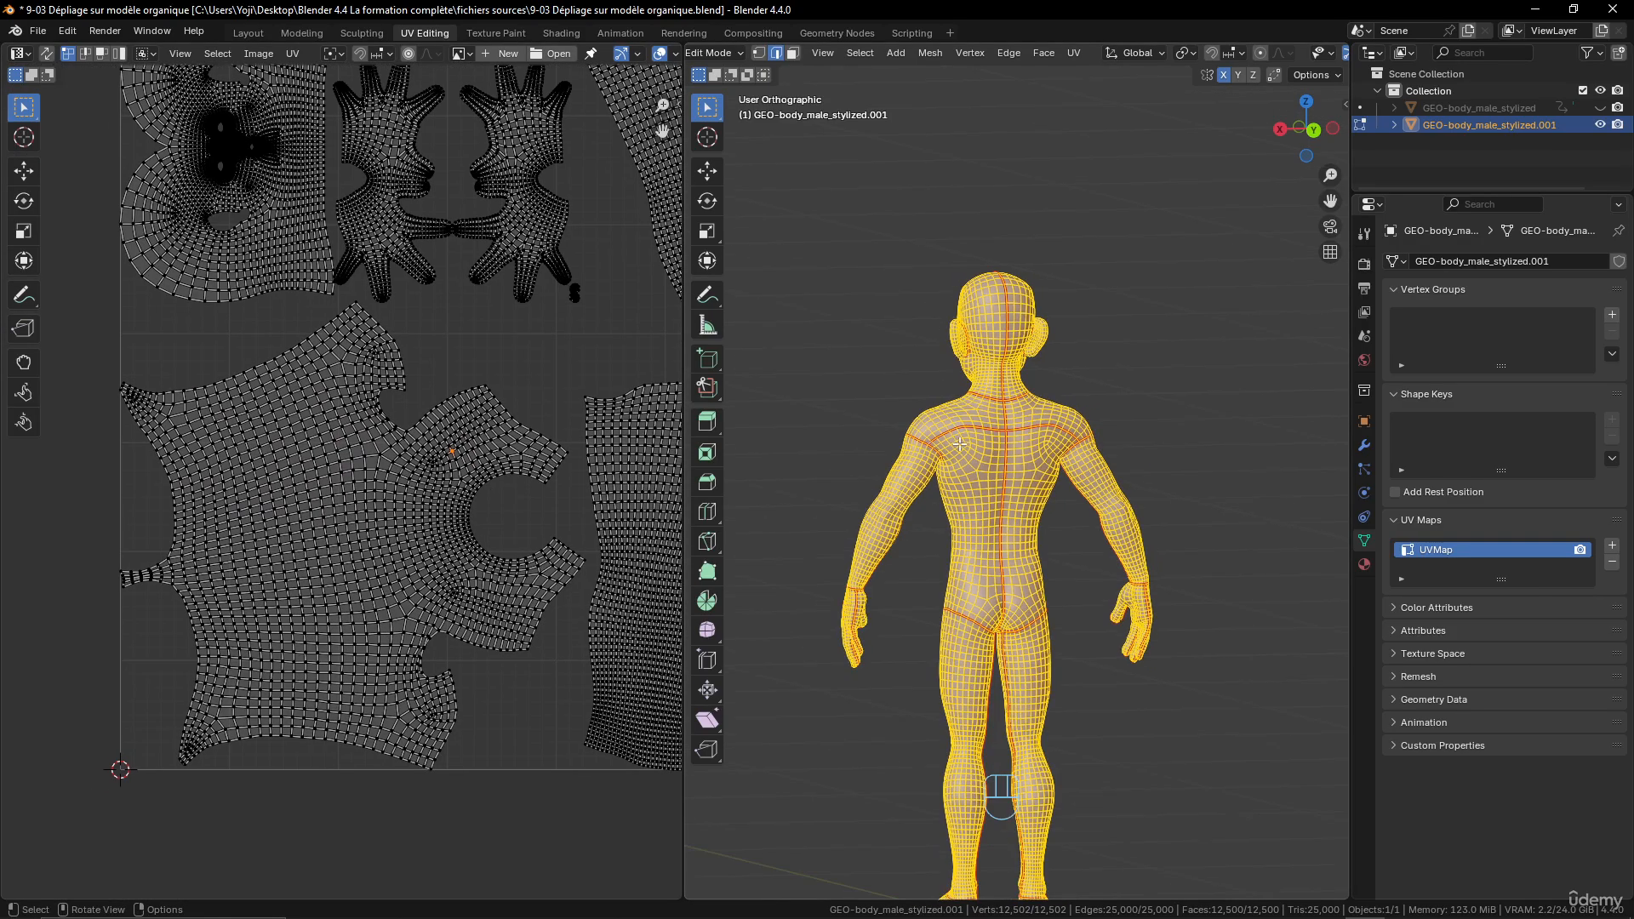
- Show the body in Material Preview and Object Mode, and inspect the checker pattern for stretching from the head to the feet
middle_drag(802, 458, 886, 461)
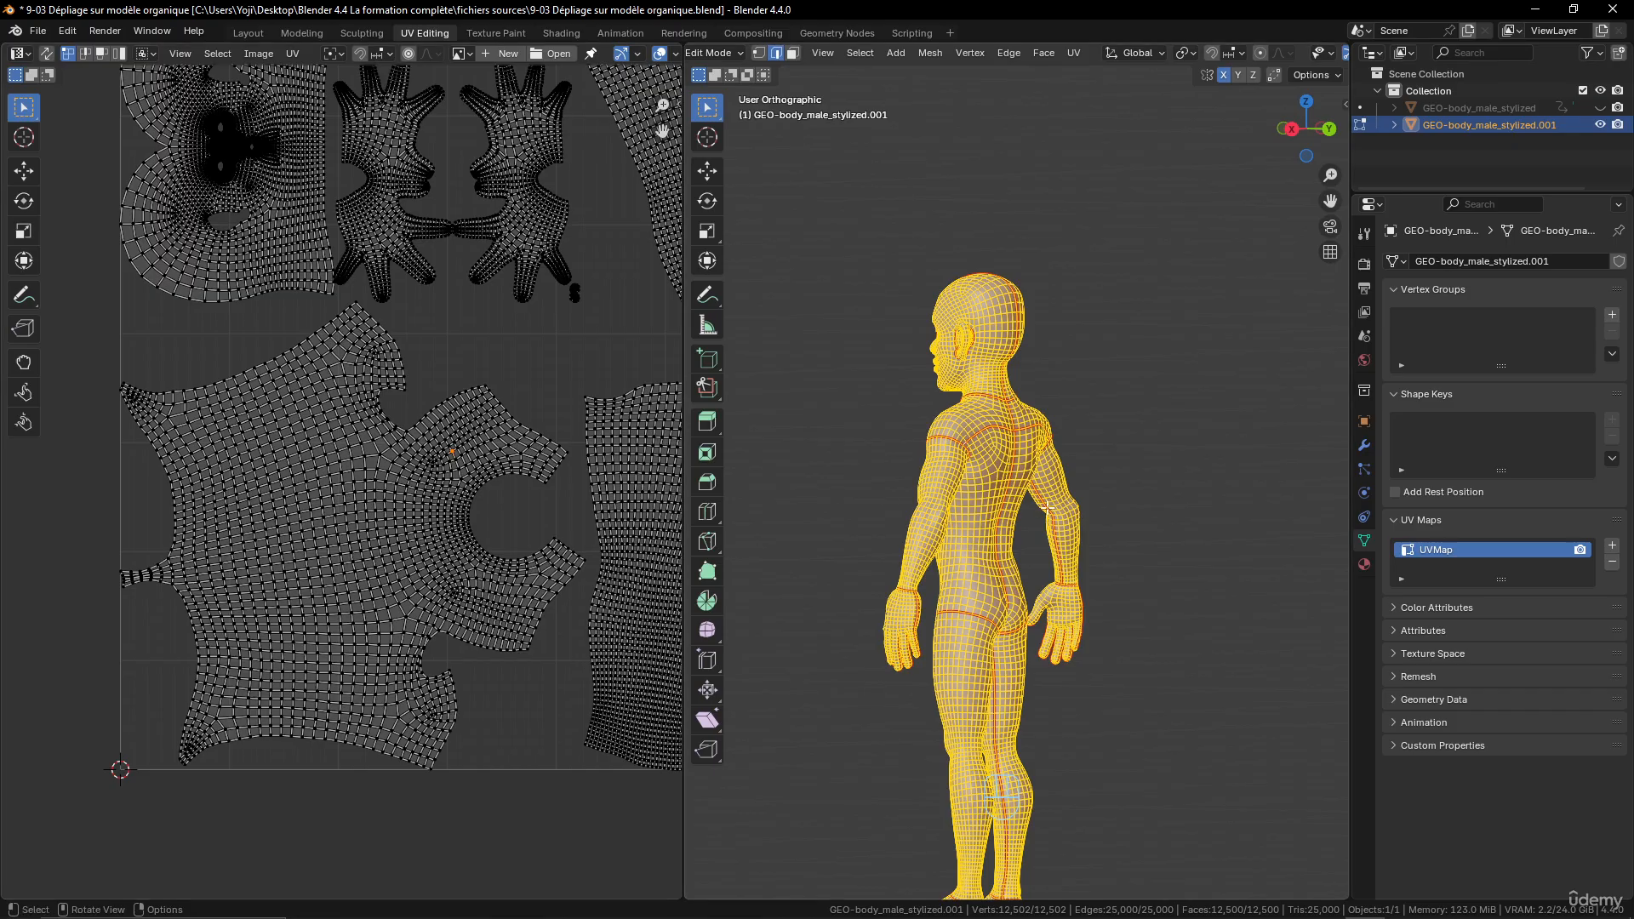
mouse_move(1048, 508)
middle_down()
mouse_move(1113, 511)
mouse_move(1046, 535)
middle_up()
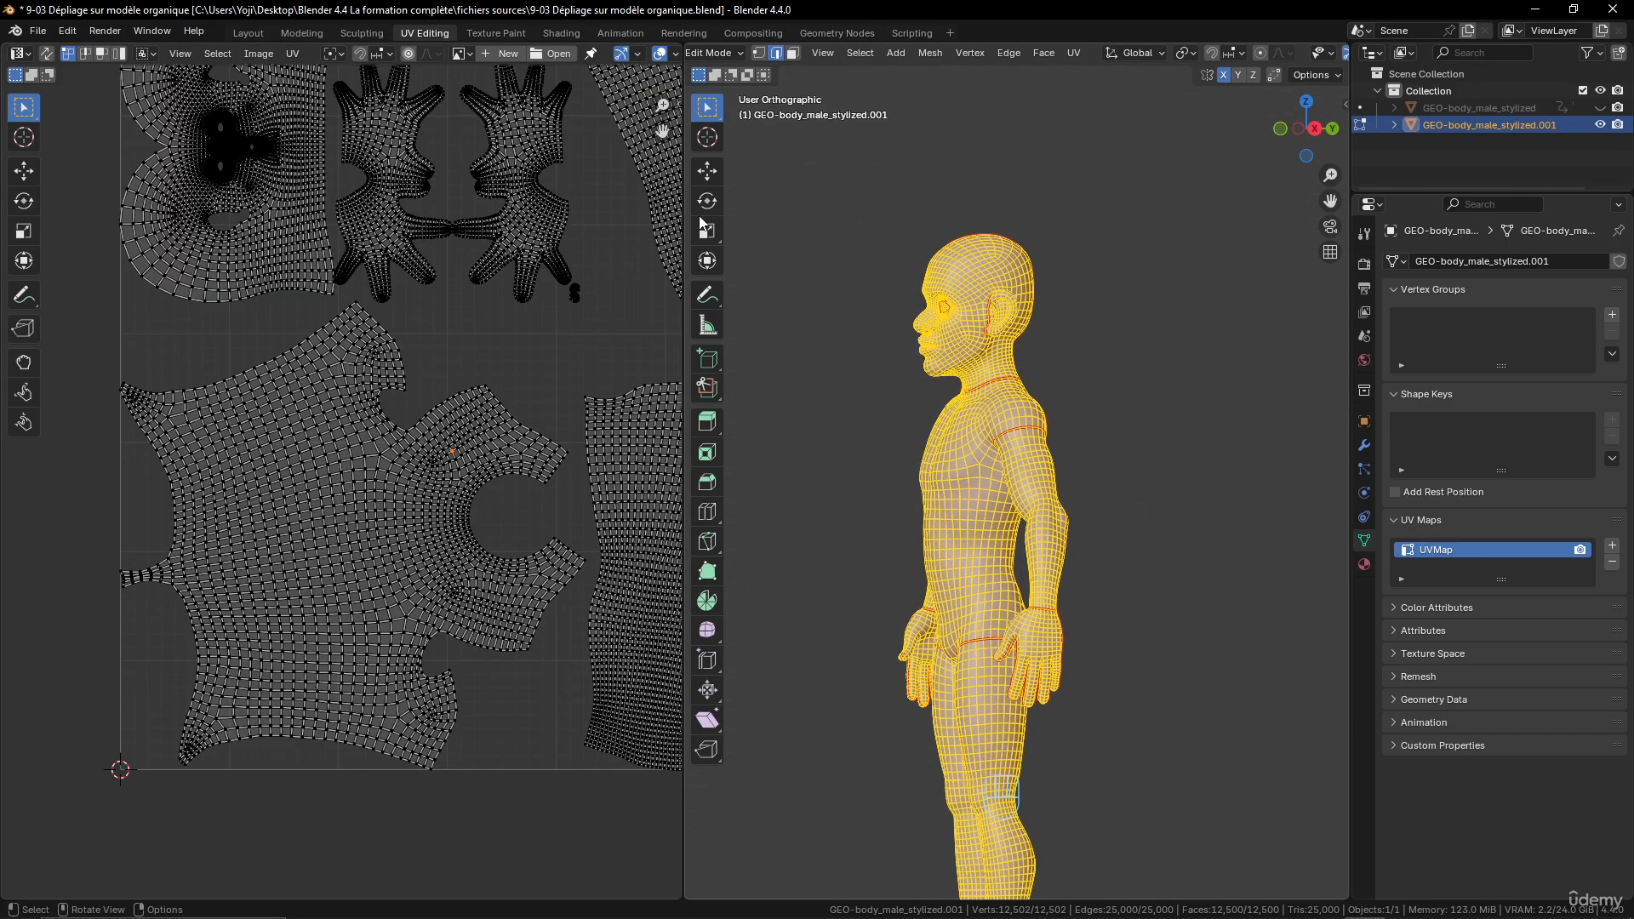
scroll(1230, 53, down, 5)
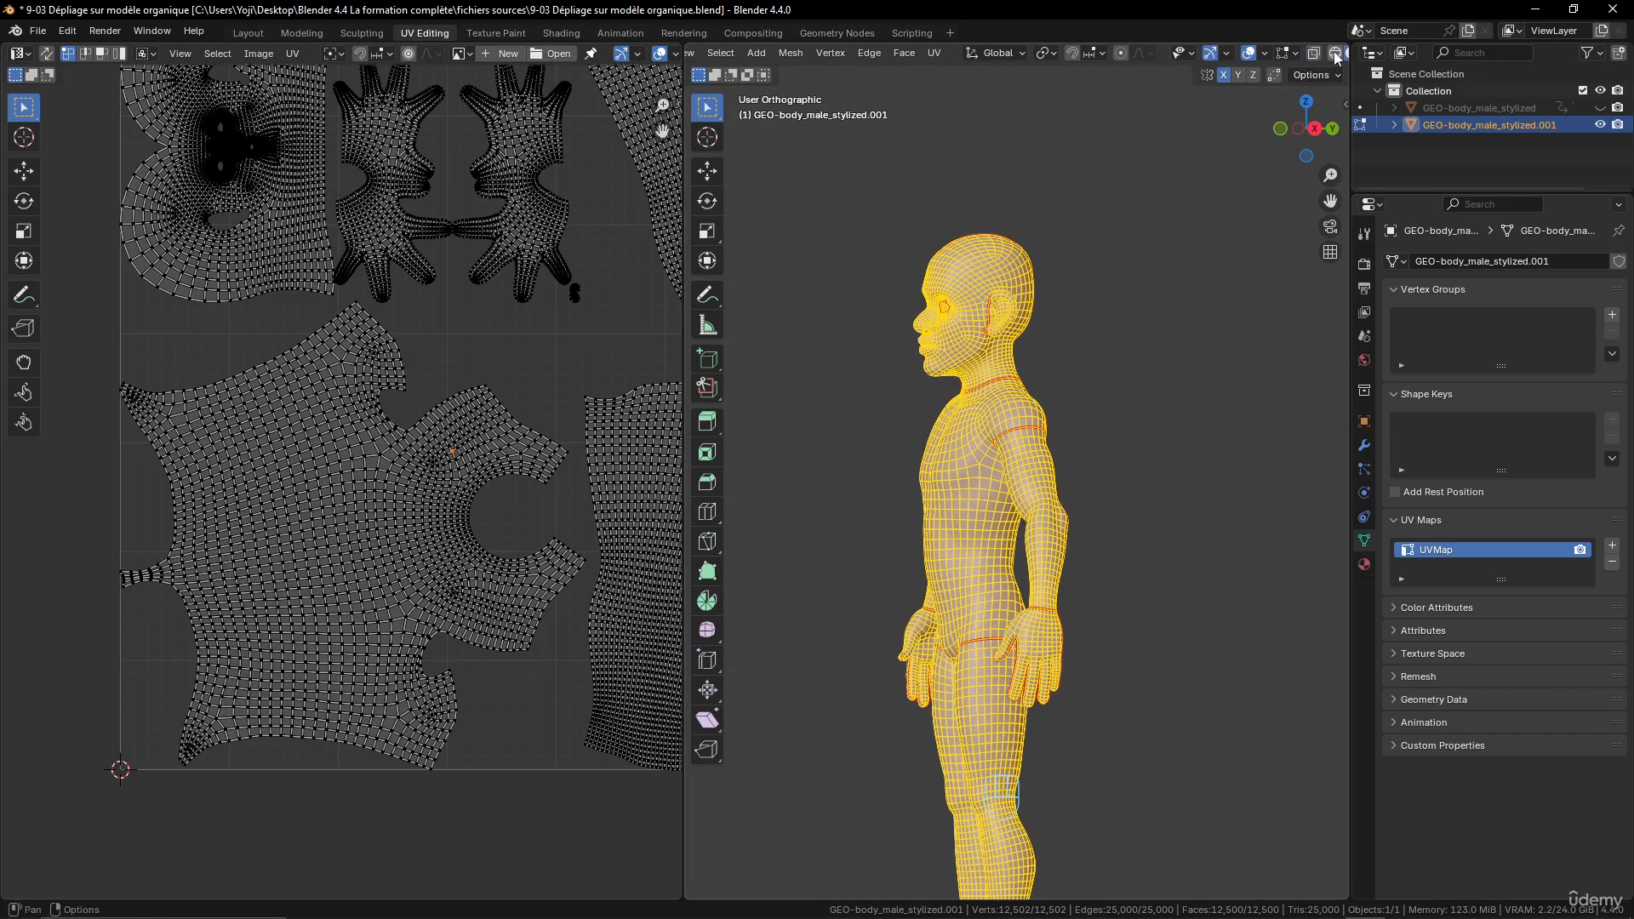
click(1303, 53)
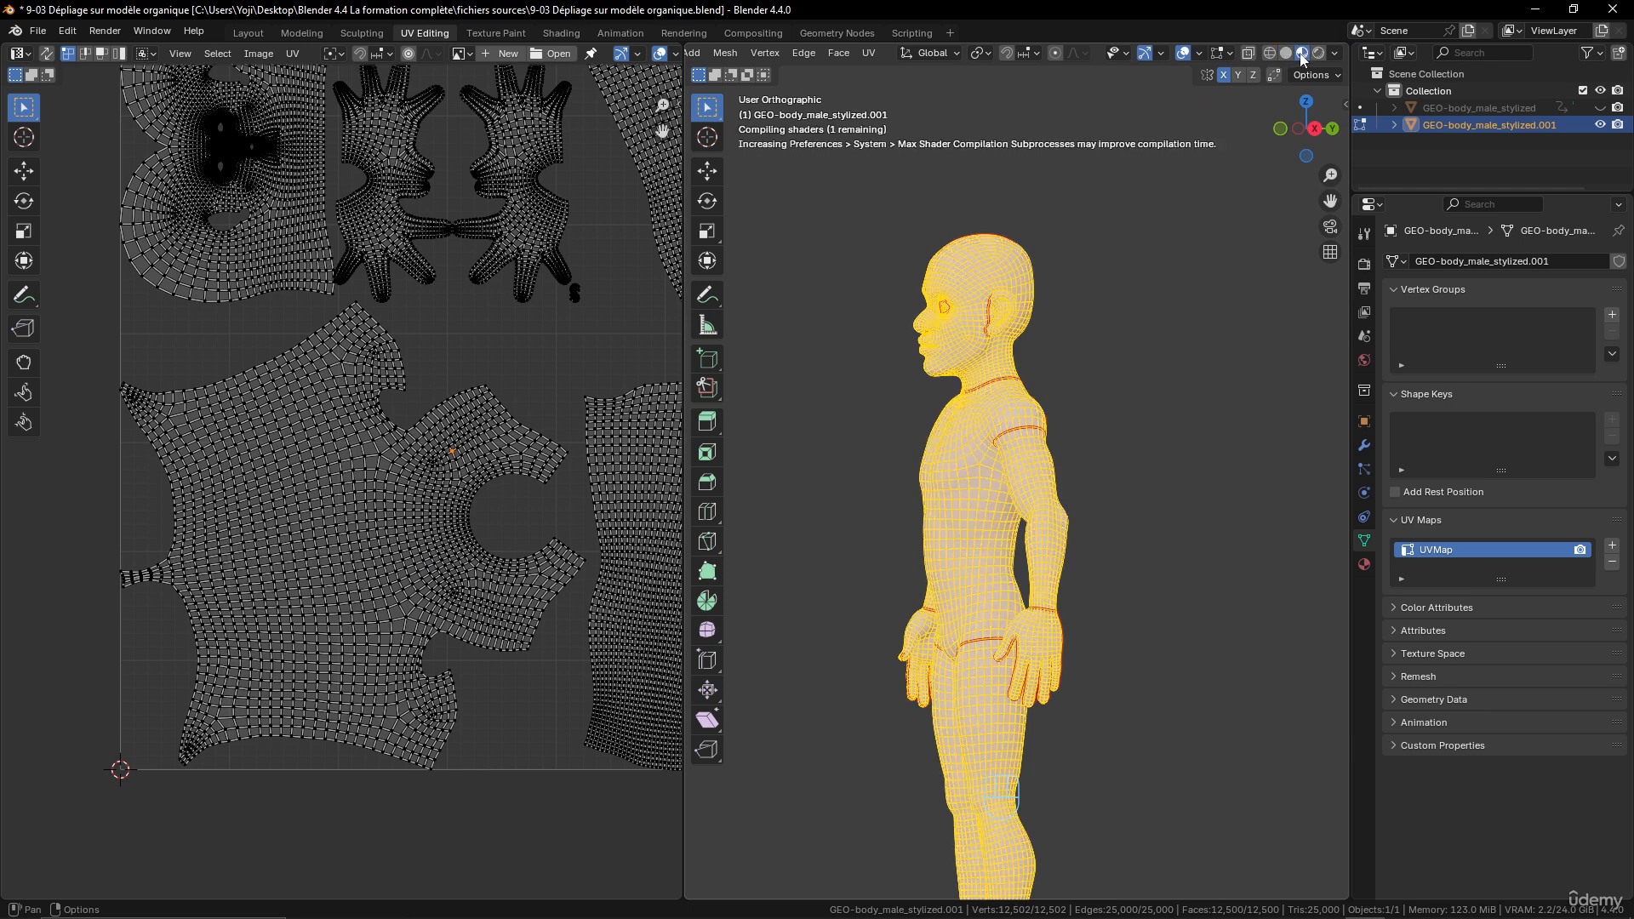
mouse_move(1022, 452)
middle_down()
mouse_move(1157, 448)
mouse_move(802, 475)
mouse_move(766, 463)
mouse_move(1134, 451)
mouse_move(1112, 420)
mouse_move(1122, 483)
mouse_move(1014, 488)
mouse_move(1009, 509)
middle_up()
key(Tab)
scroll(968, 258, up, 5)
scroll(1060, 427, down, 5)
scroll(1010, 508, down, 4)
middle_drag(1018, 605, 1046, 586)
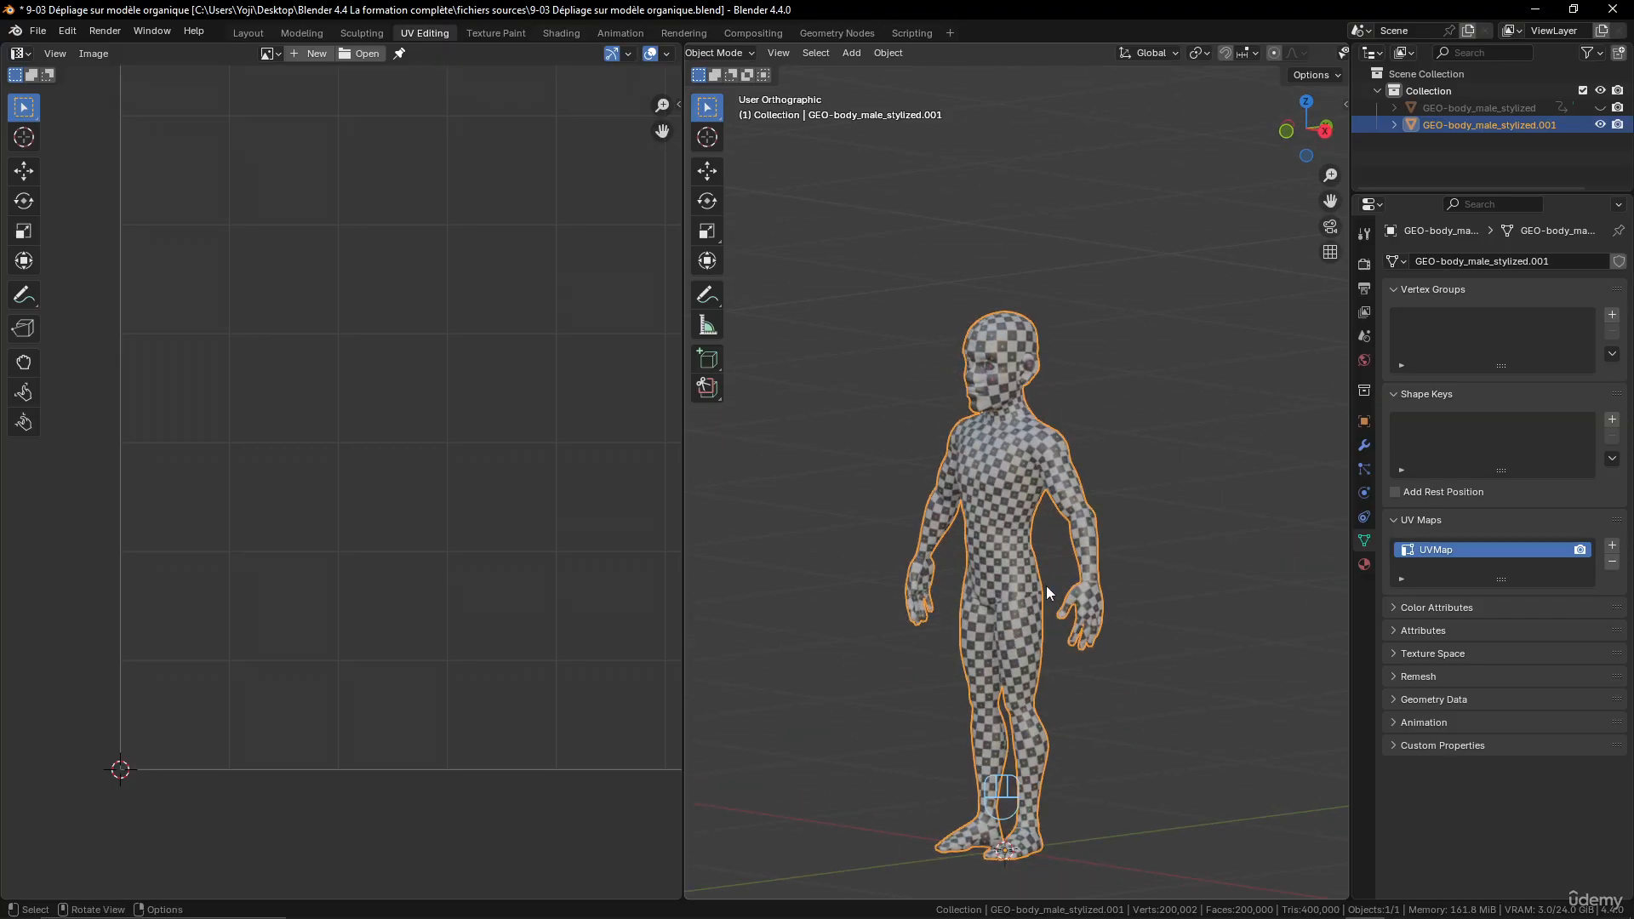
scroll(1046, 586, up, 4)
shift+middle_drag(1053, 284, 1054, 389)
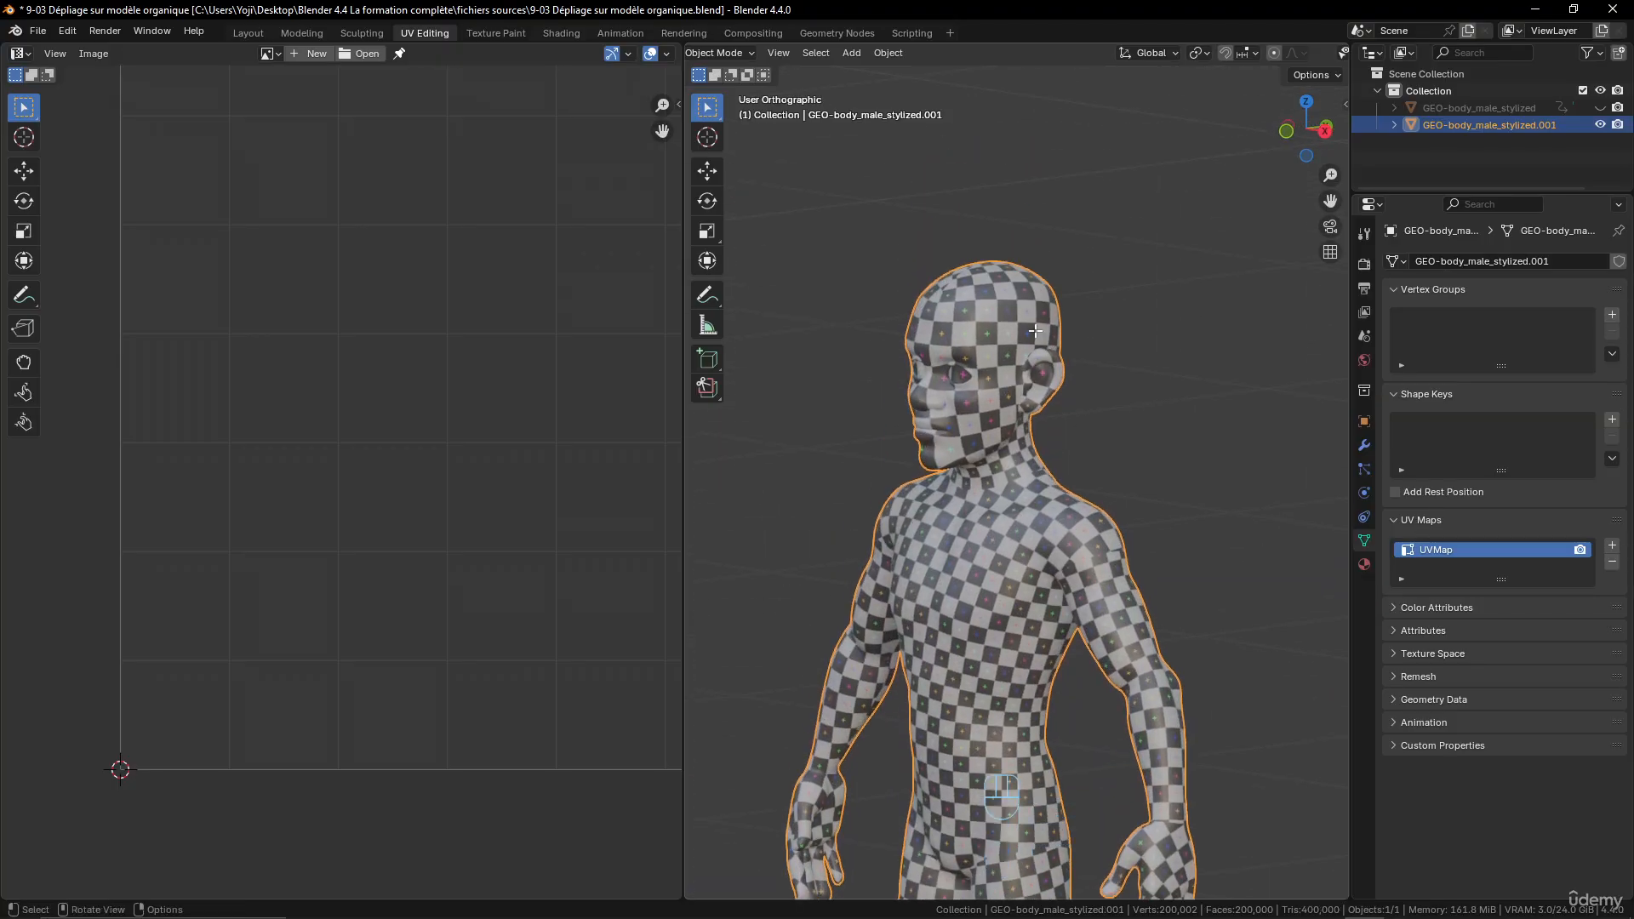
- Return to Edit Mode and select the edge loop running around the face across the forehead, temples and jaw
key(Tab)
scroll(1013, 358, up, 3)
shift+middle_drag(1014, 327, 1035, 396)
scroll(962, 324, up, 3)
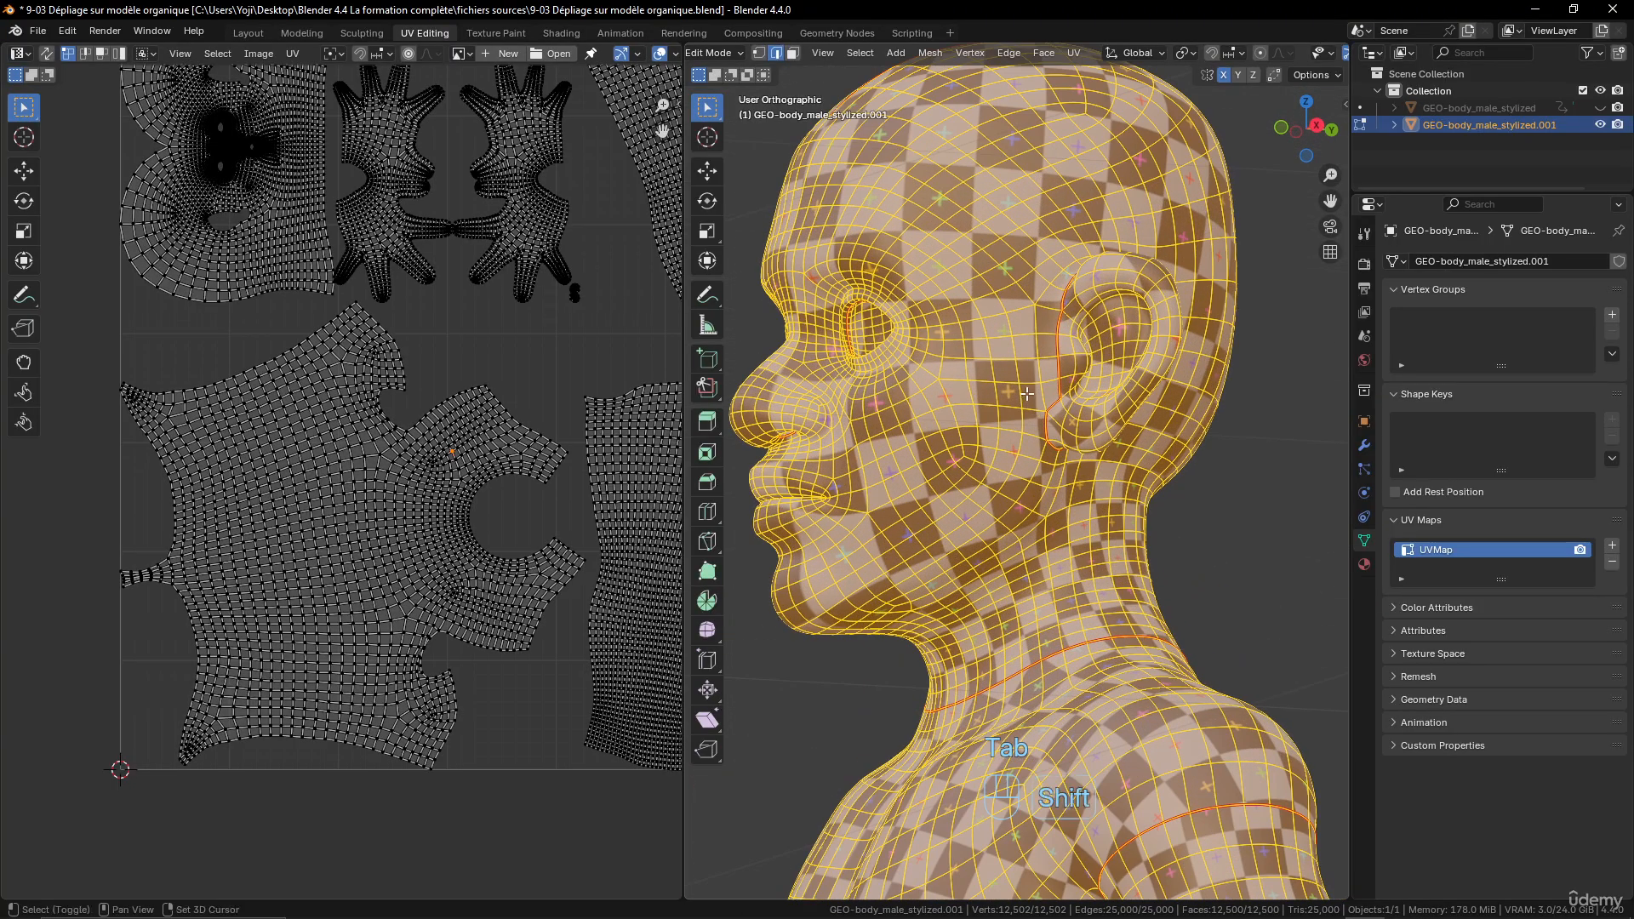
shift+middle_drag(952, 309, 983, 340)
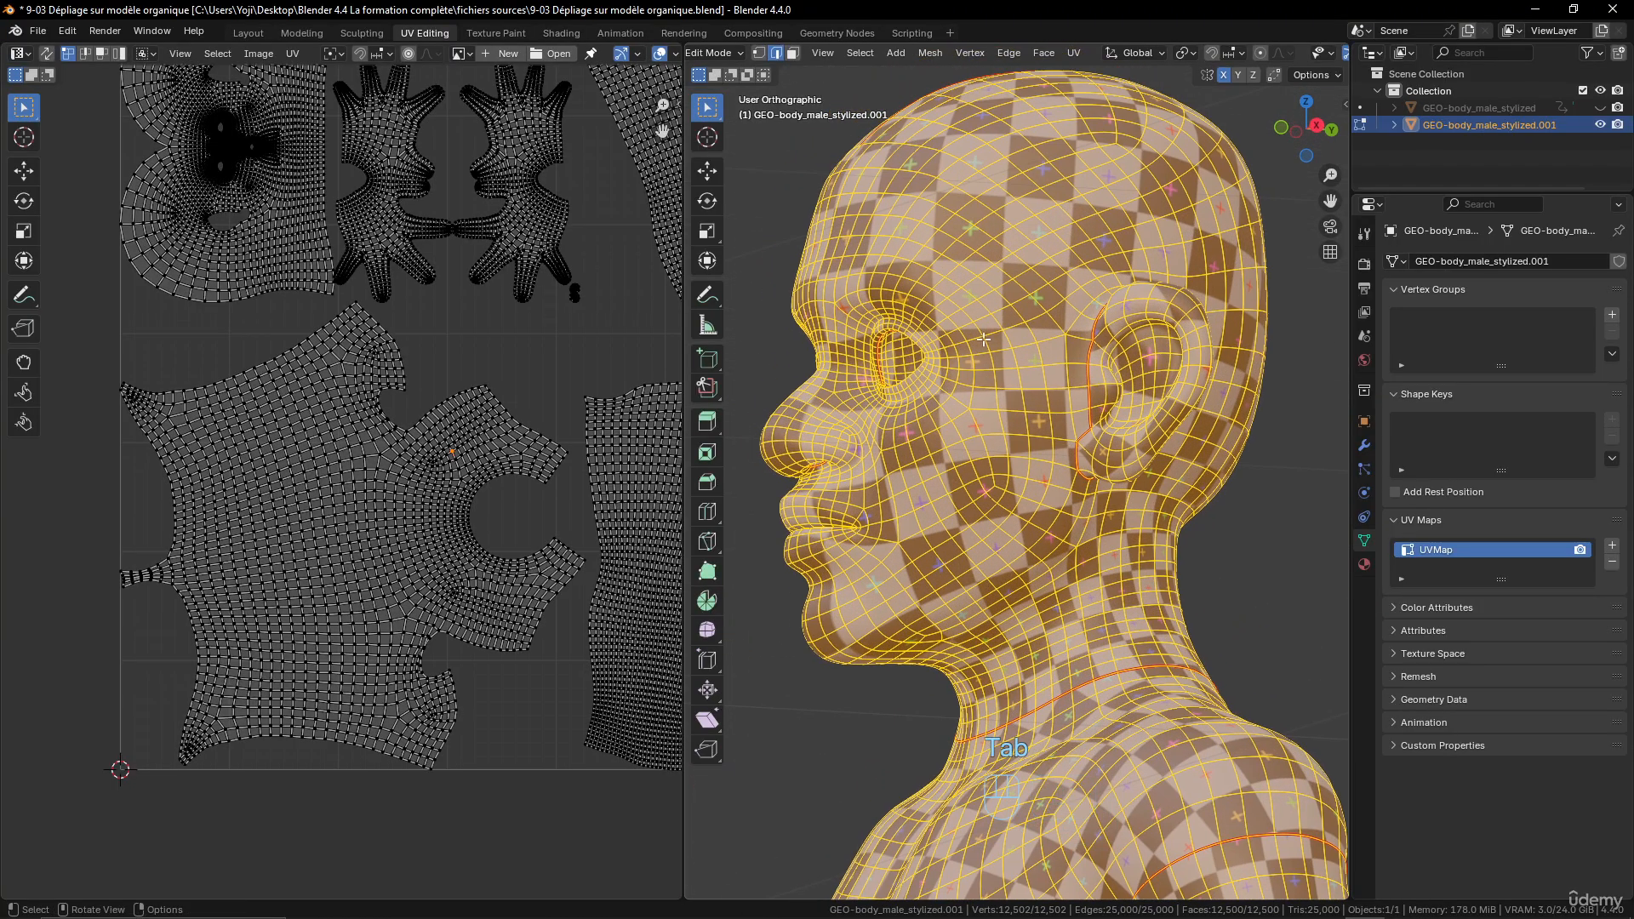
alt+click(936, 253)
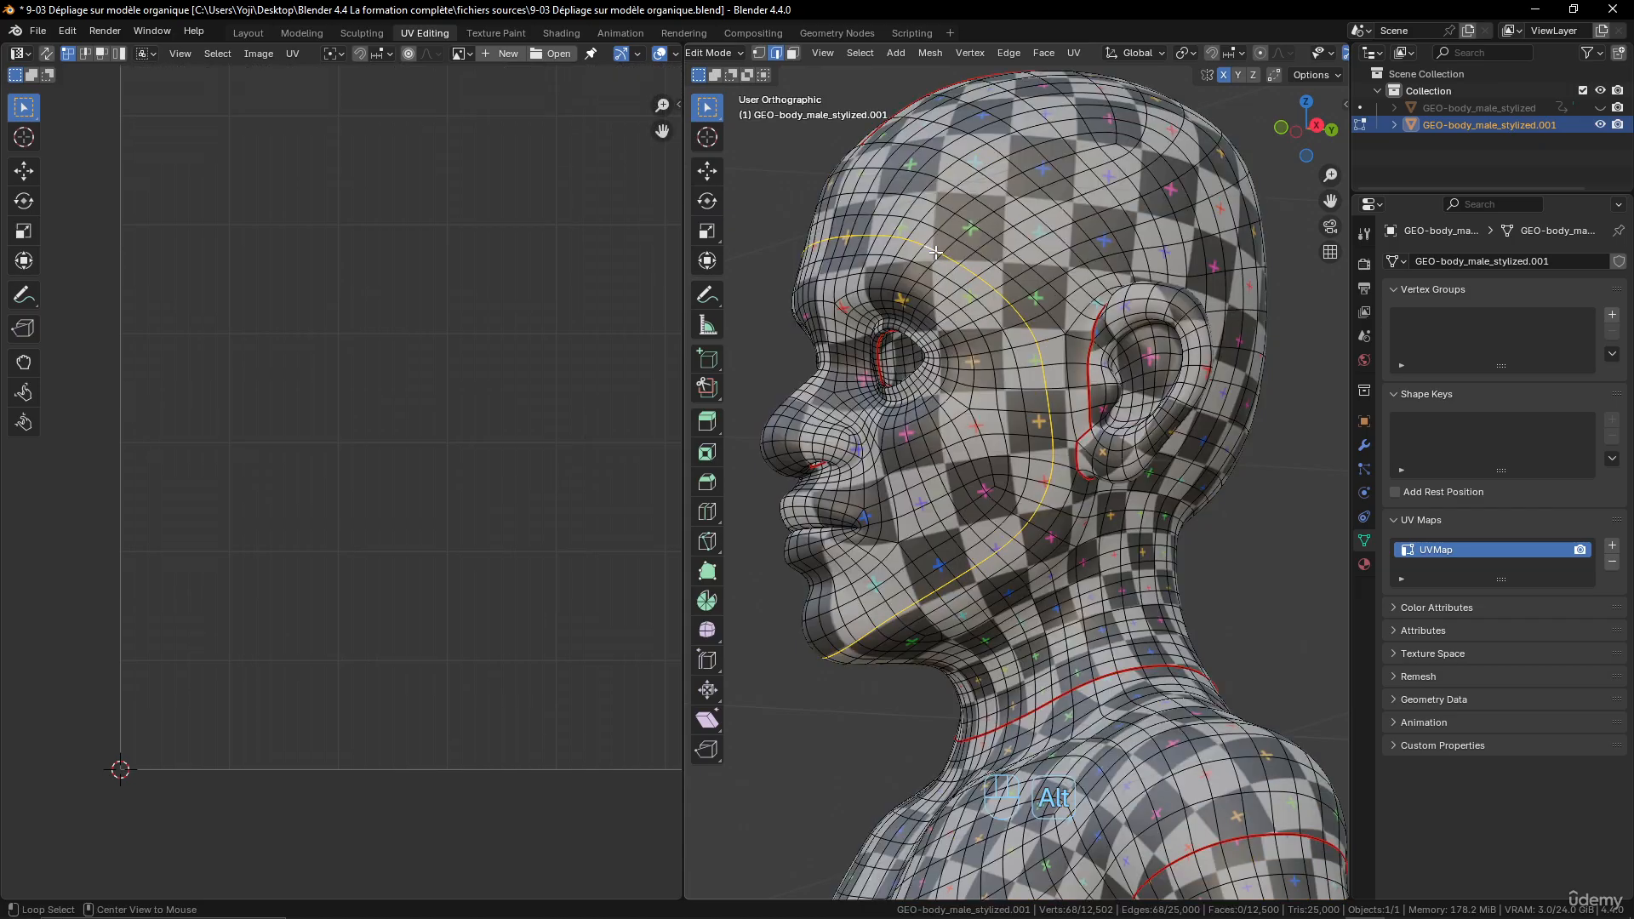
middle_drag(936, 253, 1165, 300)
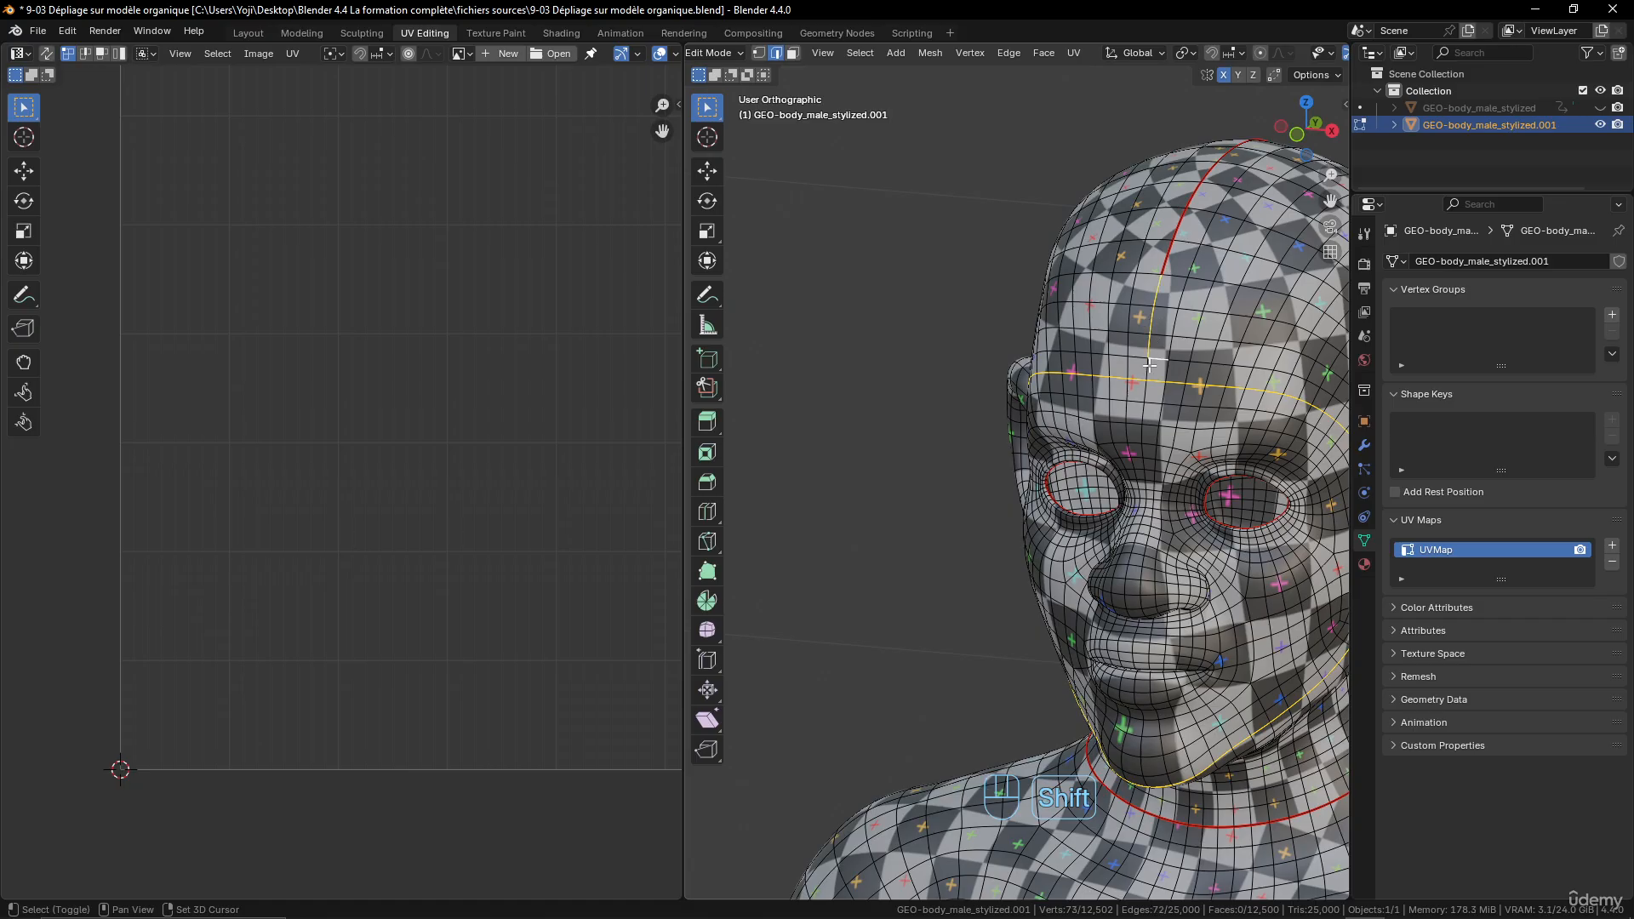
- Check the selected edge loop around the face from the side and mark it as a seam
middle_drag(1147, 364, 1147, 416)
scroll(1147, 416, up, 5)
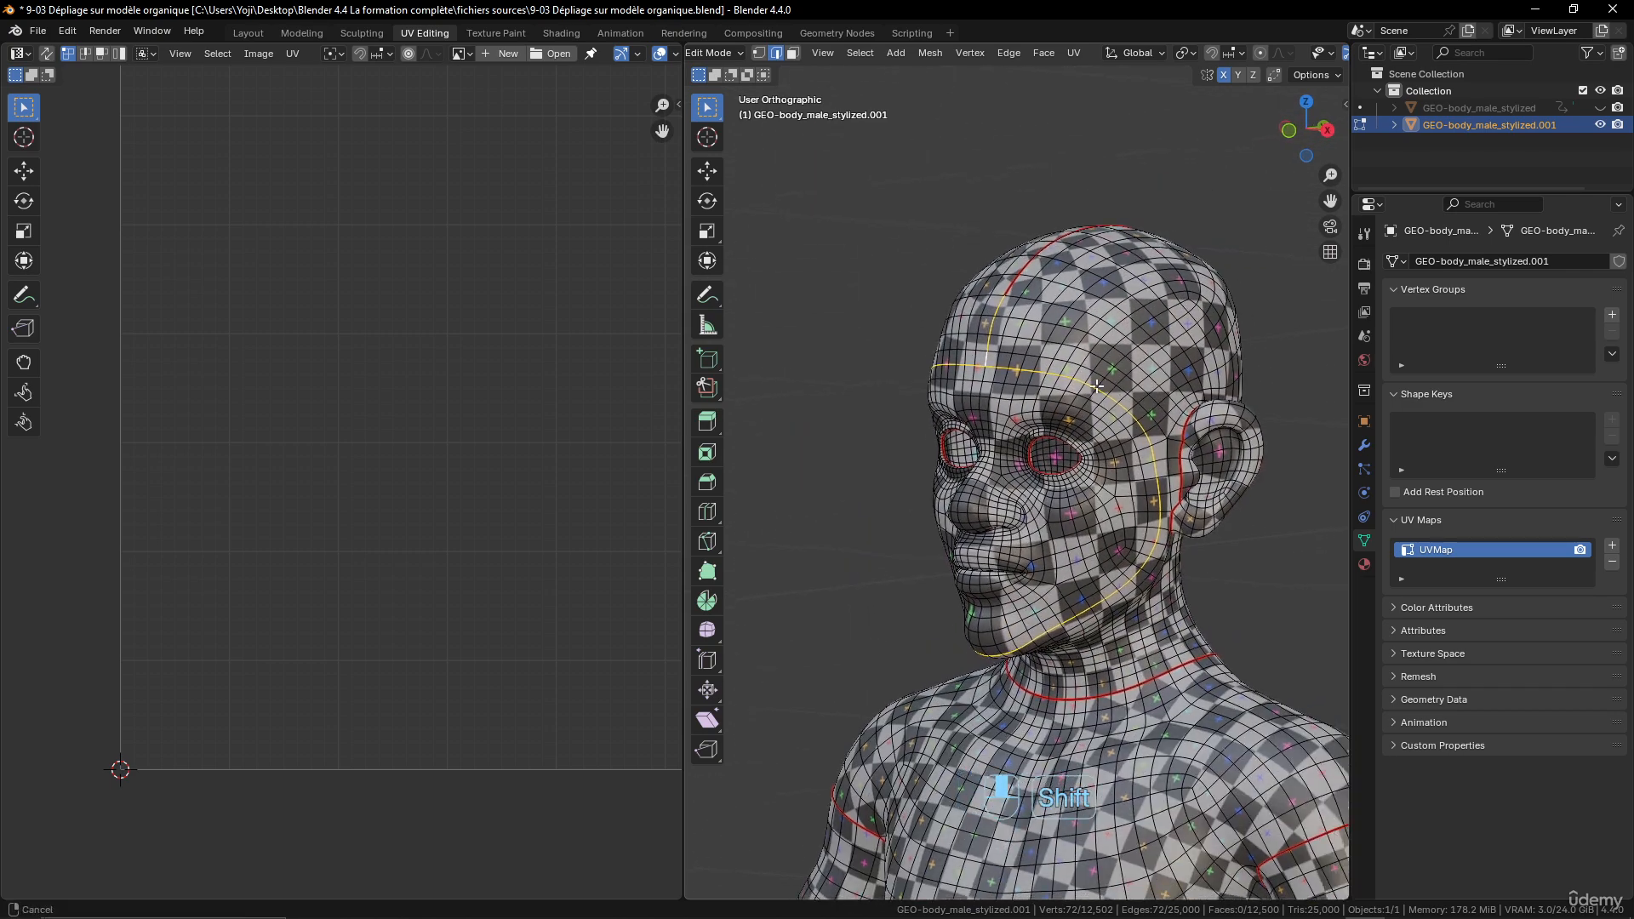
scroll(1058, 410, down, 3)
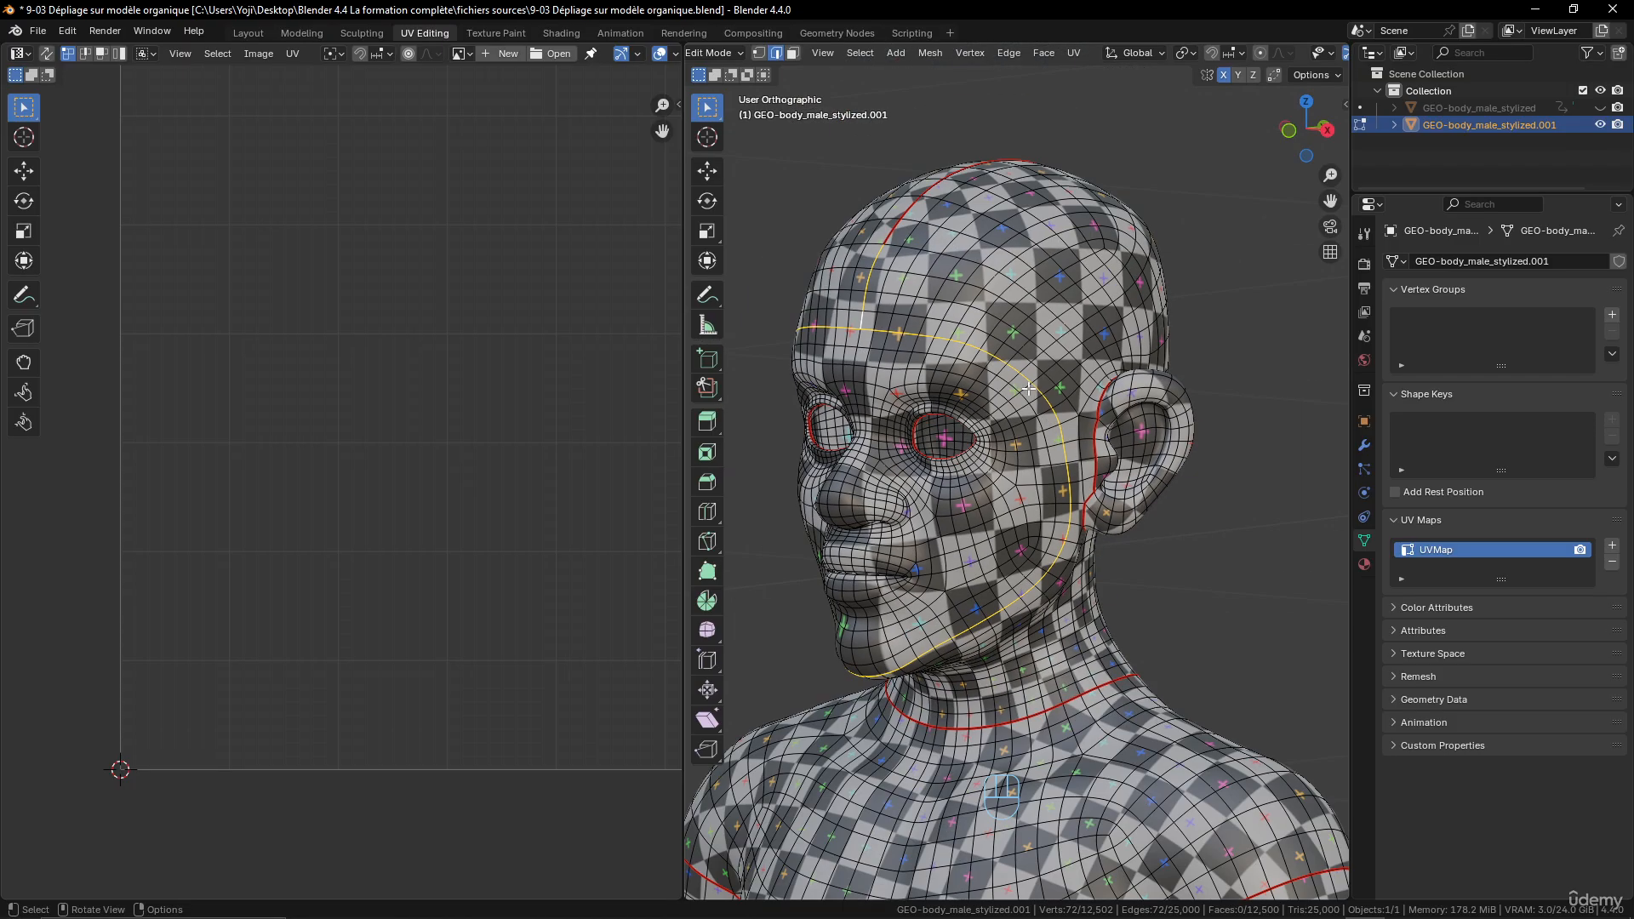
key(ctrl+e)
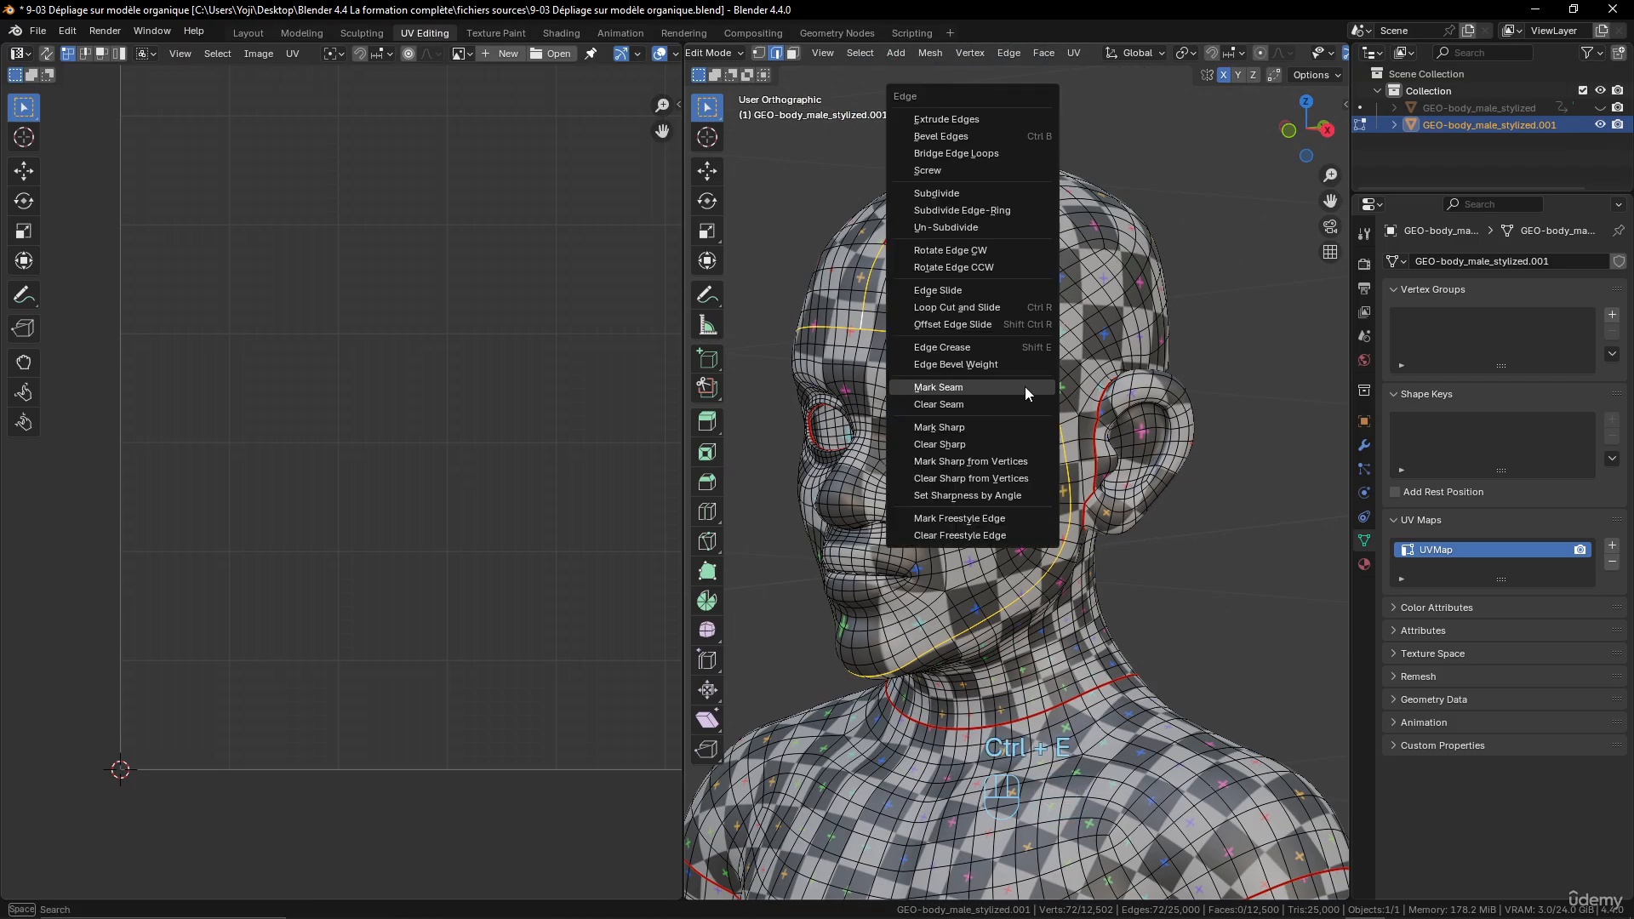
click(1025, 386)
- Select the entire body mesh and unwrap it with the Angle Based method
key(a)
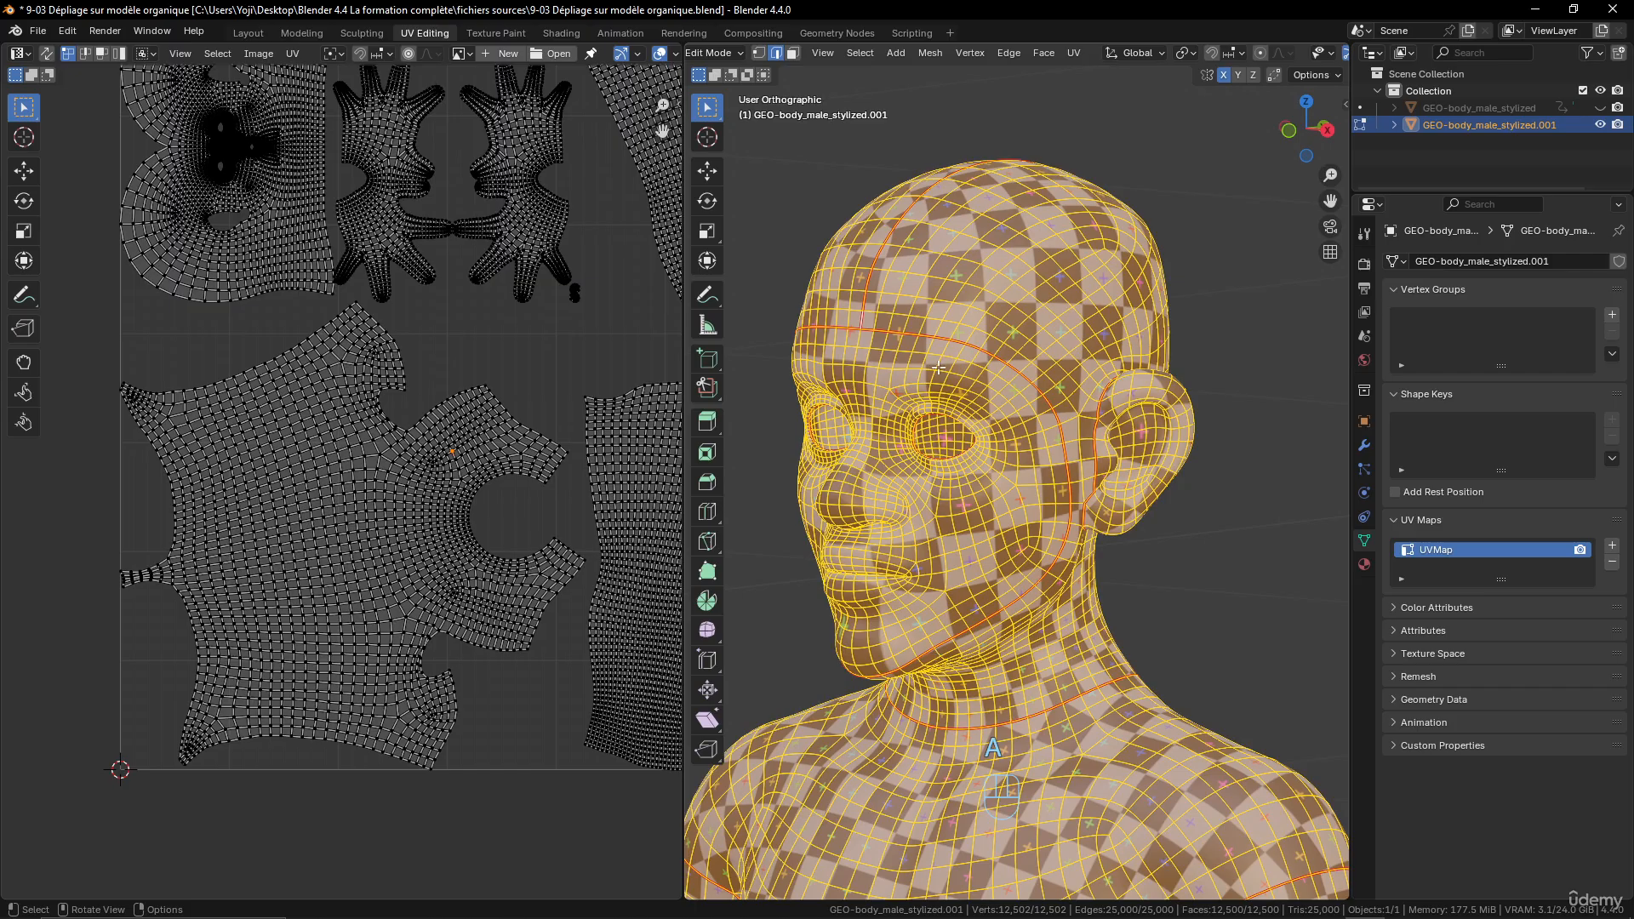
scroll(967, 582, down, 2)
scroll(1010, 522, up, 2)
scroll(1008, 504, down, 2)
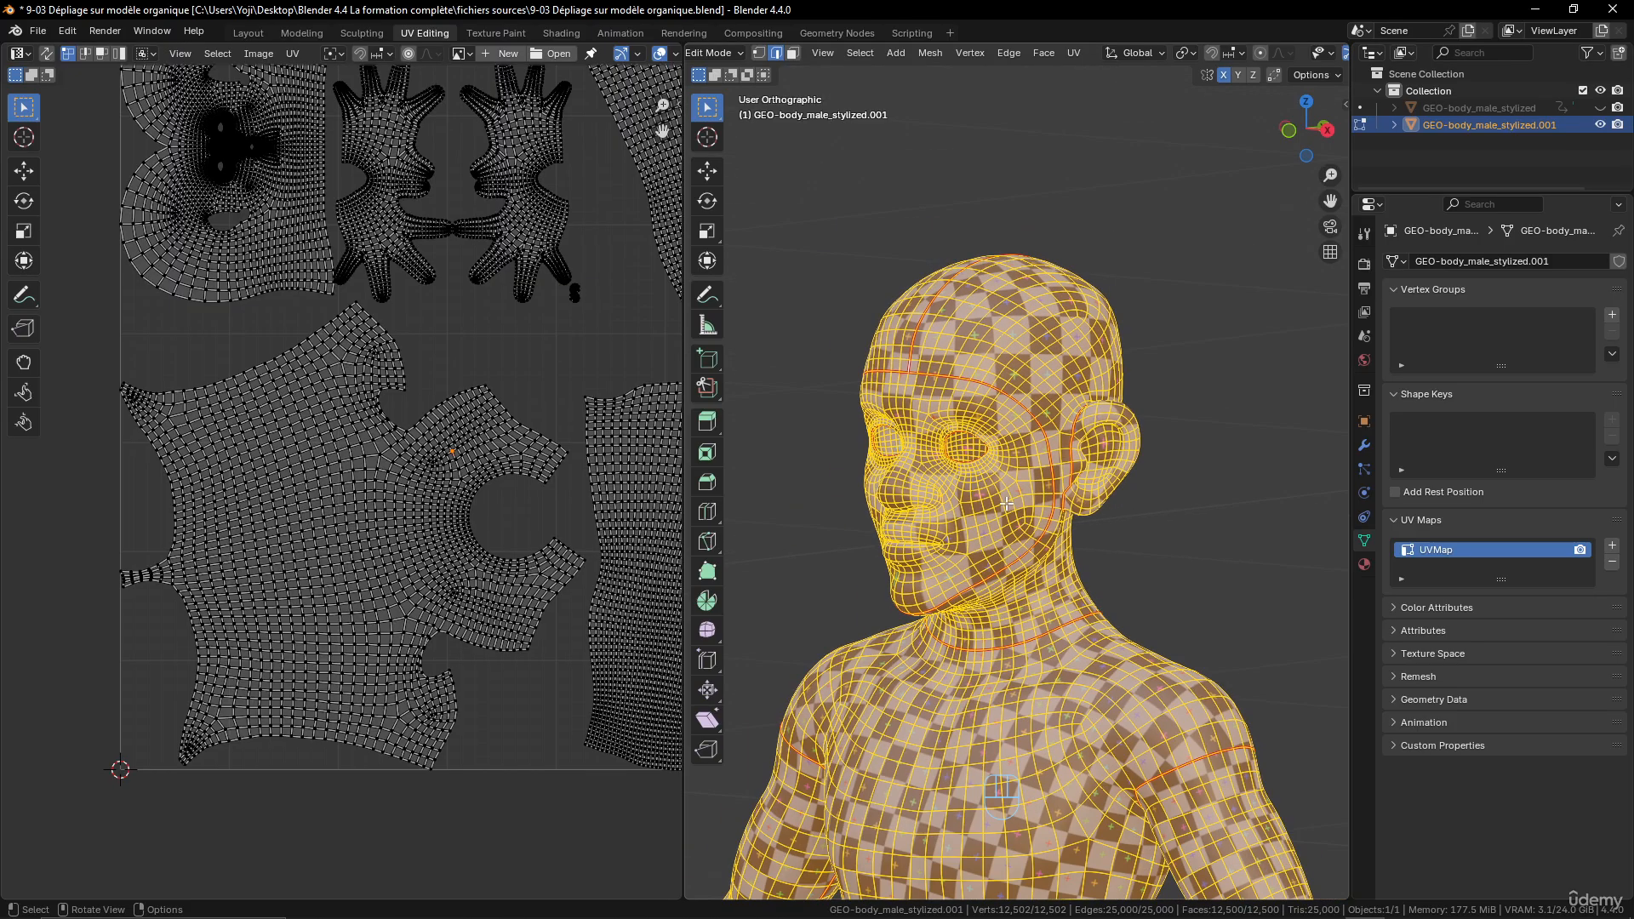
key(u)
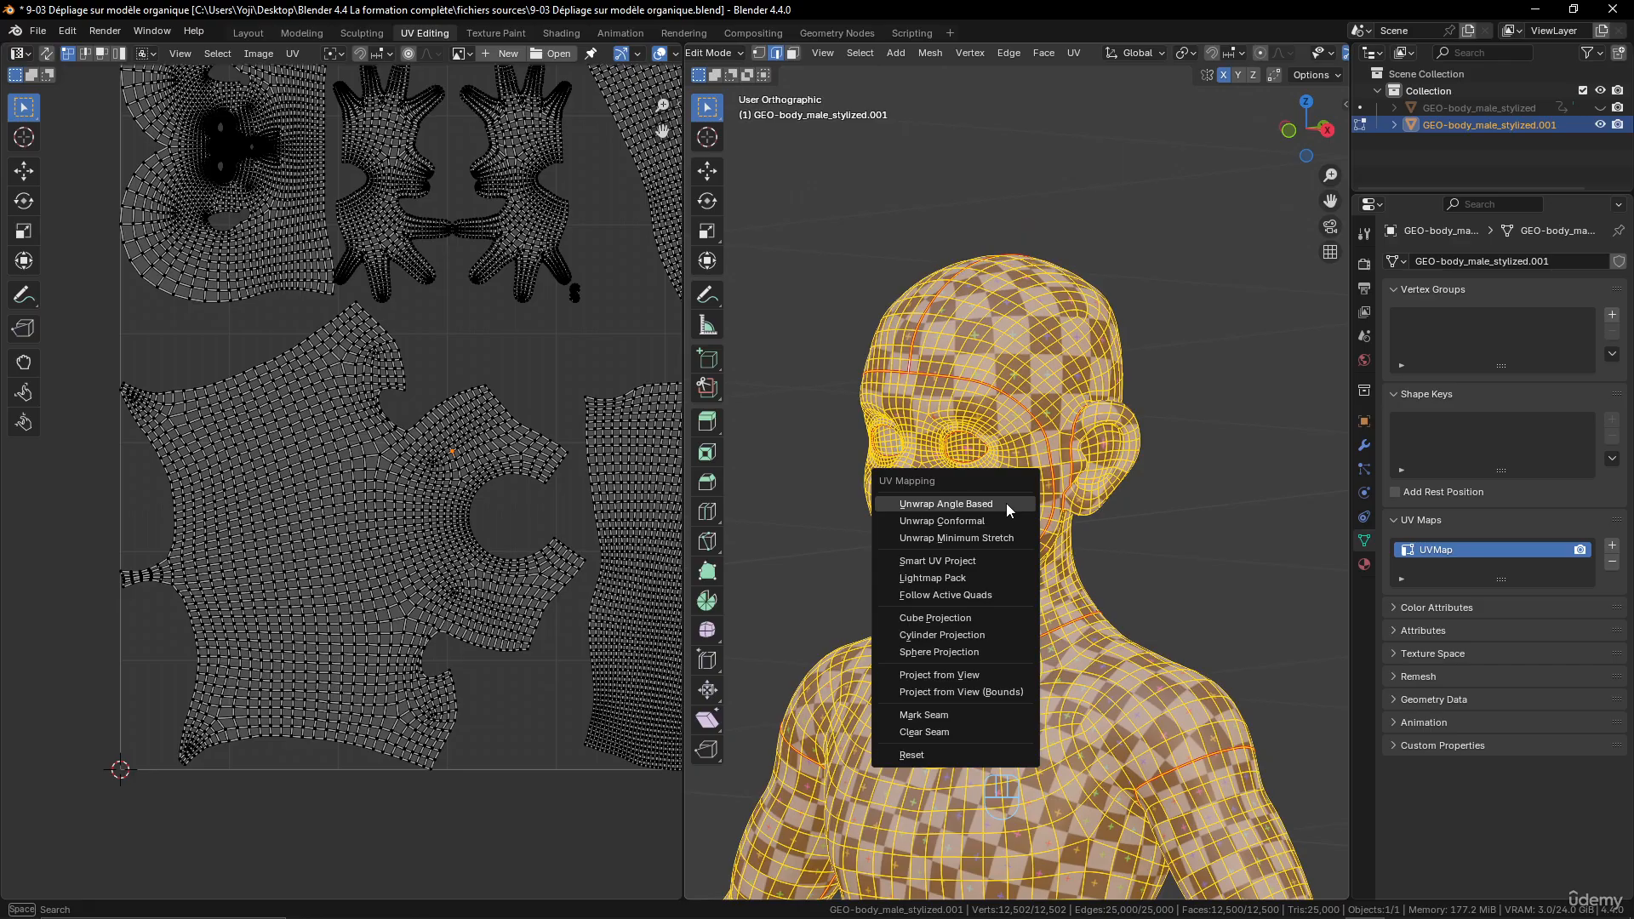
click(1007, 506)
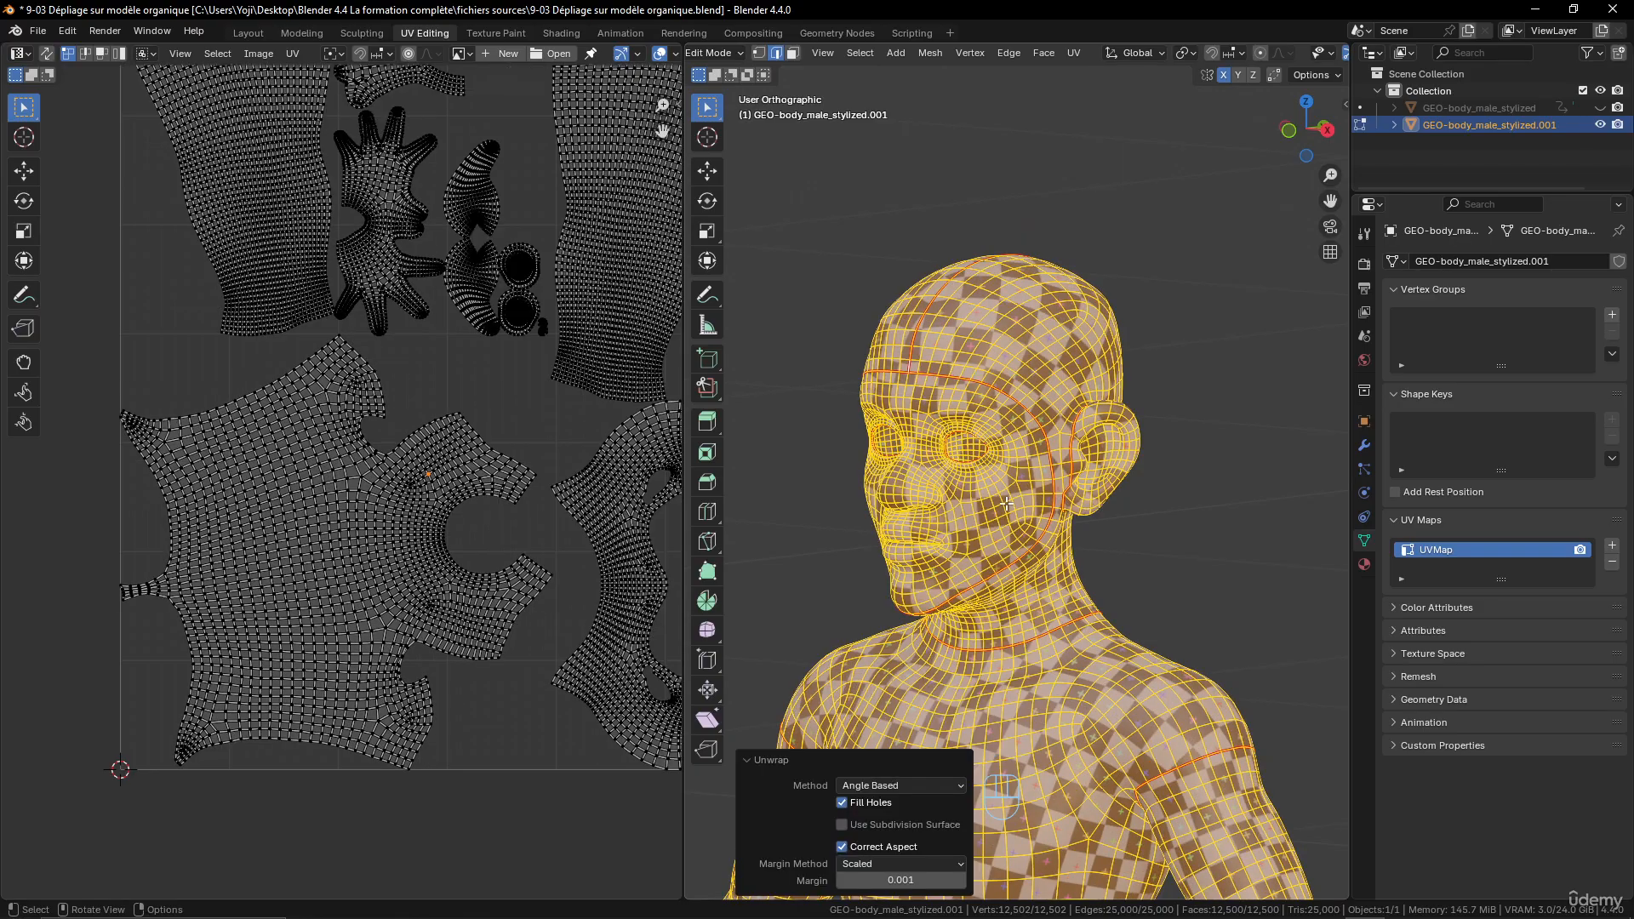
- Switch to Object Mode and inspect the checker pattern on the face, ear and neck for stretching and seam breaks
middle_drag(1035, 470, 936, 454)
key(Tab)
scroll(937, 455, up, 3)
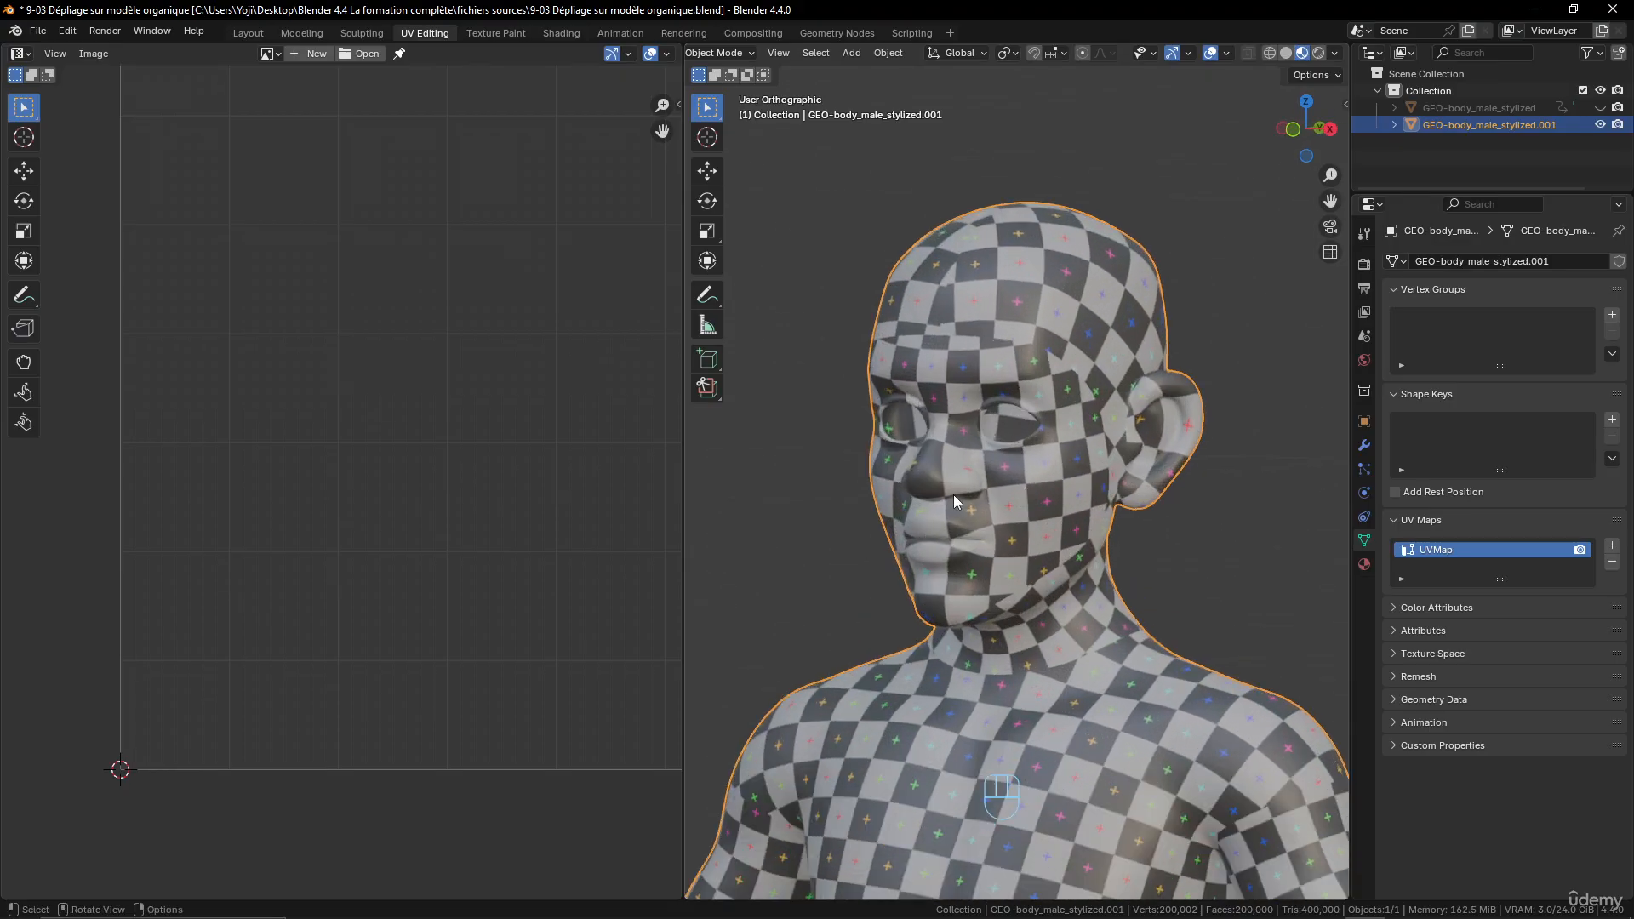
scroll(954, 494, up, 4)
scroll(933, 547, up, 1)
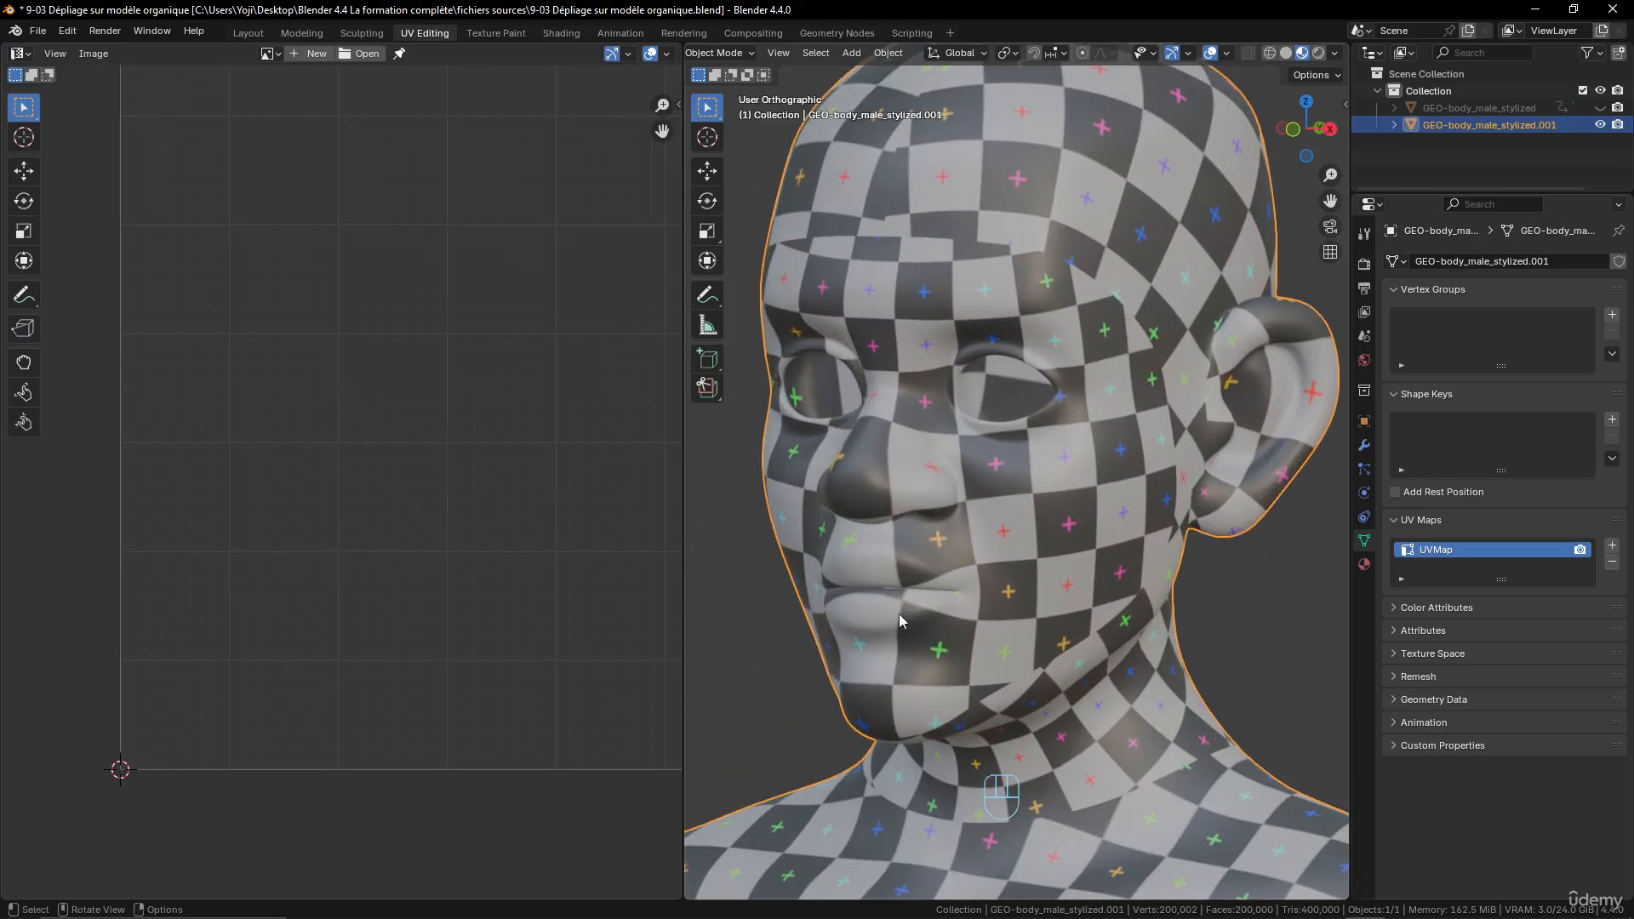
scroll(898, 481, down, 2)
scroll(895, 491, down, 3)
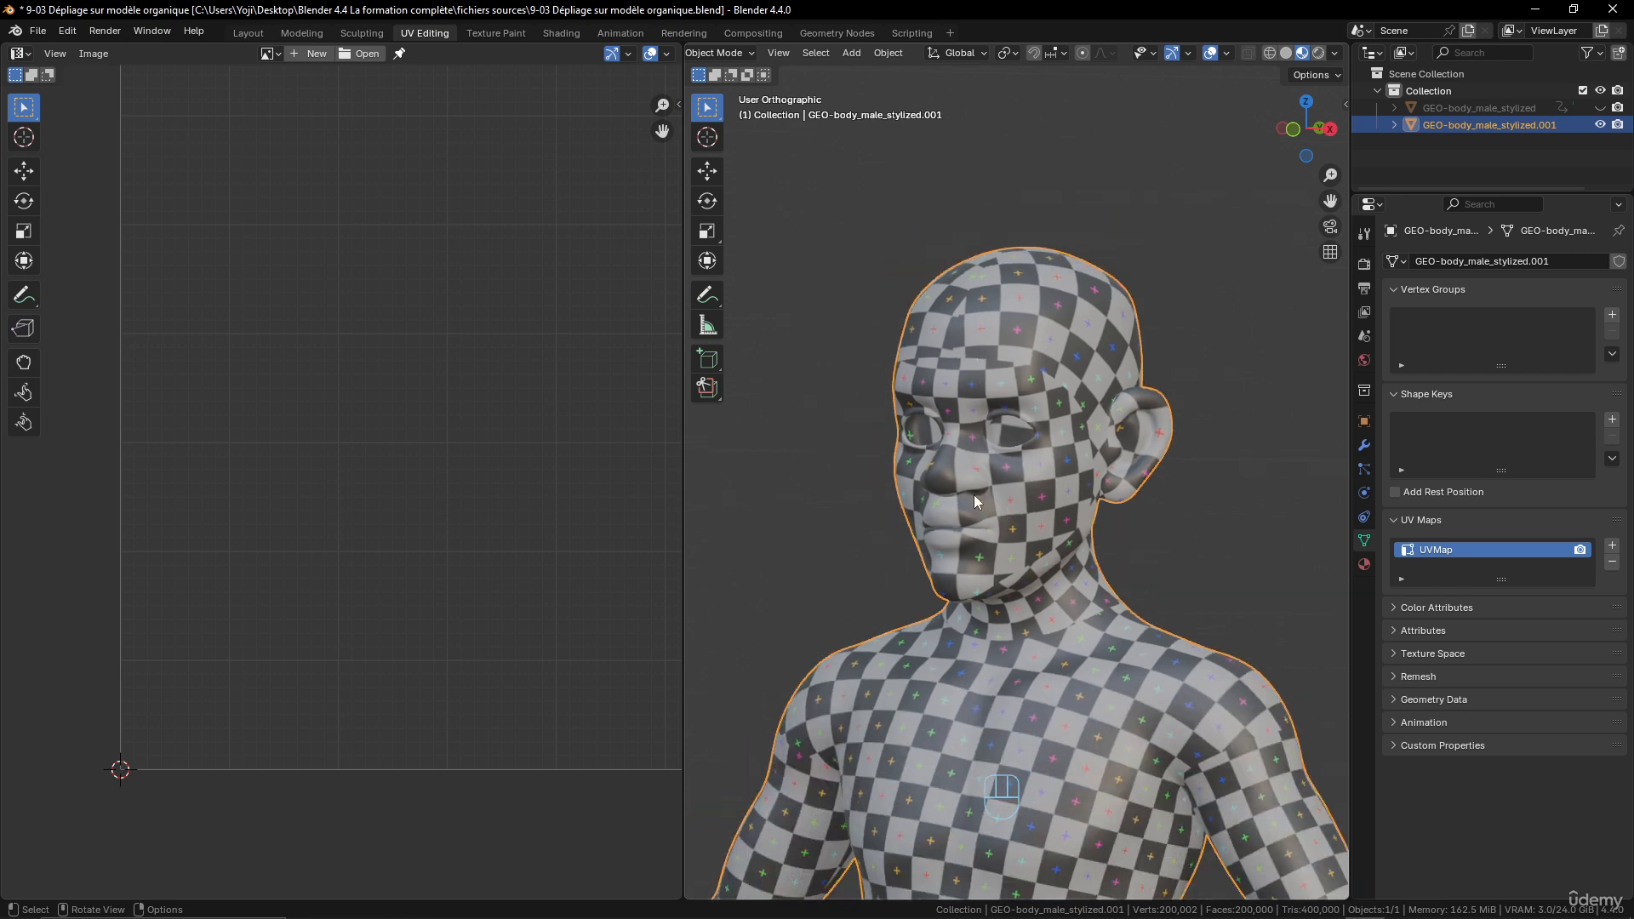
scroll(894, 494, up, 1)
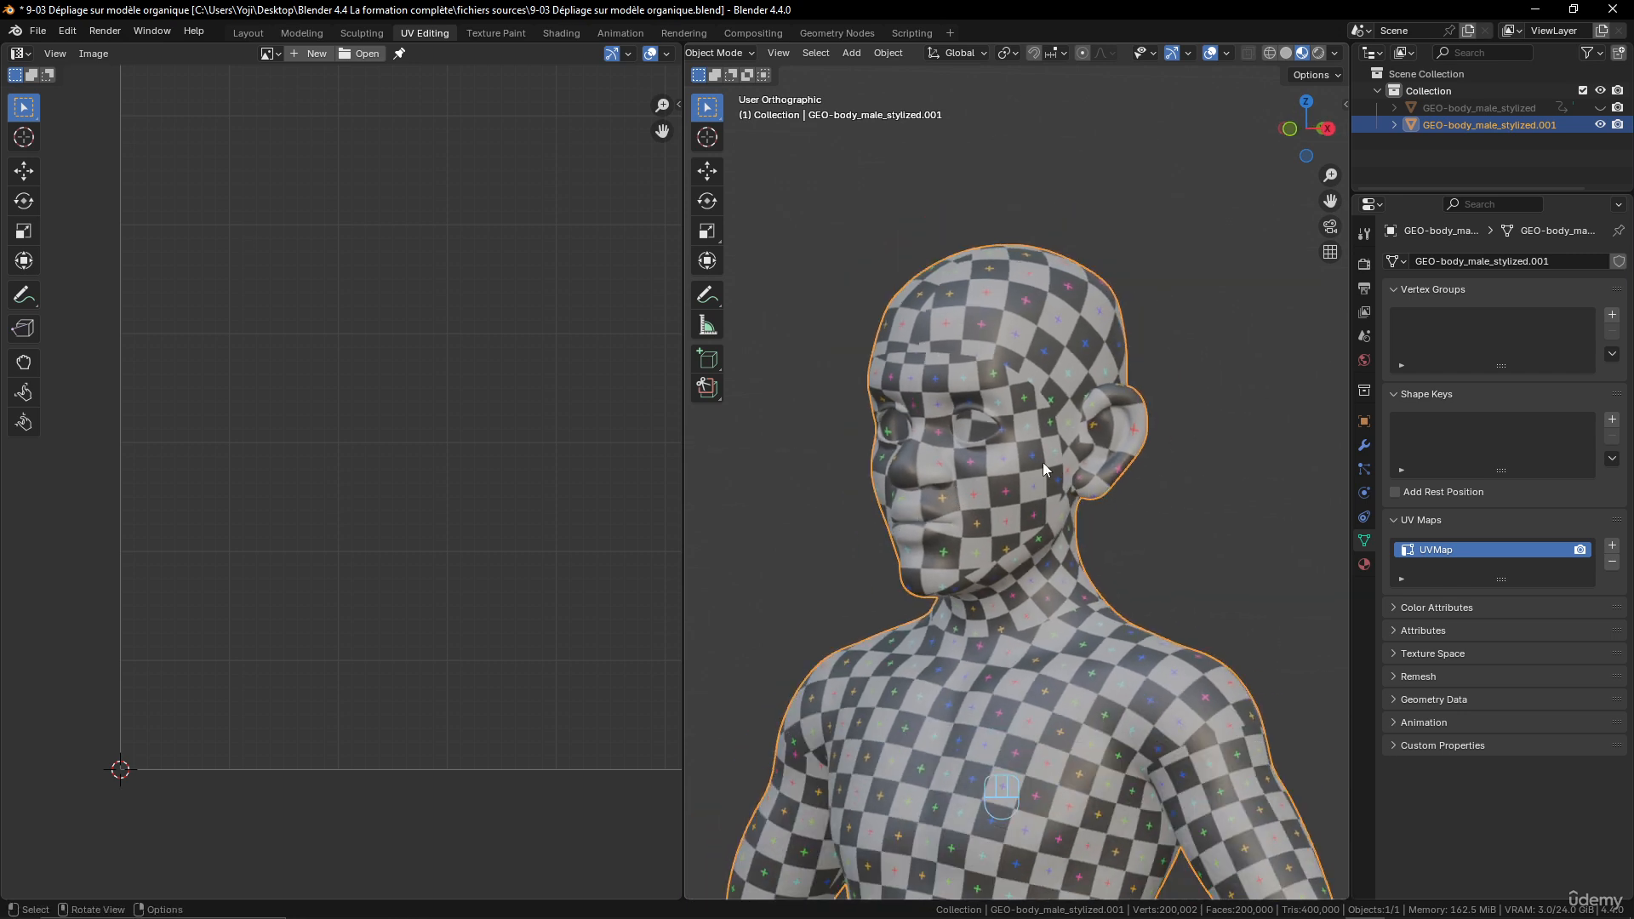
mouse_move(1043, 463)
middle_down()
mouse_move(1004, 458)
mouse_move(1027, 438)
middle_up()
- Compare the seams with the checker pattern on the back, and inspect the torso and arms from the front
key(Tab)
scroll(1028, 460, down, 4)
shift+middle_drag(1028, 595, 746, 541)
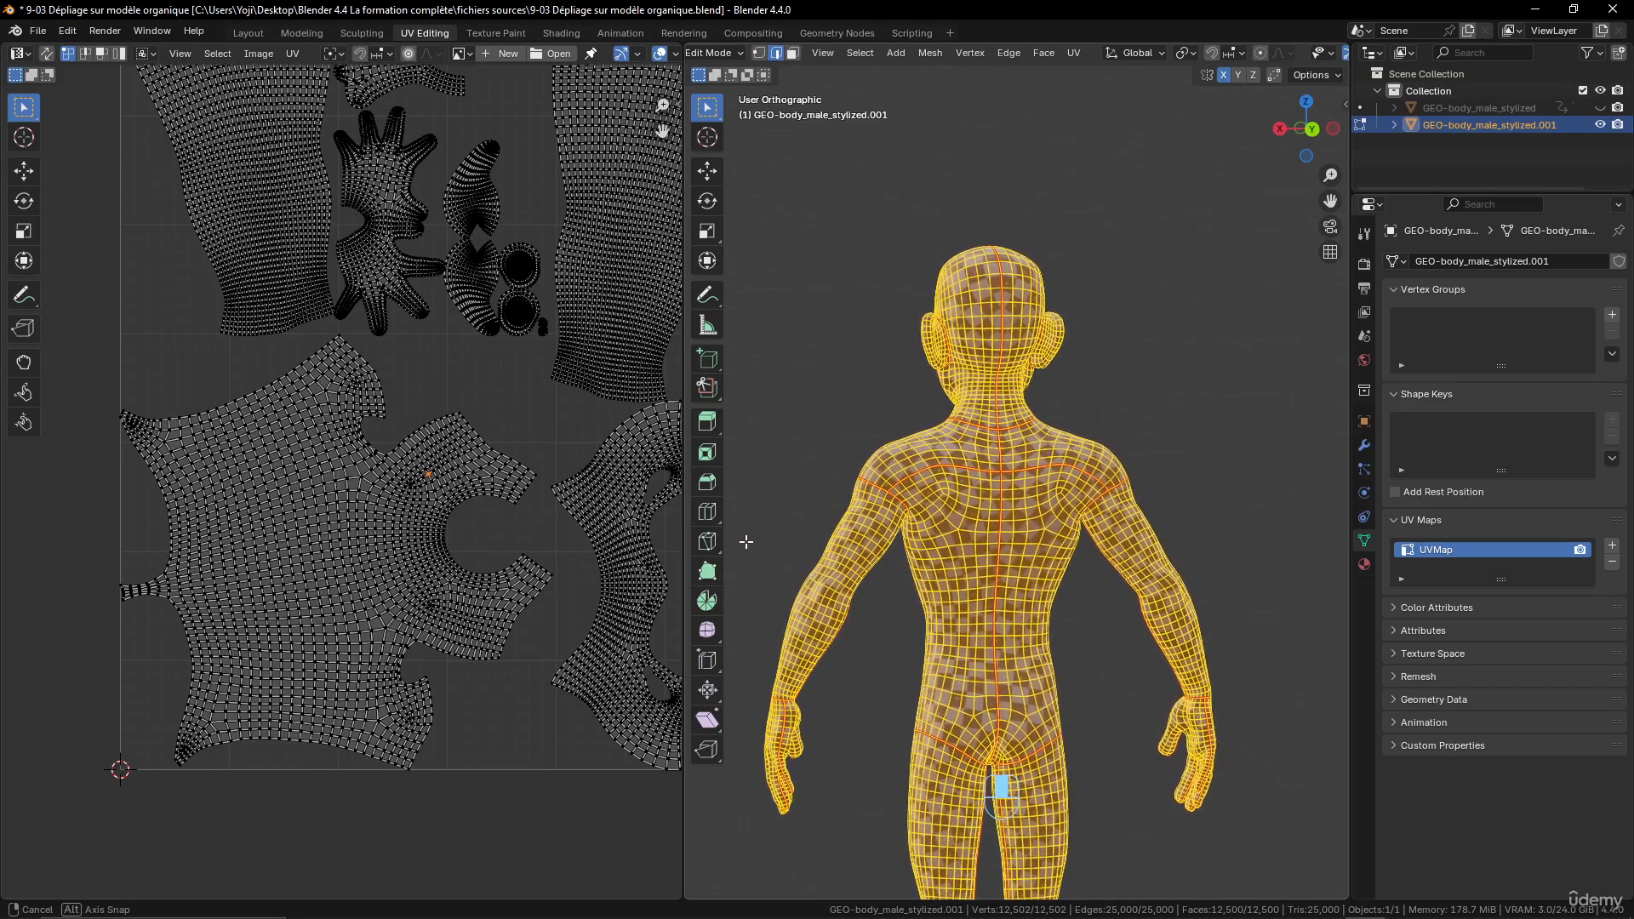
scroll(1004, 618, up, 4)
key(Tab)
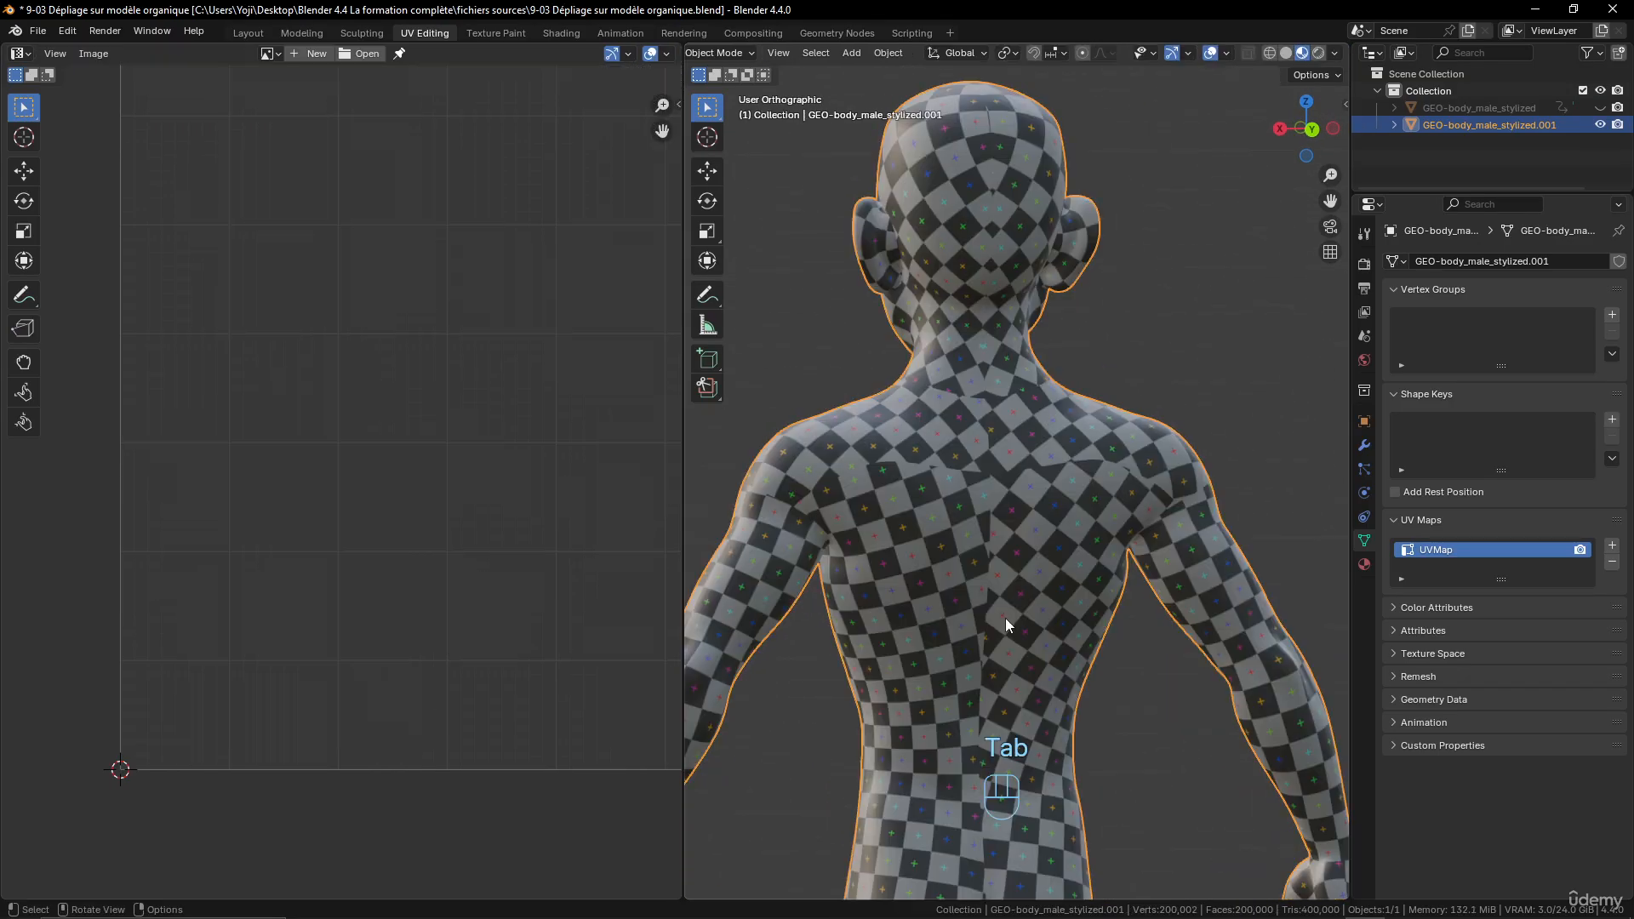
scroll(1006, 624, down, 2)
scroll(1004, 618, down, 3)
middle_drag(1005, 616, 1207, 593)
scroll(1060, 538, up, 4)
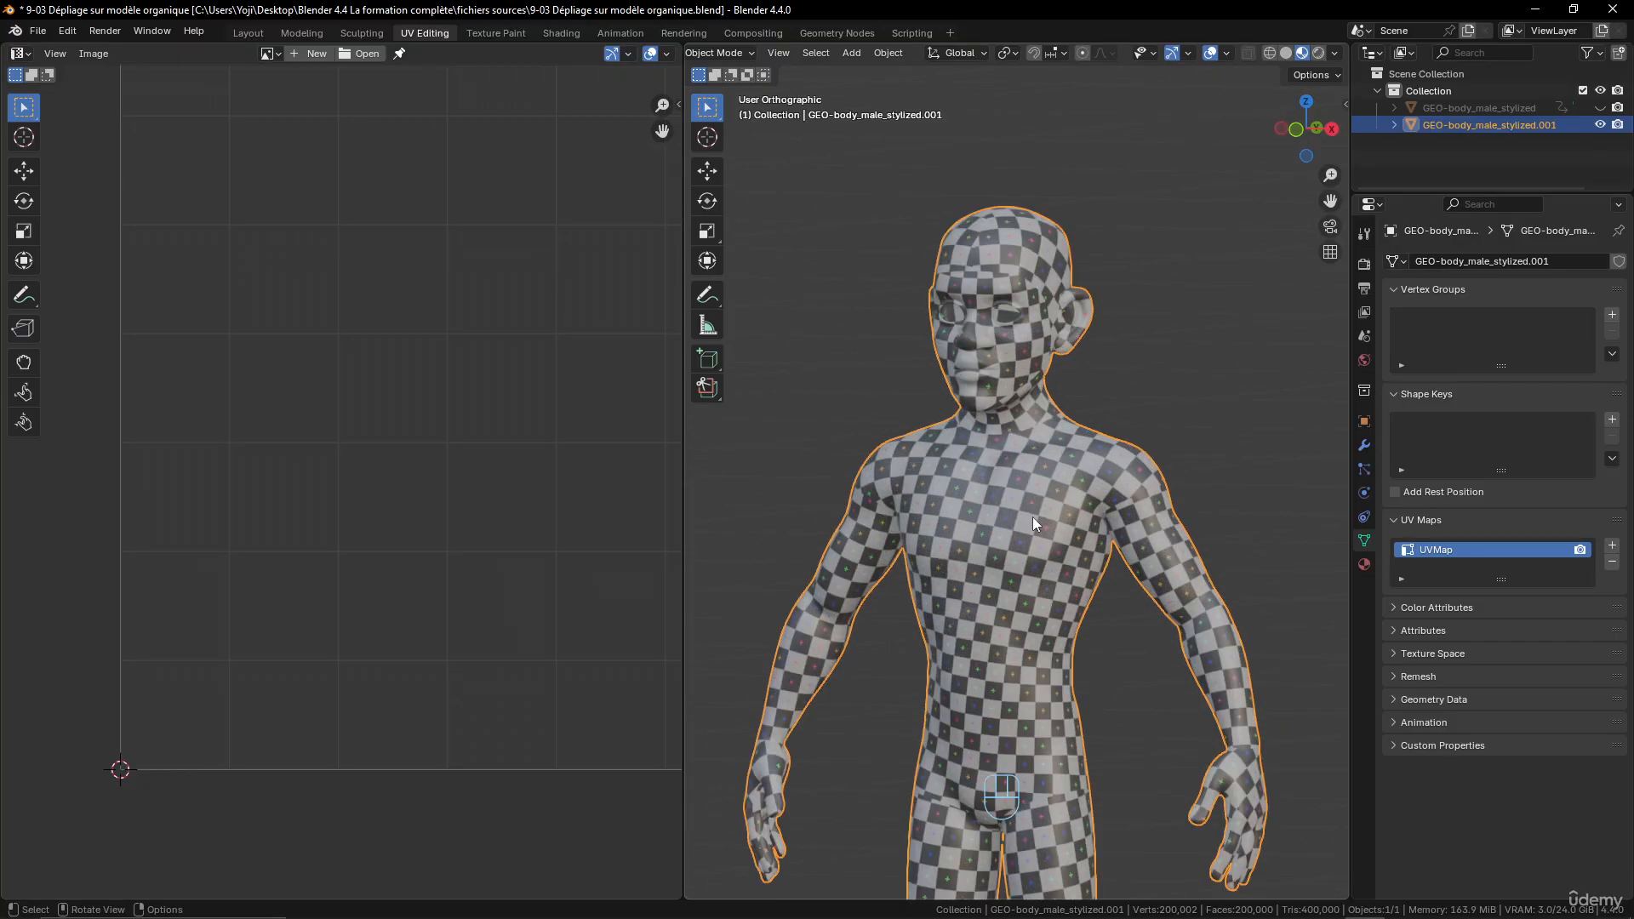
scroll(1060, 595, down, 4)
shift+middle_drag(1065, 600, 1047, 495)
- Return to Edit Mode and select the spine seam from the base of the neck down to the crotch
key(Tab)
scroll(1022, 541, up, 4)
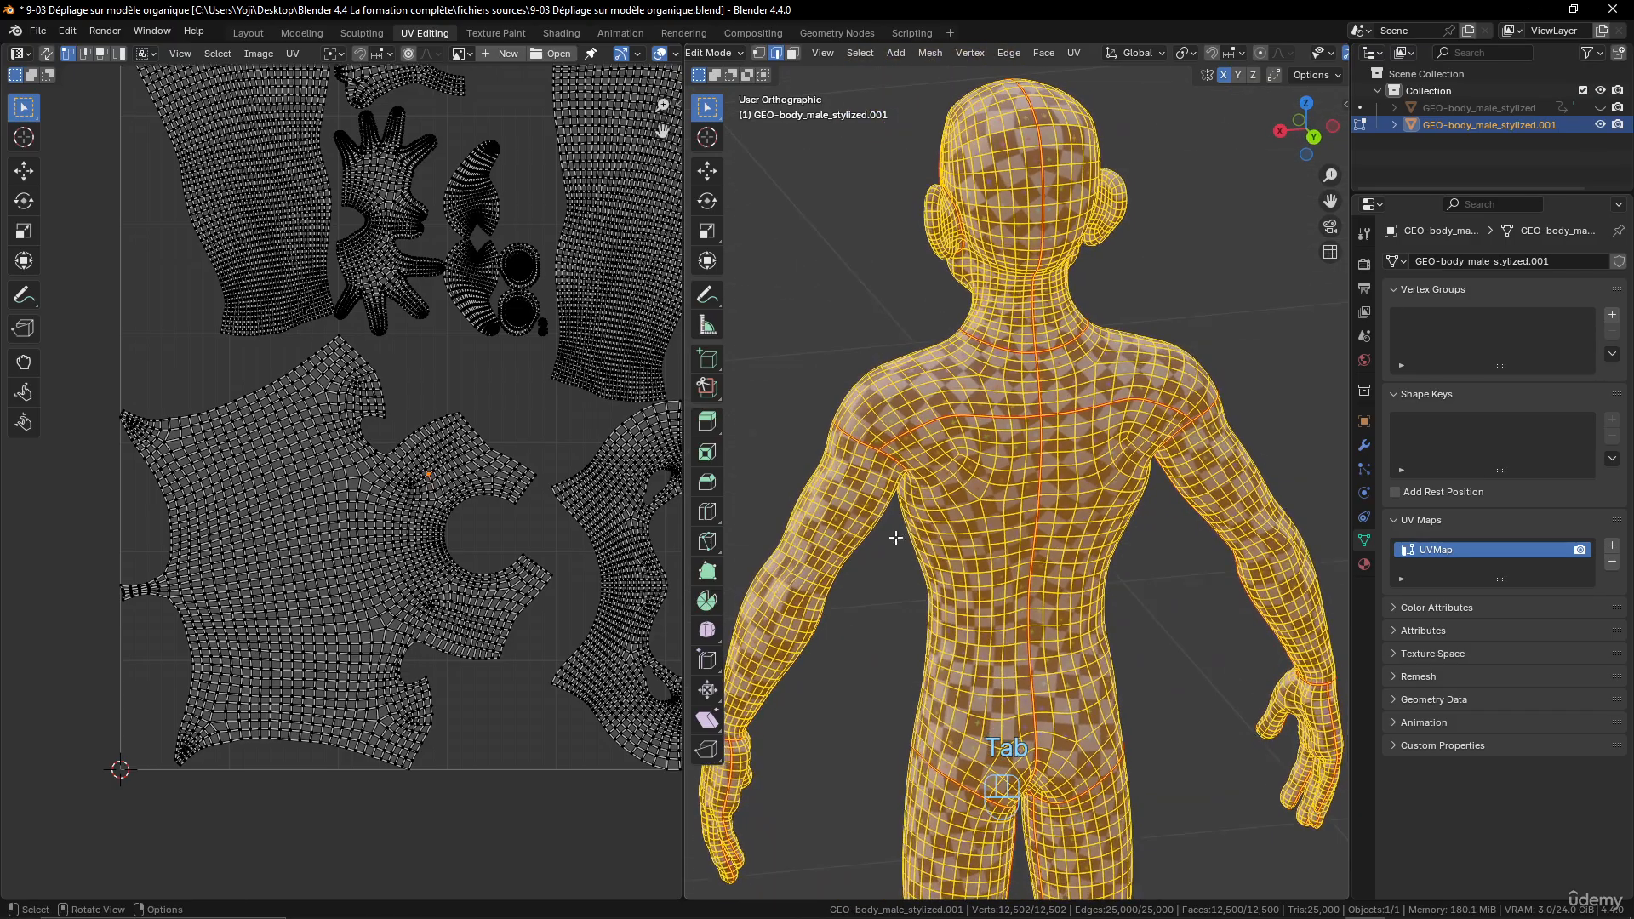
scroll(1047, 495, up, 3)
middle_drag(970, 384, 1056, 354)
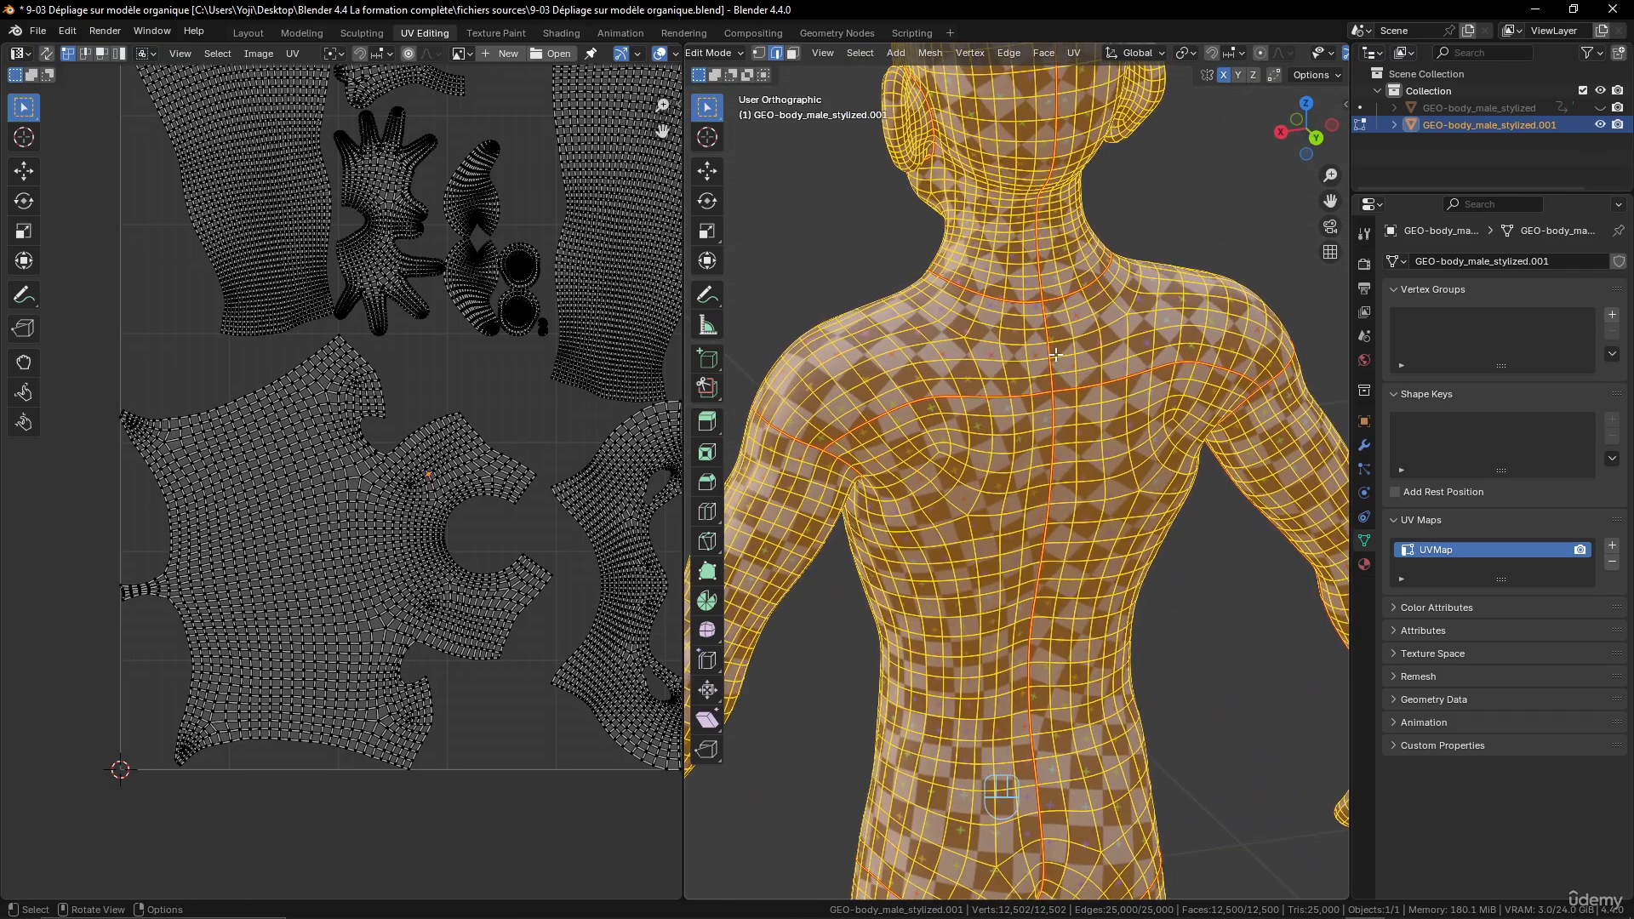
click(1047, 309)
scroll(1039, 452, down, 1)
shift+middle_drag(1047, 723, 1040, 532)
middle_drag(1040, 533, 1034, 321)
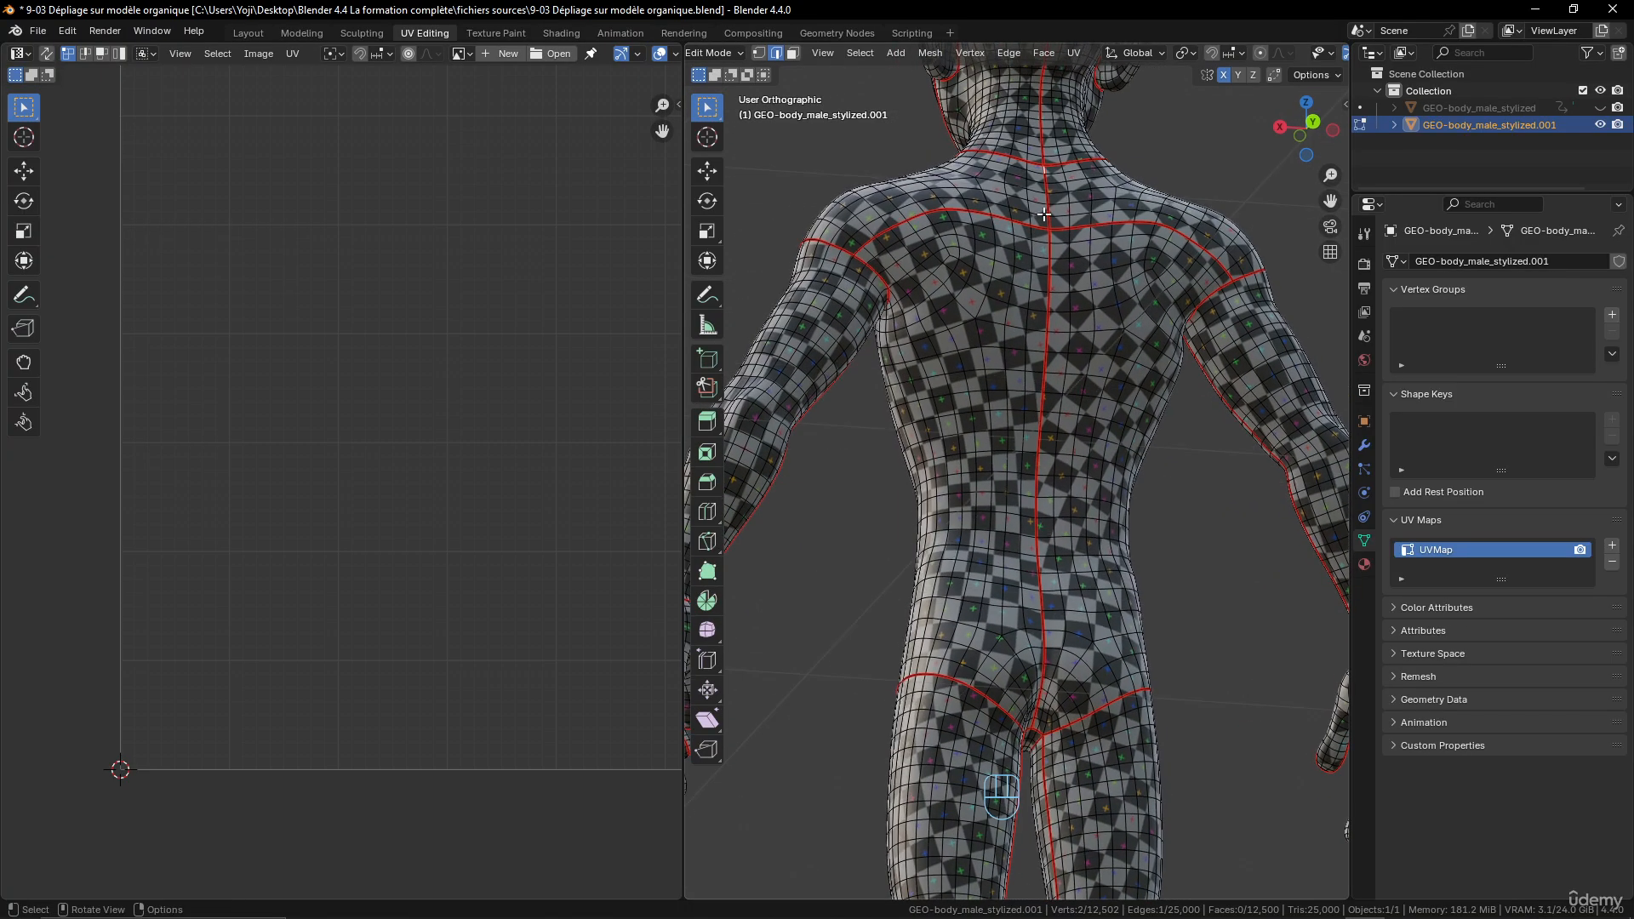
middle_drag(1039, 692, 1029, 676)
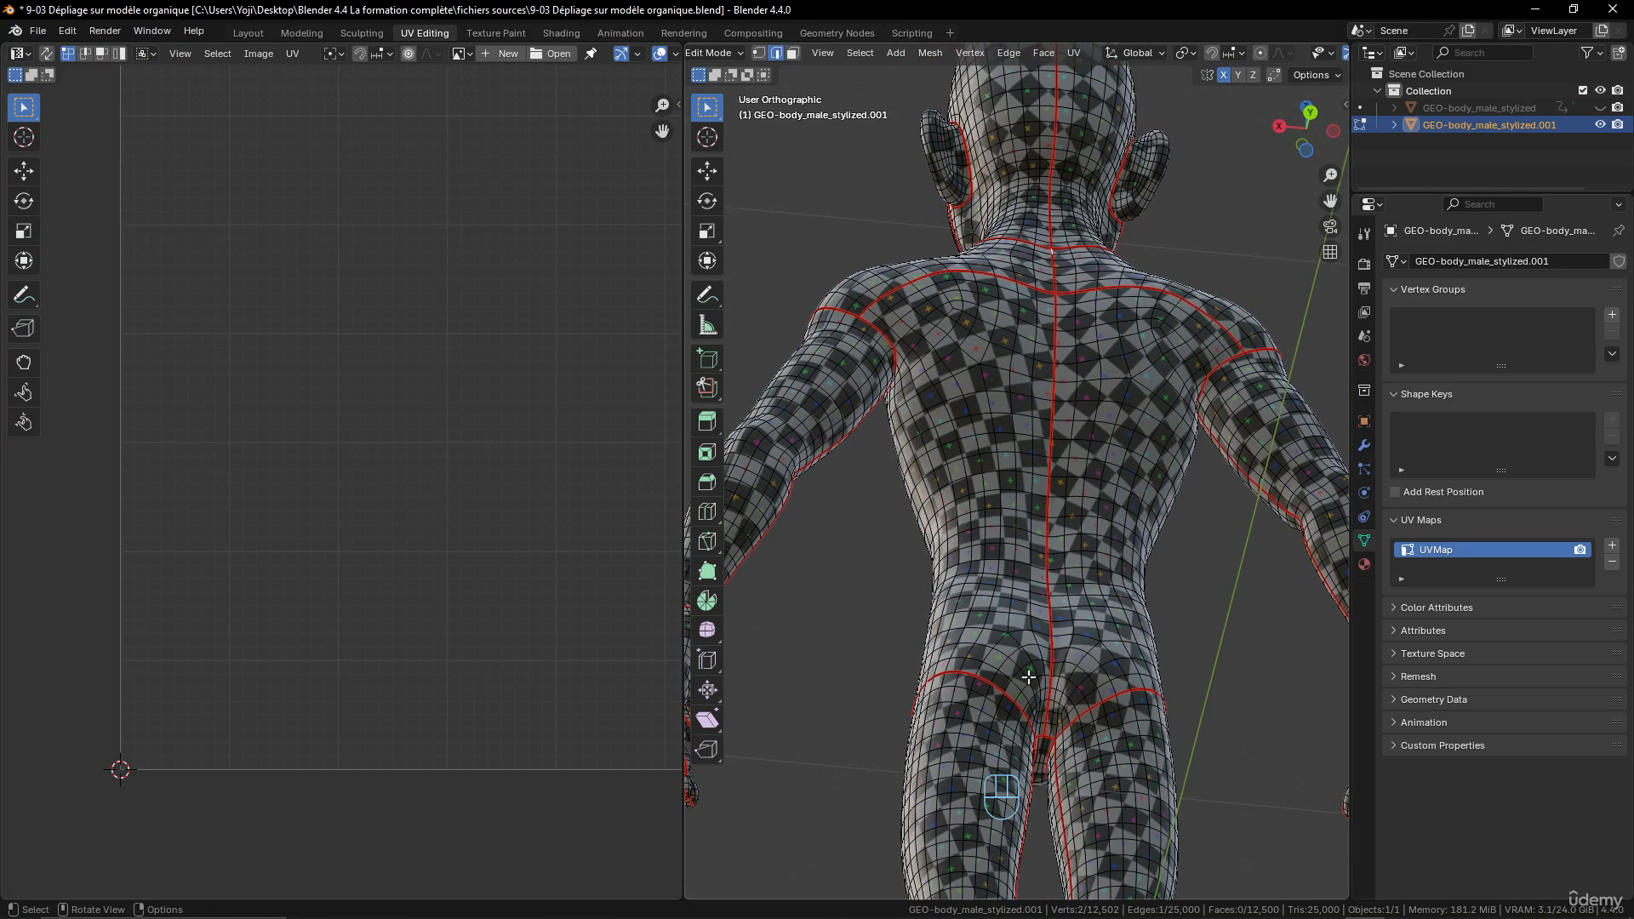
ctrl+click(1047, 727)
scroll(1050, 743, up, 5)
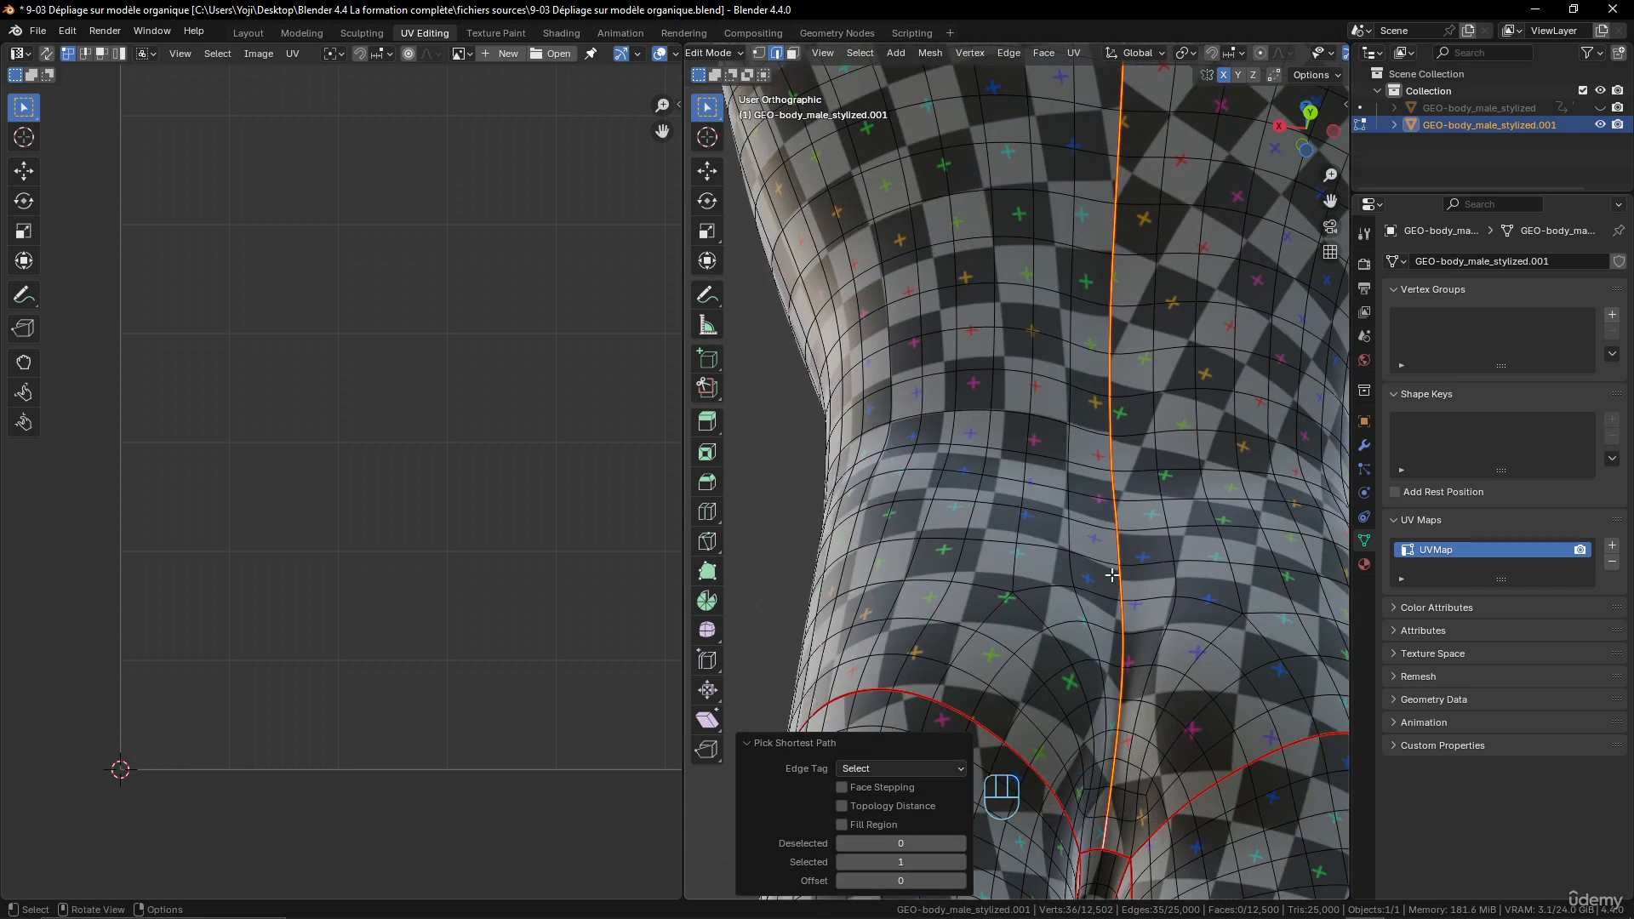
ctrl+click(1127, 855)
- Add both shoulder-blade seams, from the spine to the arm seams, to the selection and clear all the selected seams
scroll(1089, 852, down, 5)
scroll(1050, 422, up, 4)
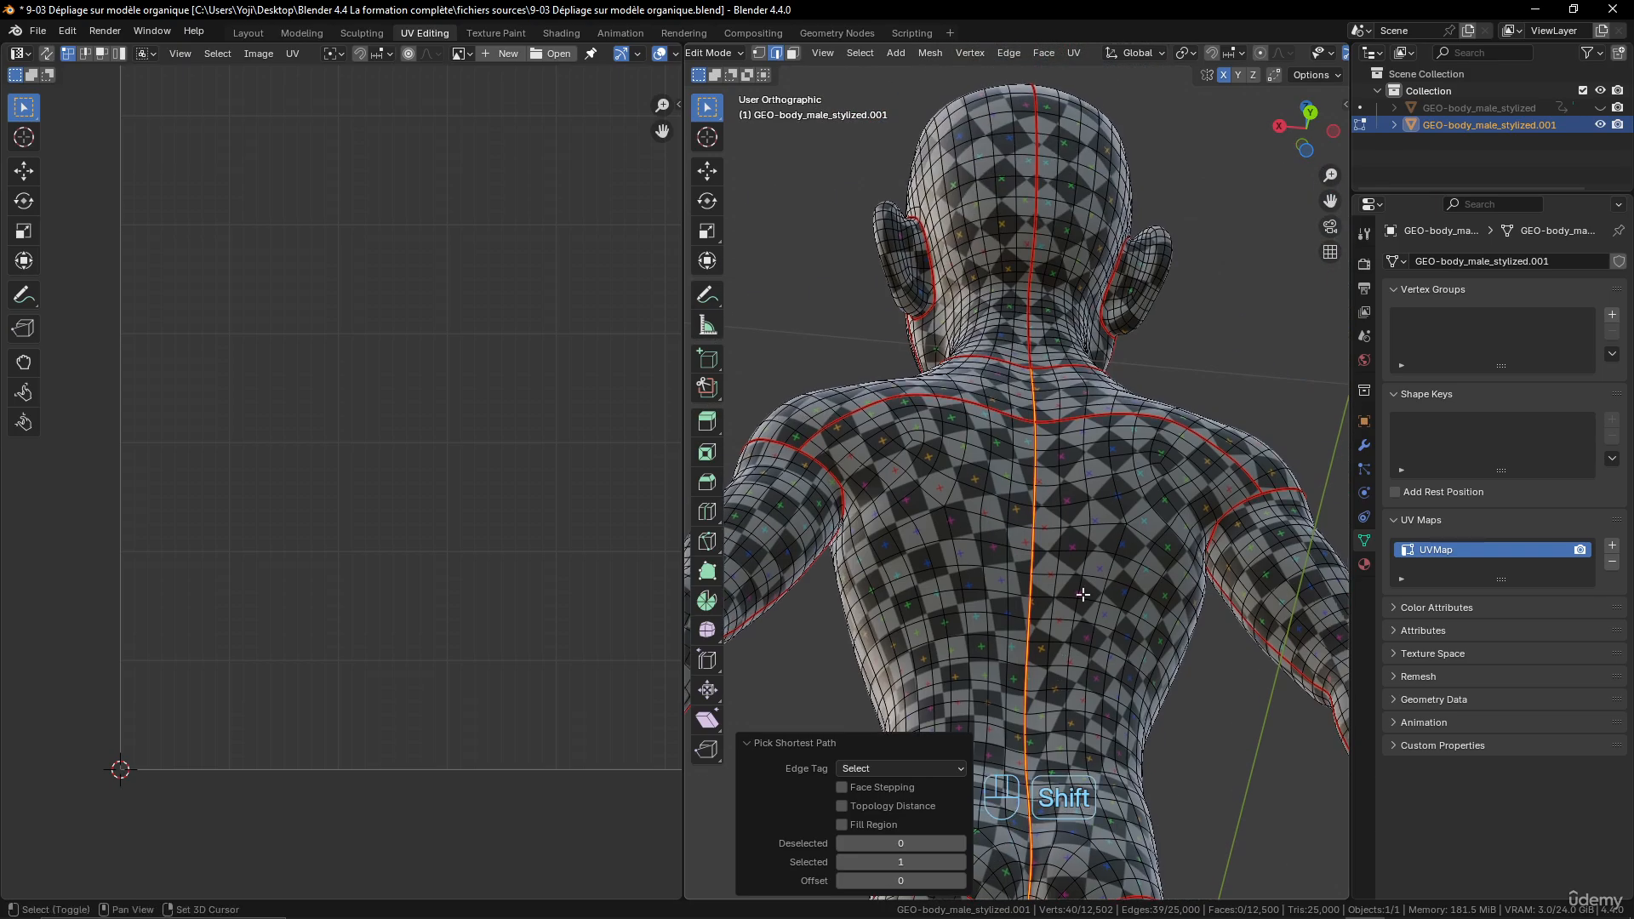
shift+click(1051, 421)
ctrl+shift+click(1260, 490)
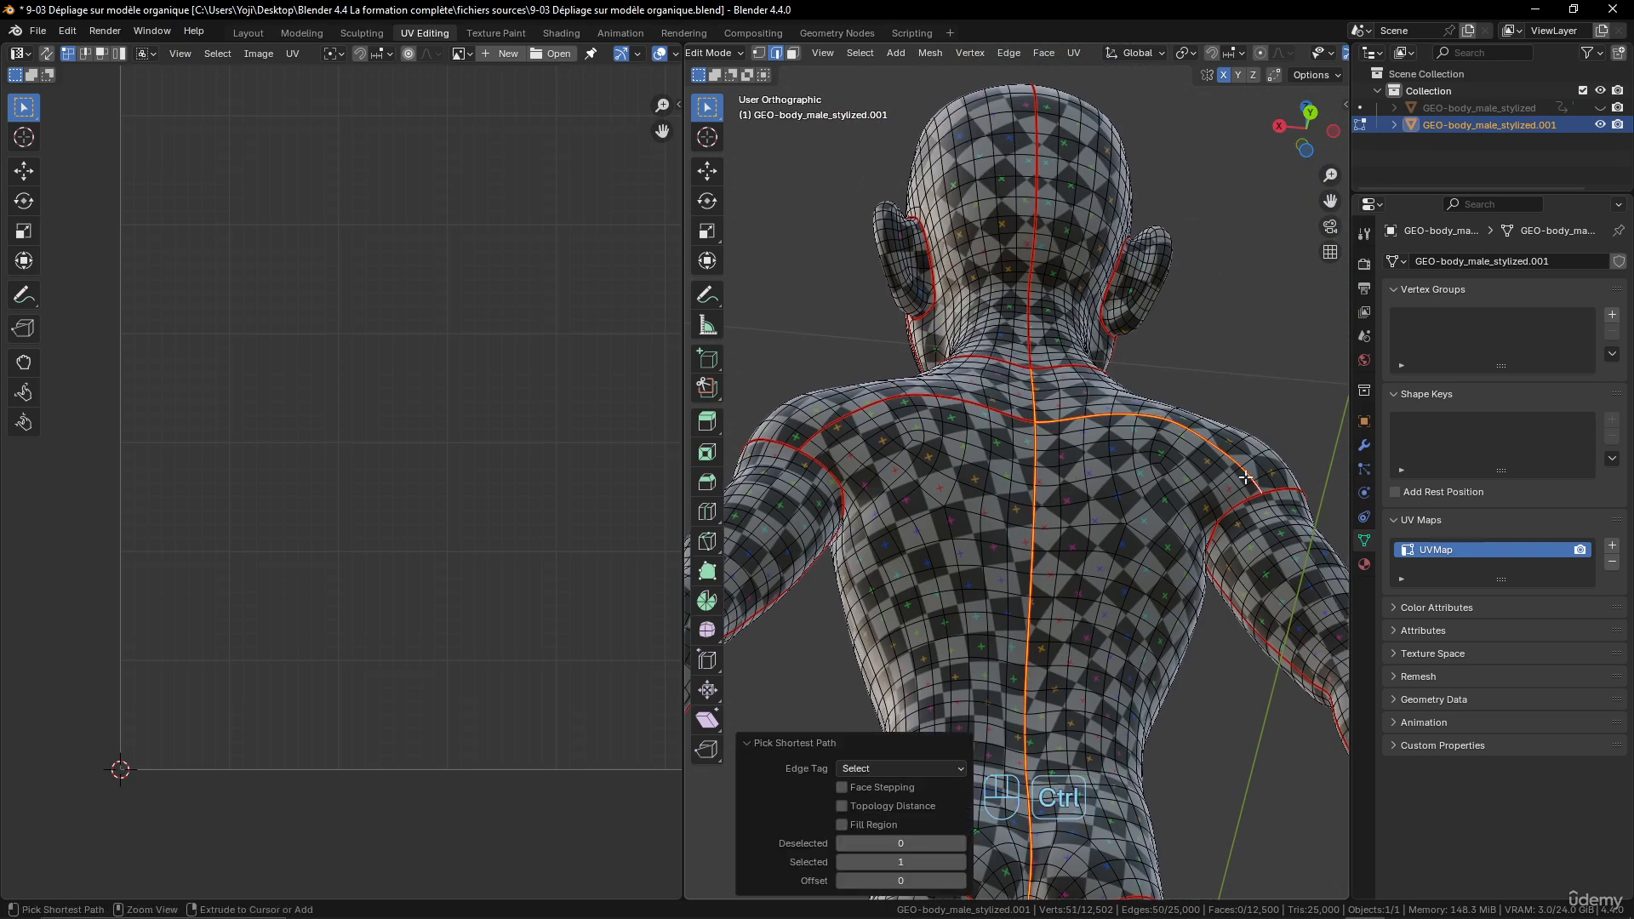
shift+click(1033, 418)
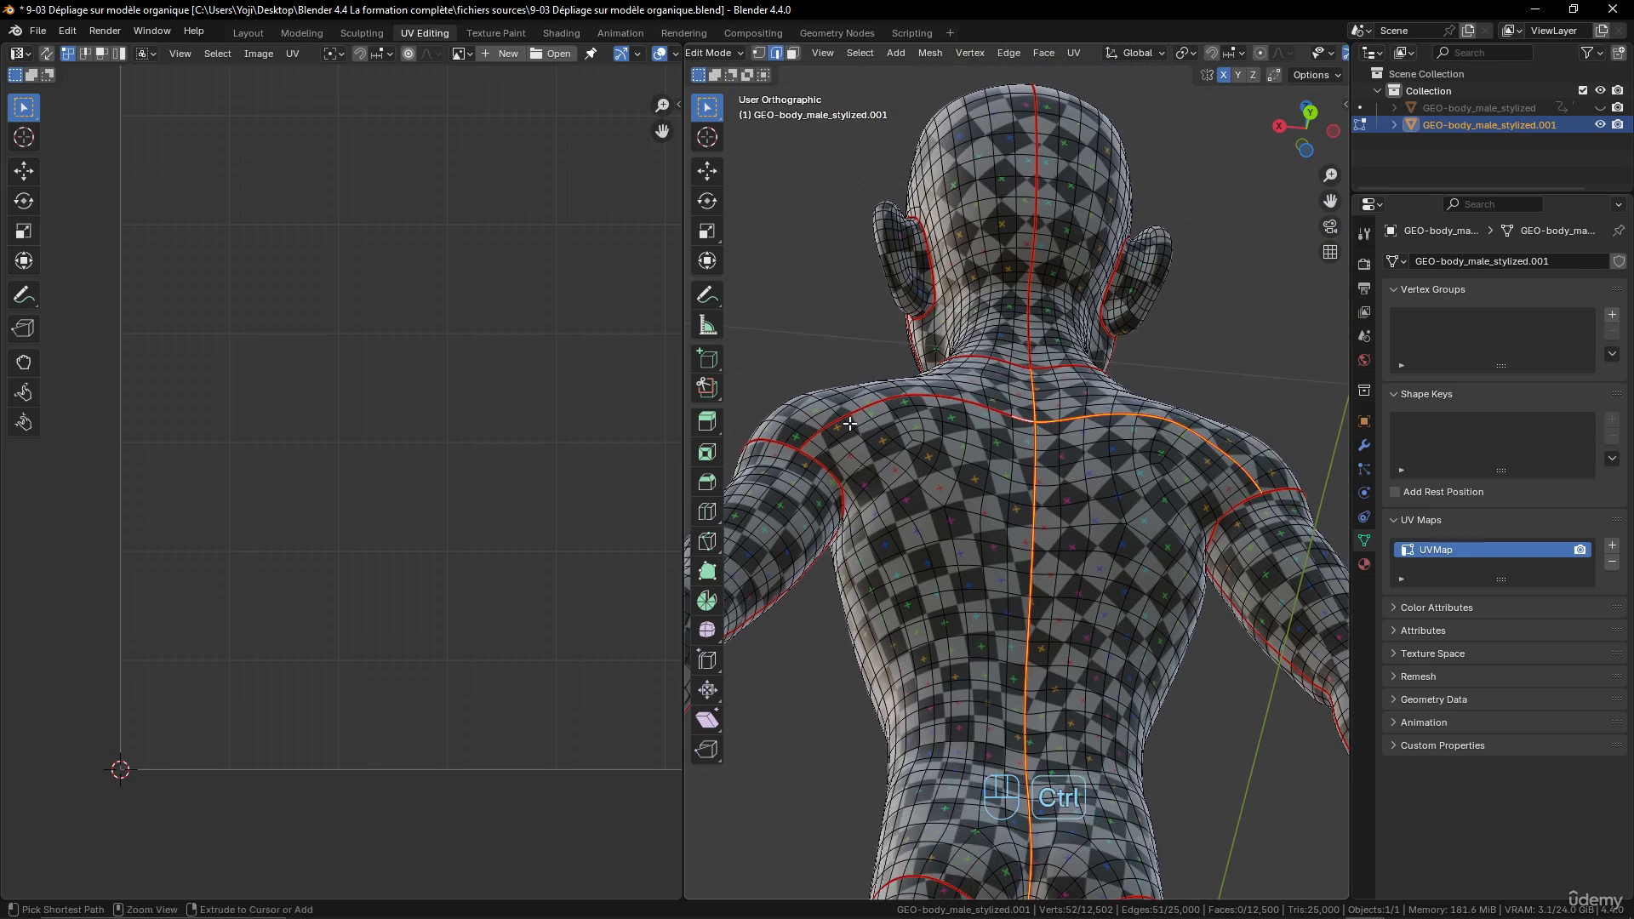
ctrl+click(806, 443)
middle_drag(806, 444, 958, 485)
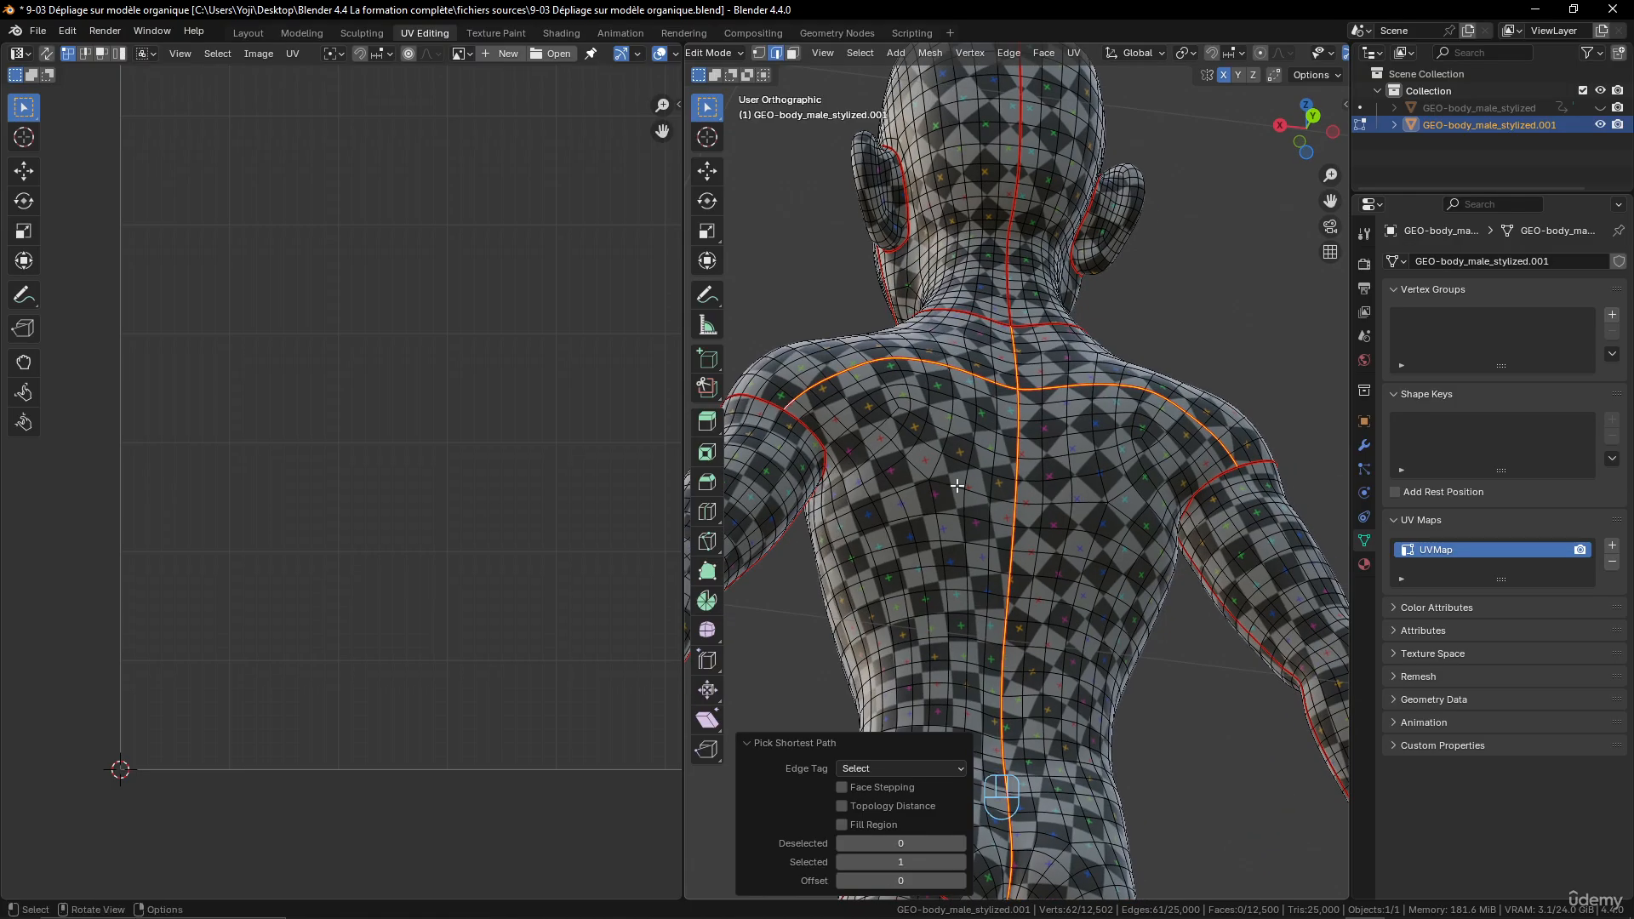
key(ctrl+e)
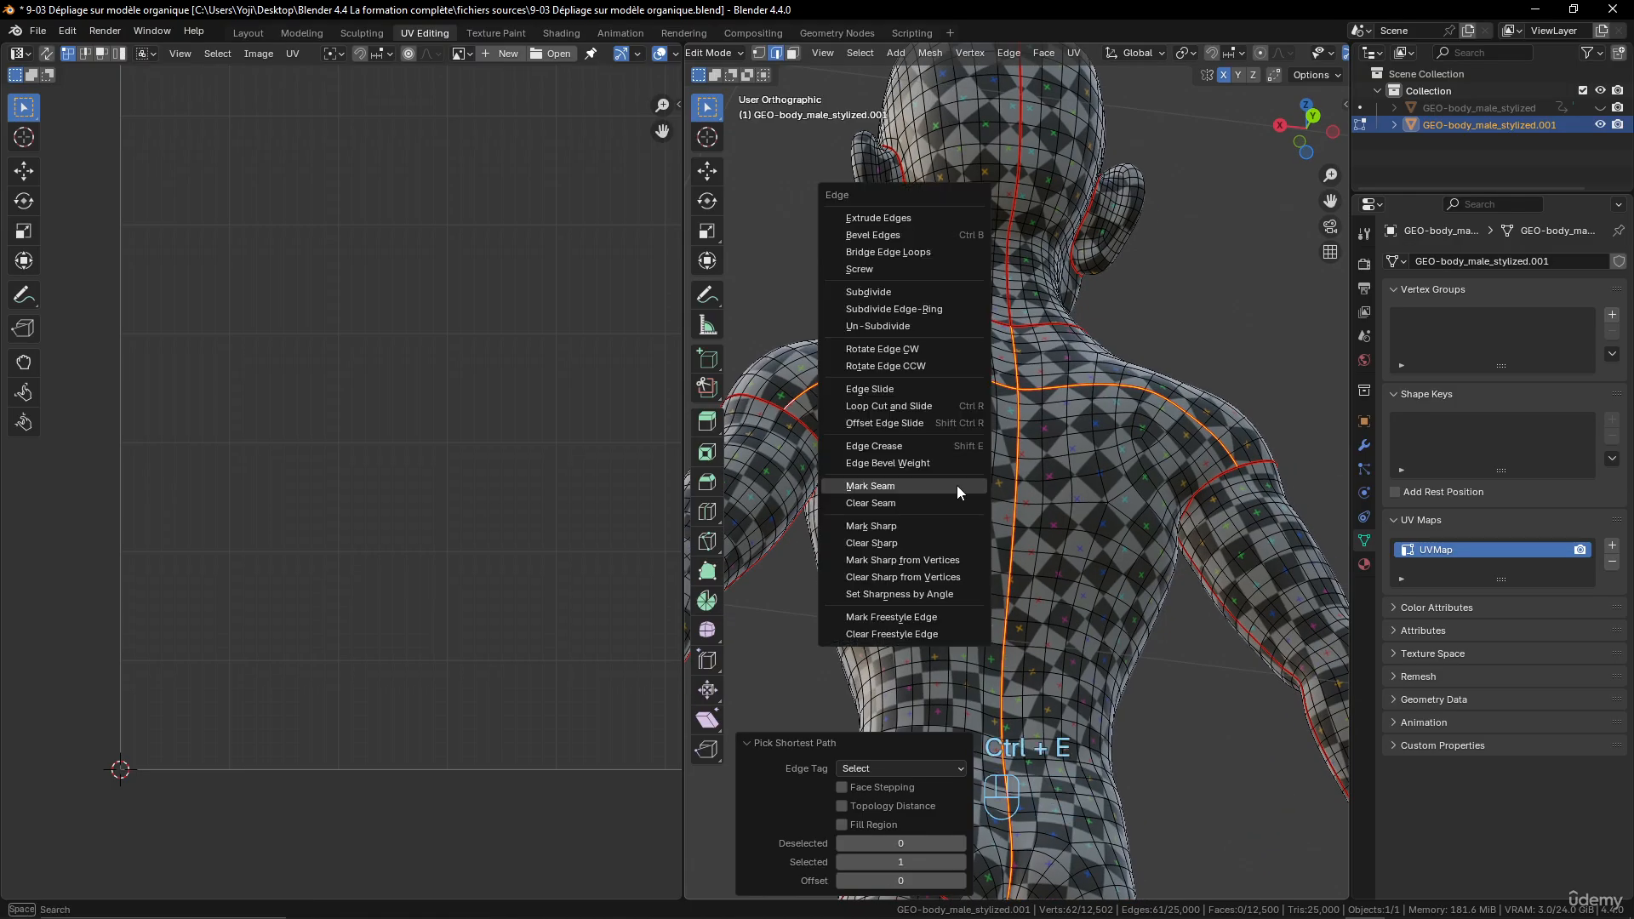
click(945, 486)
- Select the edge path over the shoulder from the neck seam to the upper-arm seam and mark it as a seam
middle_drag(945, 486, 1062, 544)
scroll(1081, 527, up, 3)
shift+middle_drag(1226, 451, 1156, 532)
scroll(1157, 532, up, 2)
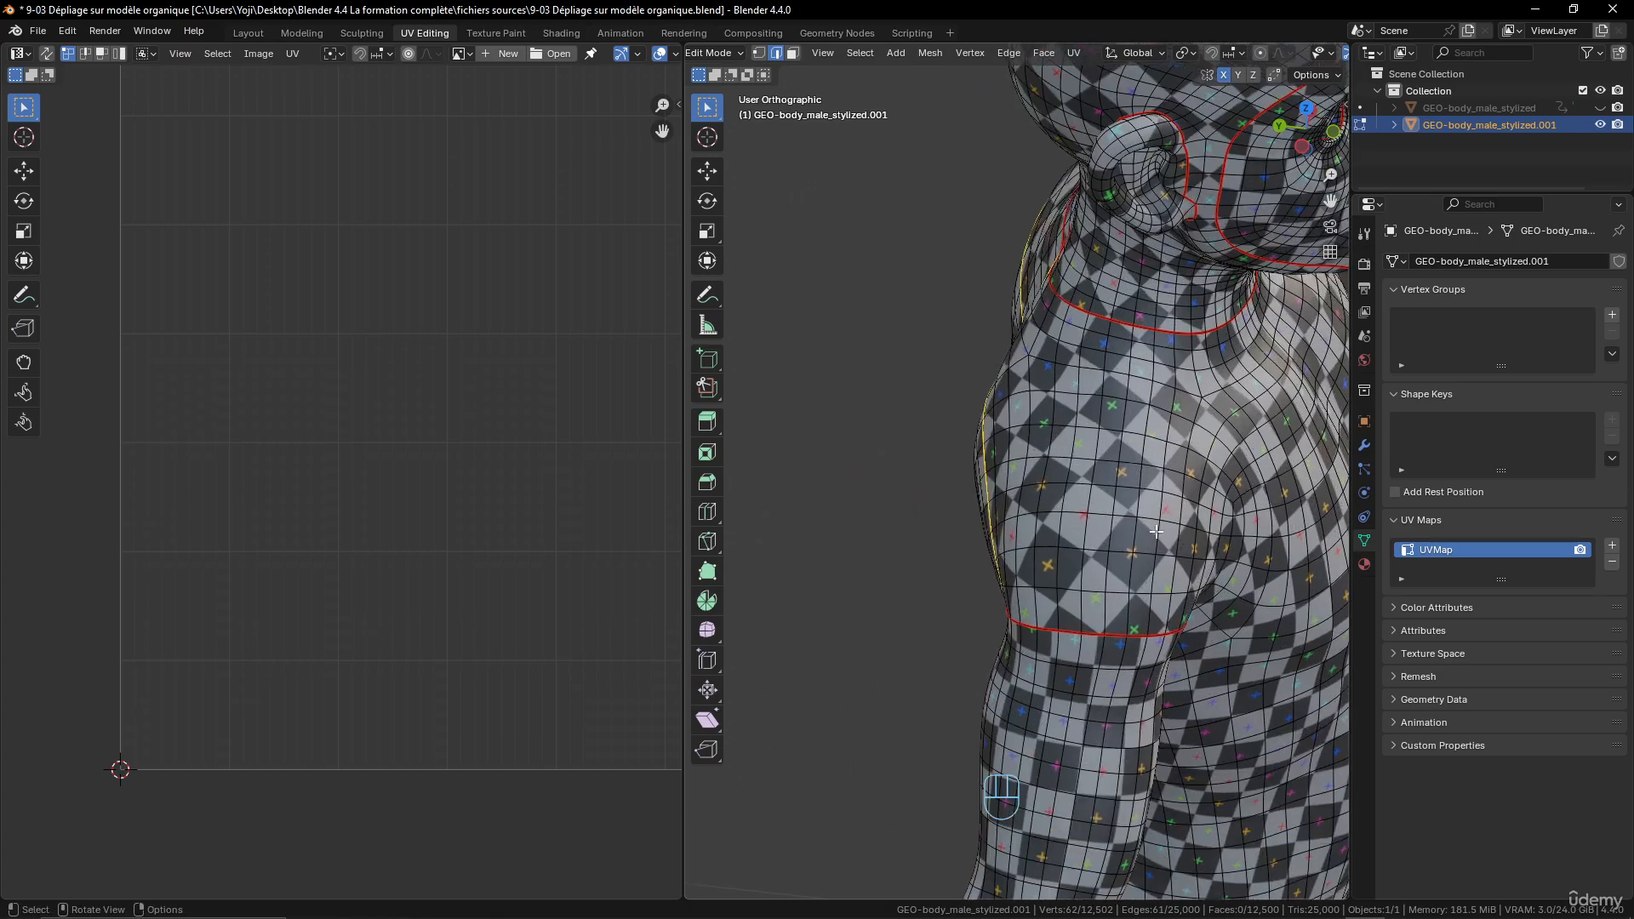
click(1131, 334)
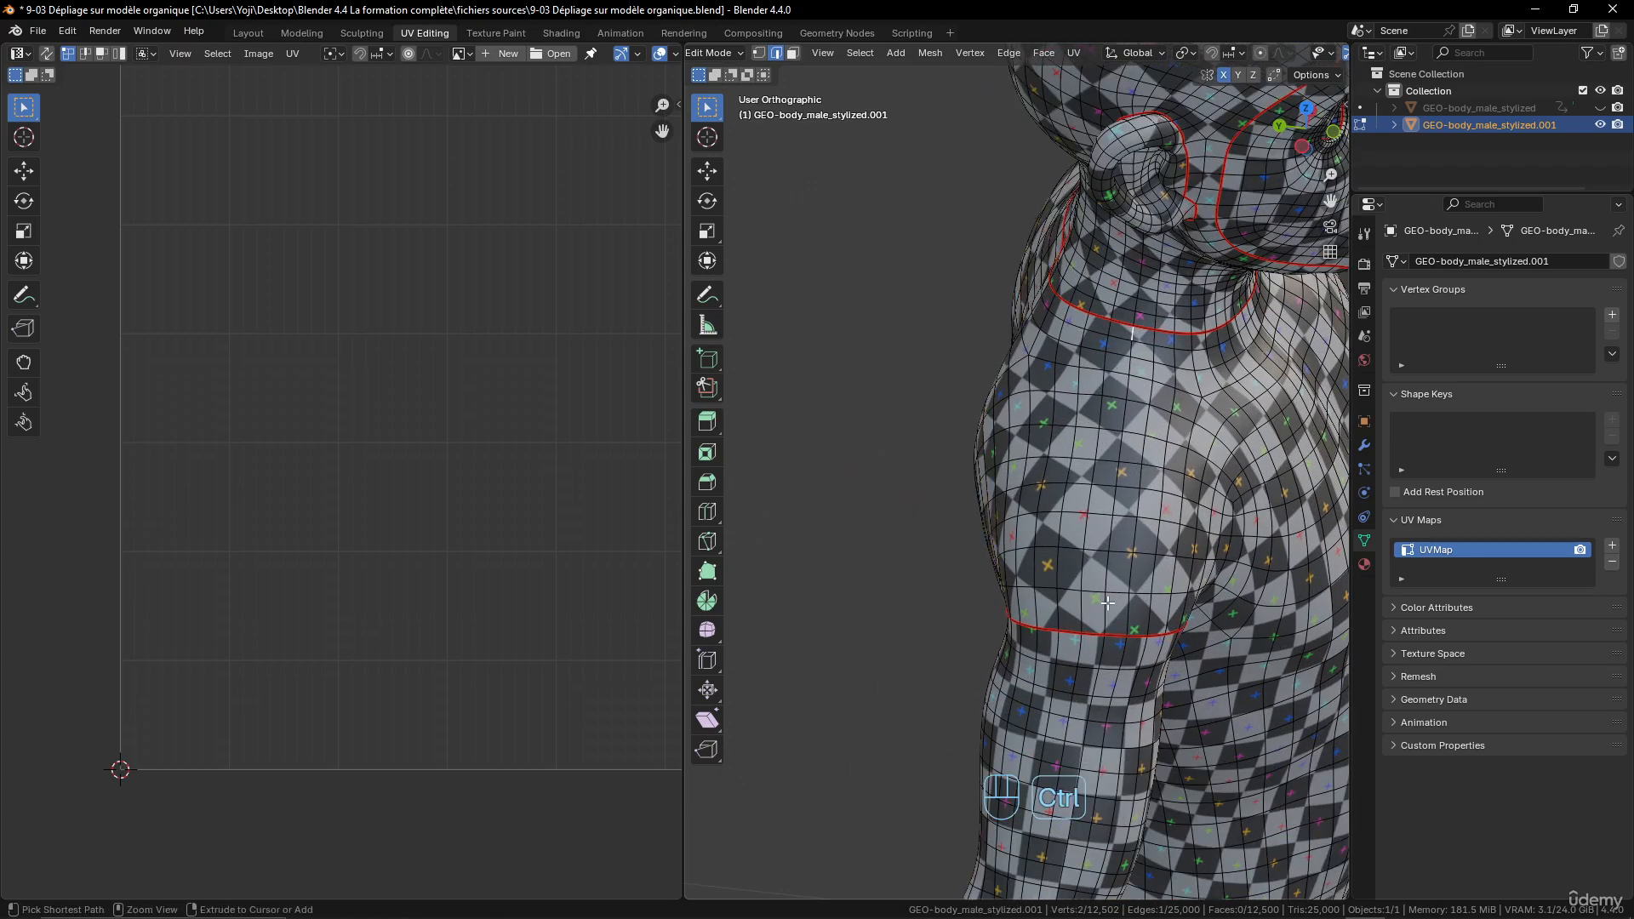
middle_drag(1108, 603, 1137, 479)
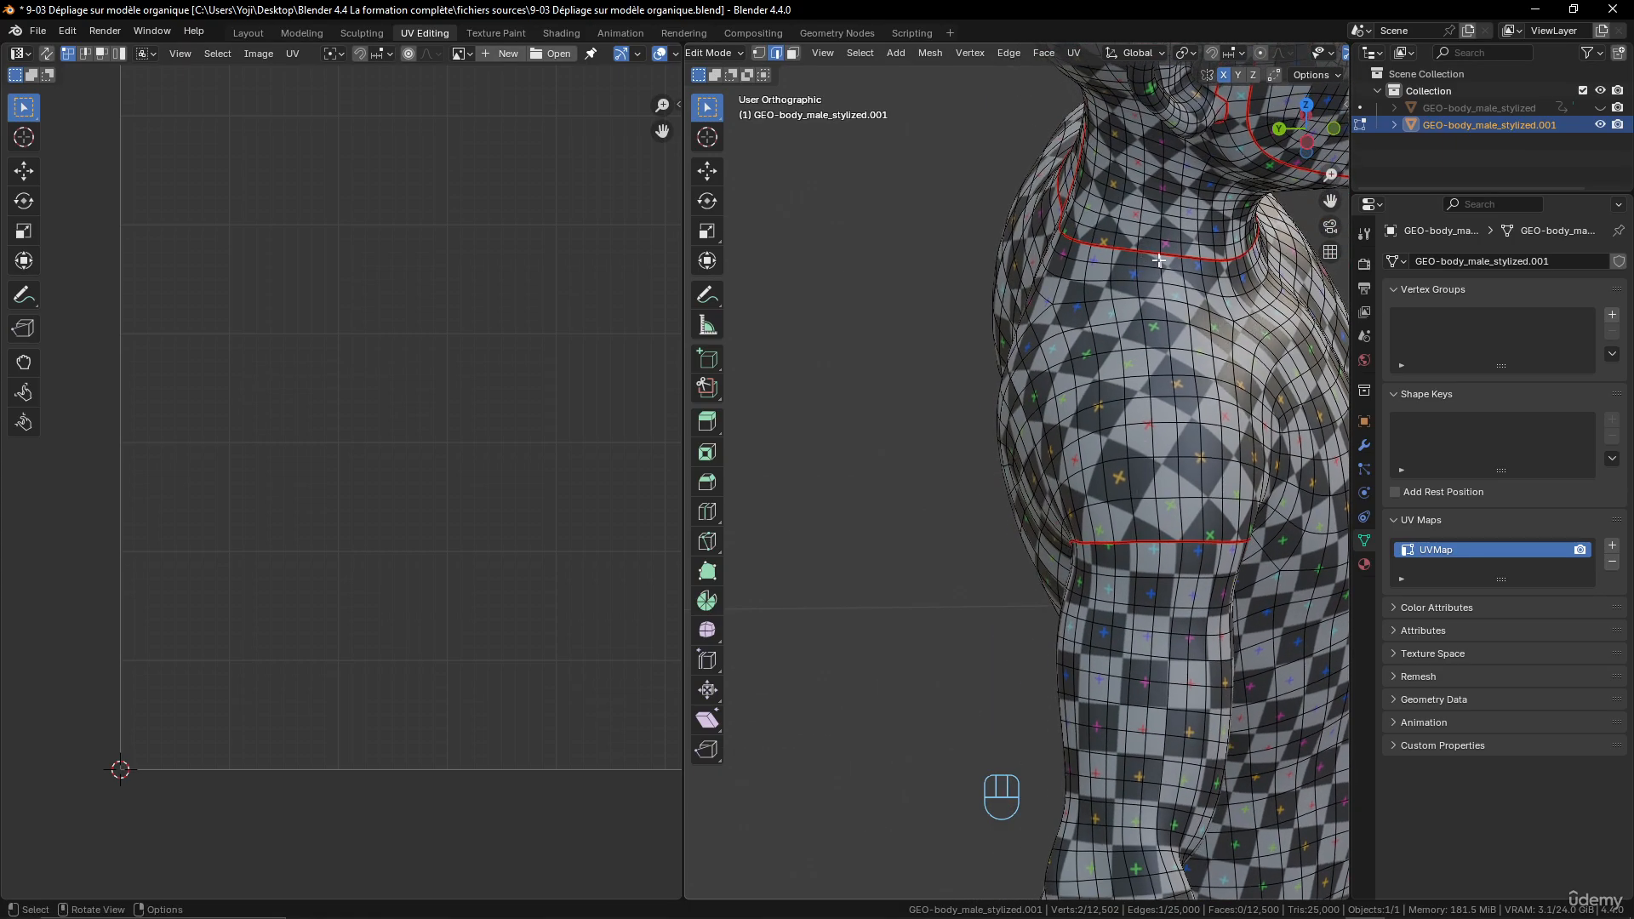
key(ctrl)
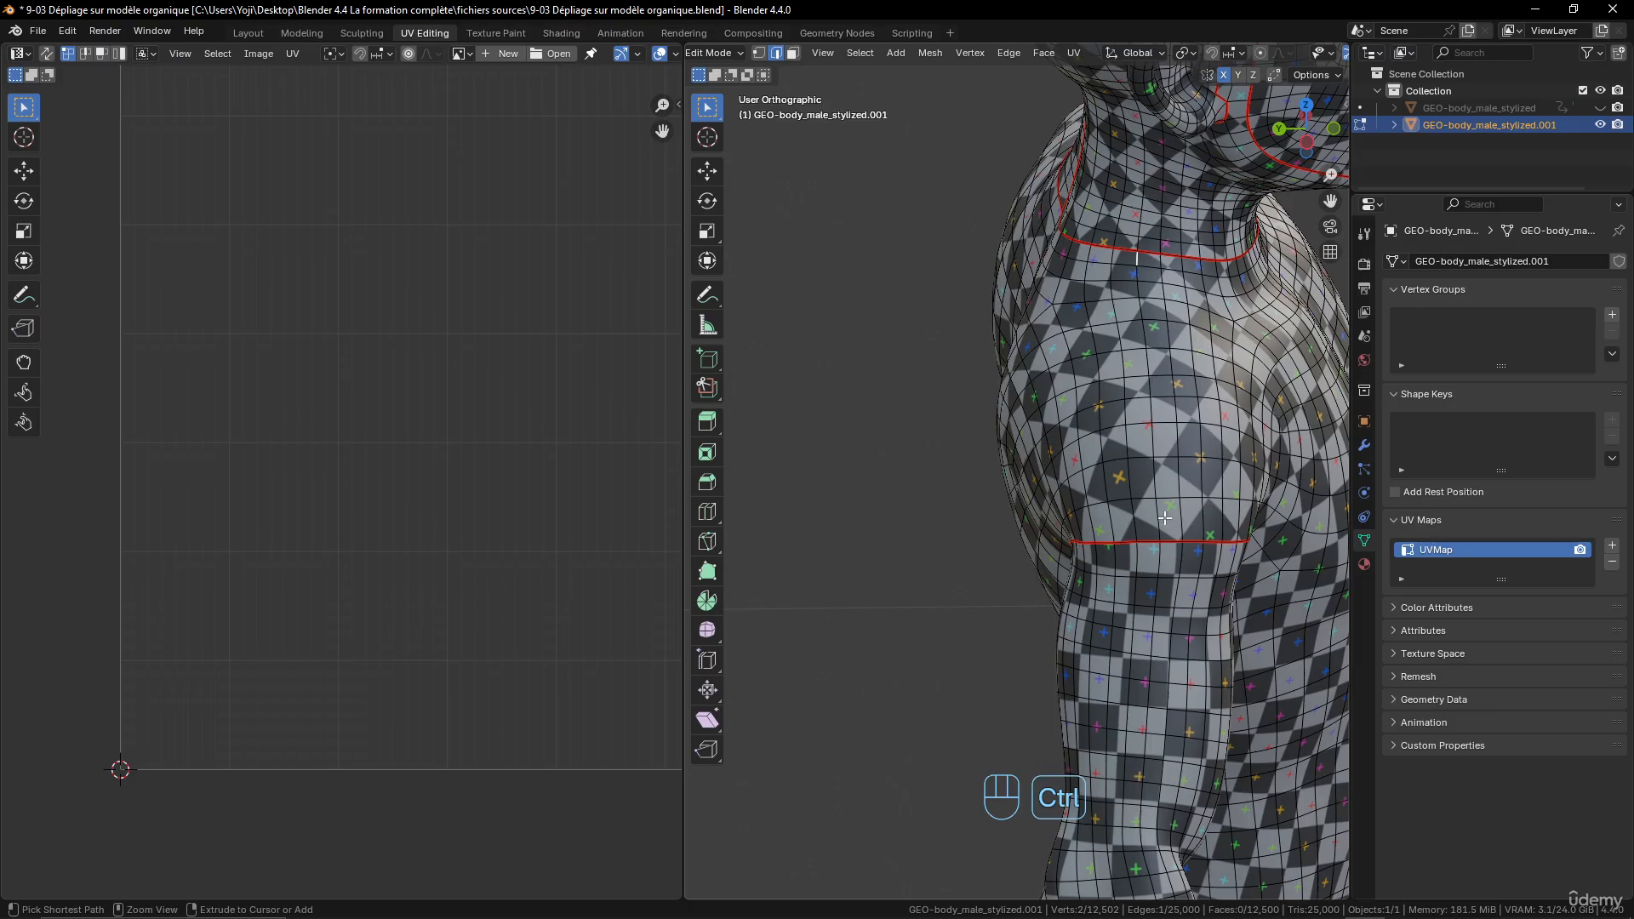
ctrl+click(1164, 517)
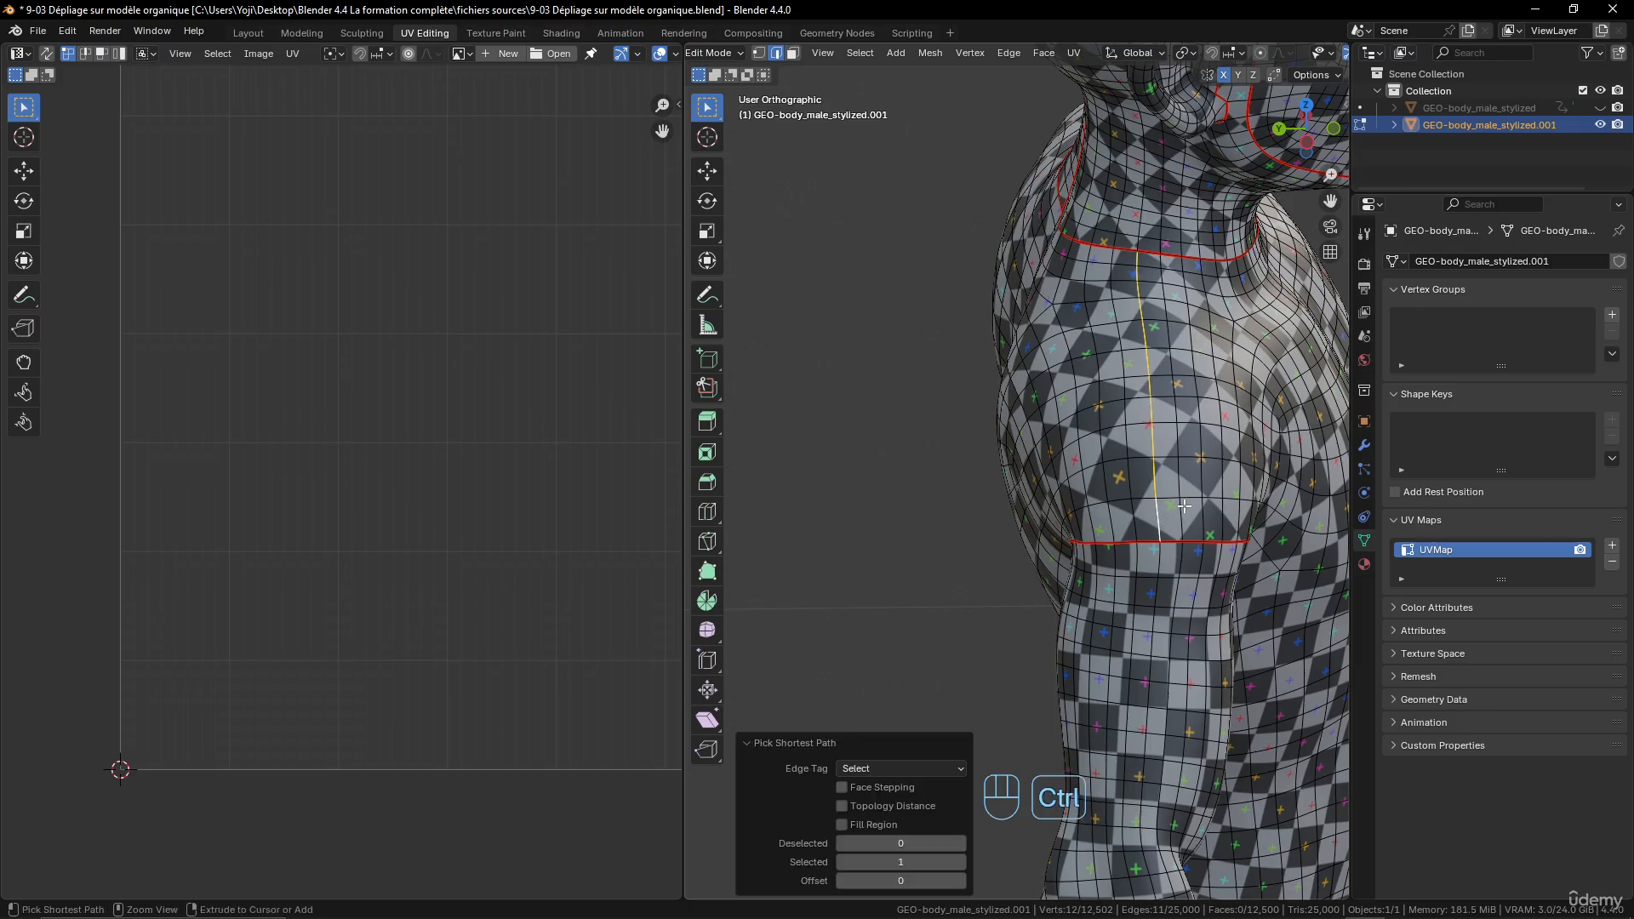
middle_drag(1184, 506, 961, 254)
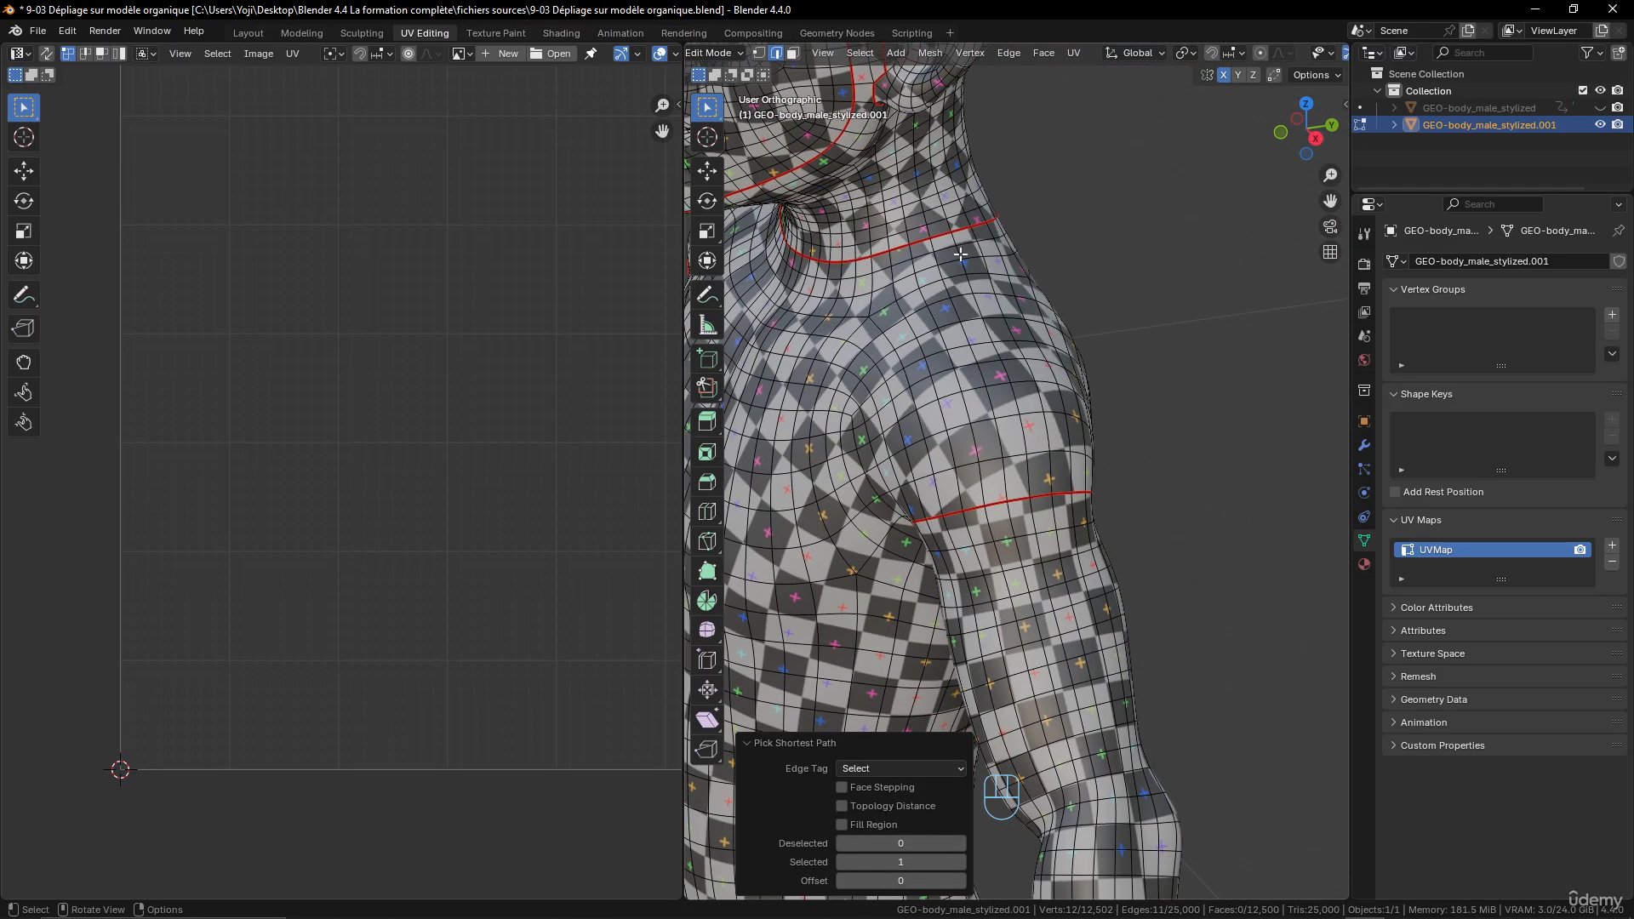
ctrl+click(1032, 464)
key(ctrl+e)
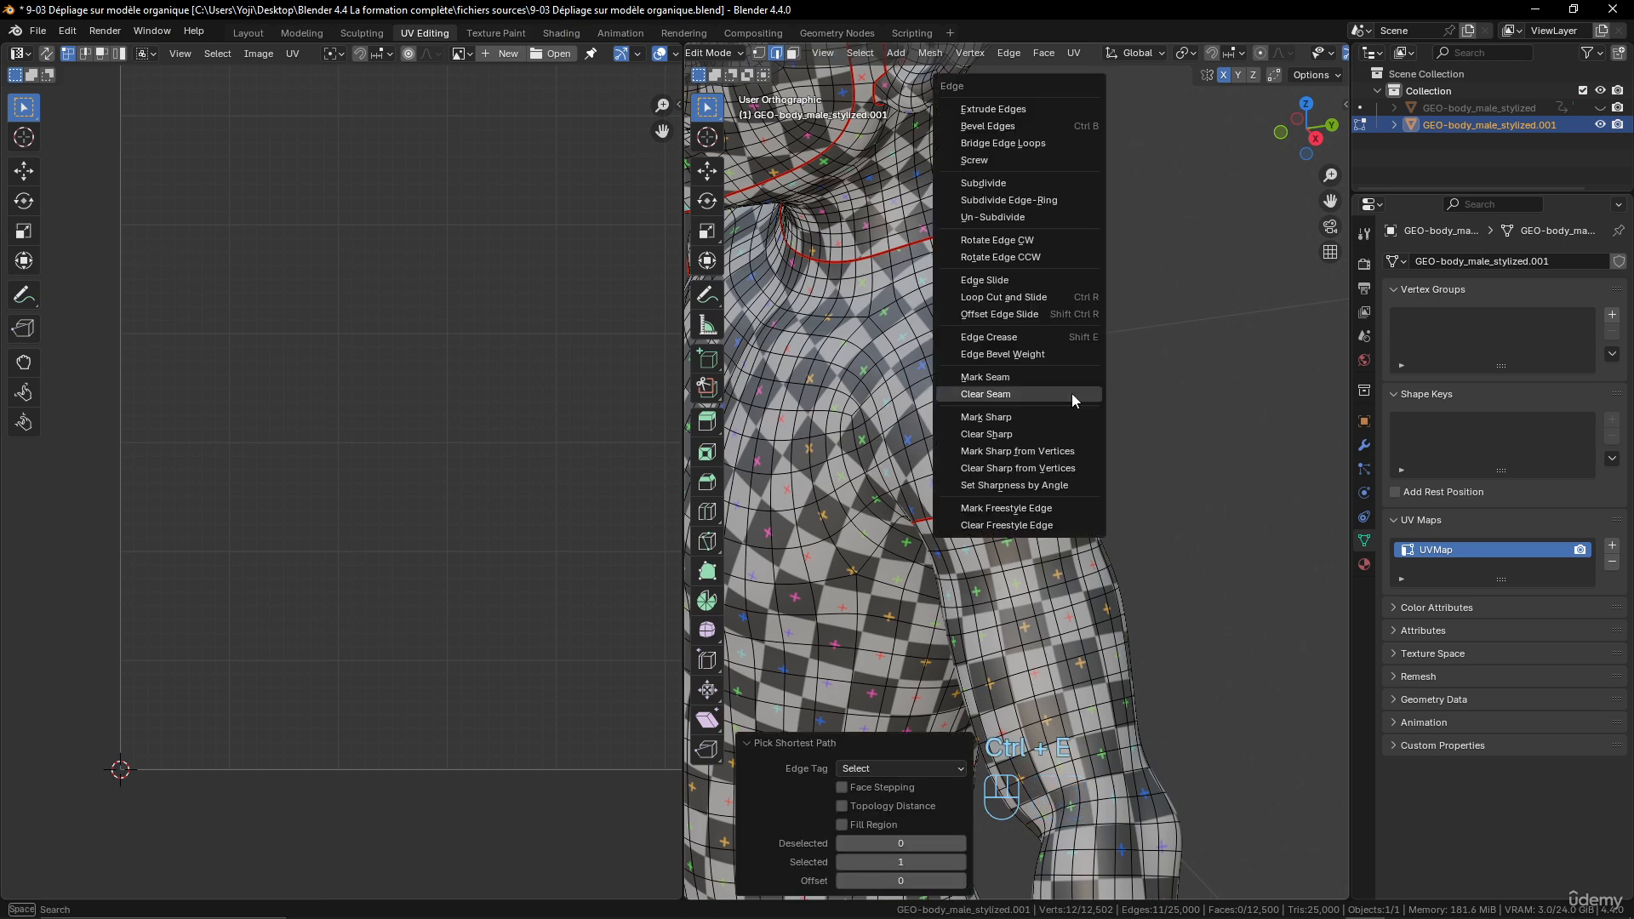
click(1071, 393)
- Select the edge path along the side of the torso from the armpit seam to the thigh seam and mark it as a seam
middle_drag(1065, 520, 1113, 571)
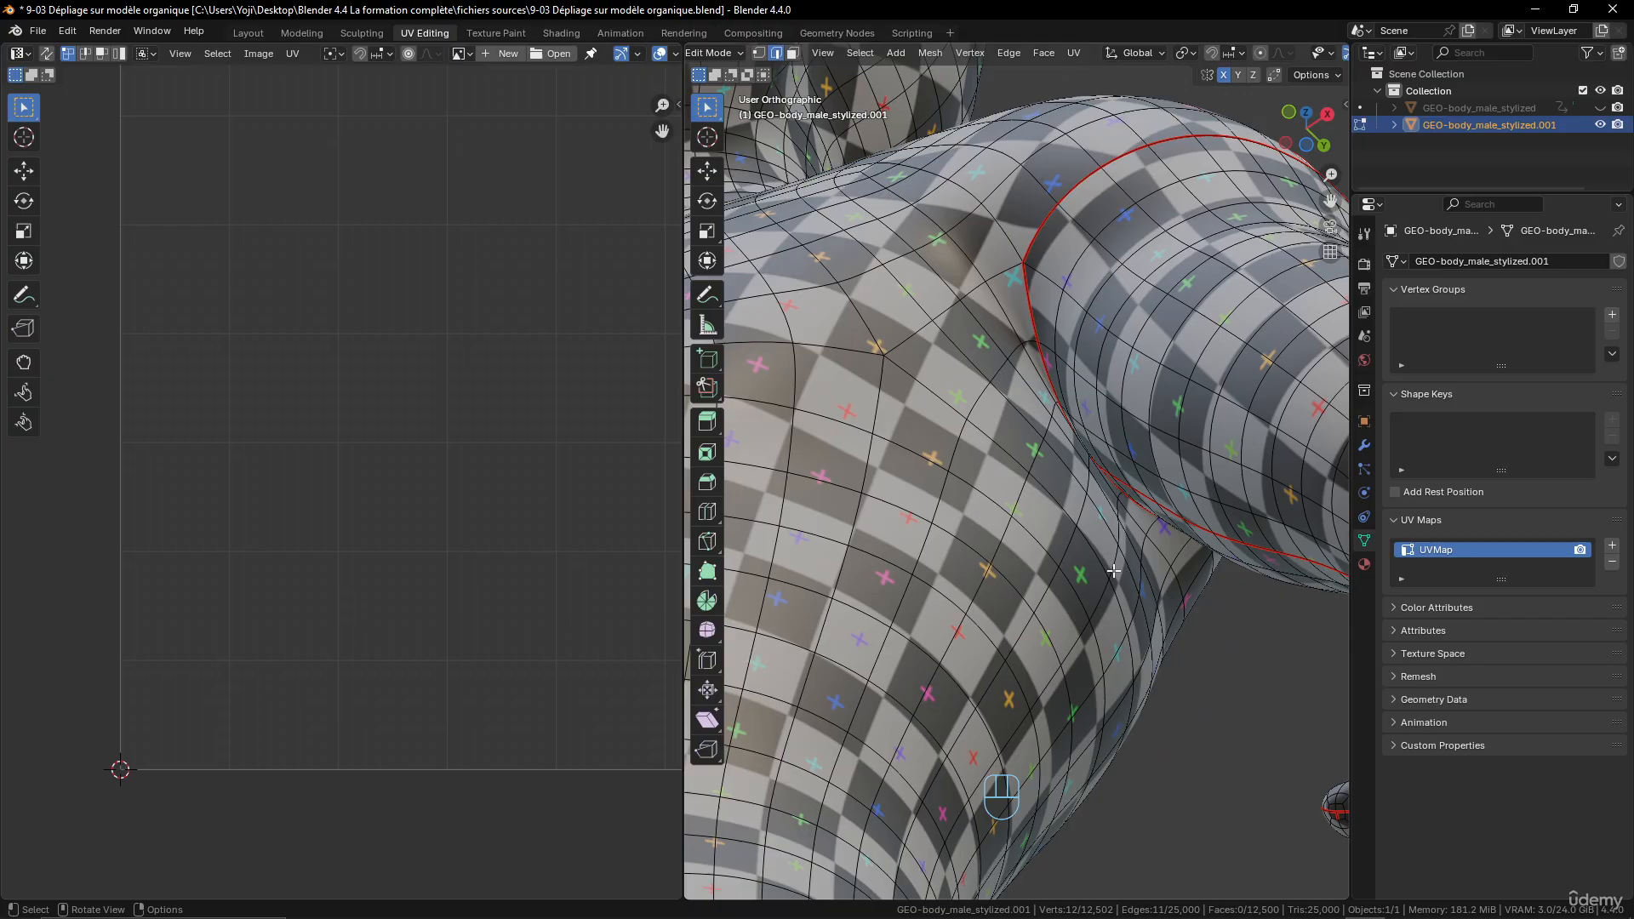
click(1089, 465)
scroll(1111, 511, down, 5)
shift+middle_drag(1111, 511, 1005, 641)
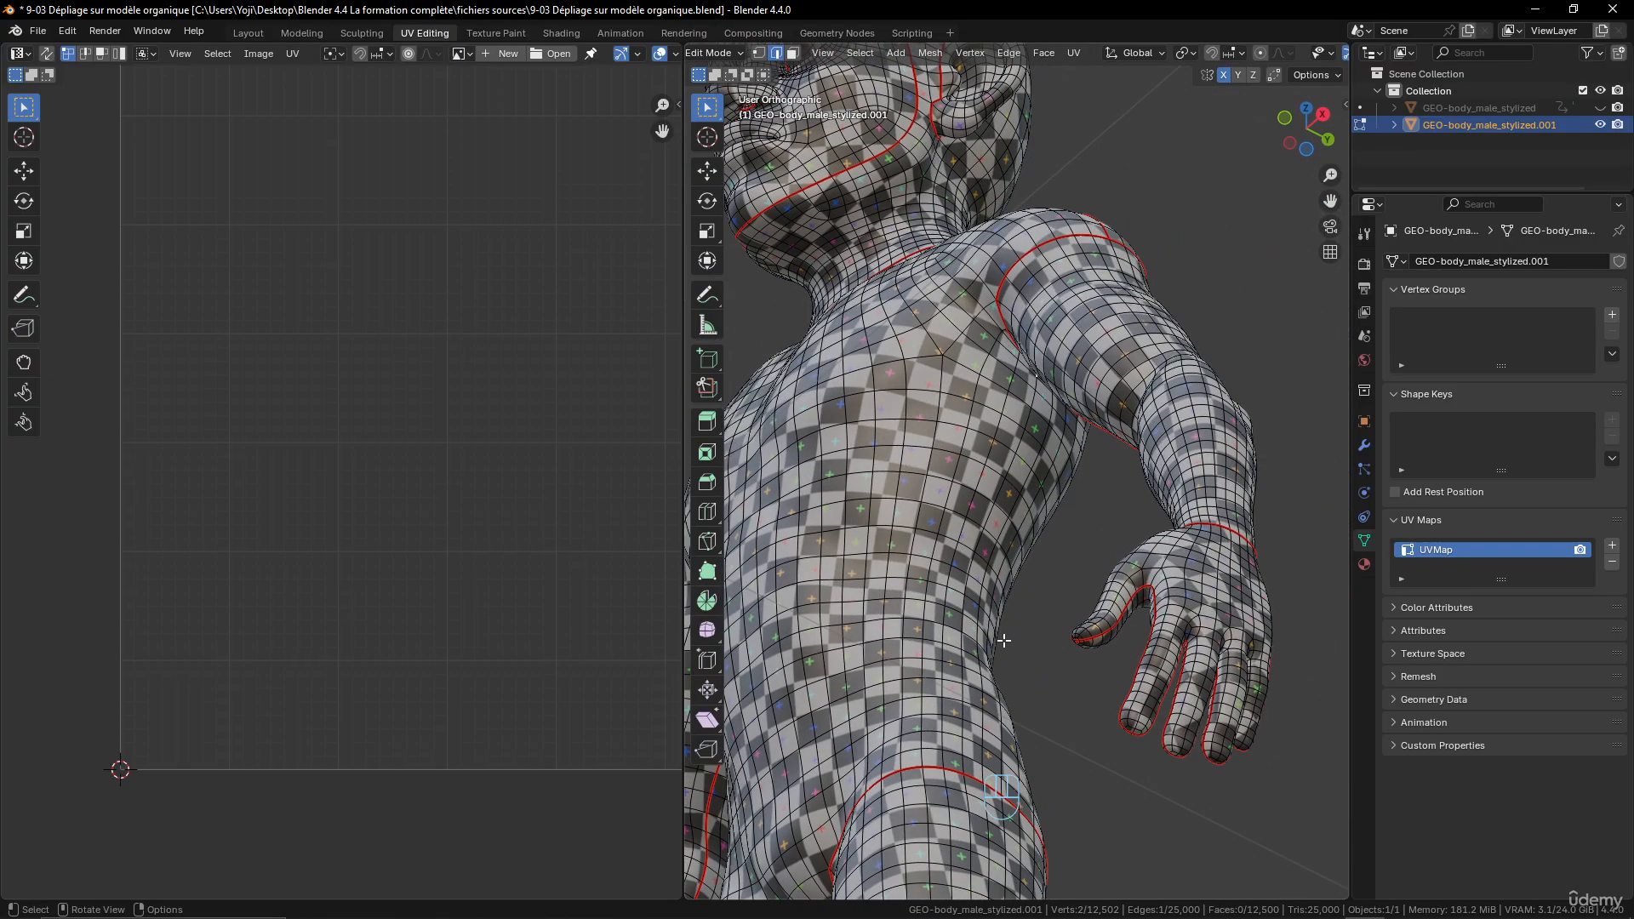
ctrl+click(979, 717)
middle_drag(979, 717, 1083, 519)
key(ctrl+e)
click(1071, 577)
- Select the short edge path across the crotch between the two inner-thigh seams and mark it as a seam
scroll(1166, 596, up, 4)
middle_drag(1083, 519, 1057, 529)
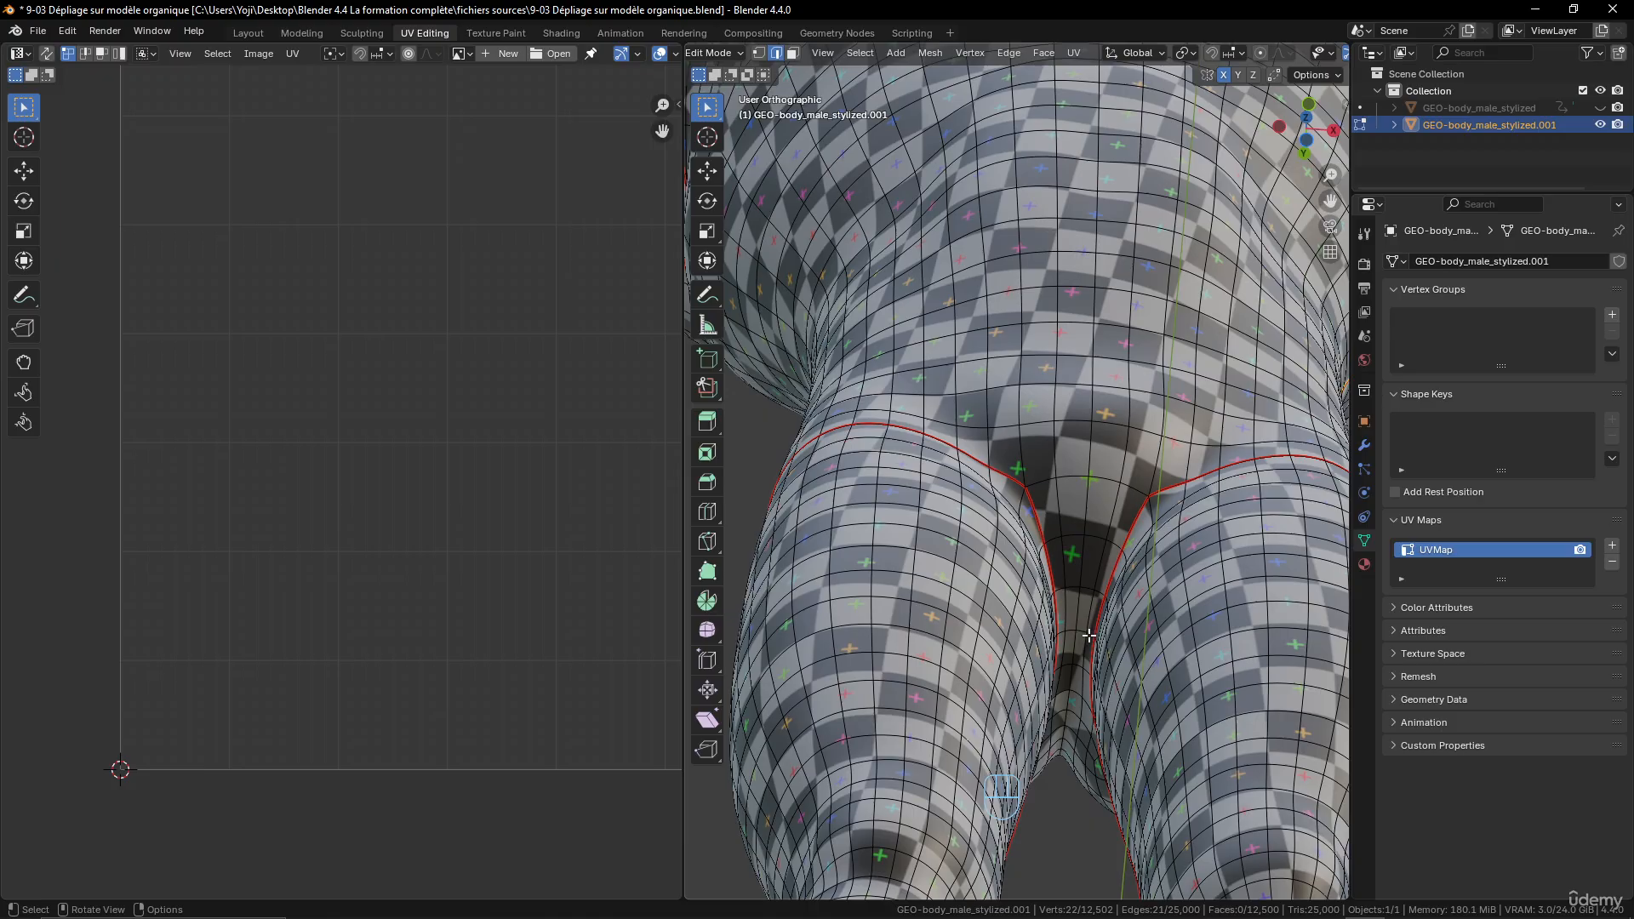
click(1089, 635)
ctrl+click(1061, 633)
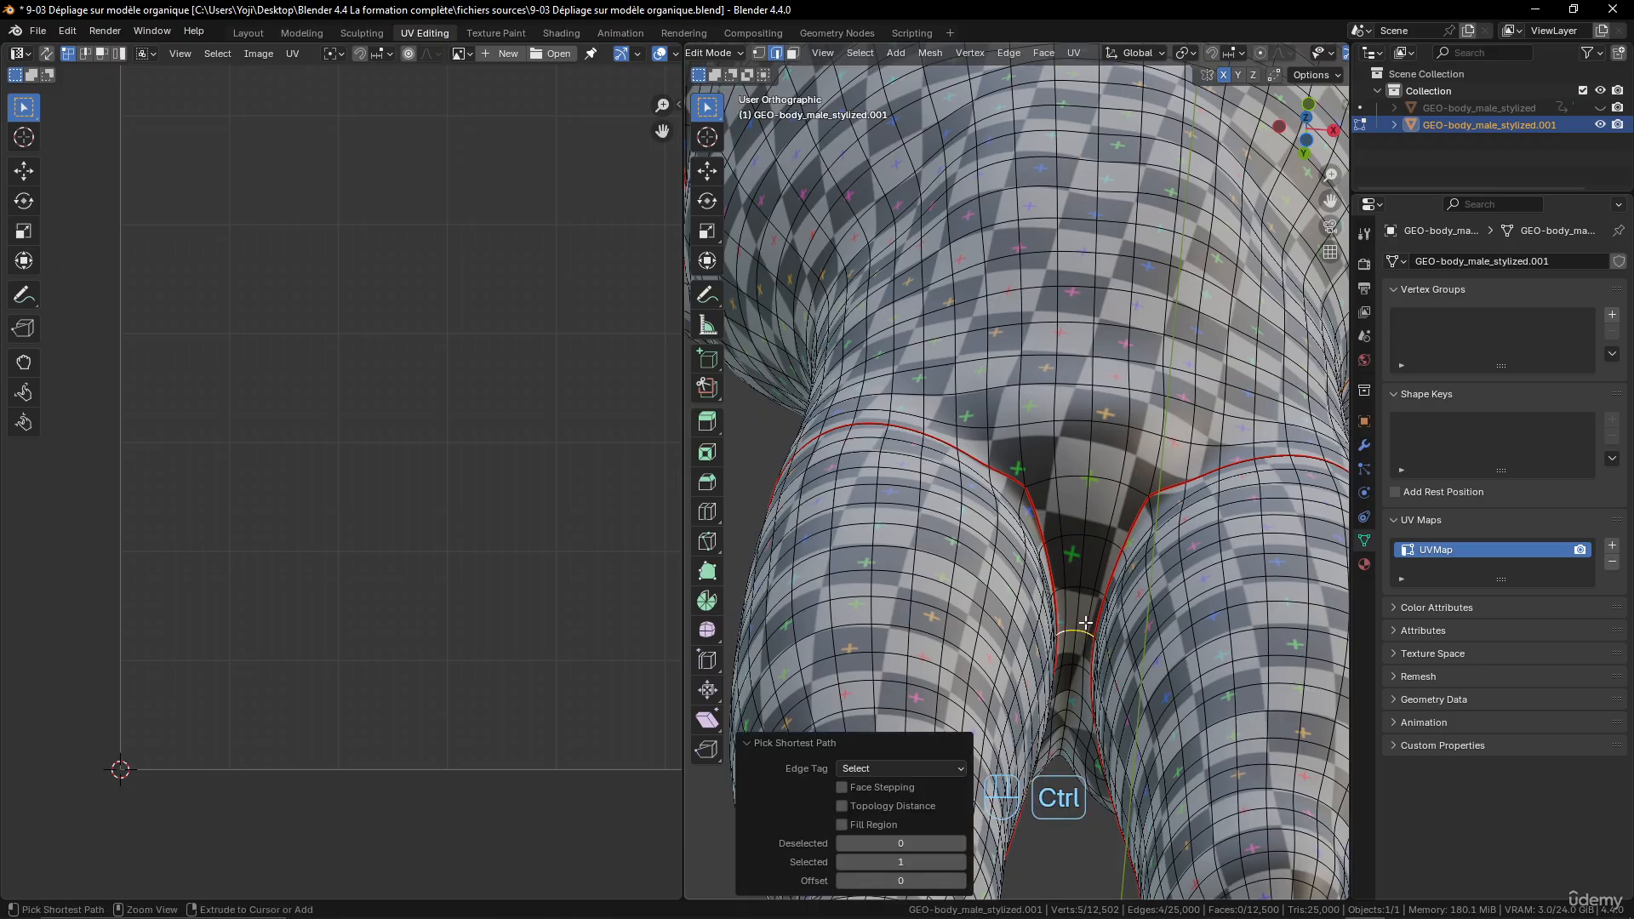
key(ctrl+e)
click(1085, 627)
scroll(1103, 572, down, 4)
scroll(1104, 572, down, 5)
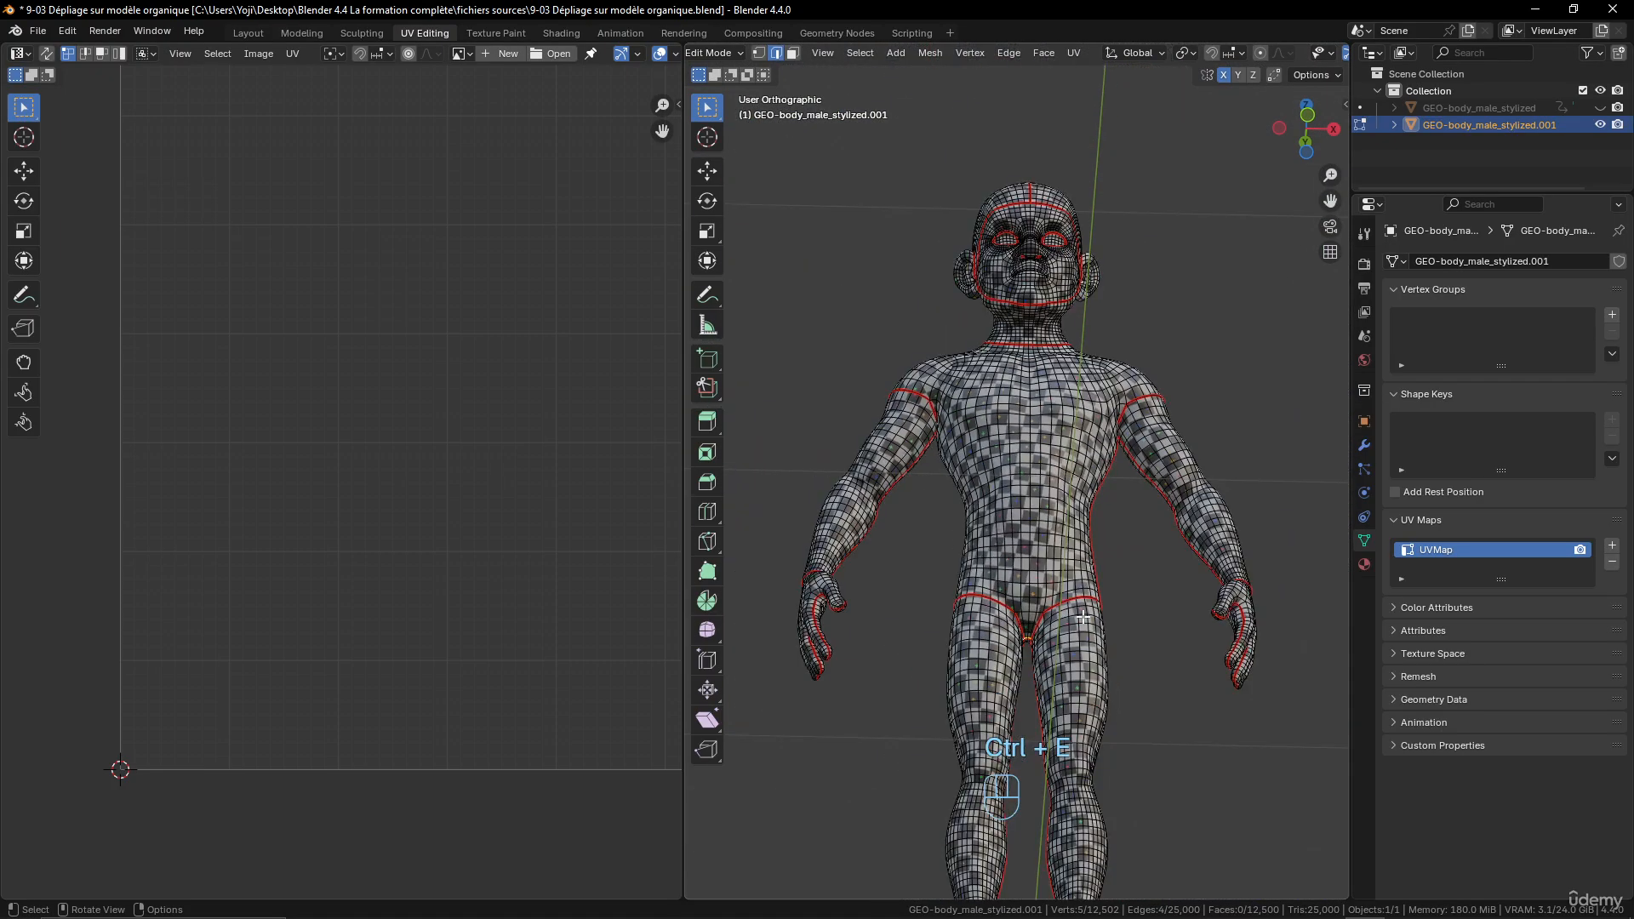
- Select the whole body mesh and symmetrize it from +X to -X
key(a)
key(q)
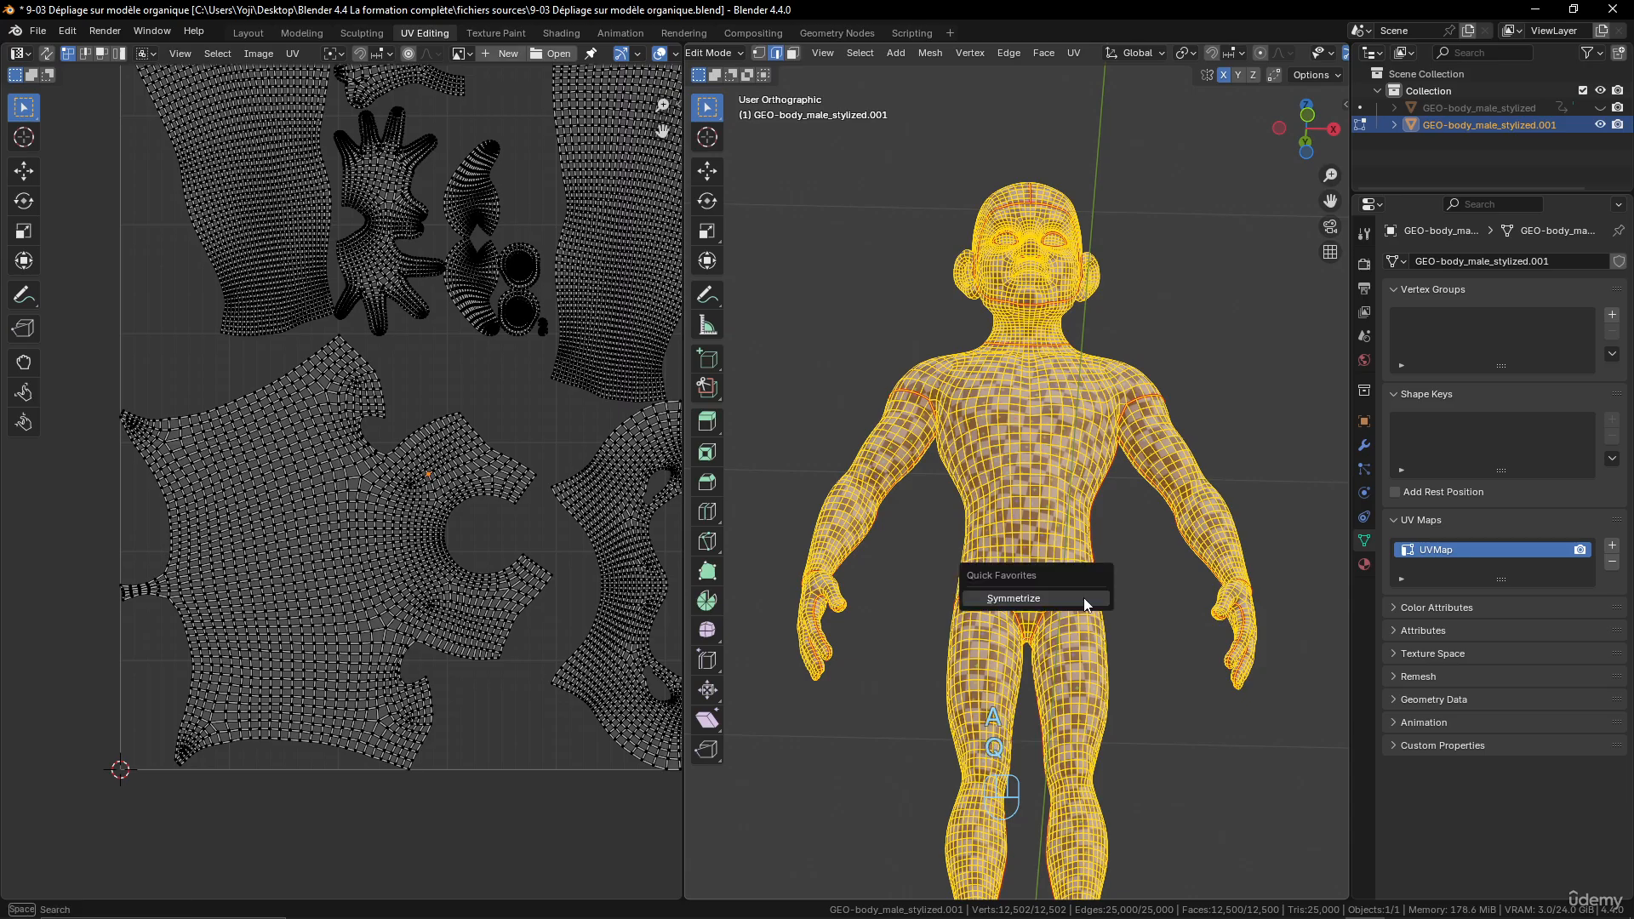
click(1084, 598)
middle_drag(1084, 598, 1099, 545)
scroll(1102, 492, up, 5)
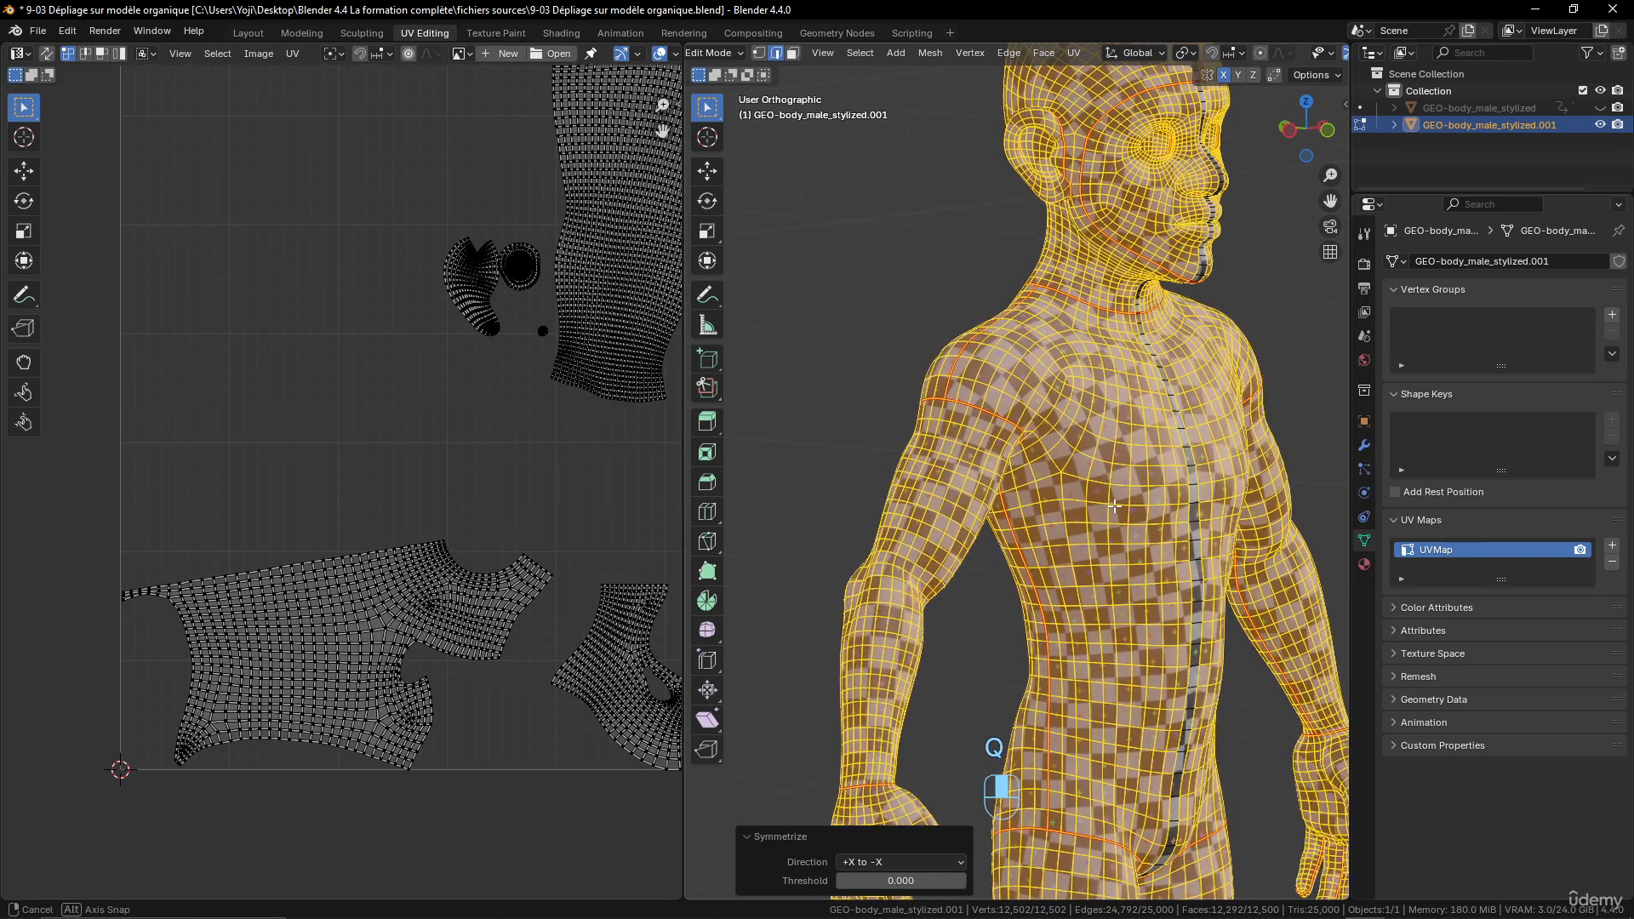
- Select the entire mesh and unwrap it with the Angle Based method, then examine the torso islands
key(a)
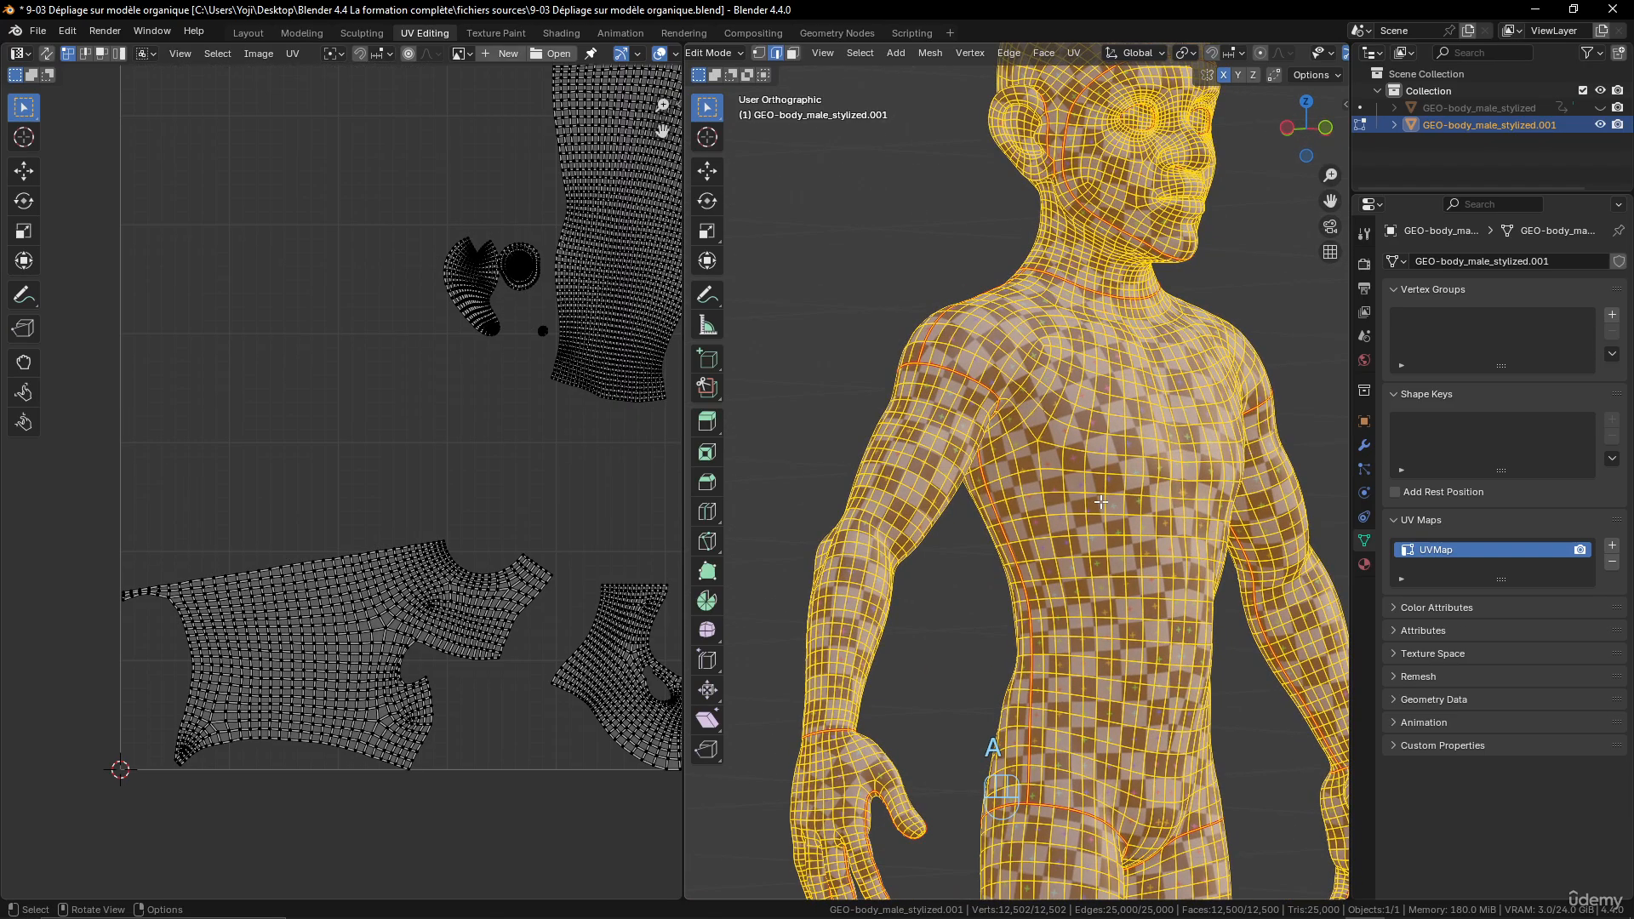
scroll(1102, 502, down, 5)
key(u)
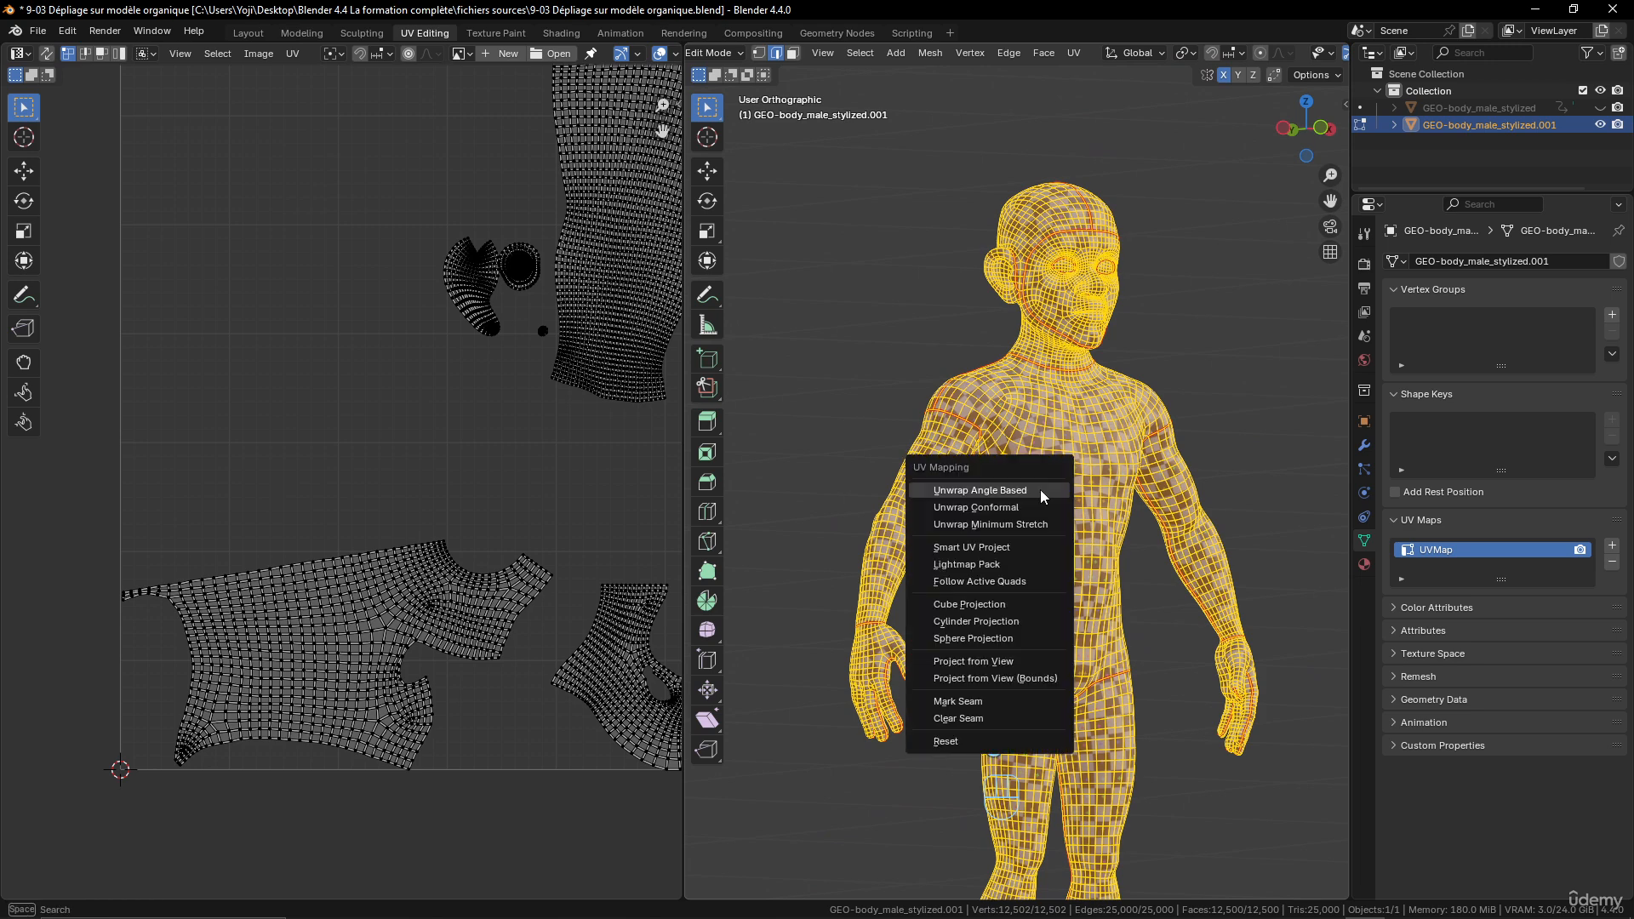
click(1040, 488)
scroll(417, 458, down, 3)
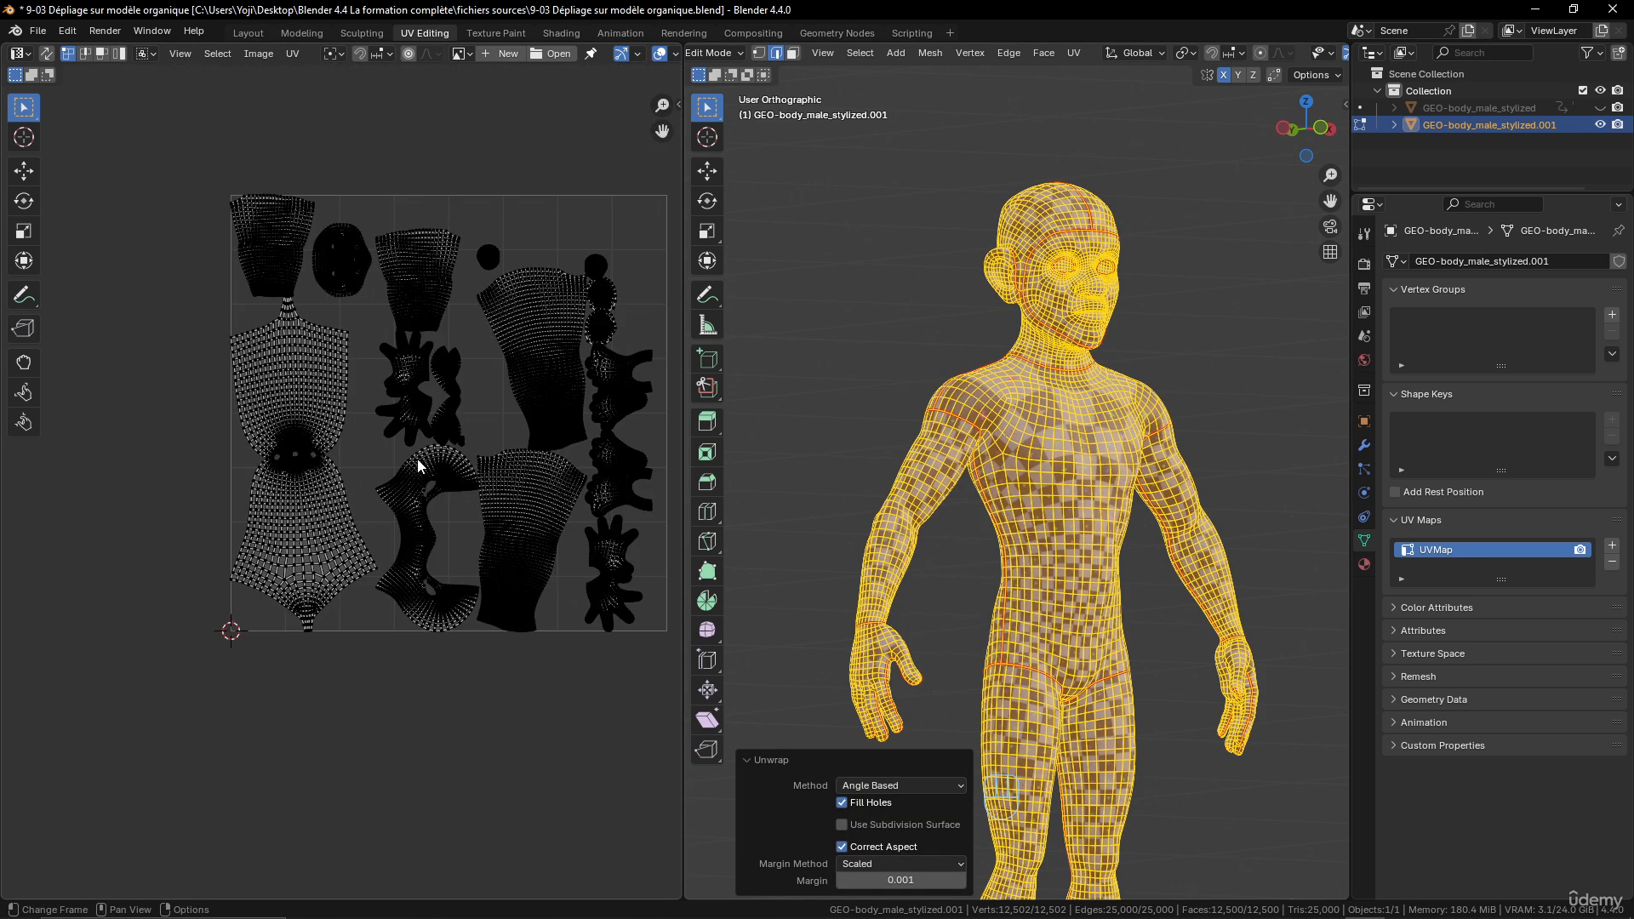
scroll(417, 458, up, 2)
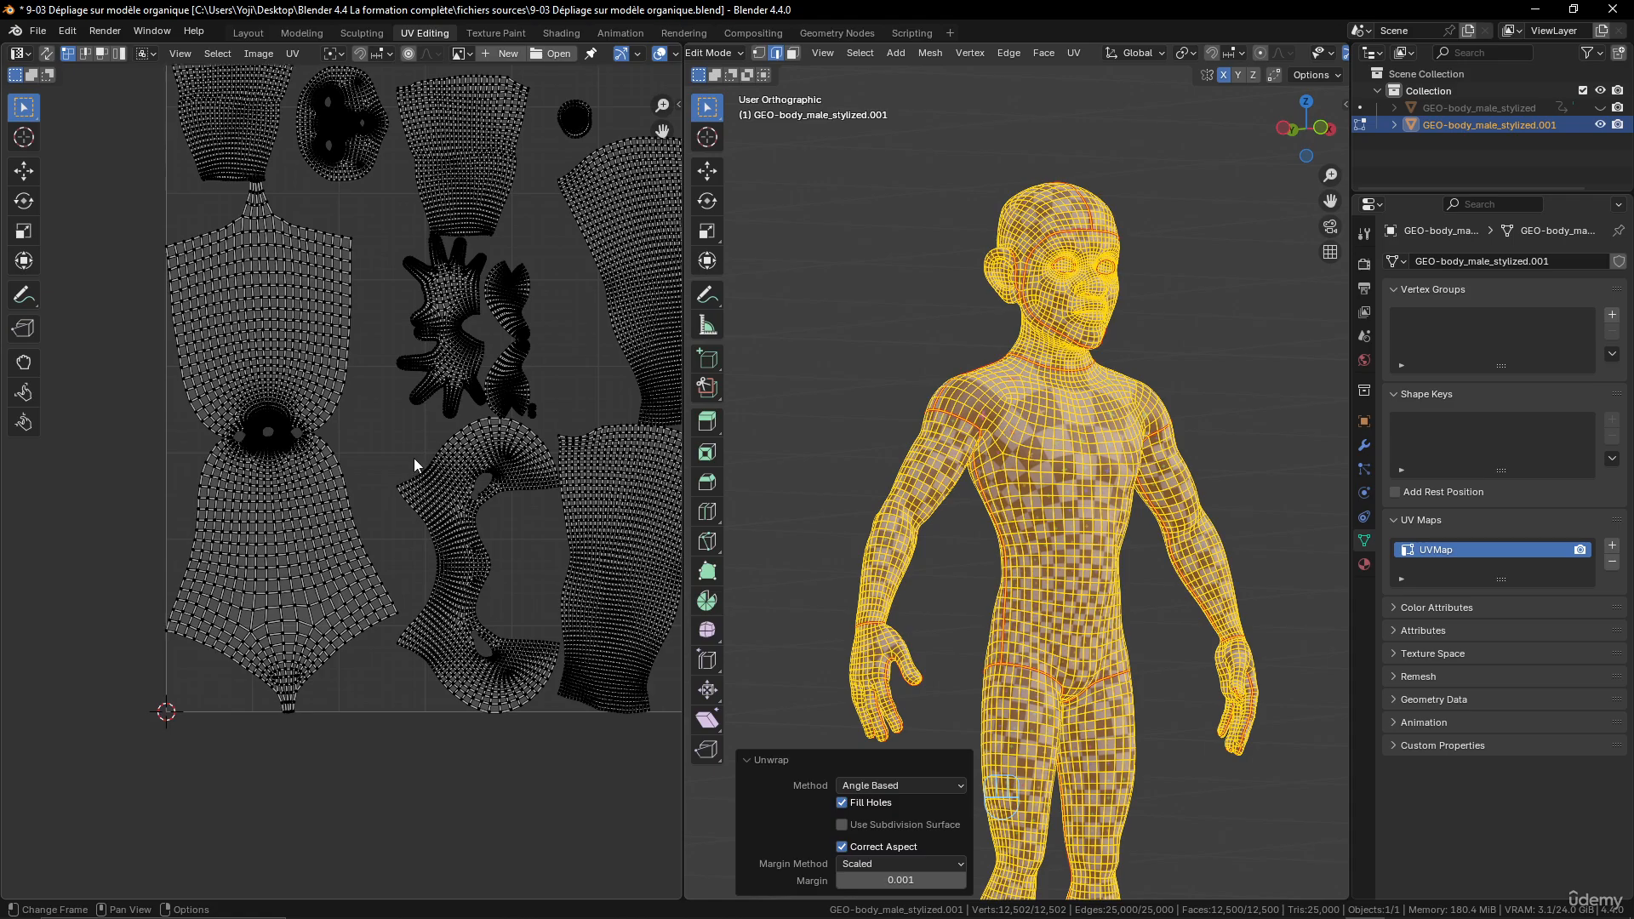
scroll(415, 460, down, 2)
scroll(417, 459, up, 2)
- Switch to a see-through display and mark the missing edge between the character's right armpit seam and side seam
middle_drag(1270, 451, 1105, 567)
scroll(1104, 512, up, 2)
middle_drag(1085, 536, 852, 436)
scroll(1098, 544, up, 3)
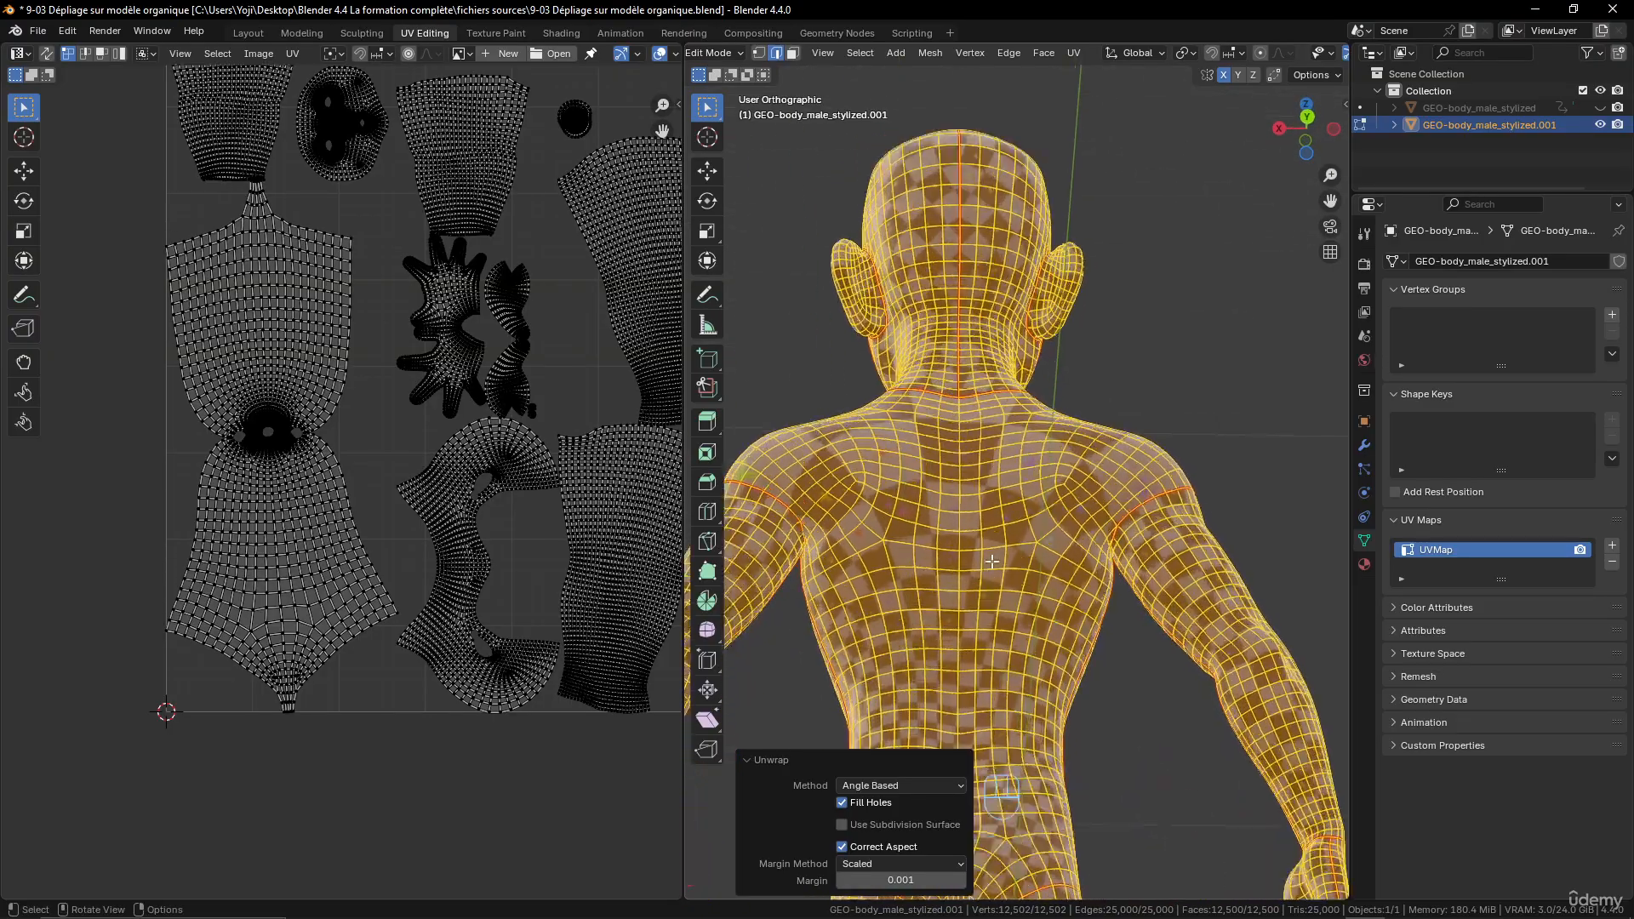
middle_drag(1200, 639, 1141, 604)
scroll(1140, 604, up, 3)
scroll(1140, 604, up, 1)
shift+middle_drag(1279, 623, 1139, 580)
key(z)
scroll(1185, 693, up, 2)
click(1144, 528)
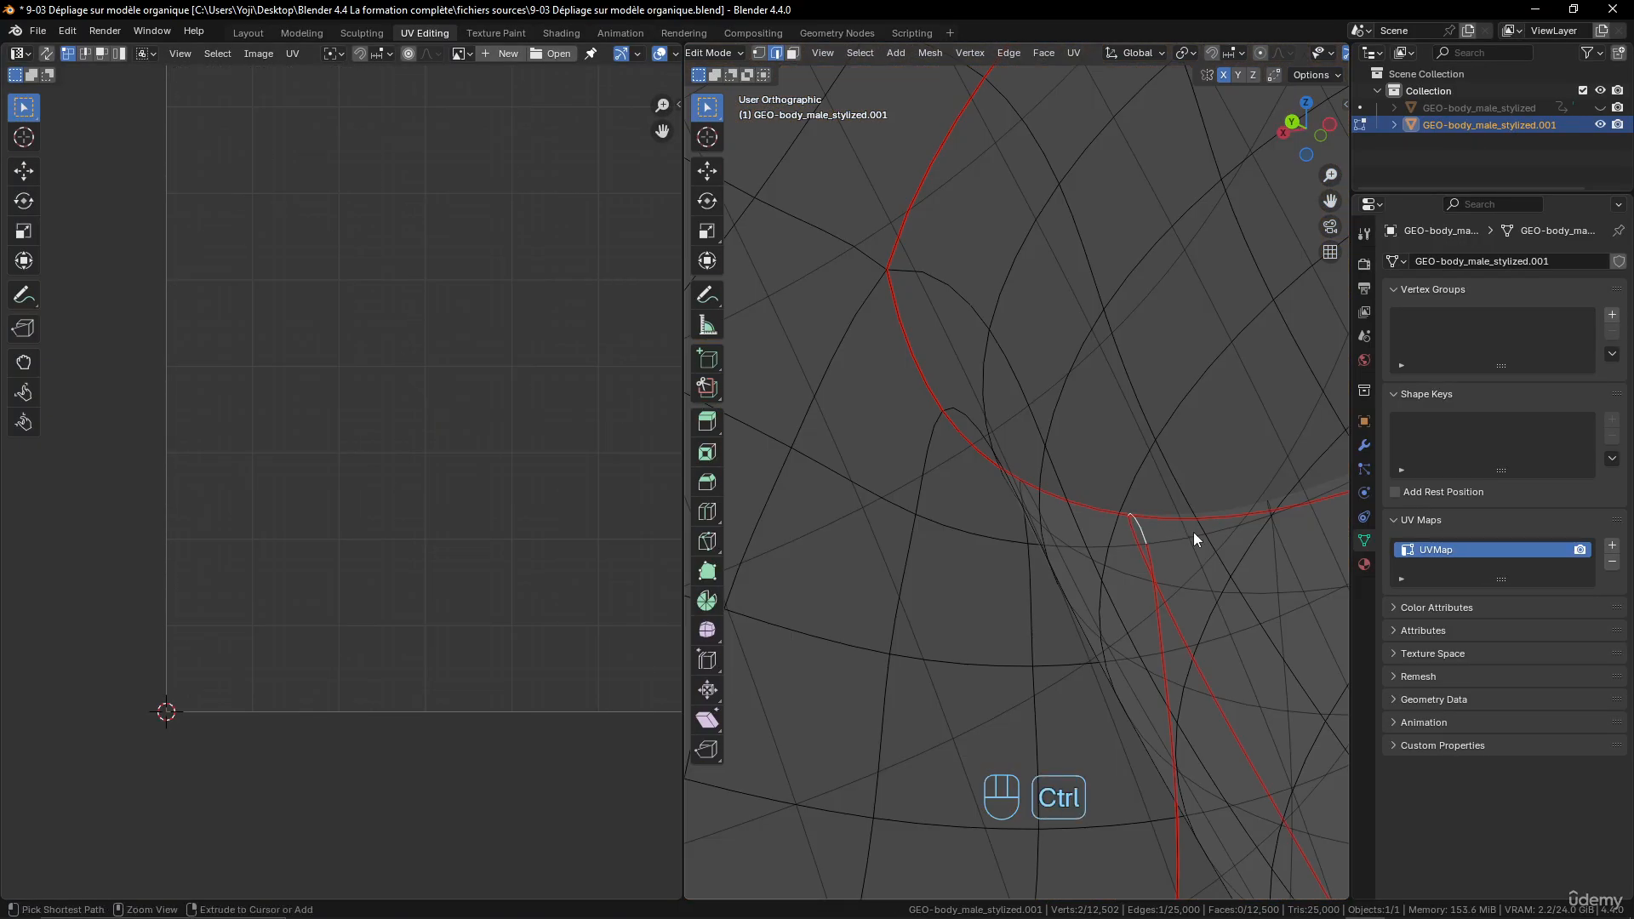
key(ctrl+e)
click(1194, 533)
- Mark the missing edge joining the side seam to the arm seam at the character's left armpit
scroll(1244, 569, down, 7)
shift+middle_drag(915, 535, 1132, 546)
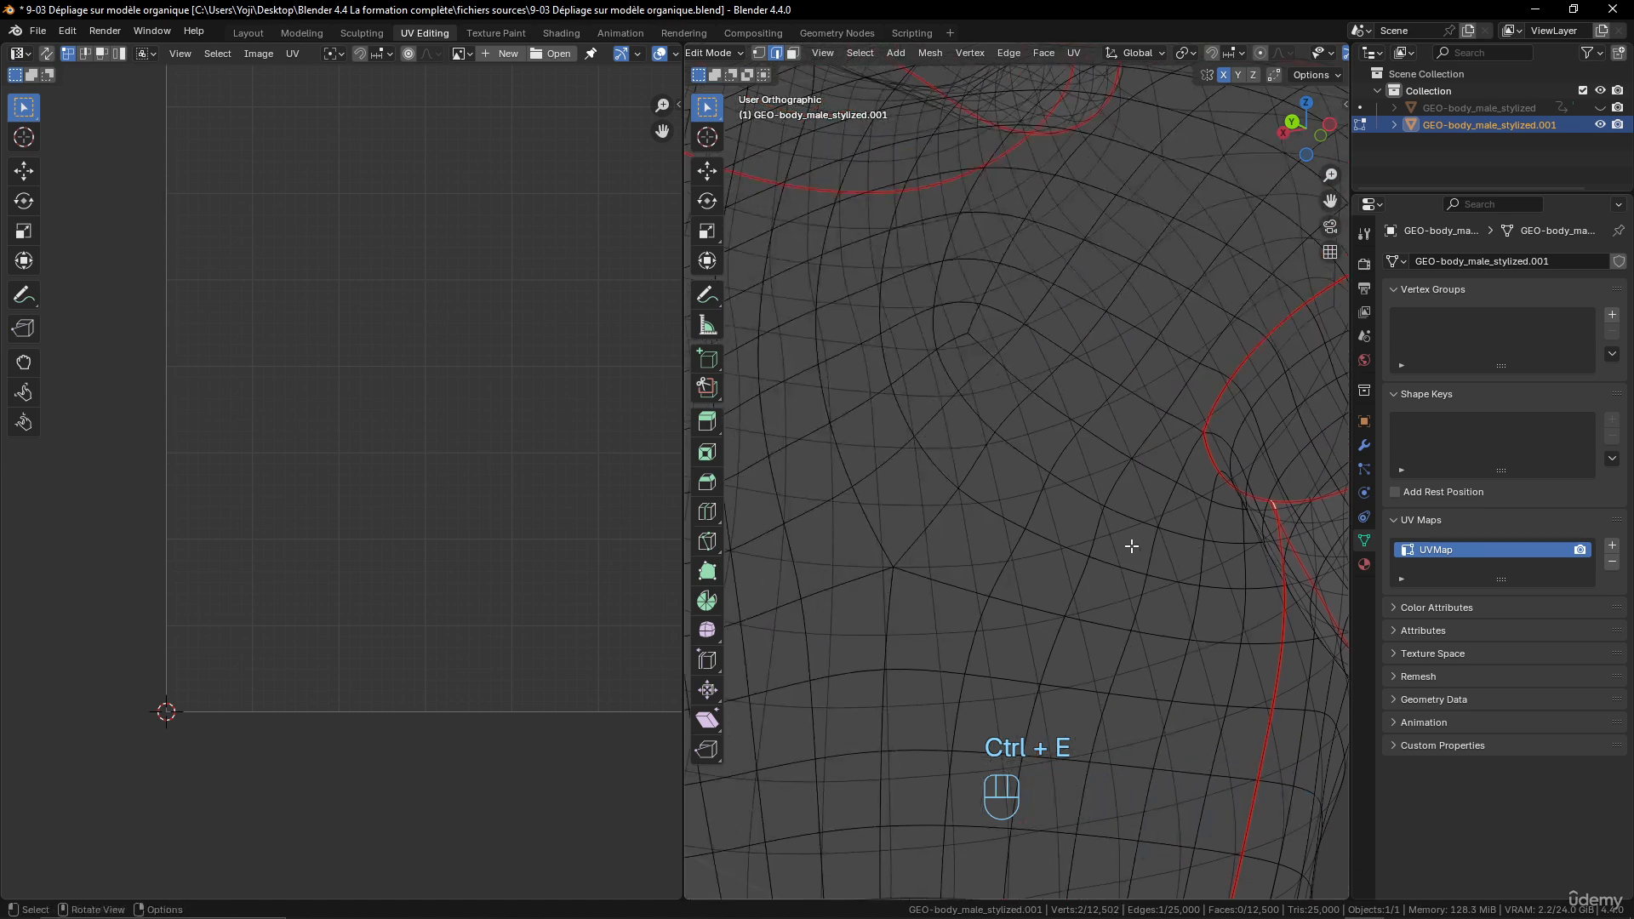
scroll(1132, 547, down, 8)
shift+middle_drag(996, 519, 1268, 558)
scroll(1120, 602, up, 5)
scroll(1122, 603, up, 3)
shift+middle_drag(1124, 646, 1098, 459)
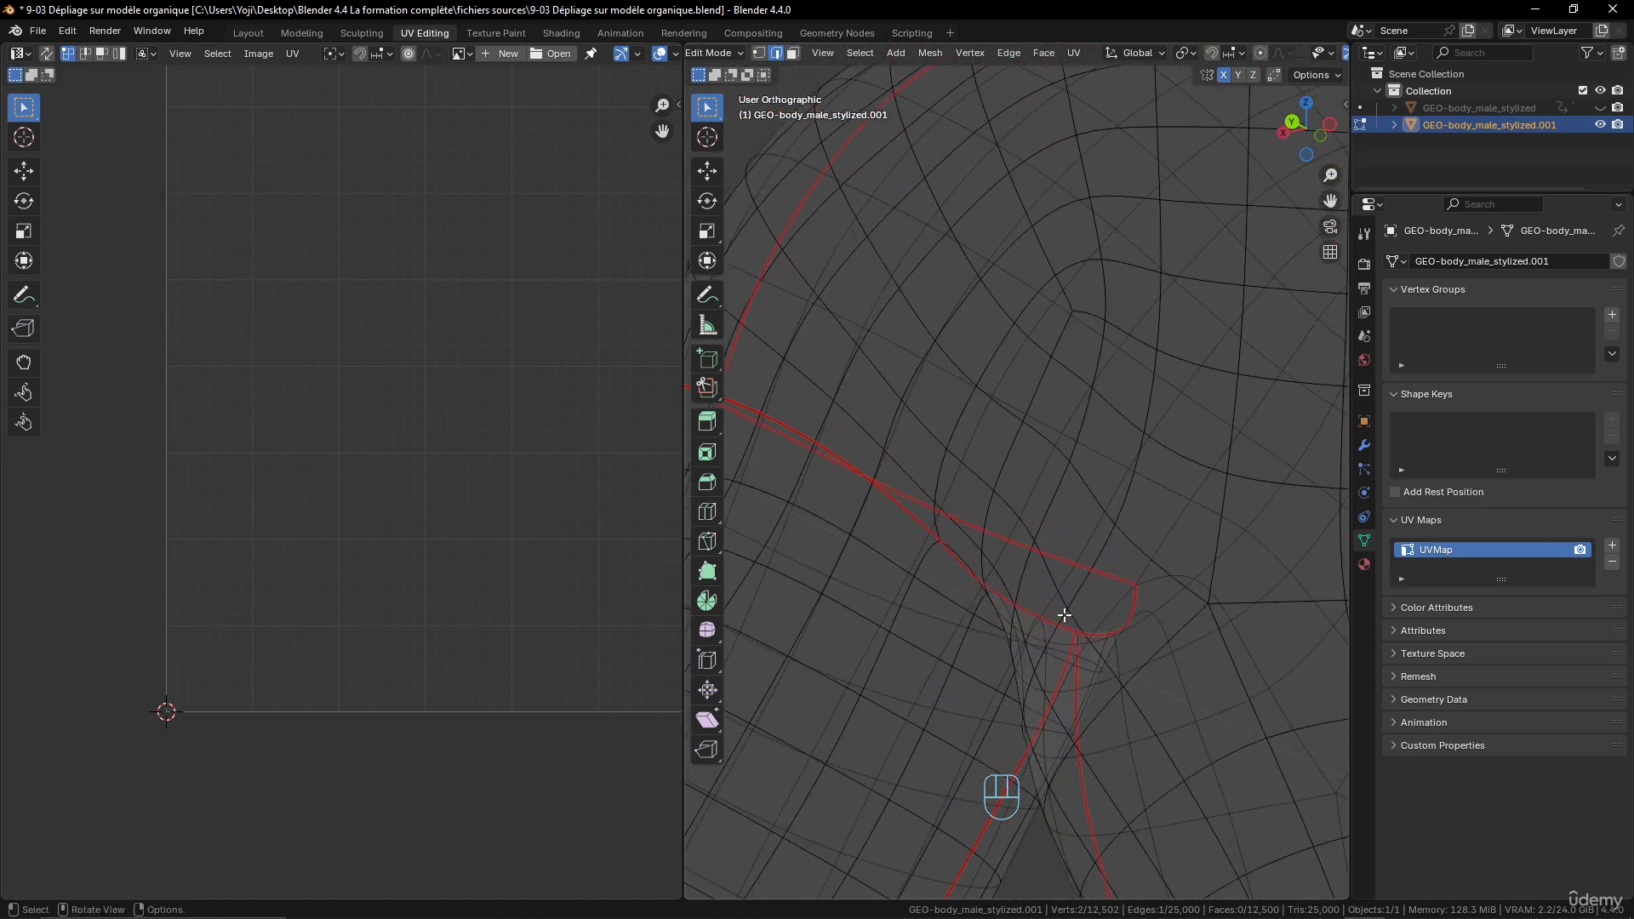
mouse_move(1064, 615)
middle_down()
mouse_move(1048, 630)
mouse_move(1069, 632)
middle_up()
scroll(1073, 627, up, 2)
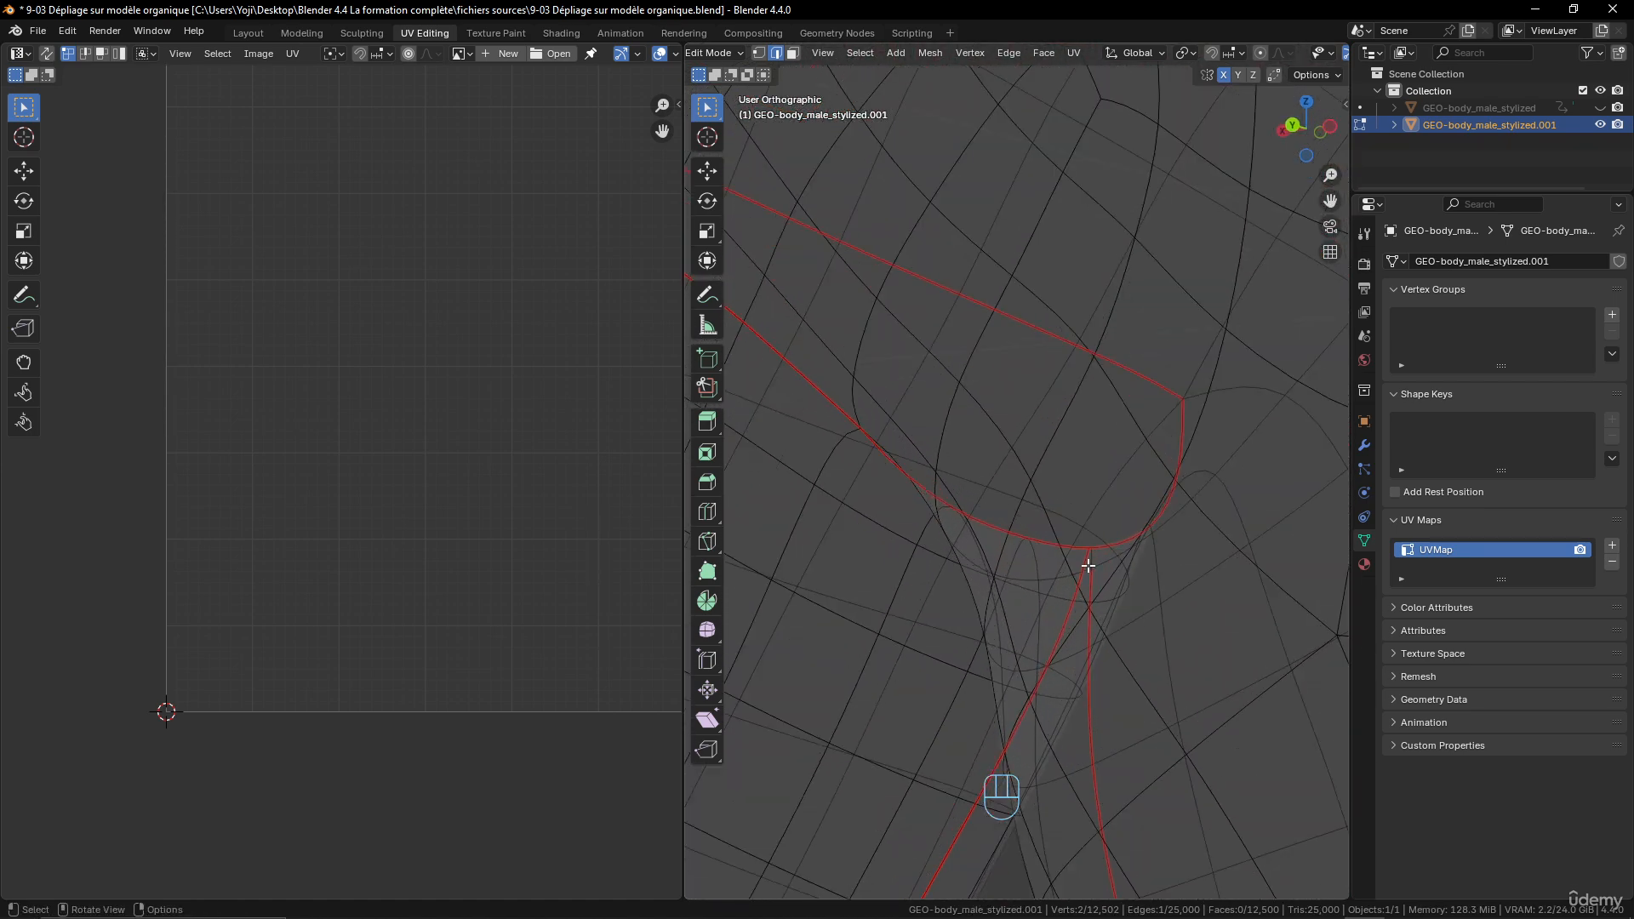
key(ctrl+e)
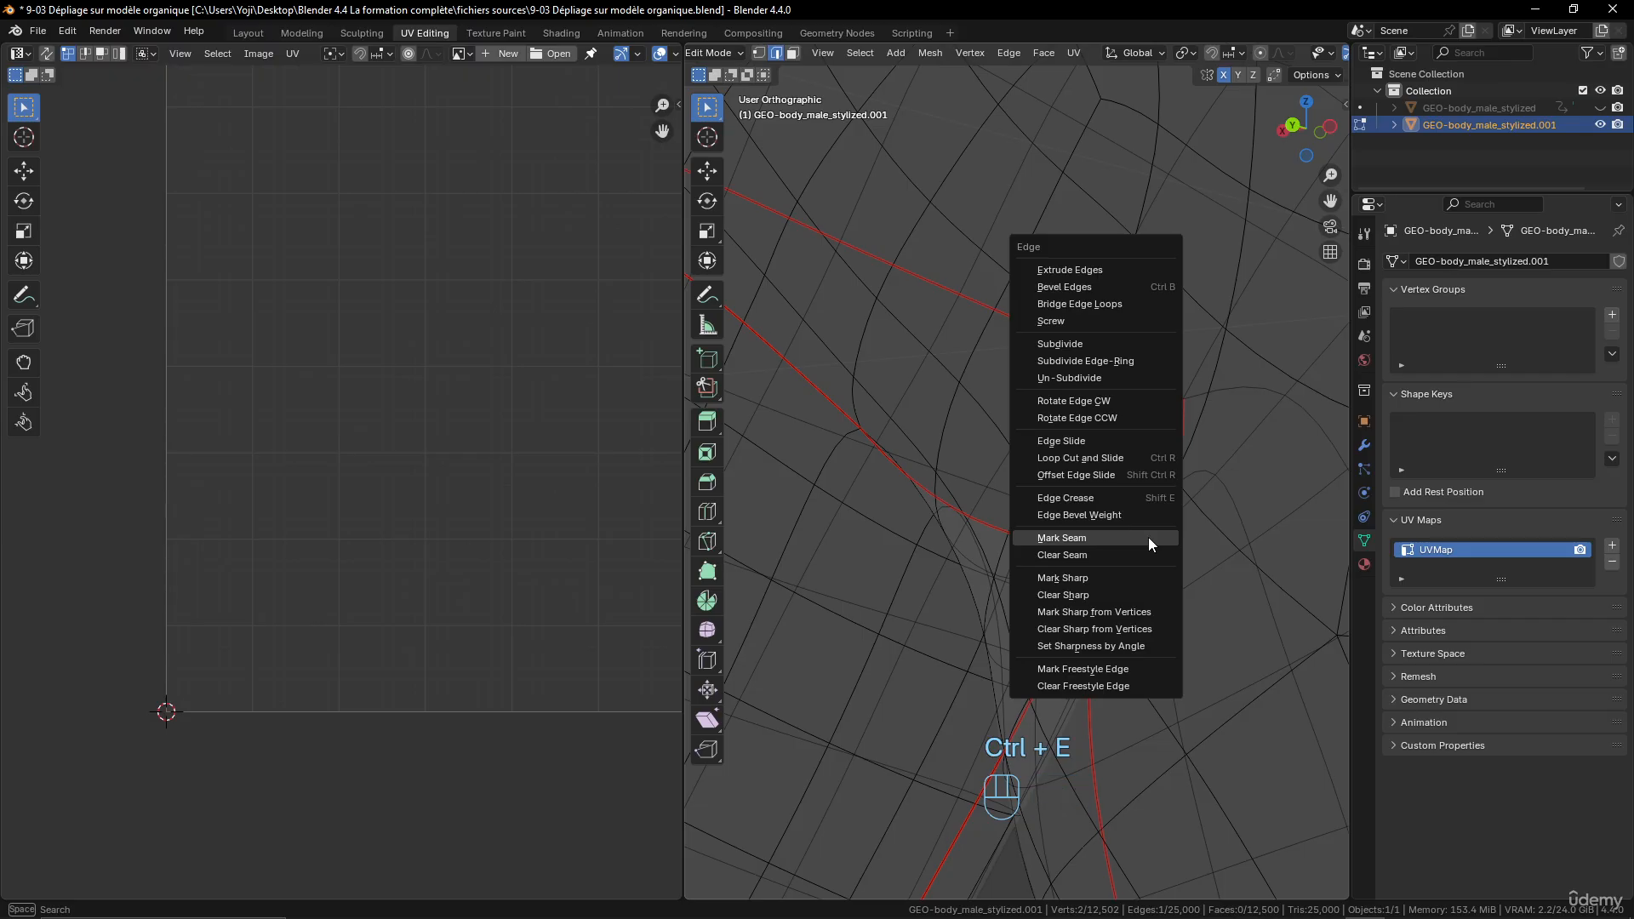
click(1148, 538)
- Select all of the mesh and unwrap it again with the Angle Based method
scroll(1090, 579, down, 5)
key(a)
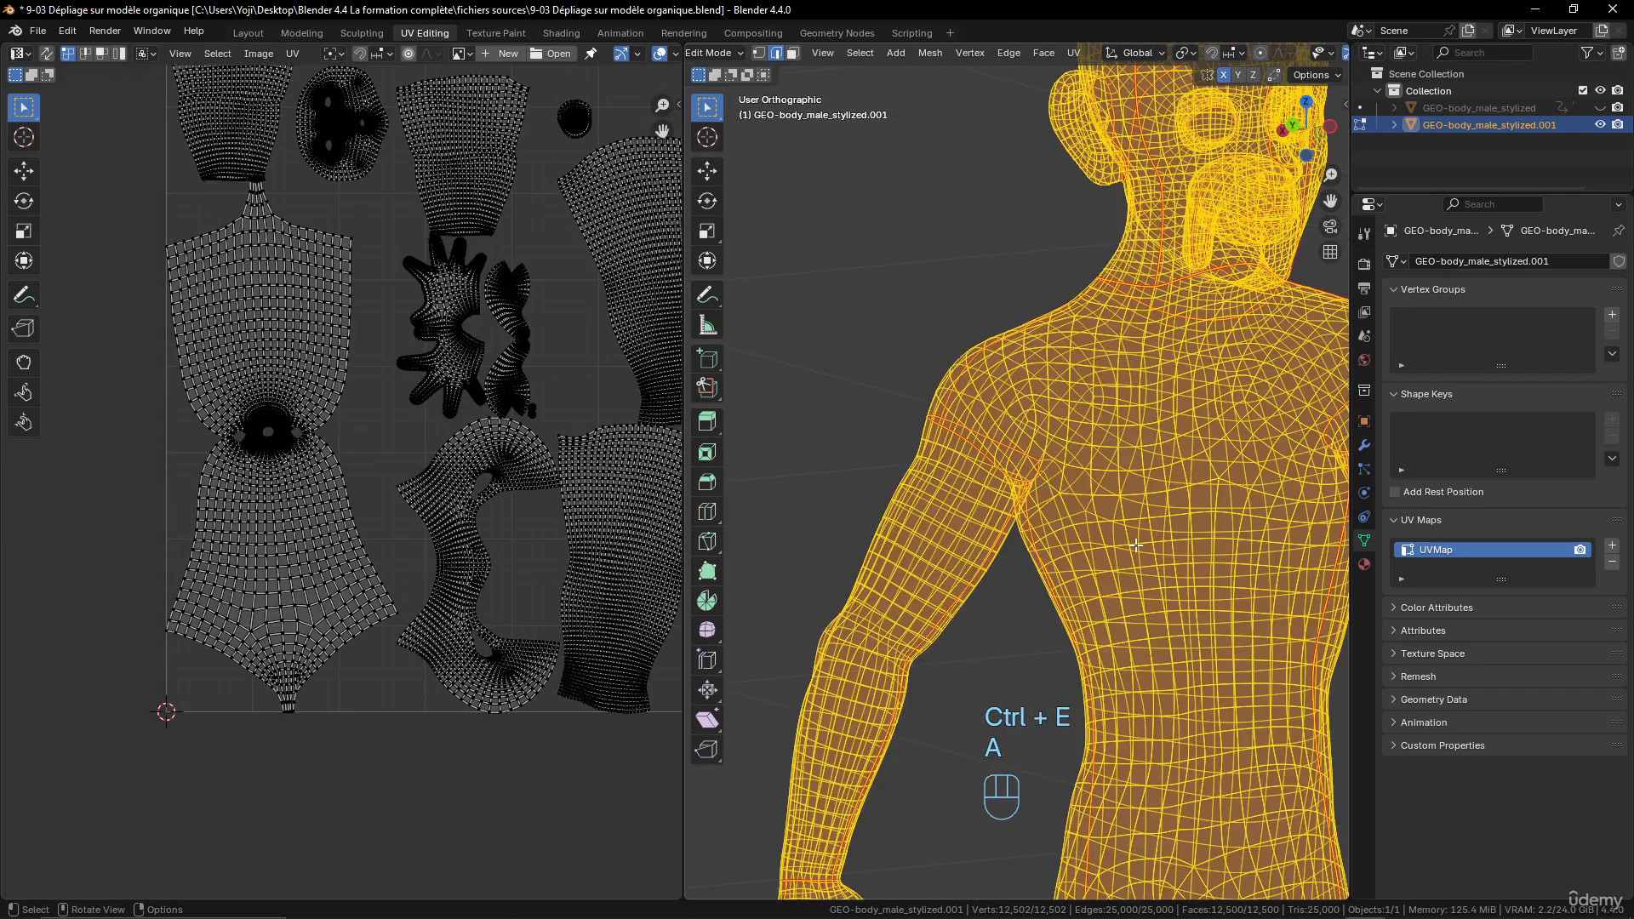
key(u)
click(1135, 545)
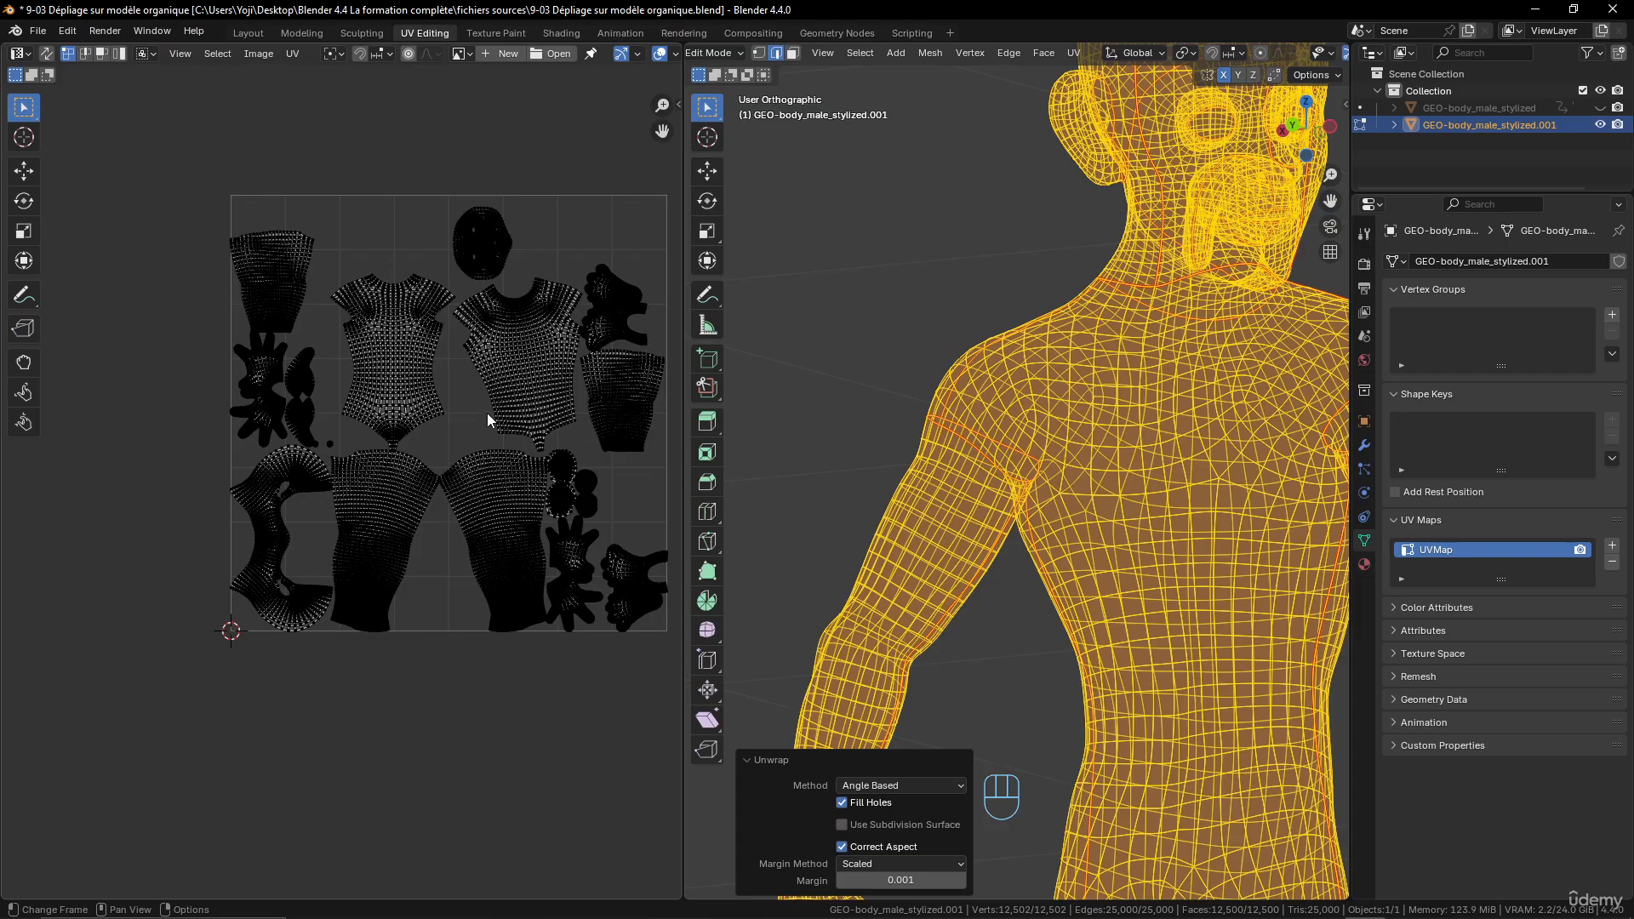
scroll(487, 413, up, 5)
- Pick the two torso UV islands in turn to compare their shapes, and examine the curved head-and-neck island
click(548, 455)
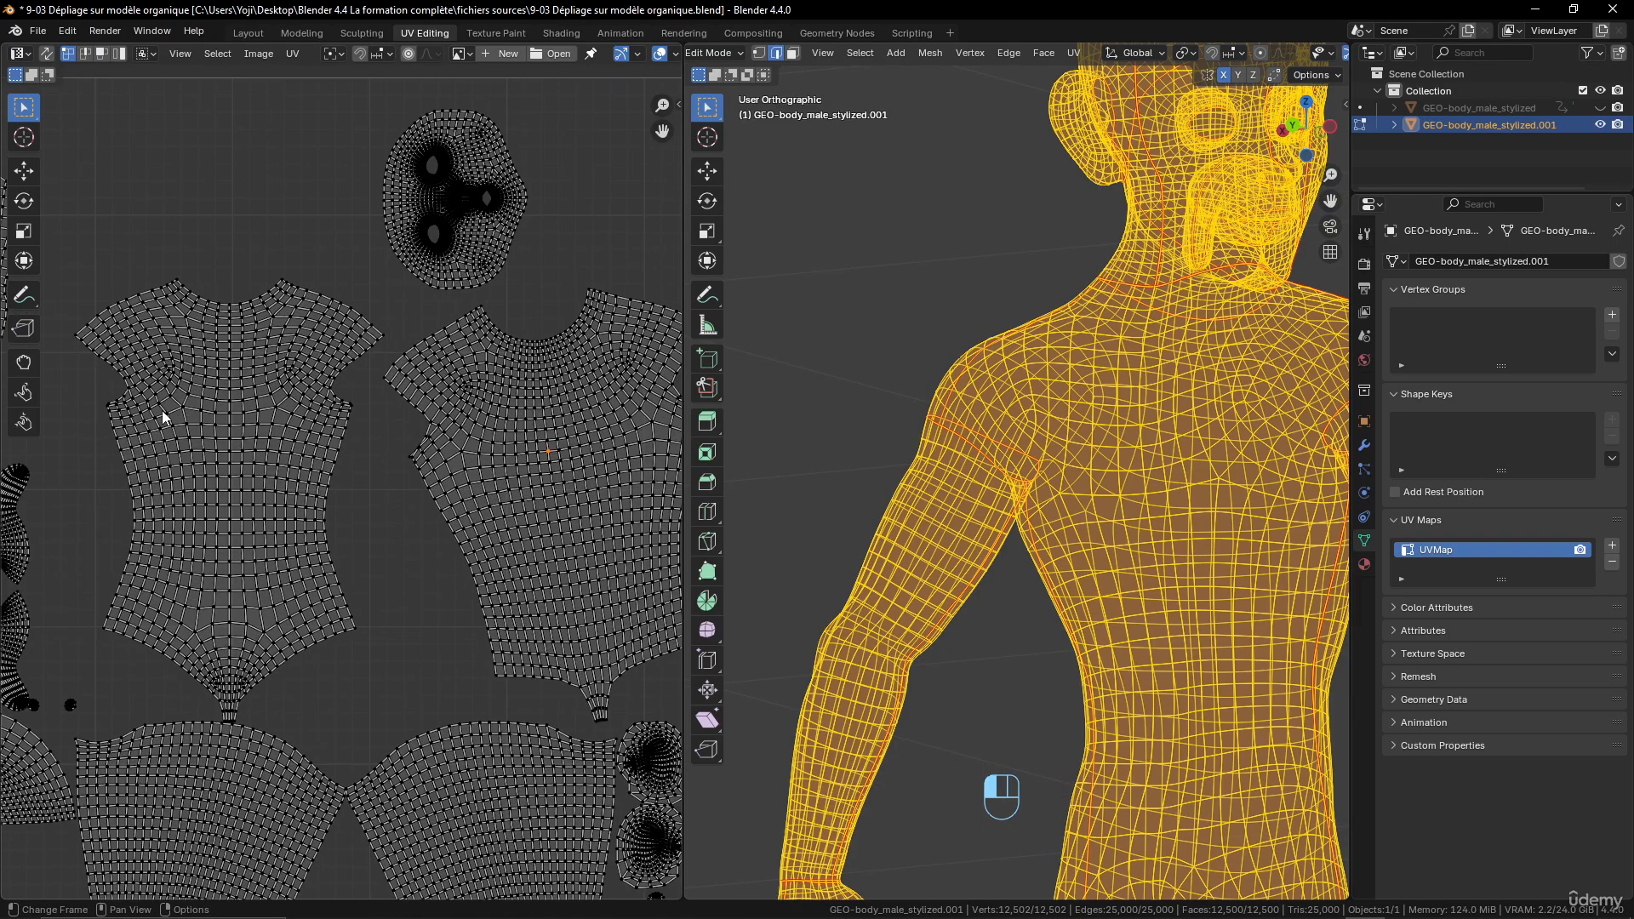
key(l)
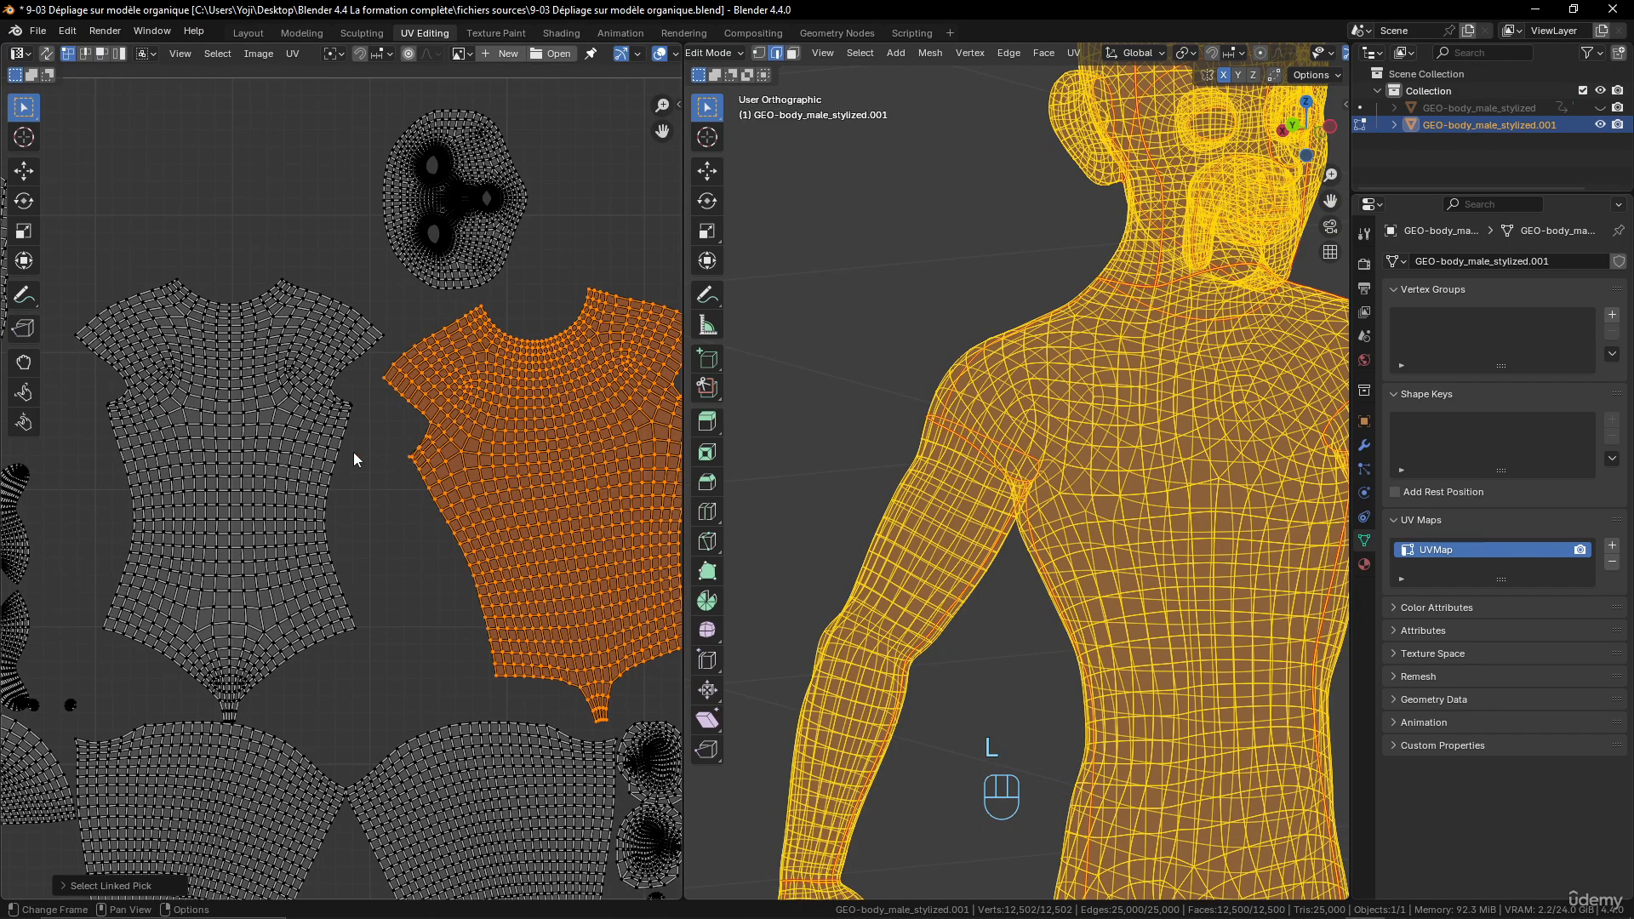
click(355, 453)
key(l)
scroll(366, 481, down, 4)
scroll(433, 512, up, 3)
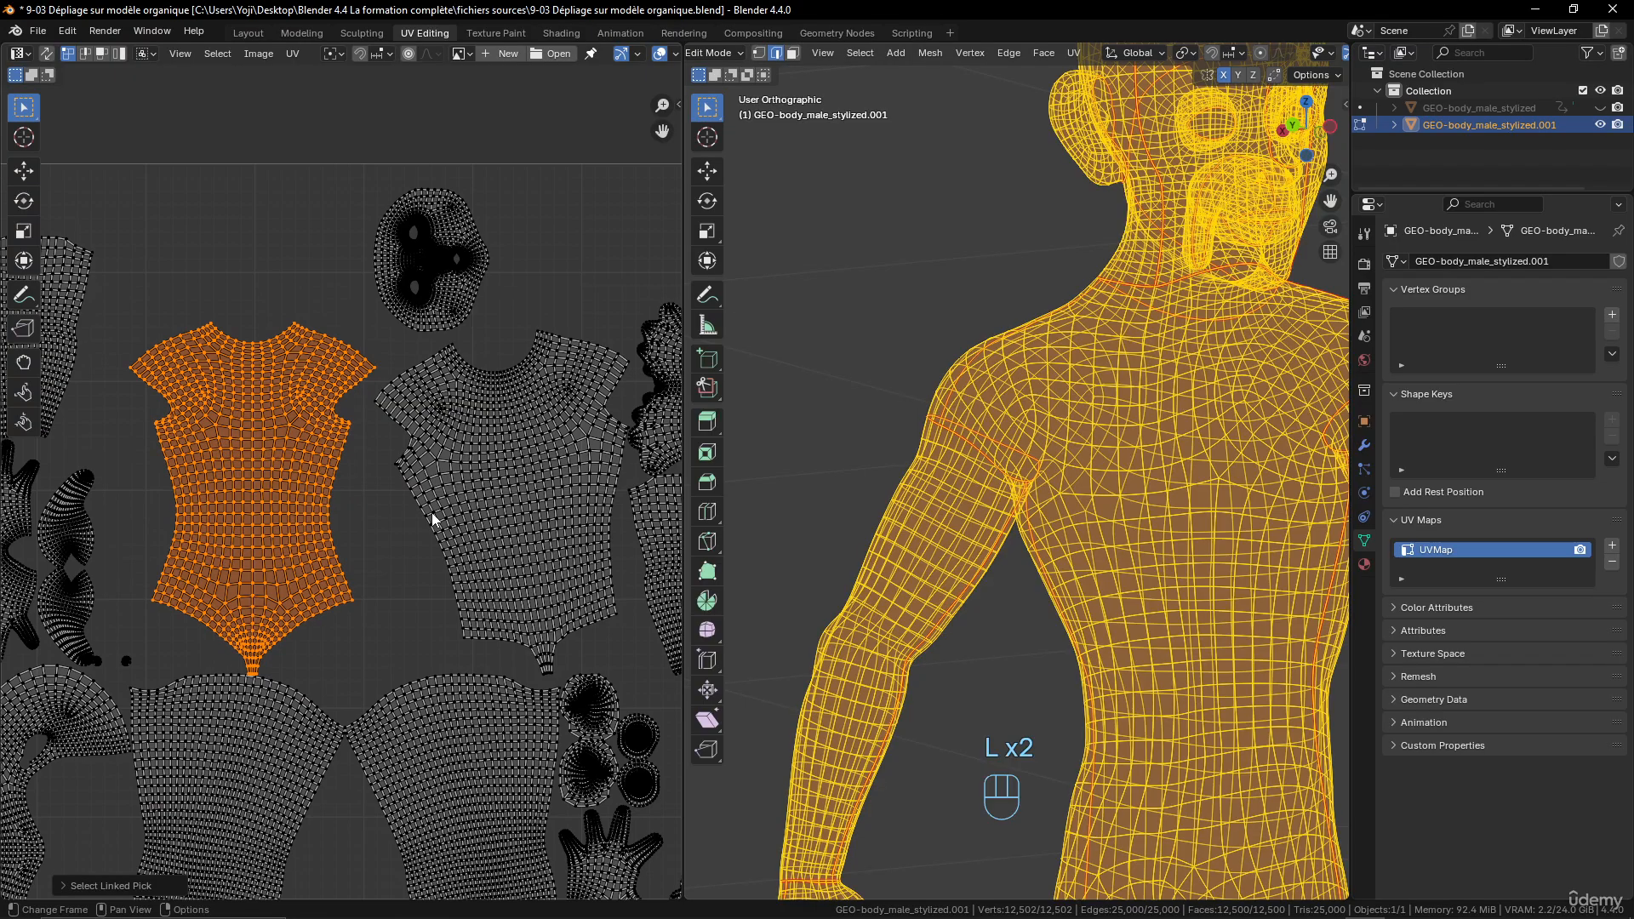
scroll(432, 518, down, 2)
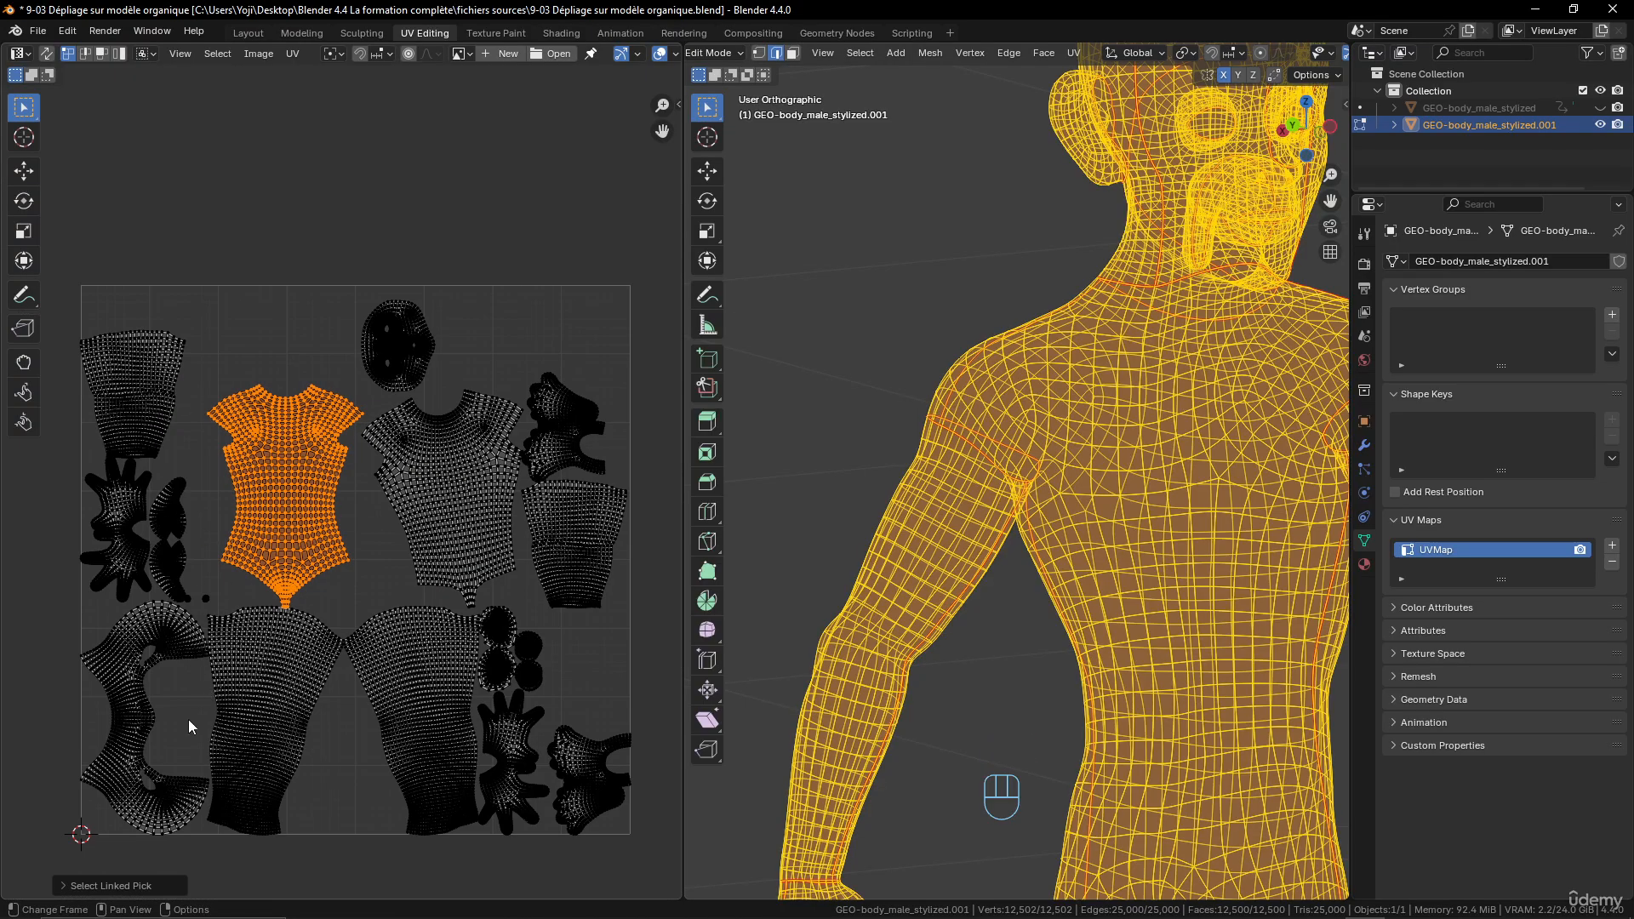
scroll(221, 744, up, 2)
shift+middle_drag(221, 744, 491, 459)
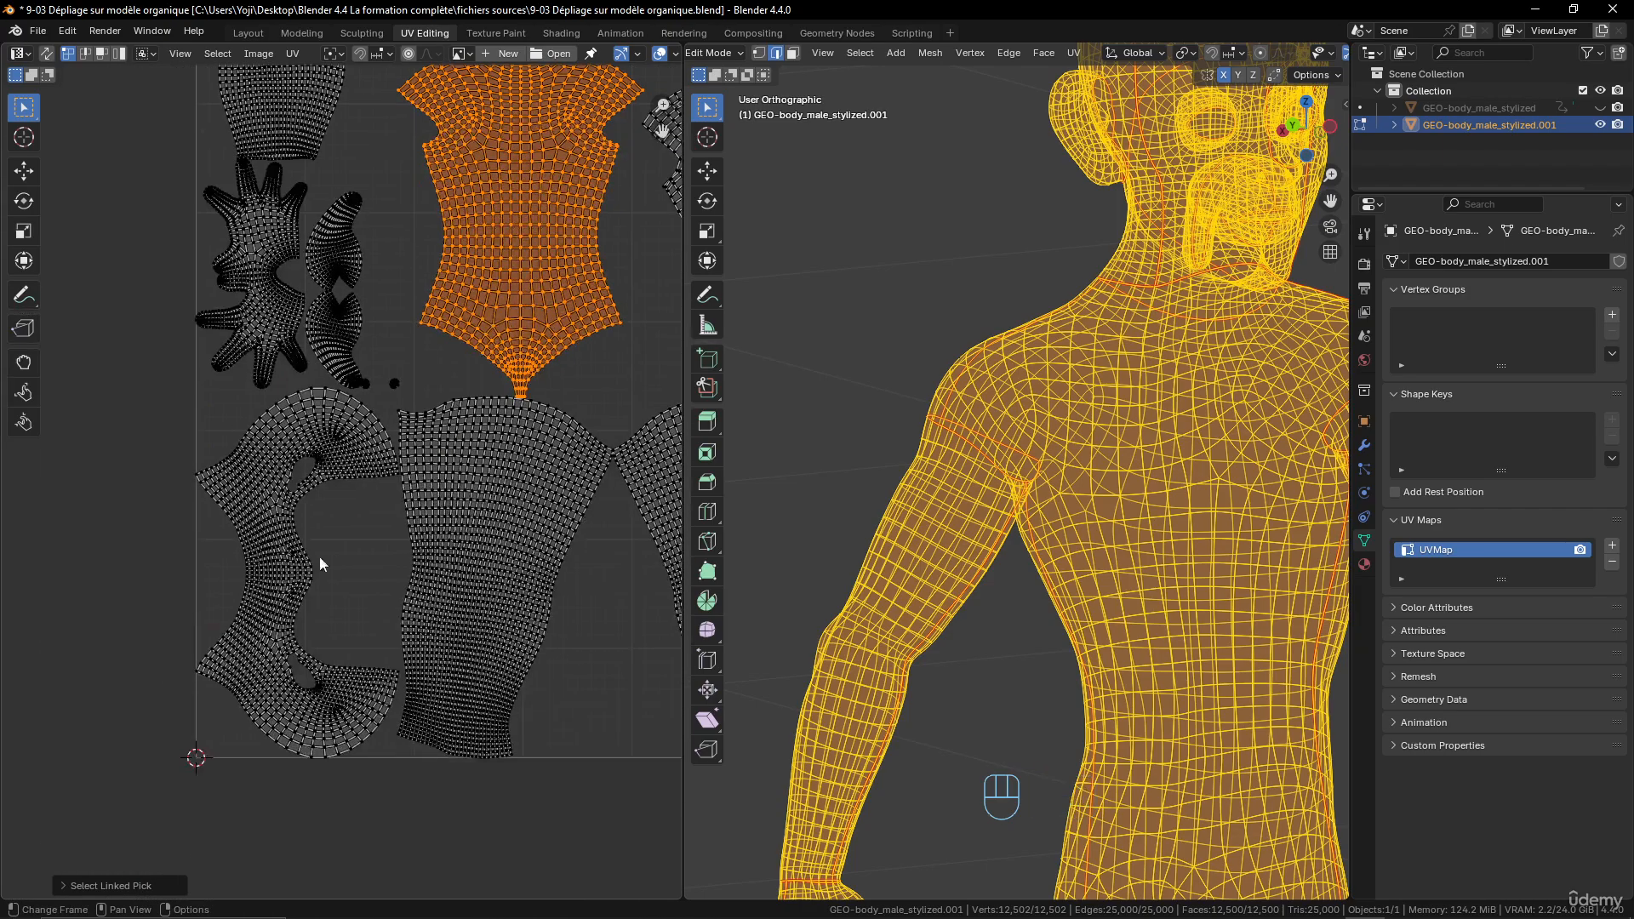
scroll(319, 602, up, 3)
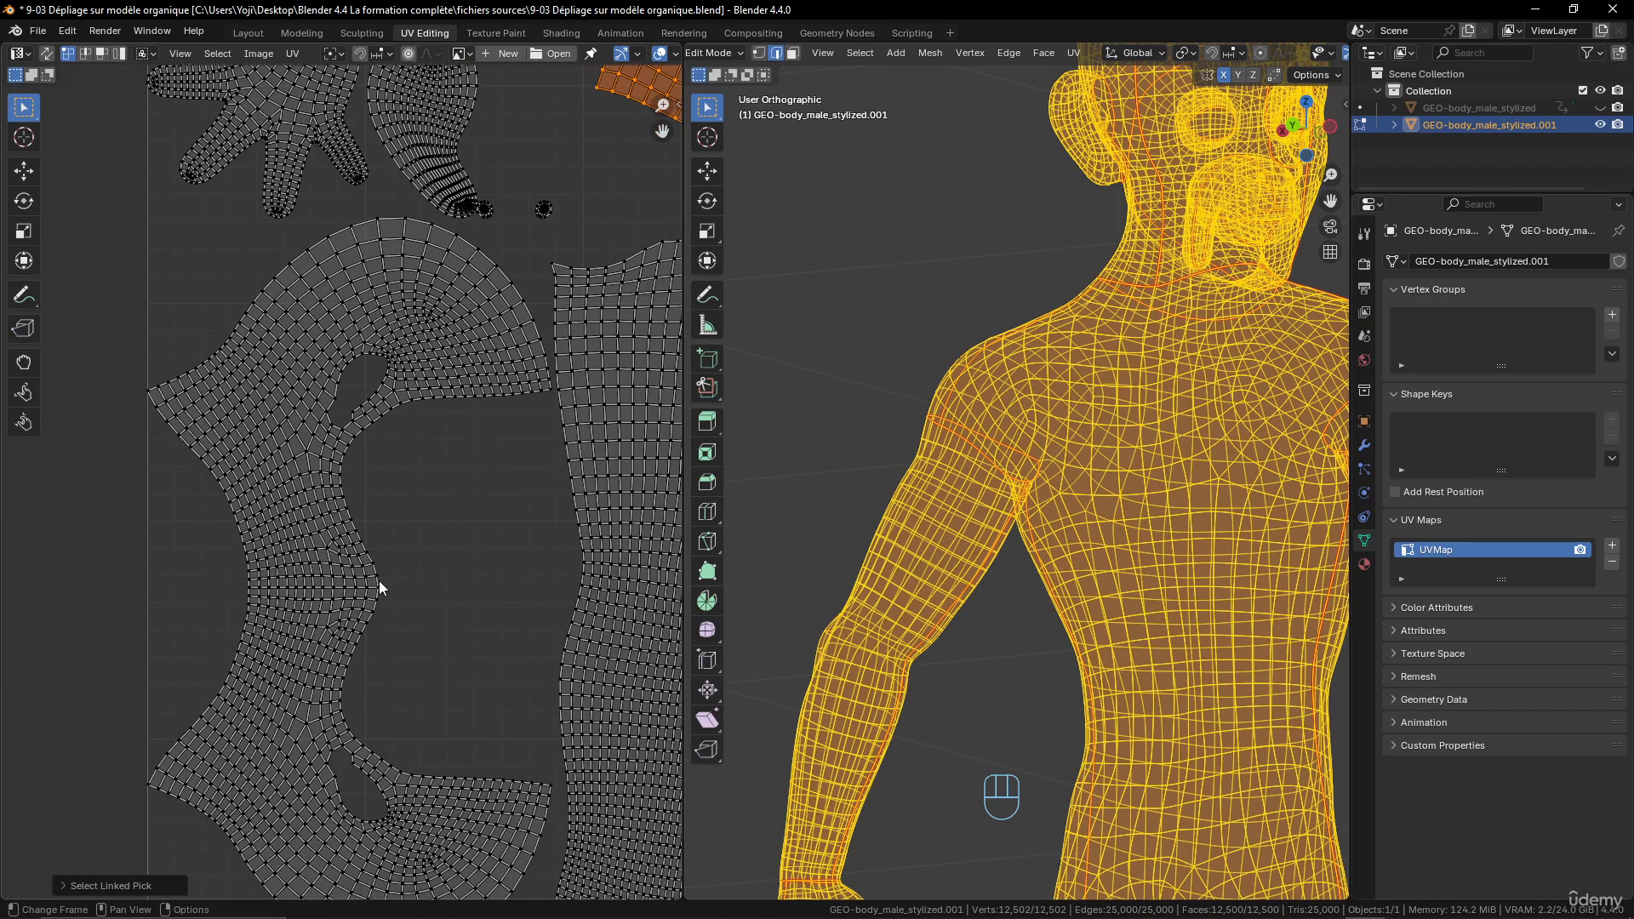
scroll(1156, 400, down, 3)
- In solid display, select the vertical edge path down the front of the neck from the chin seam to the neck-base seam and mark it as a seam
middle_drag(1156, 400, 856, 433)
scroll(860, 409, up, 2)
shift+middle_drag(906, 213, 1240, 393)
scroll(1017, 515, up, 3)
middle_drag(958, 495, 997, 480)
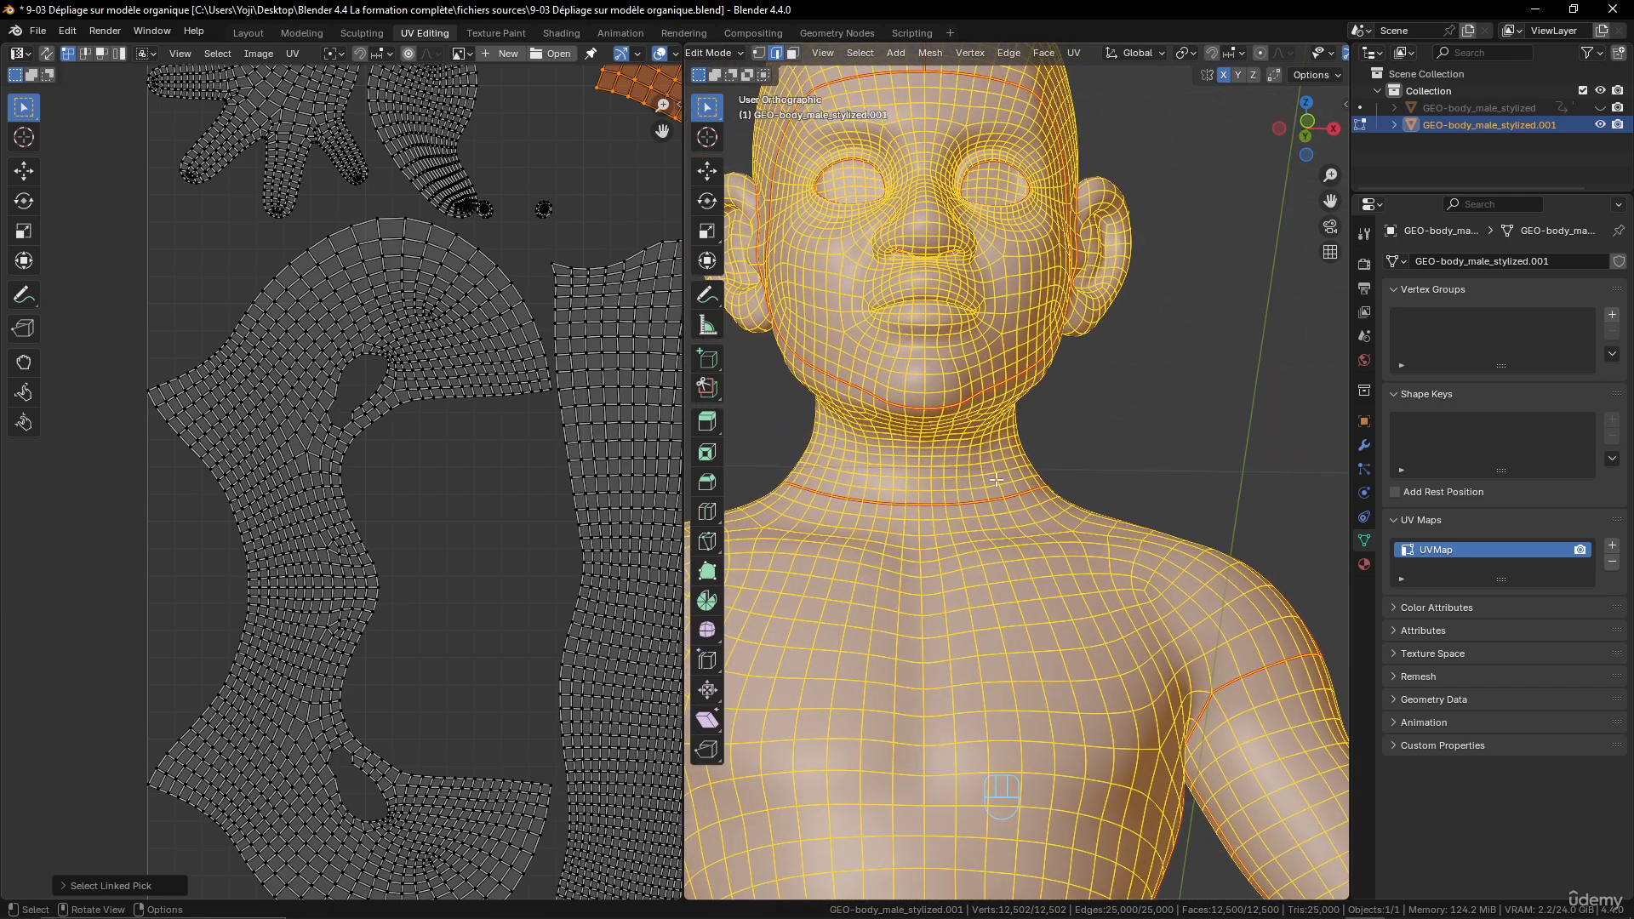
click(927, 411)
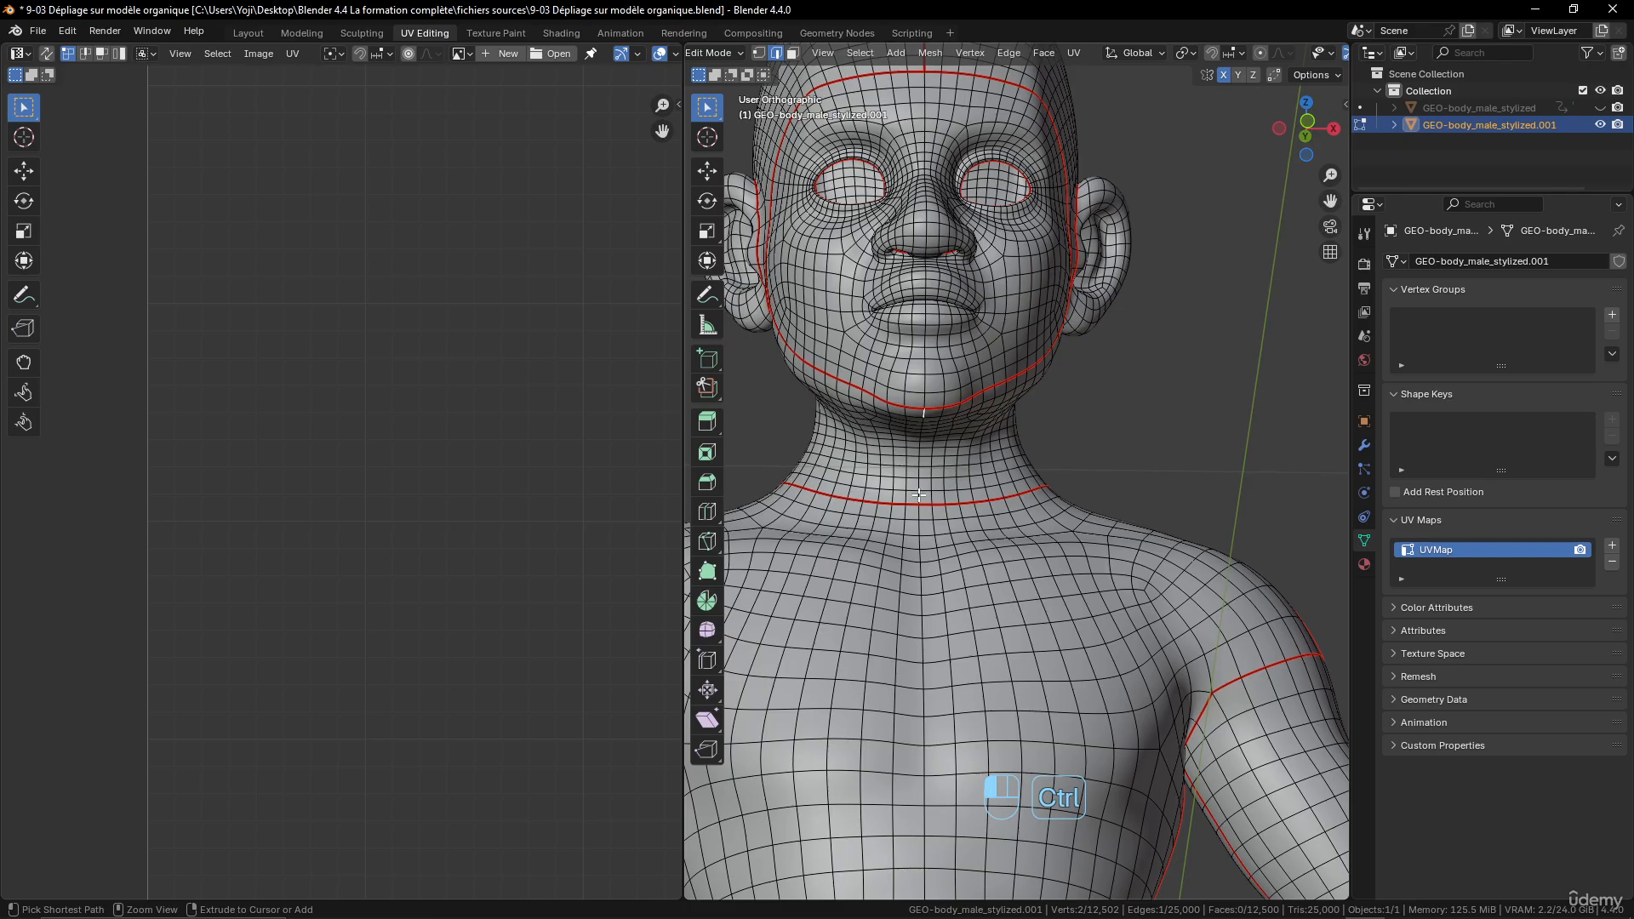
ctrl+click(918, 494)
key(ctrl+e)
click(994, 430)
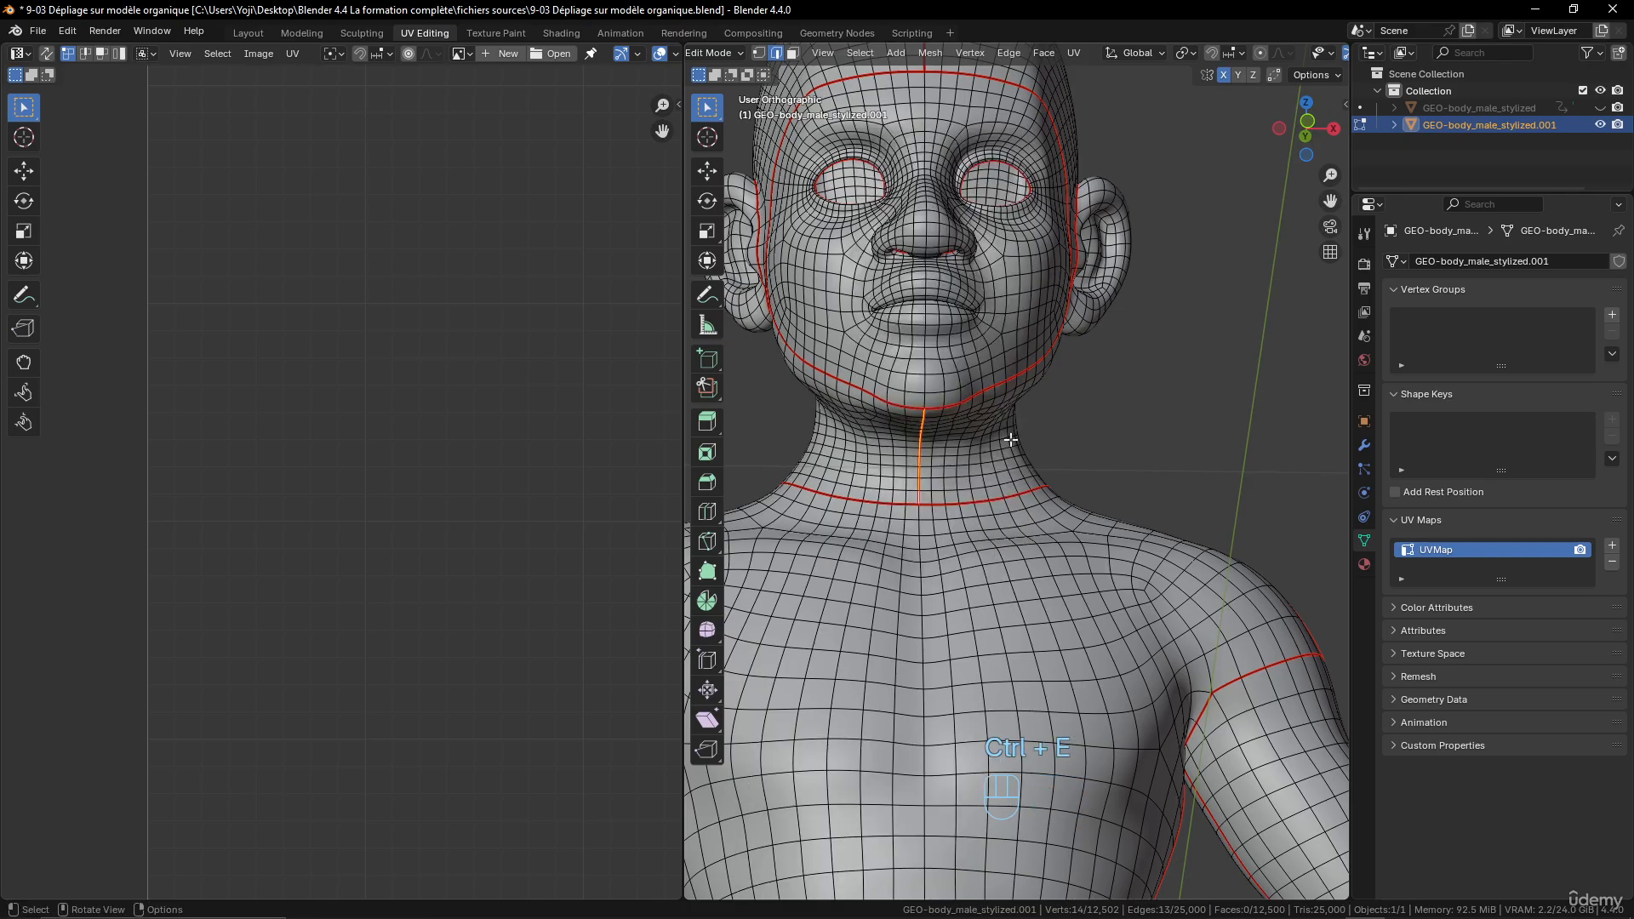
- Unwrap the whole mesh with the Angle Based method using the new neck seam and review the UV layout
key(a)
key(u)
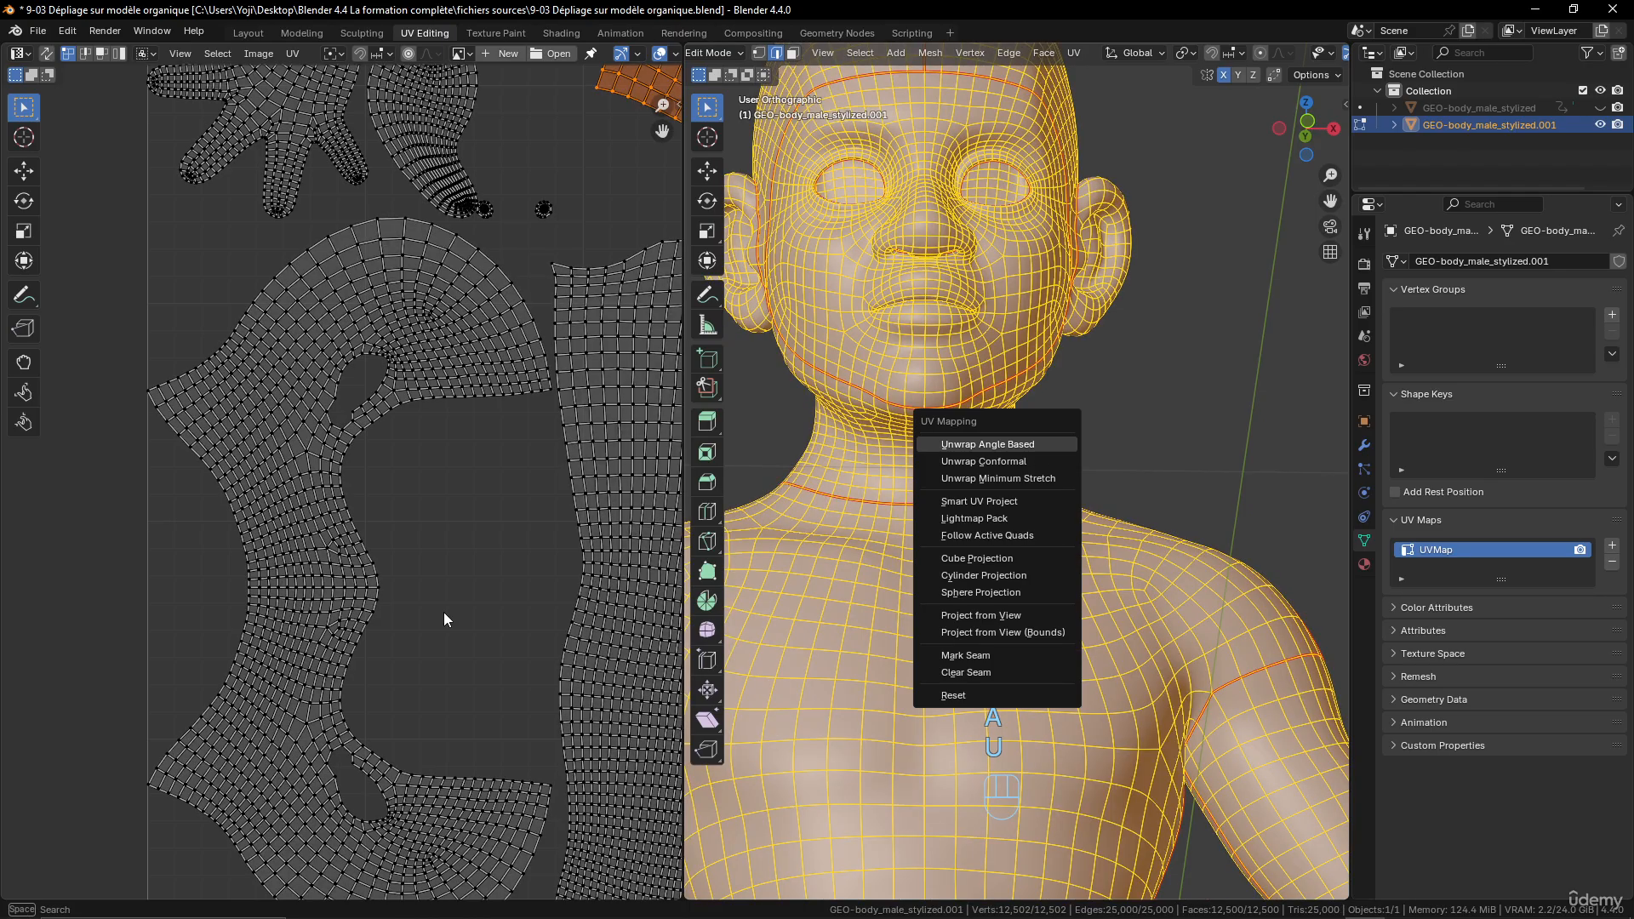
scroll(372, 544, down, 7)
scroll(426, 516, up, 3)
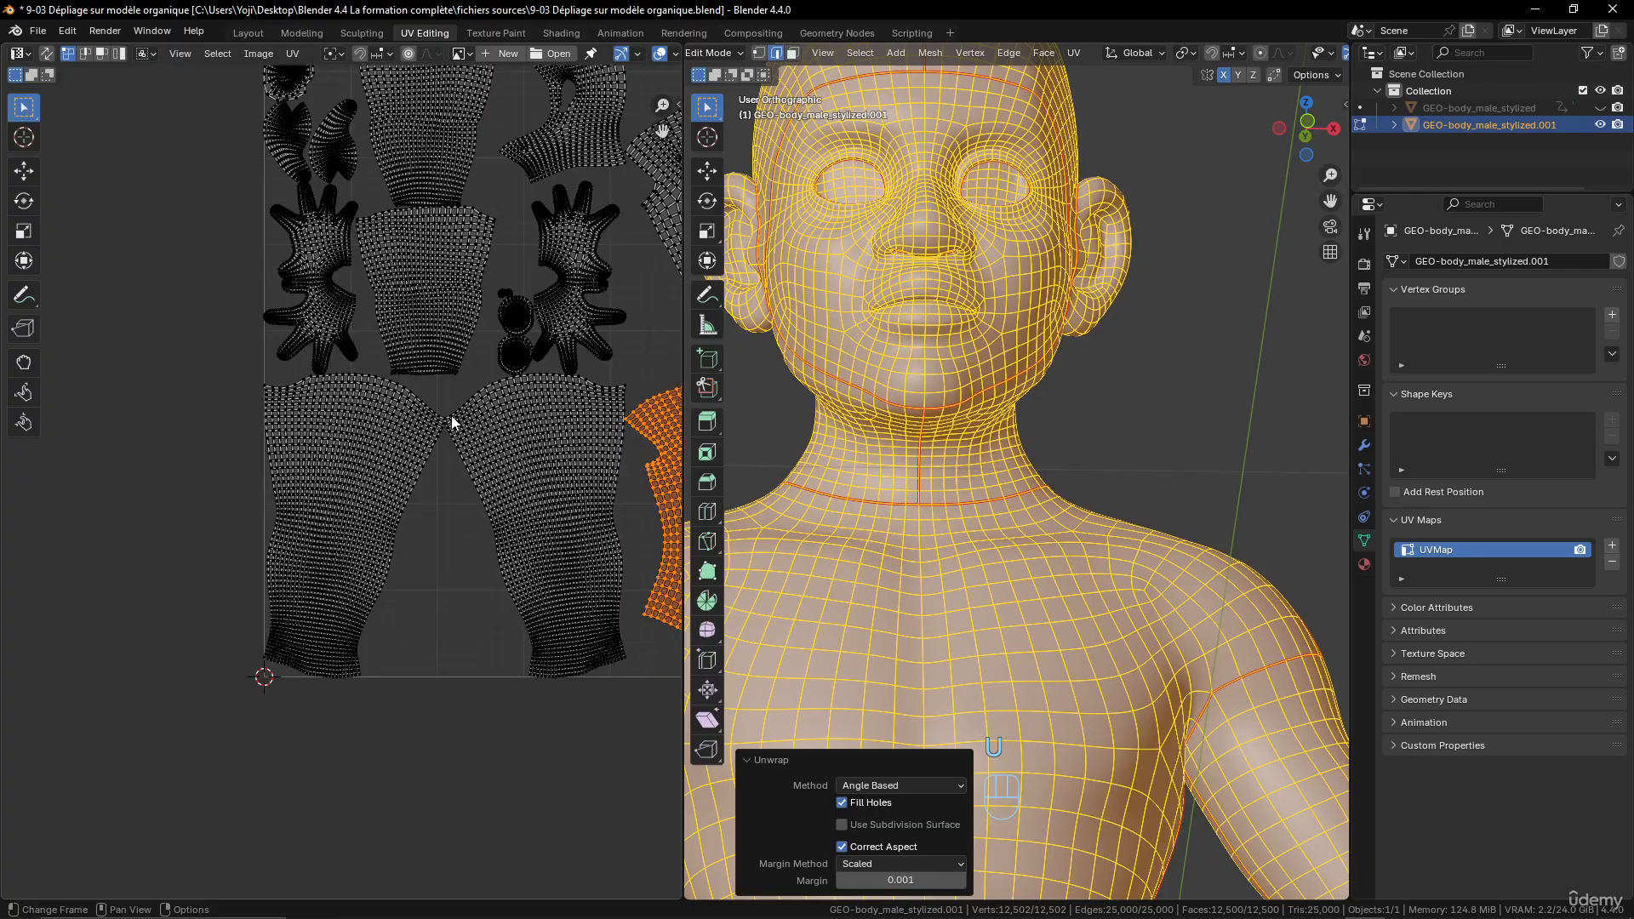
scroll(476, 358, down, 2)
scroll(443, 315, up, 2)
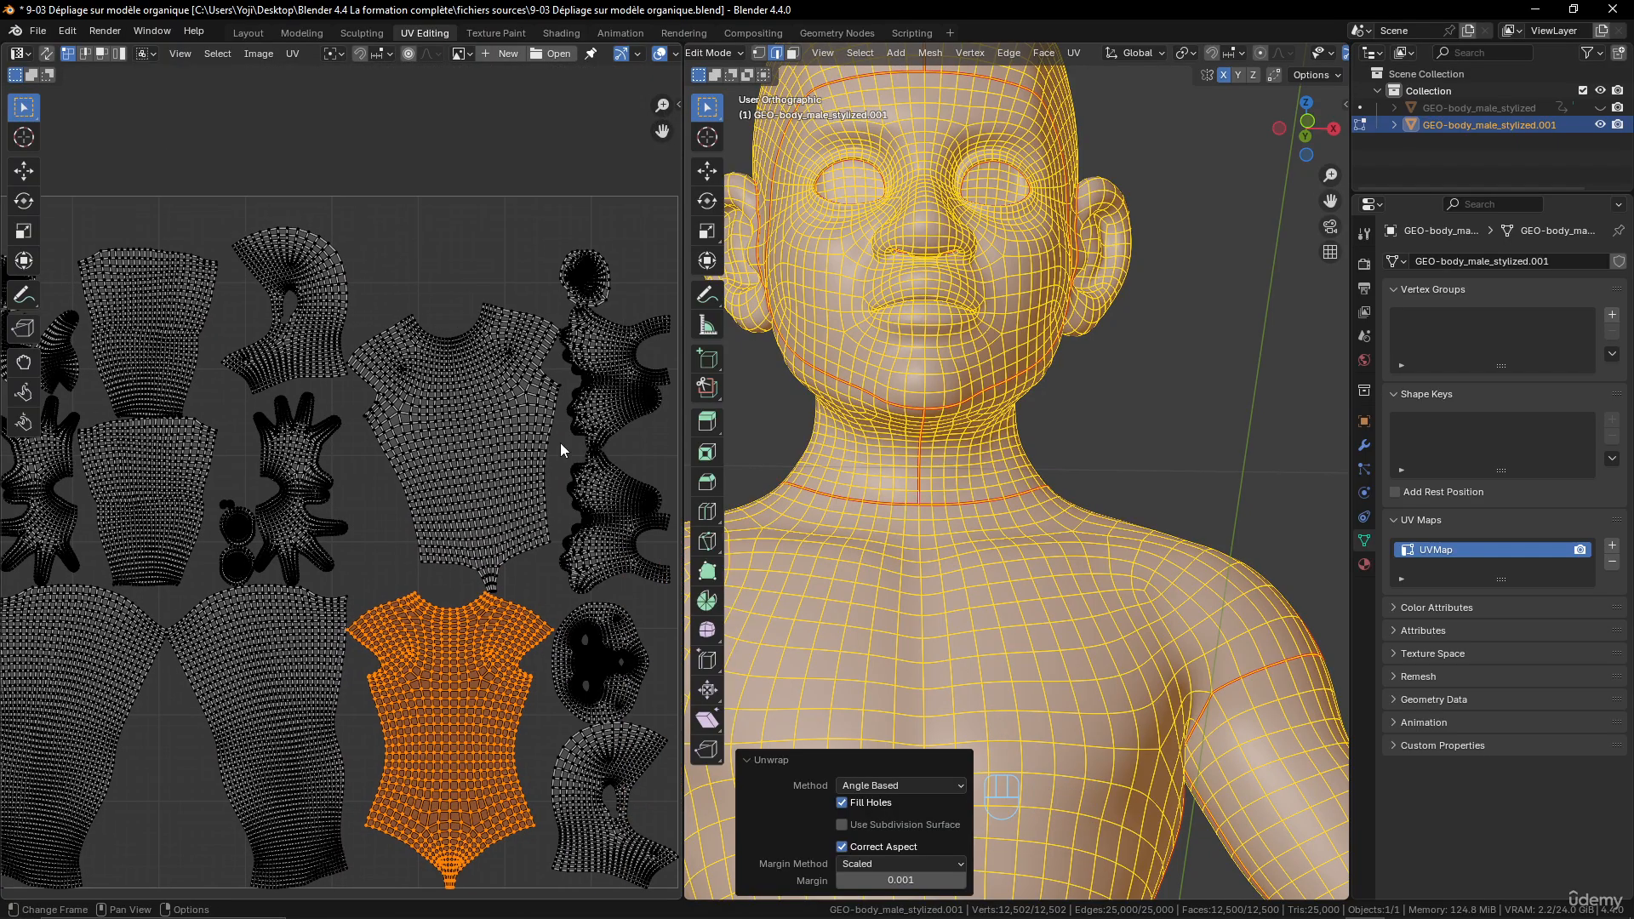
scroll(569, 477, down, 2)
middle_drag(571, 485, 504, 448)
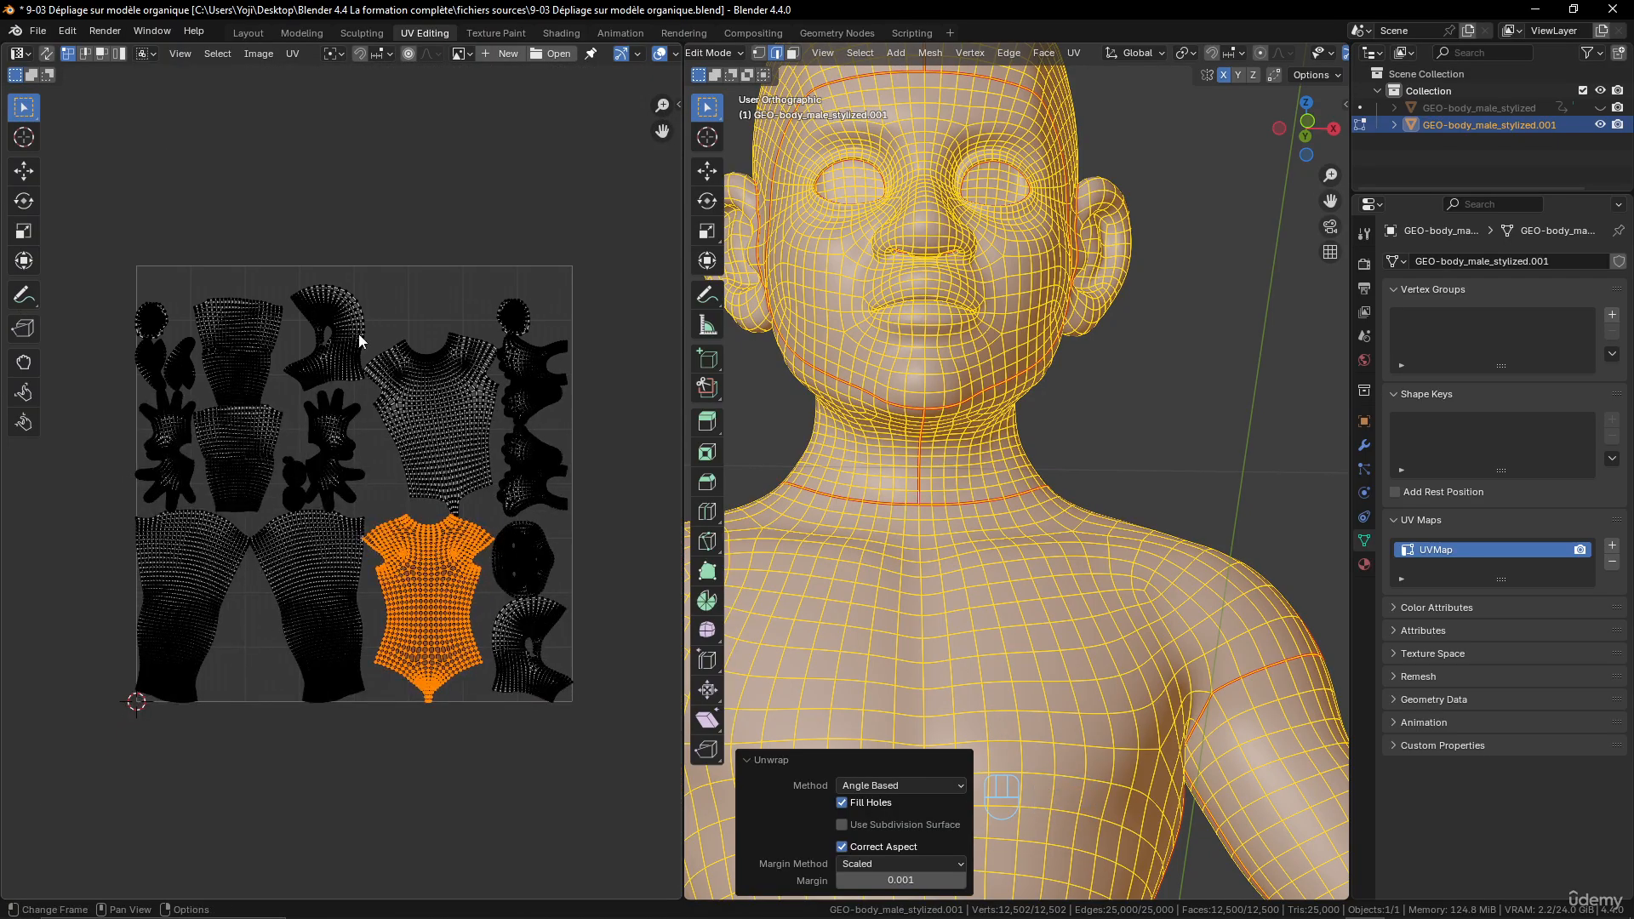
scroll(359, 341, up, 2)
scroll(363, 461, down, 2)
scroll(364, 460, up, 2)
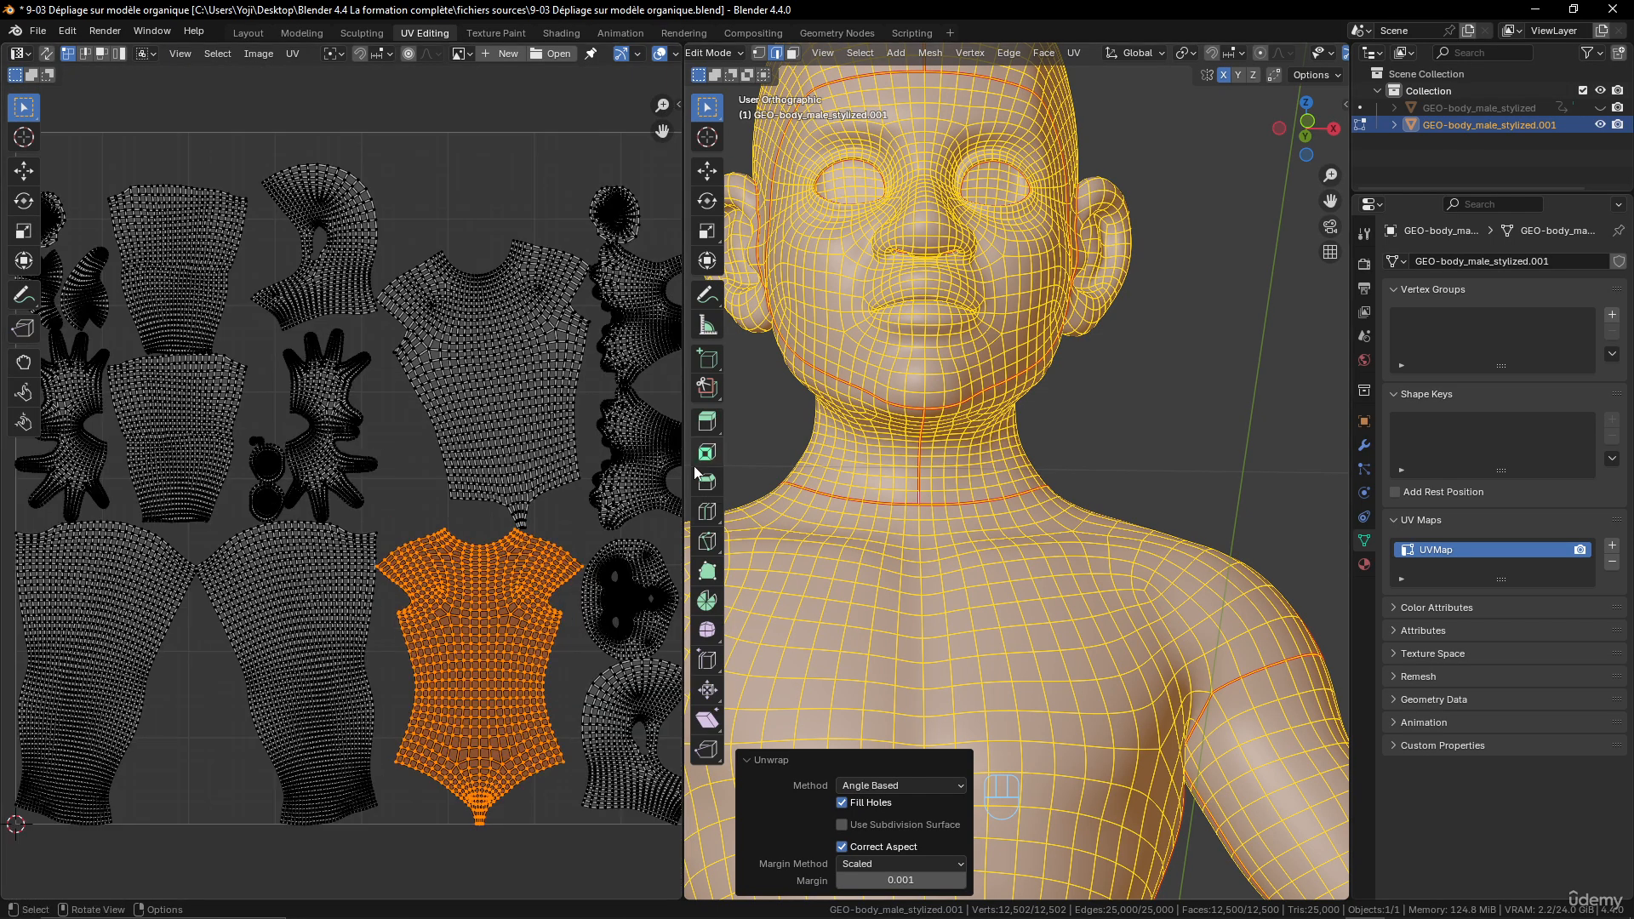
- Widen the UV Editor, select one hand island and try to scale it
drag(685, 473, 1124, 465)
scroll(628, 380, up, 3)
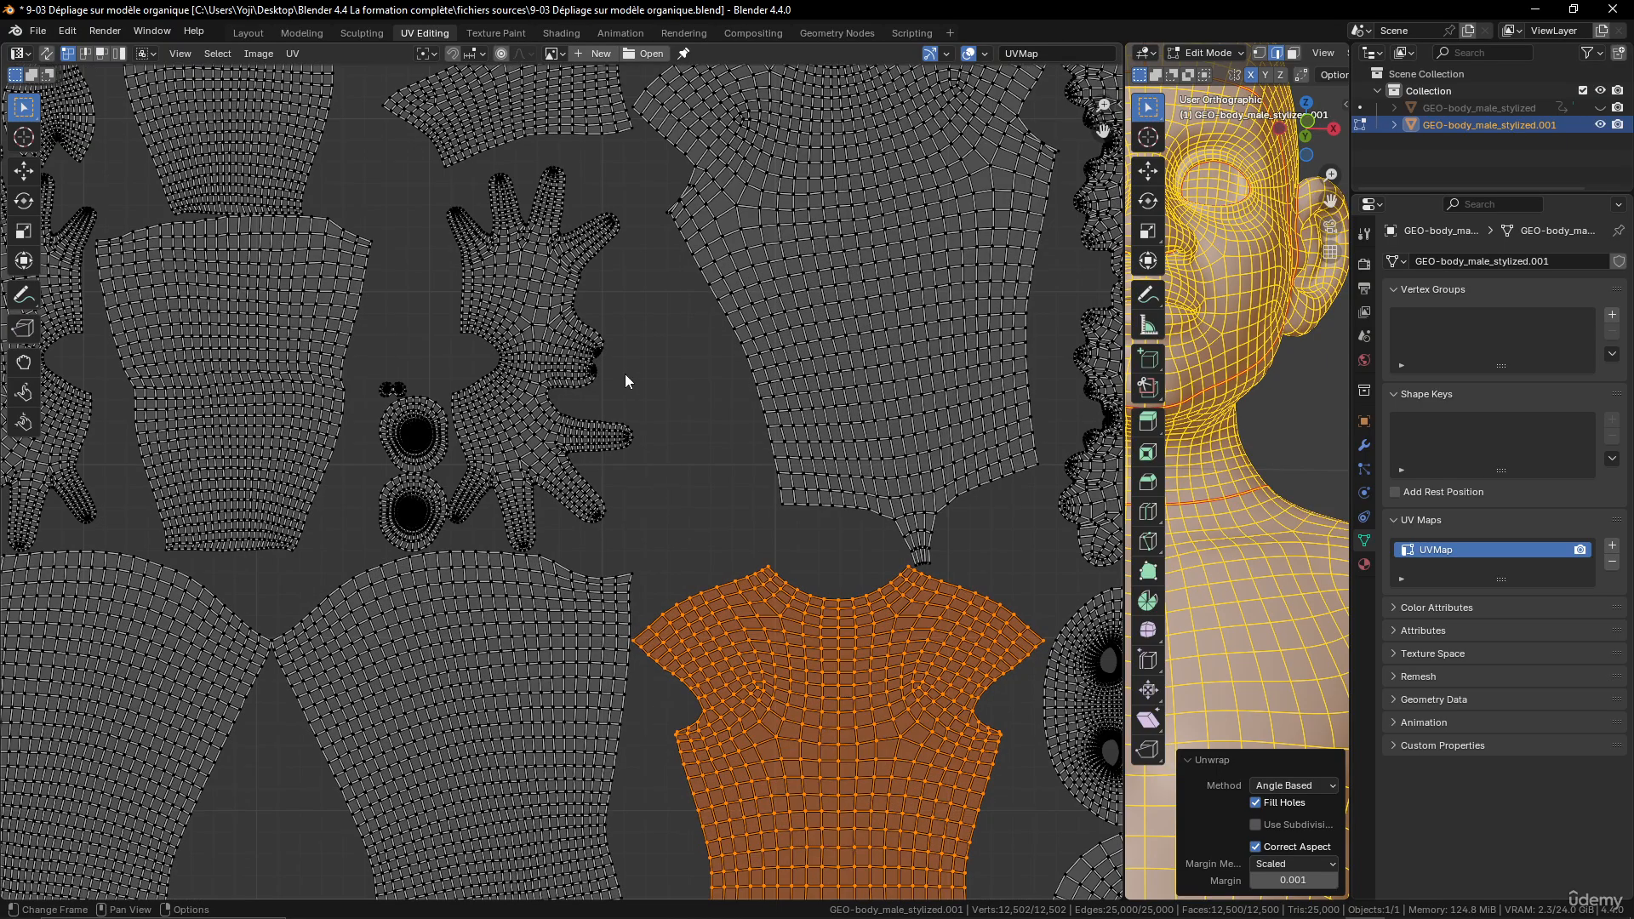
click(586, 343)
key(l)
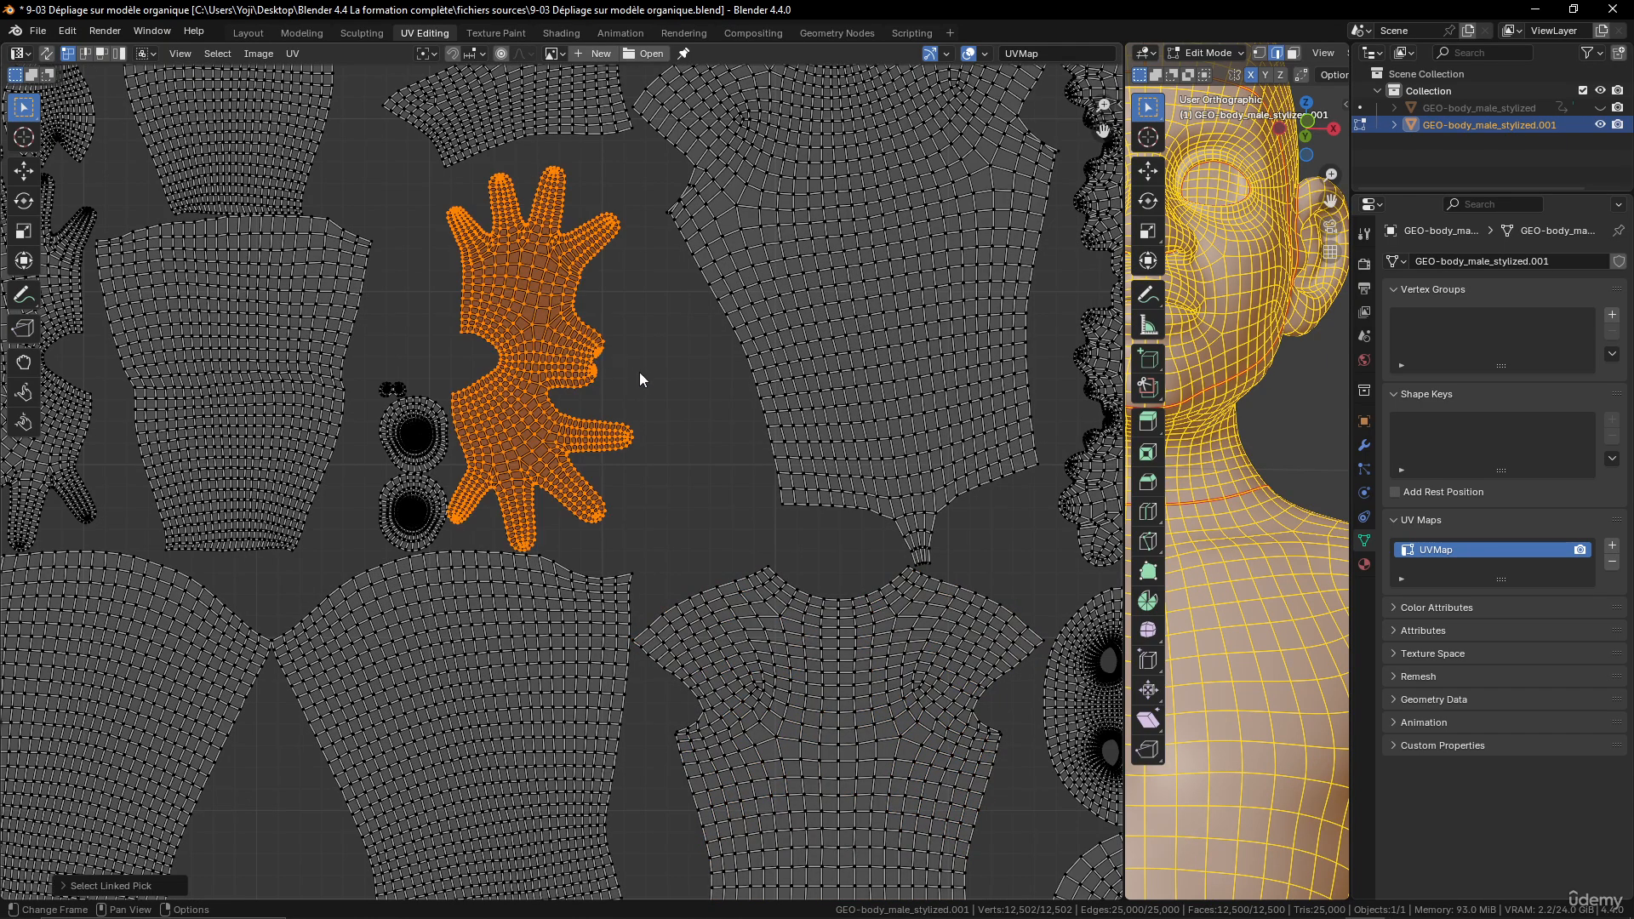
key(s)
right_click(675, 370)
- Frame the complete UV layout and select all of its islands
key(Home)
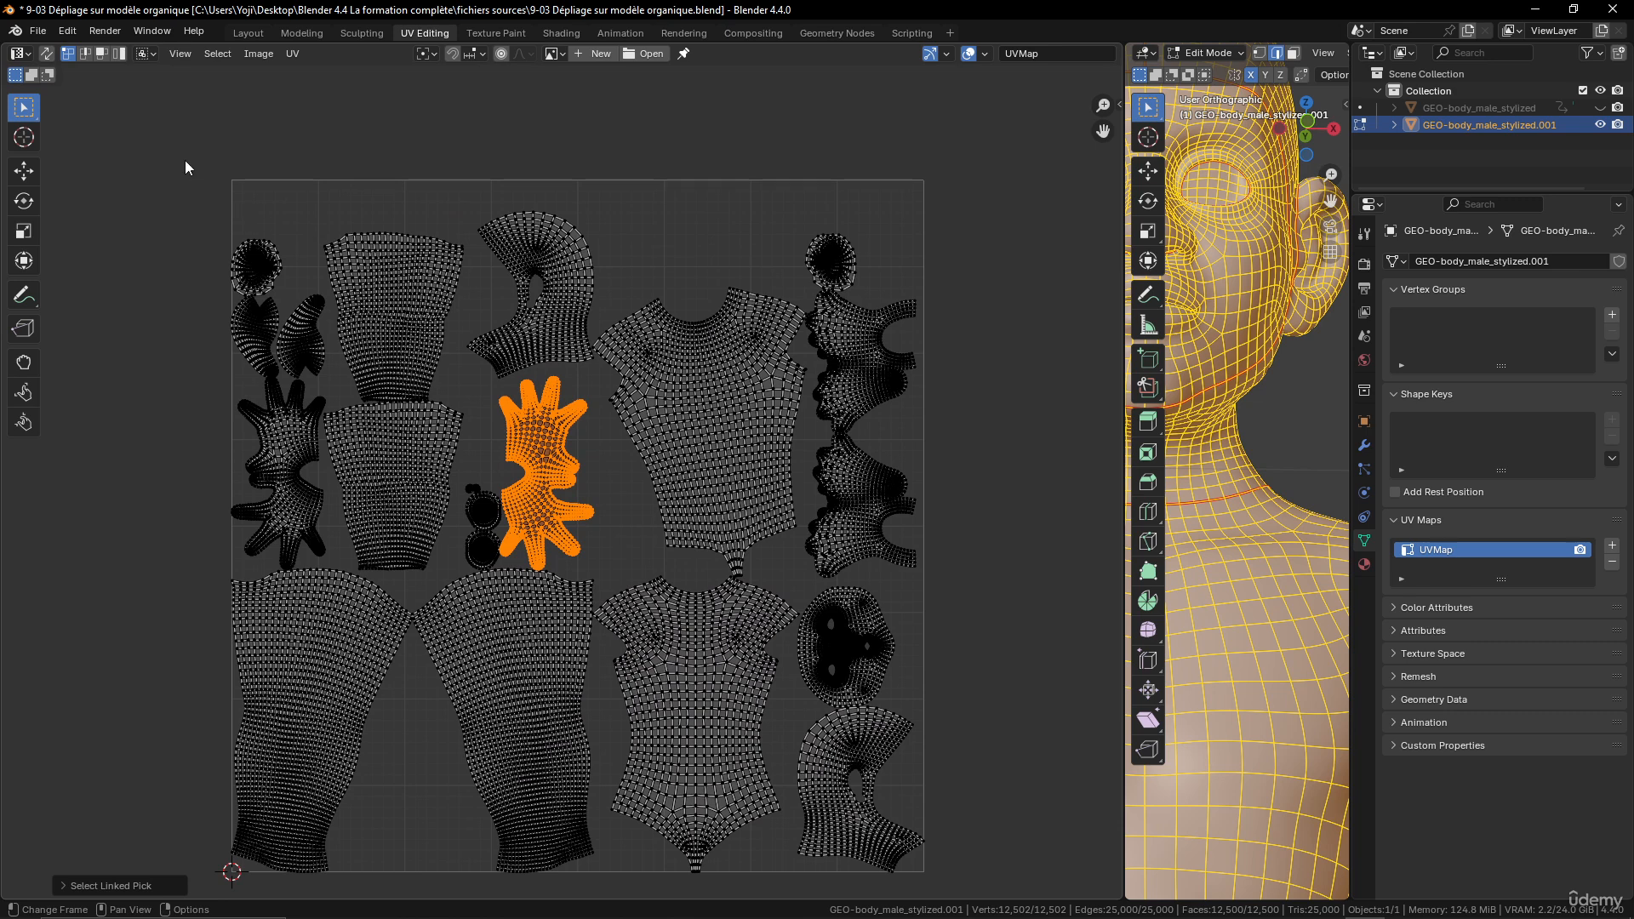
drag(184, 159, 953, 880)
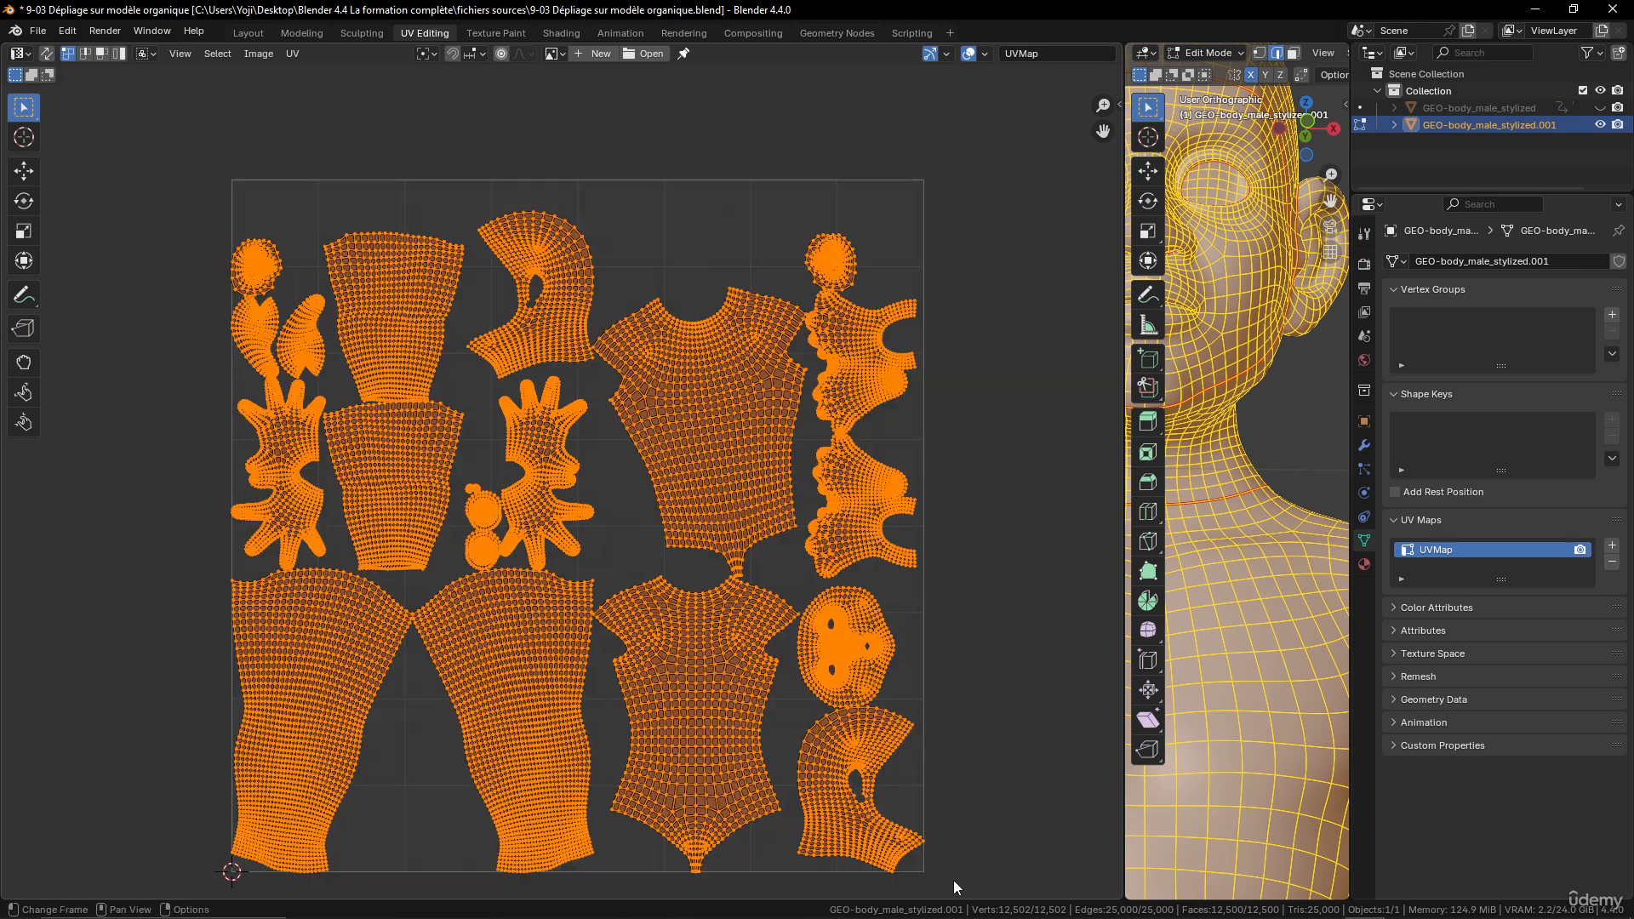
- Pack all UV islands using Exact Shape (Concave) with a scaled margin of 0.001 and inspect the spacing between islands
click(293, 53)
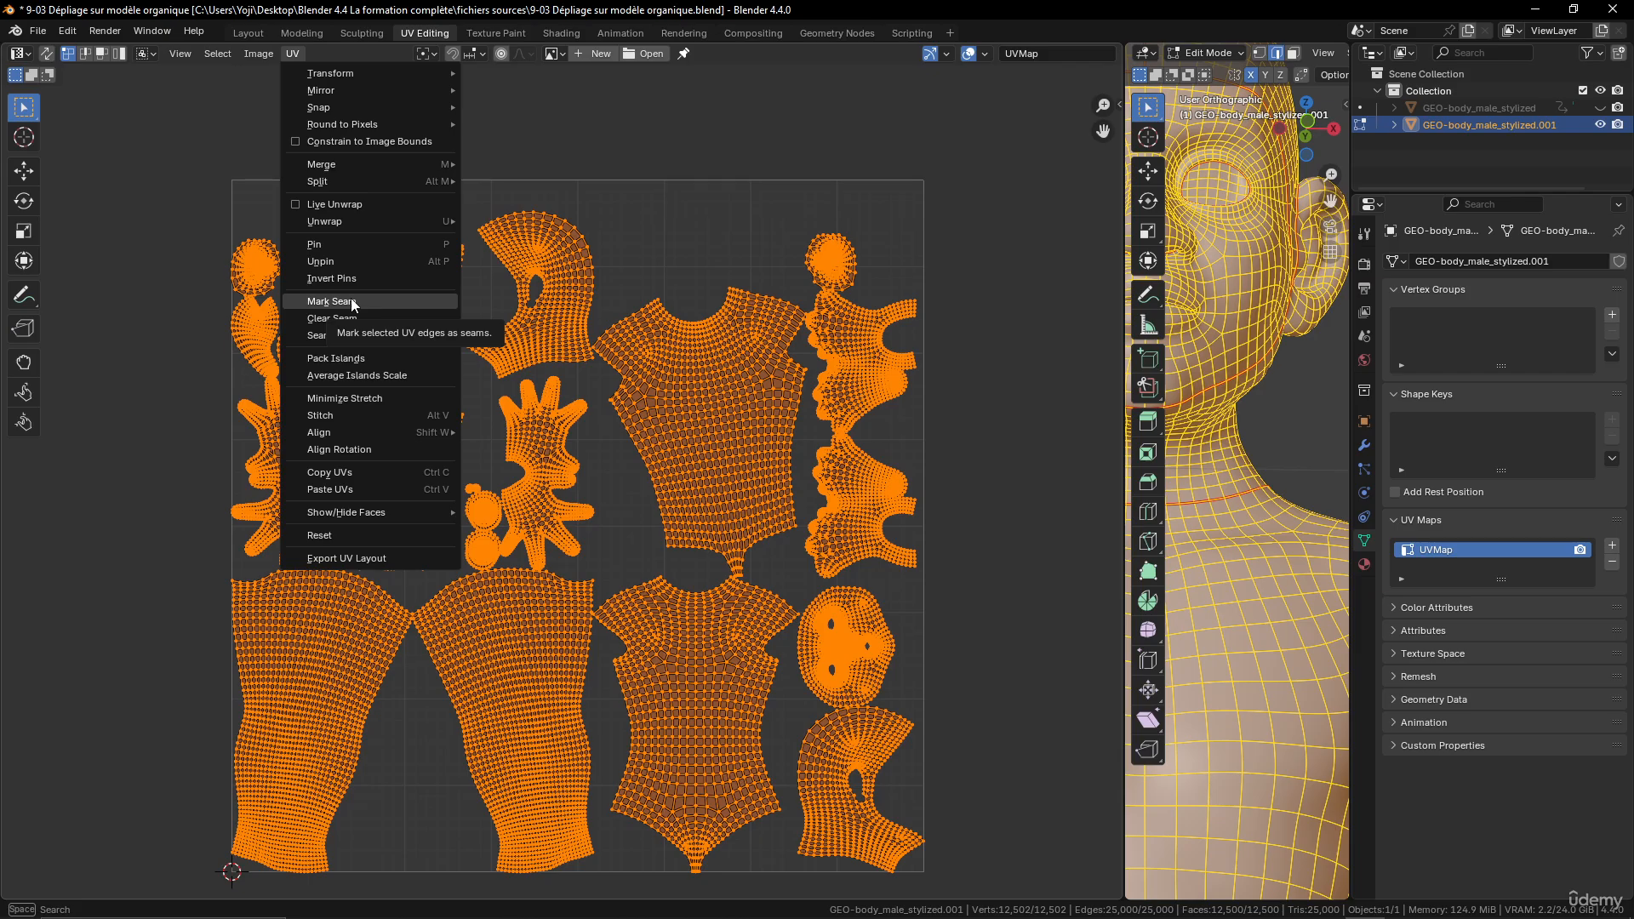
click(364, 359)
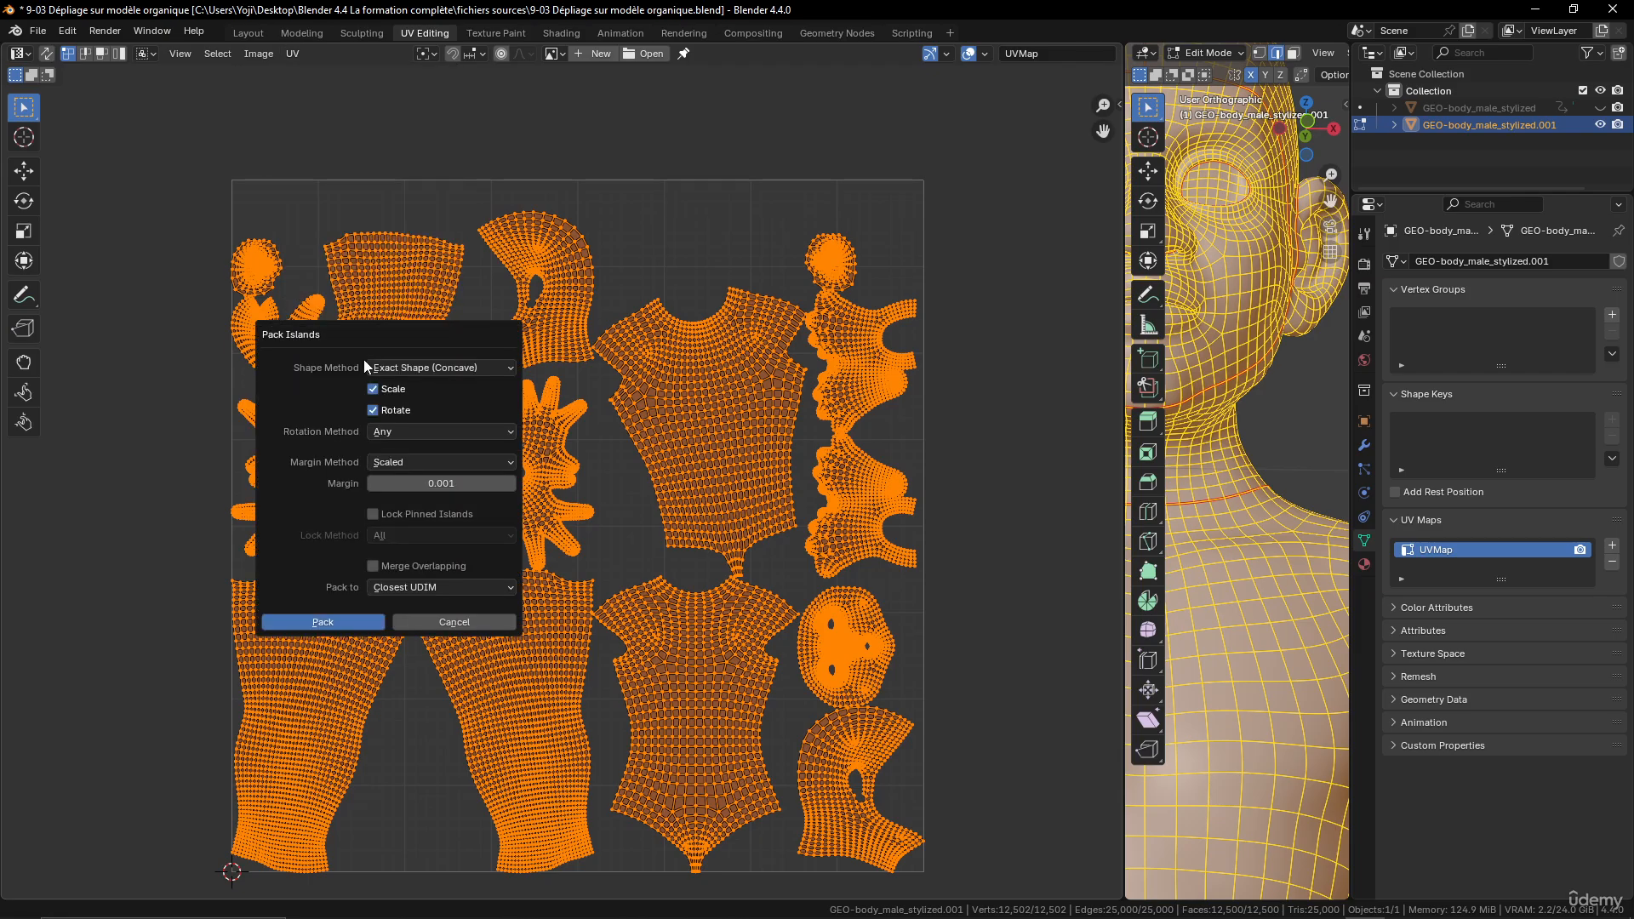
click(334, 622)
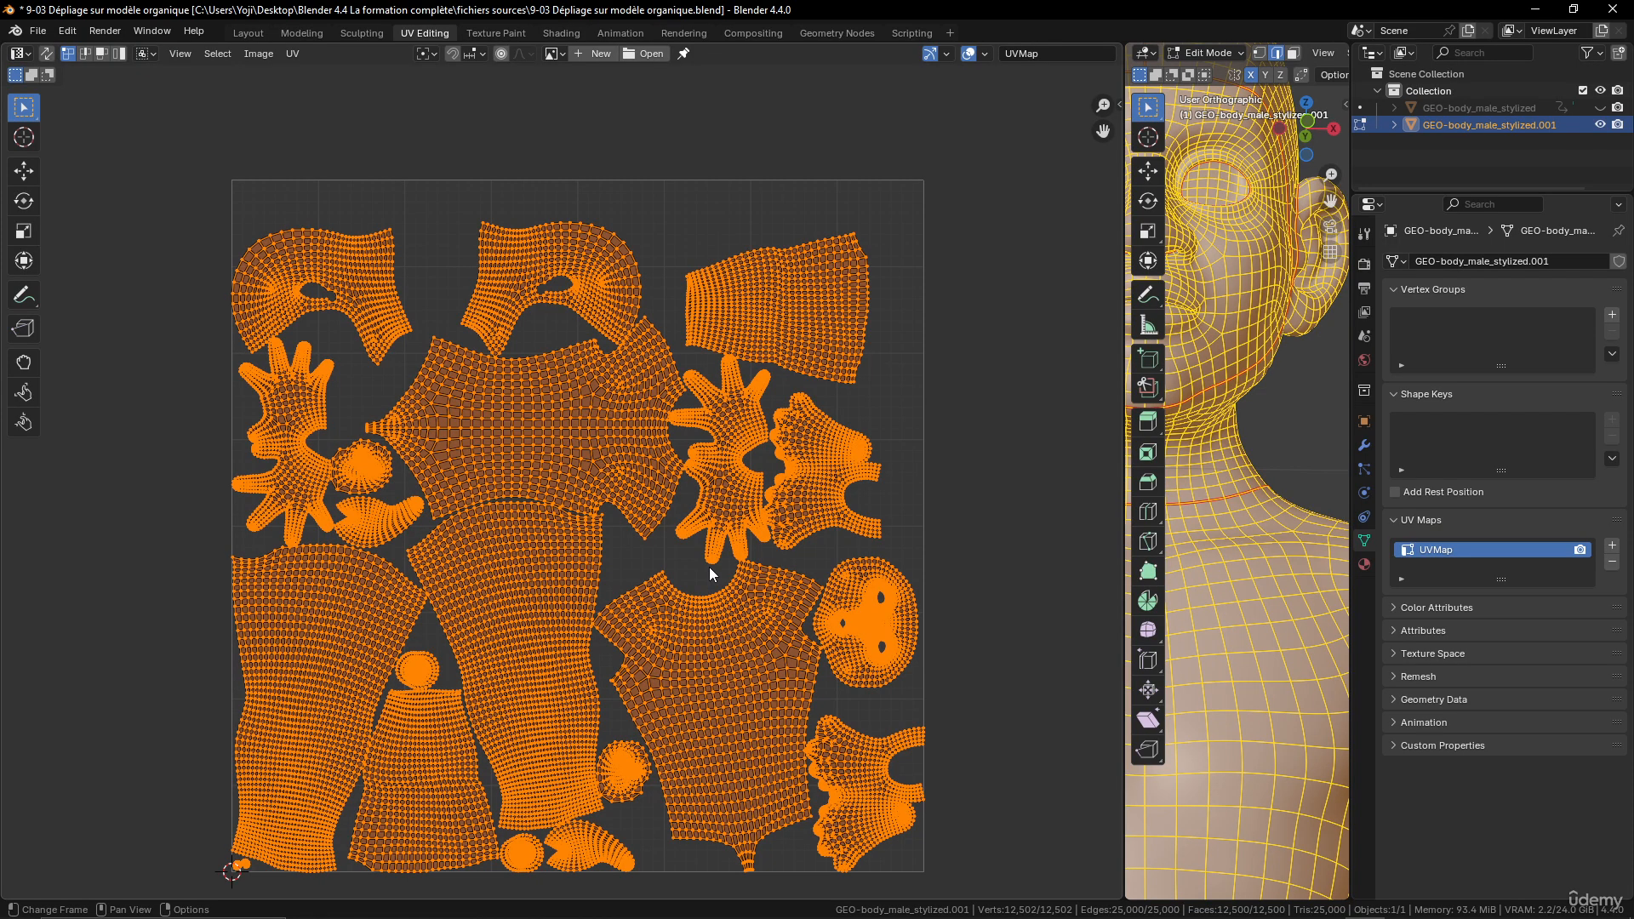
scroll(708, 567, down, 4)
scroll(681, 570, up, 5)
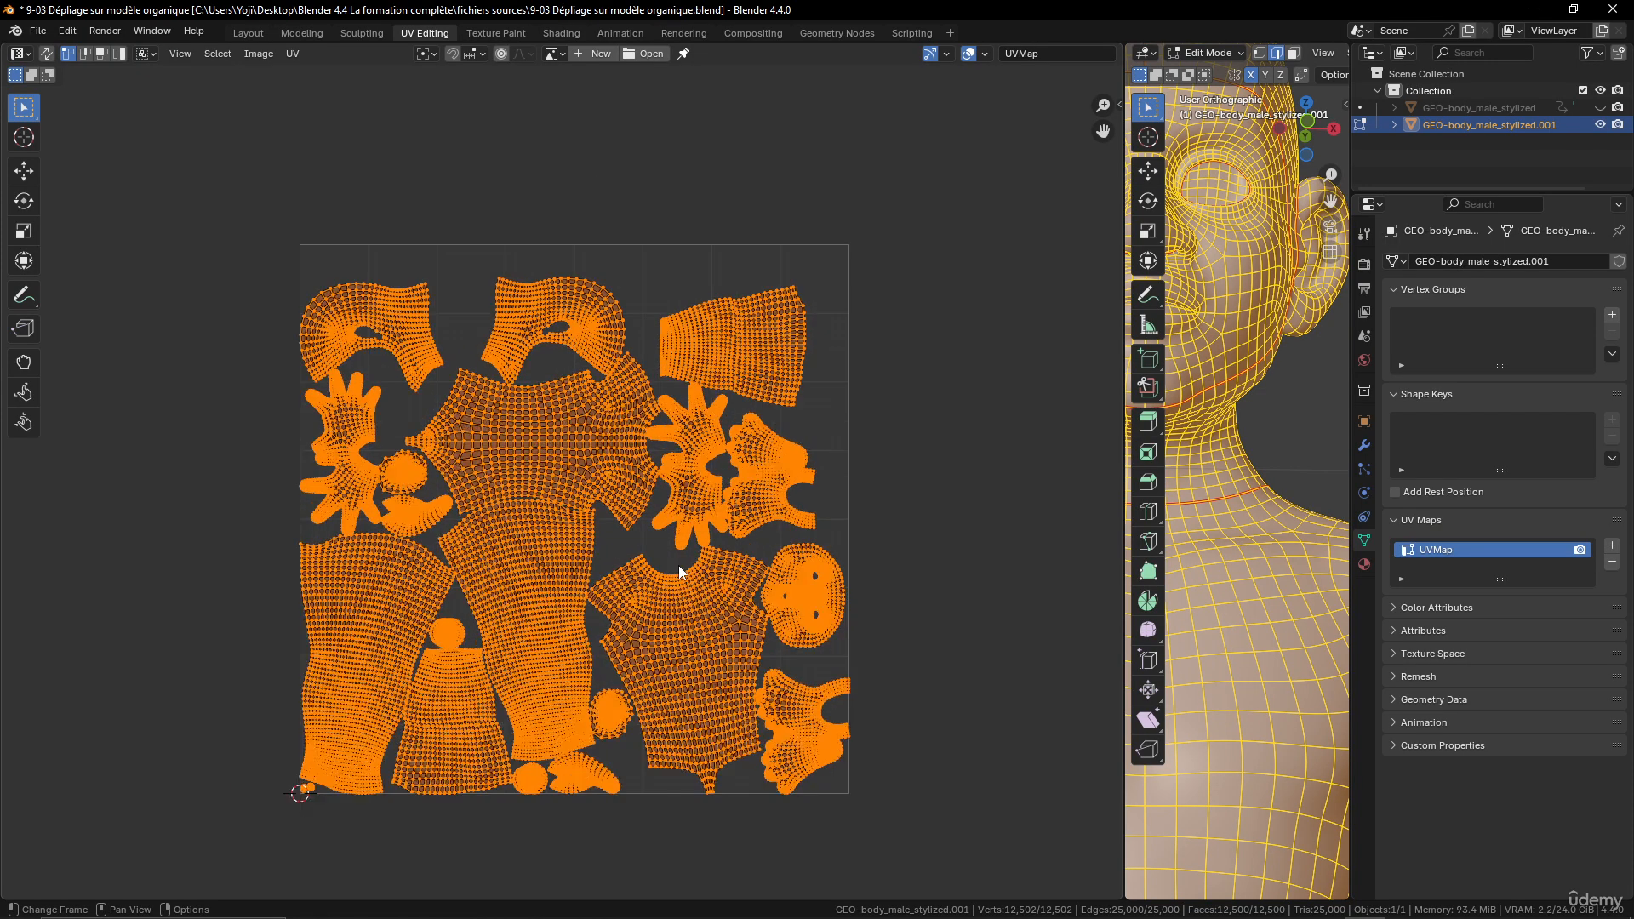
scroll(681, 572, down, 2)
scroll(681, 572, up, 1)
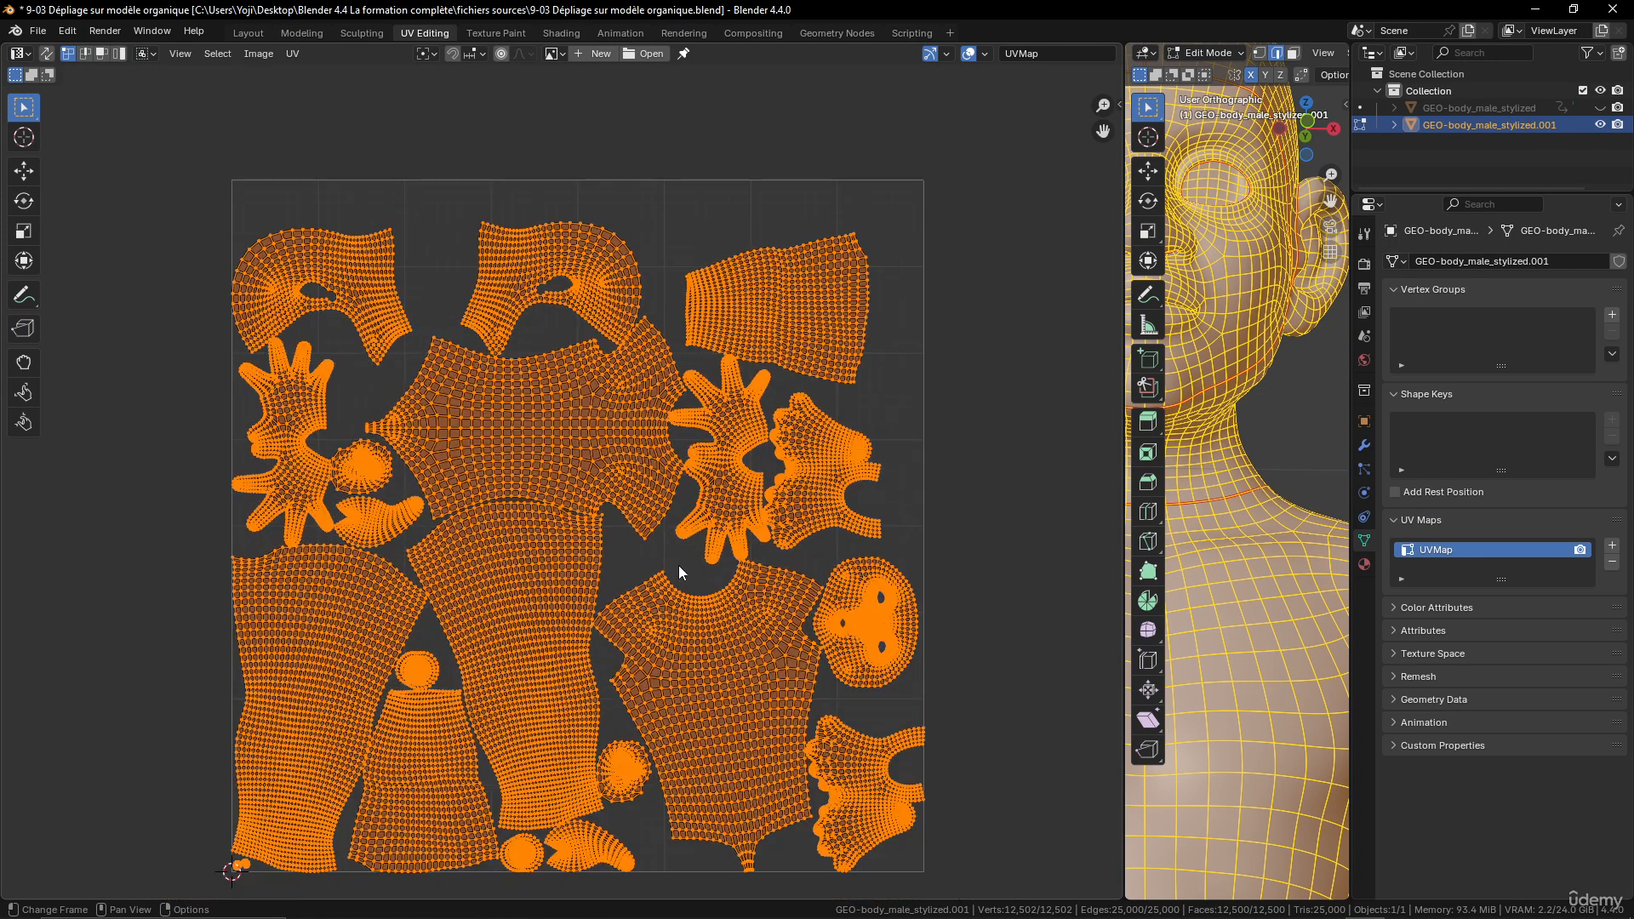
scroll(677, 565, up, 3)
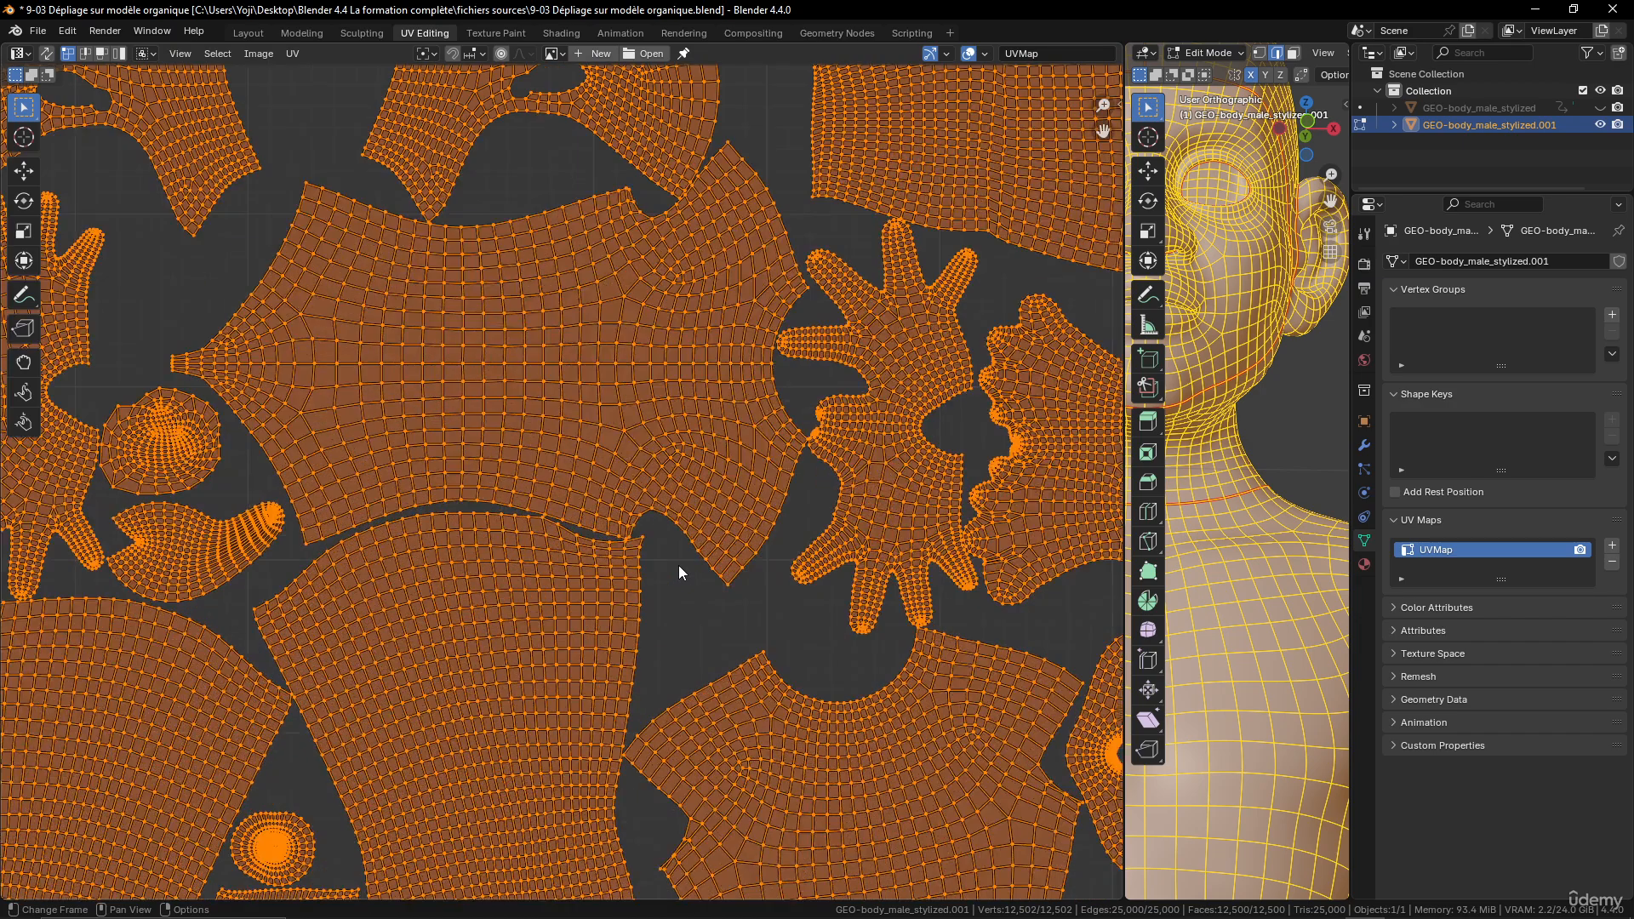
scroll(667, 572, up, 5)
scroll(620, 533, down, 6)
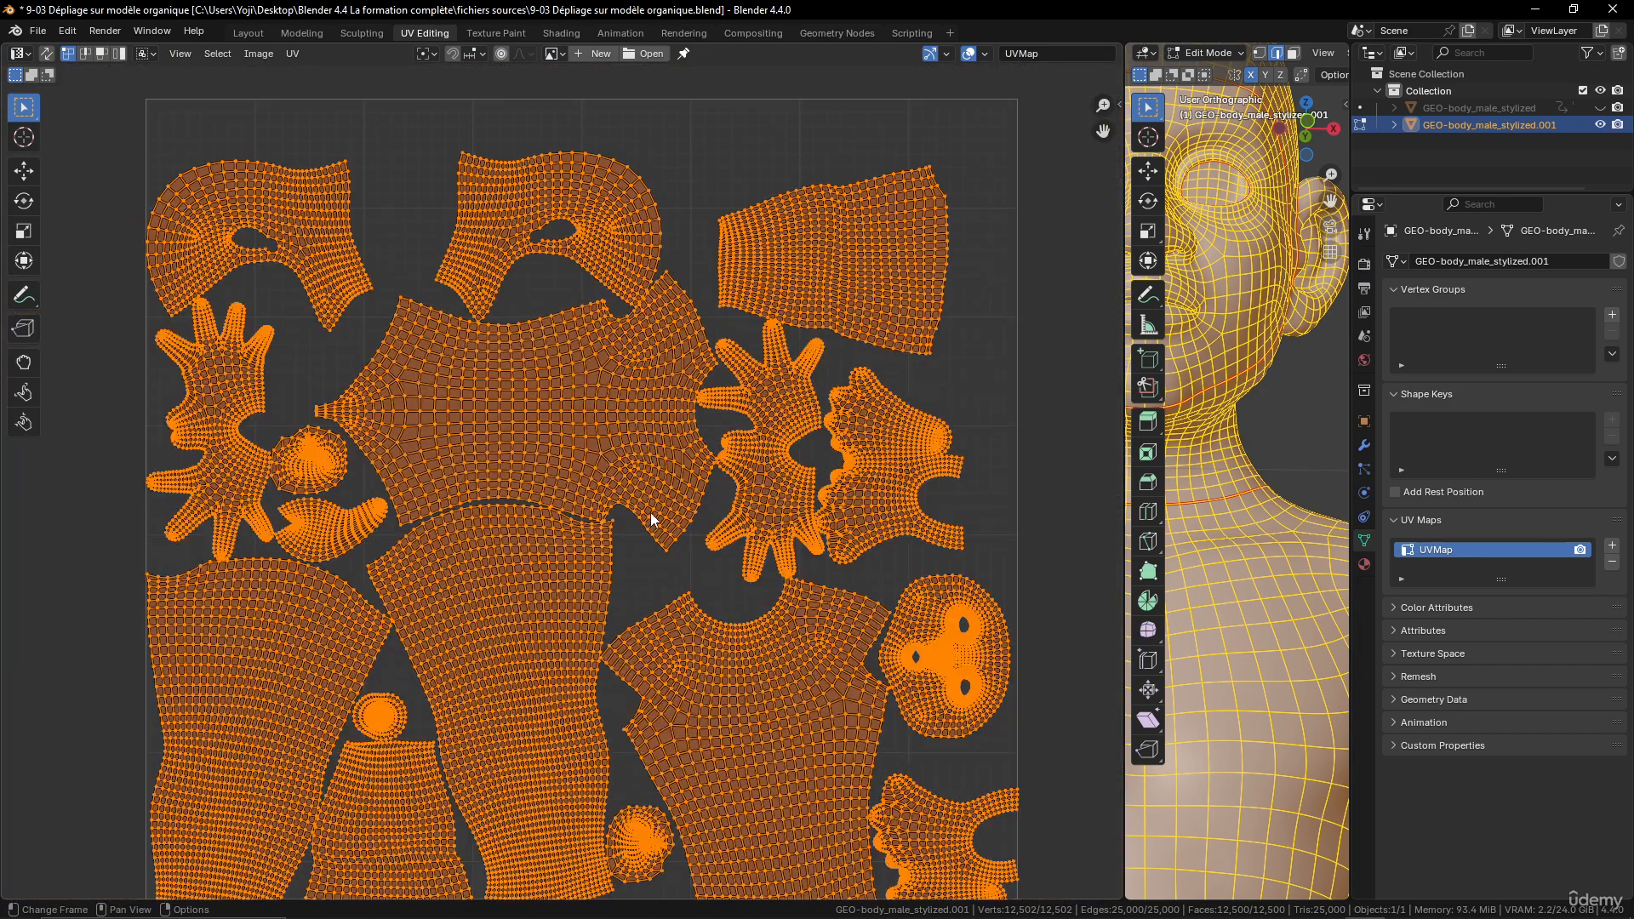
- Repack all UV islands with the margin set to 0.02 and inspect the wider gaps between them
click(266, 56)
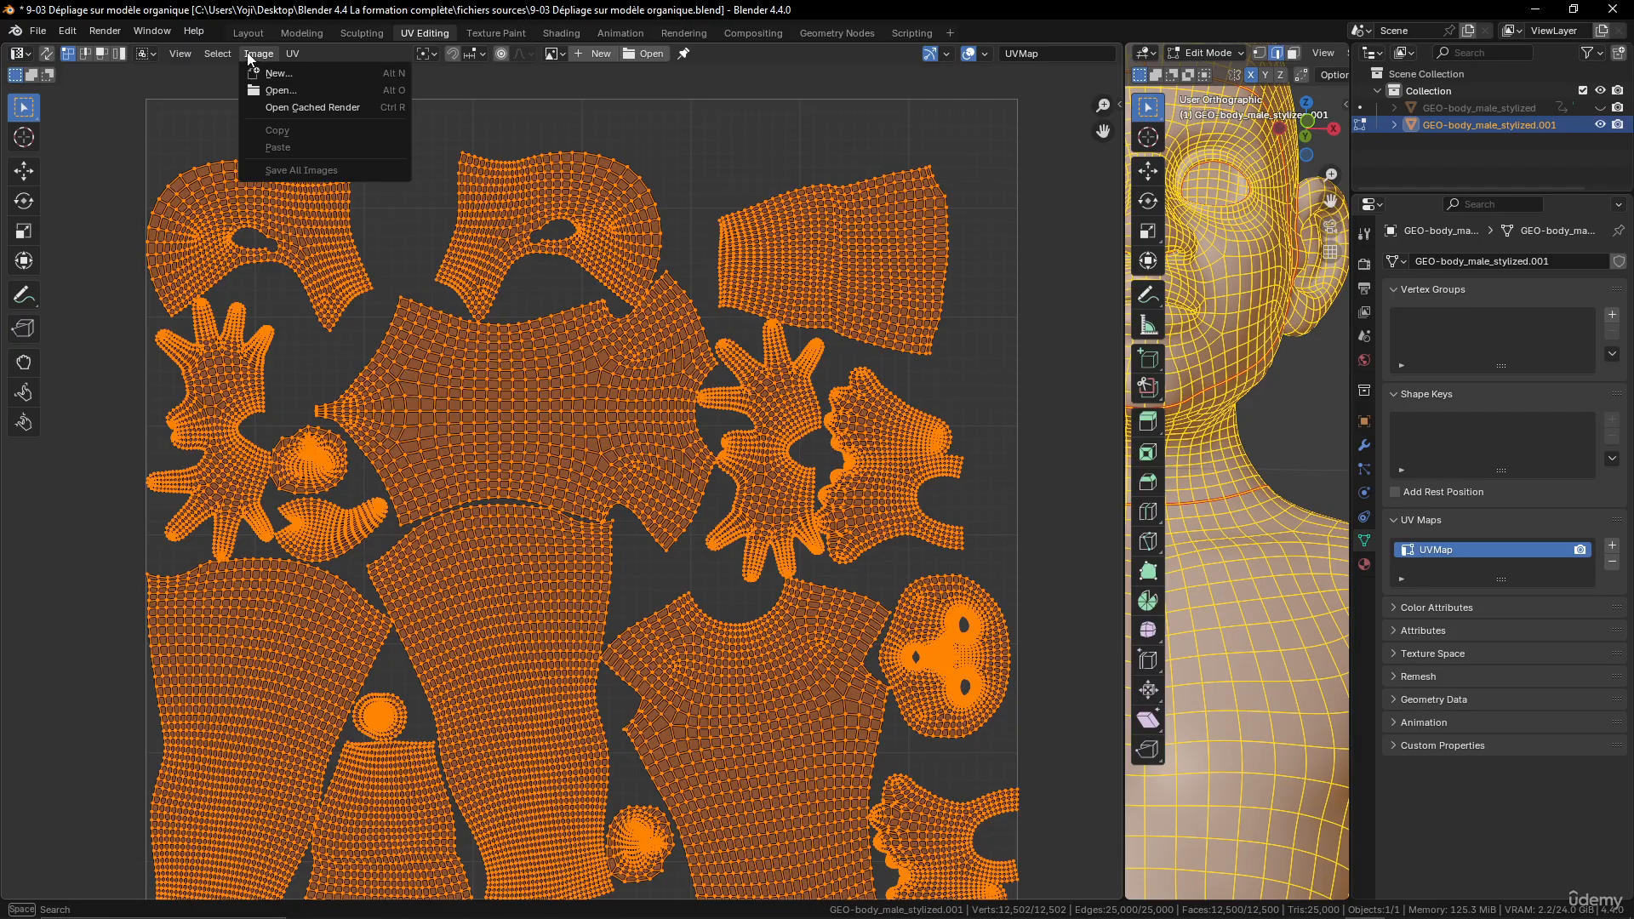
mouse_move(296, 56)
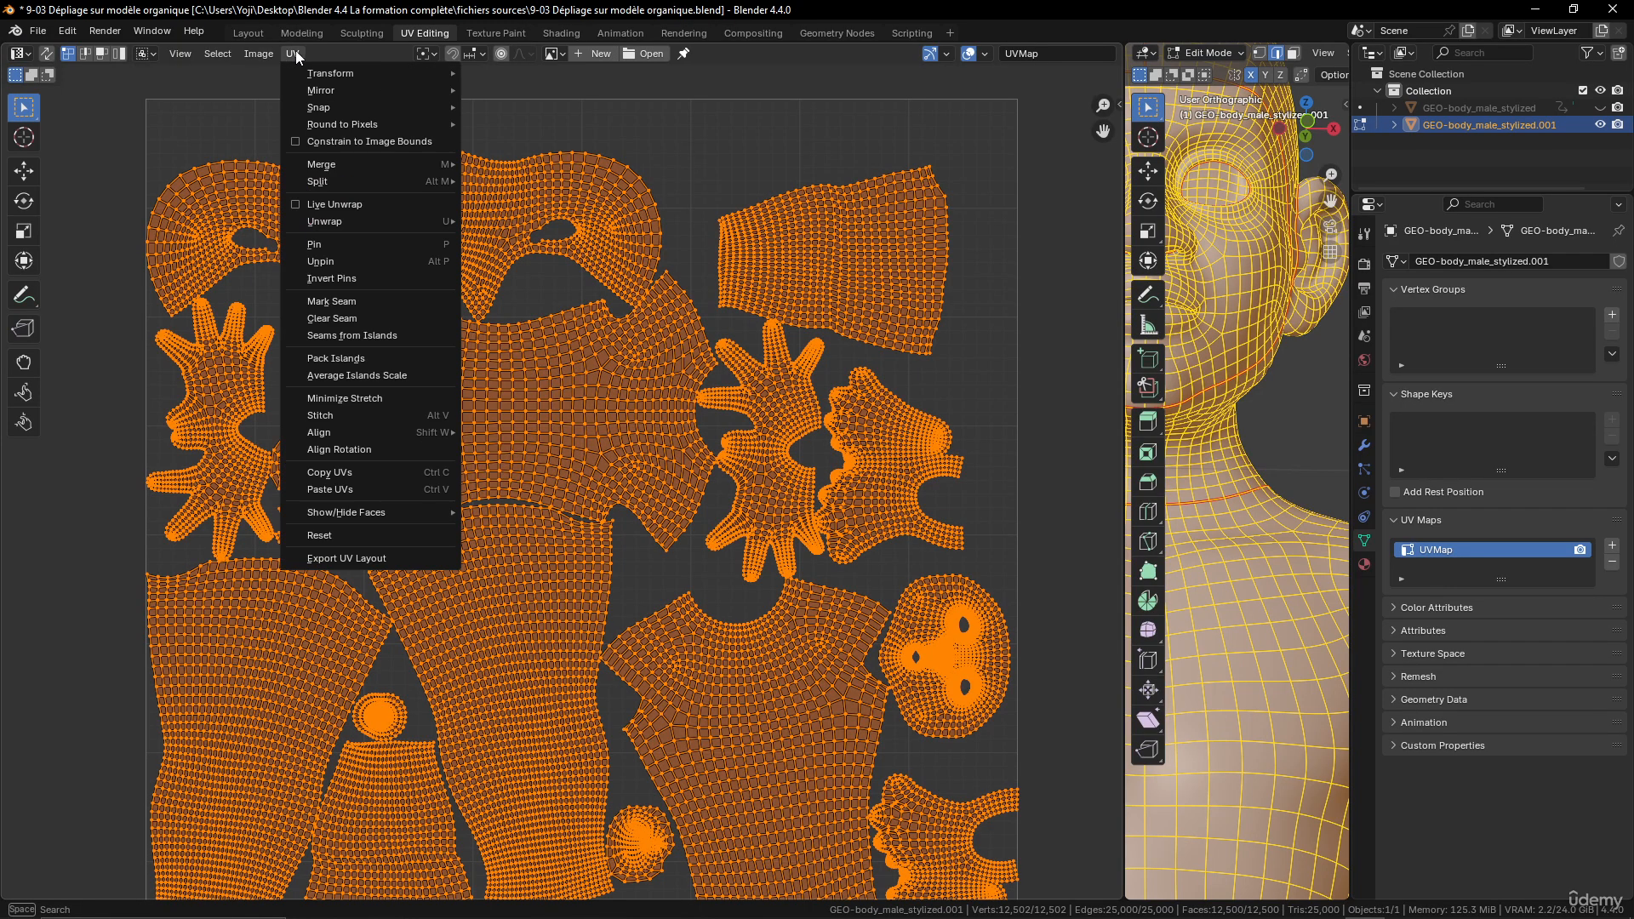
click(345, 359)
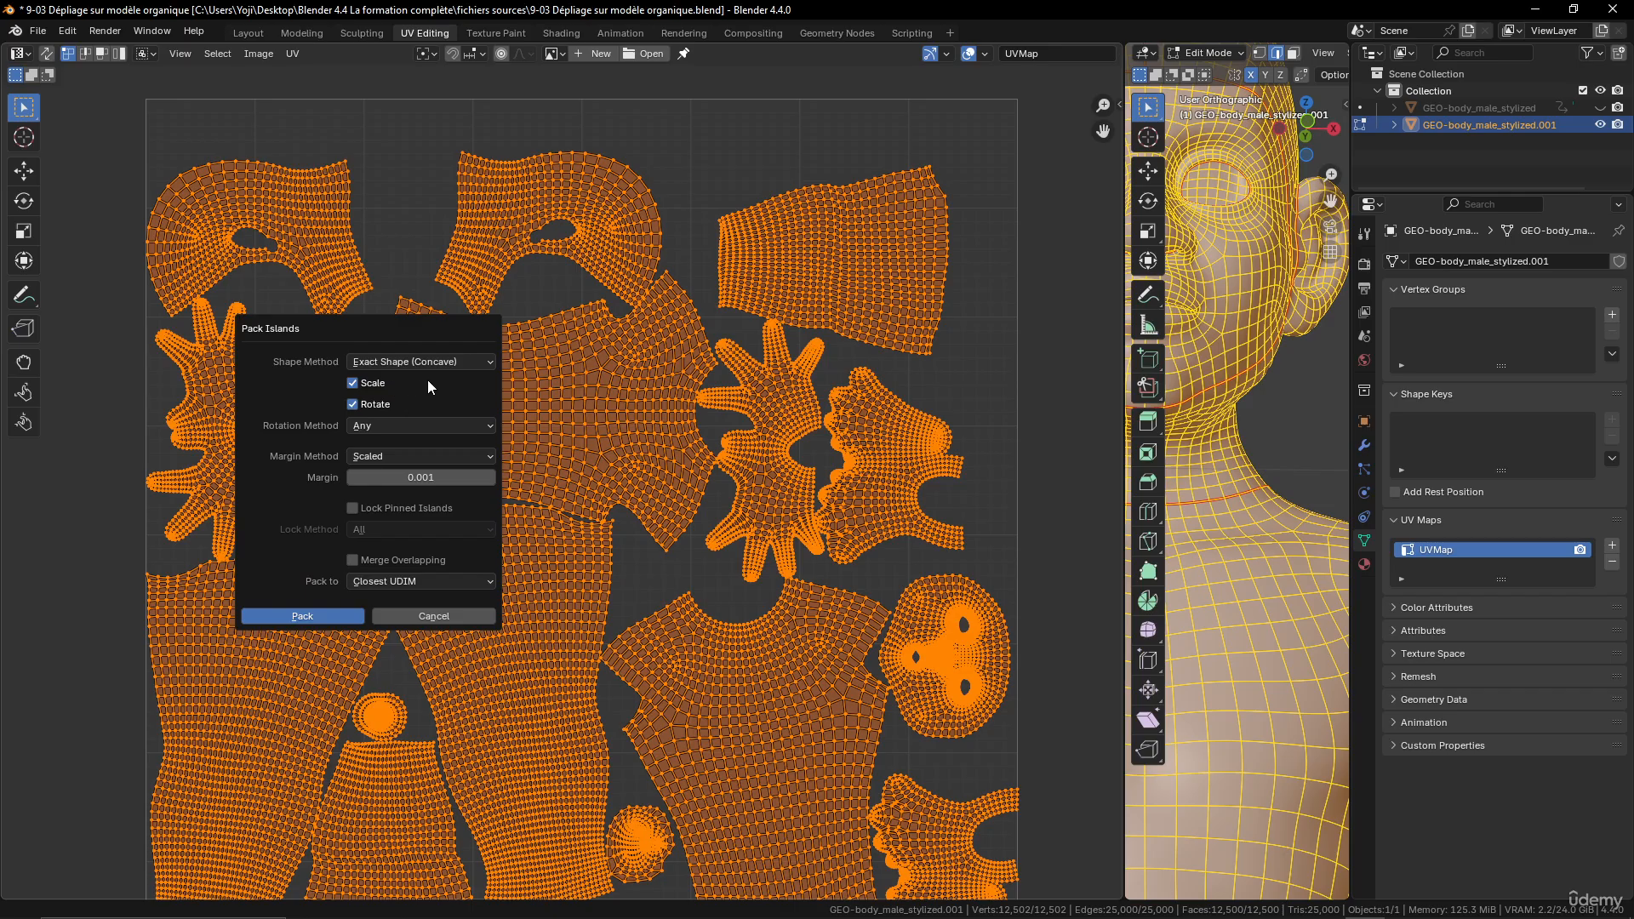
click(408, 478)
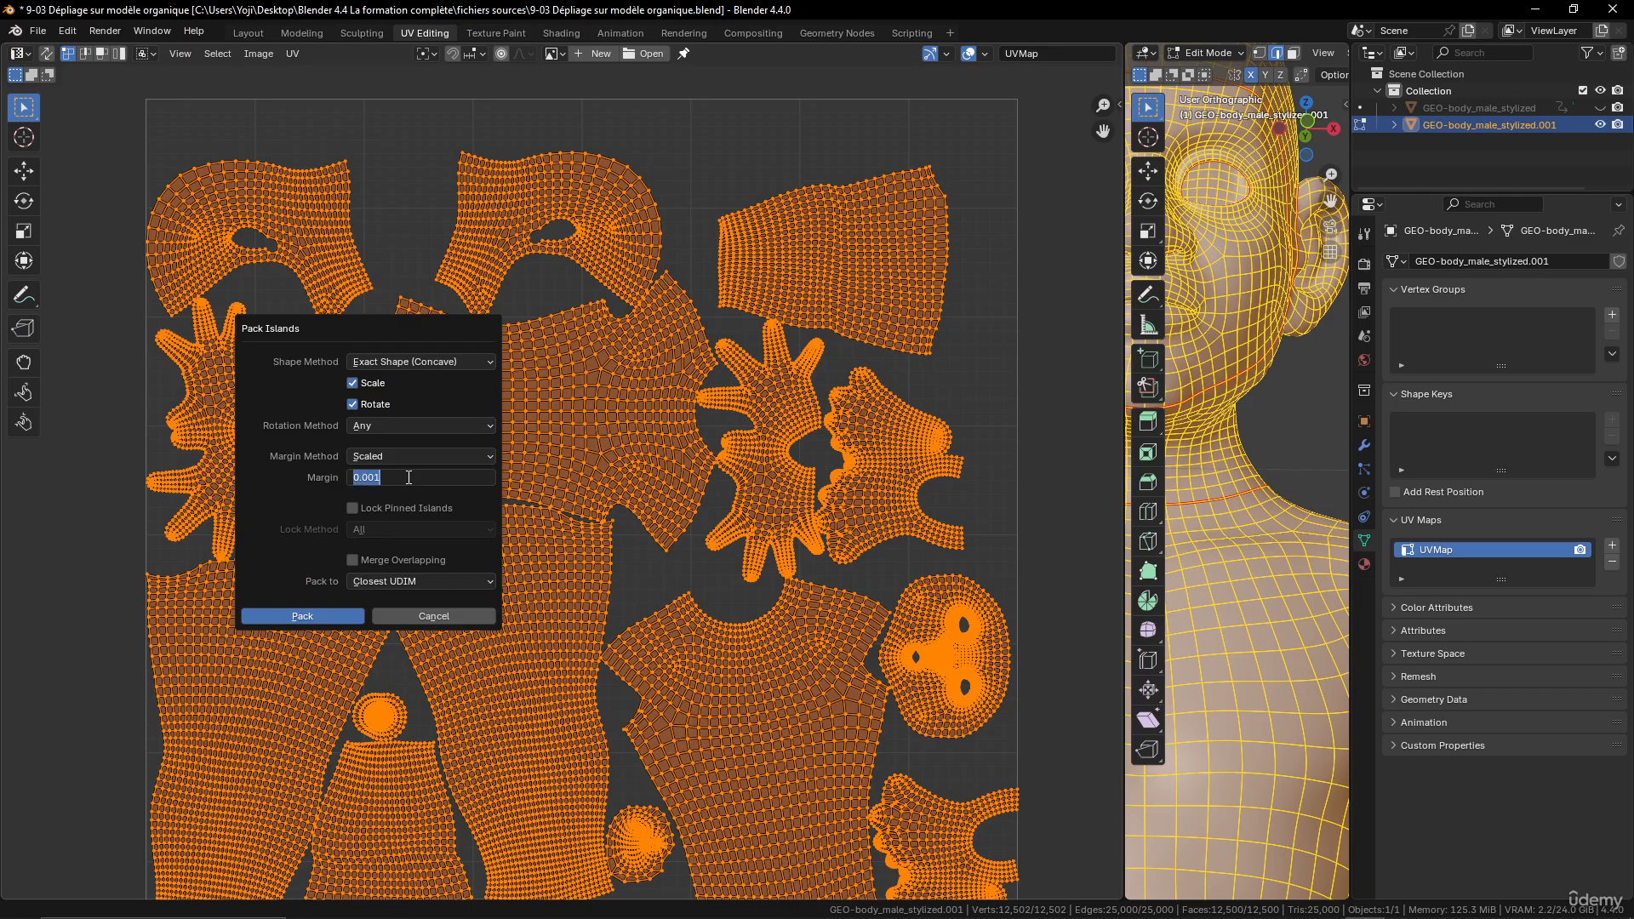
text(0.02)
key(Return)
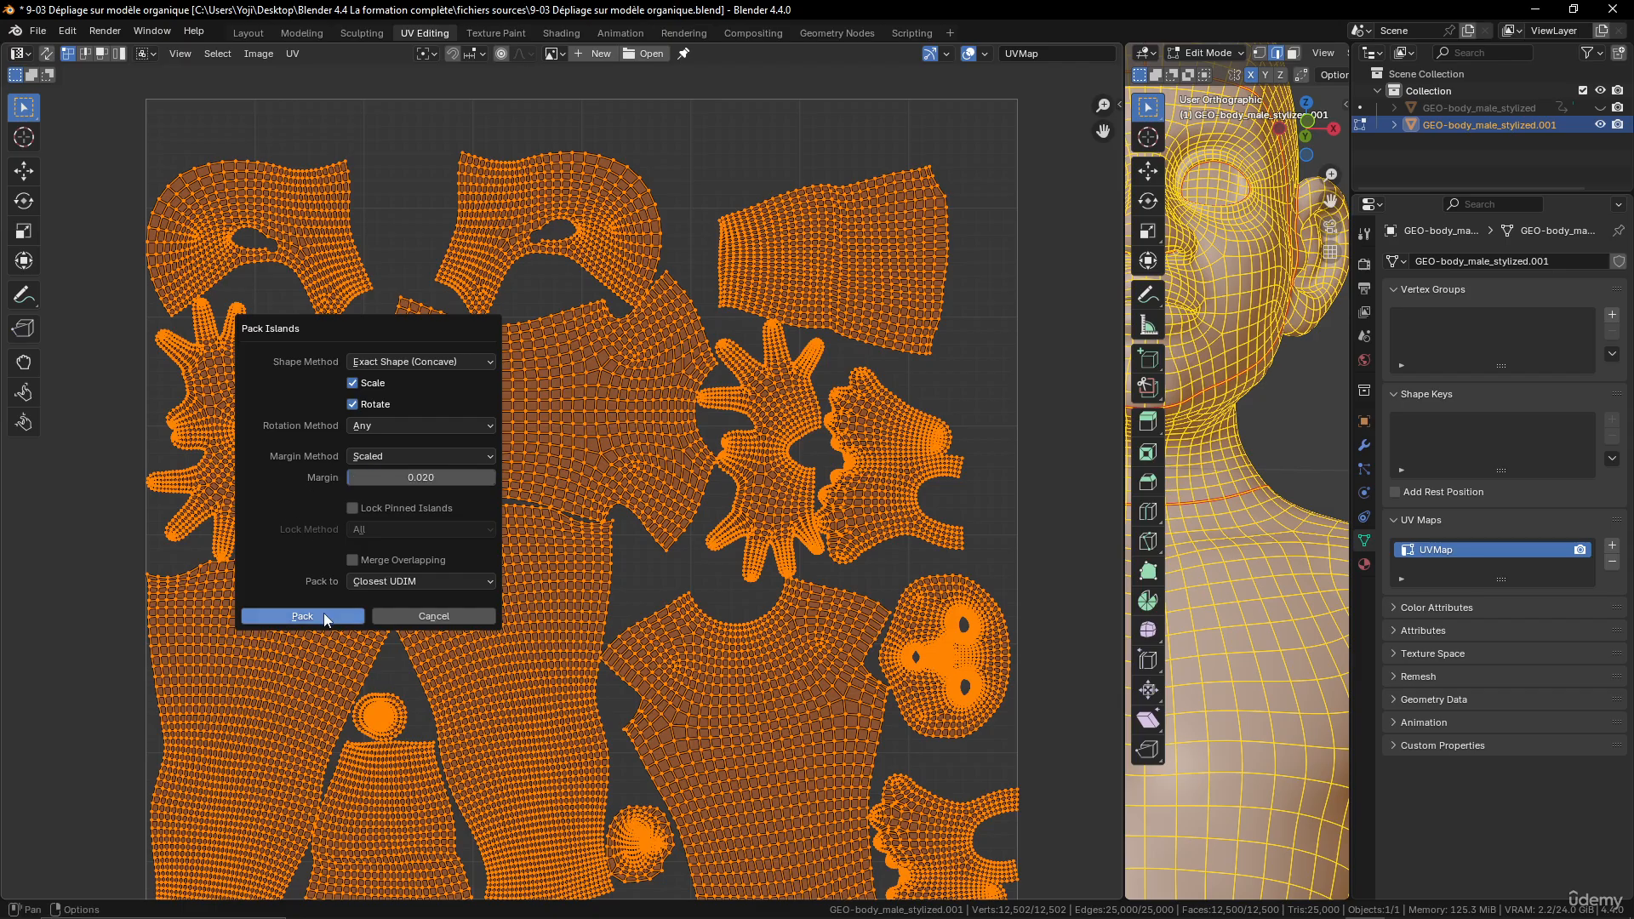
click(326, 618)
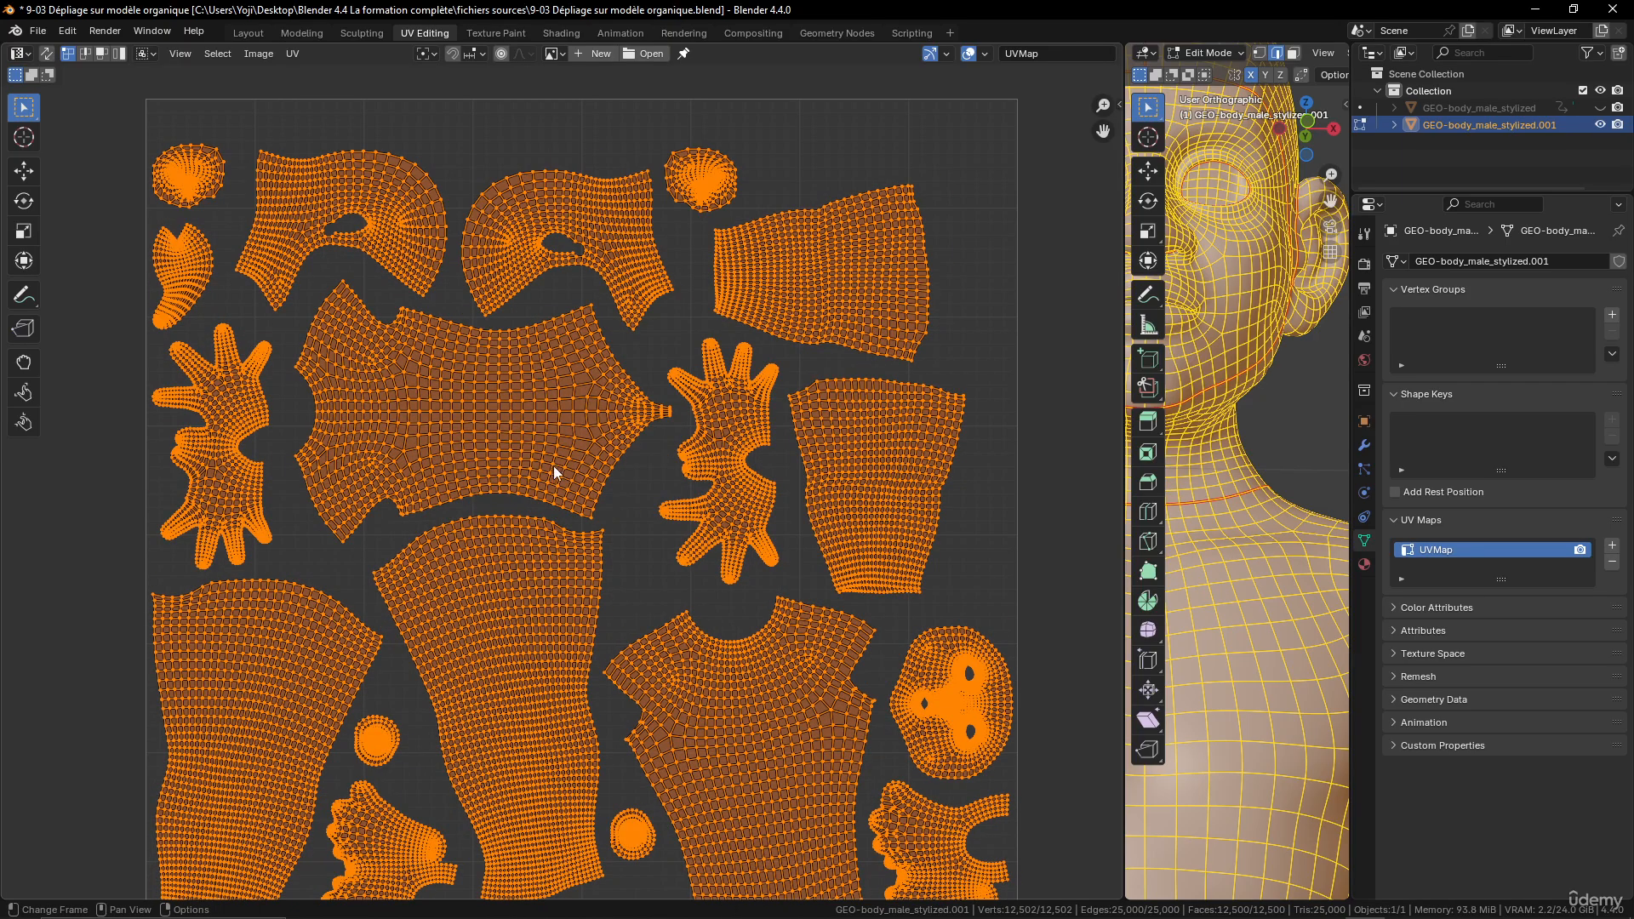
scroll(554, 473, up, 3)
scroll(803, 340, down, 5)
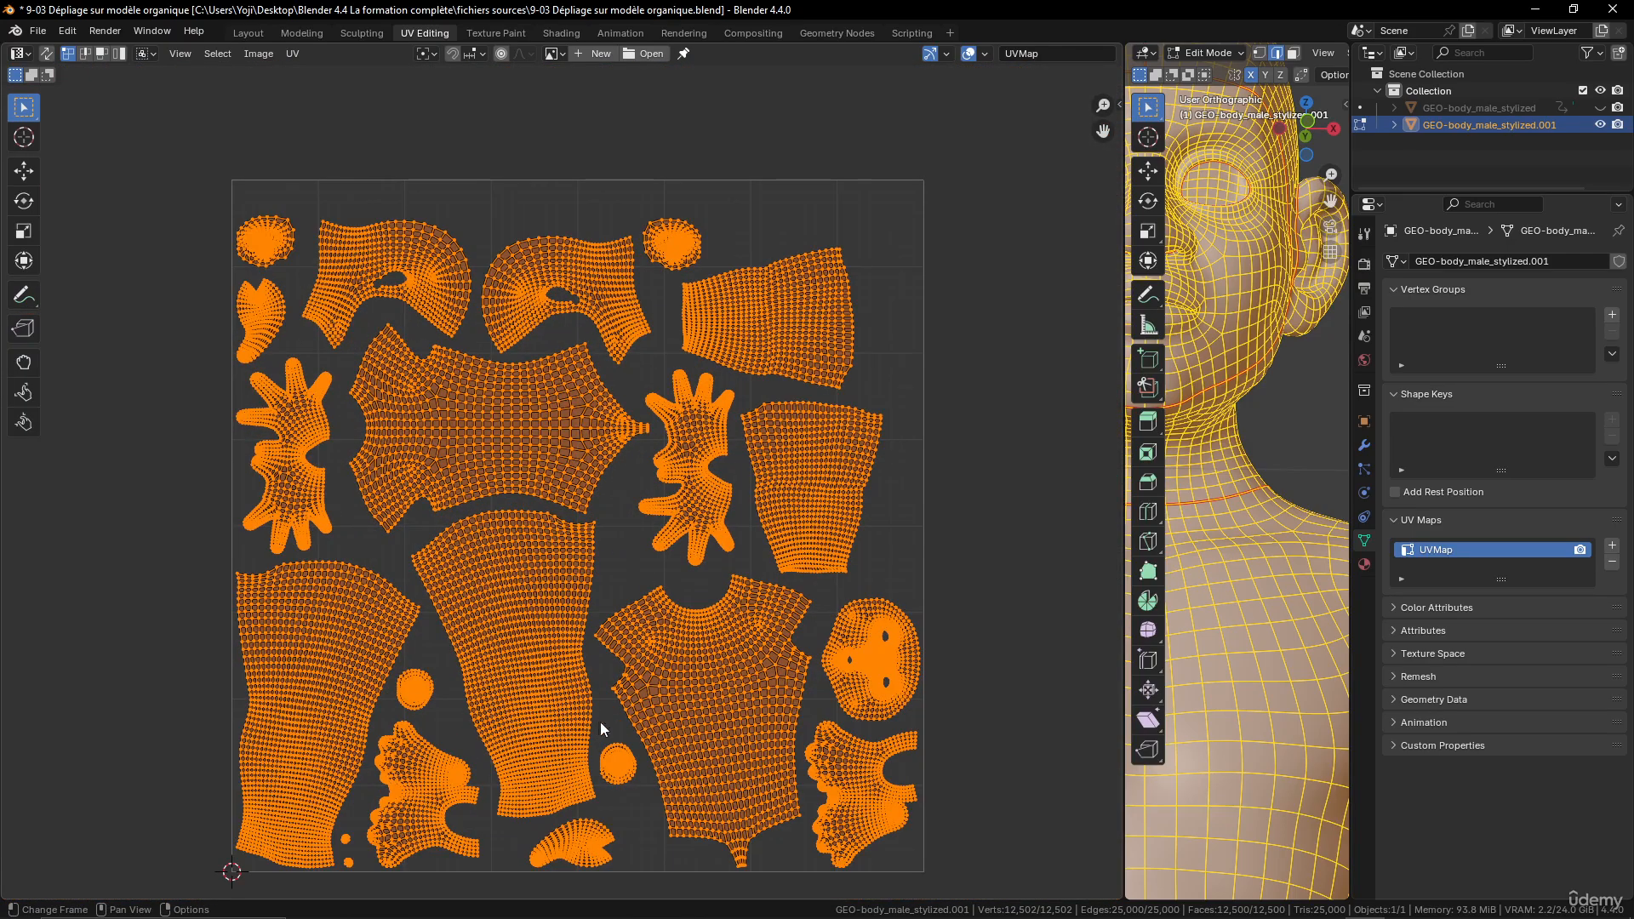
scroll(522, 400, up, 3)
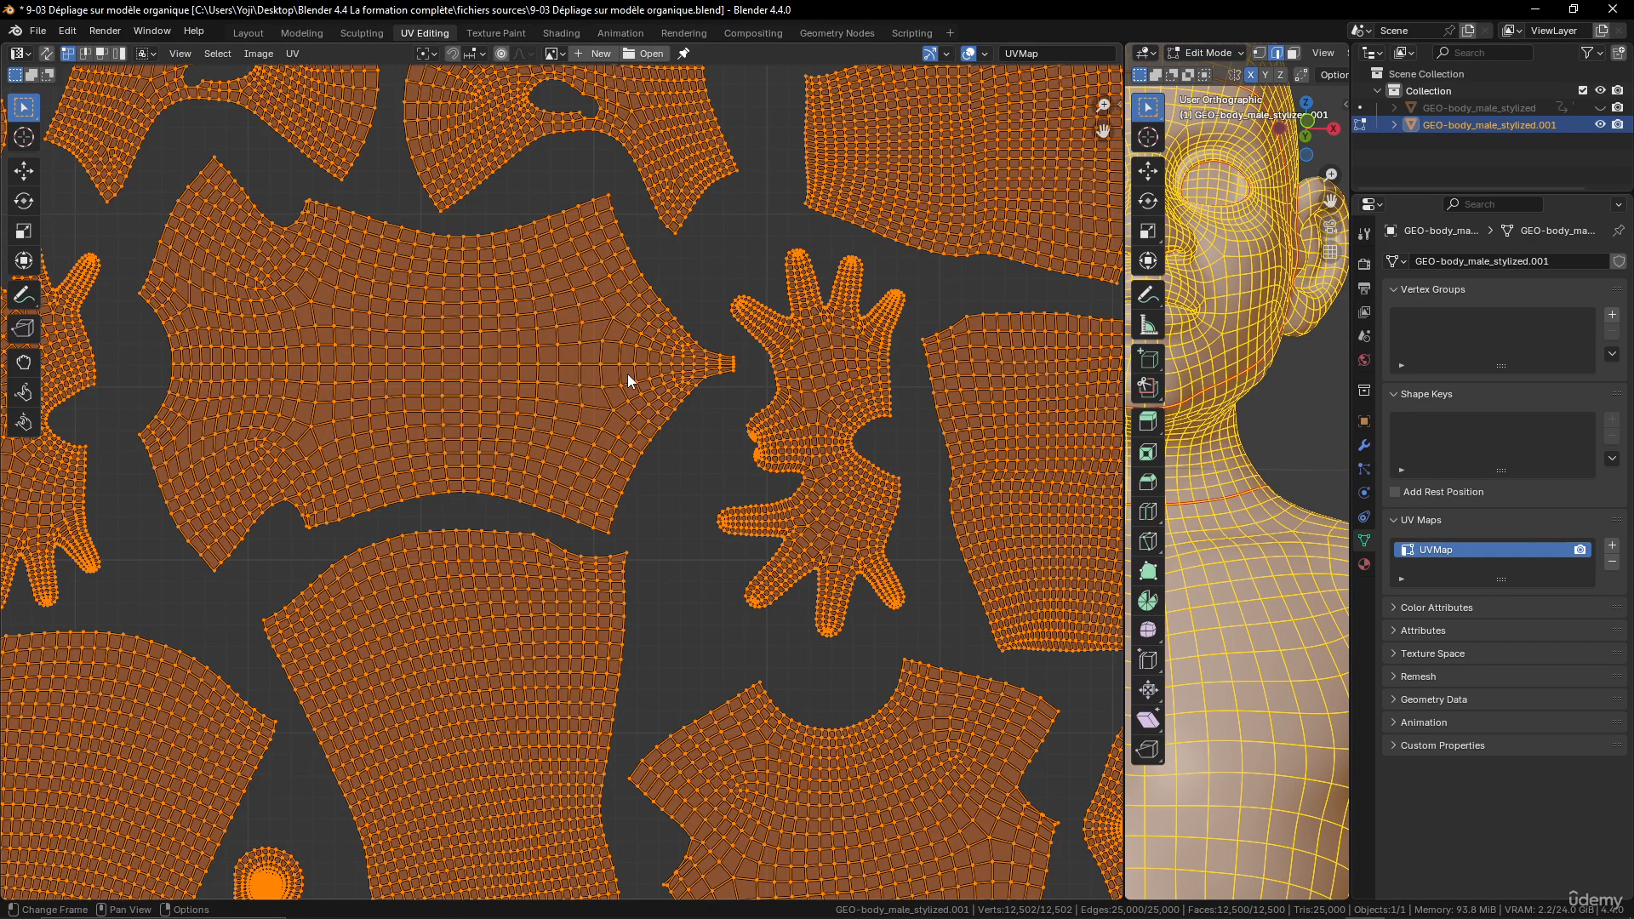
scroll(582, 429, down, 3)
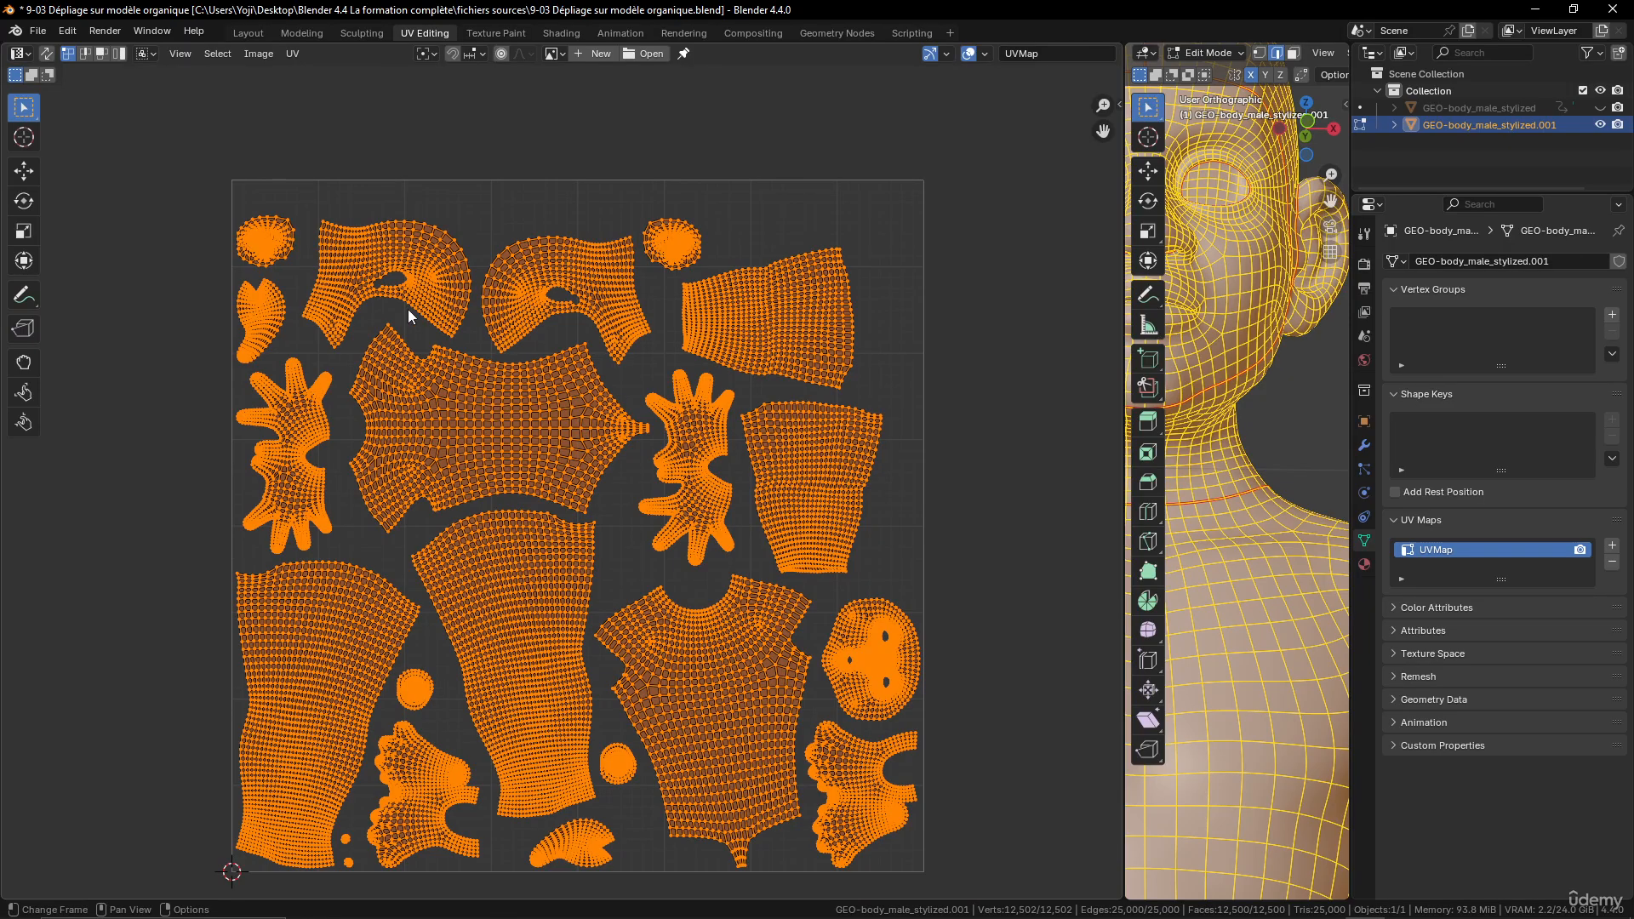
- Repack all UV islands with the margin set to 0.002 and check the gaps around the torso and leg islands
click(293, 53)
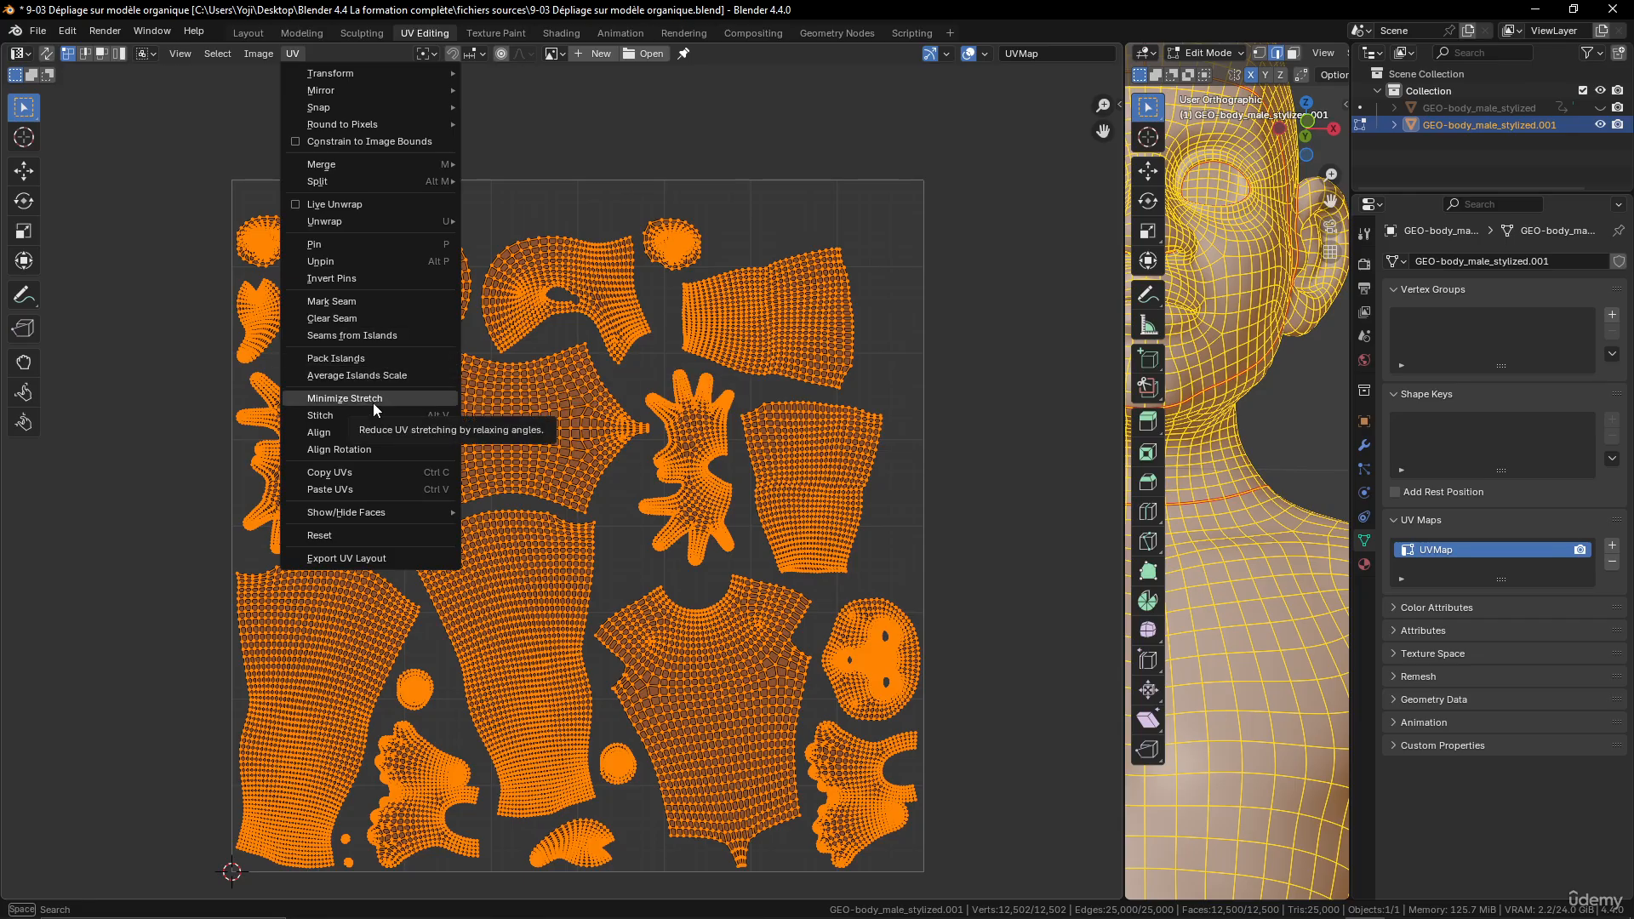
click(358, 358)
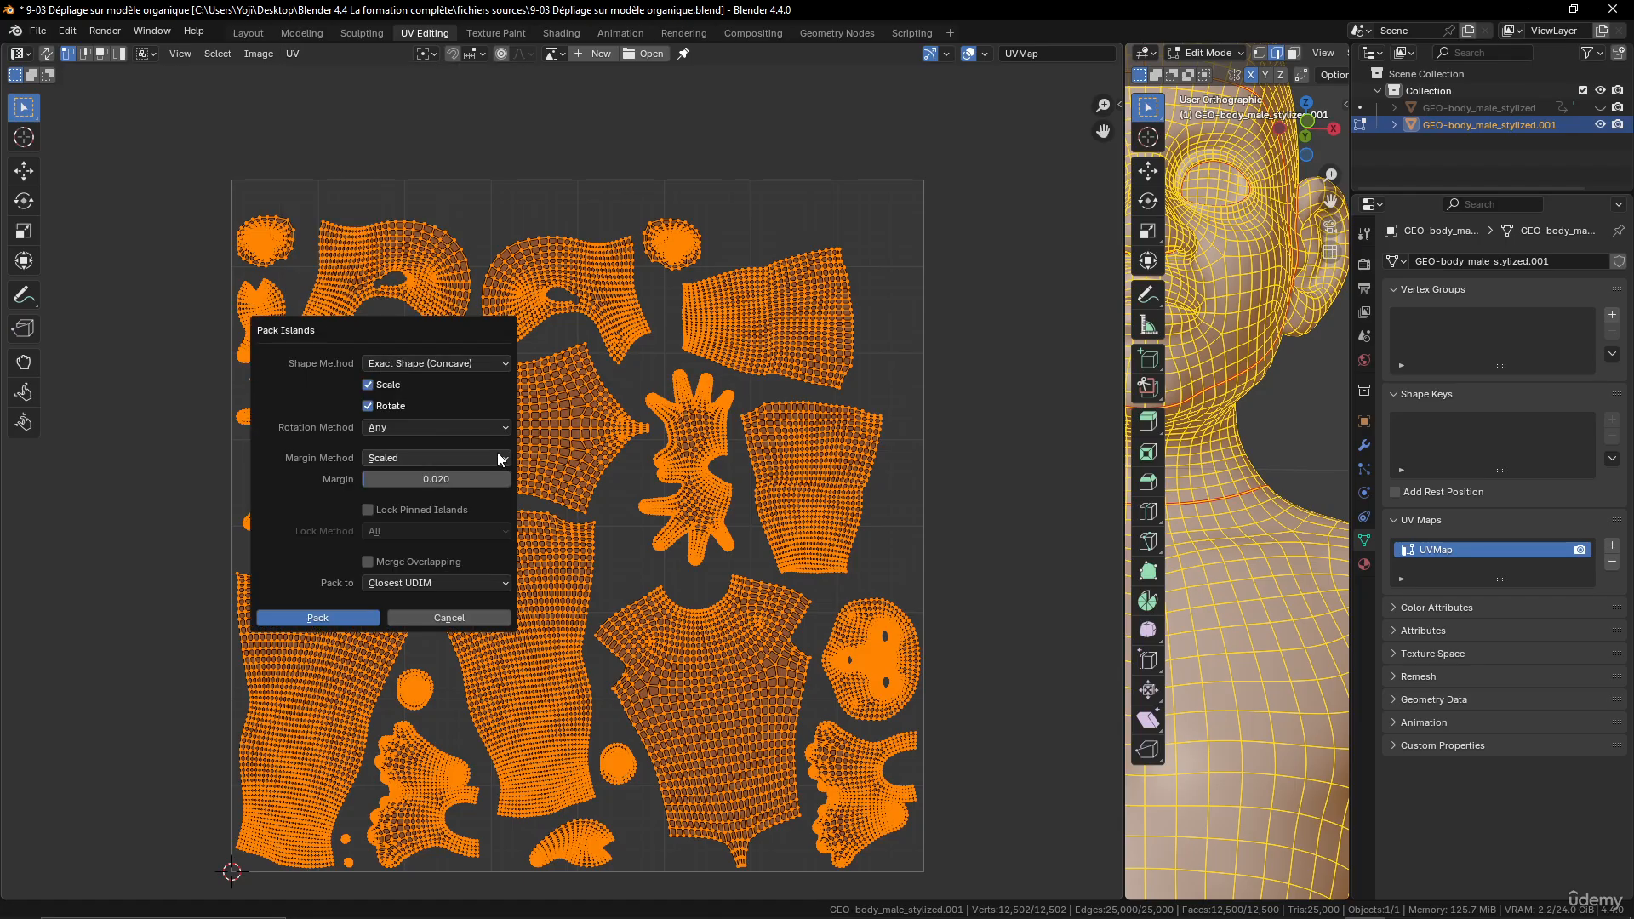
click(401, 478)
text(0.00)
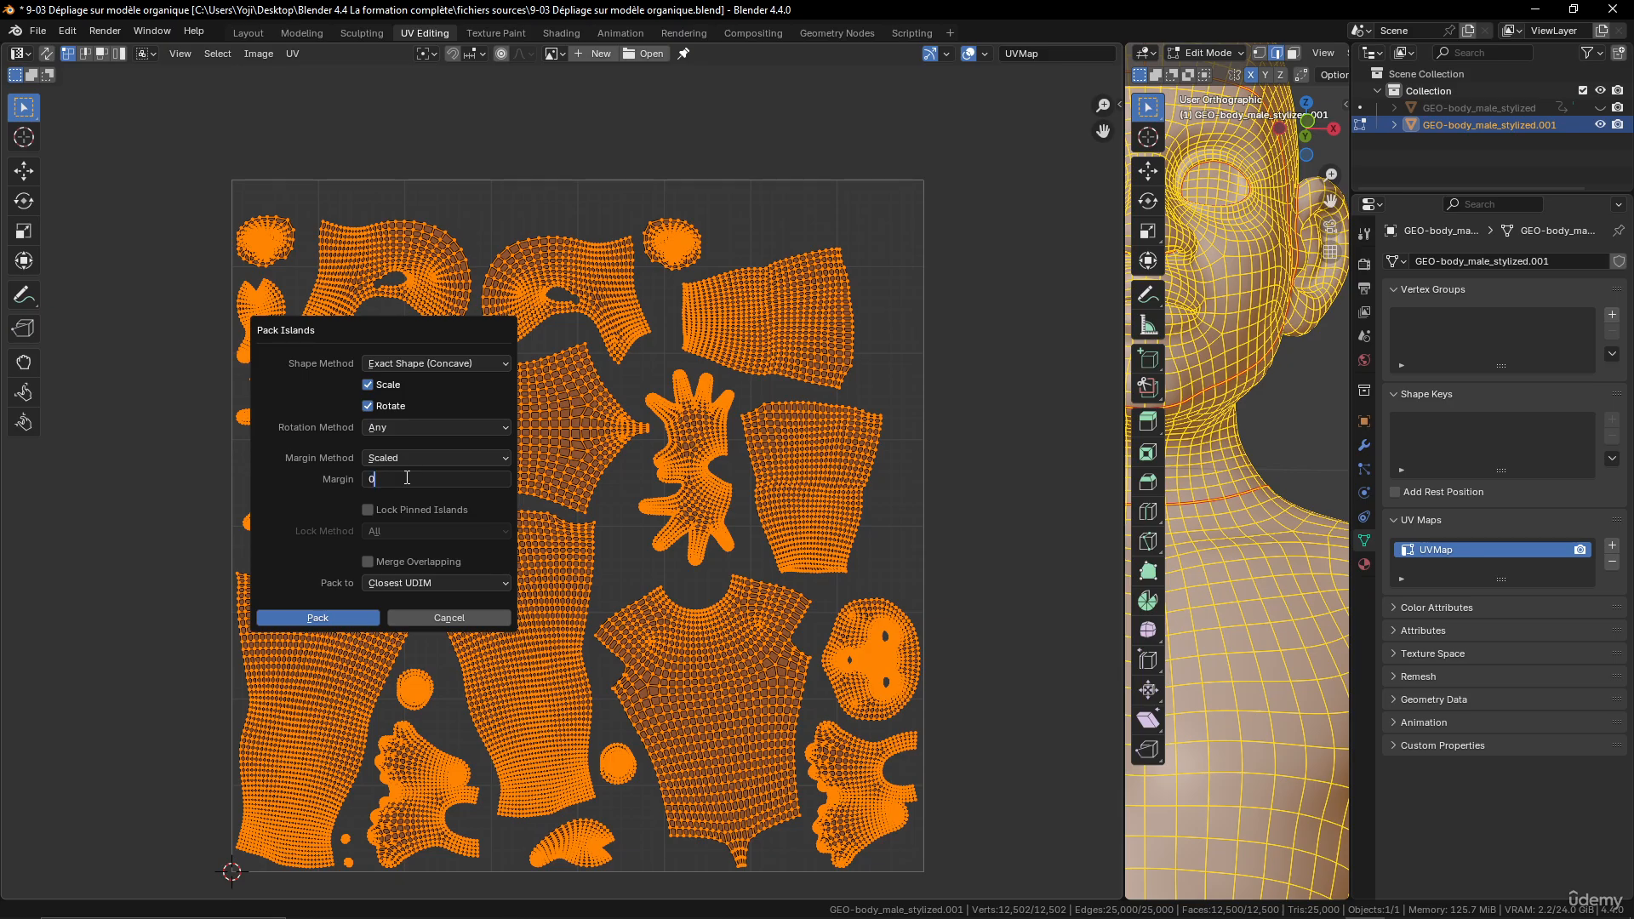
text(2)
key(Return)
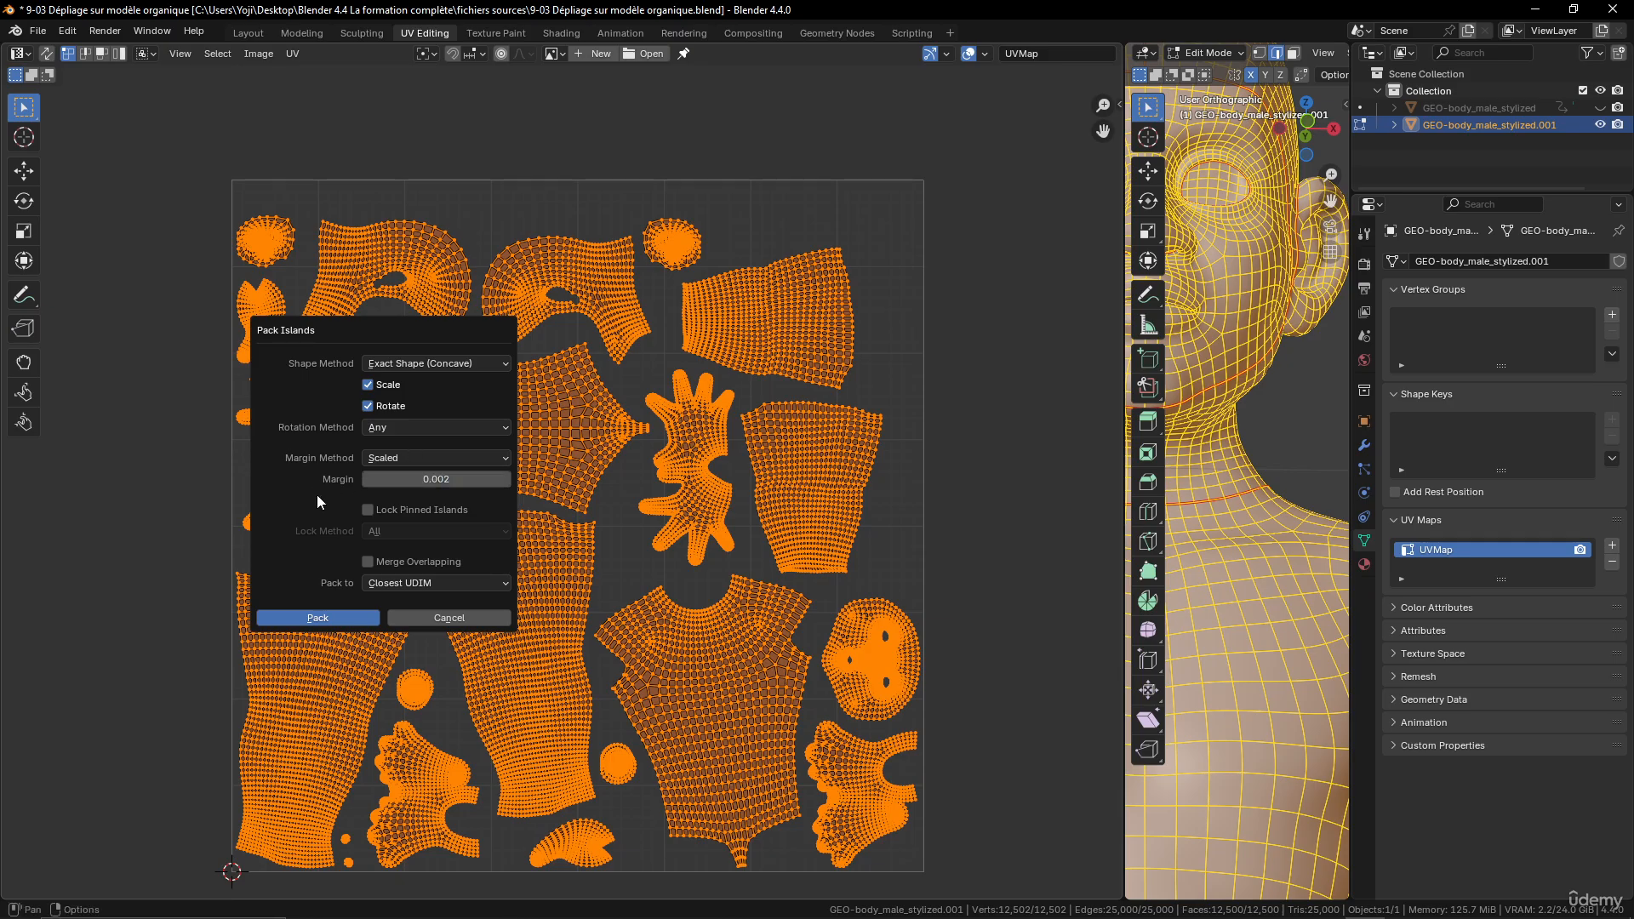
click(353, 622)
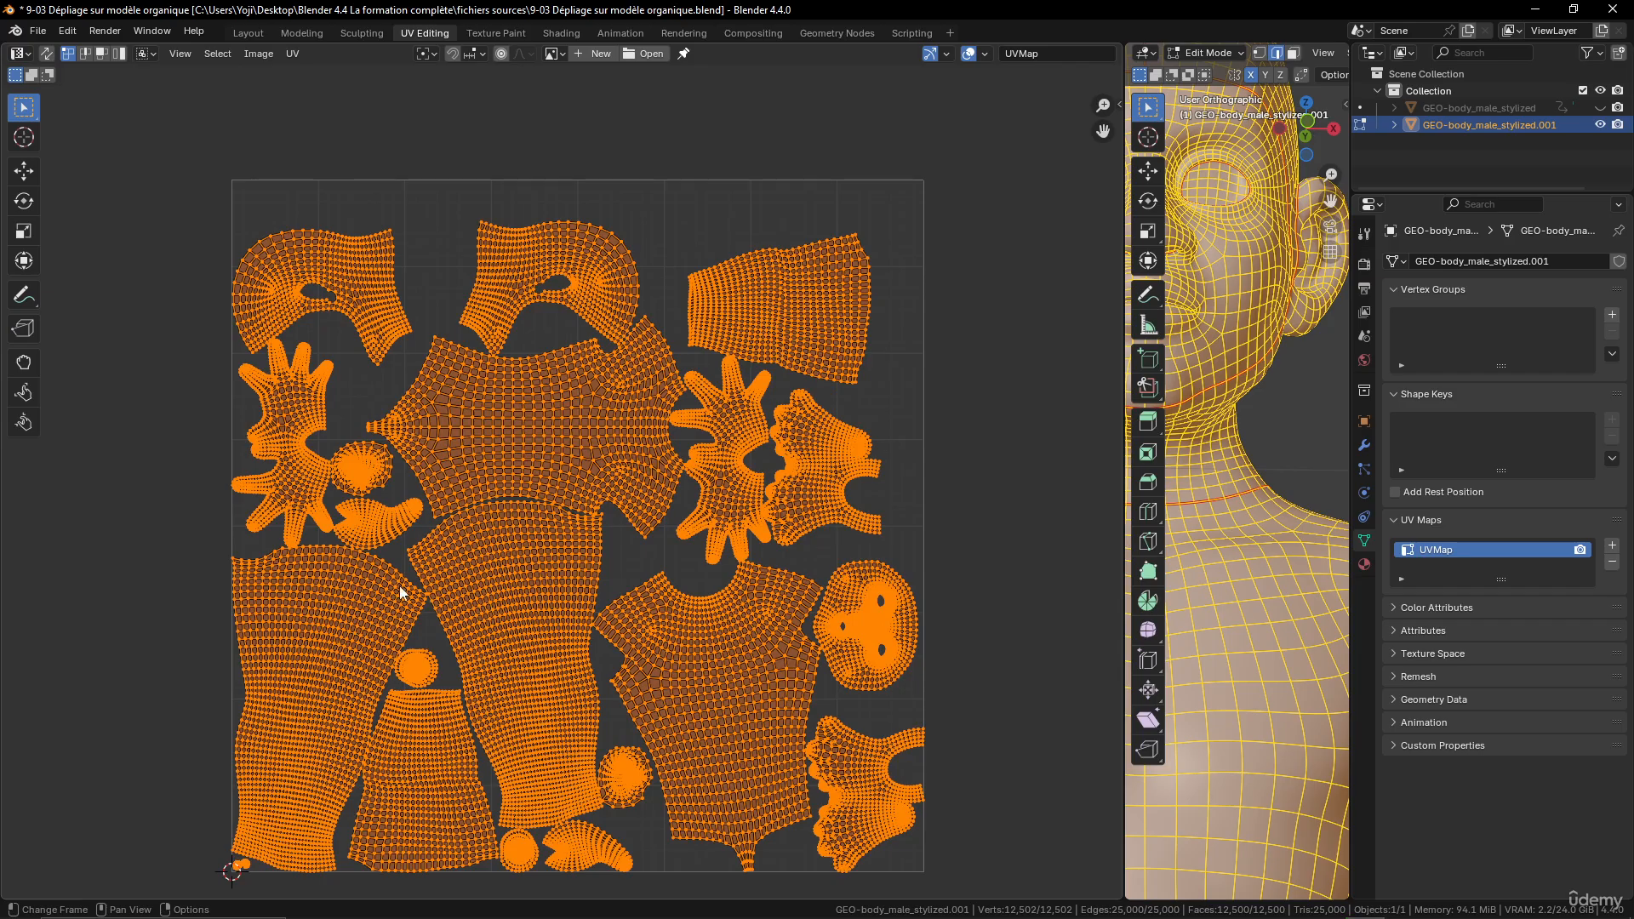
scroll(664, 504, up, 12)
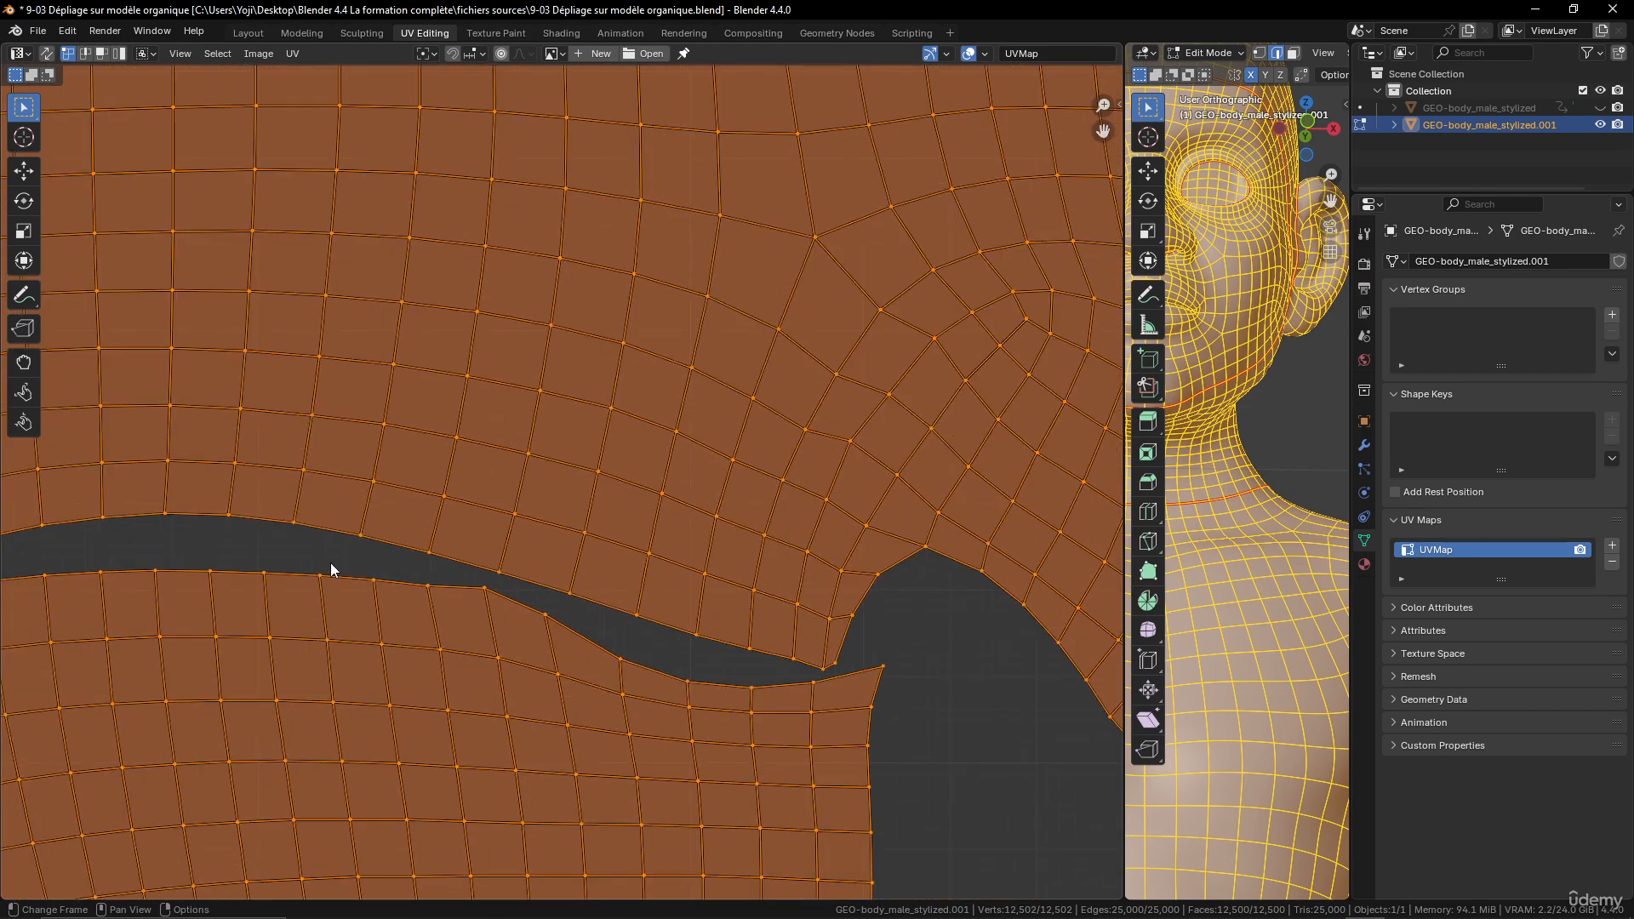
scroll(483, 500, down, 12)
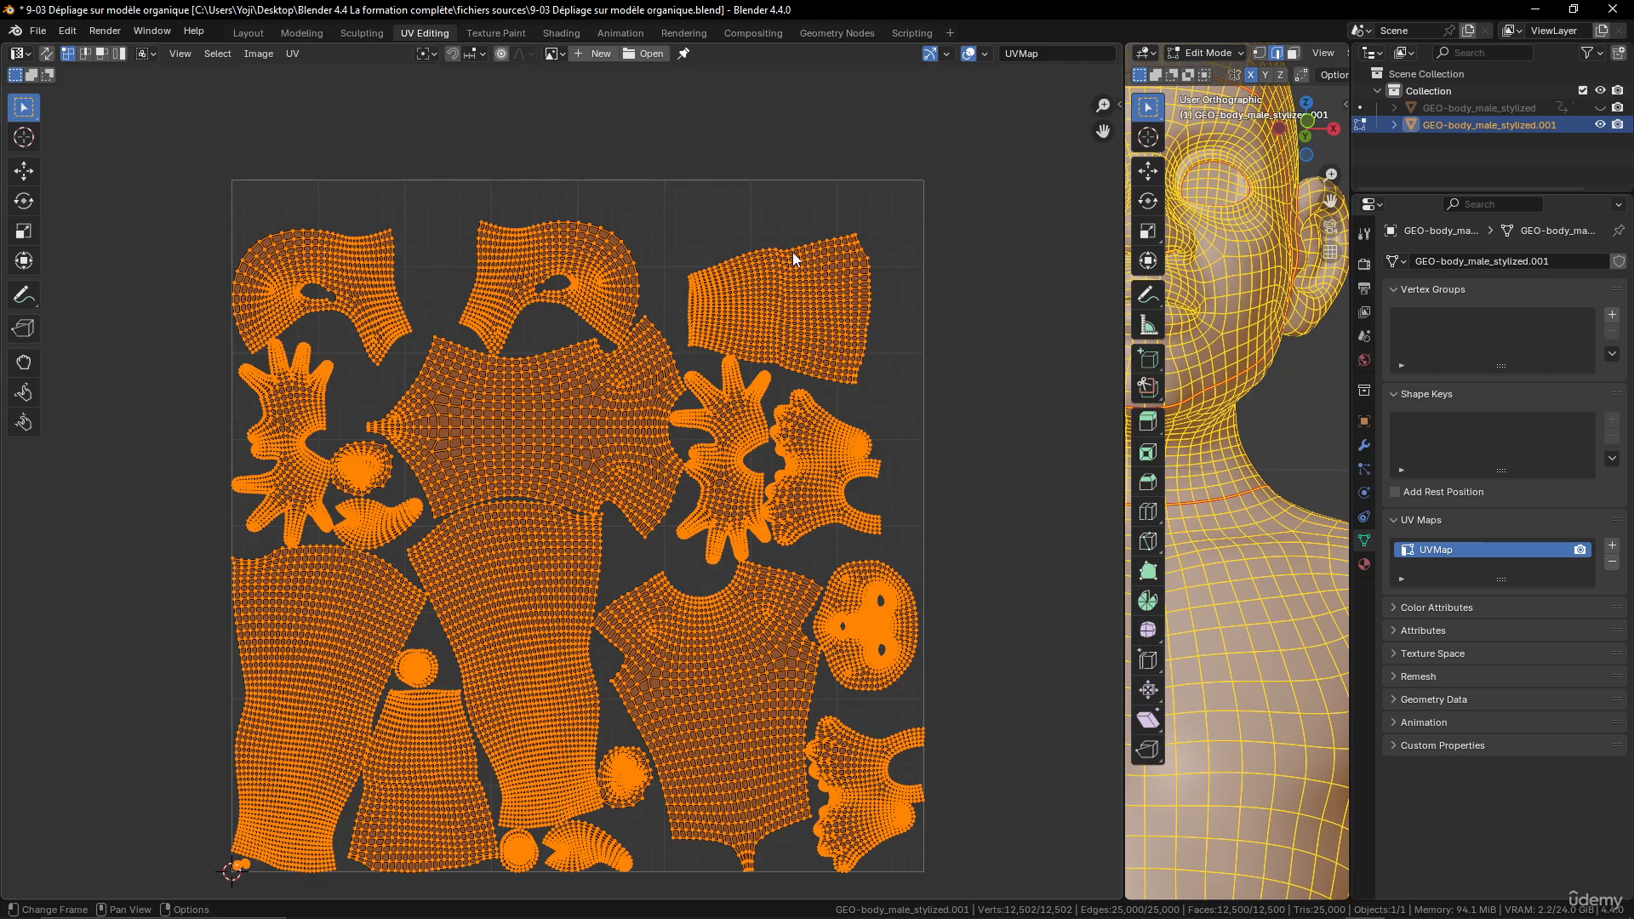
- Select only the whole face island and scale it up to a little over twice its size
click(877, 600)
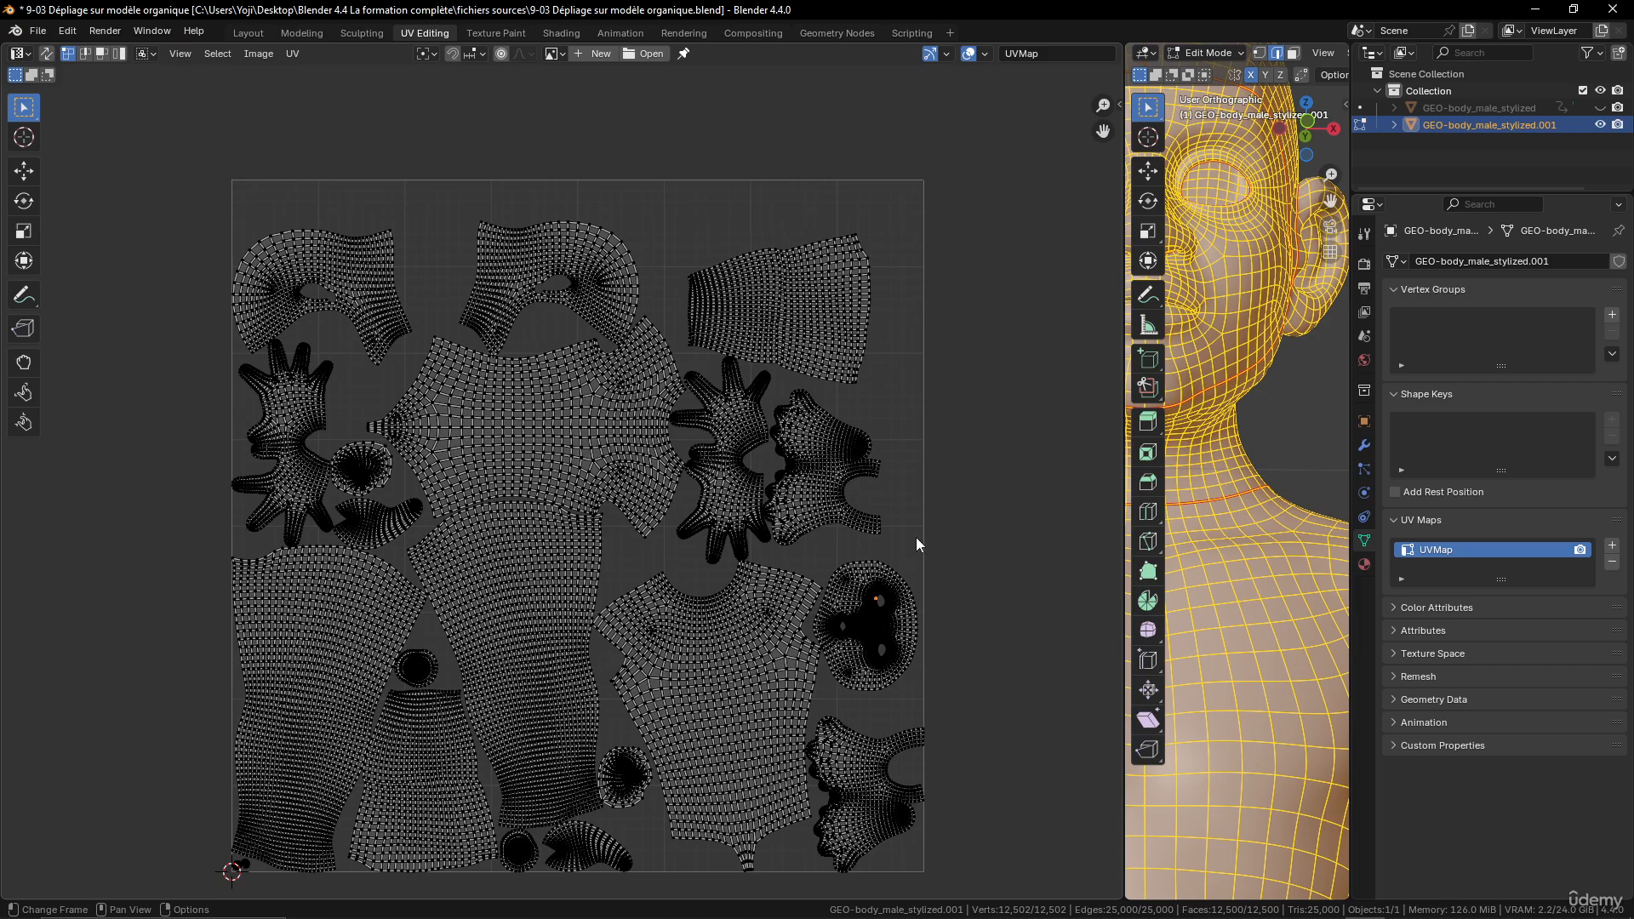
click(869, 596)
key(l)
key(s)
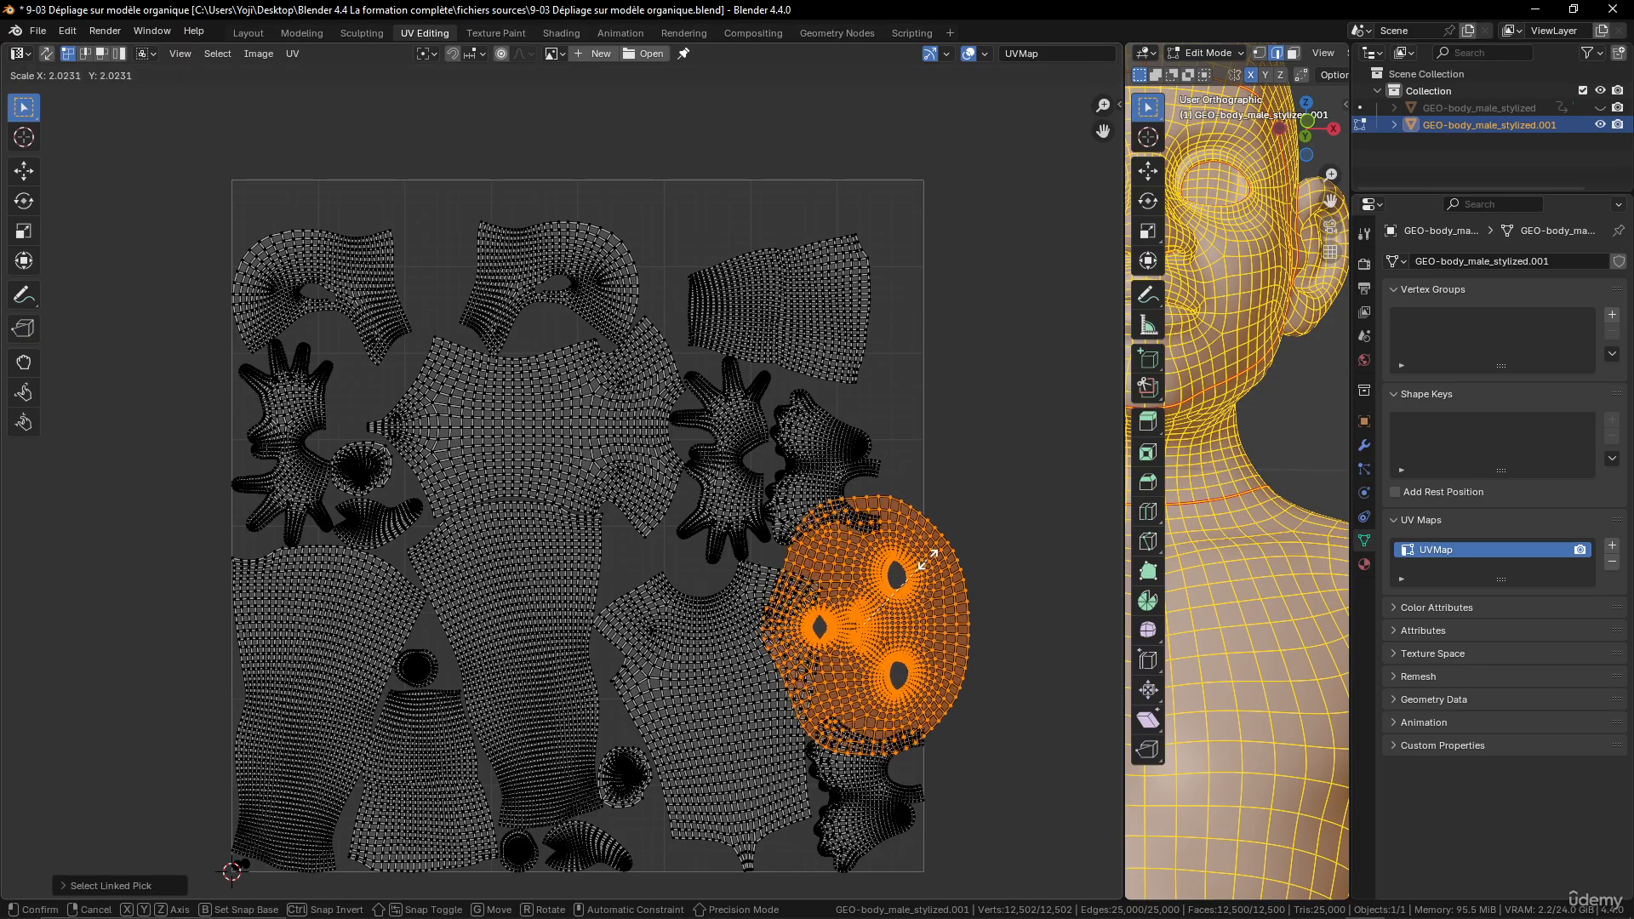
click(936, 552)
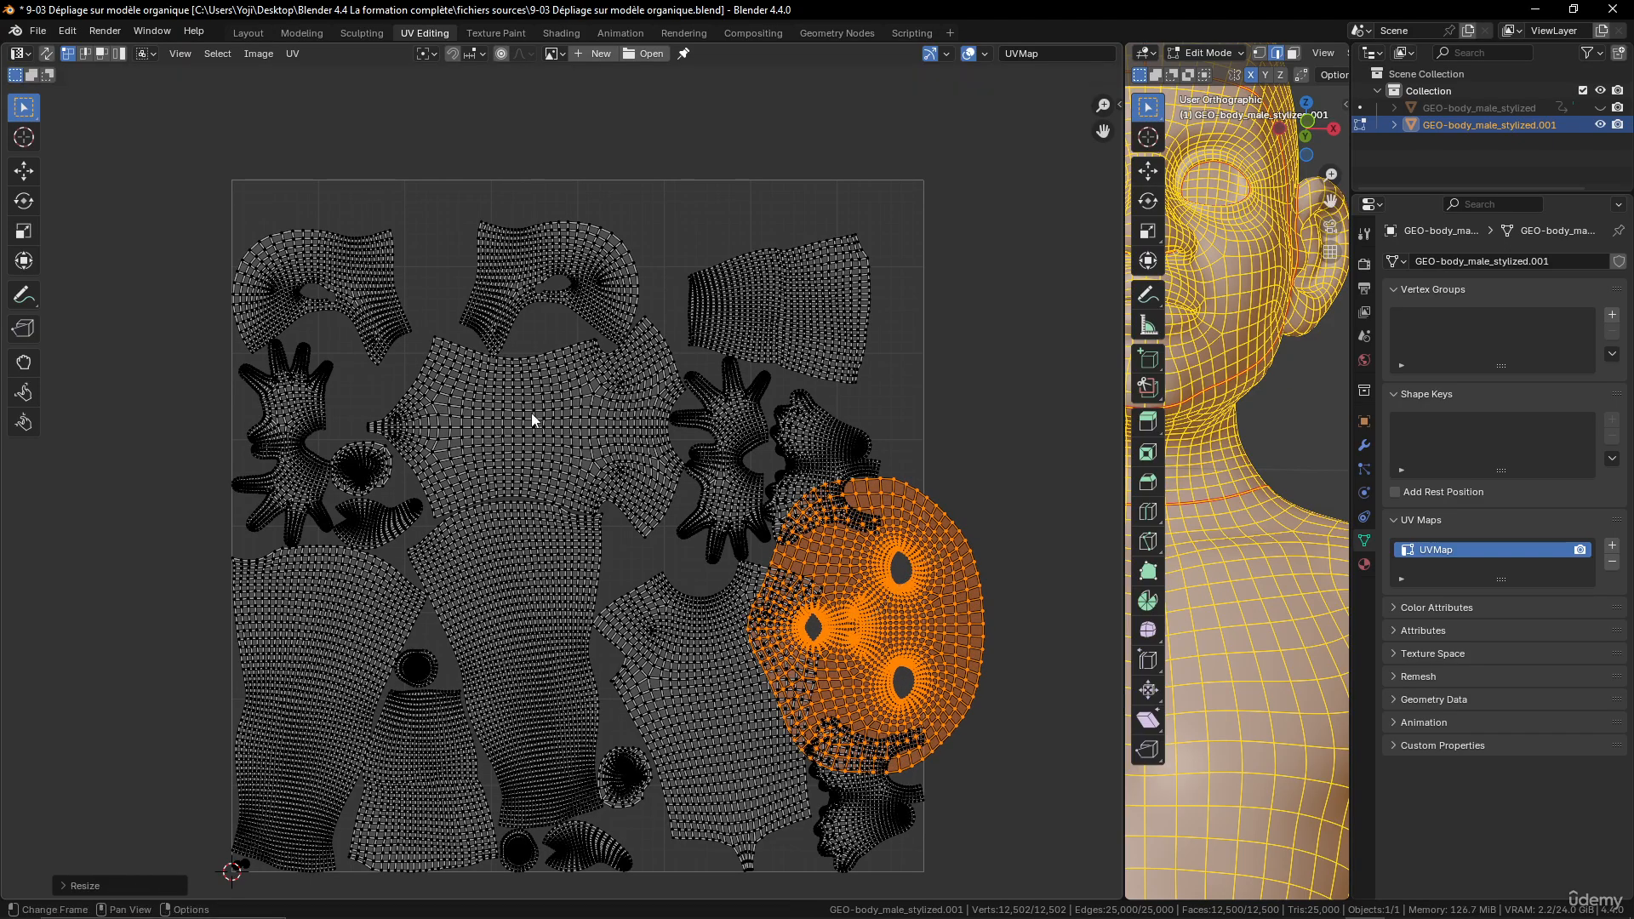
- Select only the first side-of-head island, above the hand island, and scale it up by about 1.63
key(alt+a)
key(l)
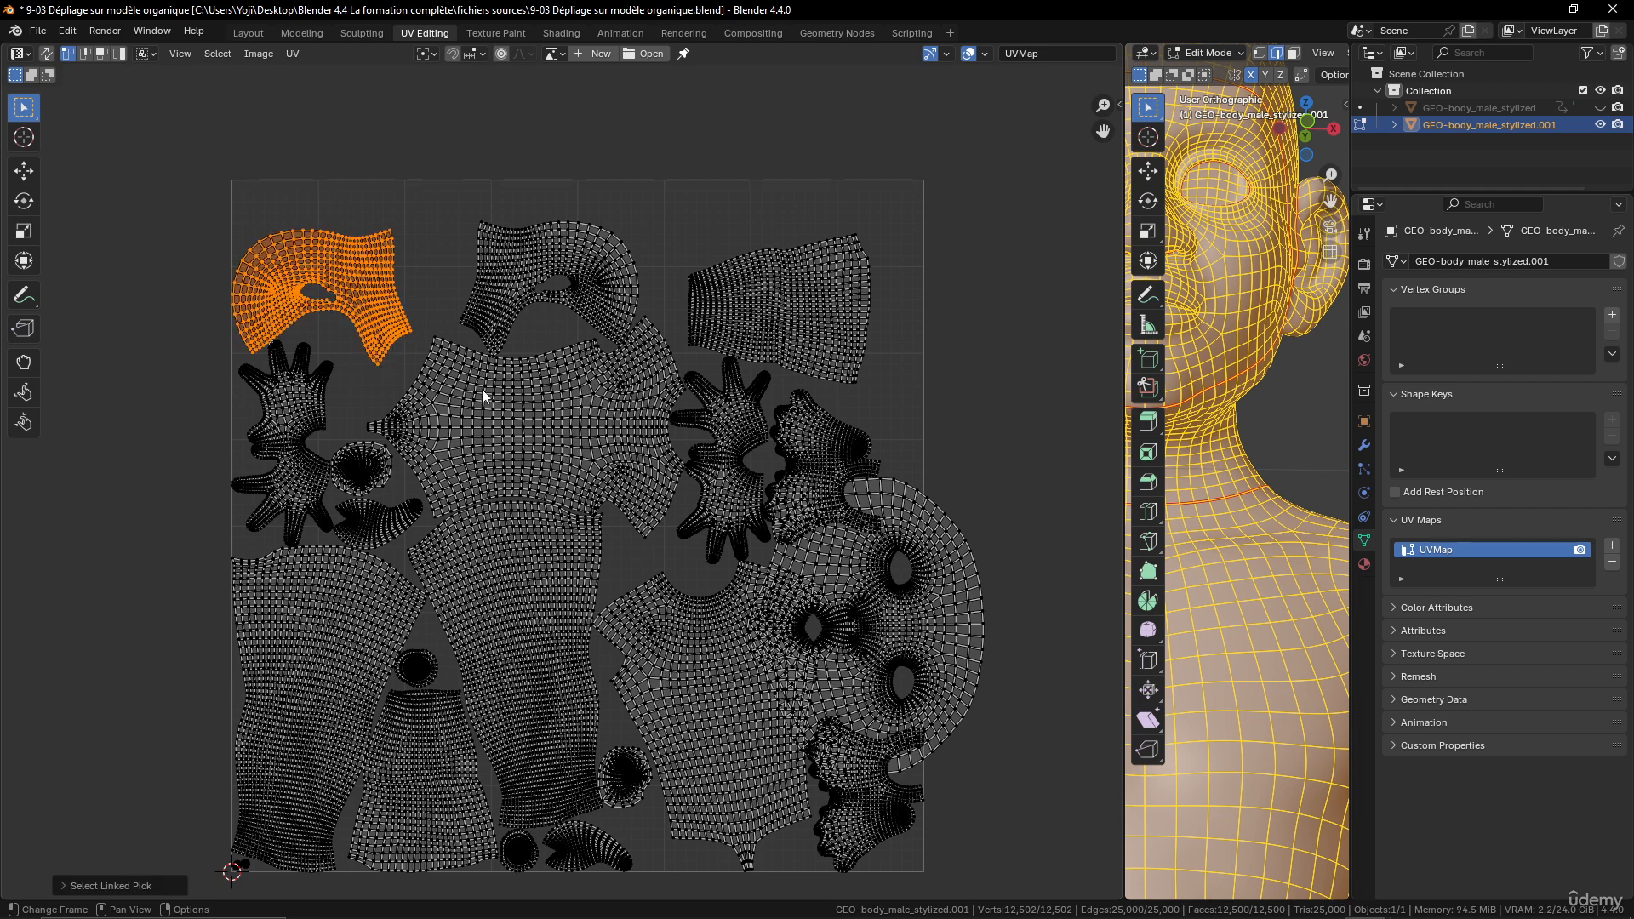
key(s)
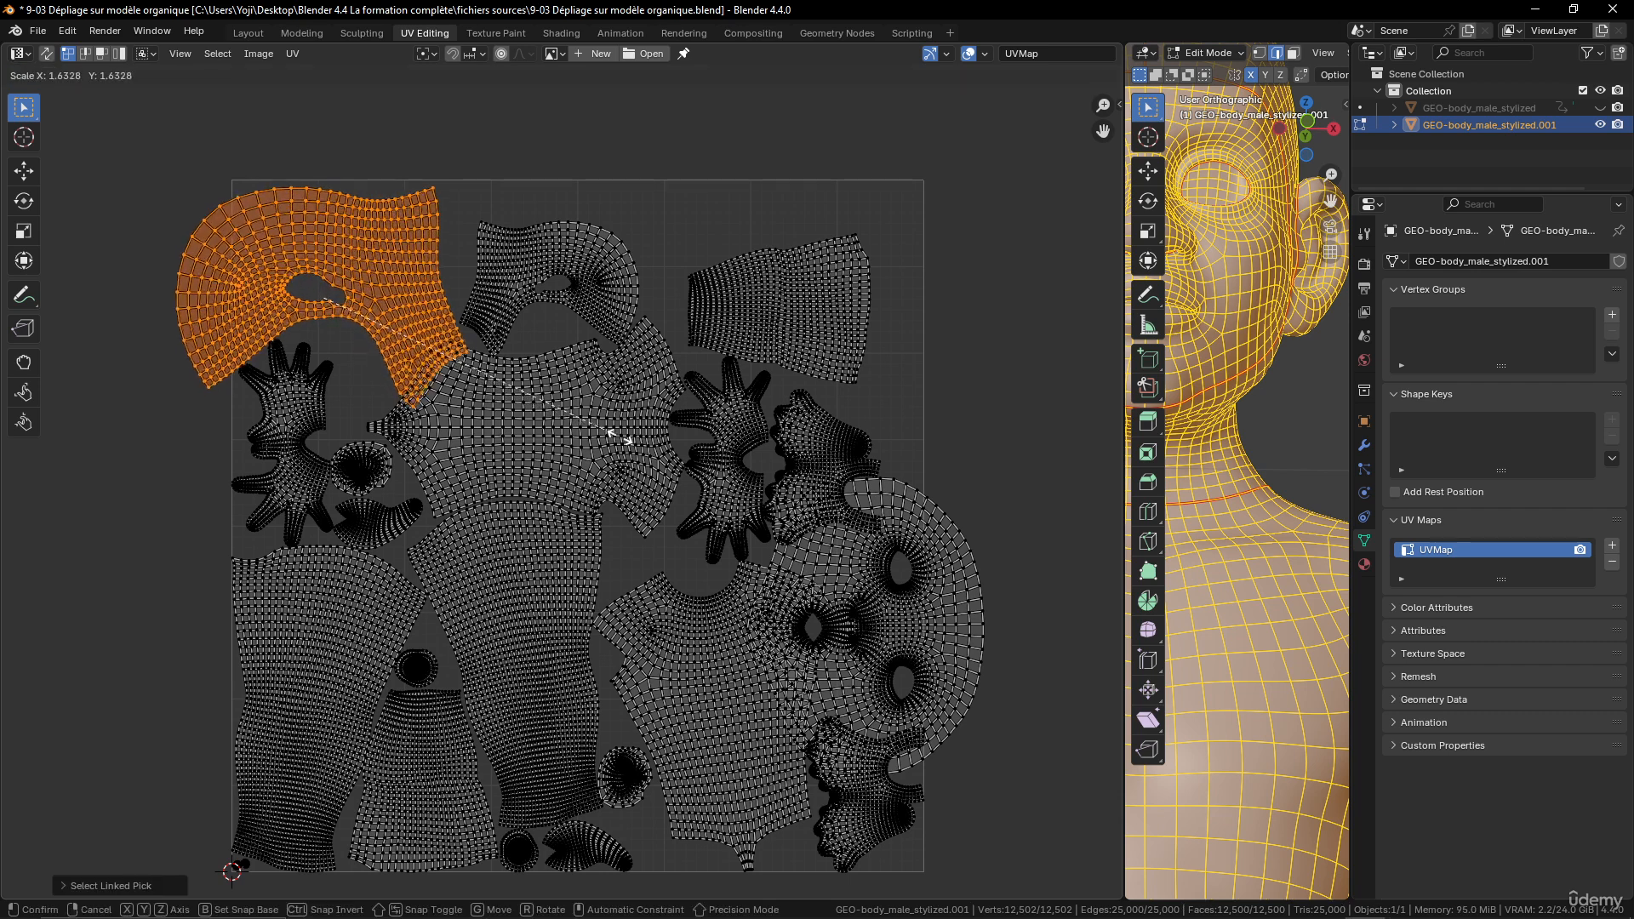
click(621, 438)
- Select only the second side-of-head island, above the torso island, and scale it up by about 1.5 to match the first
click(591, 313)
key(ctrl+l)
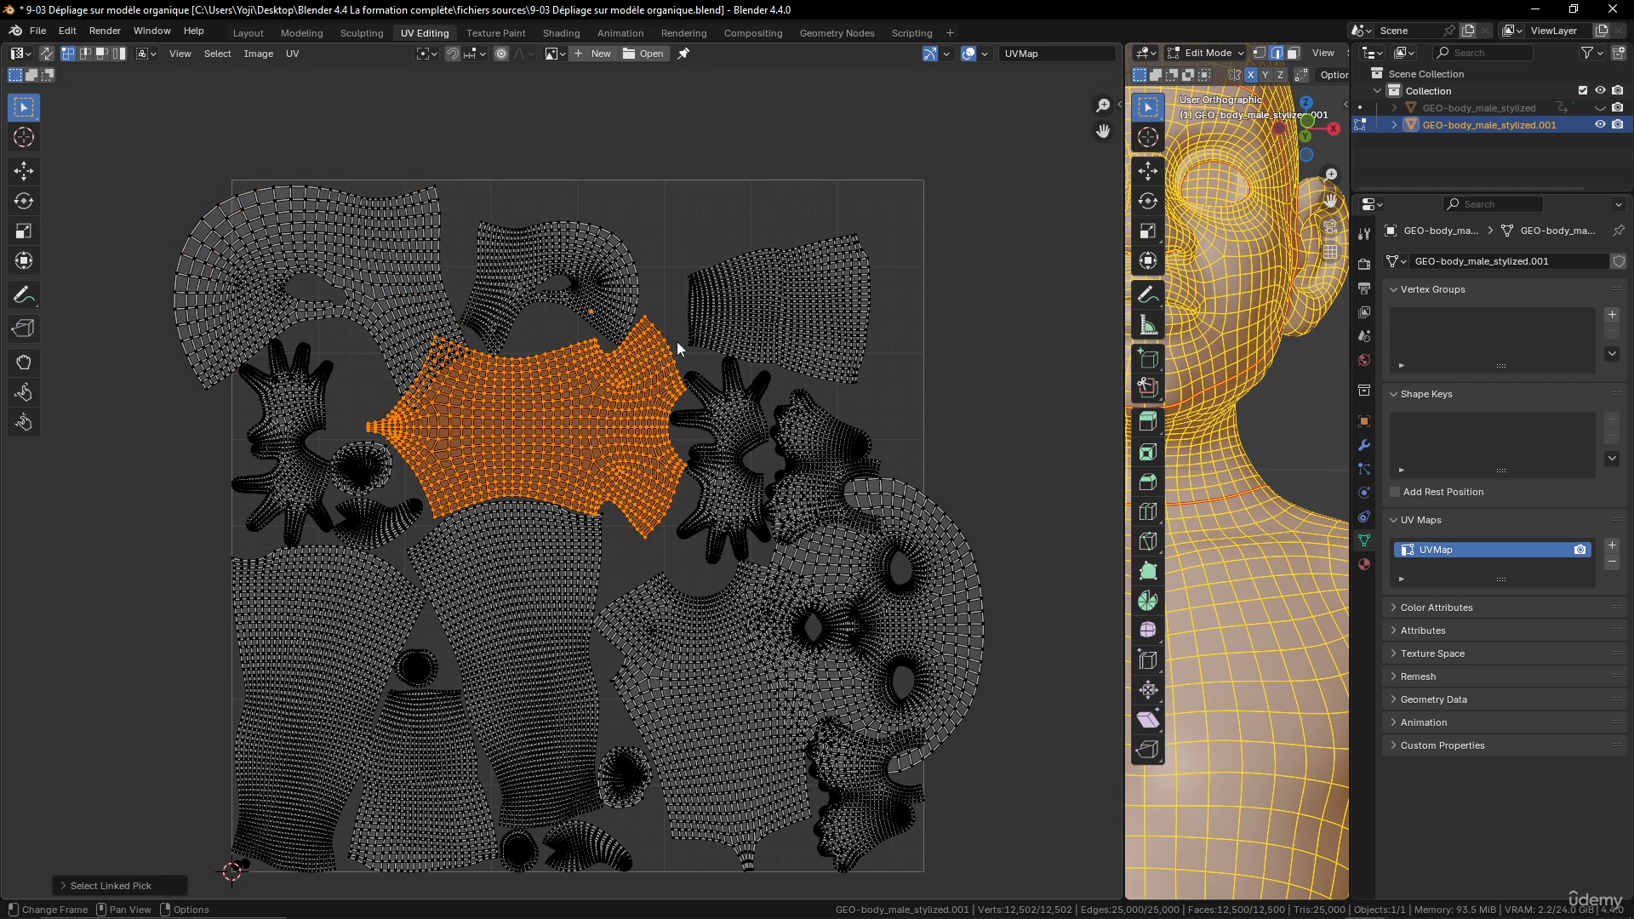
click(611, 314)
key(l)
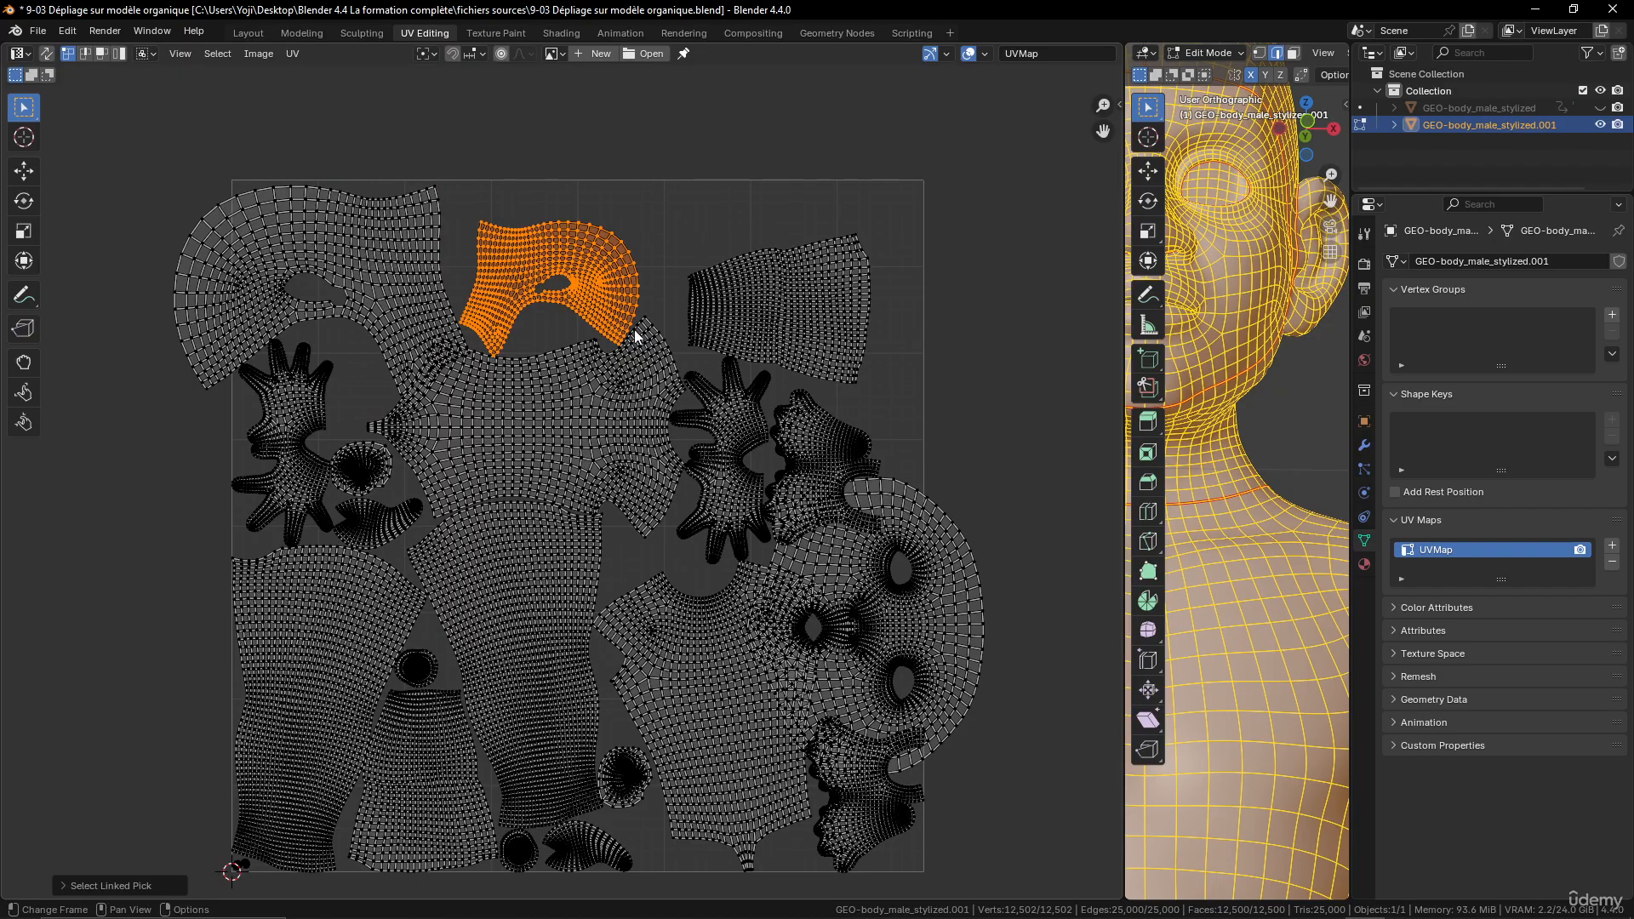
key(s)
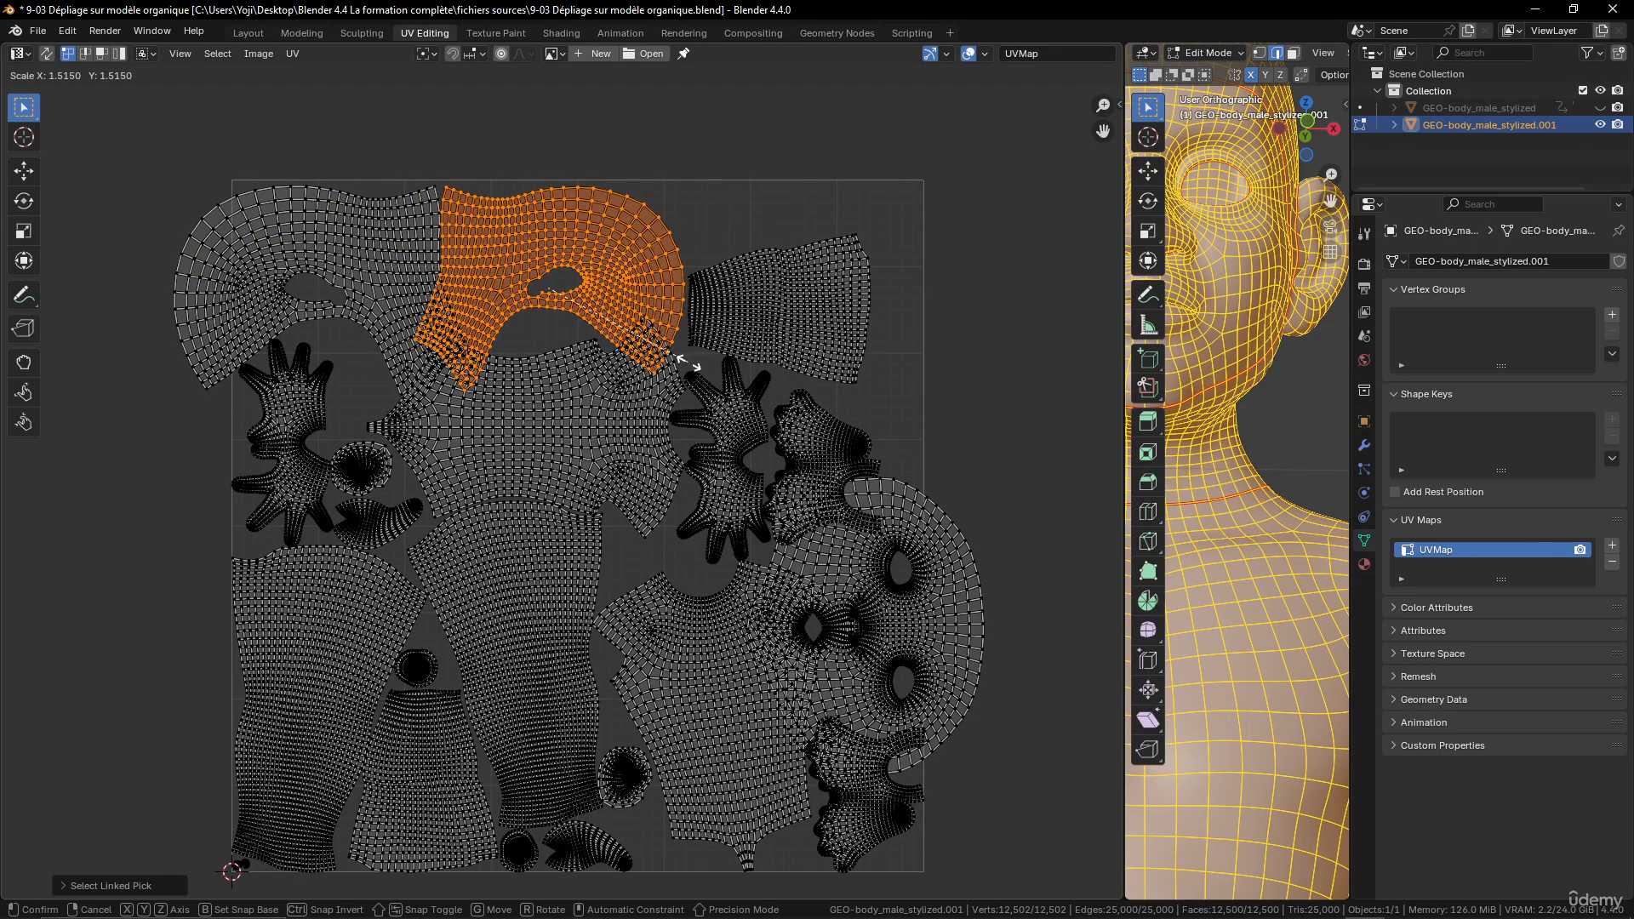
click(679, 363)
scroll(805, 559, down, 4)
scroll(804, 558, up, 4)
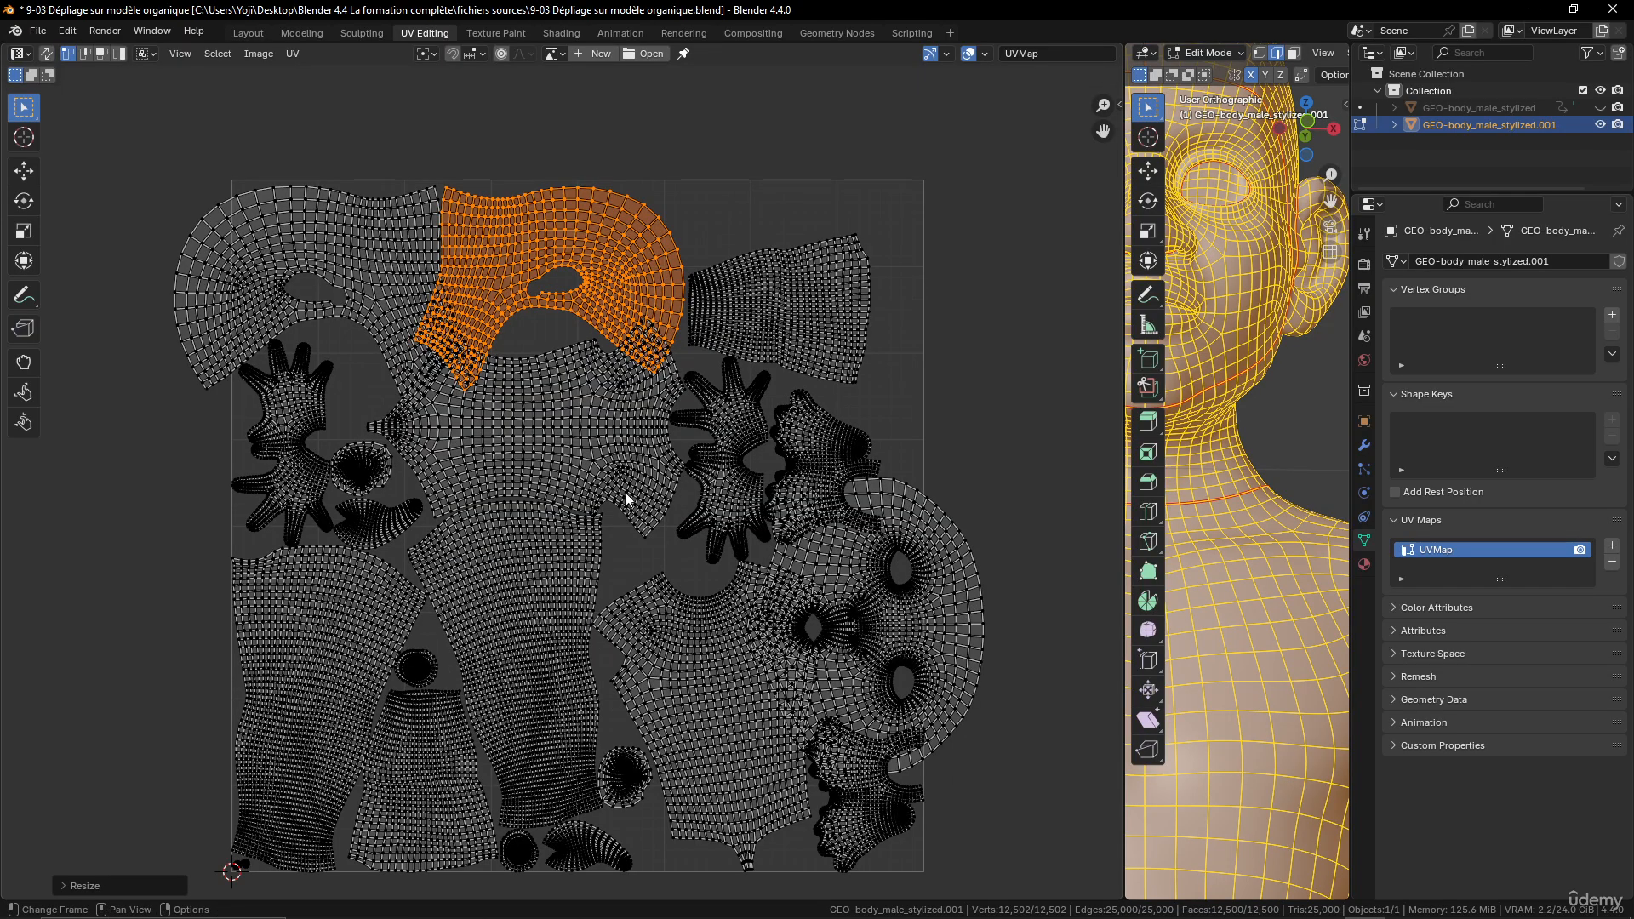
- Select all UV islands and repack them with the exact concave shape method, scaling and rotation allowed, and a 0.002 margin
key(a)
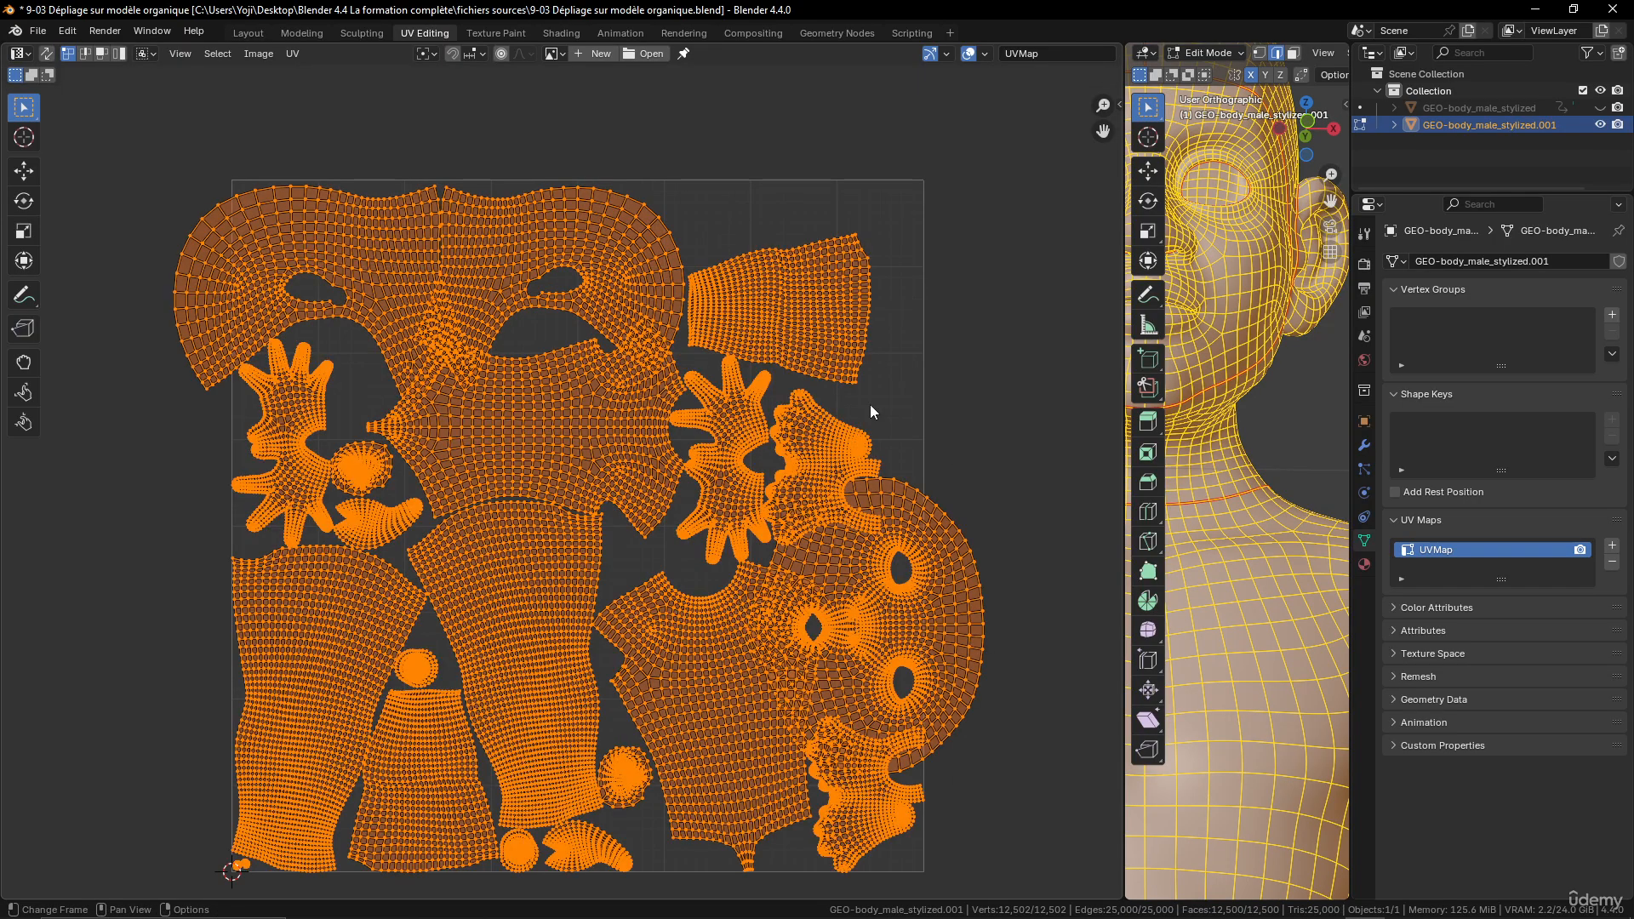
click(292, 54)
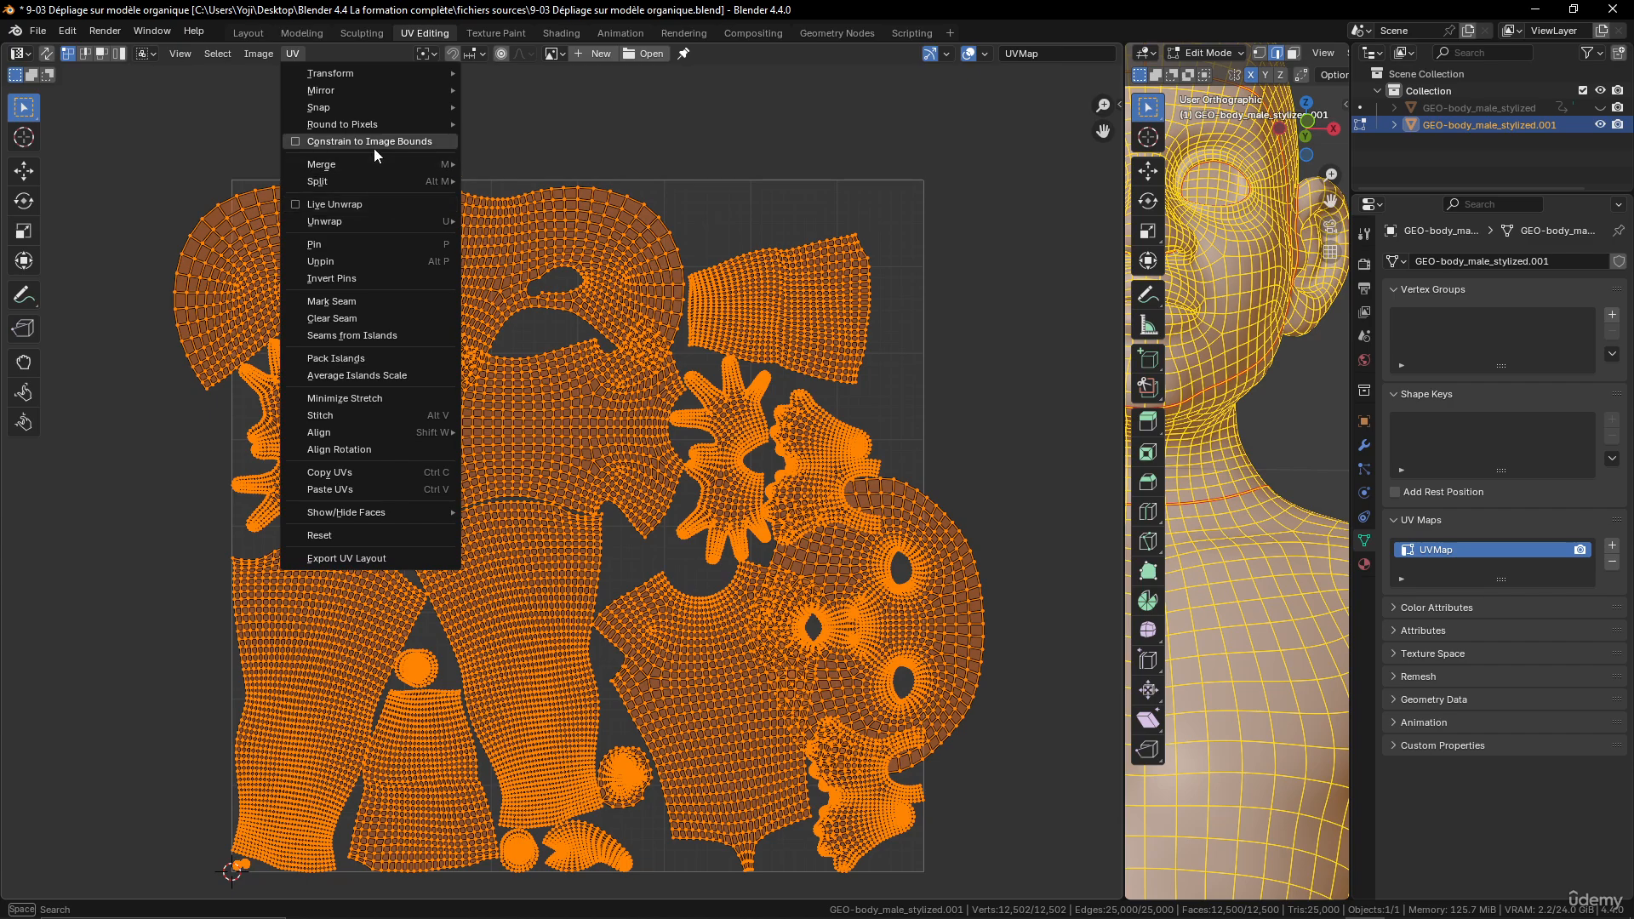
click(336, 358)
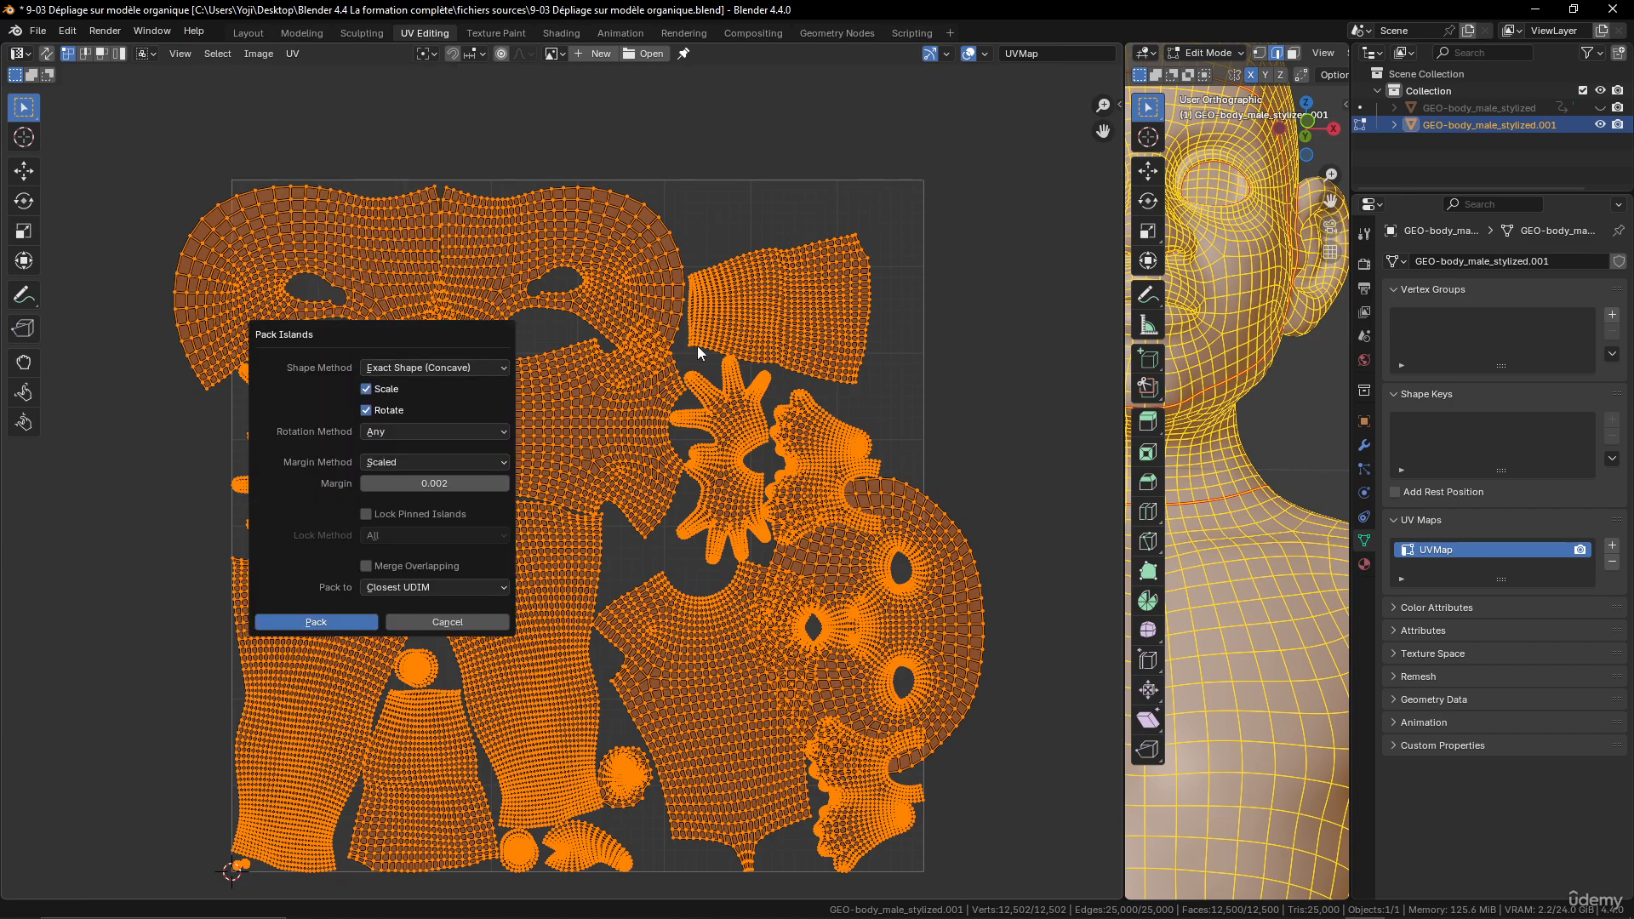
click(315, 623)
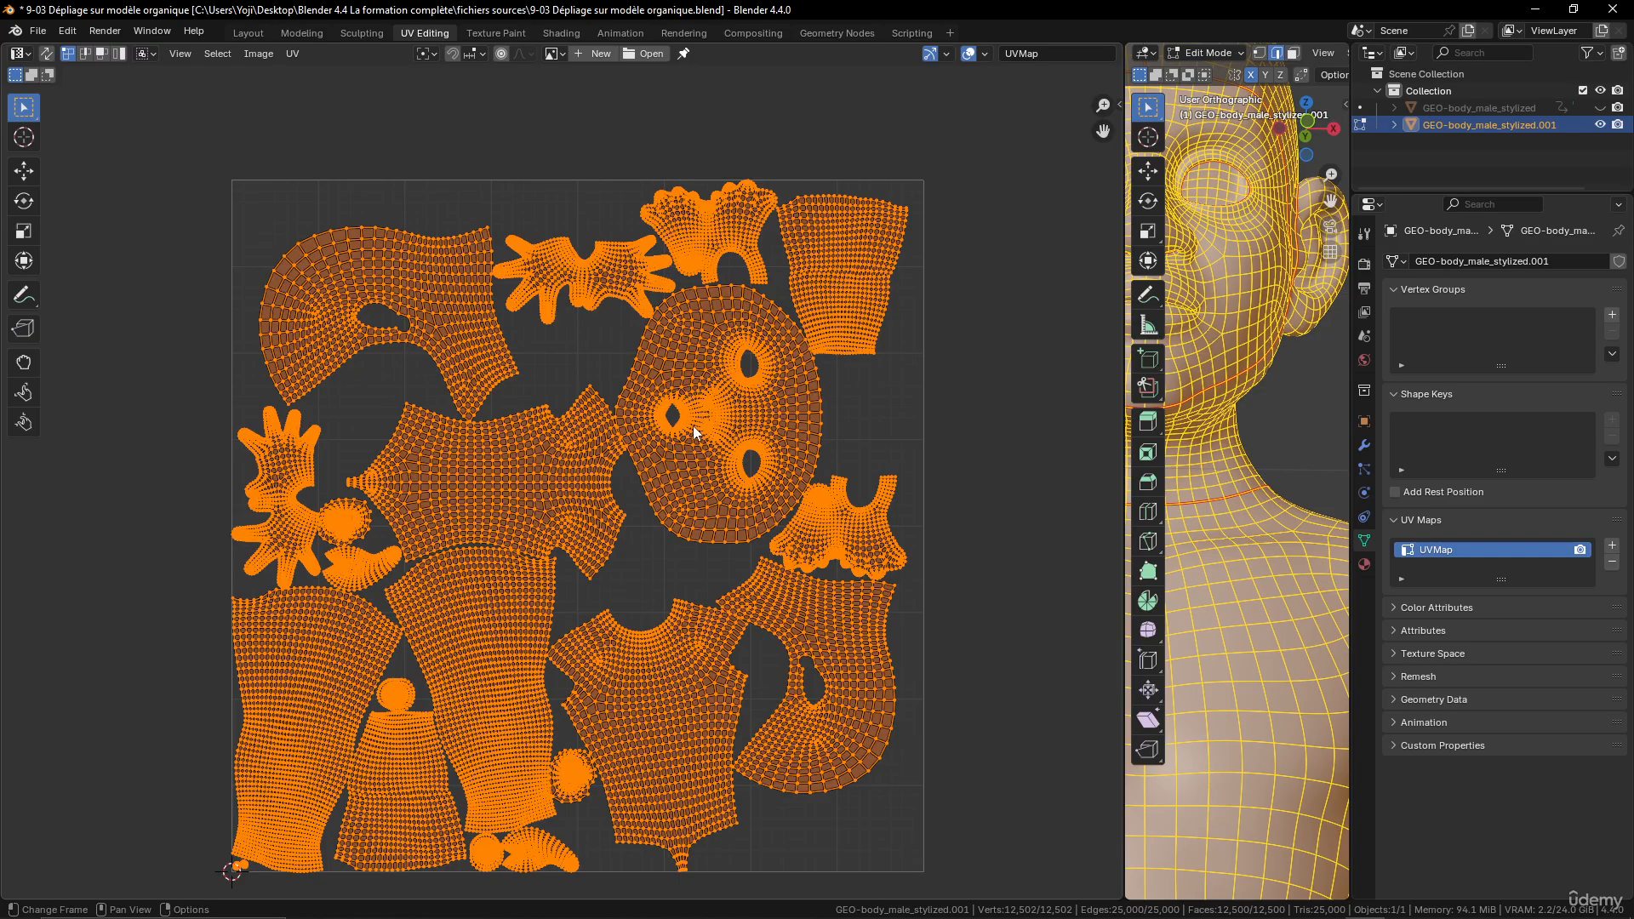
- Widen the 3D viewport and display the body in Object Mode with Material Preview shading
drag(1126, 418, 499, 410)
scroll(1095, 328, down, 3)
scroll(1245, 58, down, 3)
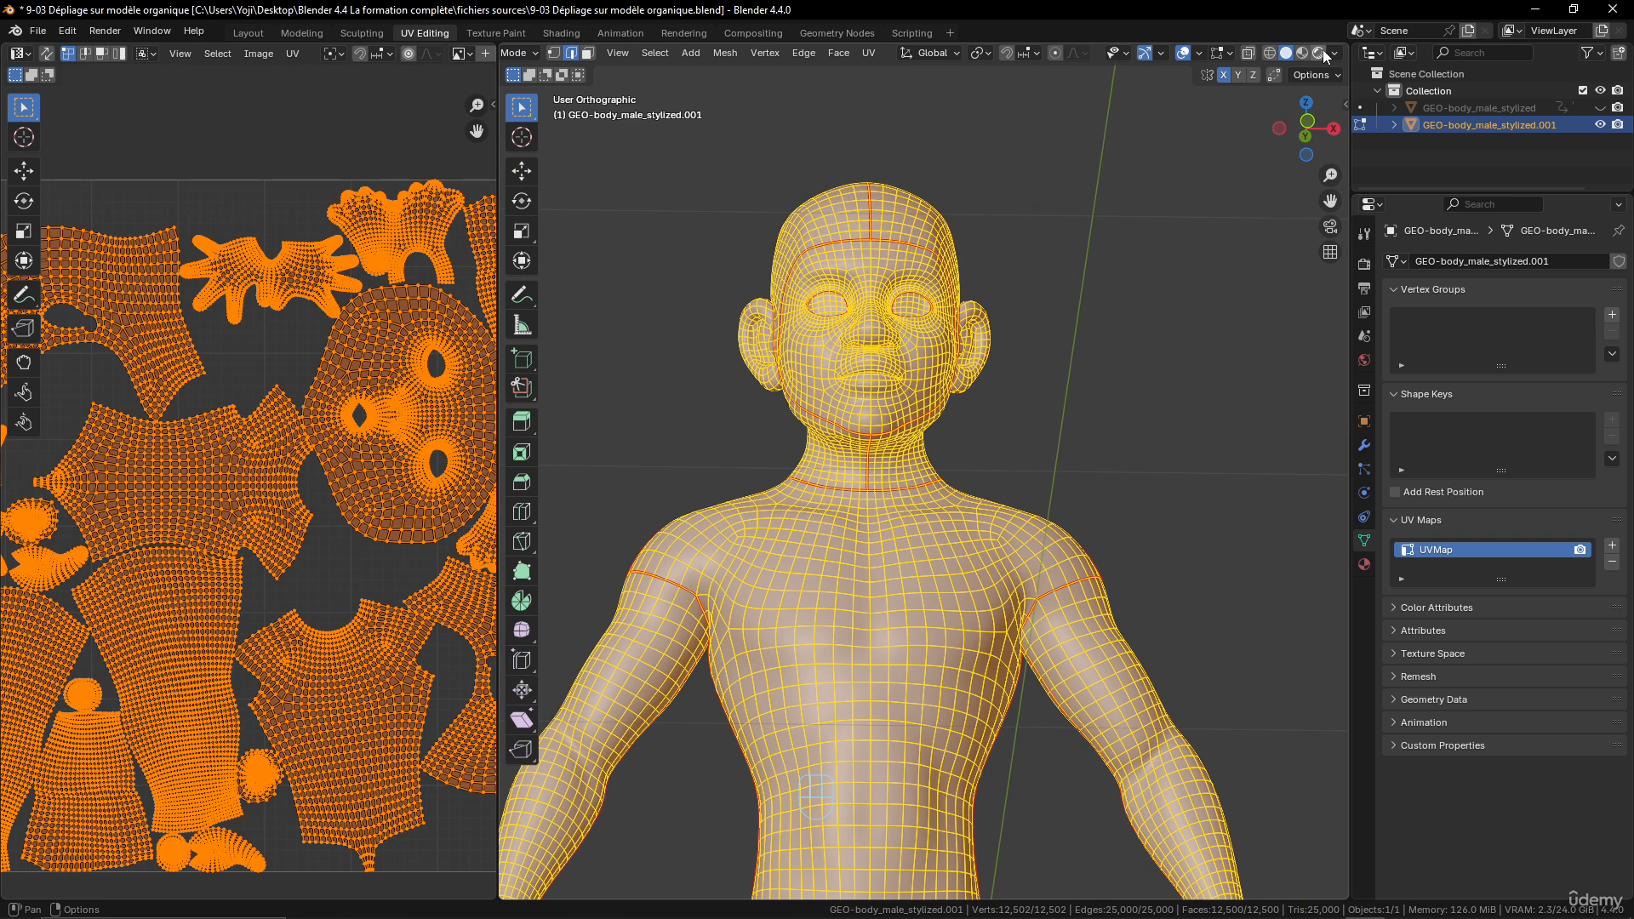
click(1322, 54)
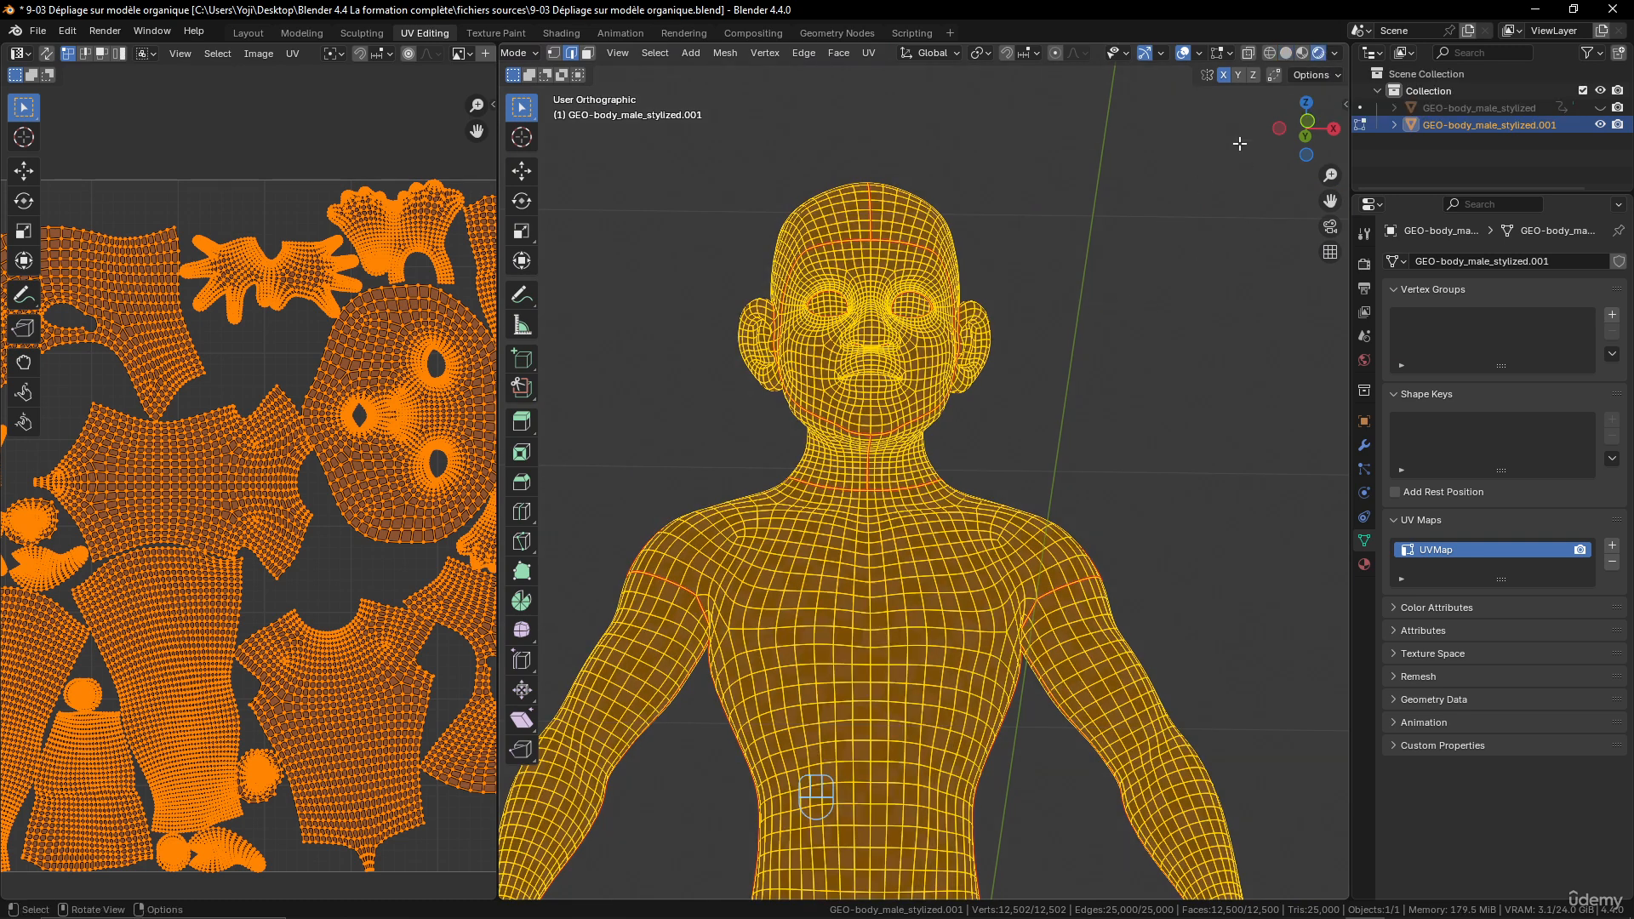
click(1303, 53)
middle_drag(1099, 319, 1002, 332)
key(Tab)
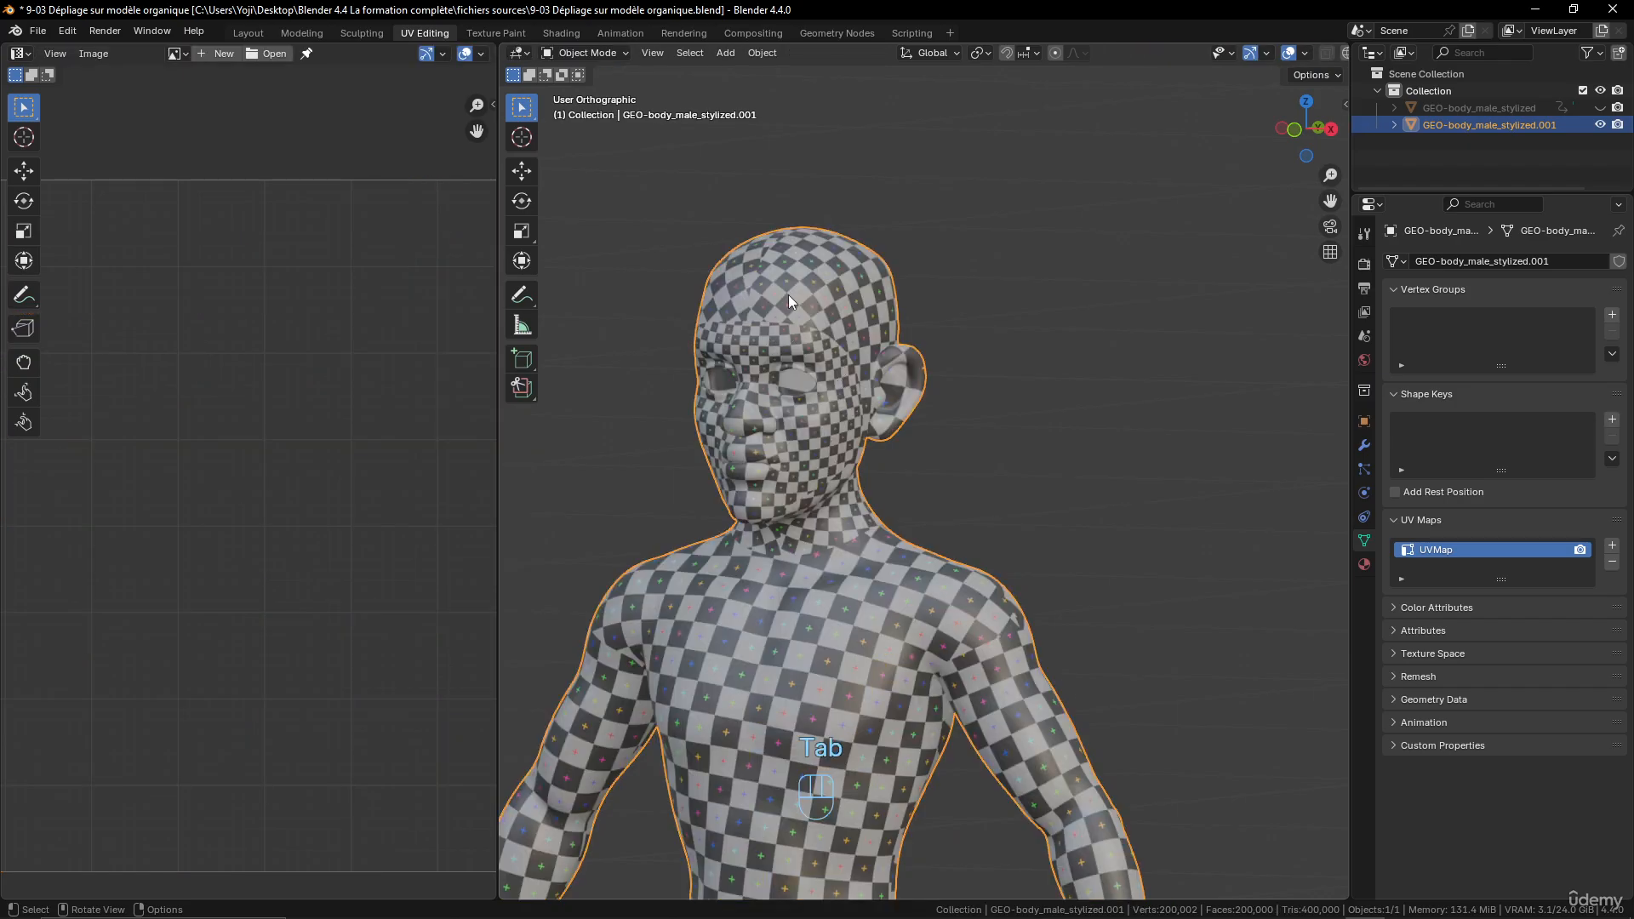
- Examine the checker pattern's size and continuity on the face, side of the head, ear and neck compared with the torso and arms
middle_drag(837, 361, 665, 315)
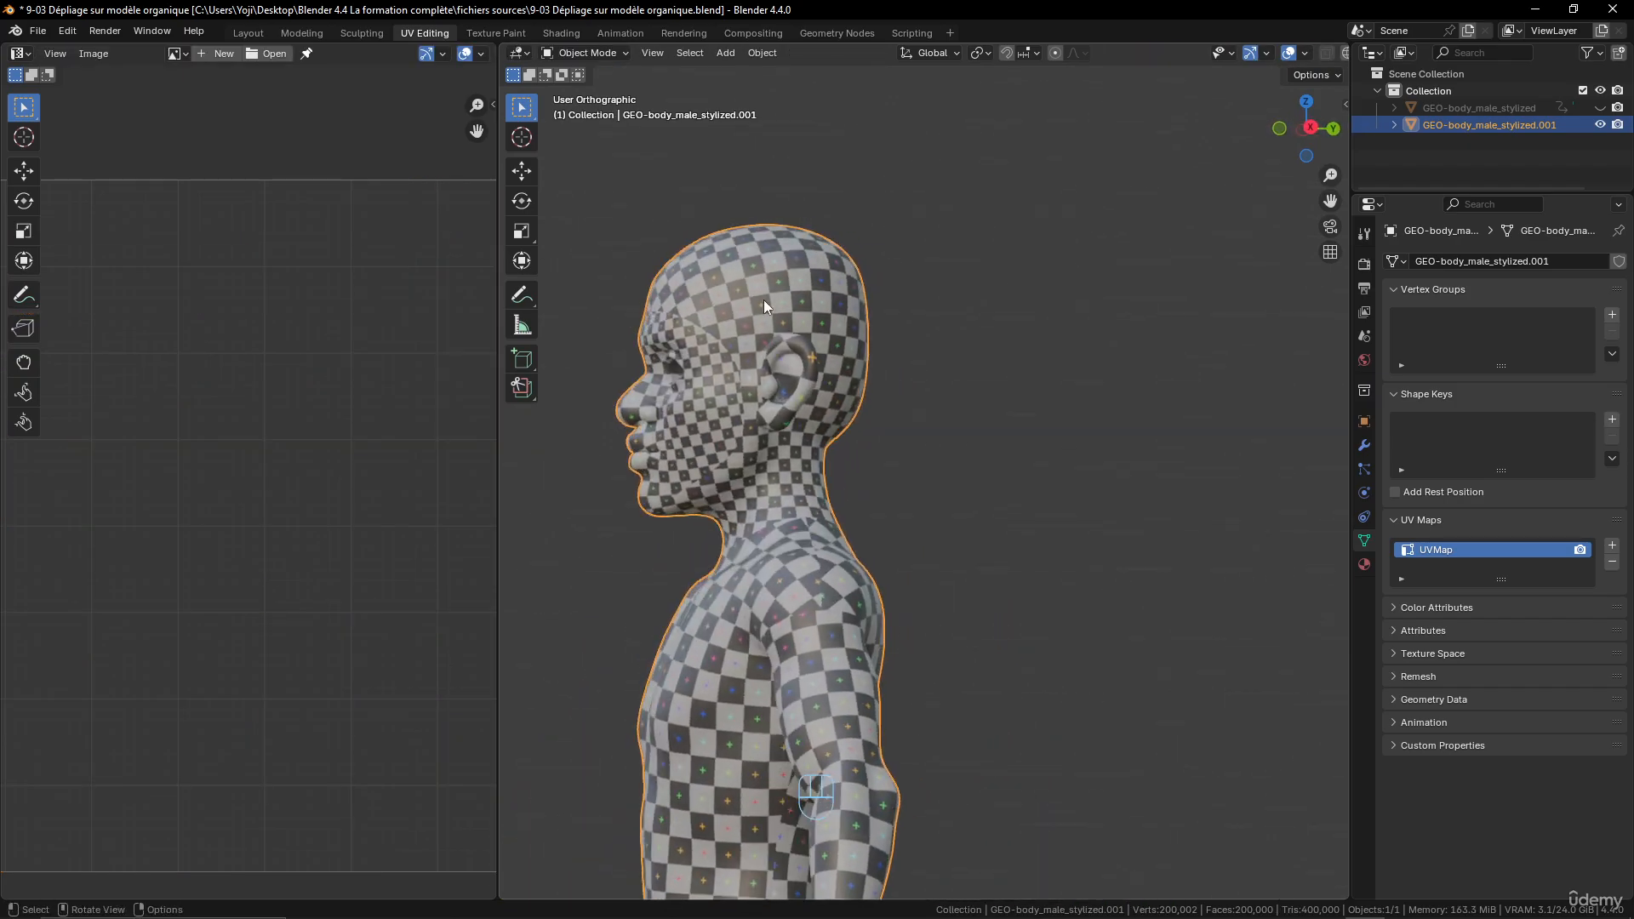
middle_drag(744, 442, 728, 317)
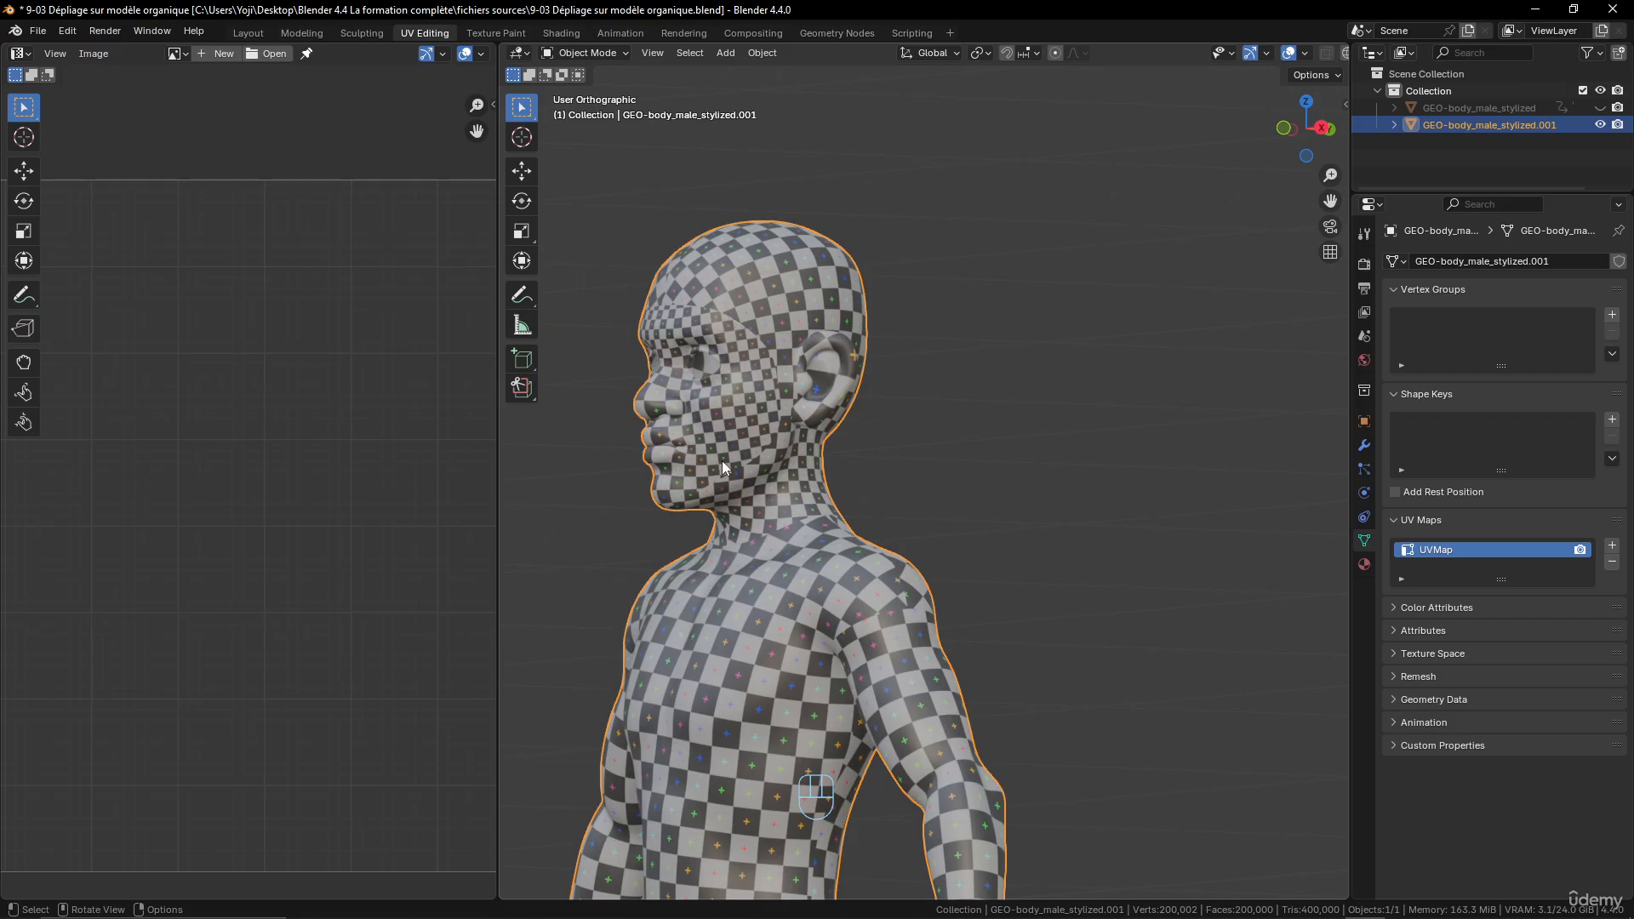
scroll(826, 463, up, 6)
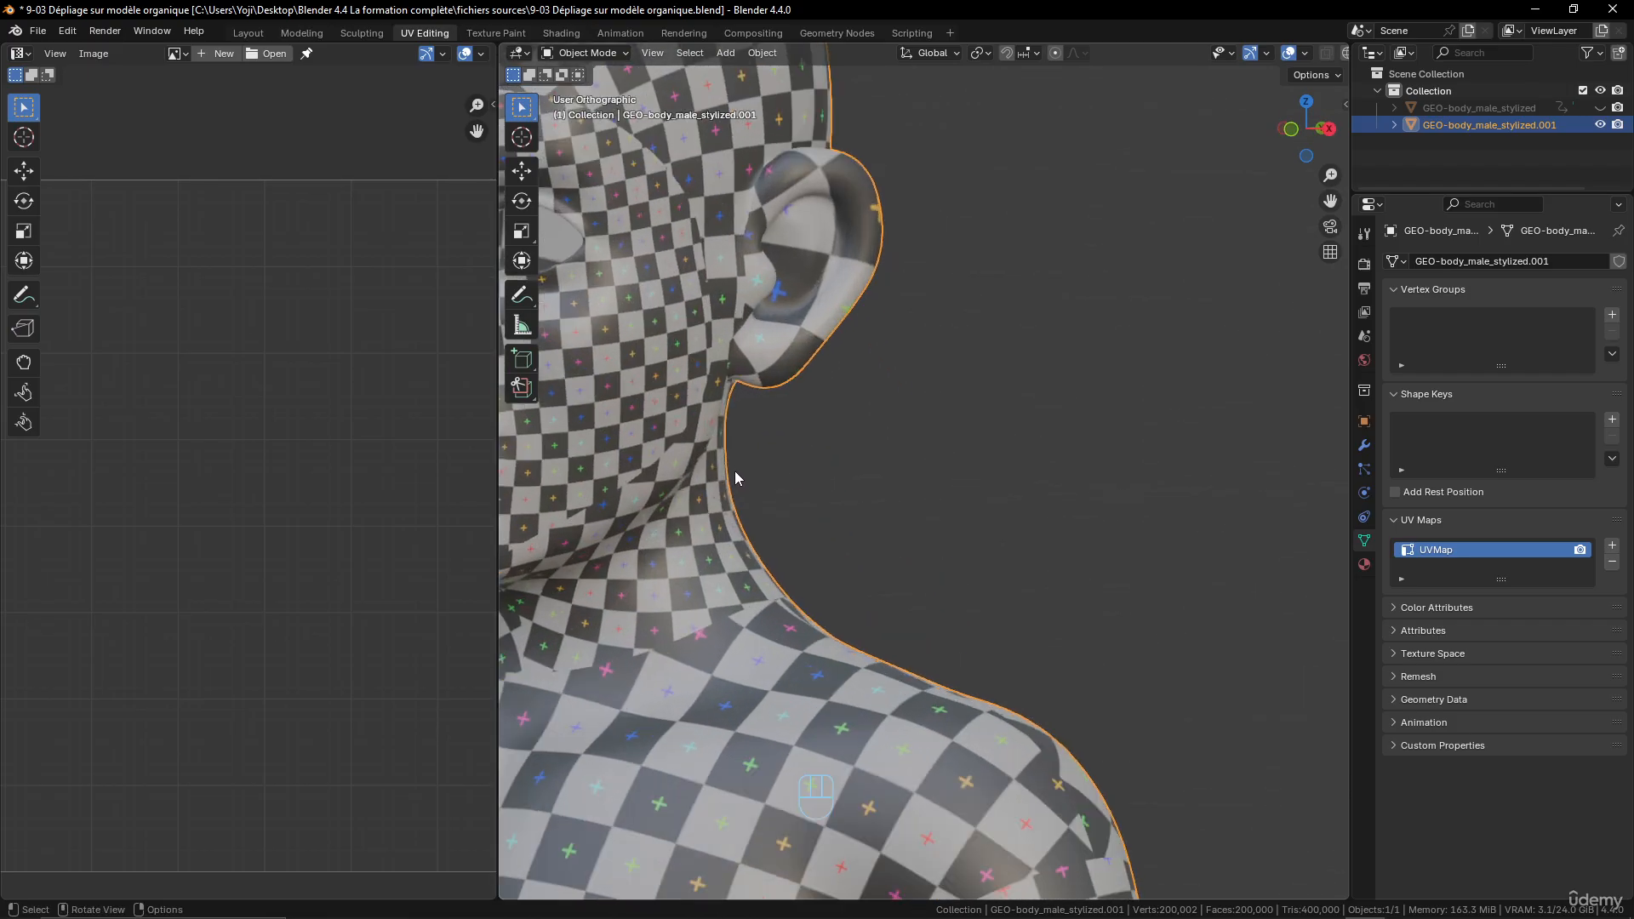
middle_drag(735, 478, 1054, 568)
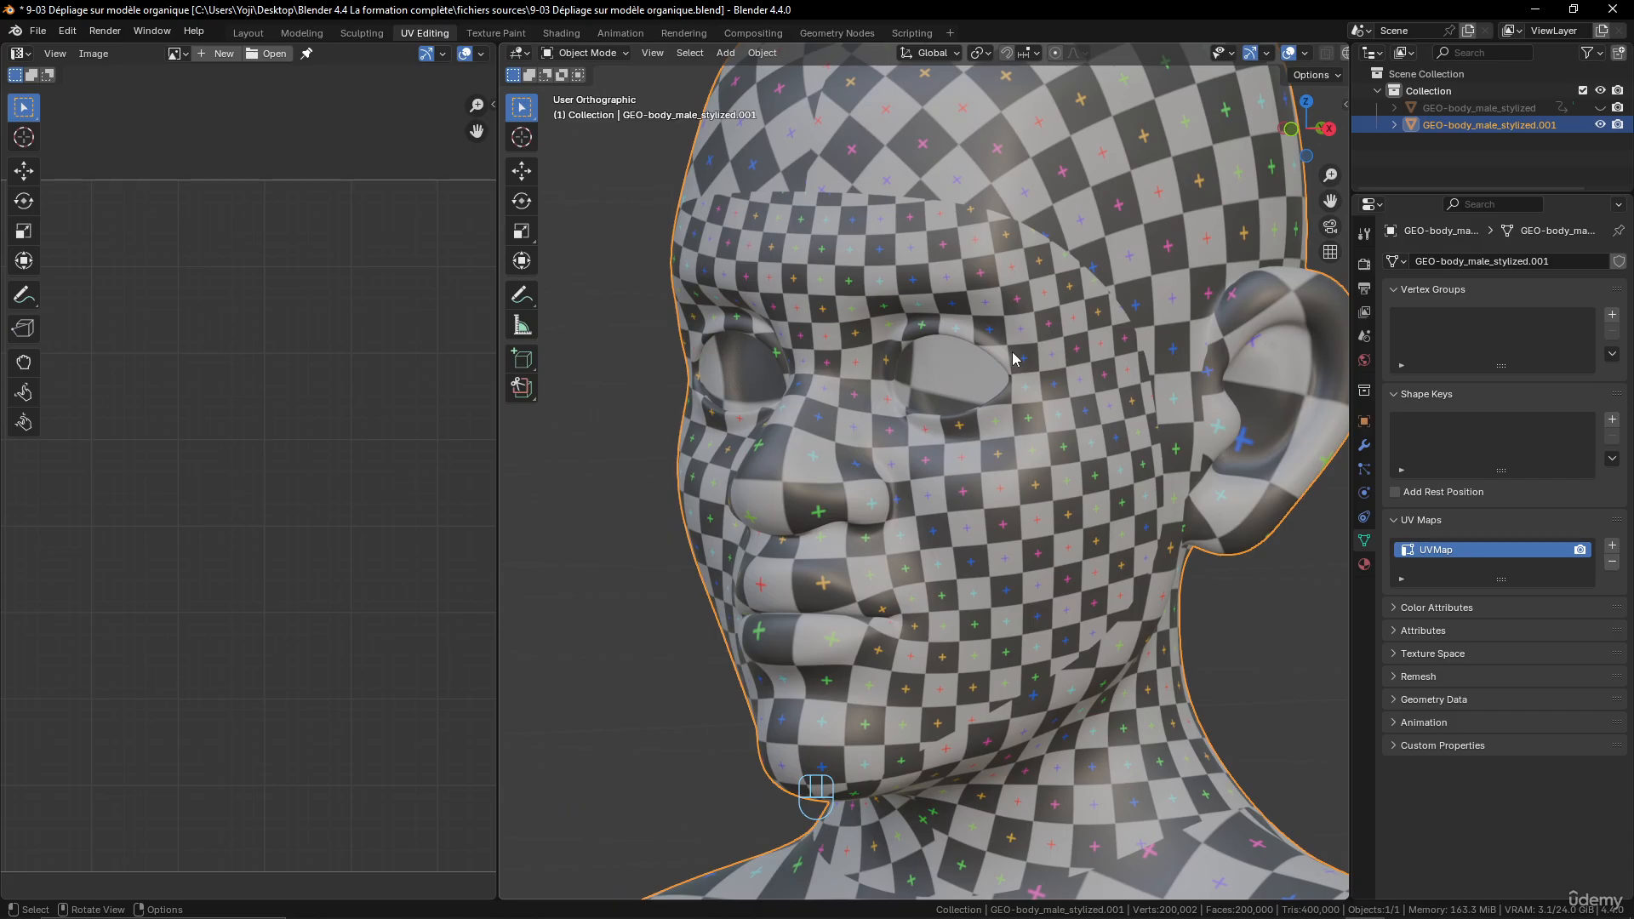
scroll(1025, 563, down, 6)
scroll(1033, 524, down, 3)
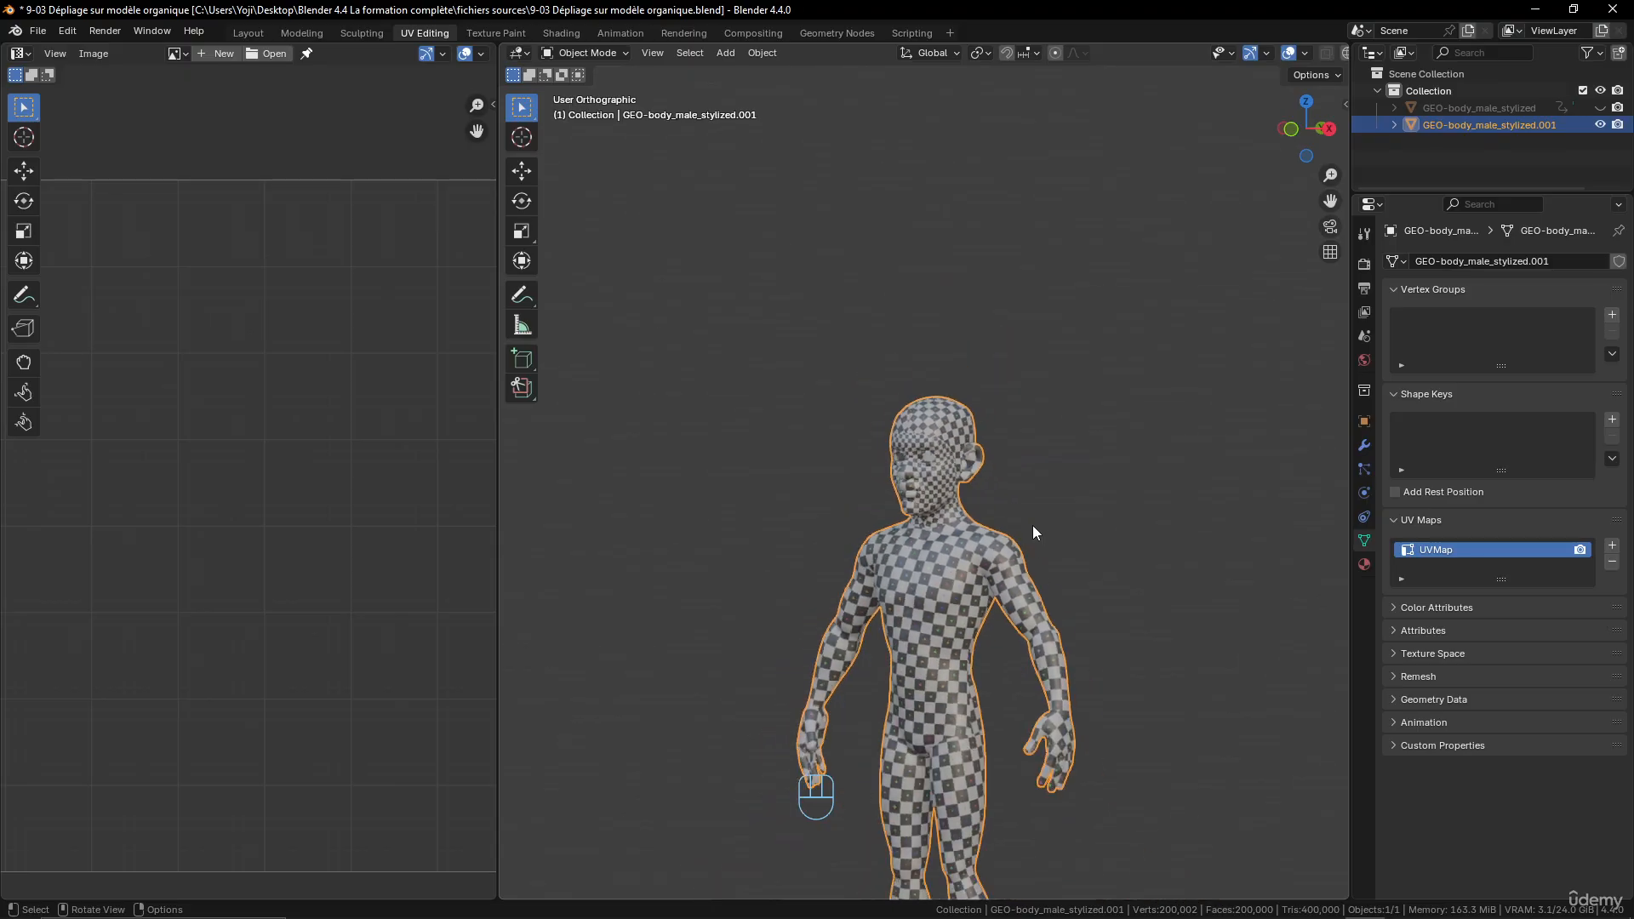
scroll(1034, 524, up, 3)
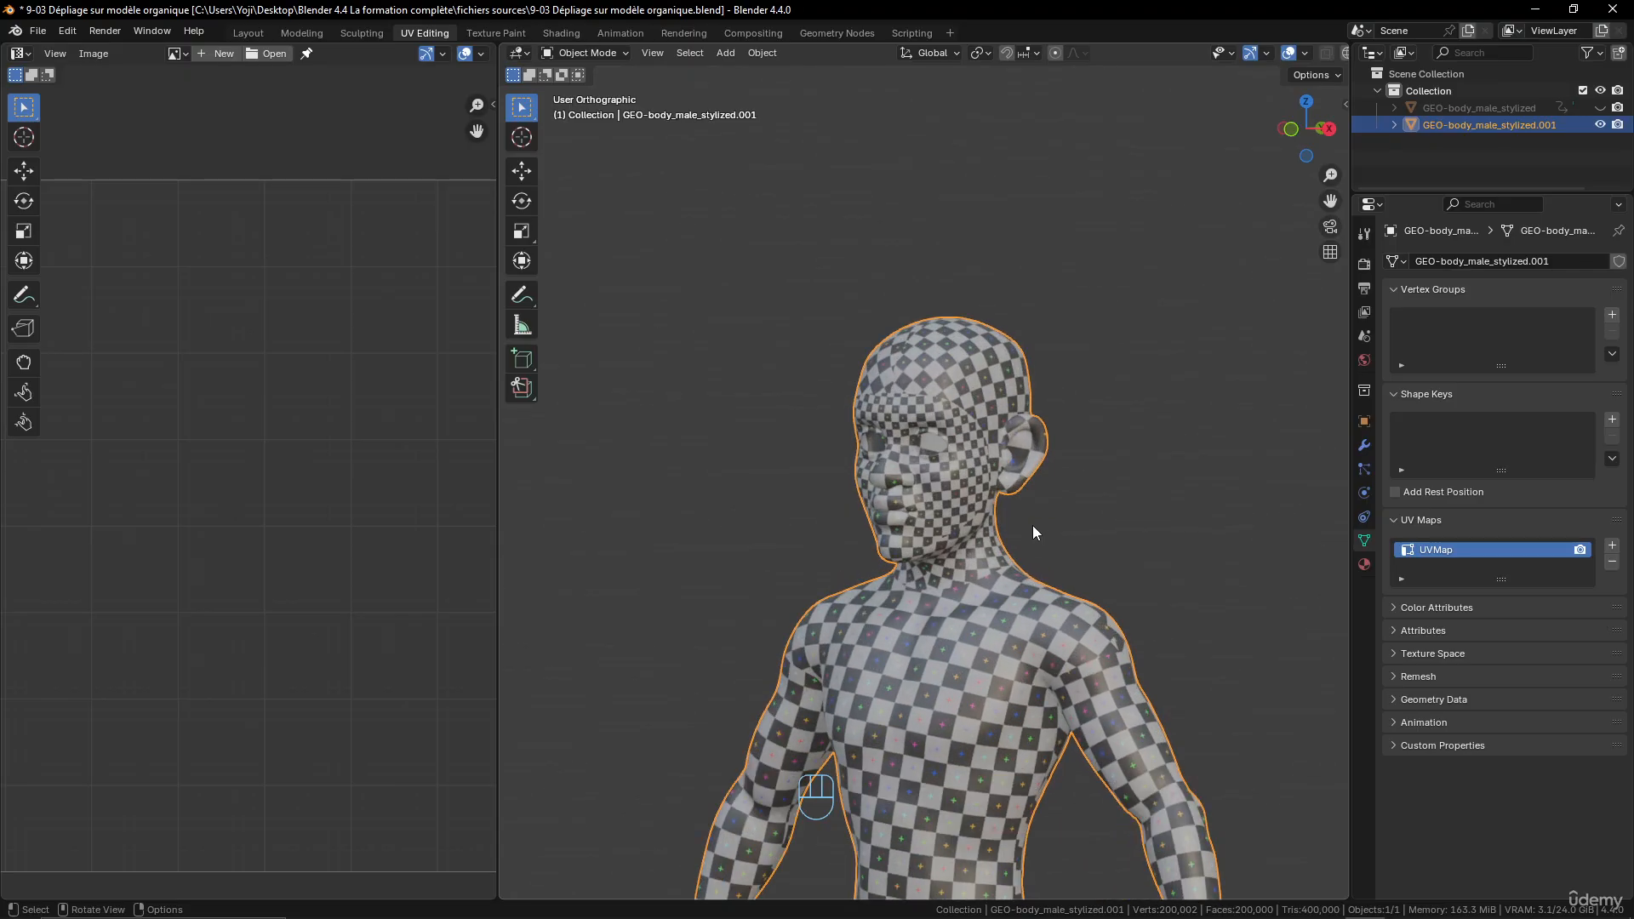
middle_drag(1030, 526, 1074, 552)
scroll(1066, 656, up, 3)
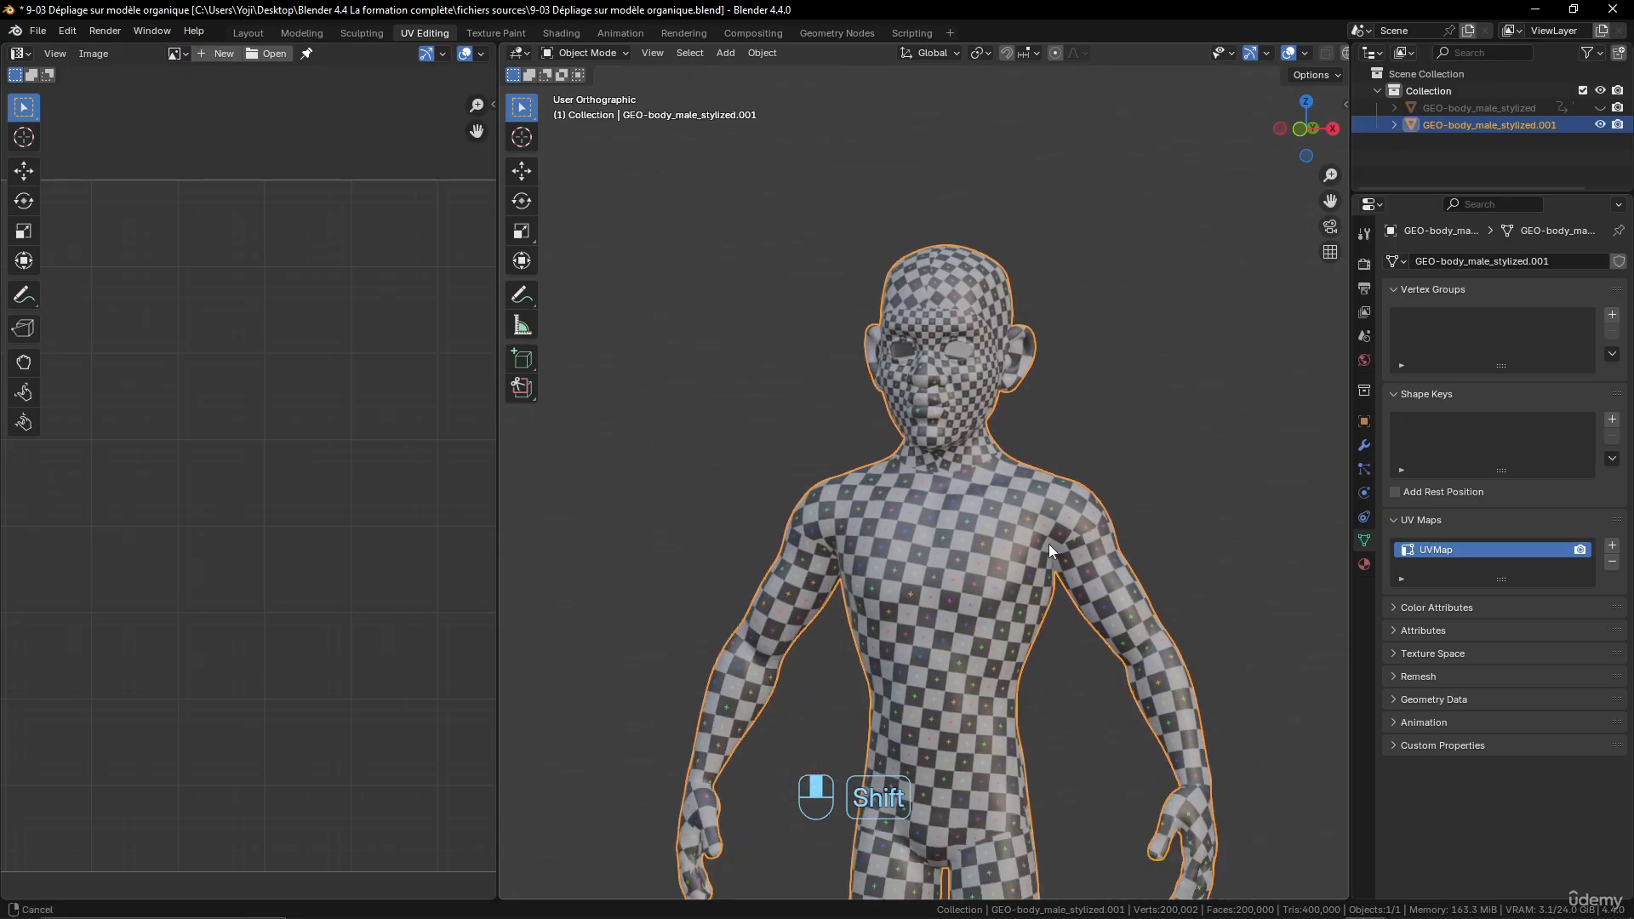